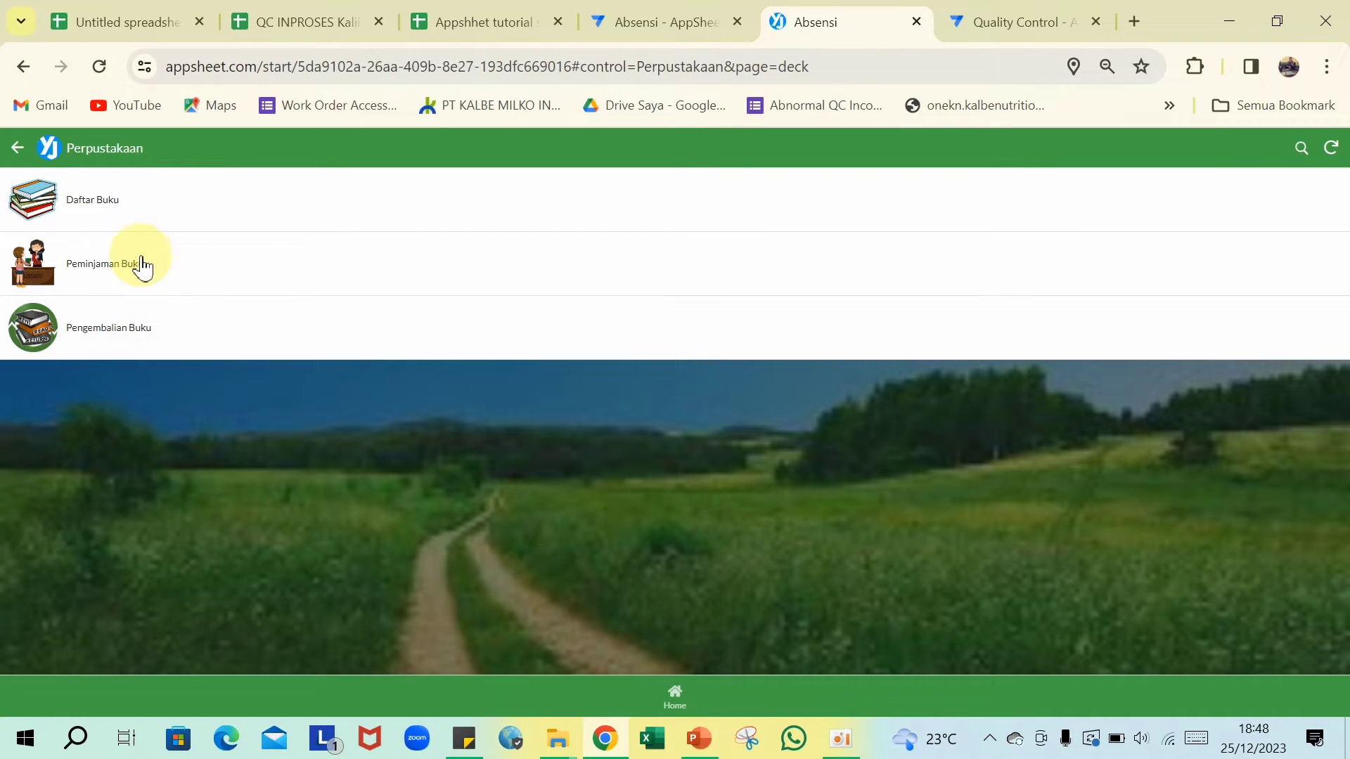
# - Preview the Peminjaman Buku, Pengembalian Buku and Daftar Buku views in the library app
pyautogui.click(131, 270)
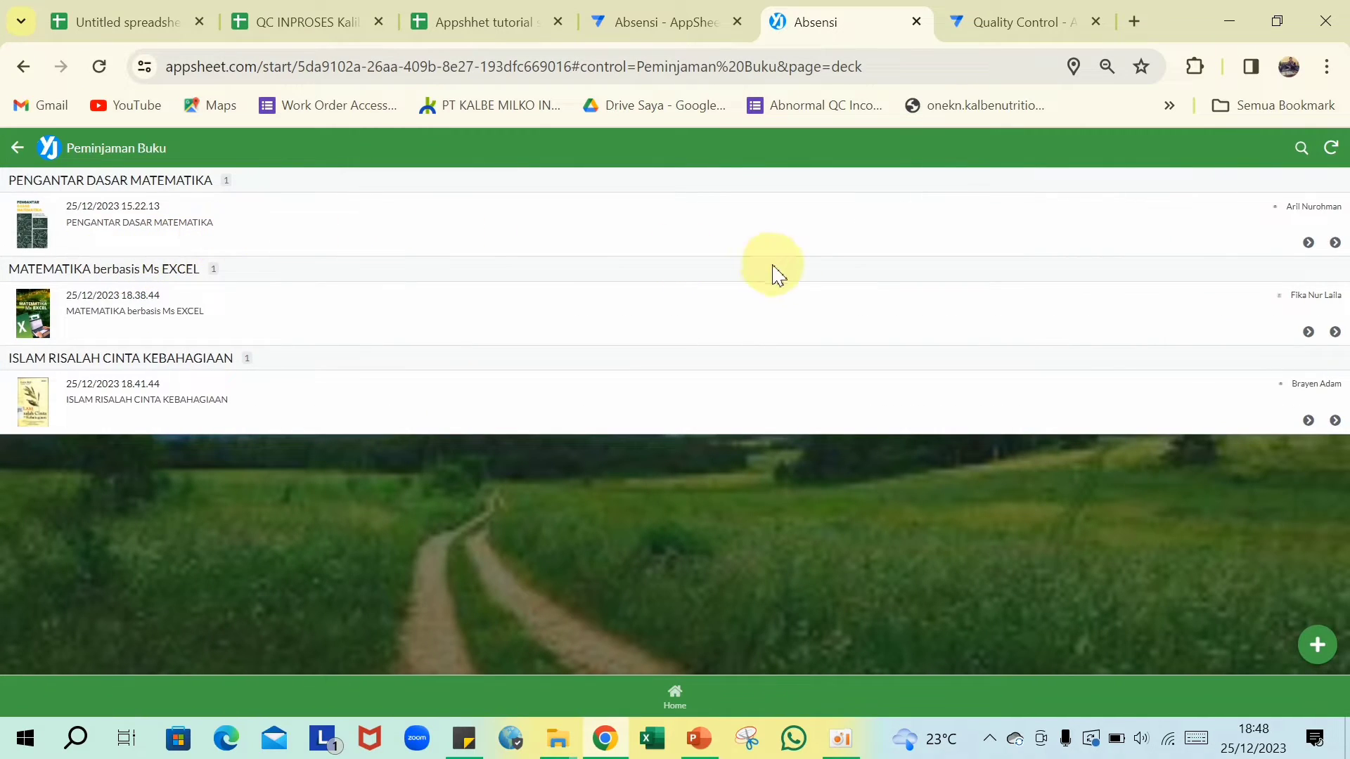
pyautogui.click(17, 147)
pyautogui.click(99, 336)
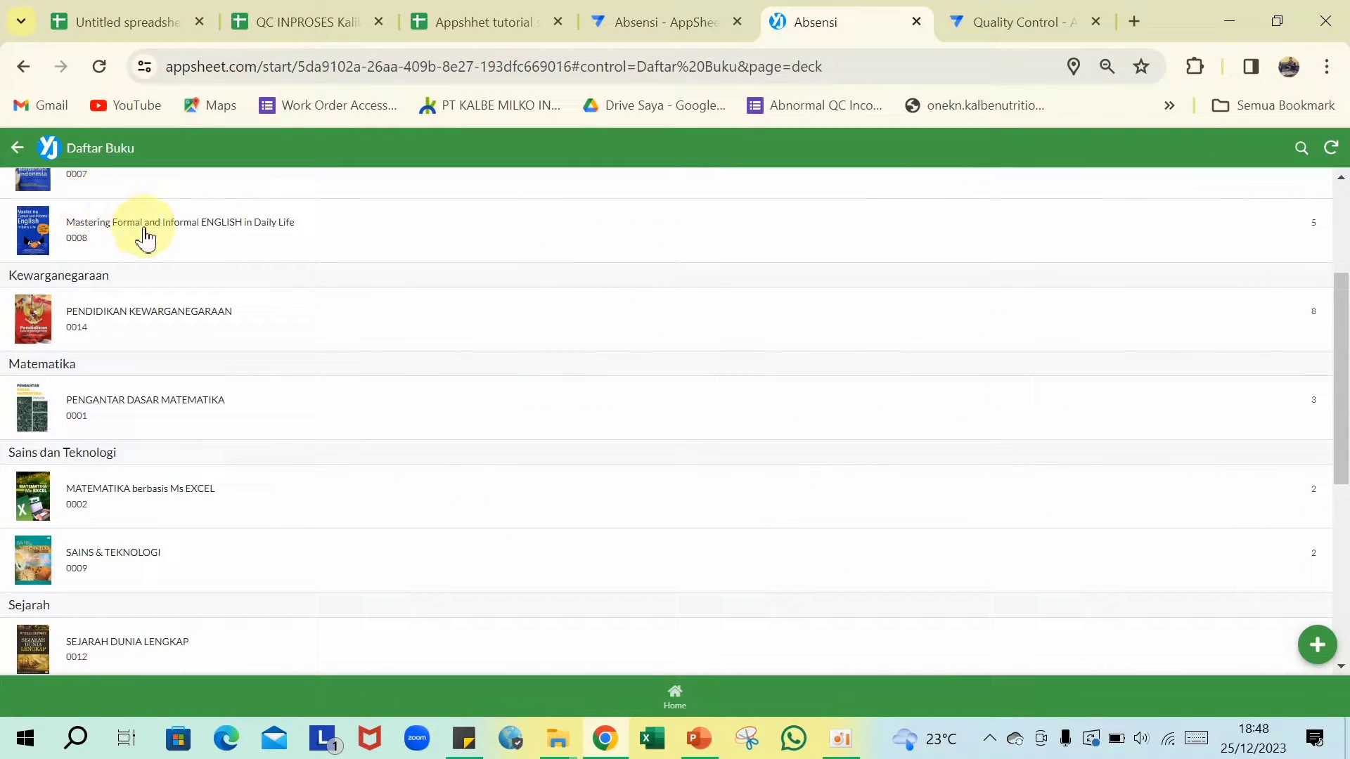
pyautogui.scroll(3, 266, 326)
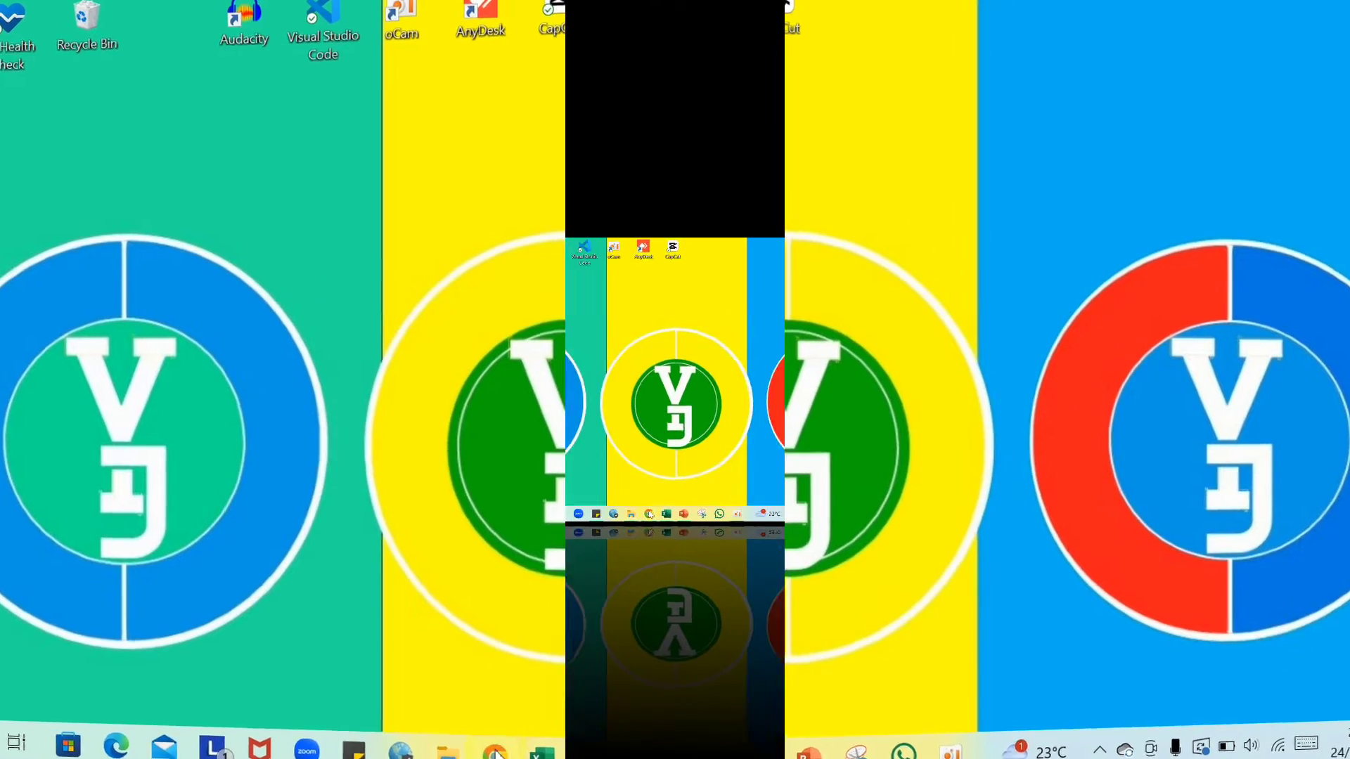
# - Bring the Chrome window with the Appshhet tutorial spreadsheet to the front
pyautogui.click(605, 738)
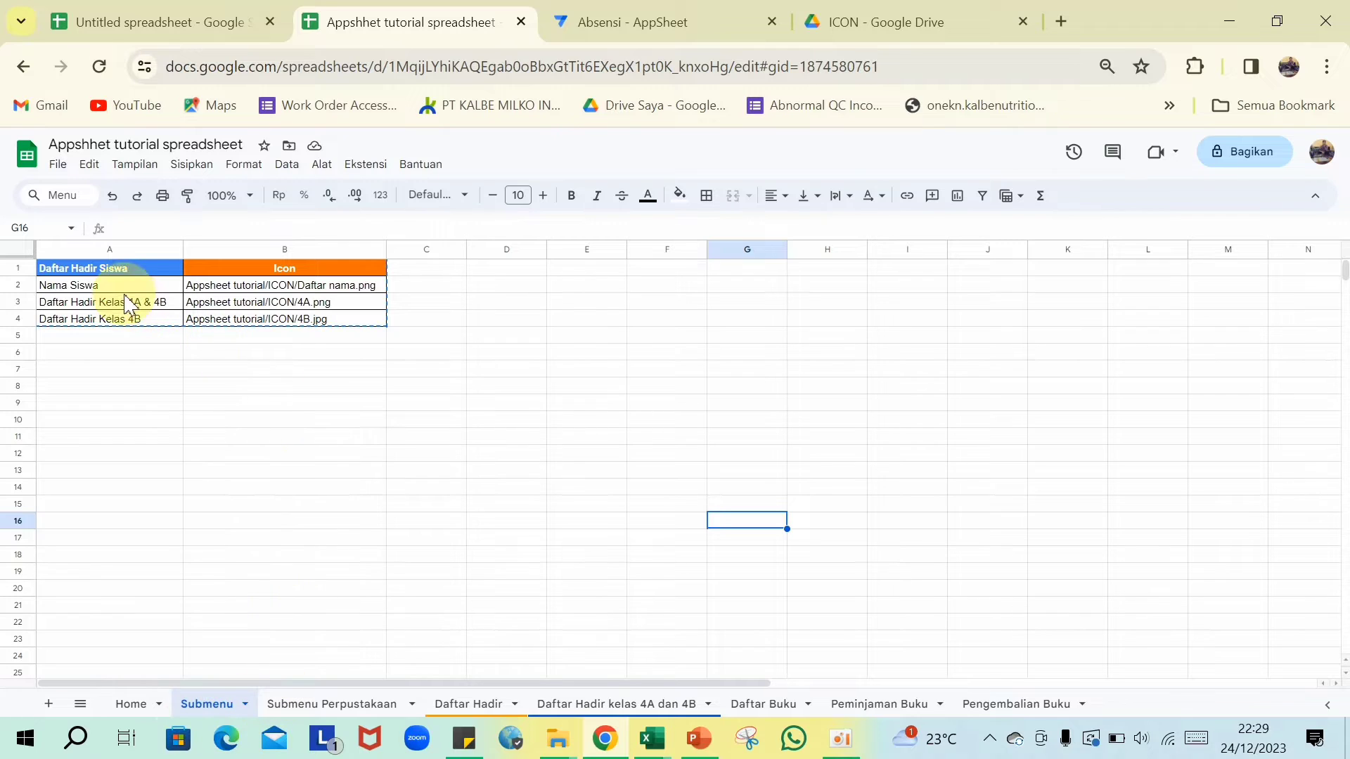
# - Show the Submenu Perpustakaan sheet with its library icon paths
pyautogui.click(363, 704)
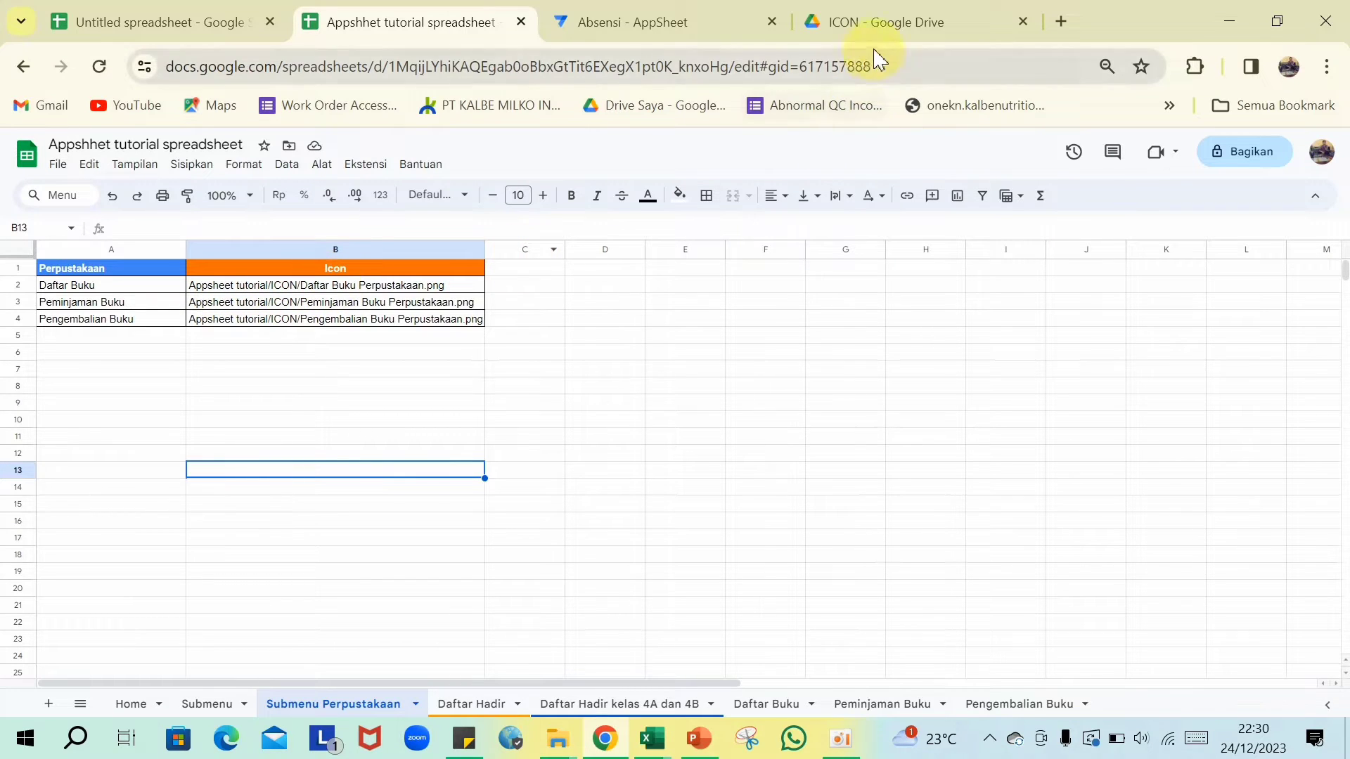
# - Copy the exact name 'Peminjaman Buku Perpustakaan.png' from the ICON folder without renaming the file
pyautogui.click(879, 23)
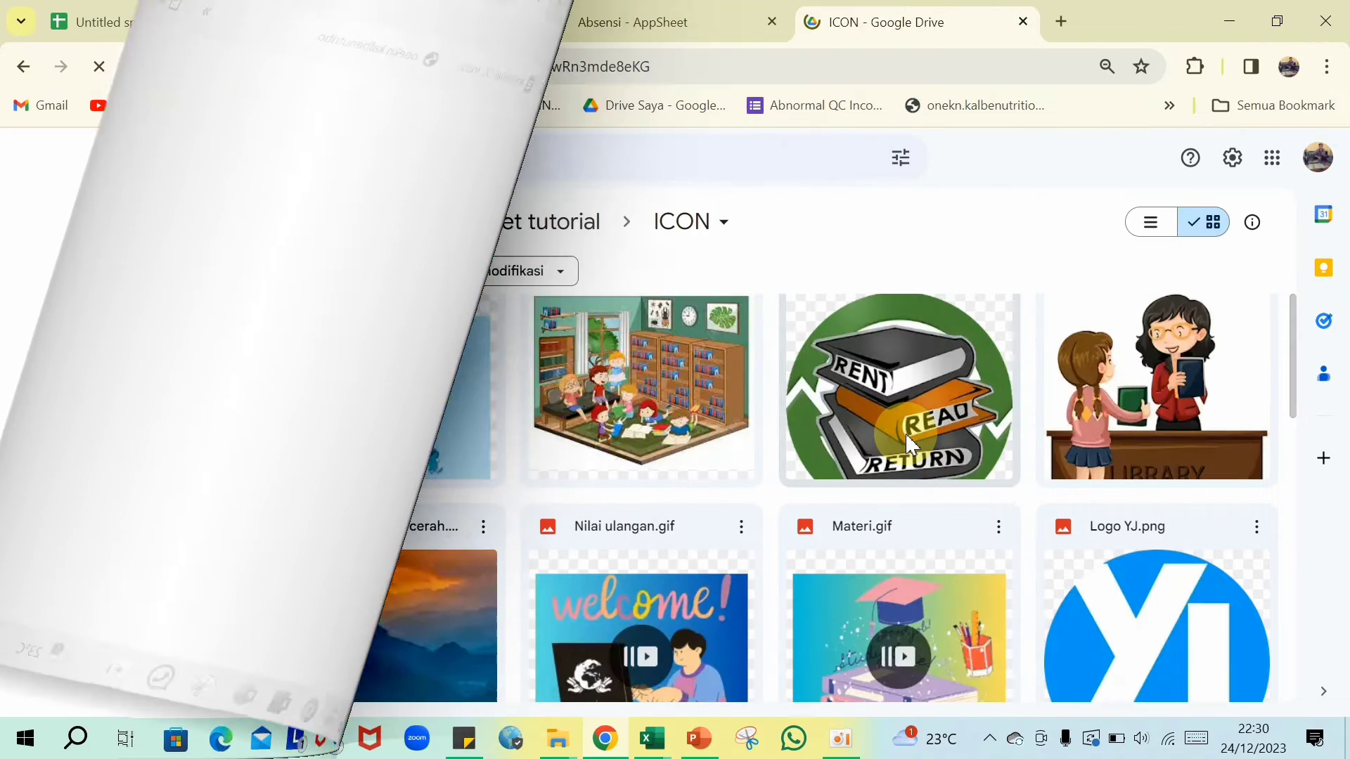
pyautogui.scroll(2, 907, 443)
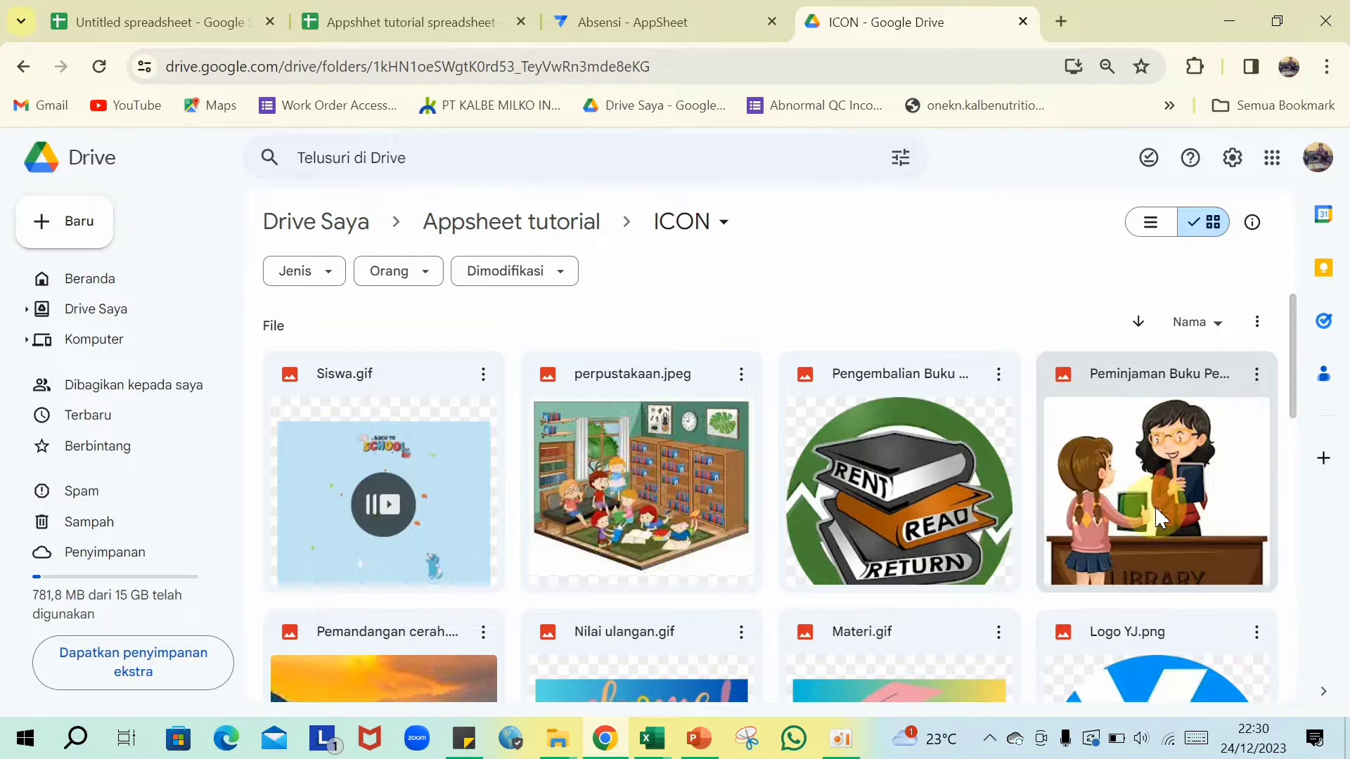
pyautogui.rightClick(1148, 460)
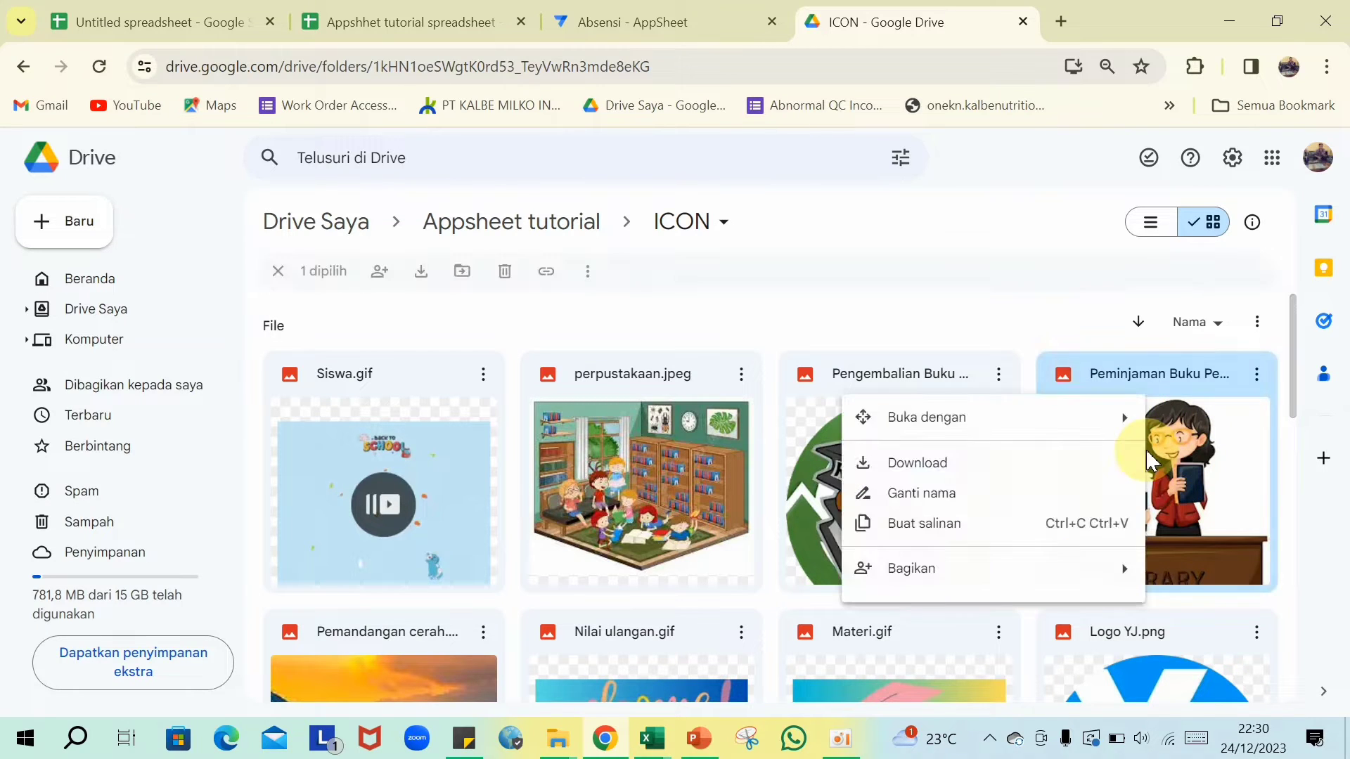
pyautogui.click(977, 496)
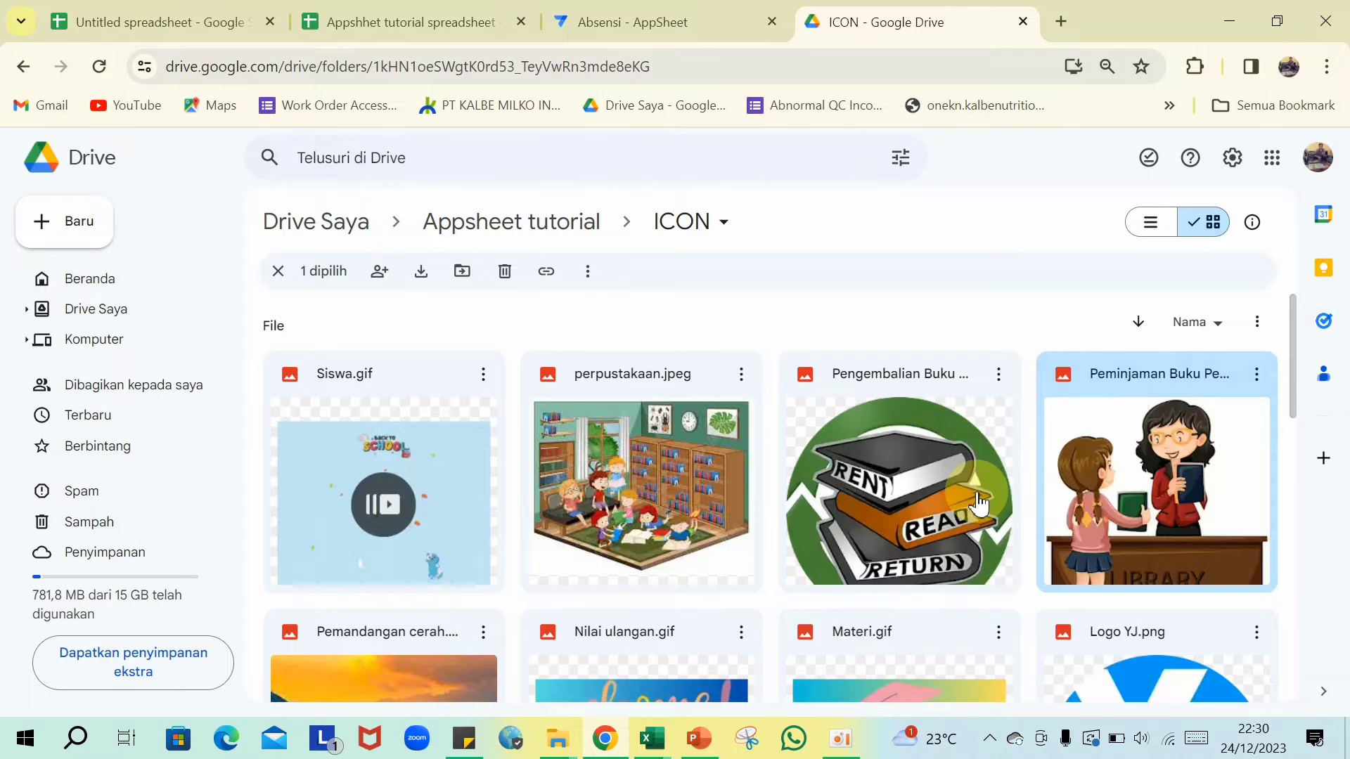
pyautogui.moveTo(765, 415); pyautogui.dragTo(496, 437)
pyautogui.hotkey('ctrl', 'c')
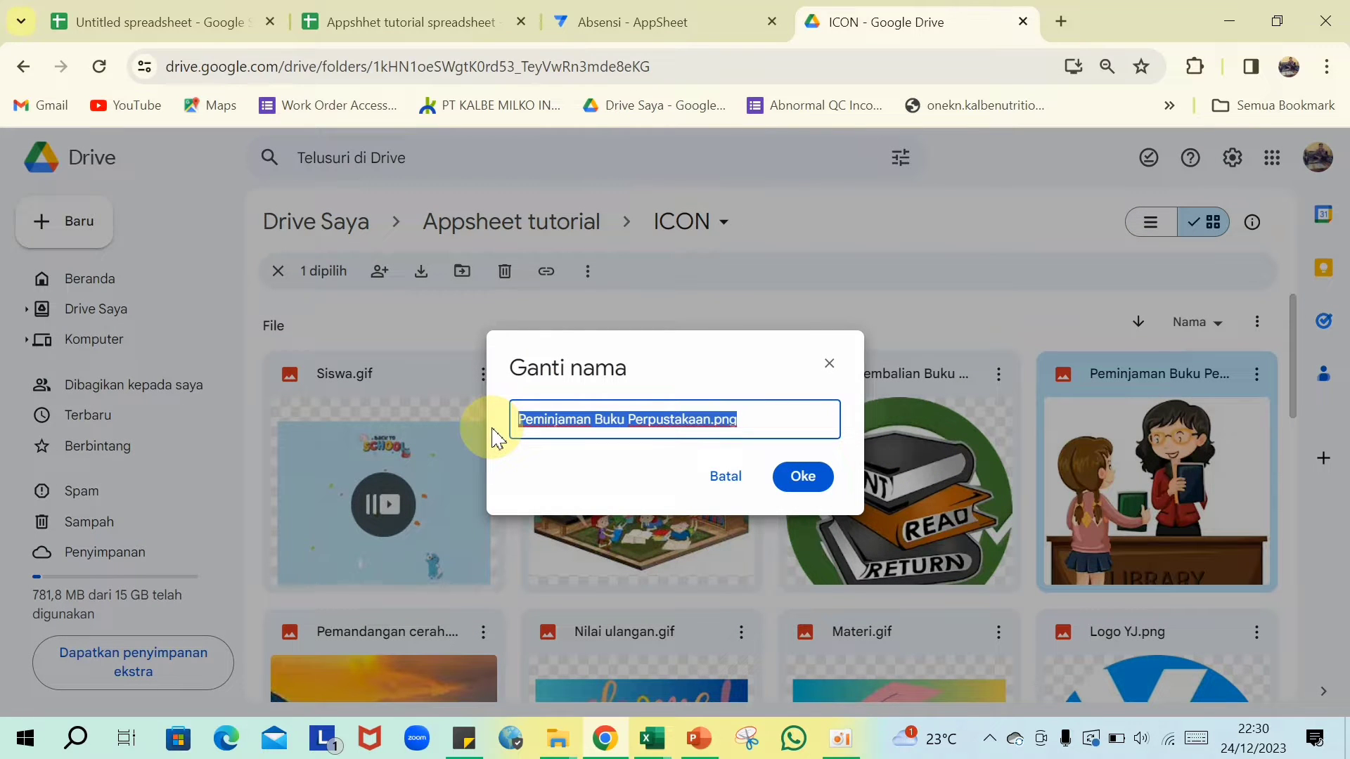
pyautogui.click(802, 476)
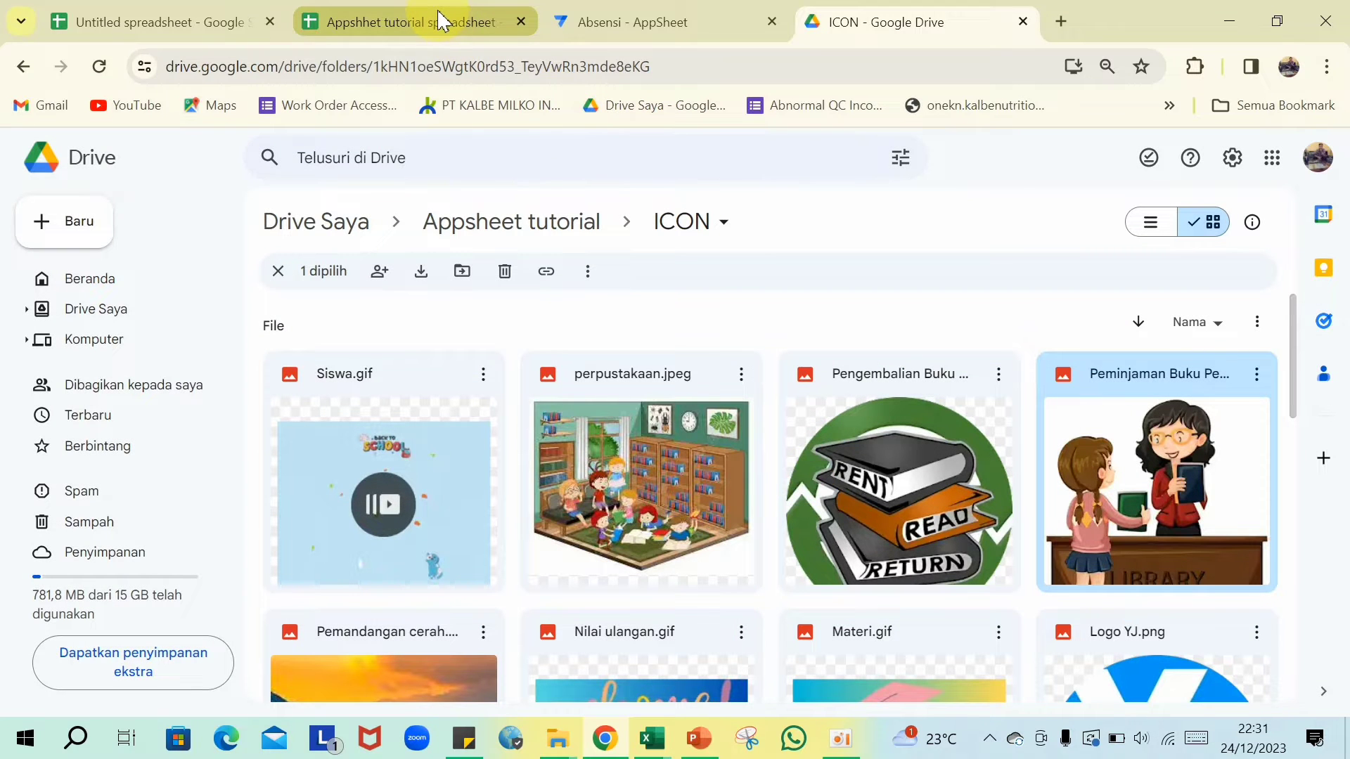
# - Replace the file name in cell B3 with the copied 'Peminjaman Buku Perpustakaan.png'
pyautogui.click(440, 21)
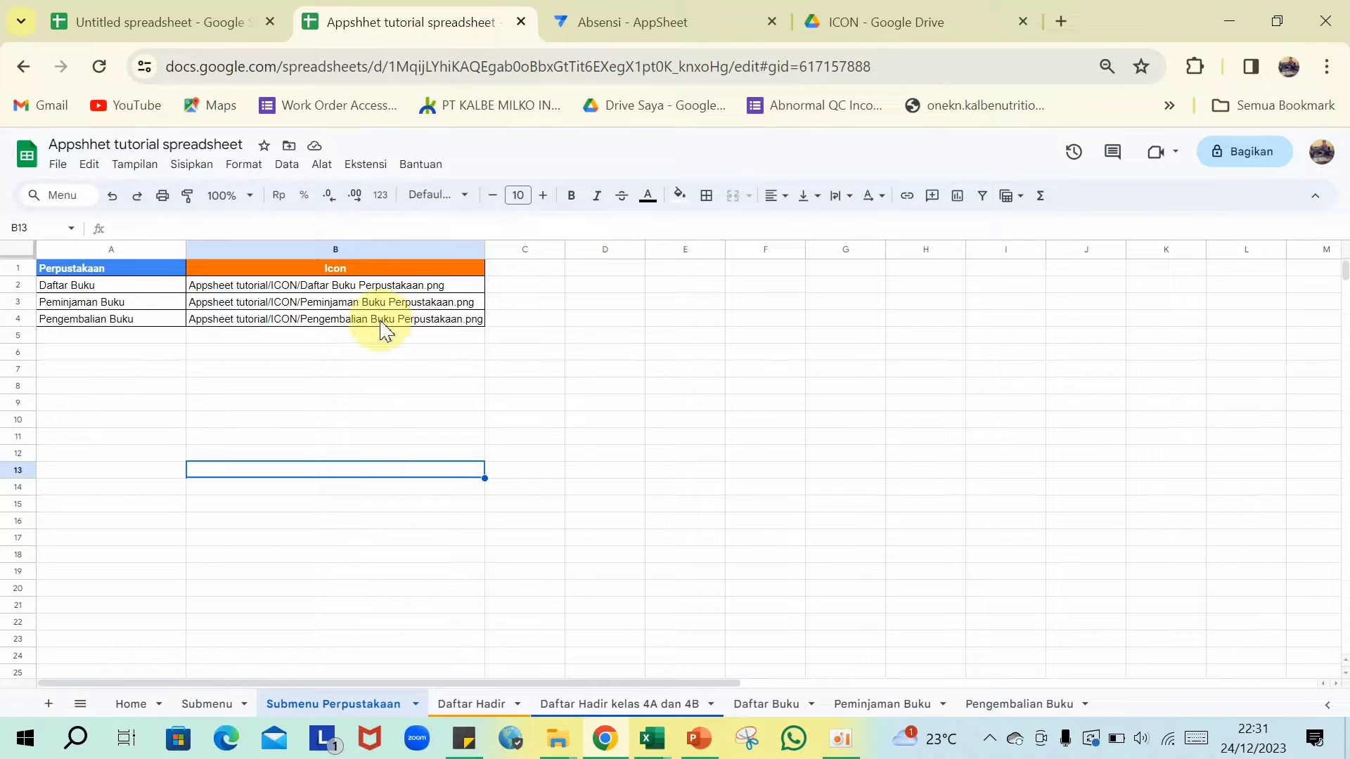
pyautogui.doubleClick(468, 300)
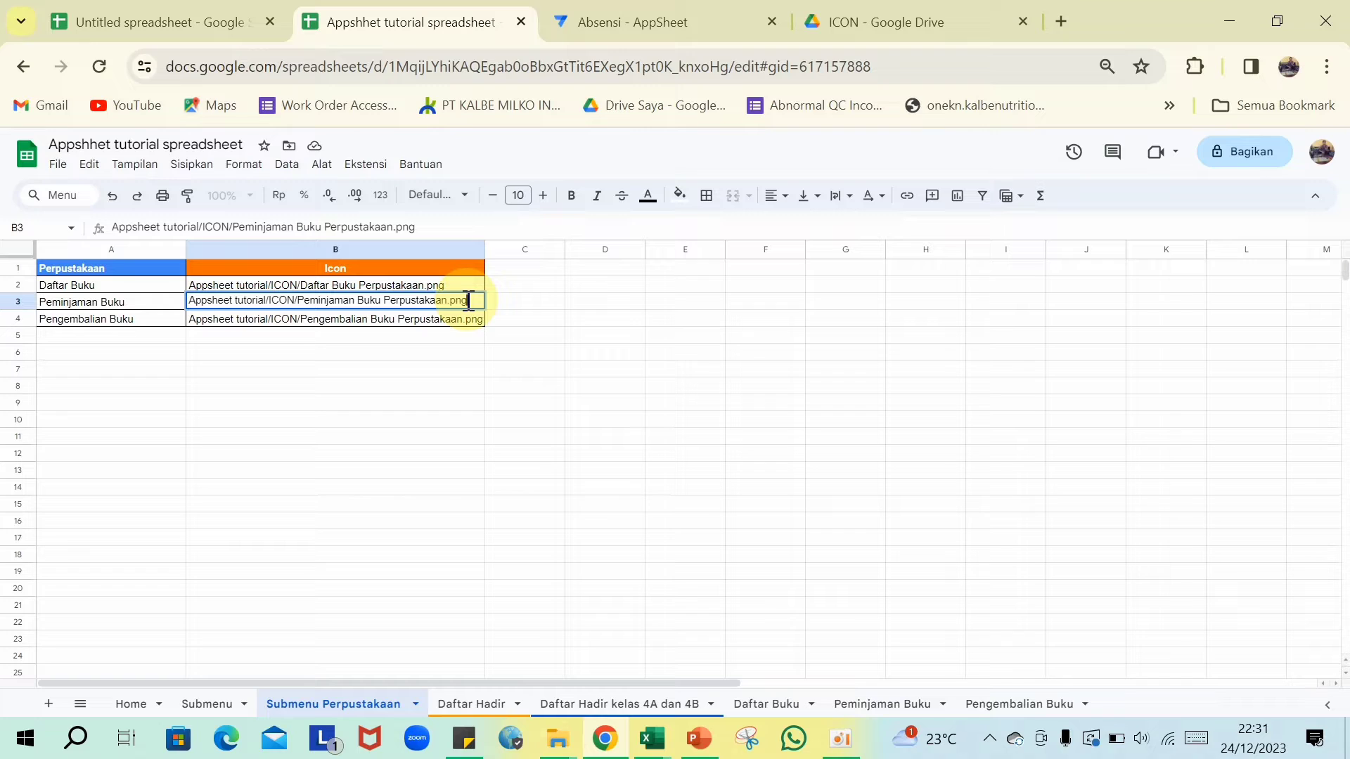
pyautogui.press('BackSpace')
pyautogui.press('BackSpace')
pyautogui.press('BackSpace')
pyautogui.press('BackSpace')
pyautogui.press('BackSpace')
pyautogui.press('BackSpace')
pyautogui.press('BackSpace')
pyautogui.press('BackSpace')
pyautogui.press('BackSpace')
pyautogui.press('BackSpace')
pyautogui.press('BackSpace')
pyautogui.press('BackSpace')
pyautogui.press('BackSpace')
pyautogui.press('BackSpace')
pyautogui.press('BackSpace')
pyautogui.press('BackSpace')
pyautogui.press('BackSpace')
pyautogui.press('BackSpace')
pyautogui.press('BackSpace')
pyautogui.press('BackSpace')
pyautogui.press('BackSpace')
pyautogui.press('BackSpace')
pyautogui.press('BackSpace')
pyautogui.press('BackSpace')
pyautogui.press('BackSpace')
pyautogui.press('BackSpace')
pyautogui.press('BackSpace')
pyautogui.press('BackSpace')
pyautogui.press('BackSpace')
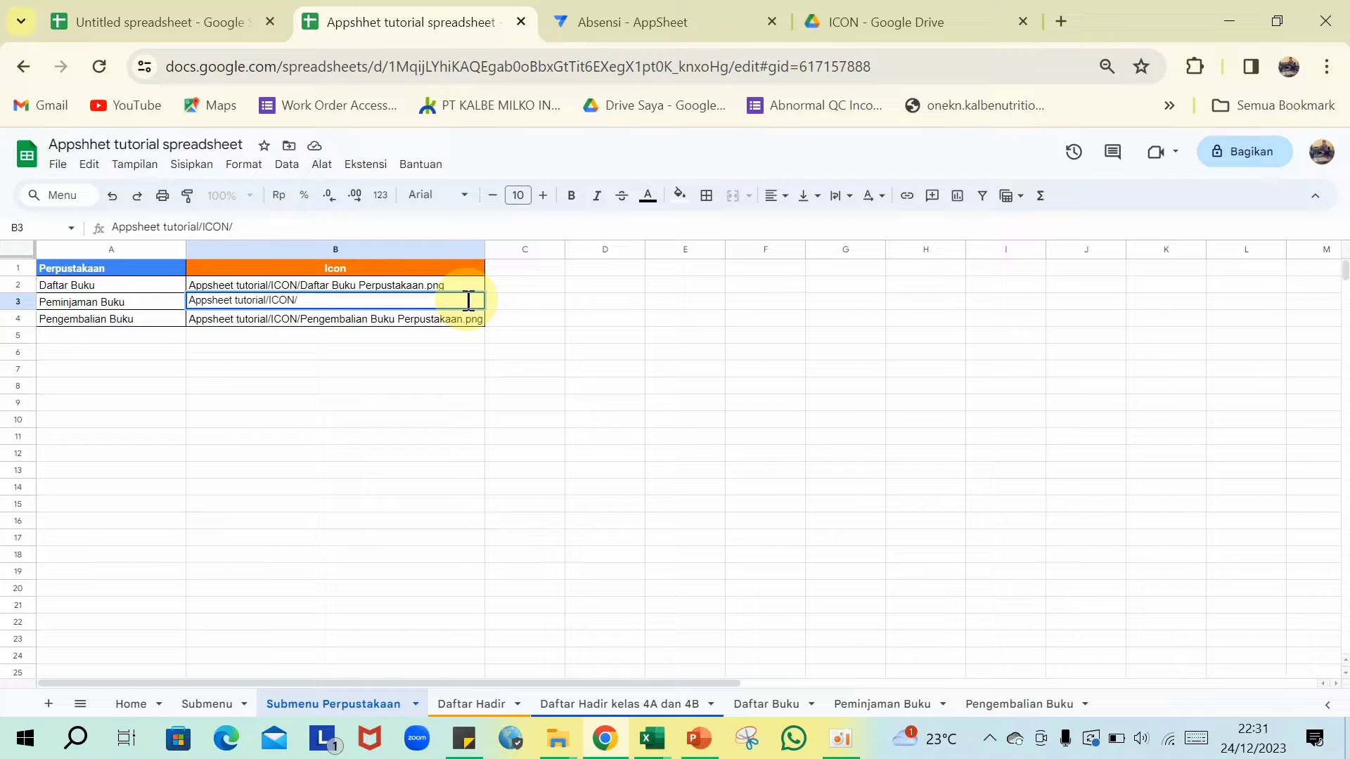
pyautogui.hotkey('ctrl', 'v')
pyautogui.click(396, 403)
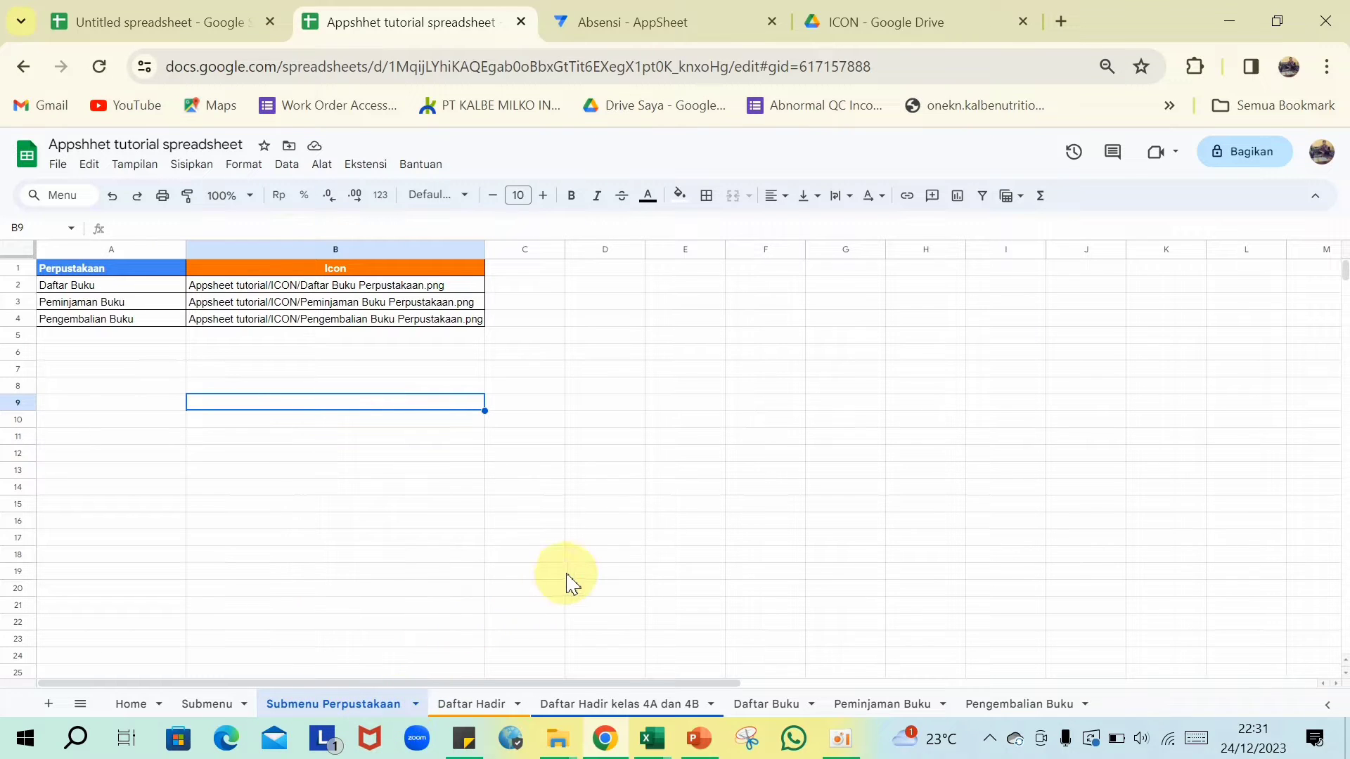
# - Review the Daftar Buku table, then view the empty Peminjaman Buku sheet's headers
pyautogui.click(780, 706)
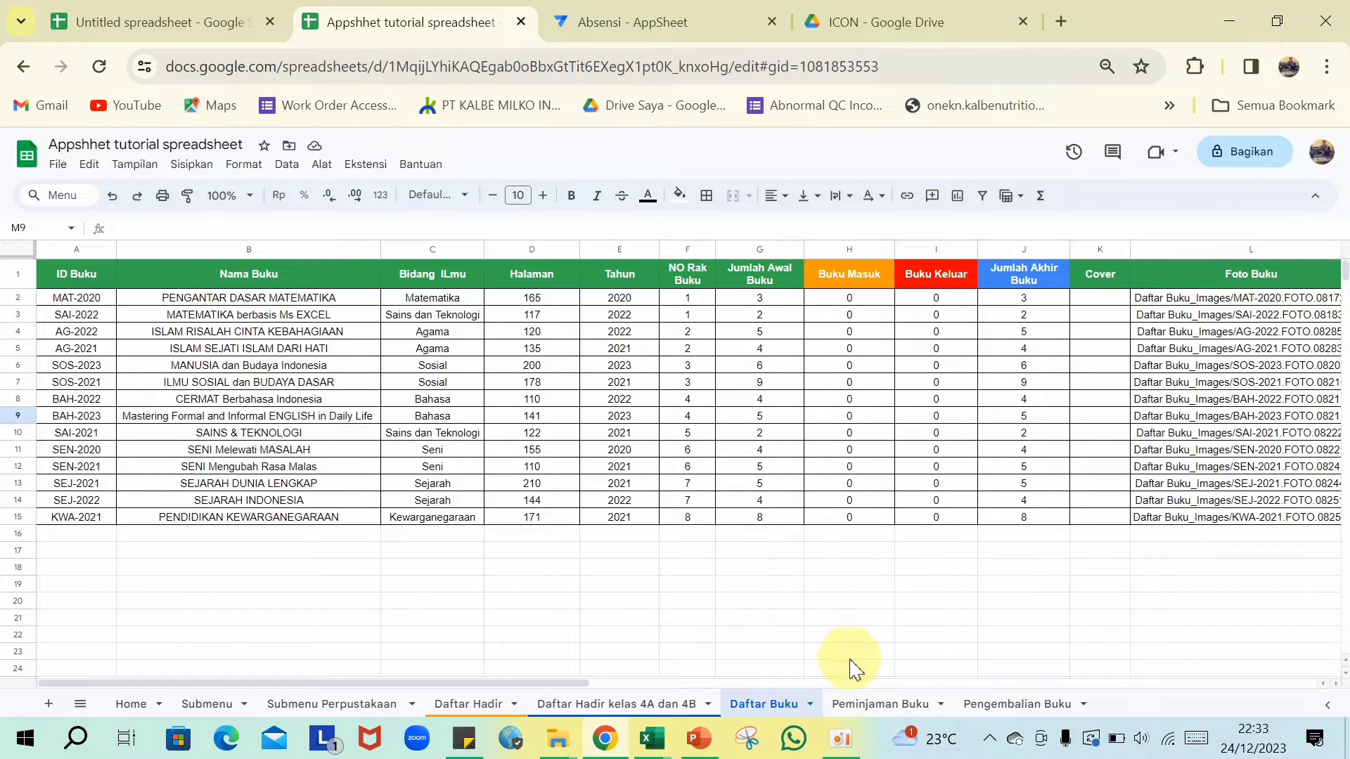
pyautogui.click(884, 712)
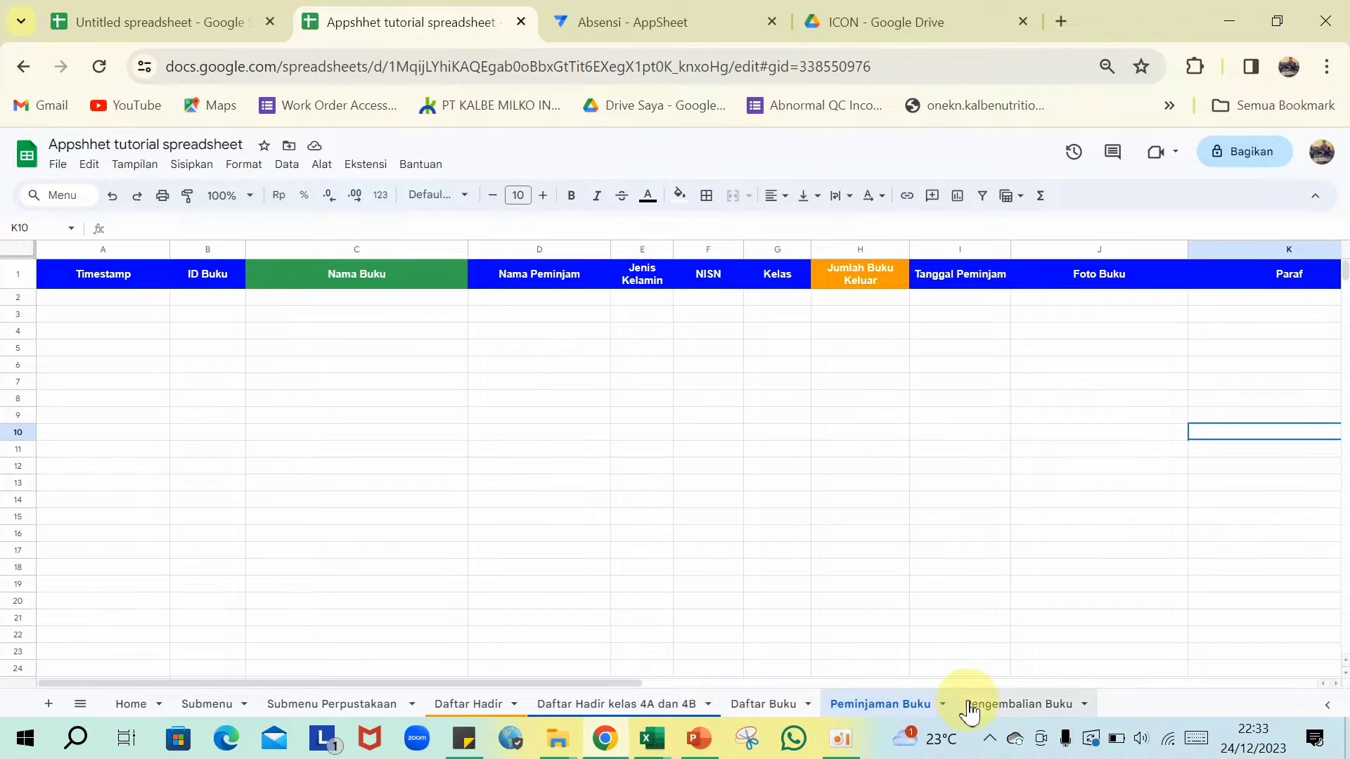
# - Scroll across the Pengembalian Buku sheet's columns from Timestamp to Paraf
pyautogui.click(1028, 704)
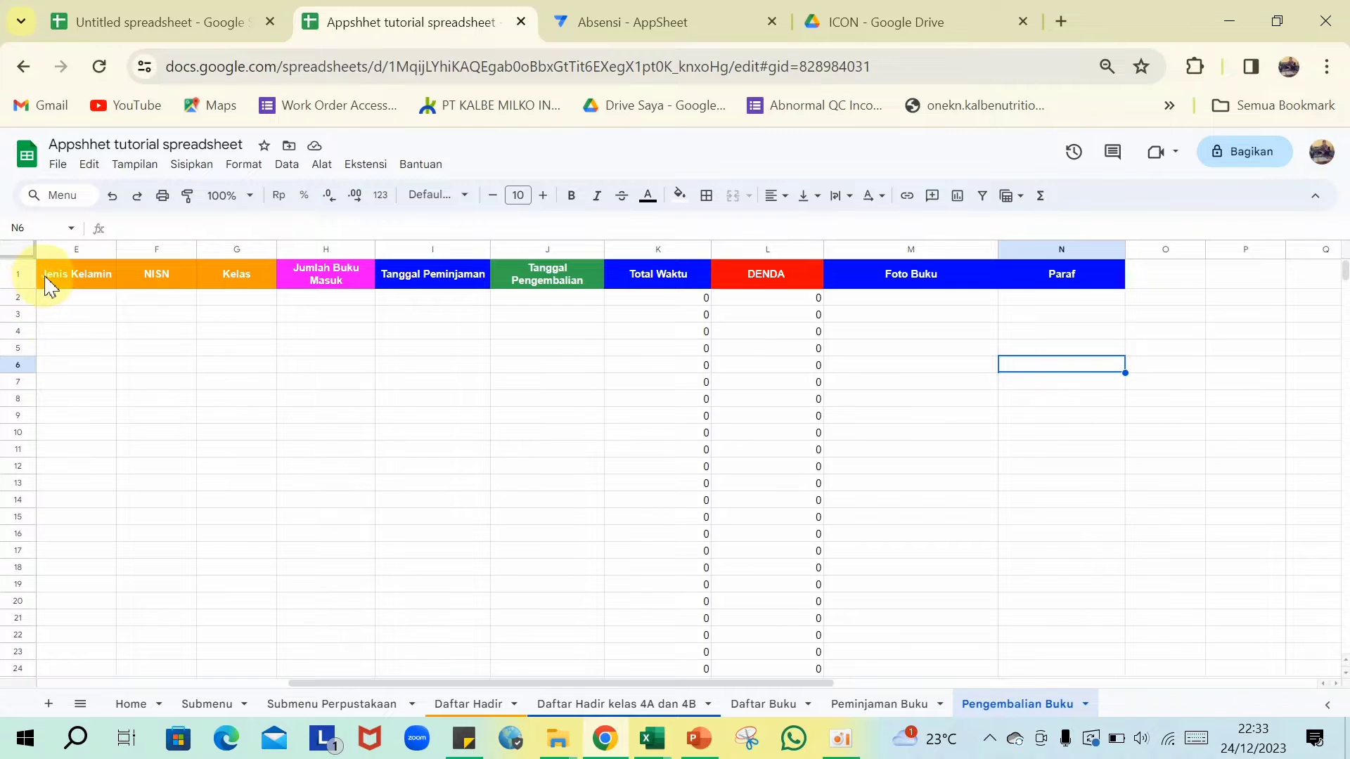
pyautogui.hscroll(-5, 407, 512)
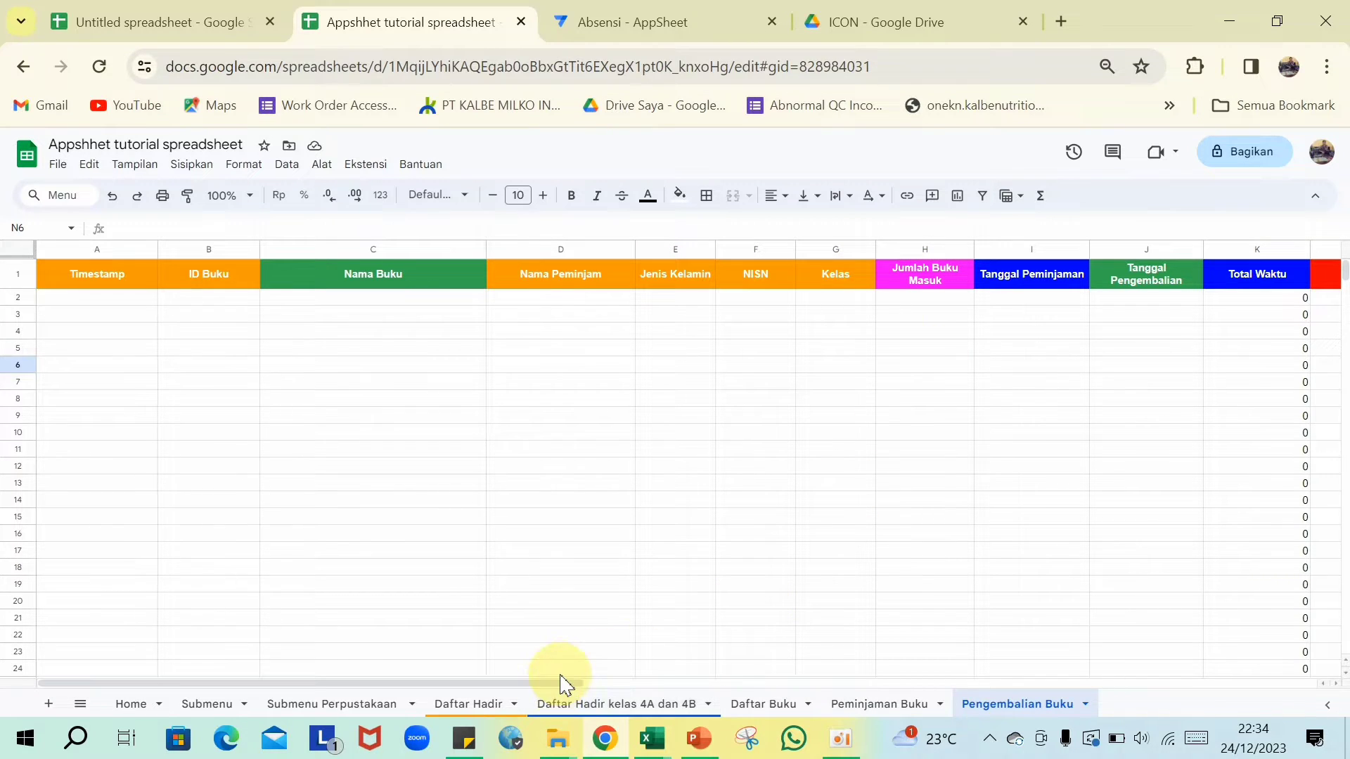
pyautogui.moveTo(562, 686); pyautogui.dragTo(822, 661)
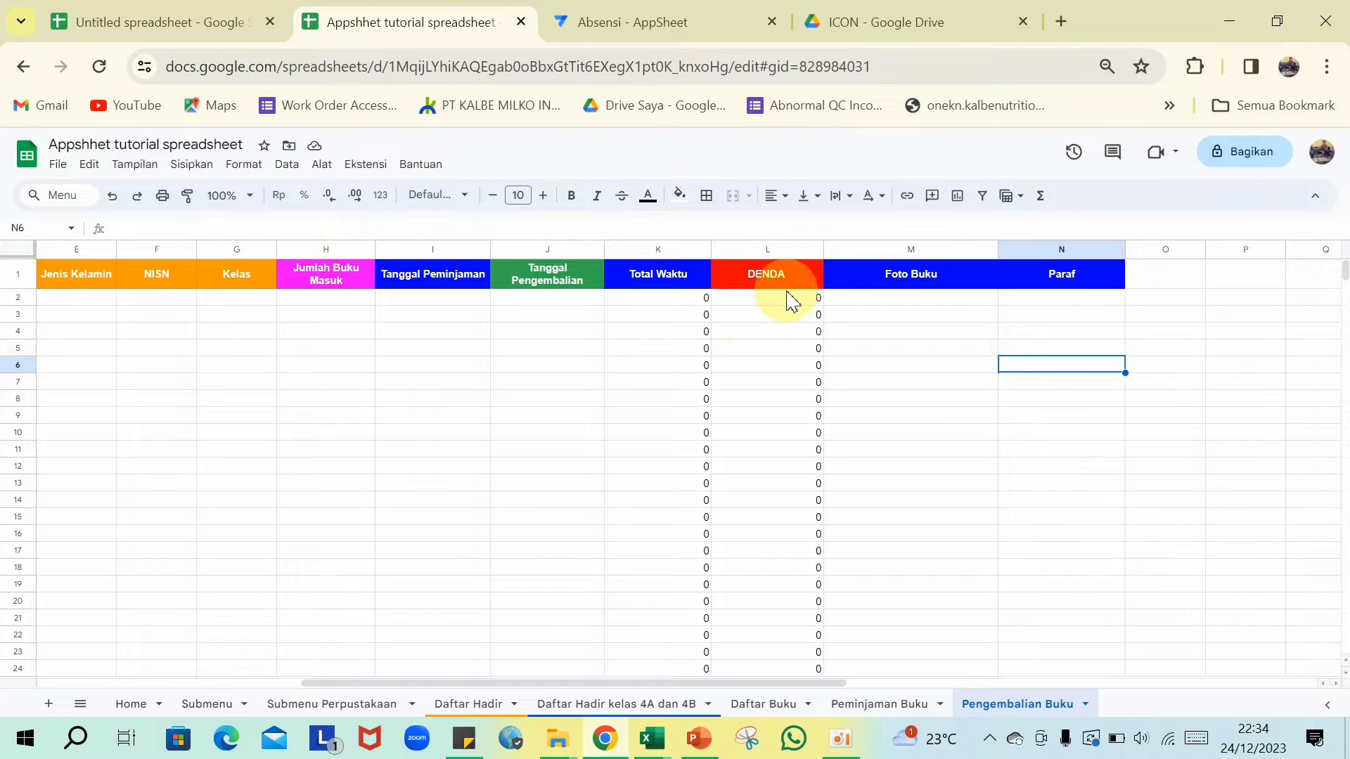
# - Inspect Daftar Buku's Buku Masuk formula and glance over the Peminjaman and Pengembalian sheets
pyautogui.click(754, 709)
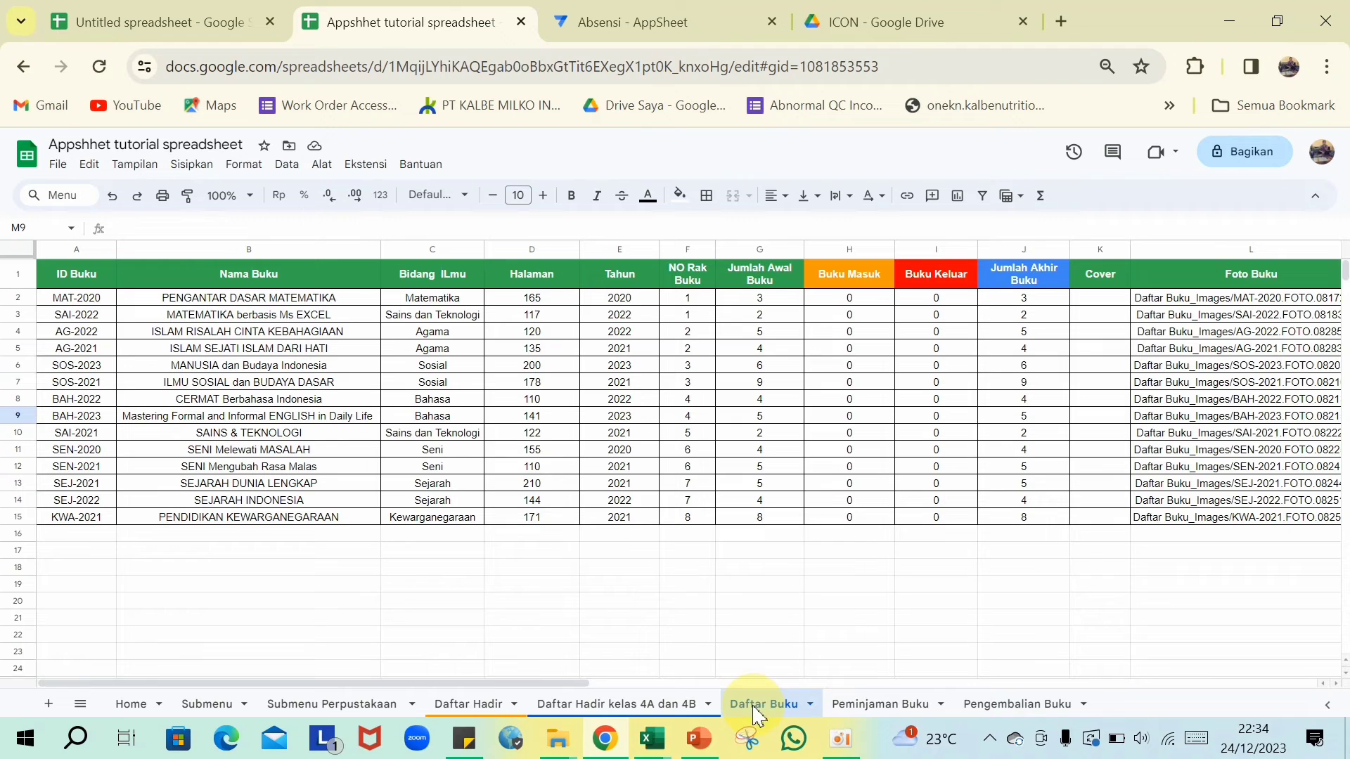
pyautogui.click(869, 301)
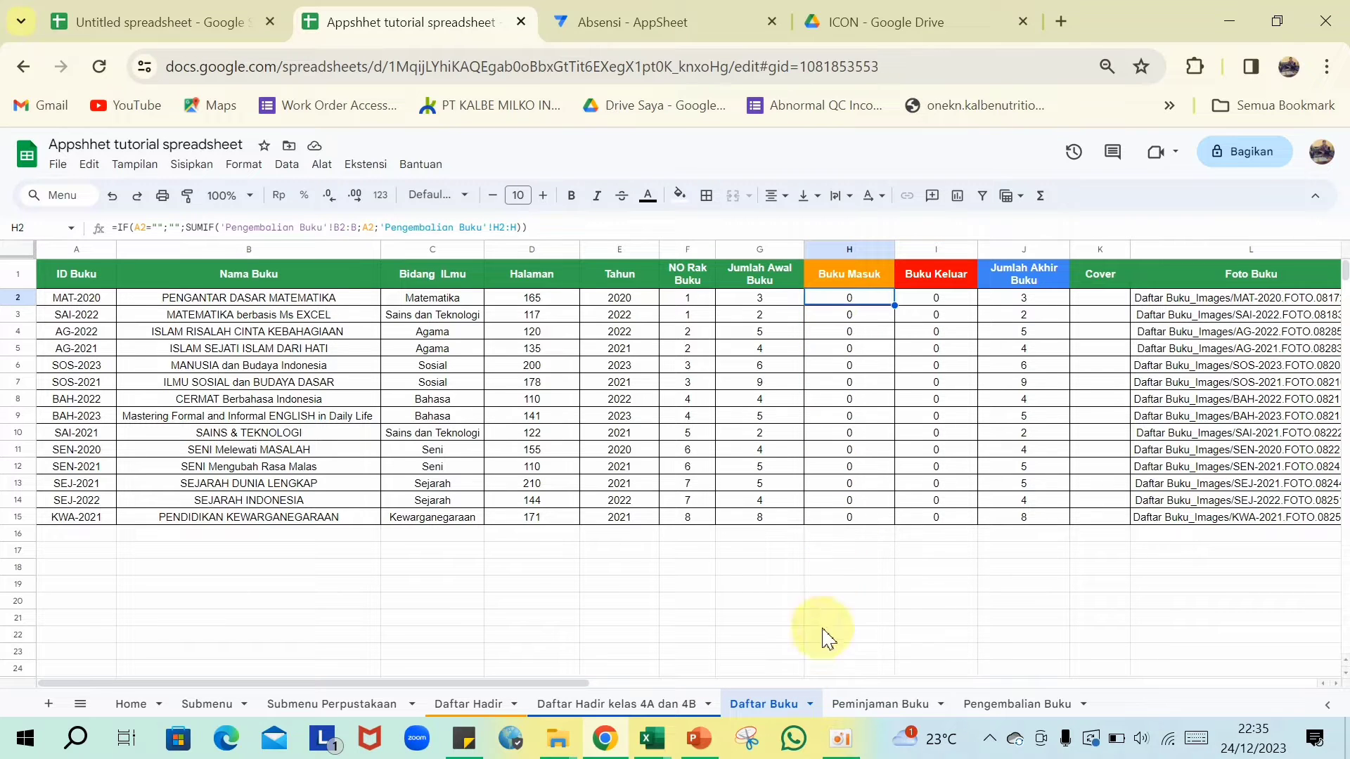
pyautogui.click(858, 711)
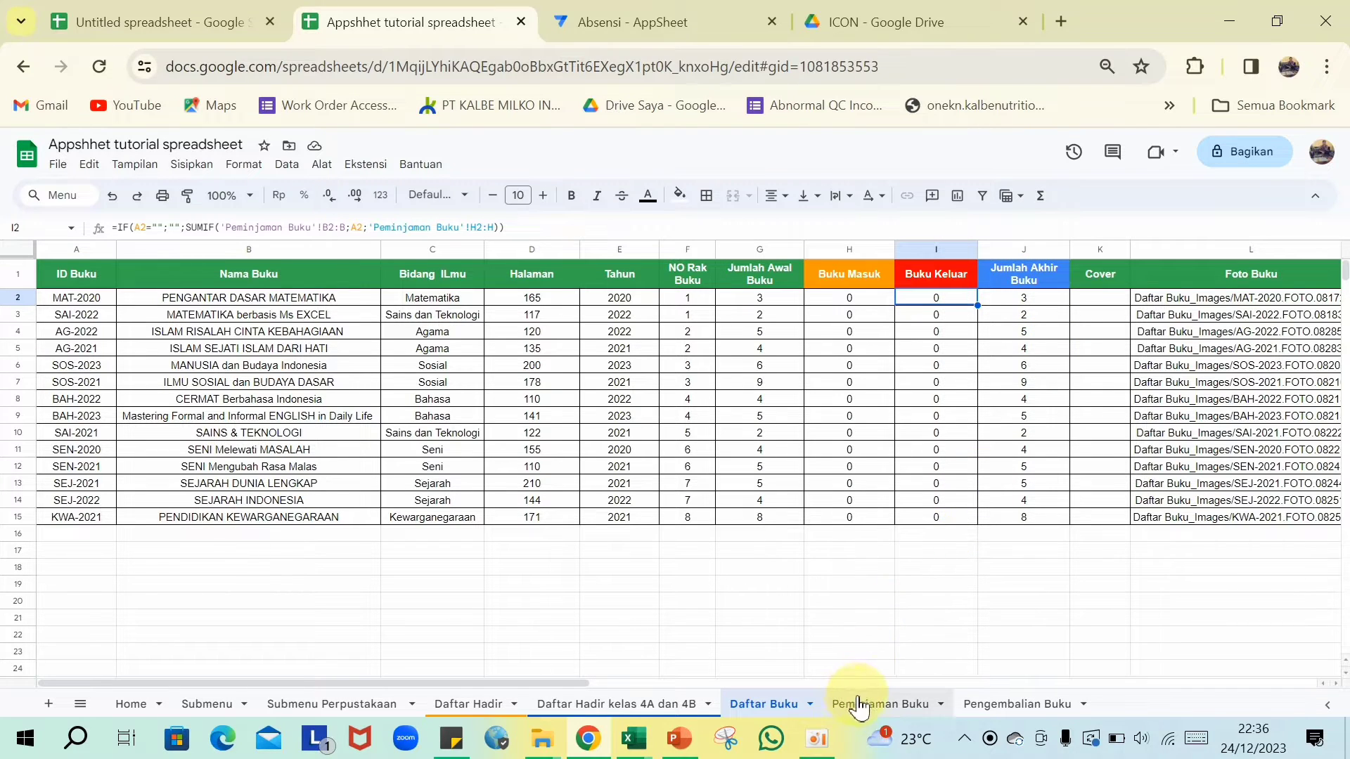
pyautogui.click(981, 705)
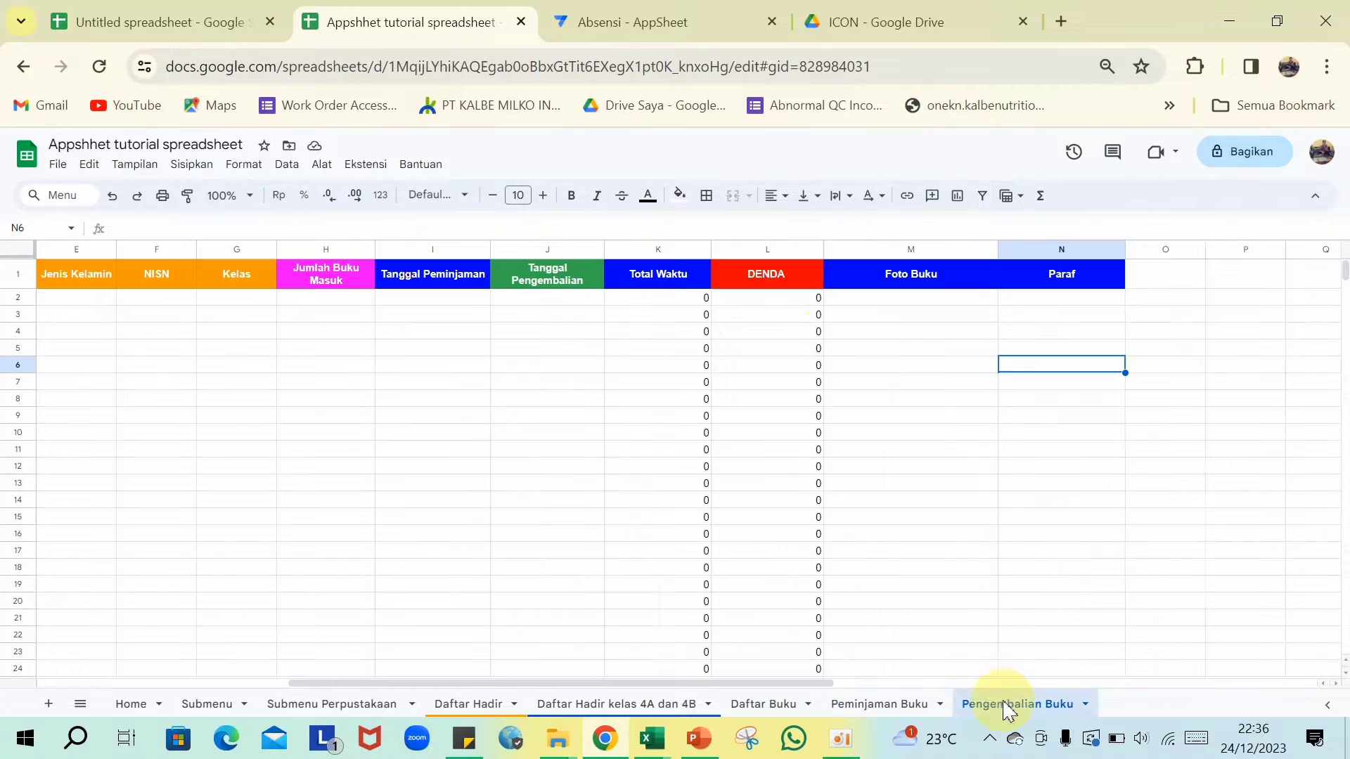
pyautogui.moveTo(740, 683); pyautogui.dragTo(563, 683)
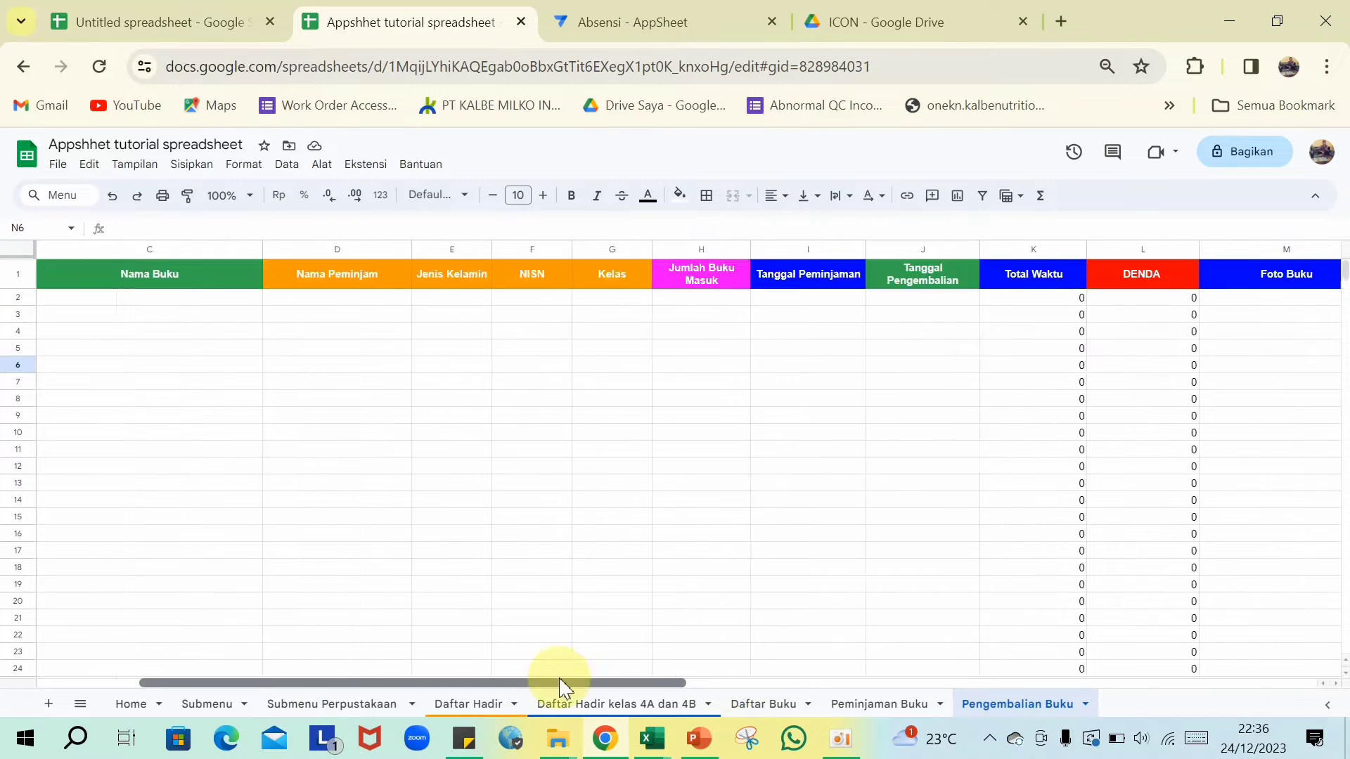
# - Back on Daftar Buku, check the Buku Masuk (H2) and Jumlah Akhir Buku (J2) formulas
pyautogui.click(764, 704)
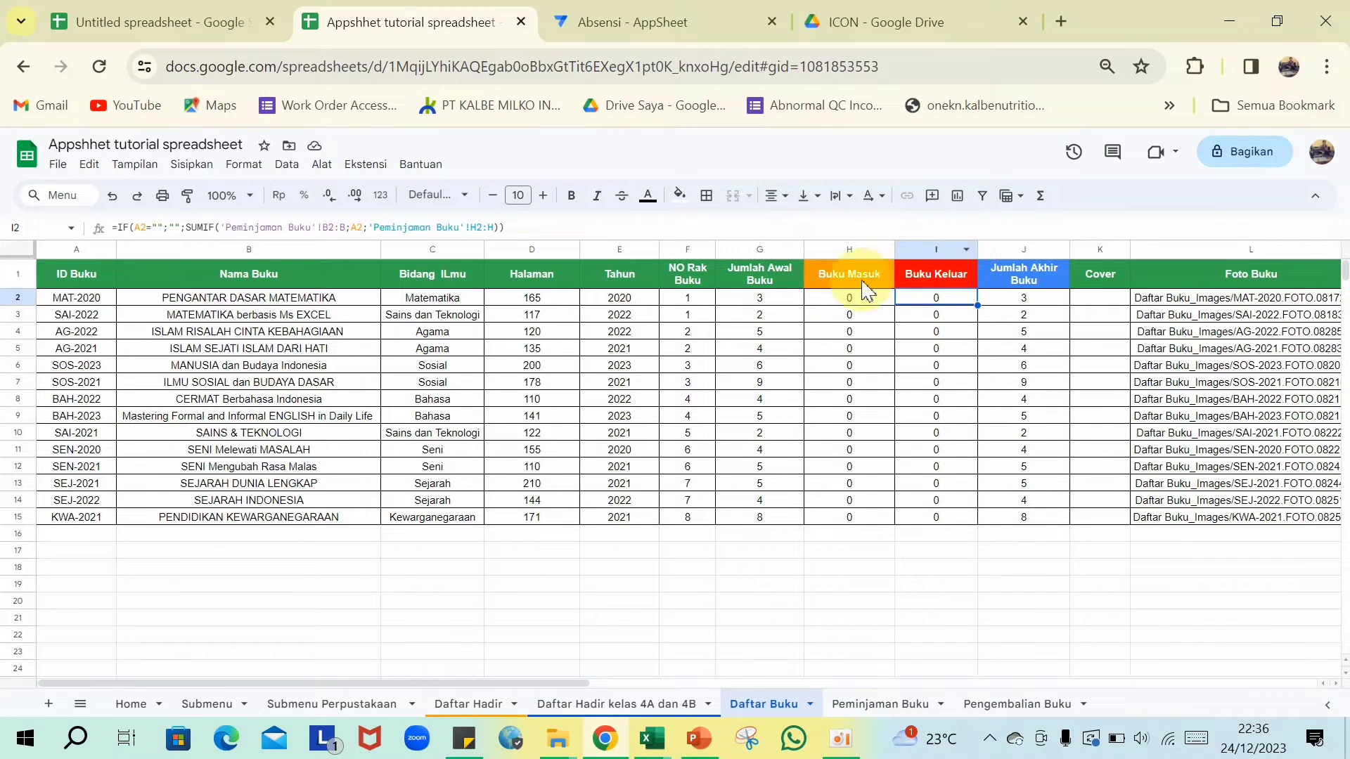
pyautogui.click(840, 303)
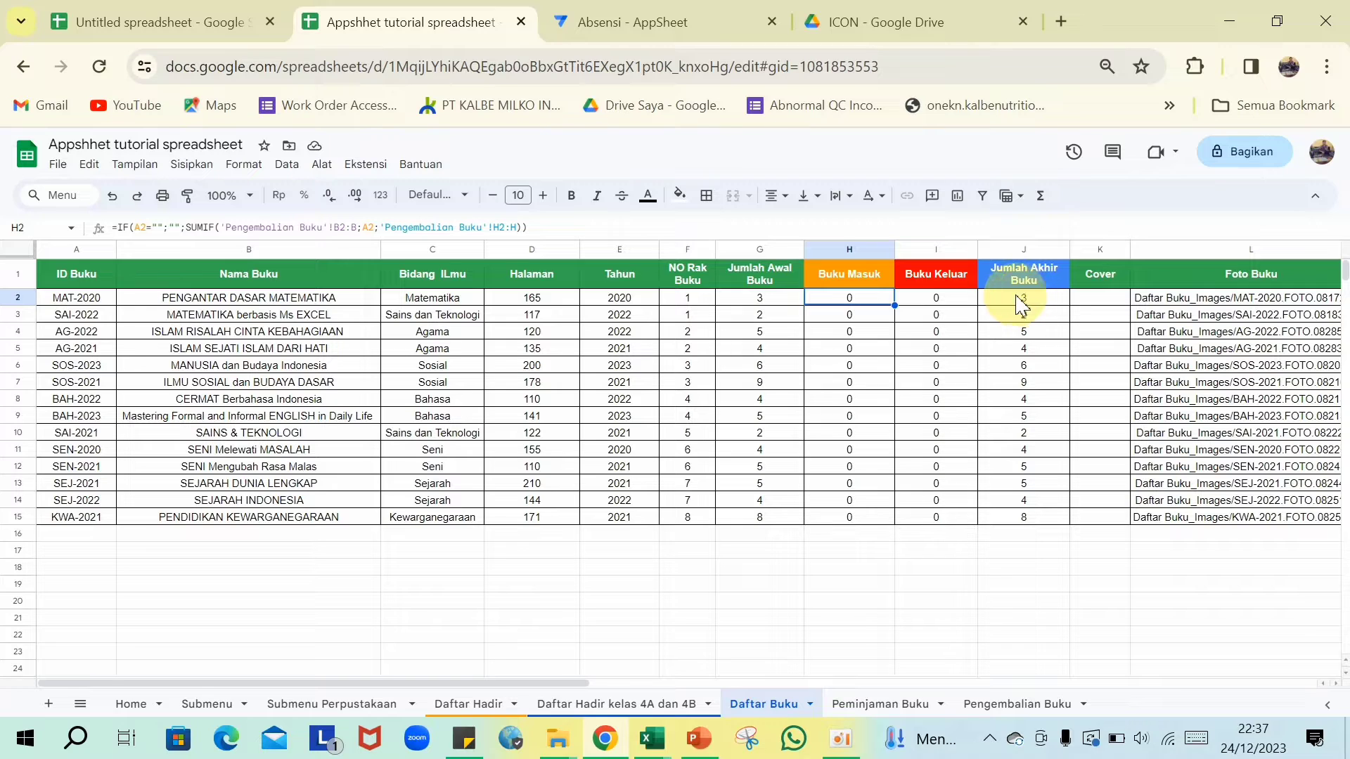
pyautogui.click(1039, 302)
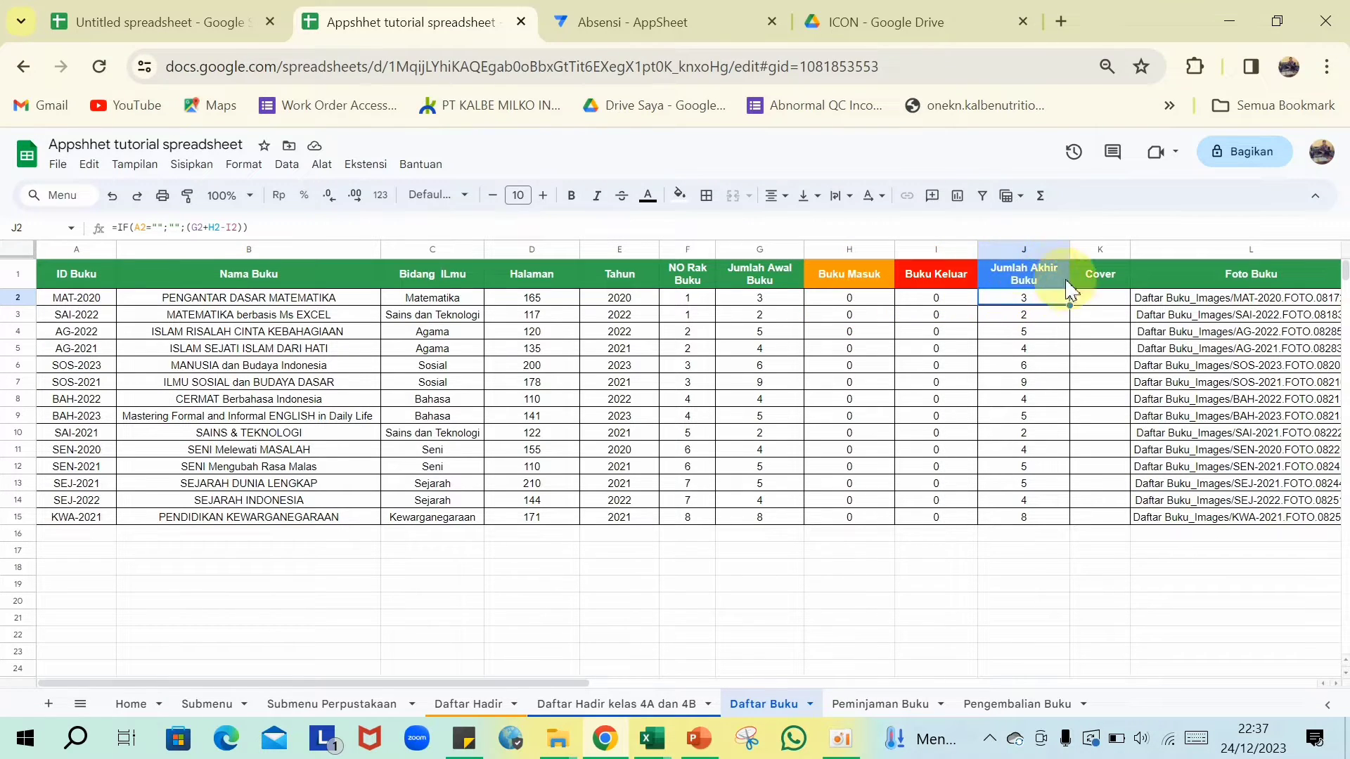
# - Check Pengembalian Buku's Total Waktu (K2) and DENDA (L2) formulas, then return to the Absensi editor
pyautogui.click(1002, 716)
pyautogui.moveTo(569, 684); pyautogui.dragTo(735, 687)
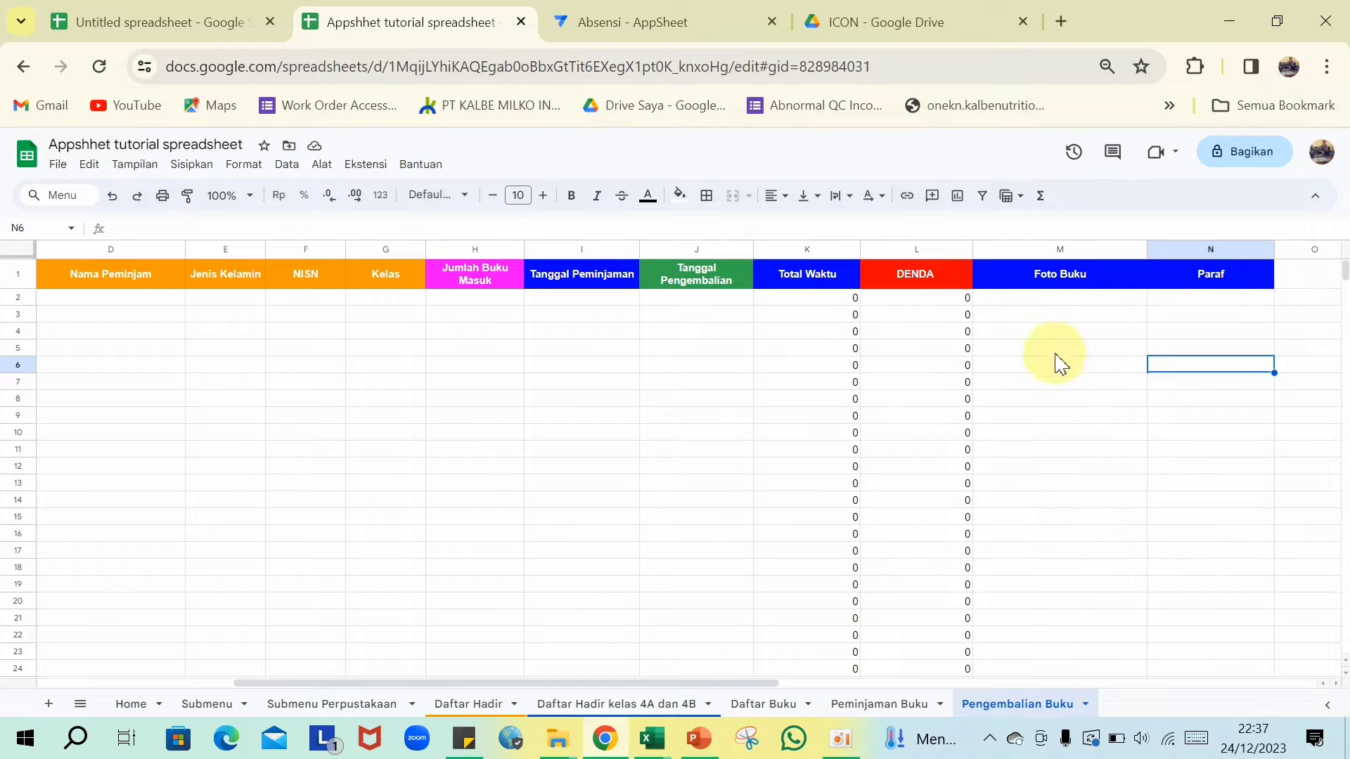
pyautogui.click(819, 299)
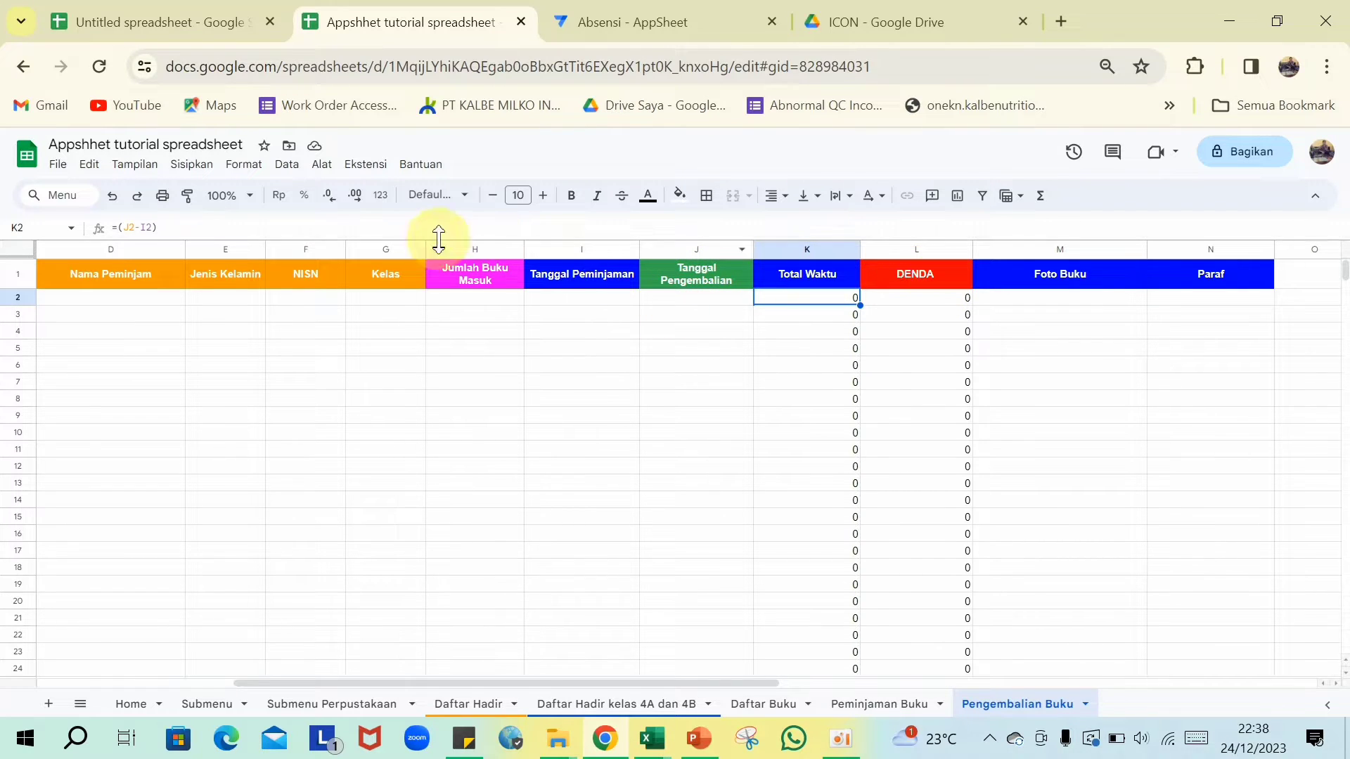
pyautogui.click(898, 302)
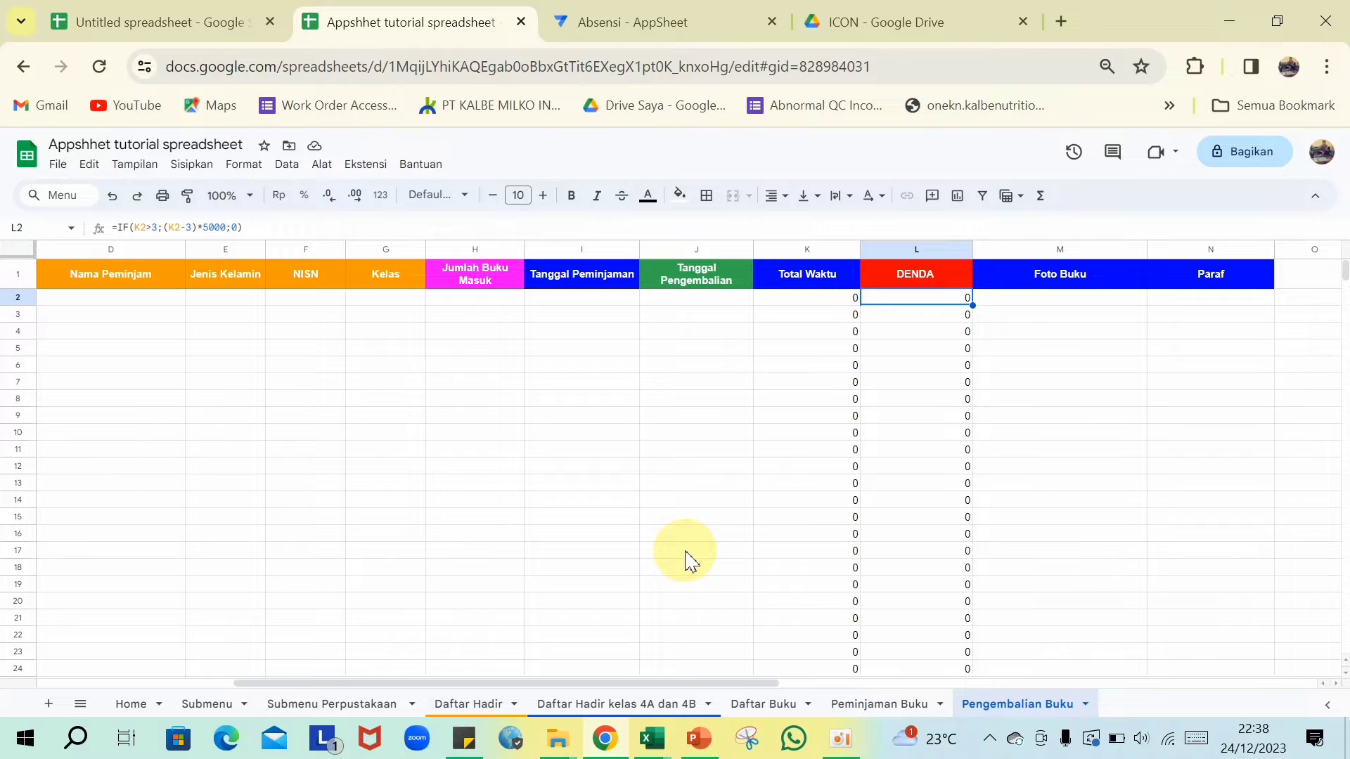
pyautogui.click(649, 26)
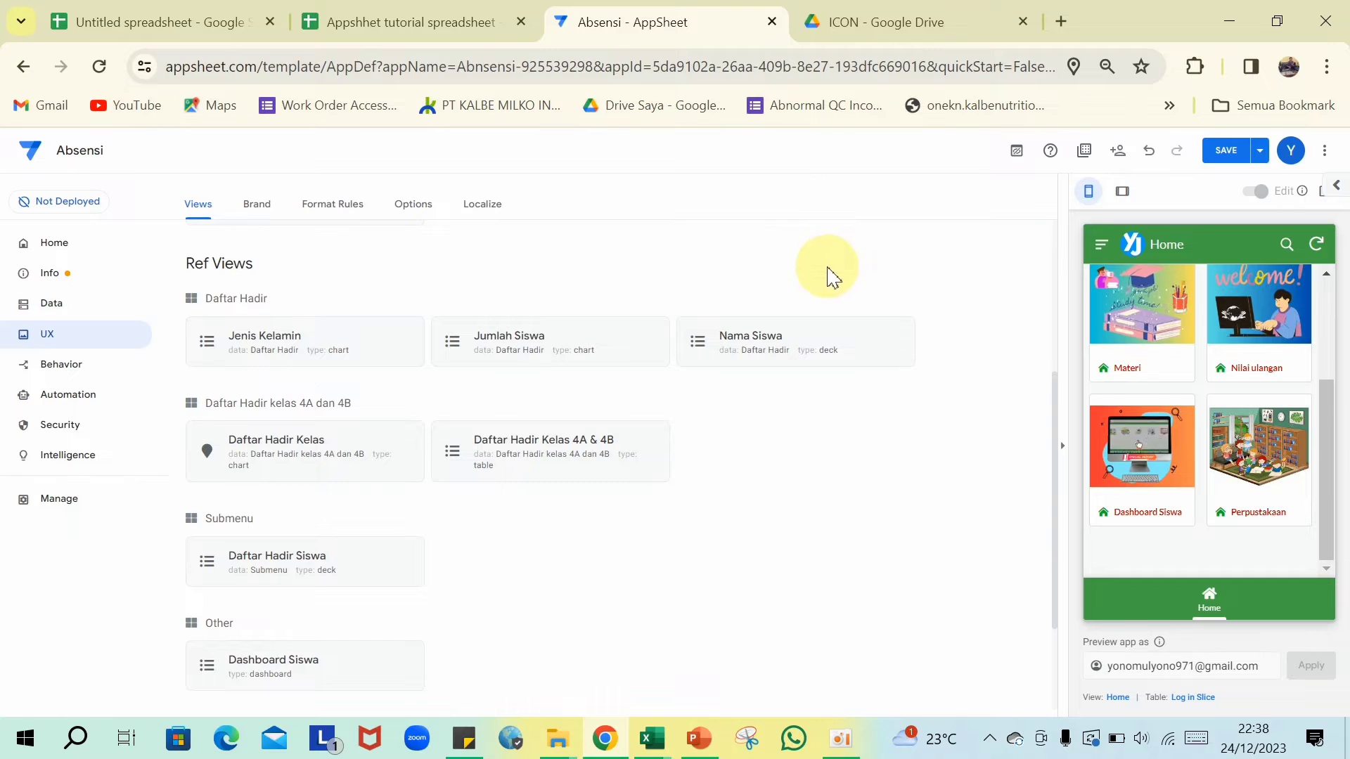
# - Add the Submenu Perpustakaan worksheet from the Appshhet tutorial spreadsheet as a read-only table
pyautogui.click(40, 311)
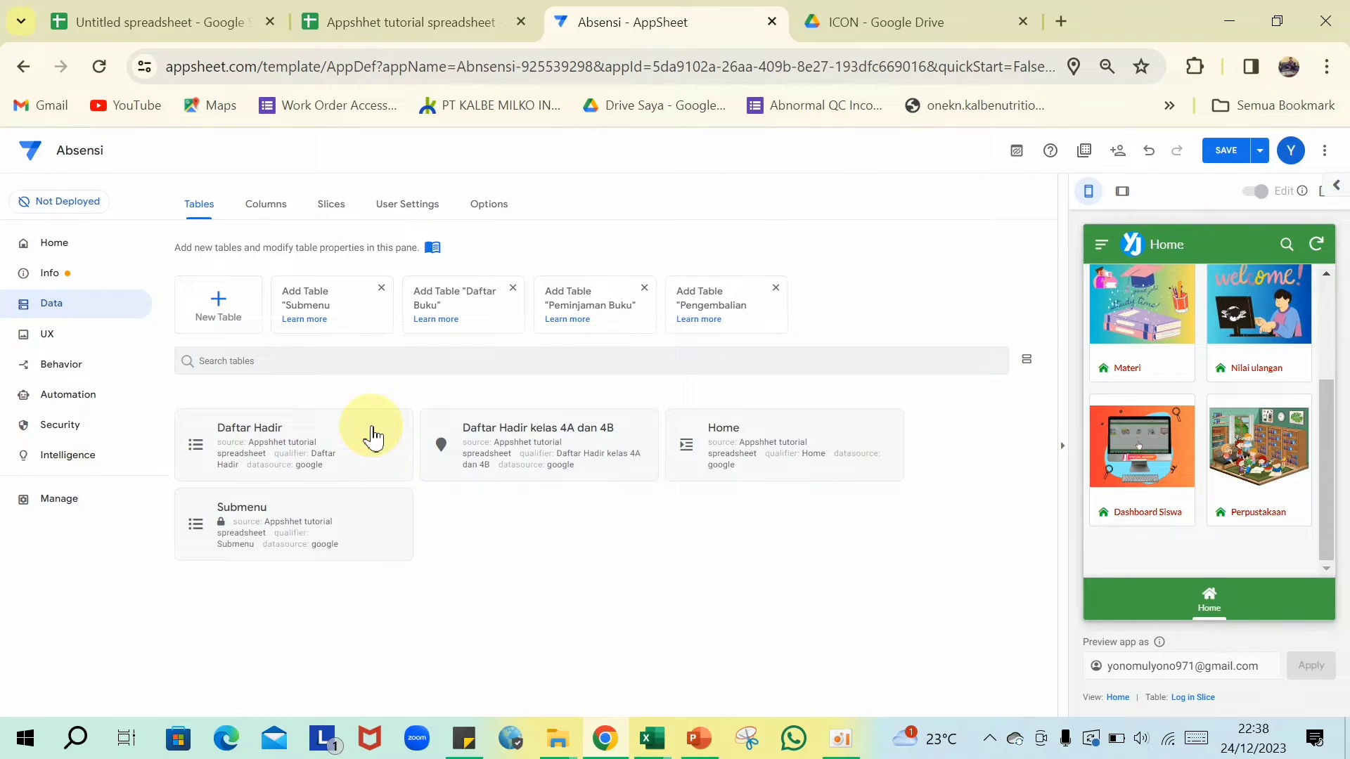
pyautogui.click(218, 310)
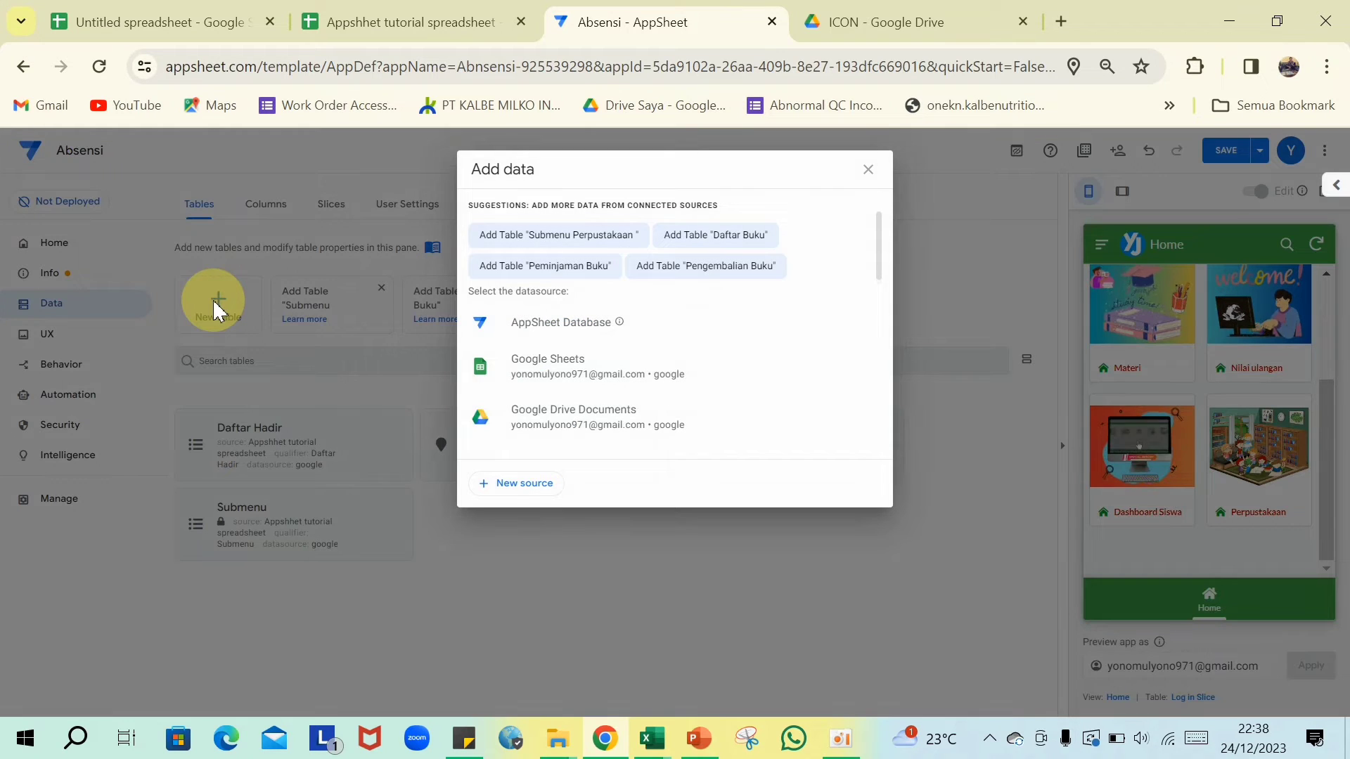
pyautogui.click(506, 367)
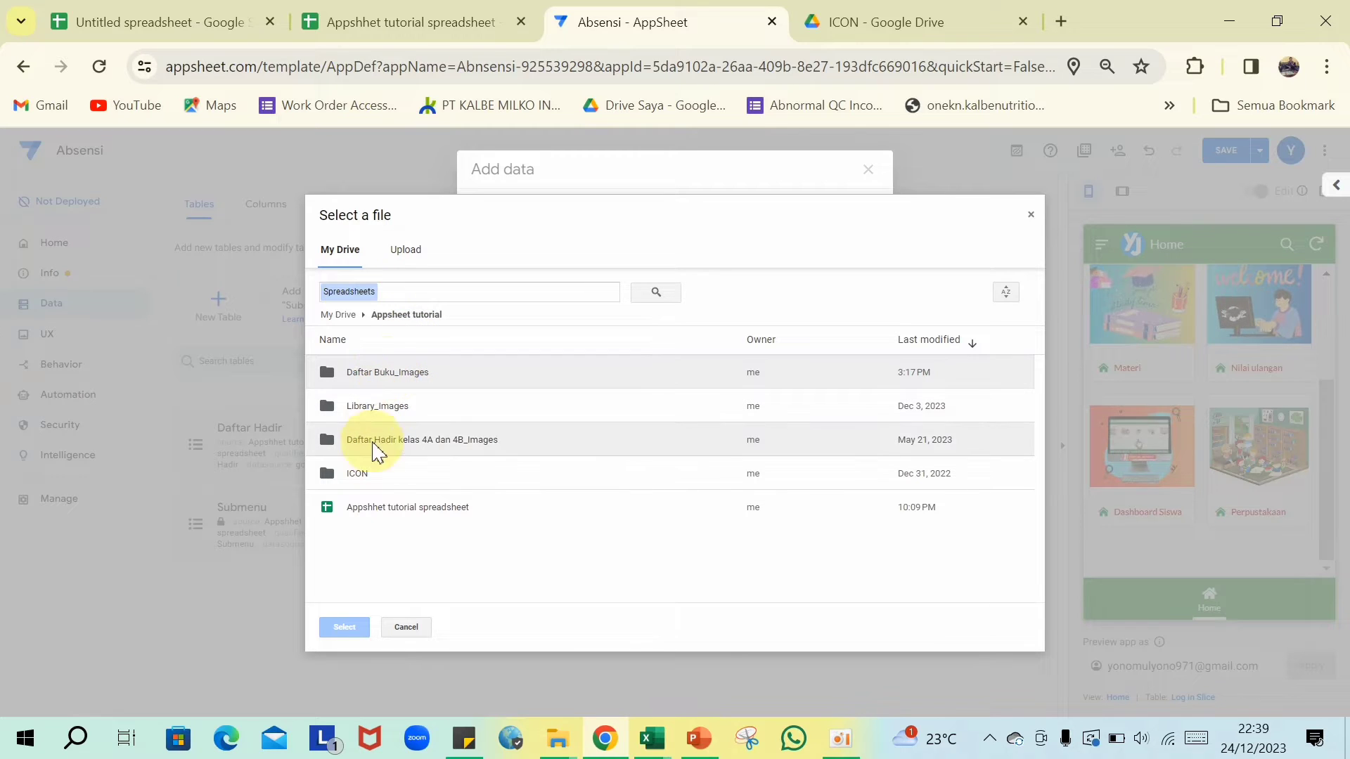
pyautogui.doubleClick(375, 511)
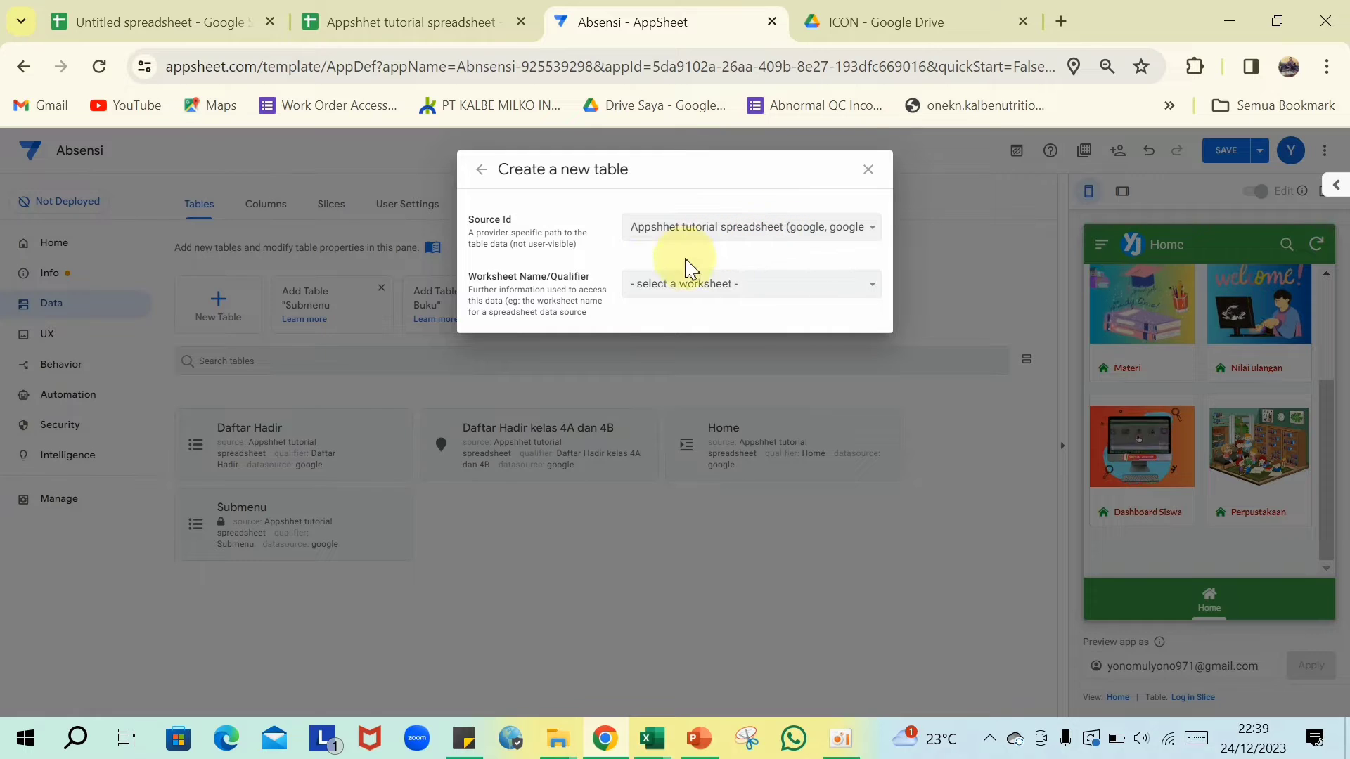
pyautogui.click(878, 288)
pyautogui.click(728, 351)
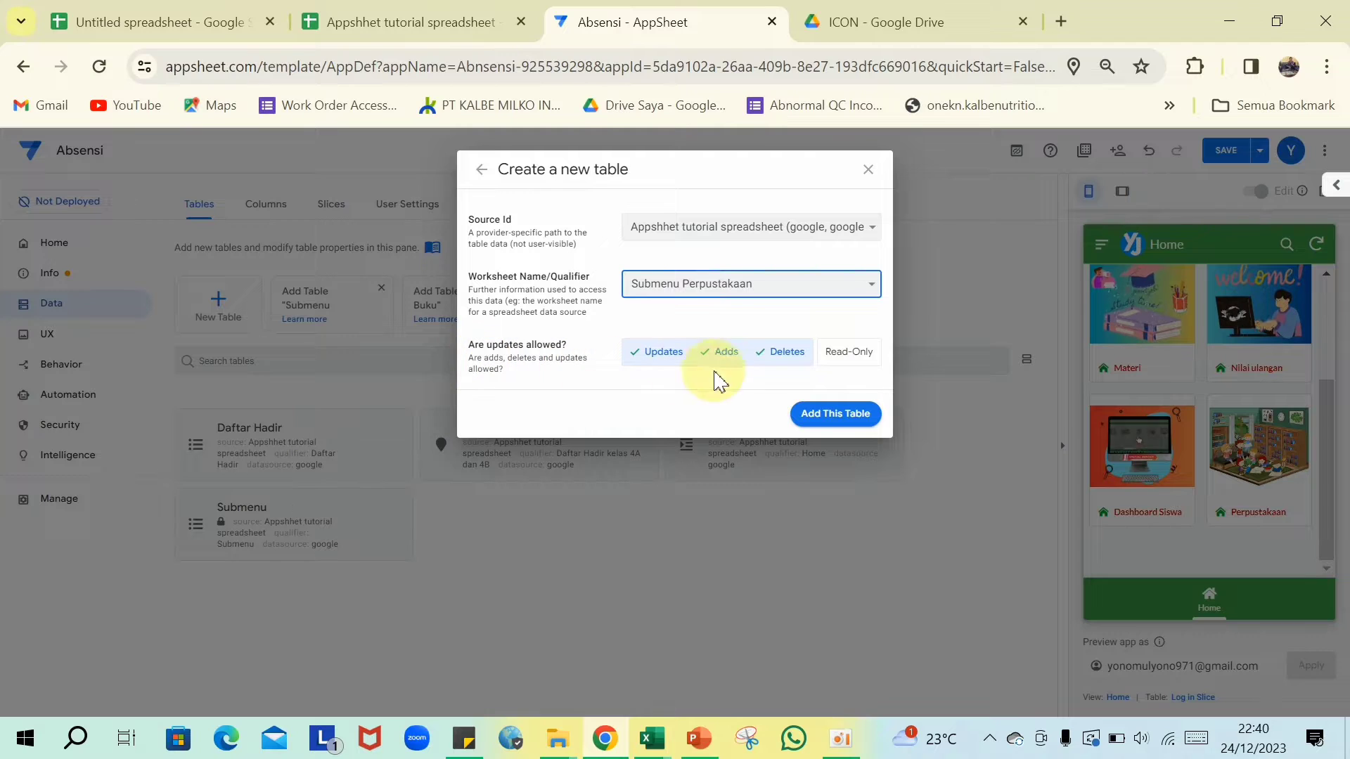
pyautogui.click(867, 360)
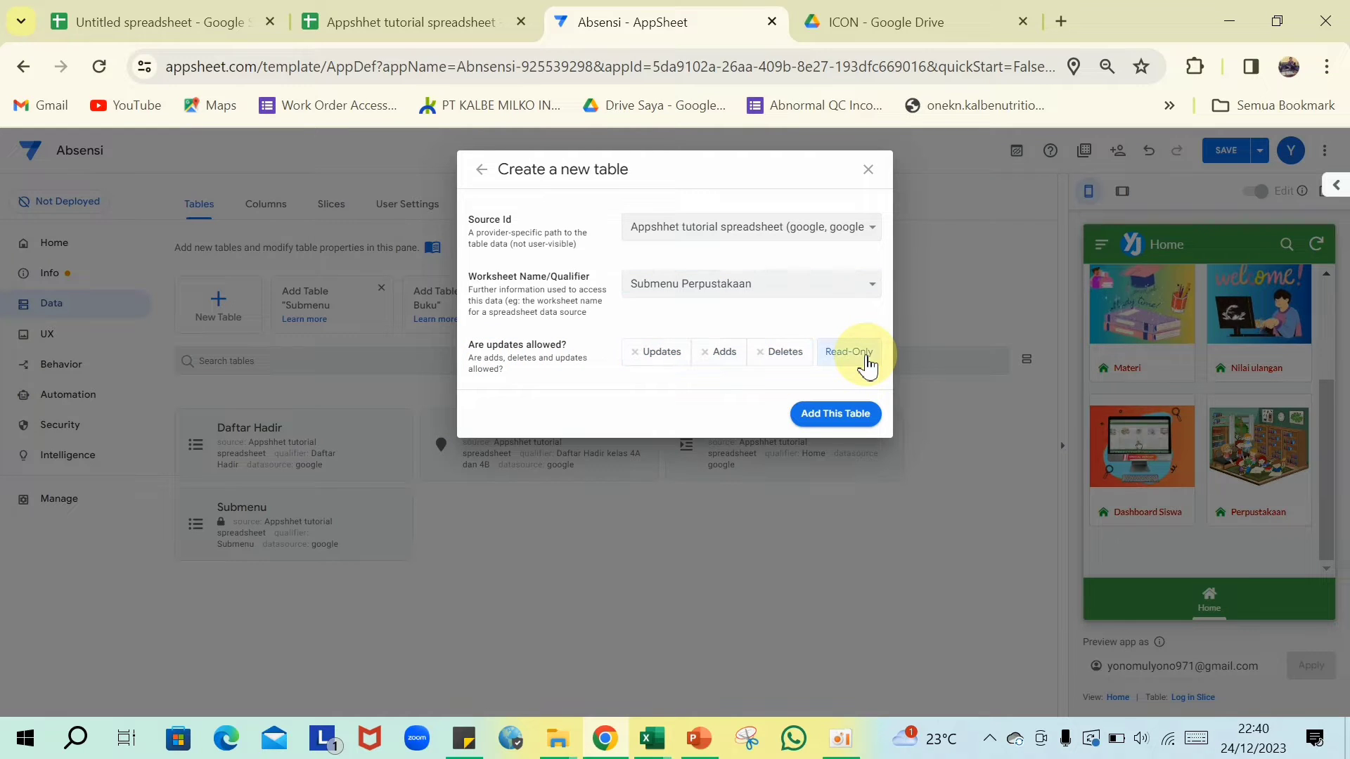
pyautogui.click(834, 417)
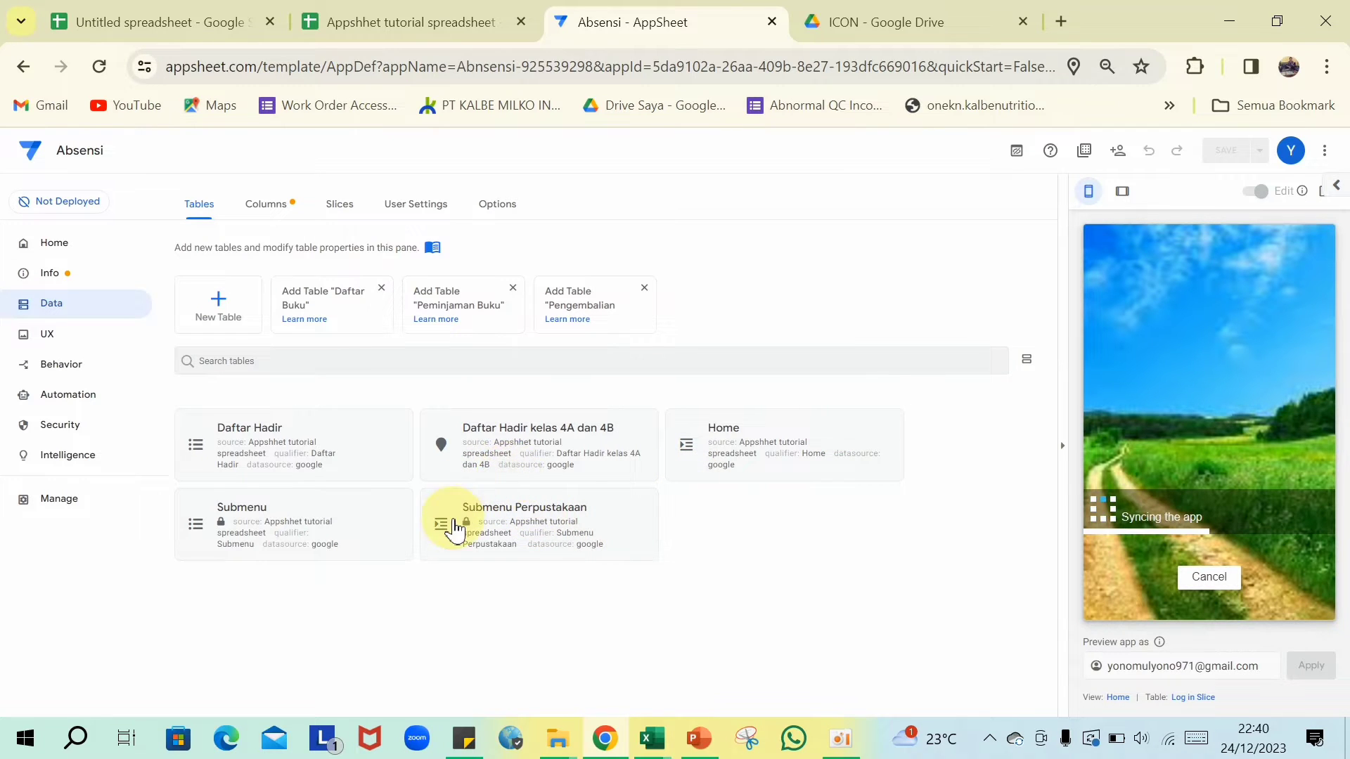
# - Set the table's Icon column to Thumbnail type and save the app
pyautogui.click(538, 528)
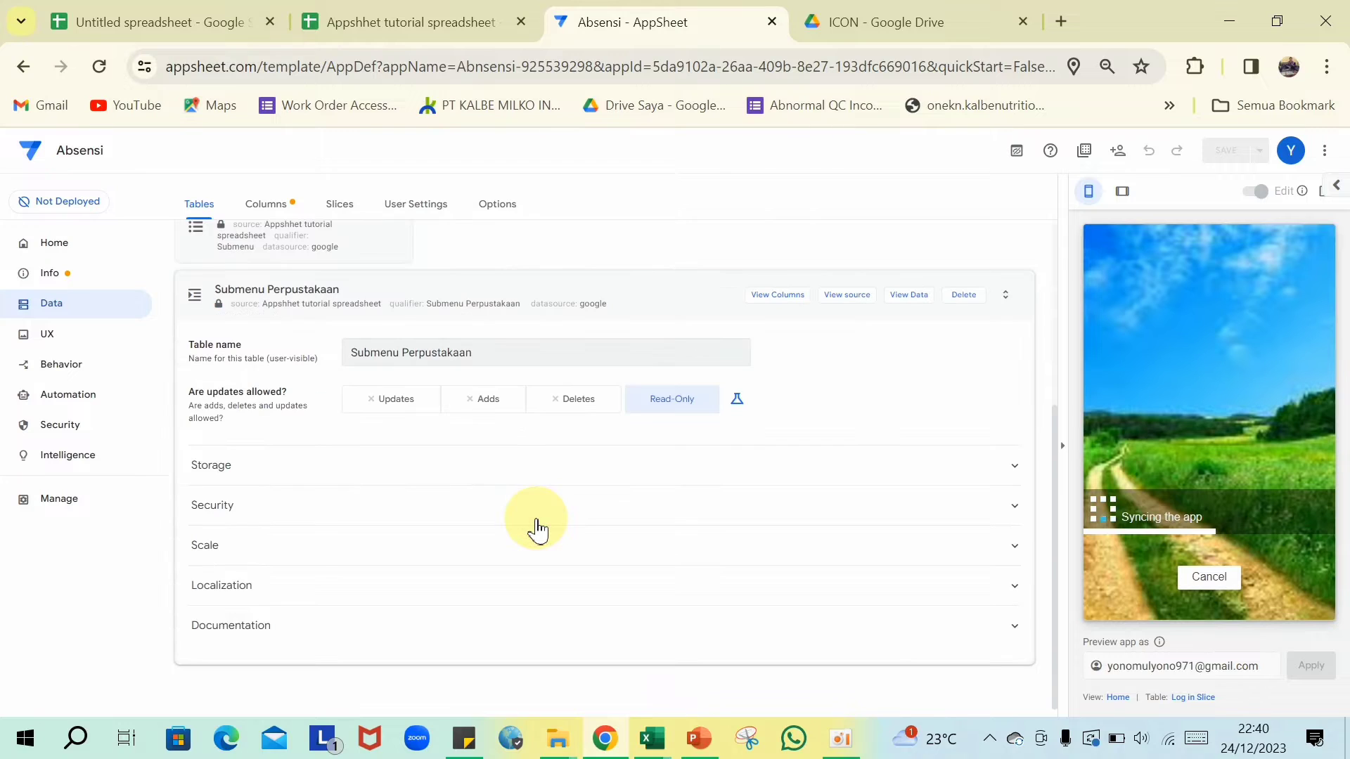
pyautogui.click(764, 302)
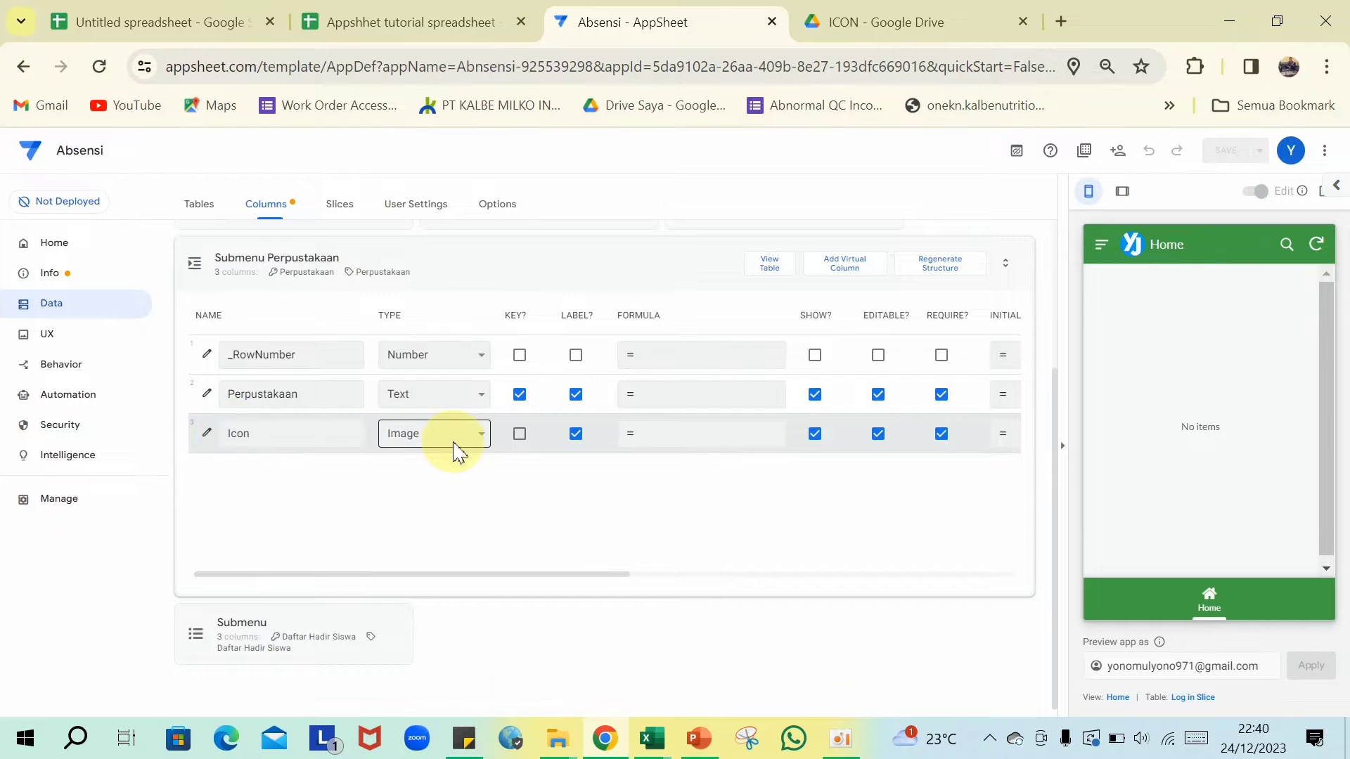
pyautogui.click(484, 449)
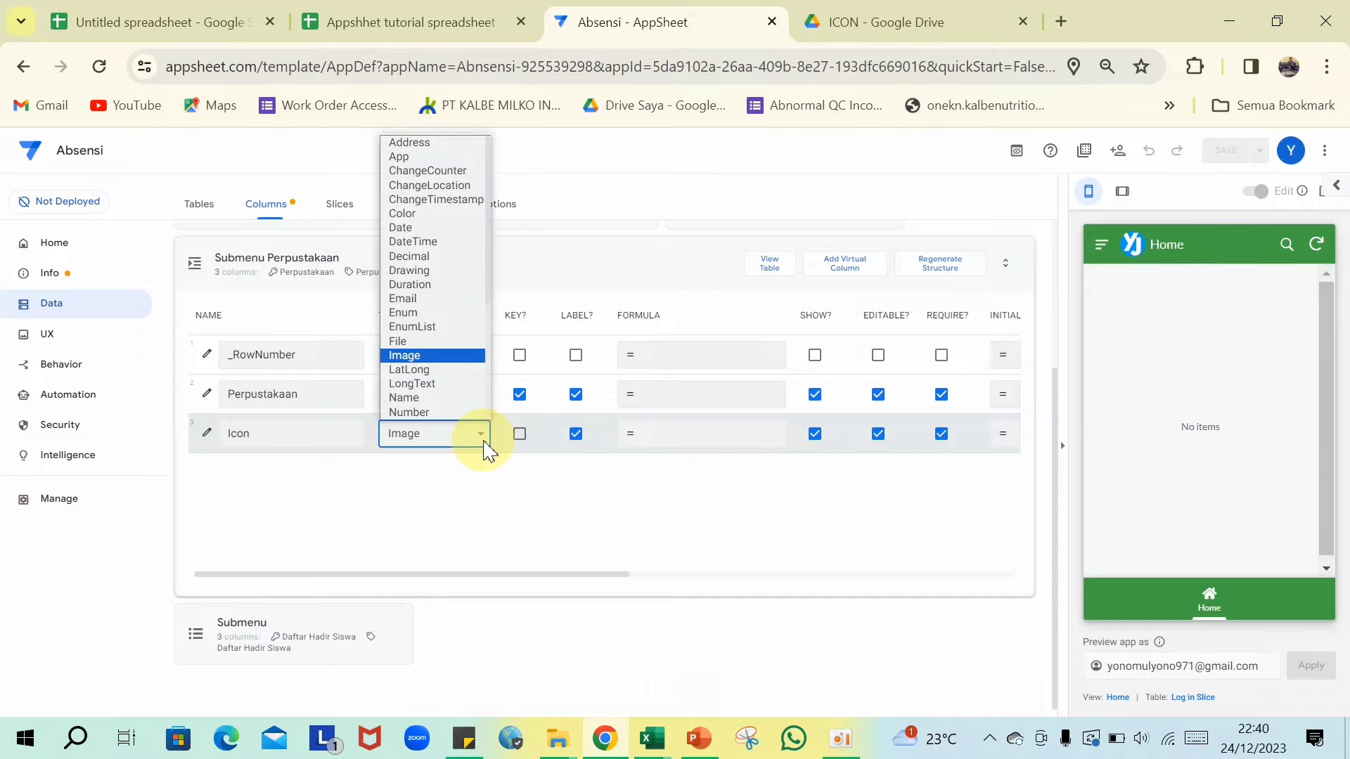
pyautogui.scroll(-3, 448, 365)
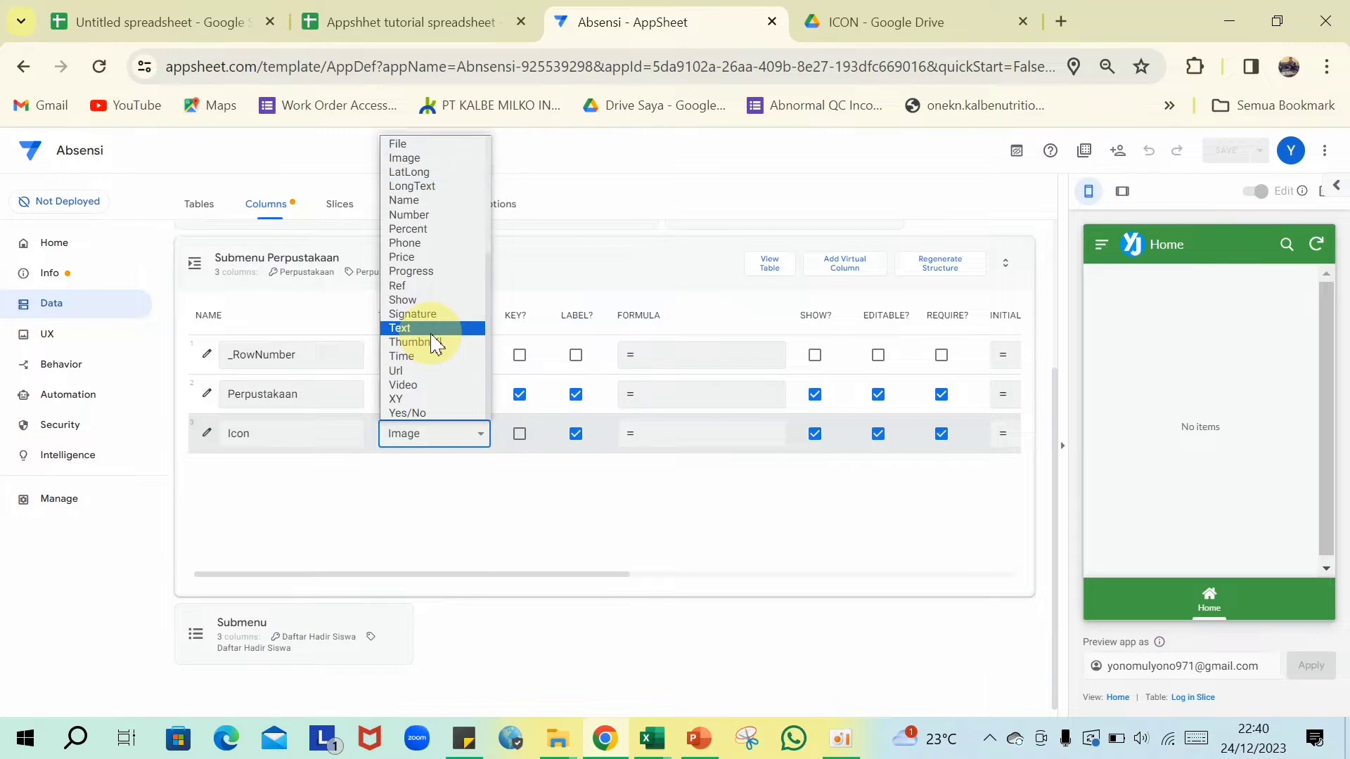
pyautogui.click(434, 340)
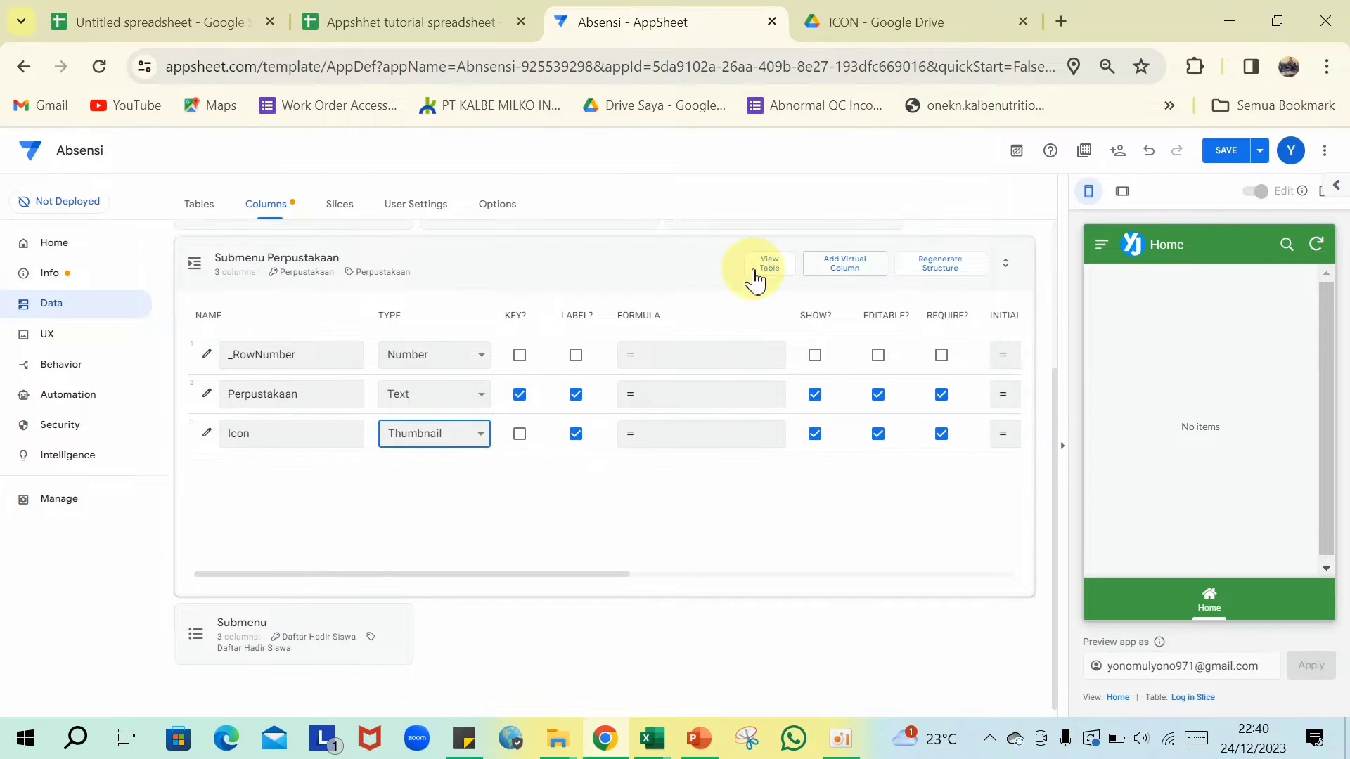
pyautogui.click(635, 272)
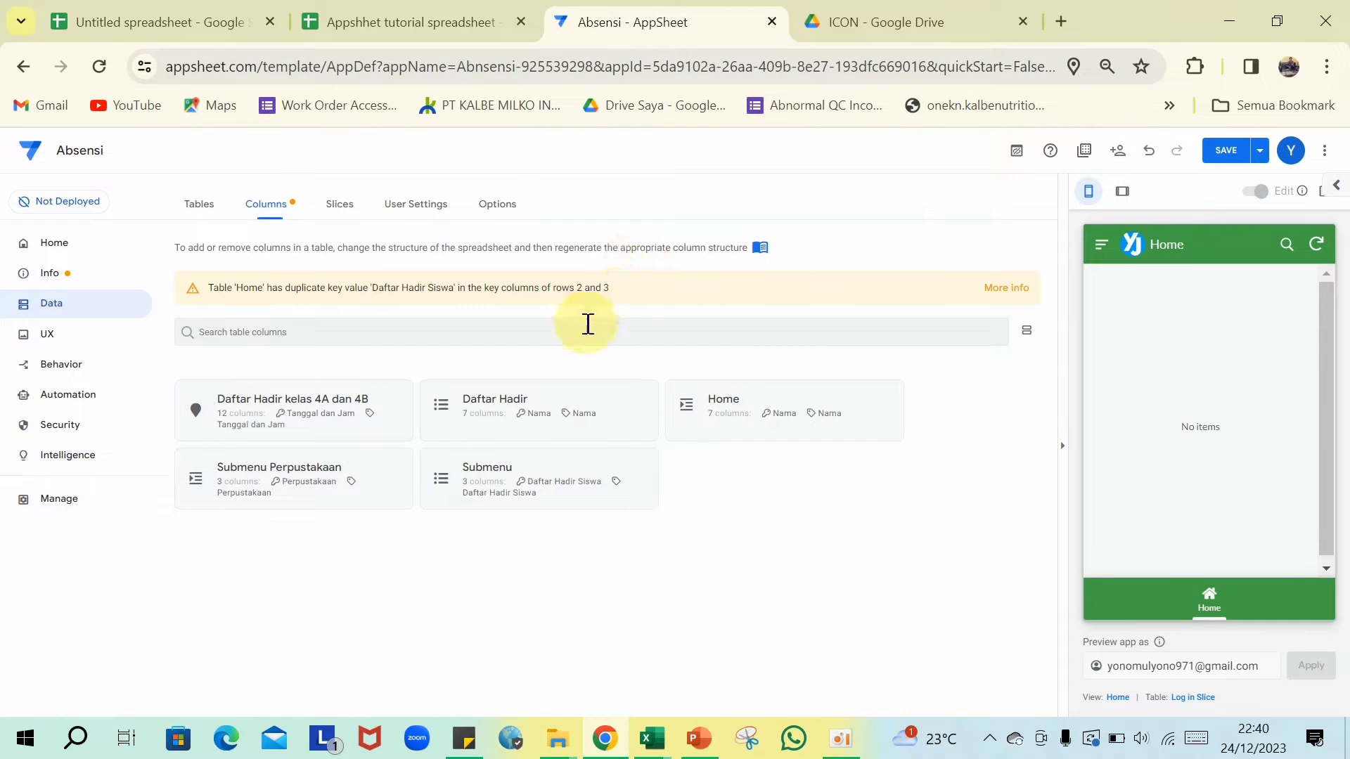
pyautogui.click(1227, 152)
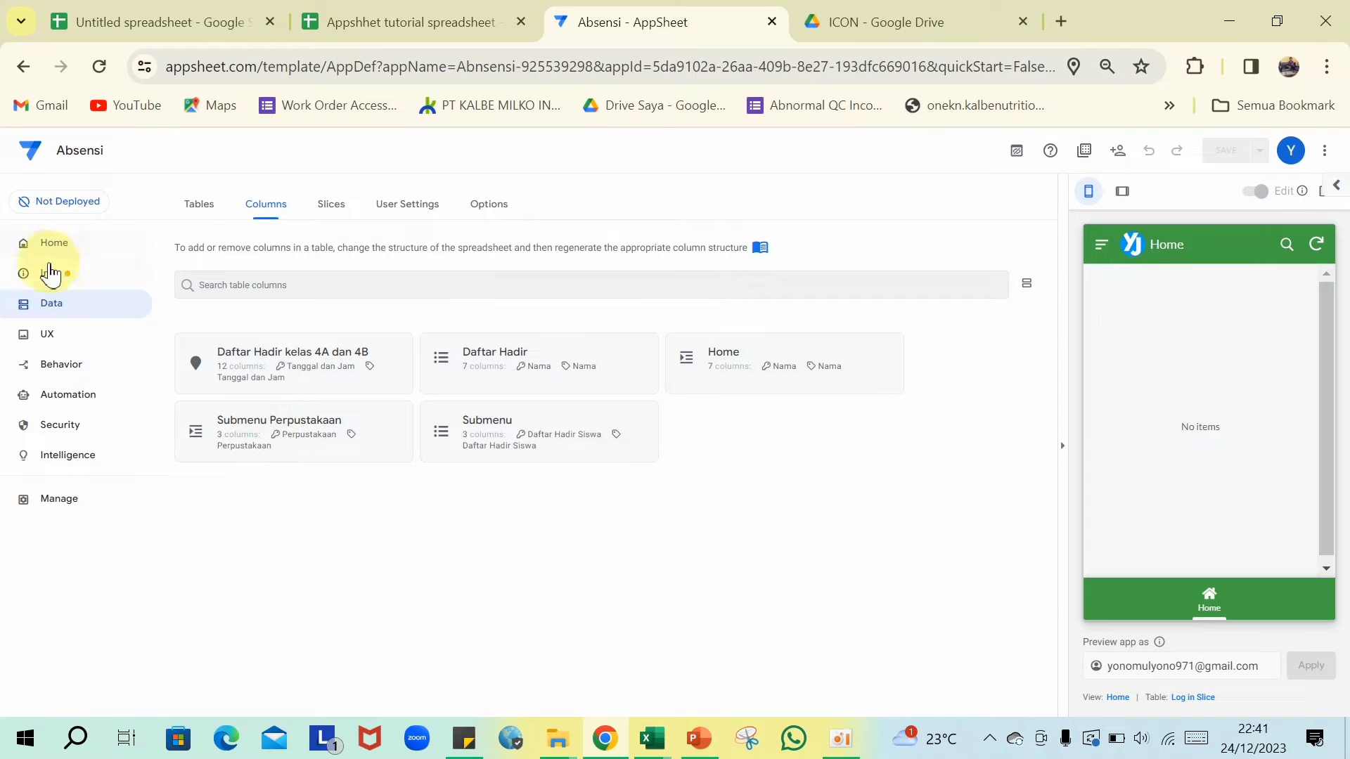
# - Create a new blank view from the app's Views list
pyautogui.click(57, 346)
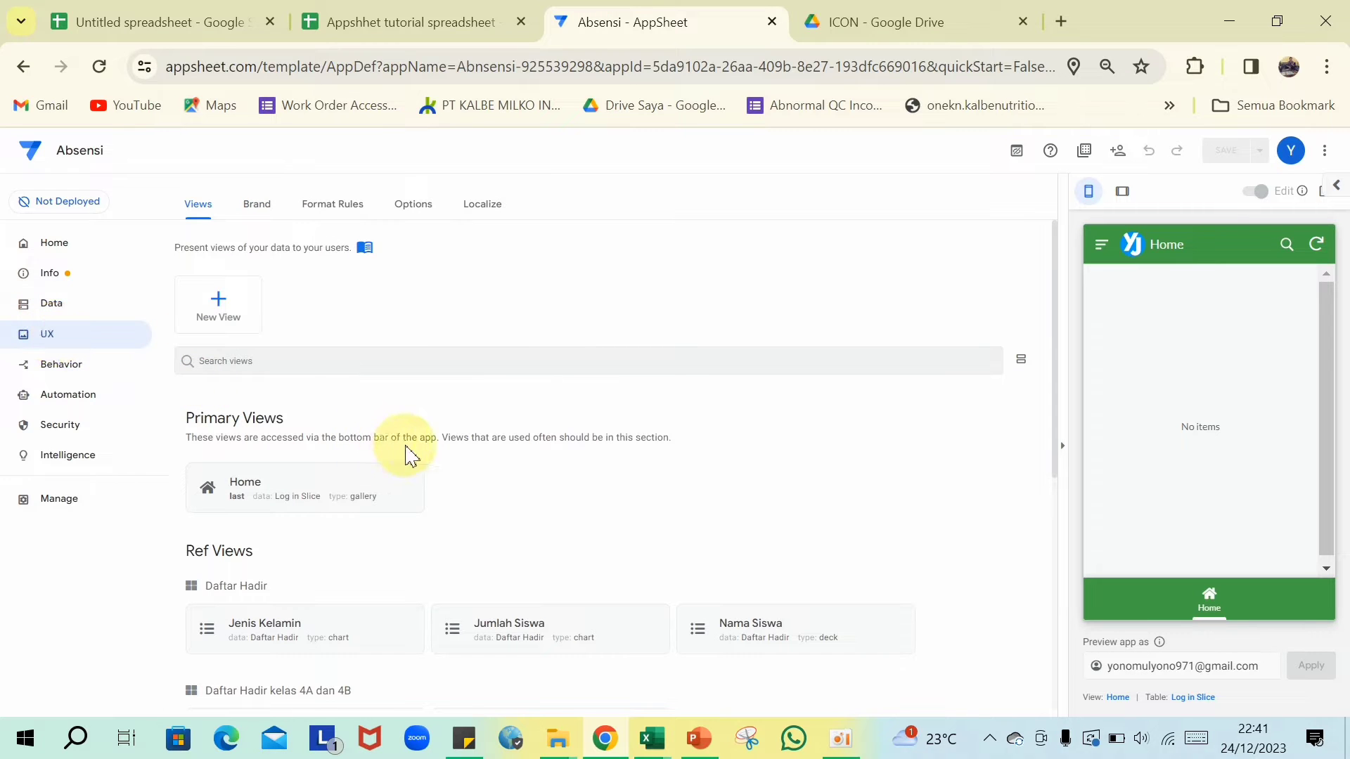
pyautogui.scroll(-3, 405, 452)
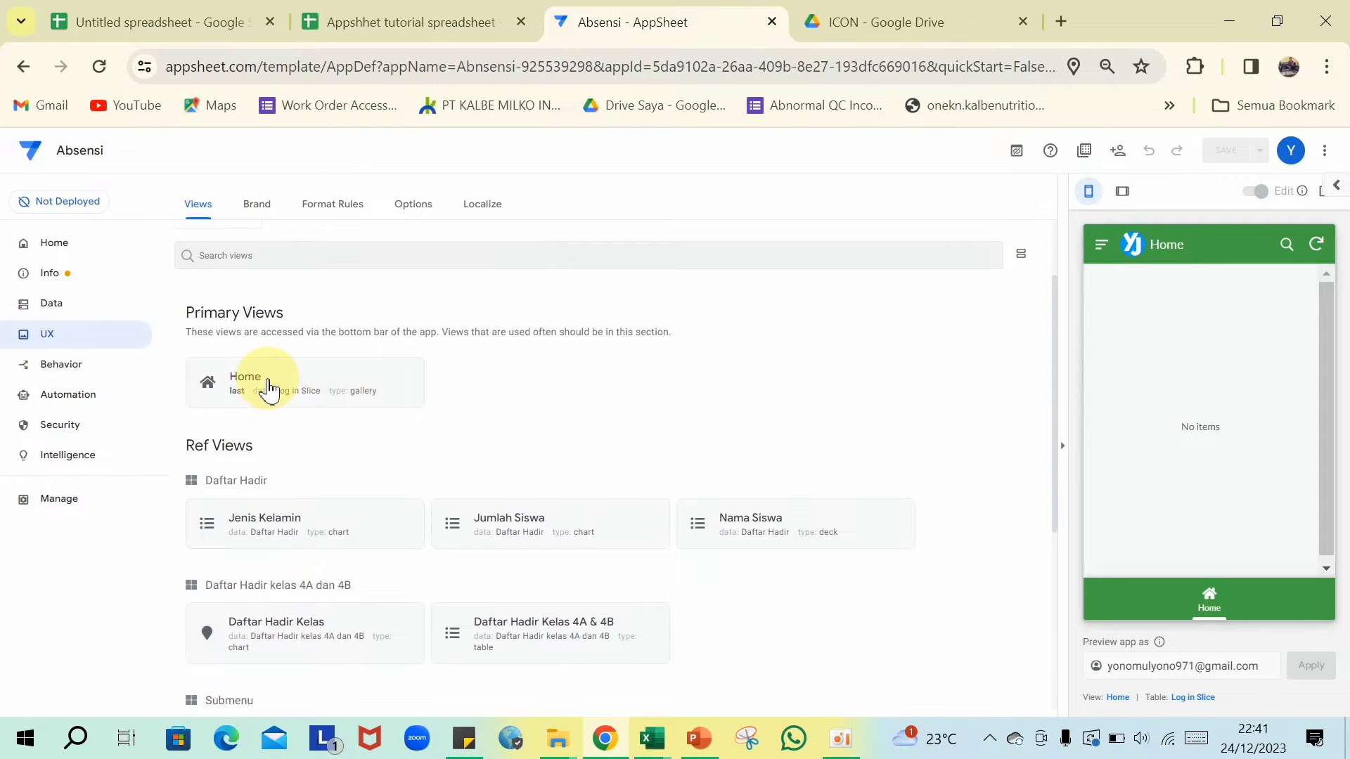
pyautogui.scroll(3, 266, 379)
pyautogui.click(225, 310)
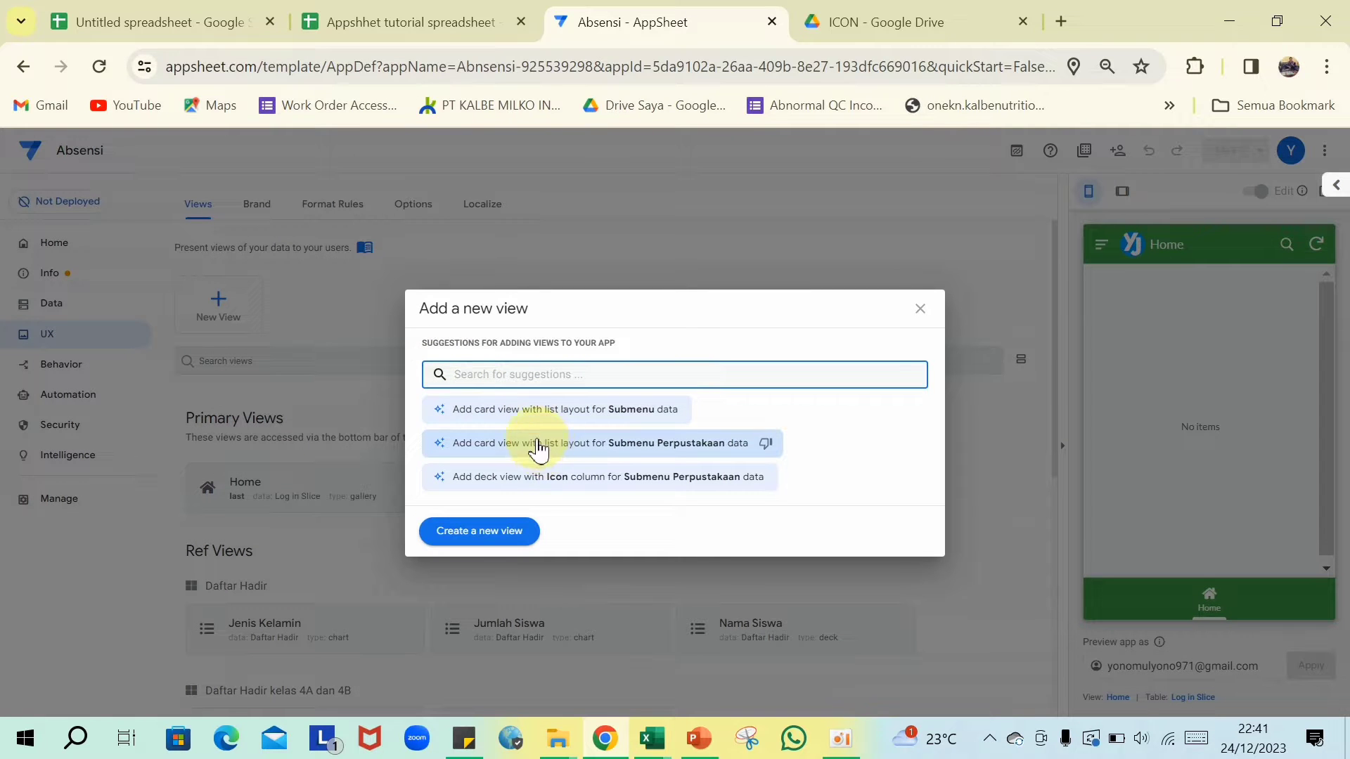
pyautogui.click(484, 536)
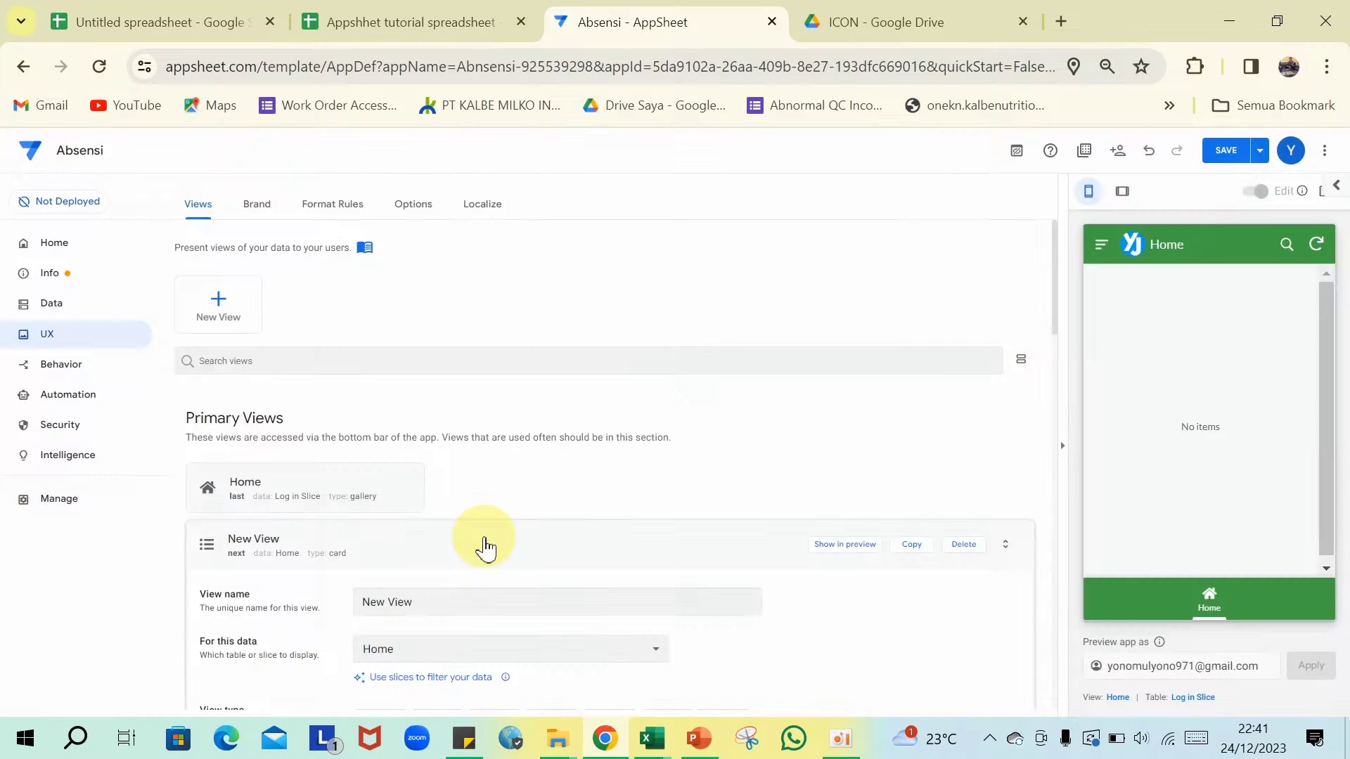
# - Base the new view on the Submenu Perpustakaan data
pyautogui.scroll(-3, 458, 513)
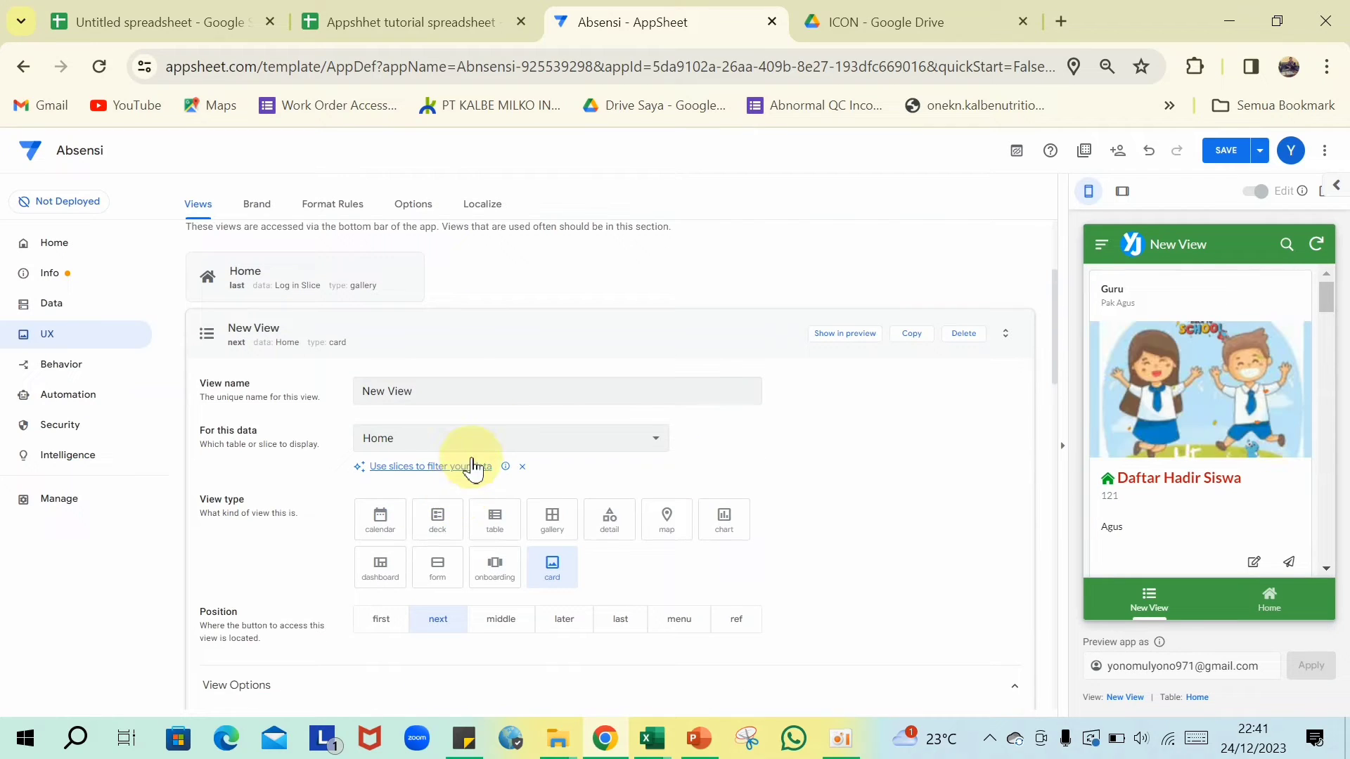
pyautogui.click(655, 445)
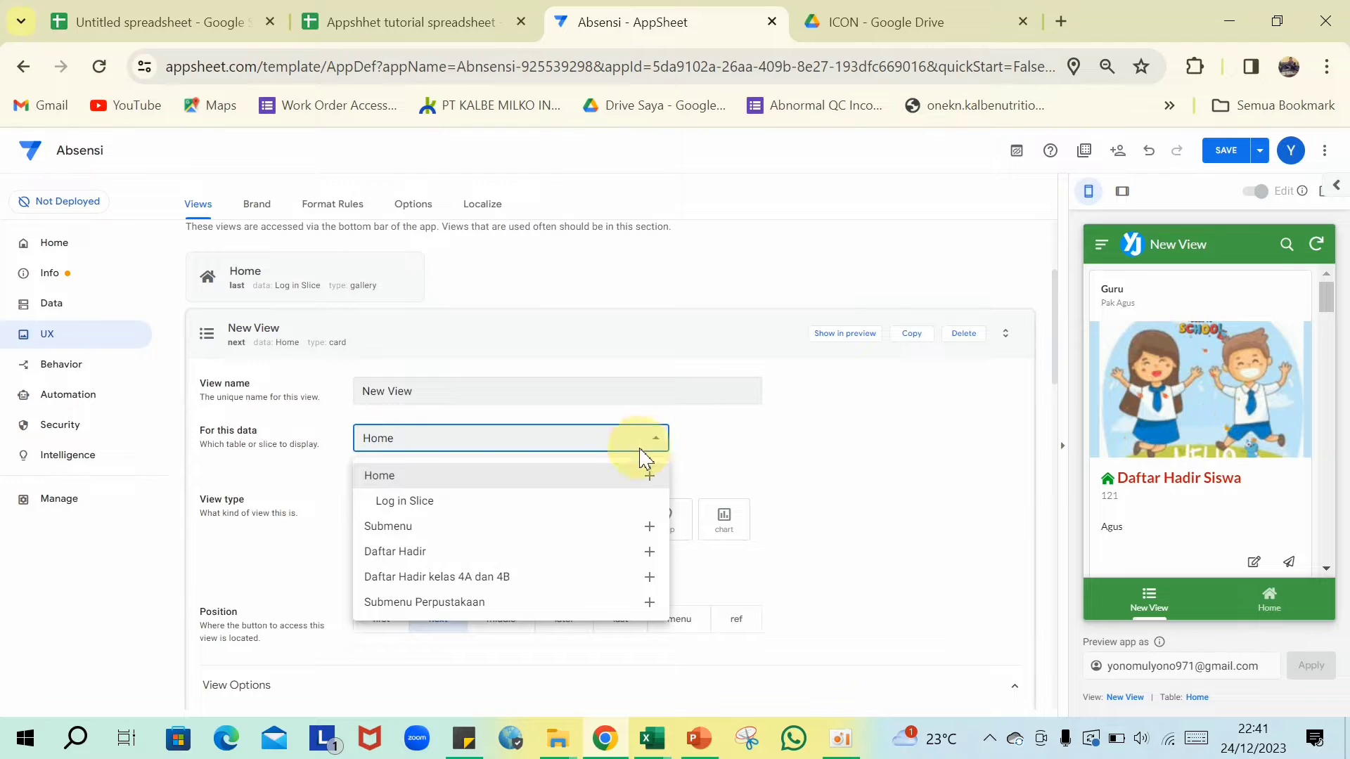
pyautogui.click(437, 605)
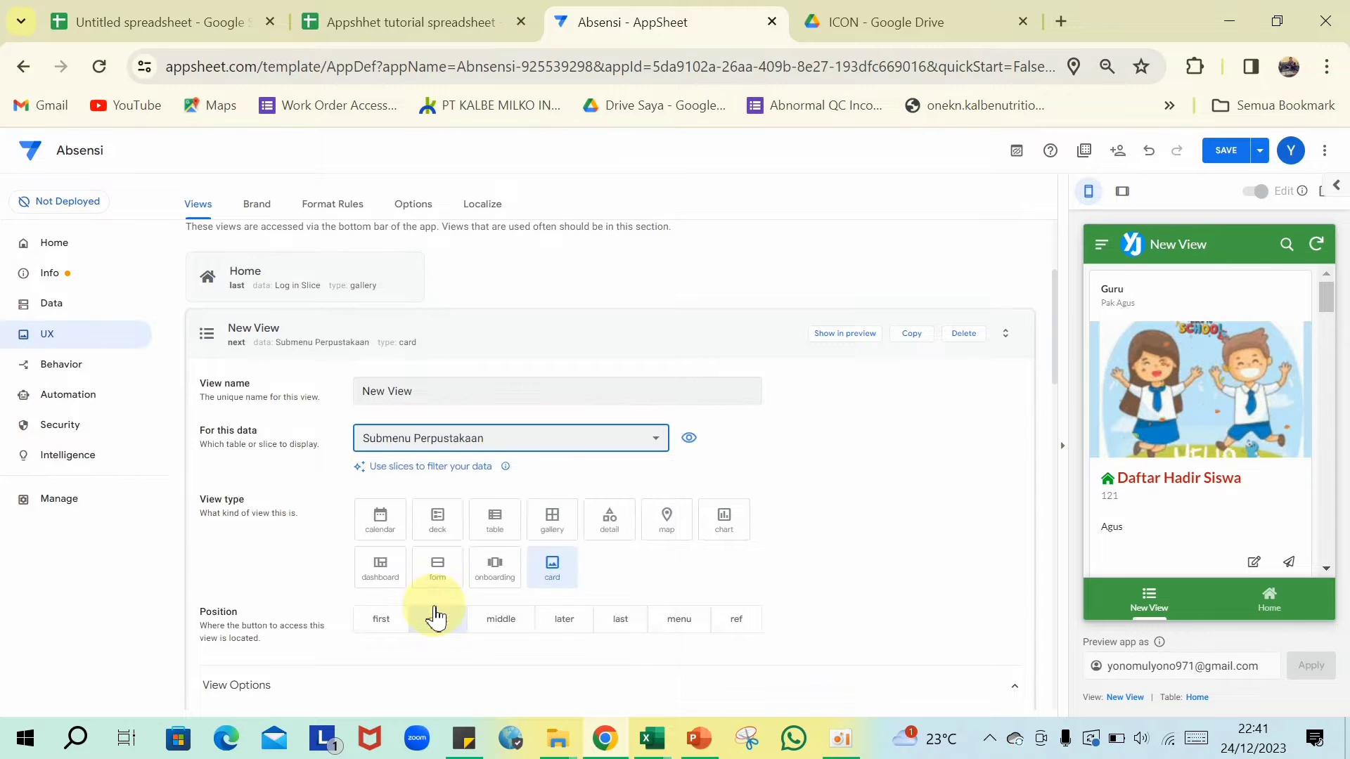
pyautogui.scroll(8, 509, 351)
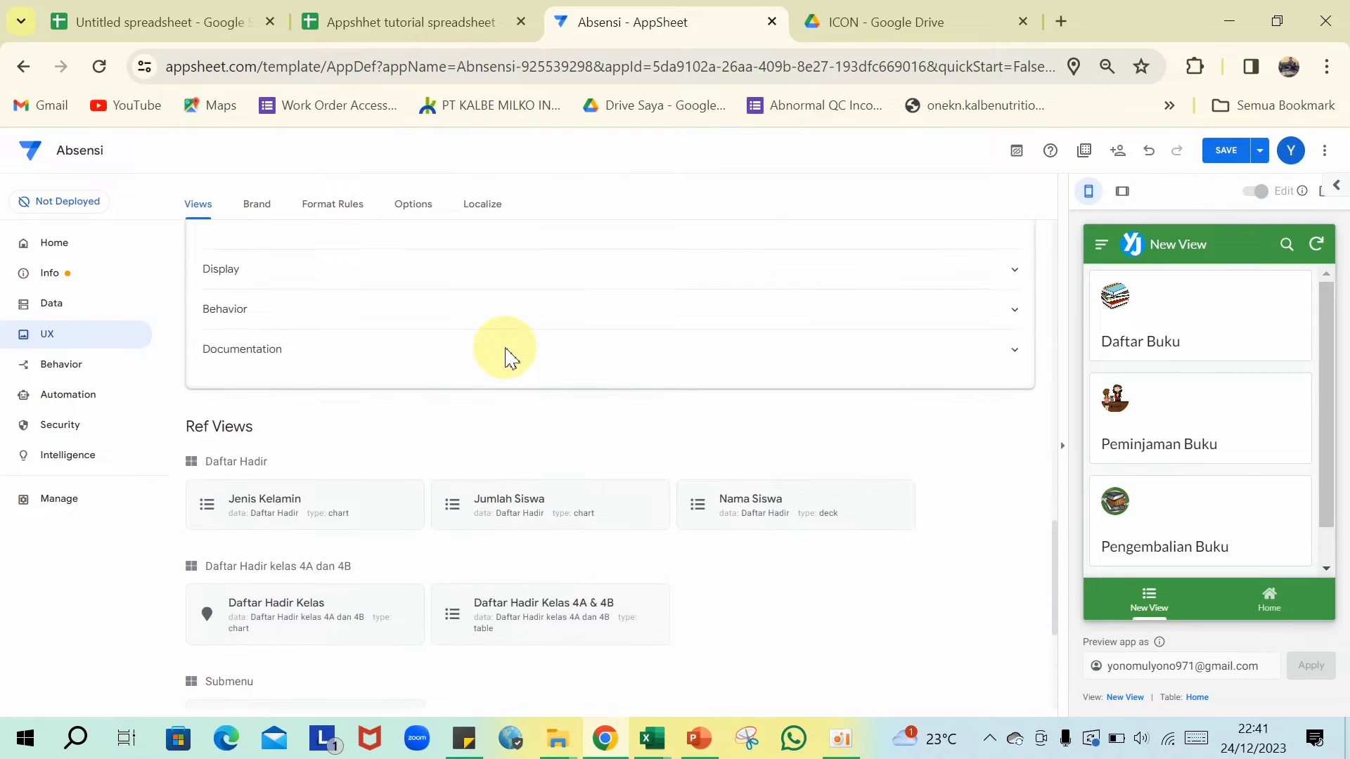
pyautogui.scroll(10, 509, 355)
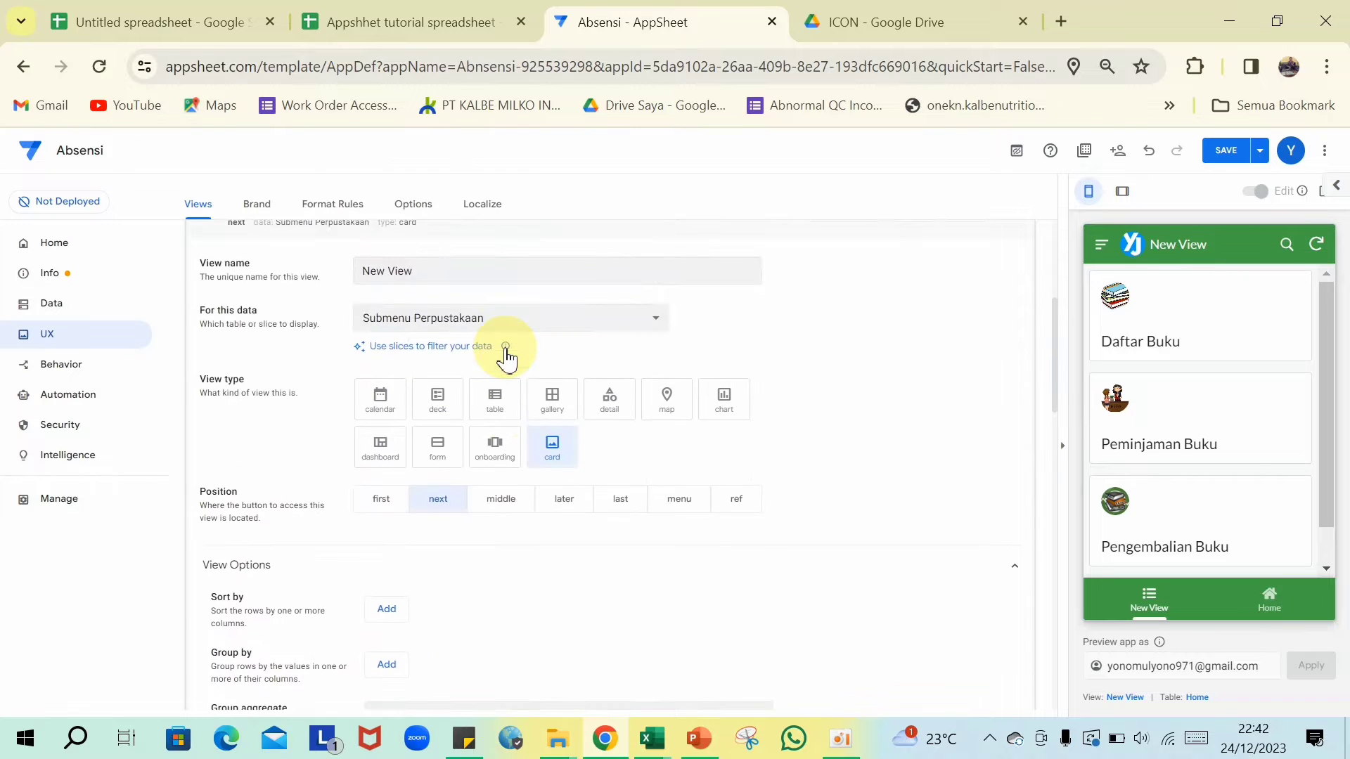
pyautogui.scroll(1, 506, 358)
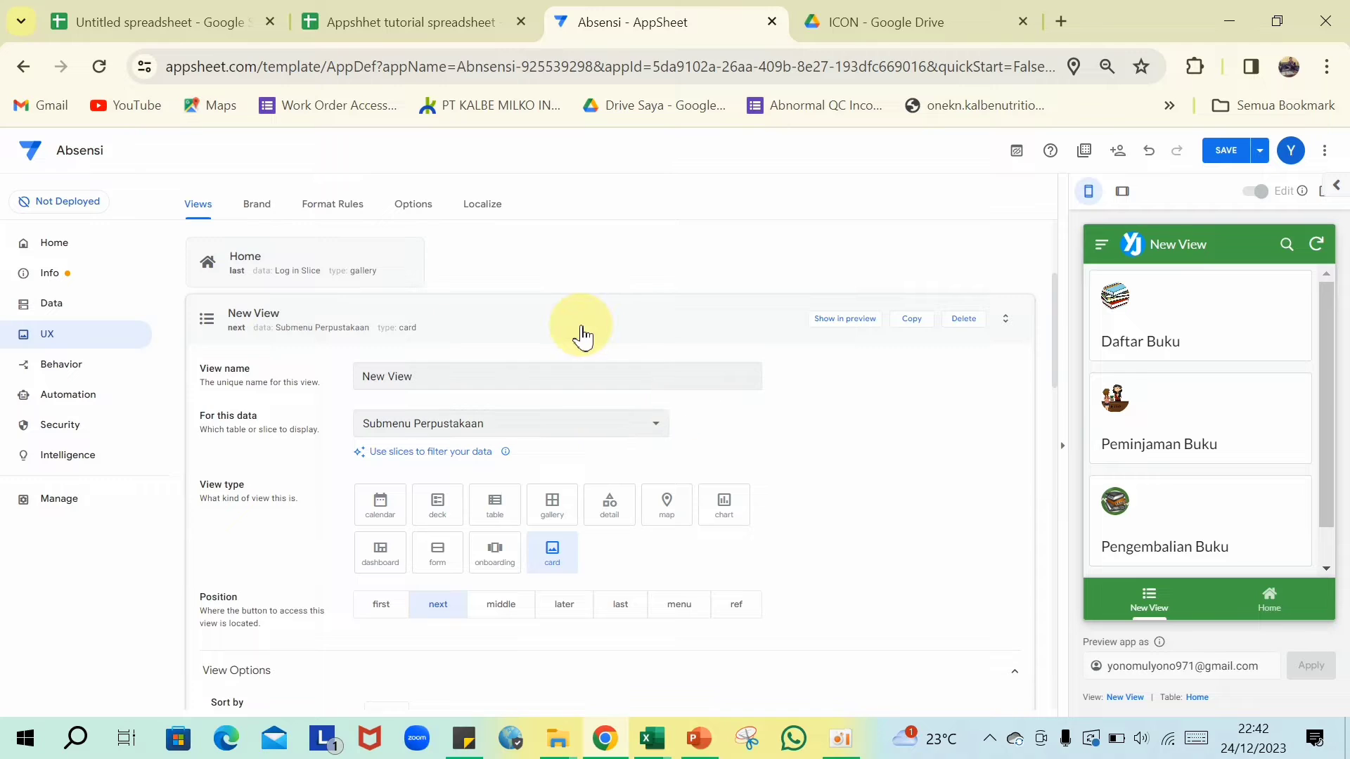
# - Copy the text Perpustakaan from cell A10 of the Home sheet, then return to AppSheet
pyautogui.click(397, 20)
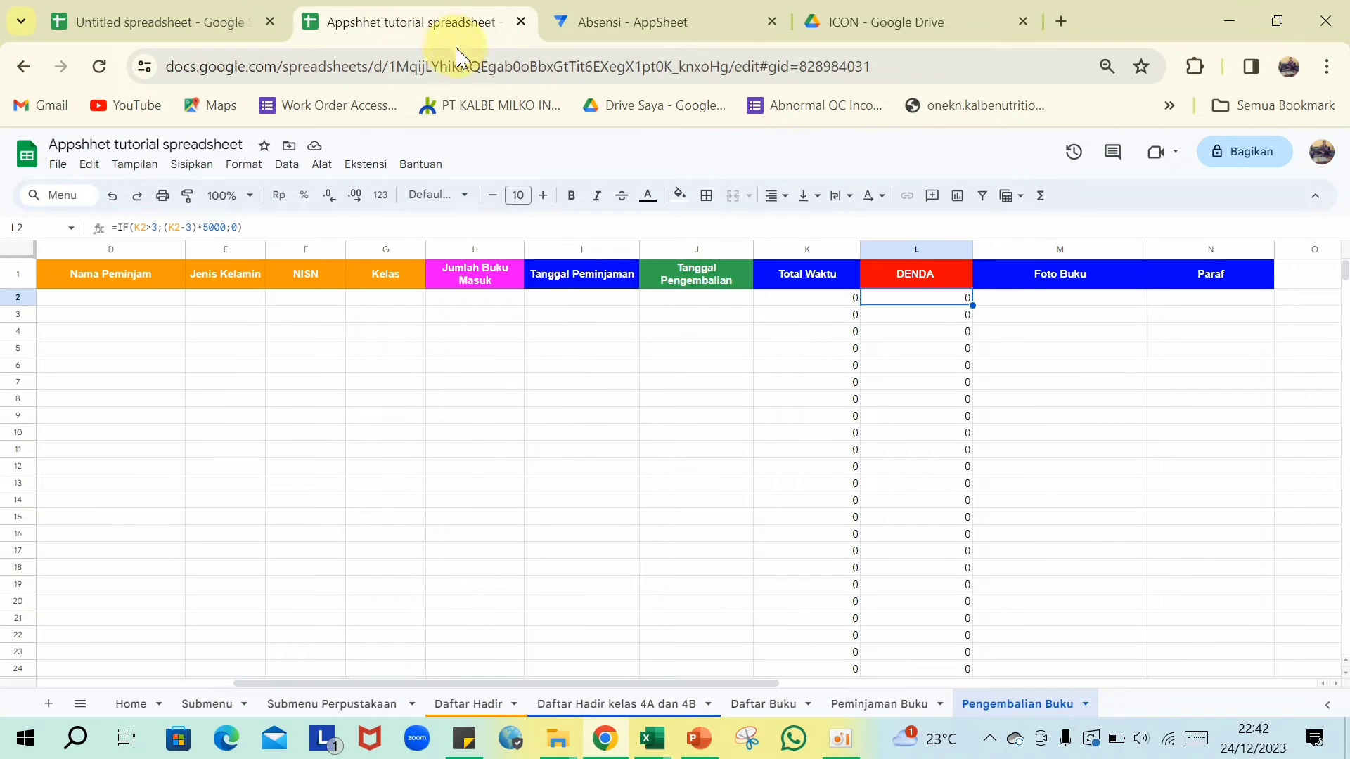
pyautogui.click(131, 705)
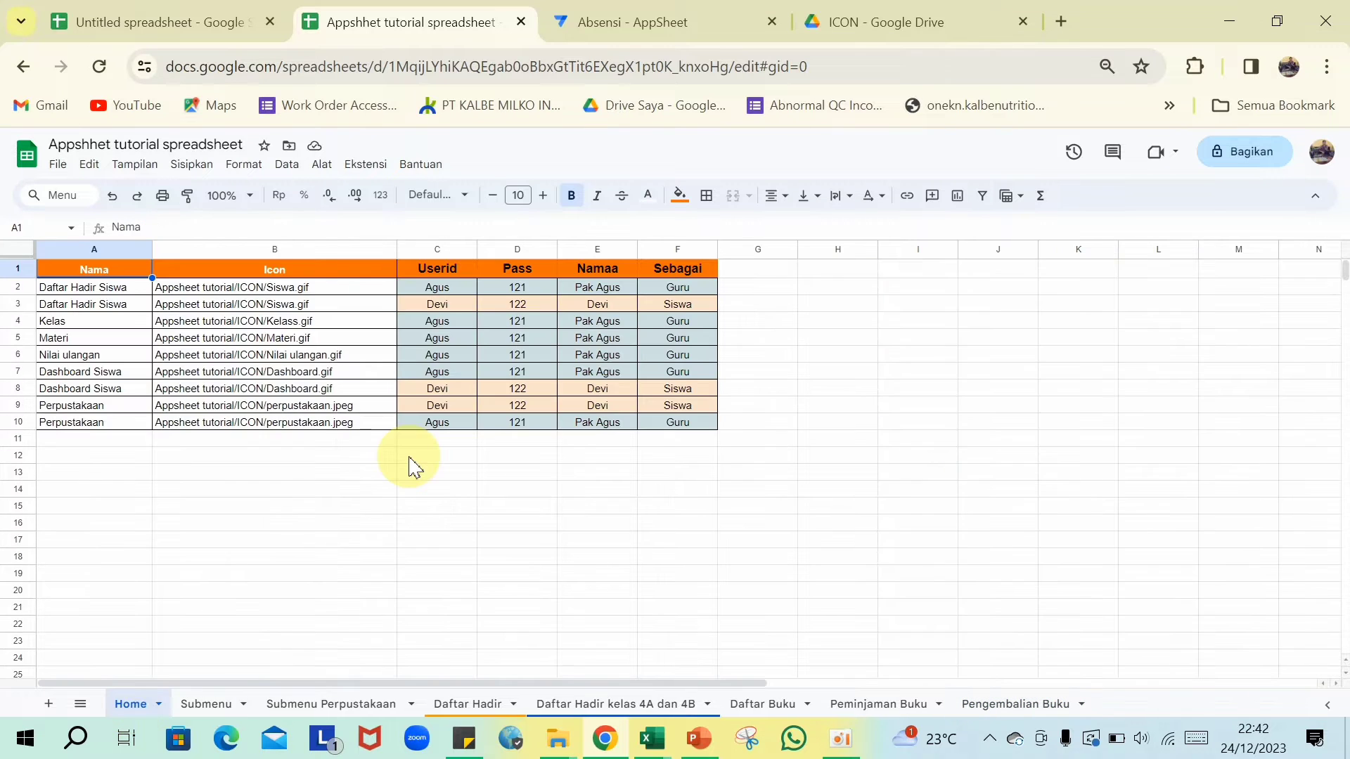
pyautogui.click(121, 430)
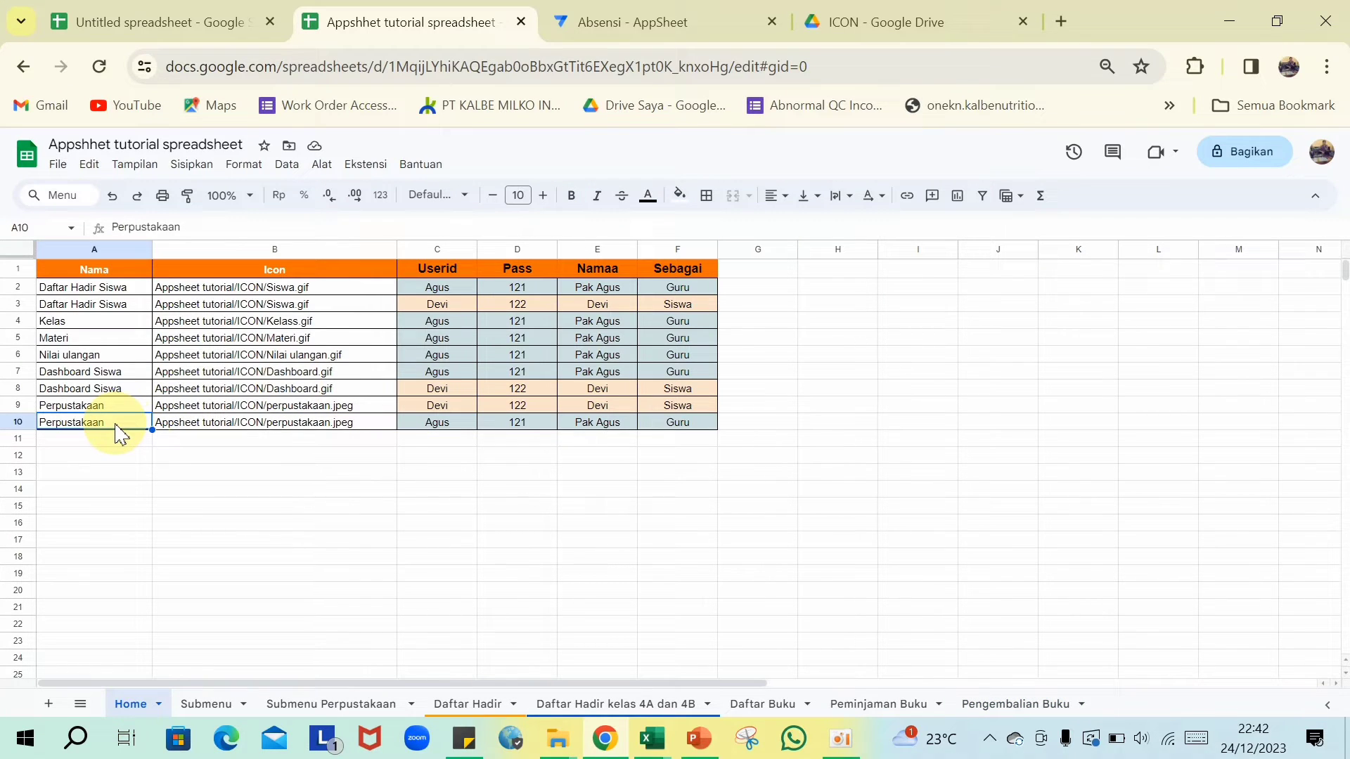
pyautogui.doubleClick(121, 430)
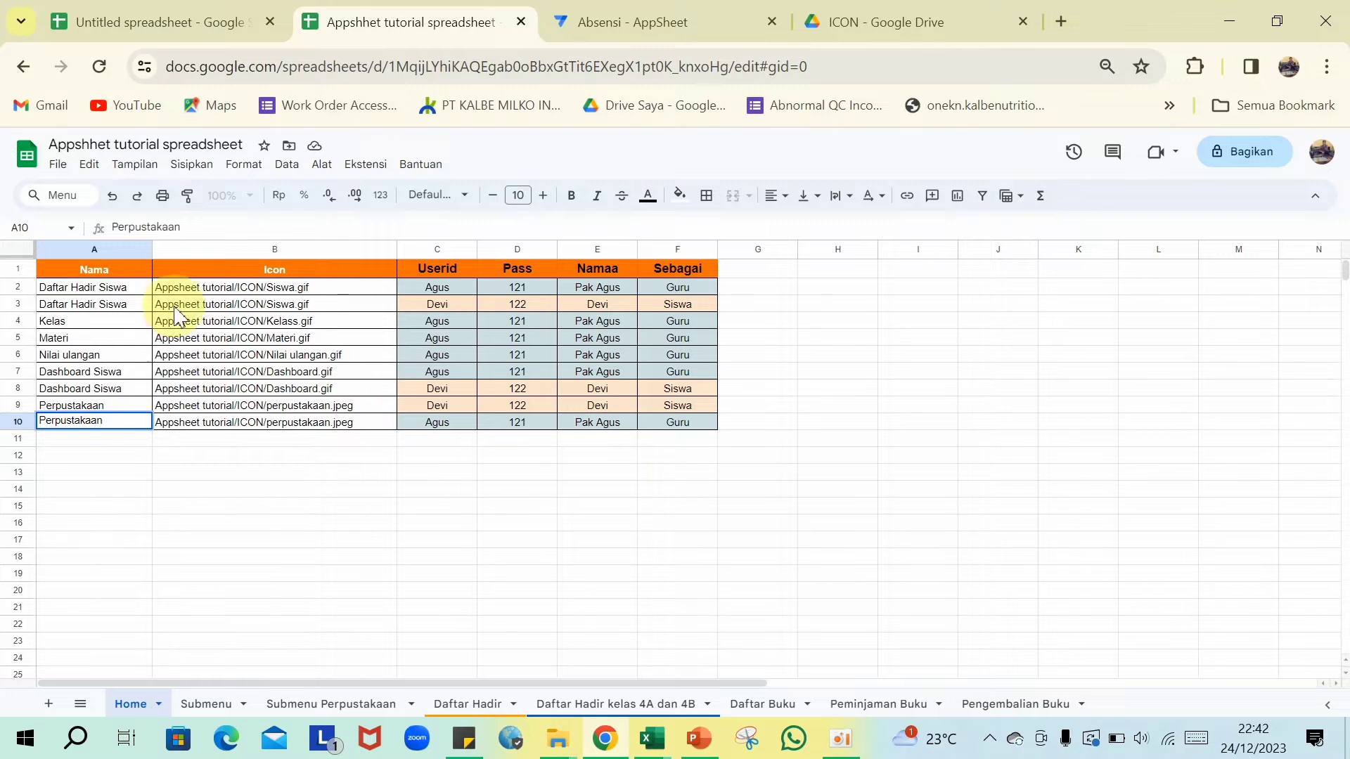
pyautogui.moveTo(202, 230); pyautogui.dragTo(98, 239)
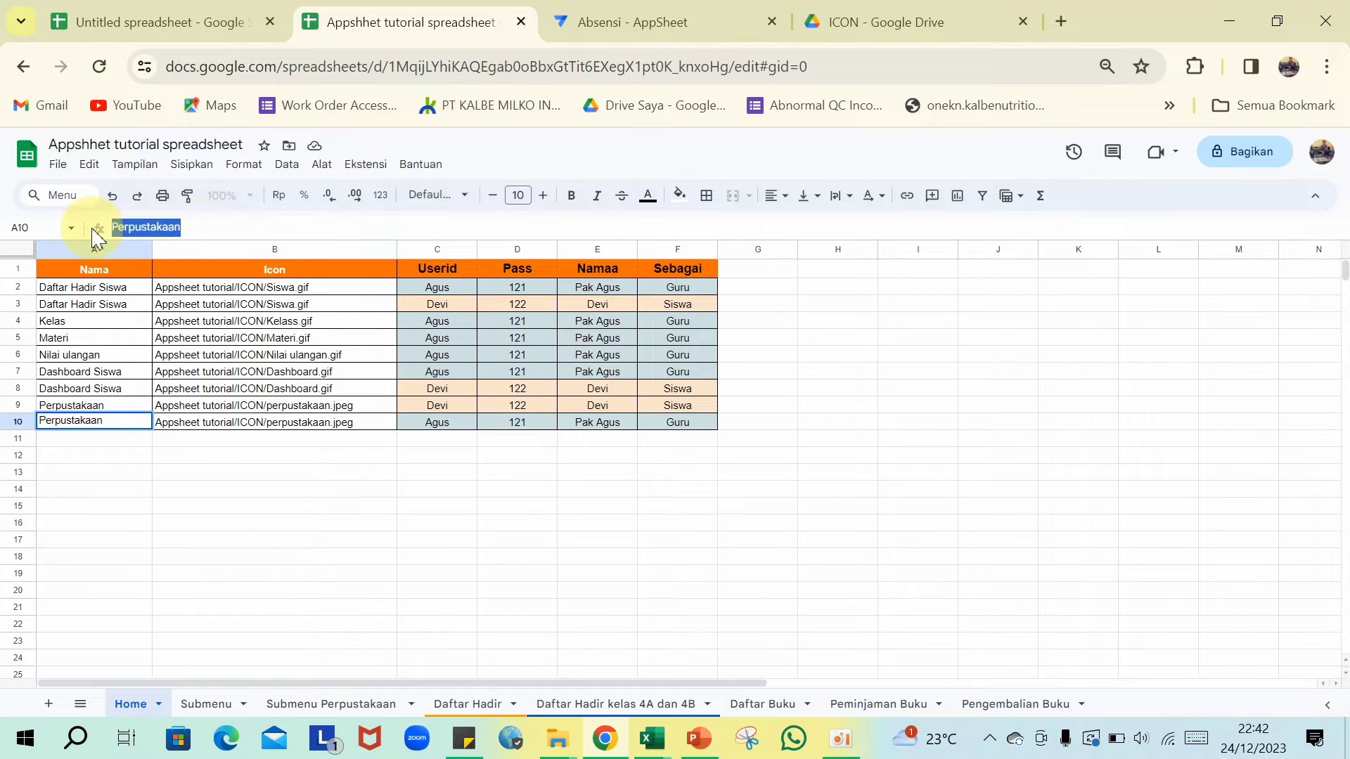
pyautogui.click(652, 739)
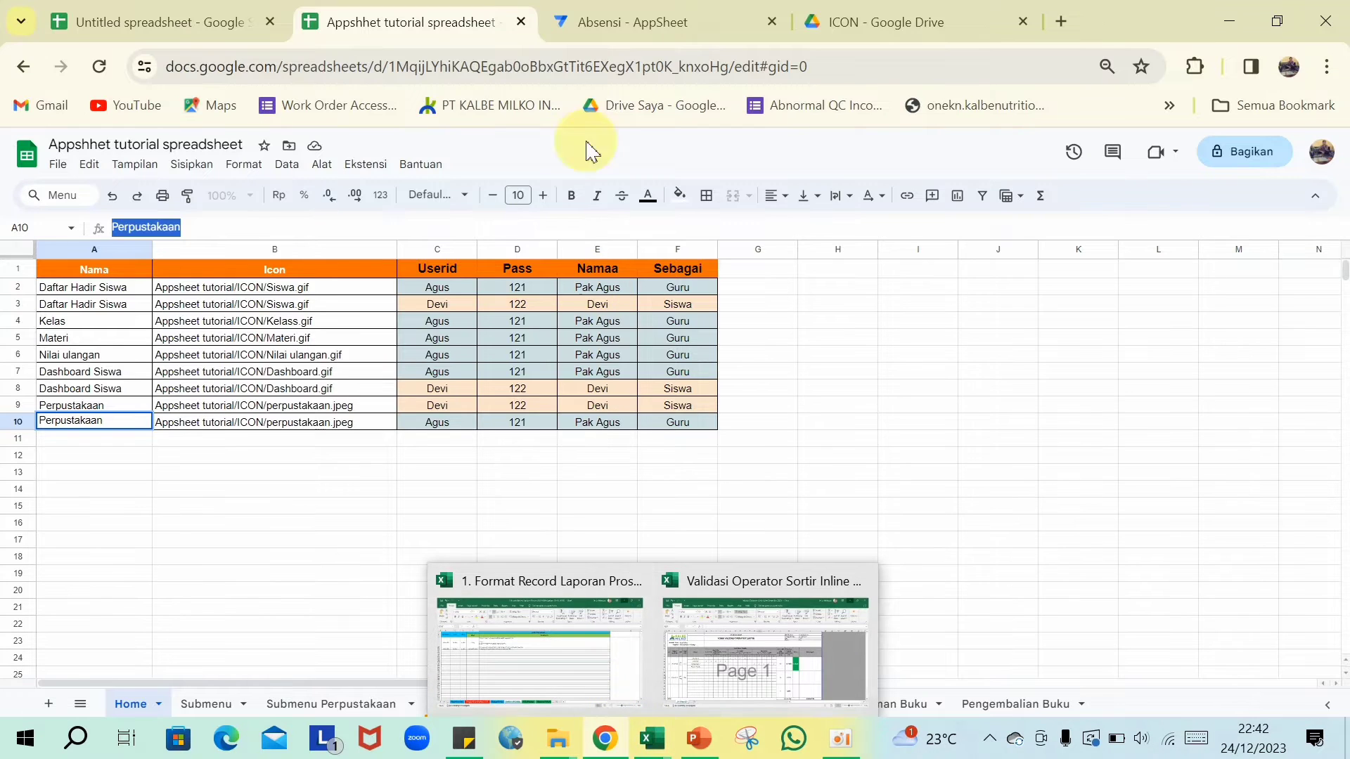
pyautogui.click(663, 19)
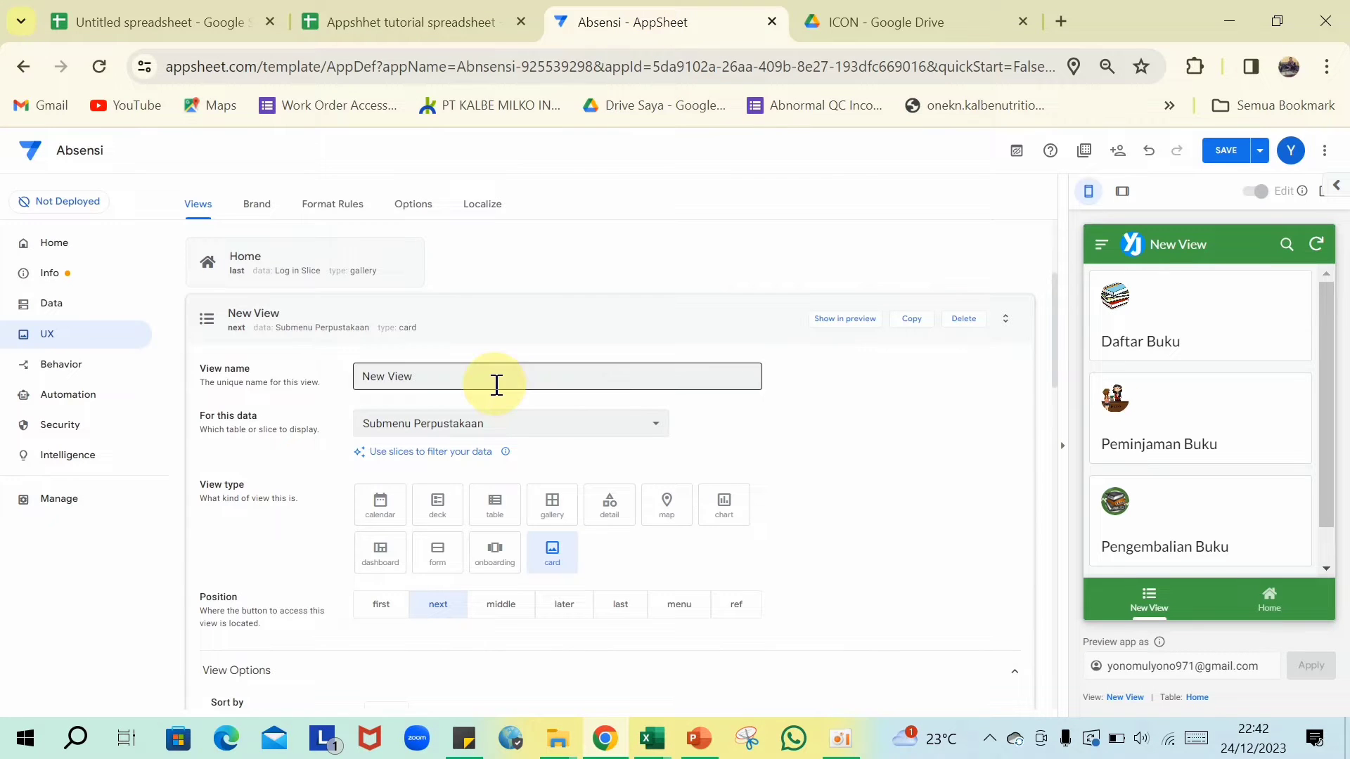
# - Name the view Perpustakaan, make it a deck view, and set its position to ref
pyautogui.click(422, 377)
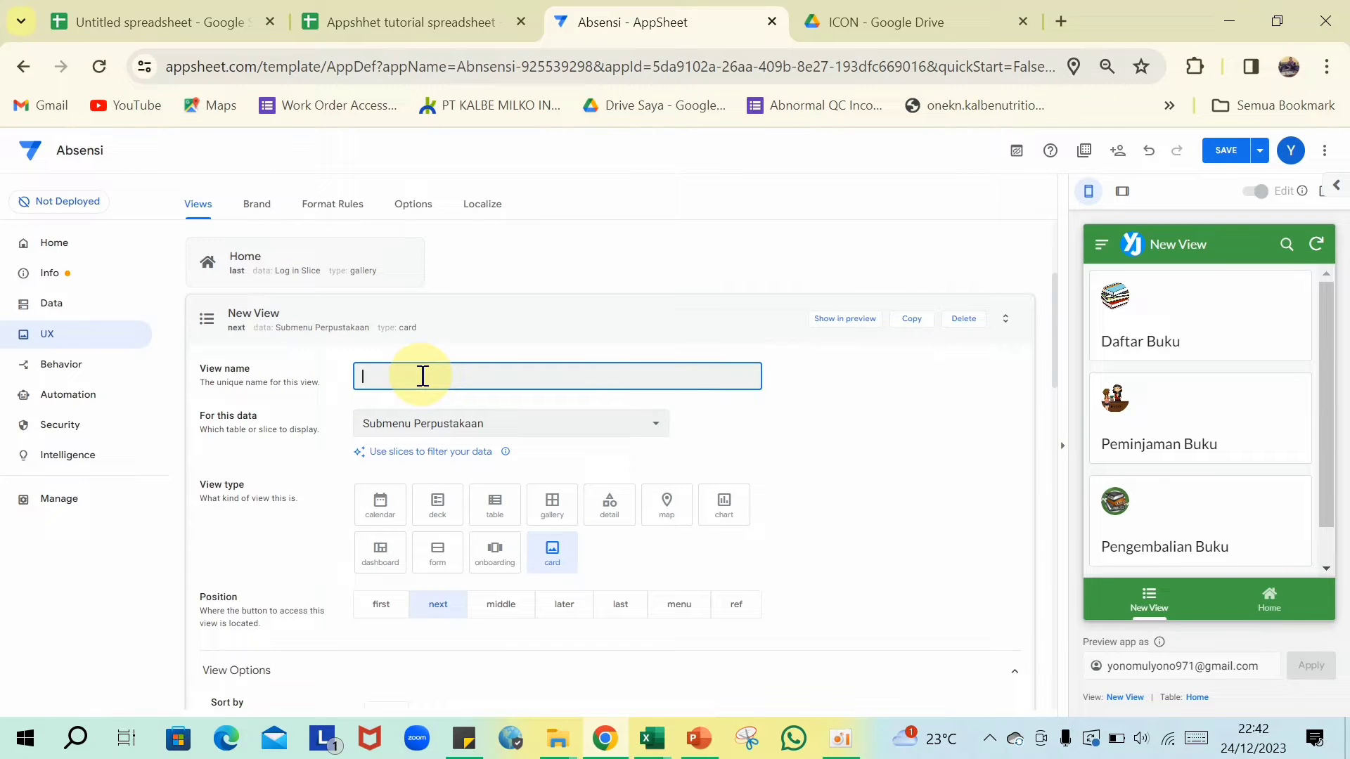
pyautogui.click(865, 446)
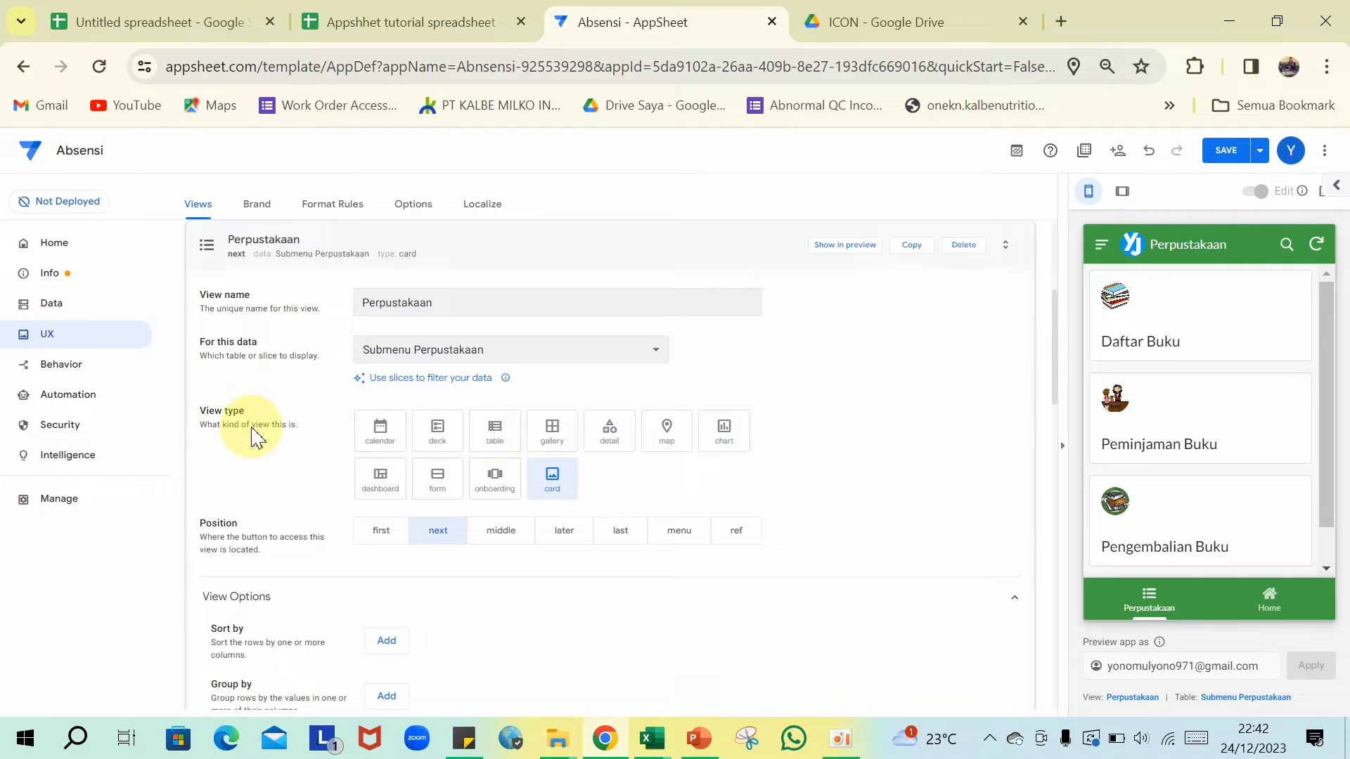
pyautogui.click(450, 446)
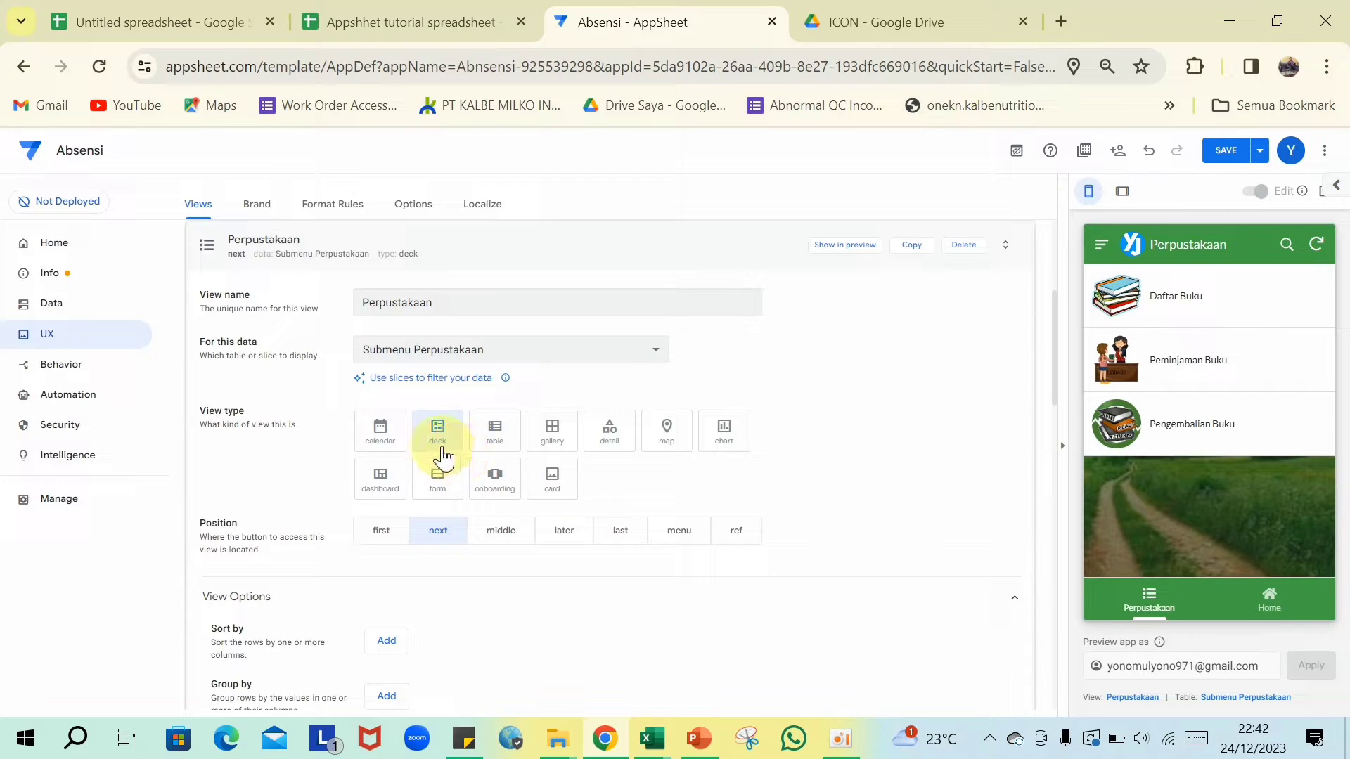
pyautogui.scroll(-2, 442, 450)
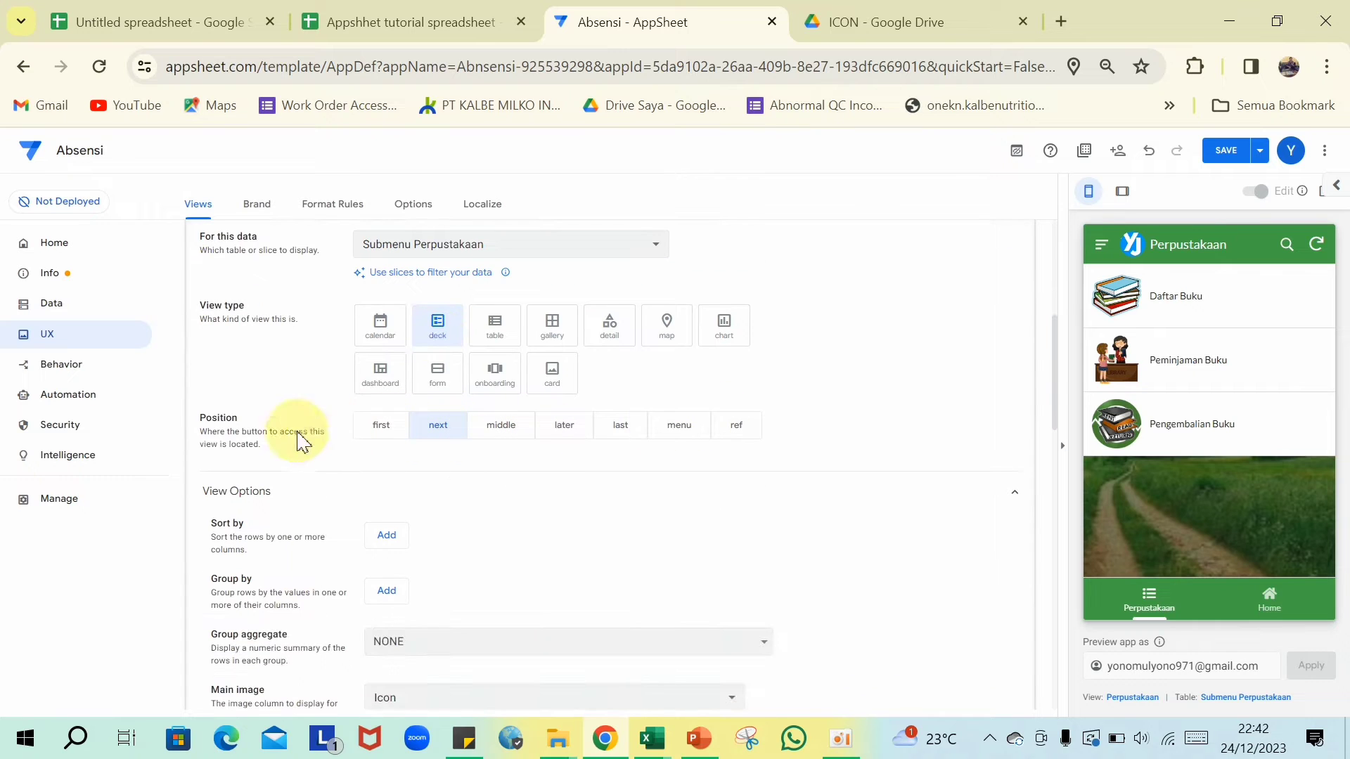
pyautogui.click(735, 430)
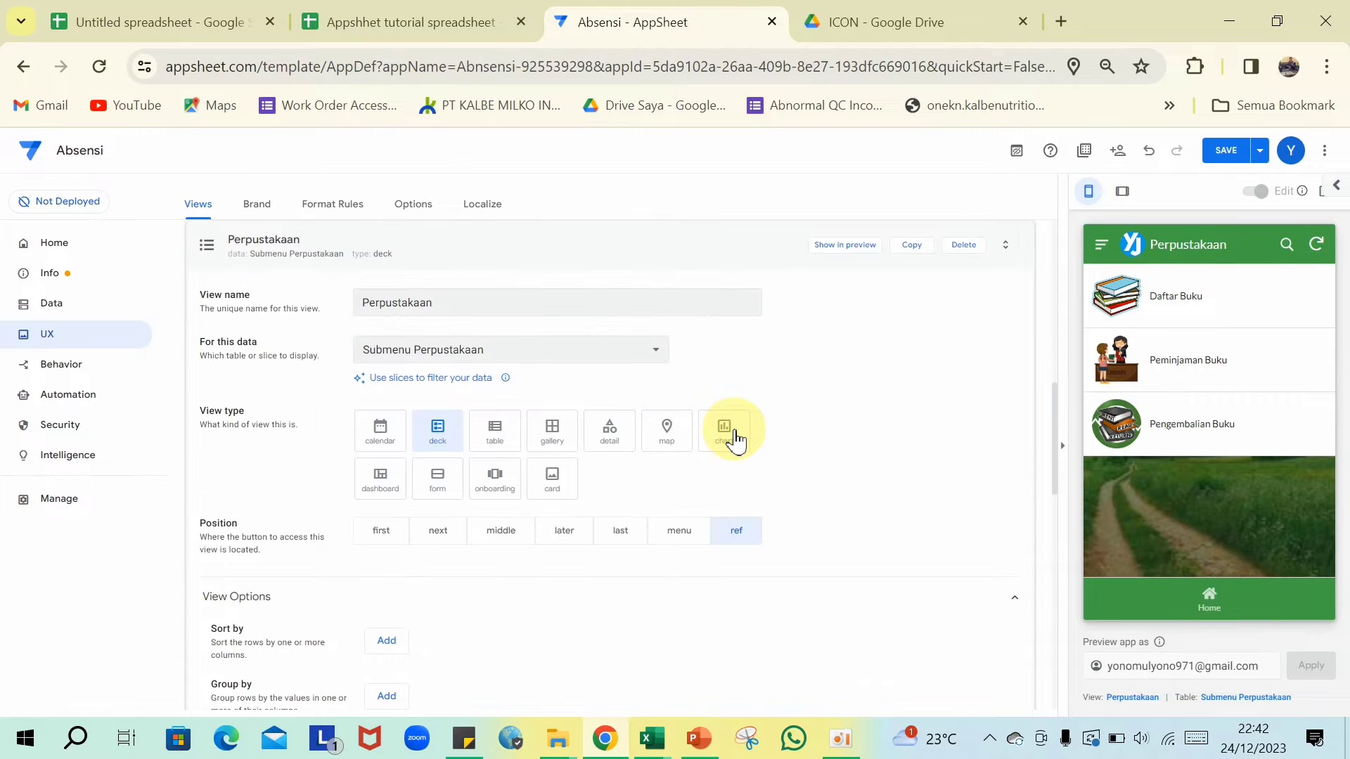
# - Keep the automatic primary header and switch off the view's action bar
pyautogui.scroll(-5, 735, 439)
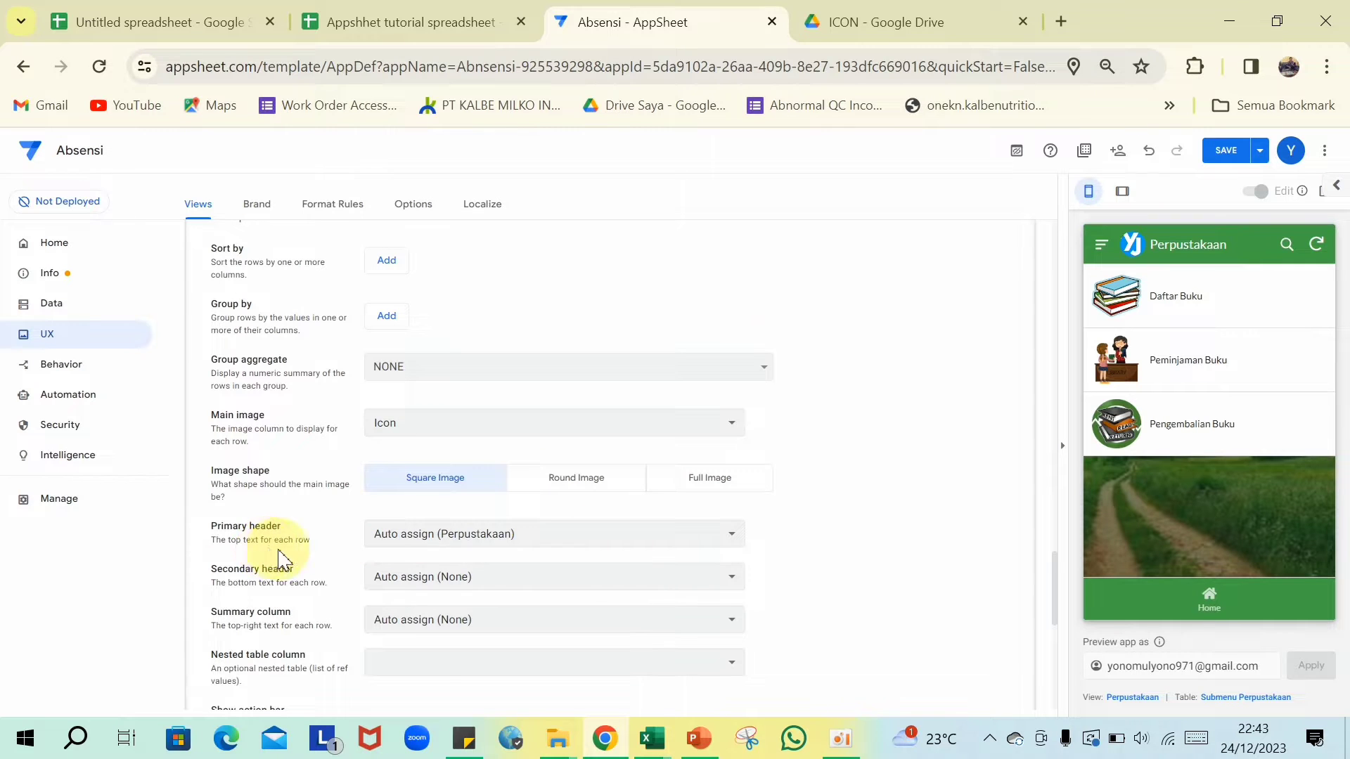
pyautogui.click(661, 542)
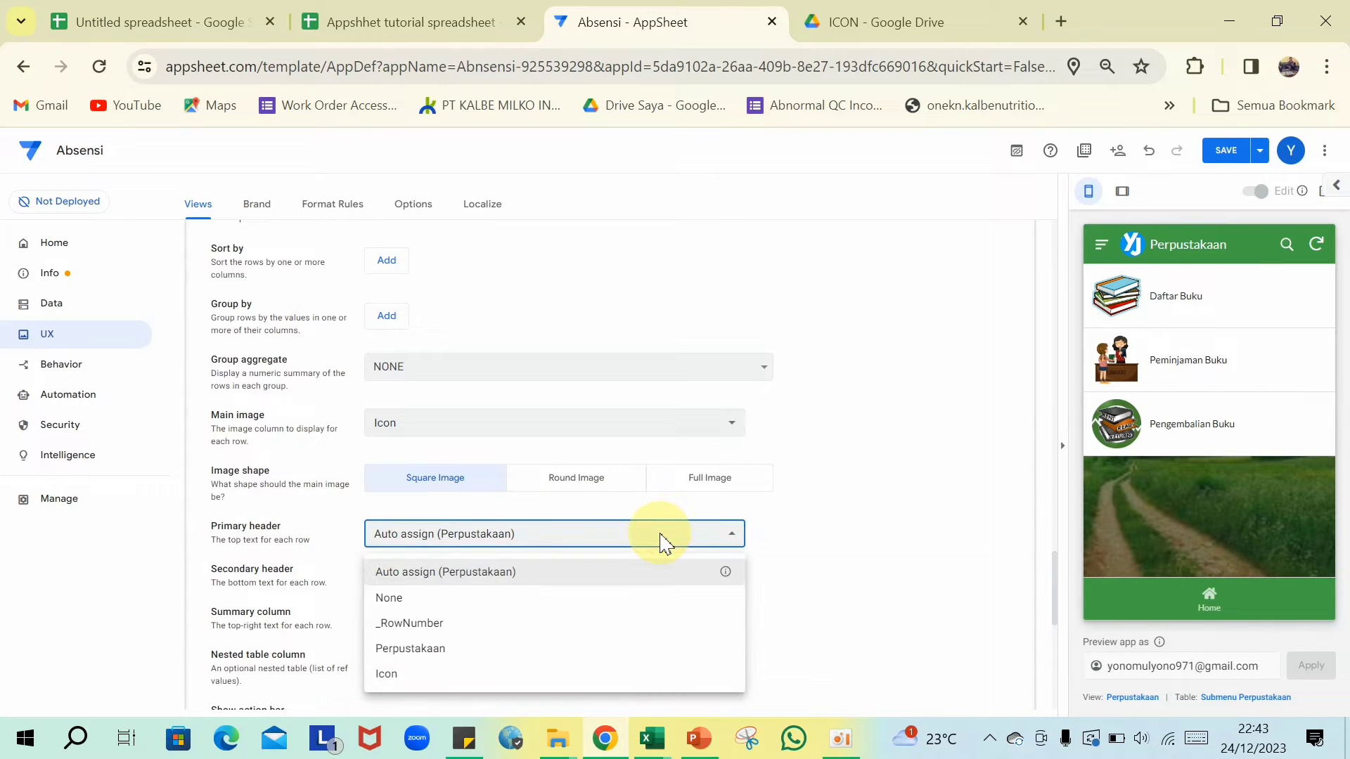
pyautogui.click(594, 587)
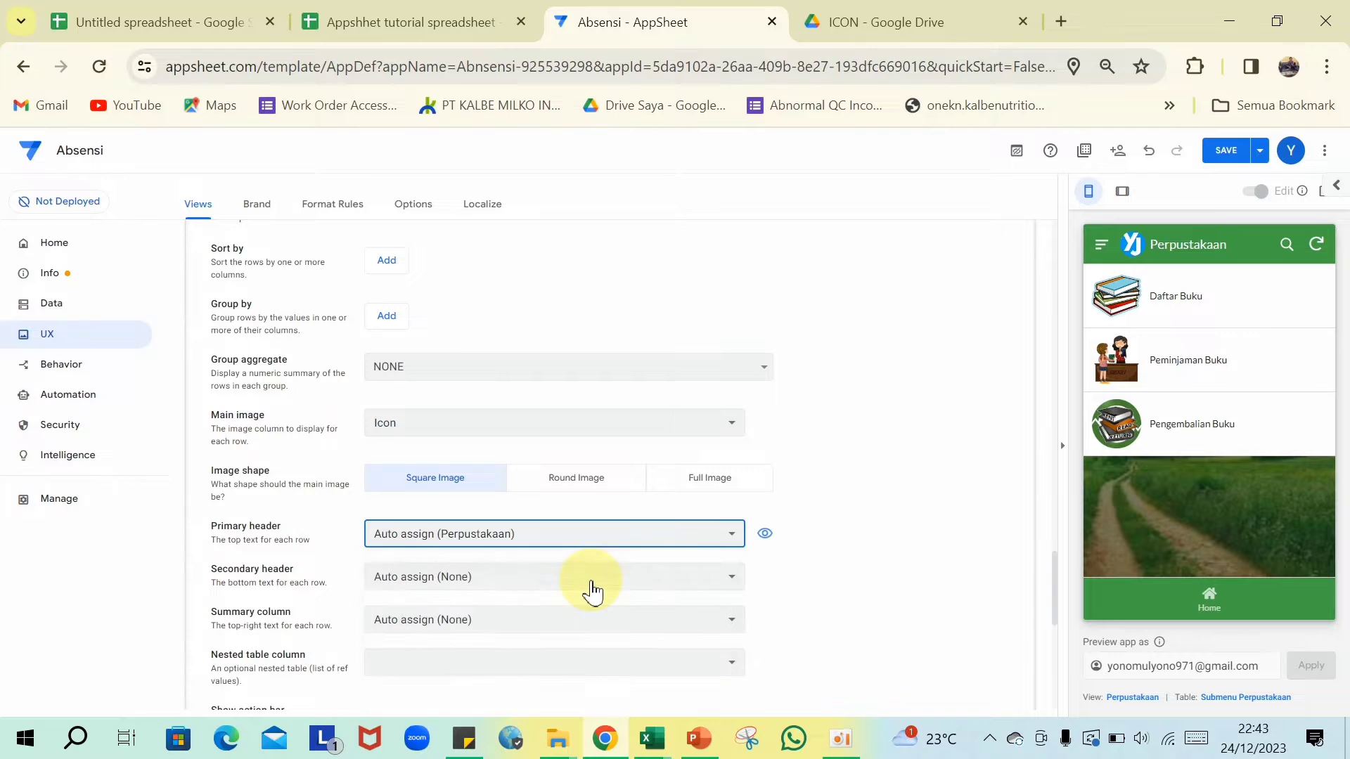
pyautogui.scroll(-3, 597, 544)
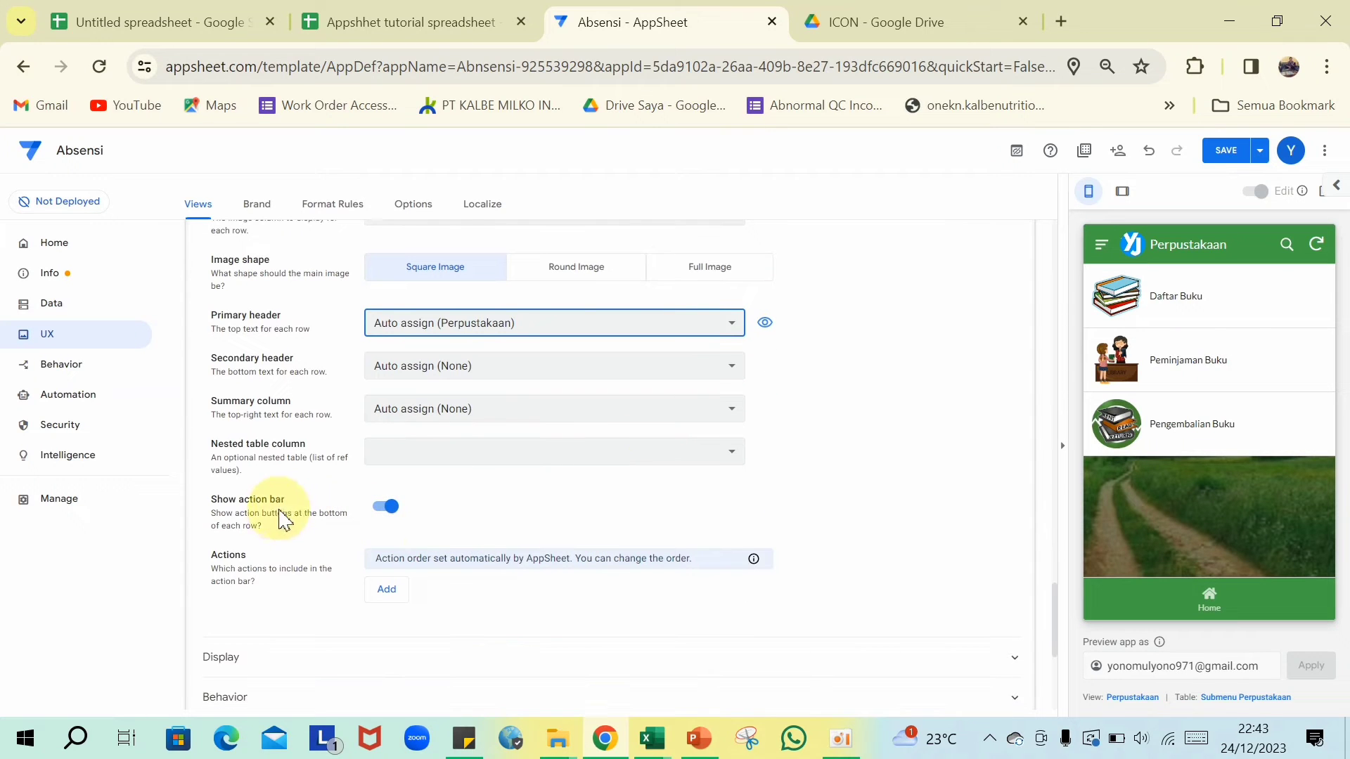
pyautogui.click(386, 507)
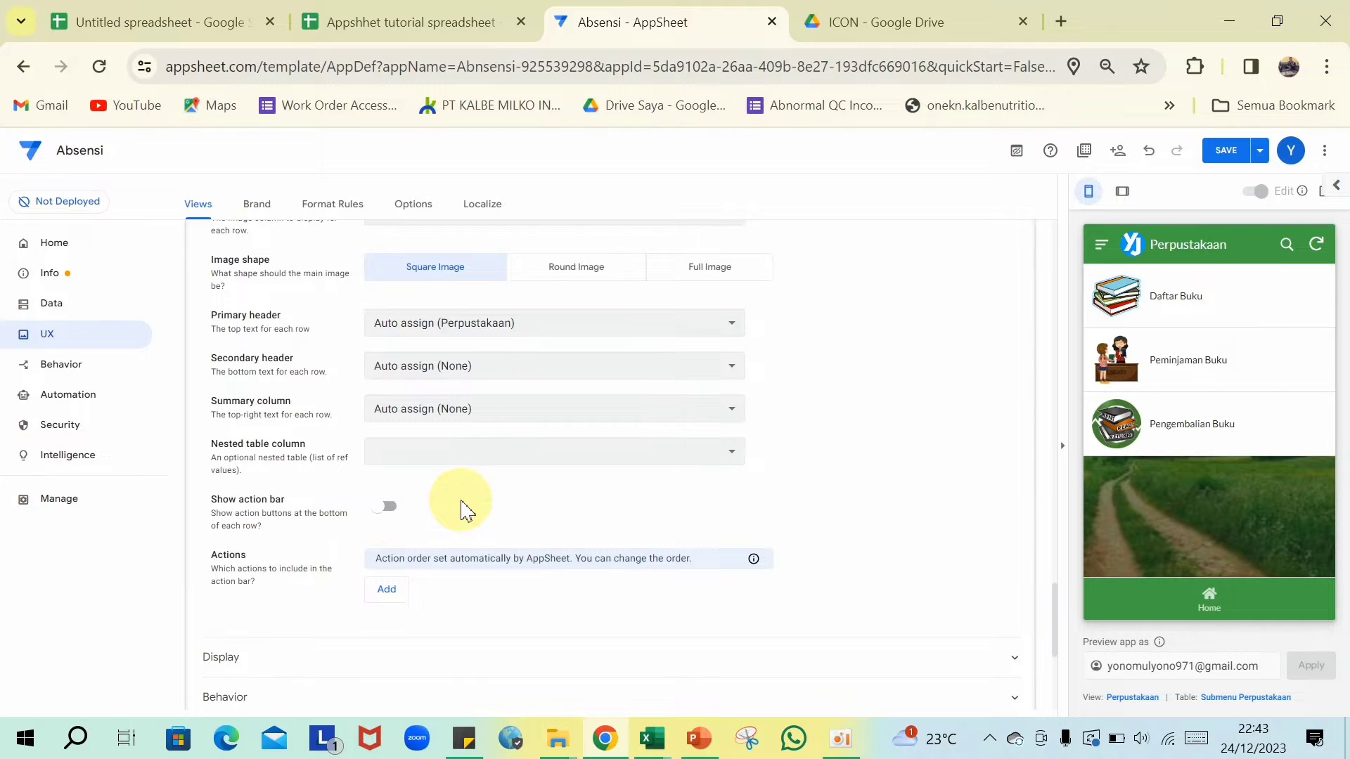
pyautogui.scroll(-2, 492, 517)
pyautogui.scroll(-2, 495, 521)
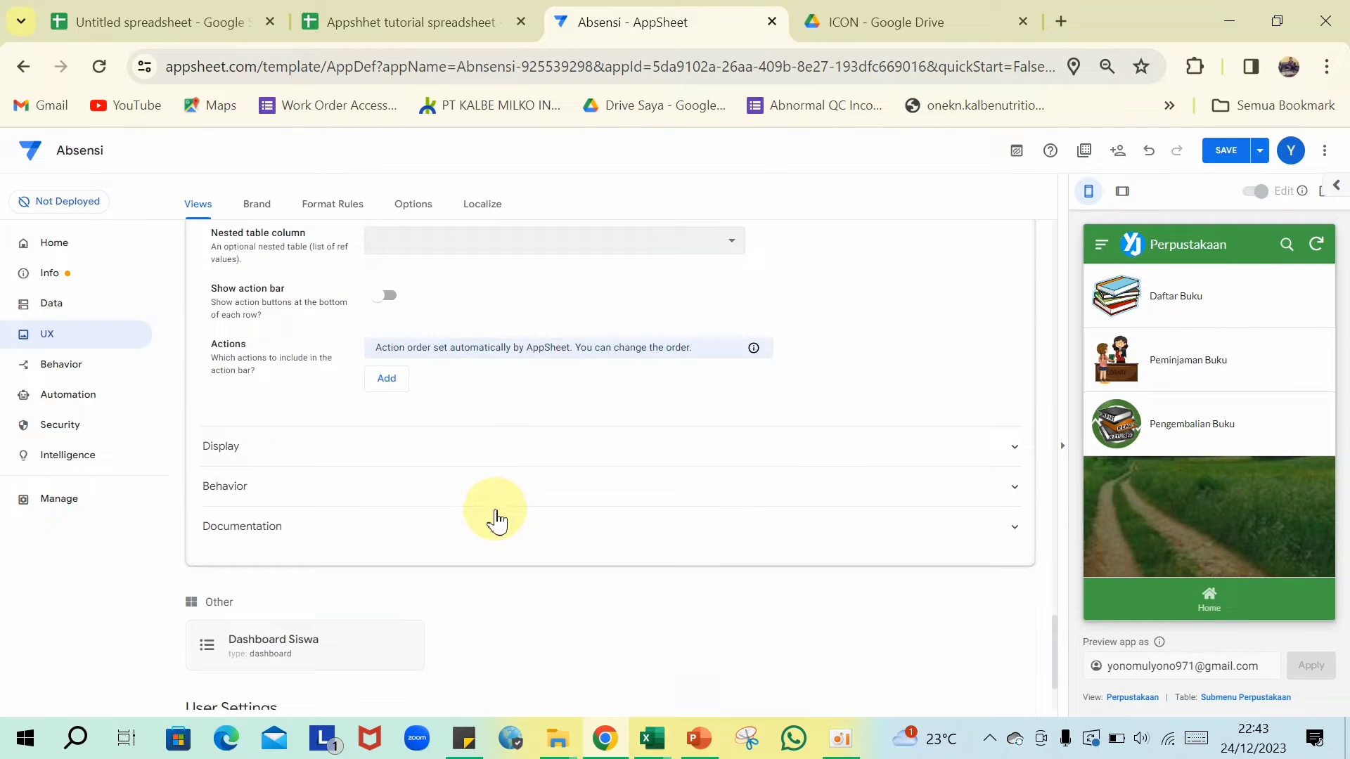
pyautogui.scroll(-2, 531, 472)
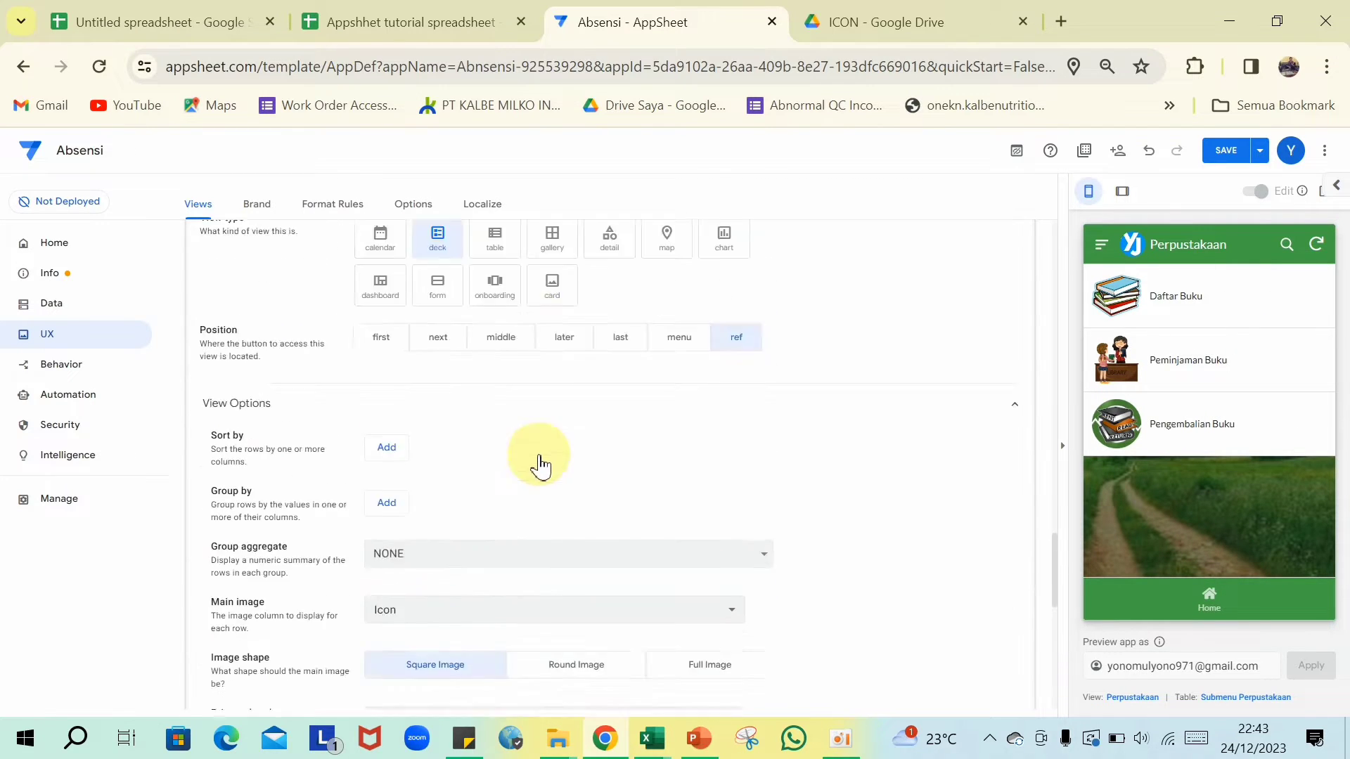
# - Save the app and return the preview to its home screen
pyautogui.click(1223, 150)
pyautogui.click(1236, 542)
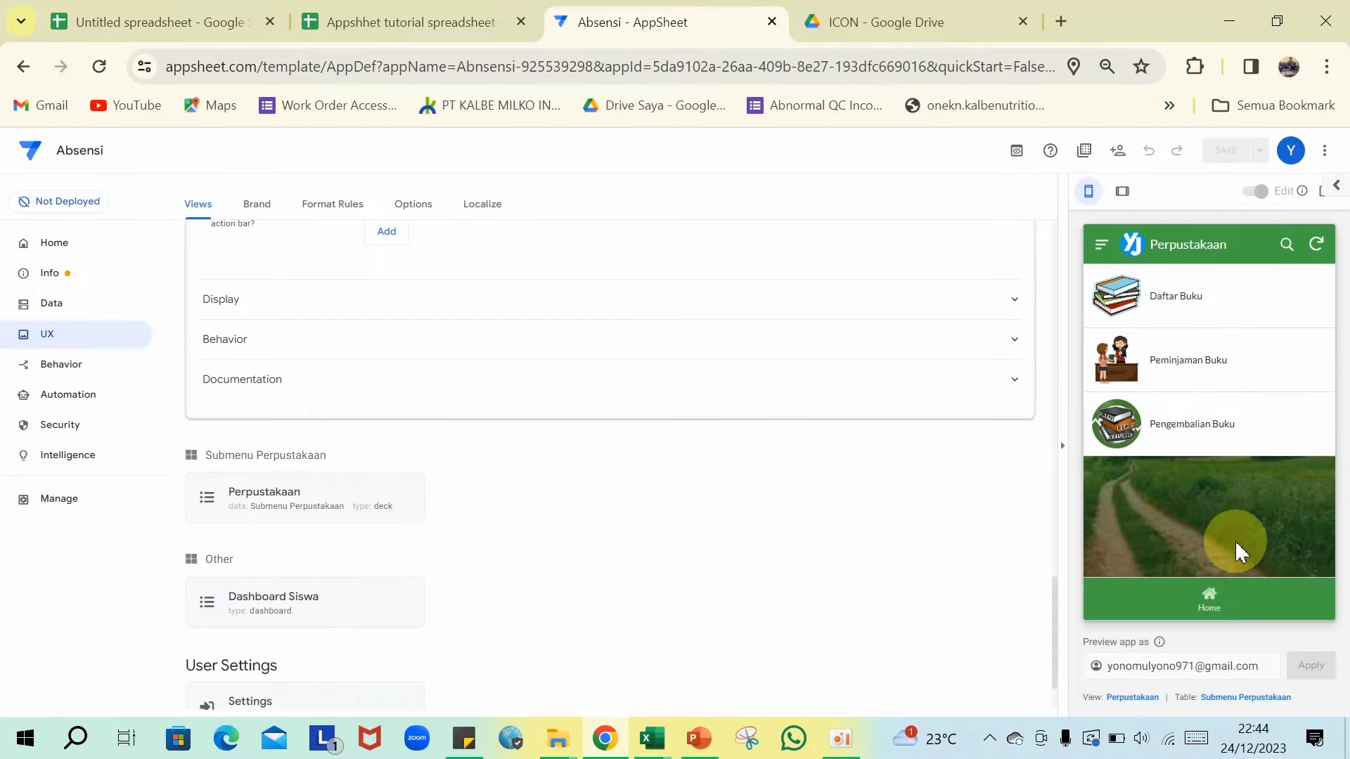
pyautogui.click(1206, 608)
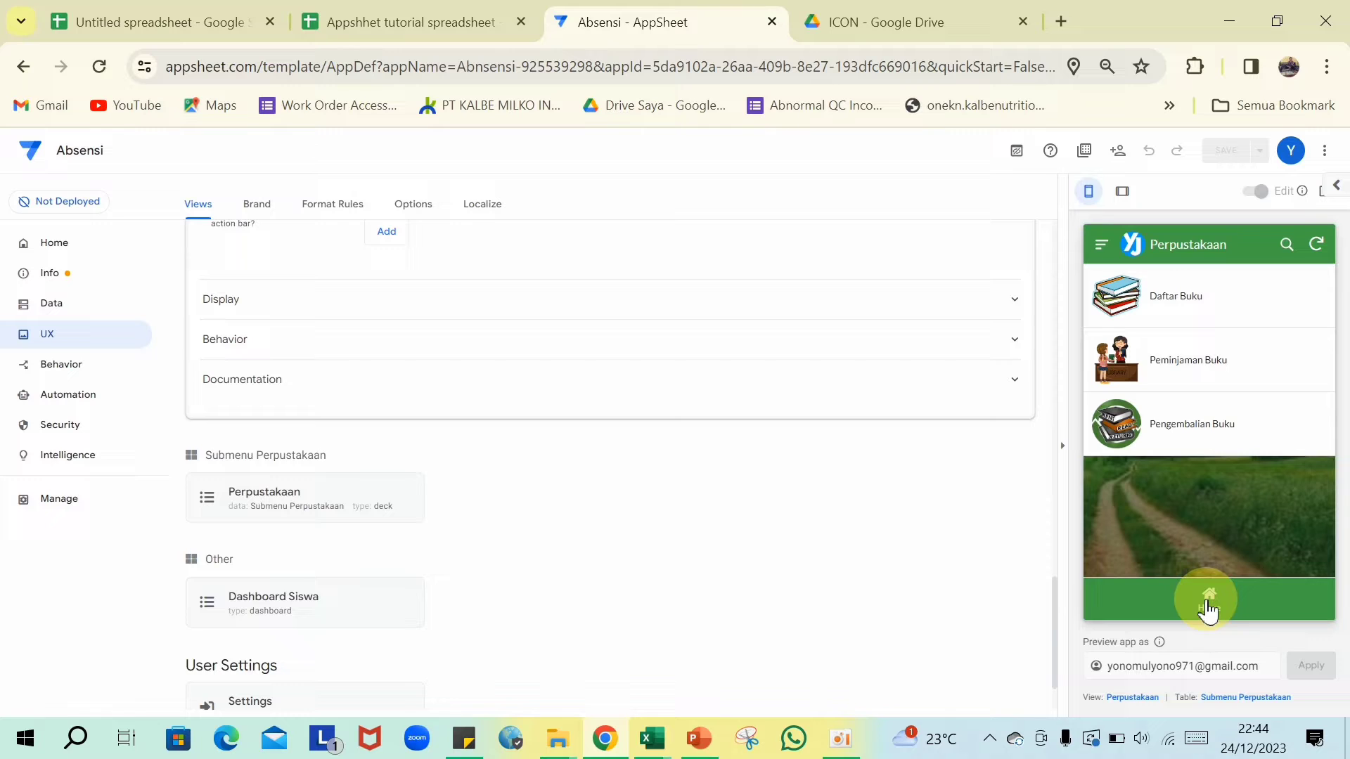
# - Log in to the preview app with the username and password
pyautogui.click(1102, 248)
pyautogui.click(1132, 307)
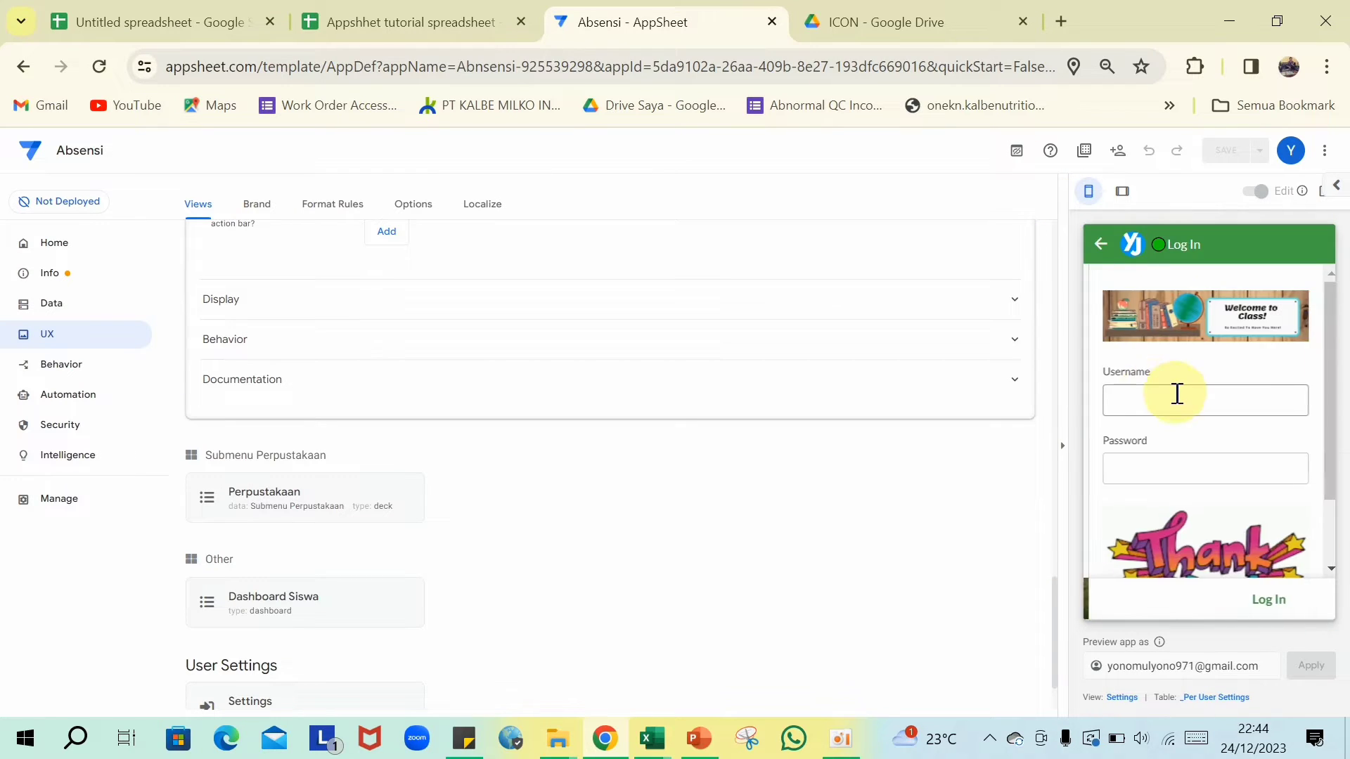
pyautogui.click(1177, 398)
pyautogui.write('Agu')
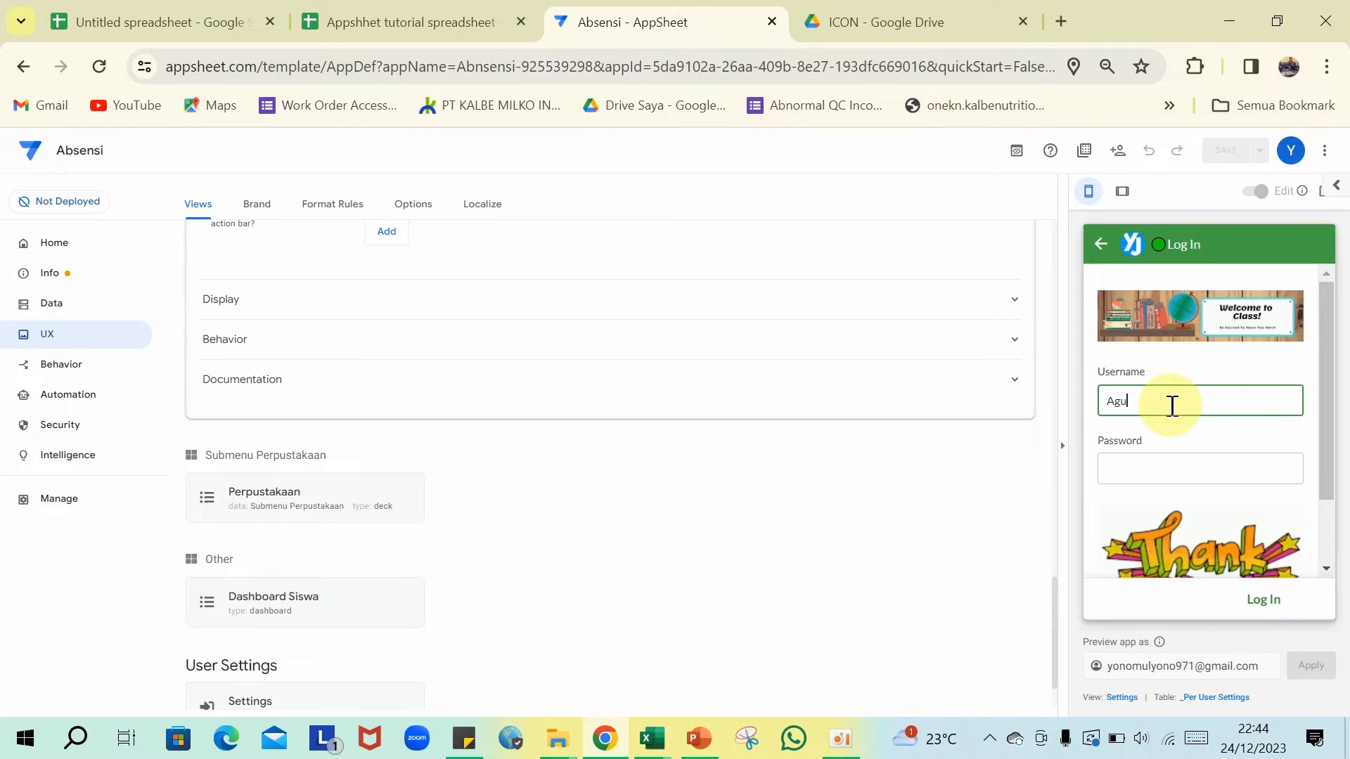
pyautogui.write('s')
pyautogui.click(1153, 474)
pyautogui.write('1')
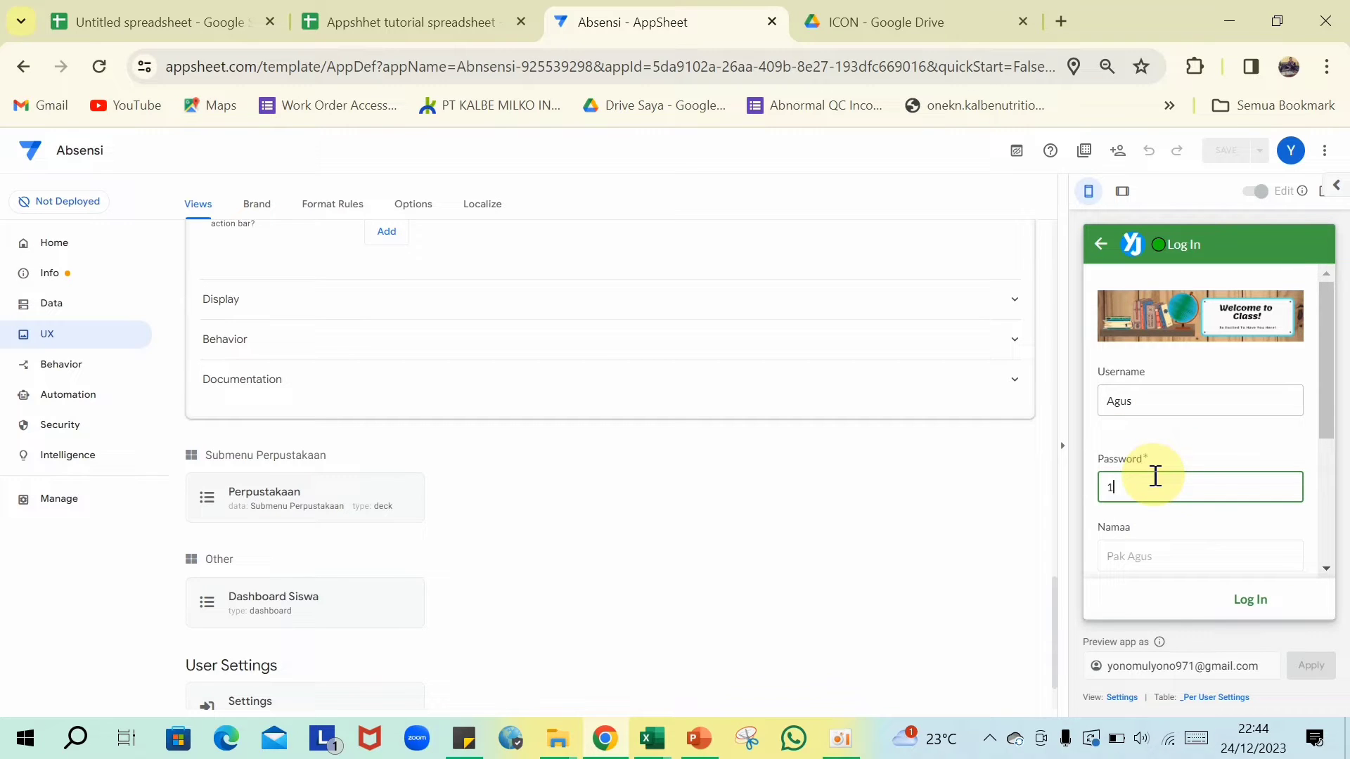
pyautogui.write('23')
pyautogui.click(1241, 599)
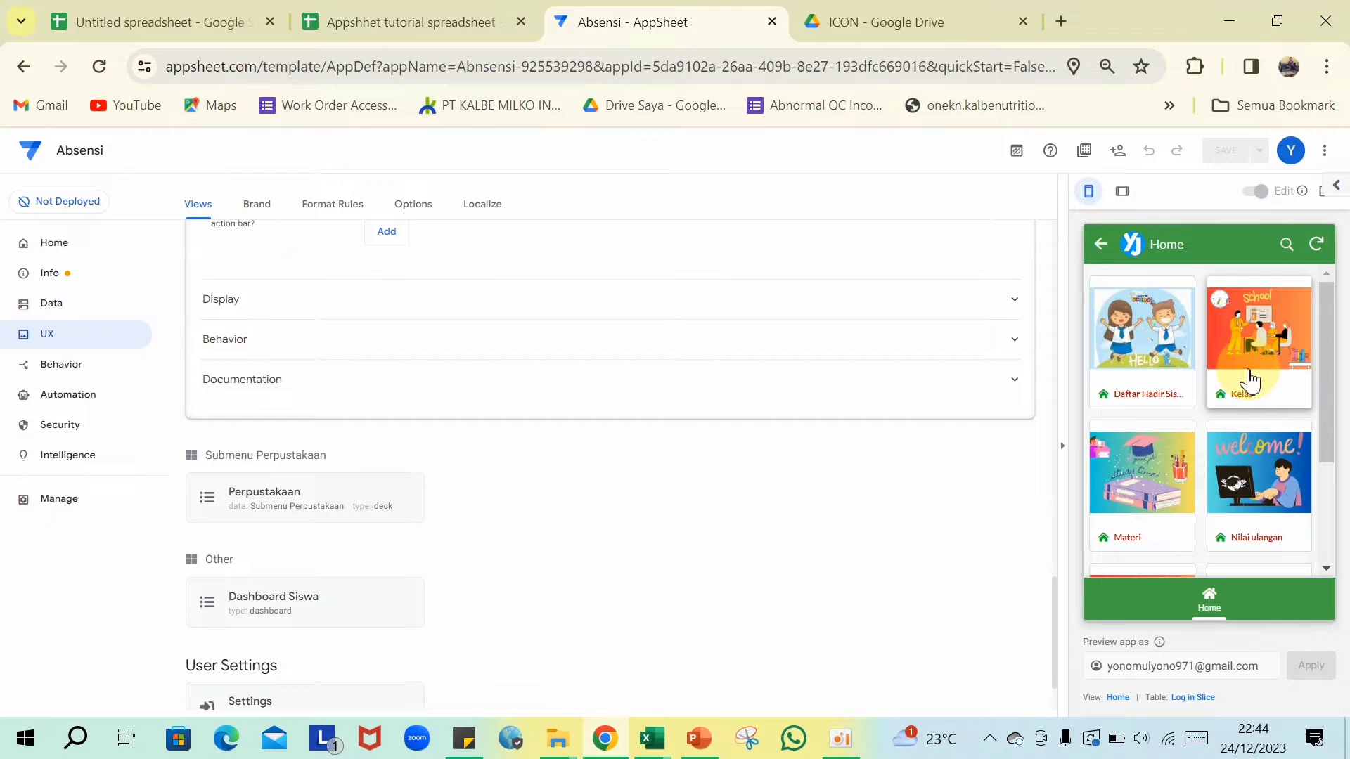
# - Open the Perpustakaan menu in the preview to see its three book entries
pyautogui.scroll(-3, 1250, 380)
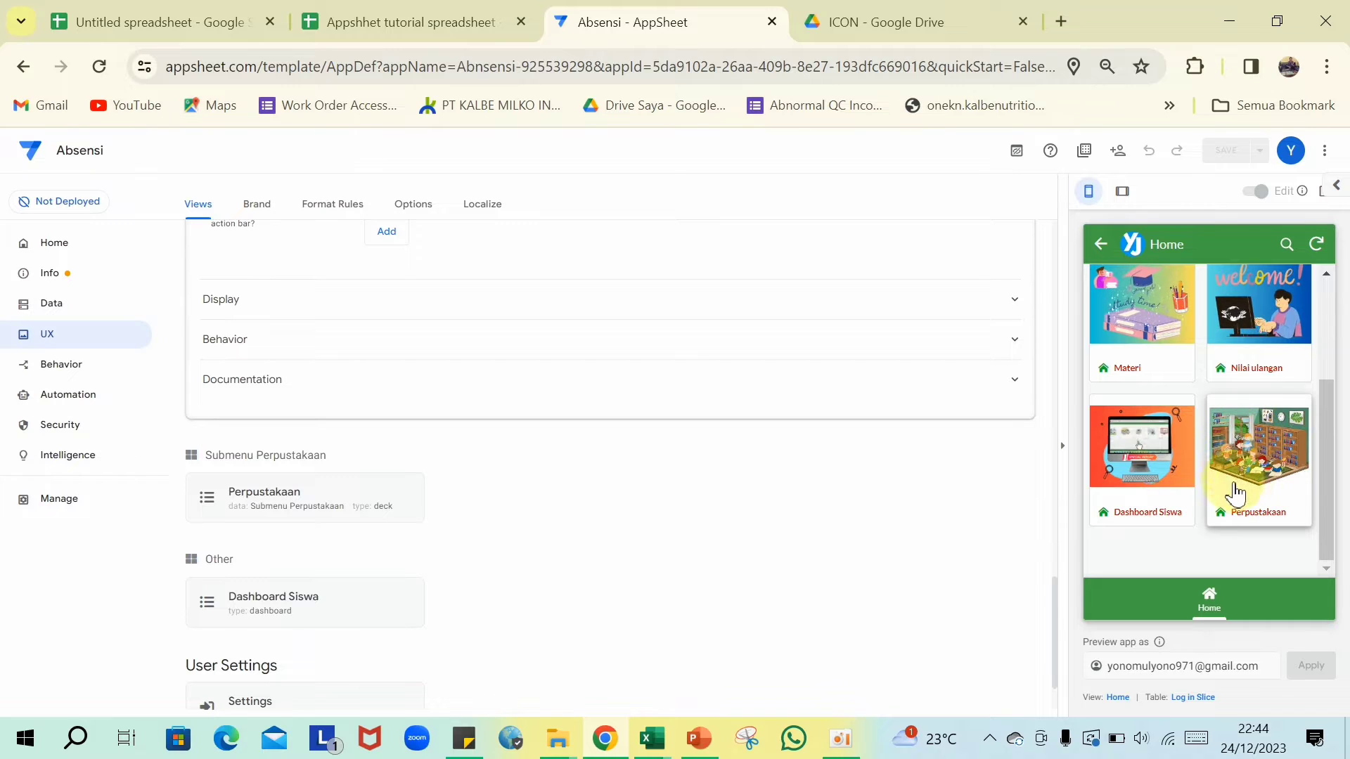
pyautogui.click(1302, 474)
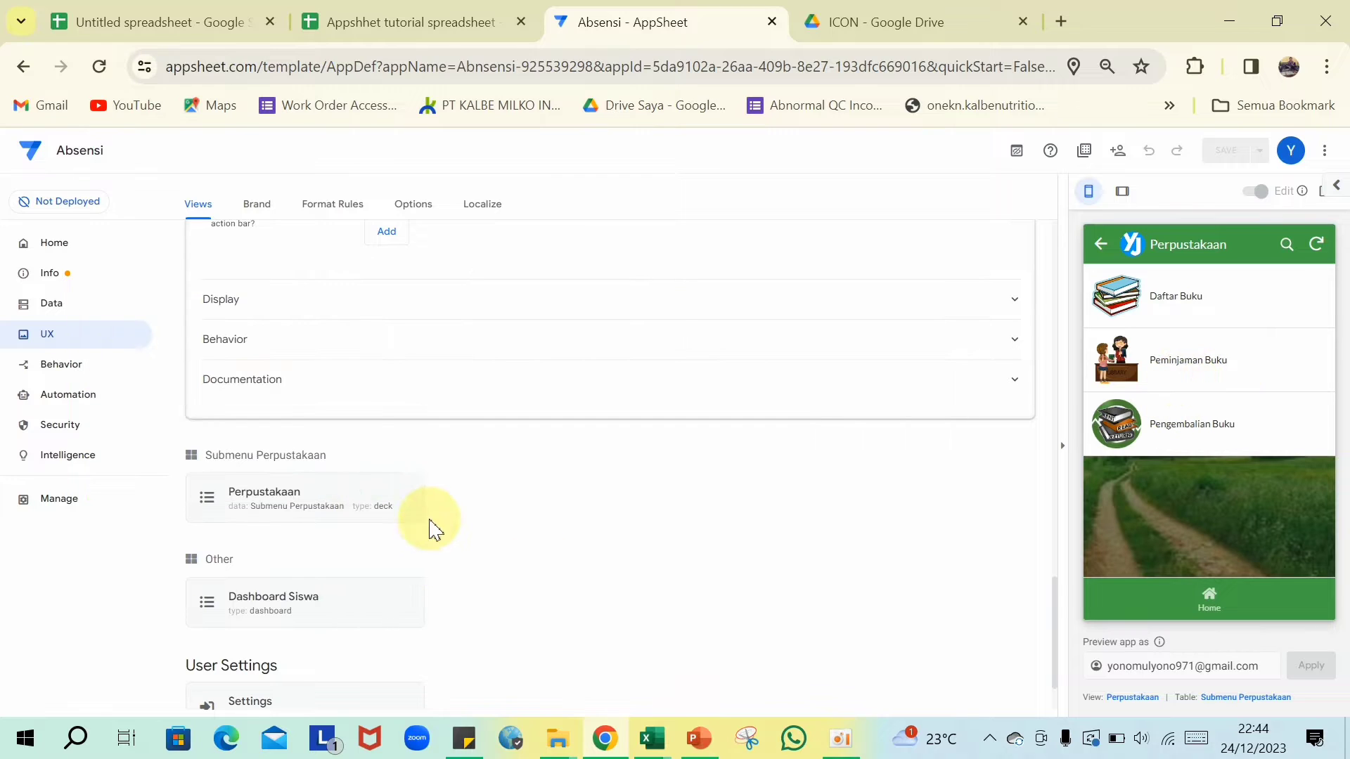
pyautogui.scroll(-2, 430, 525)
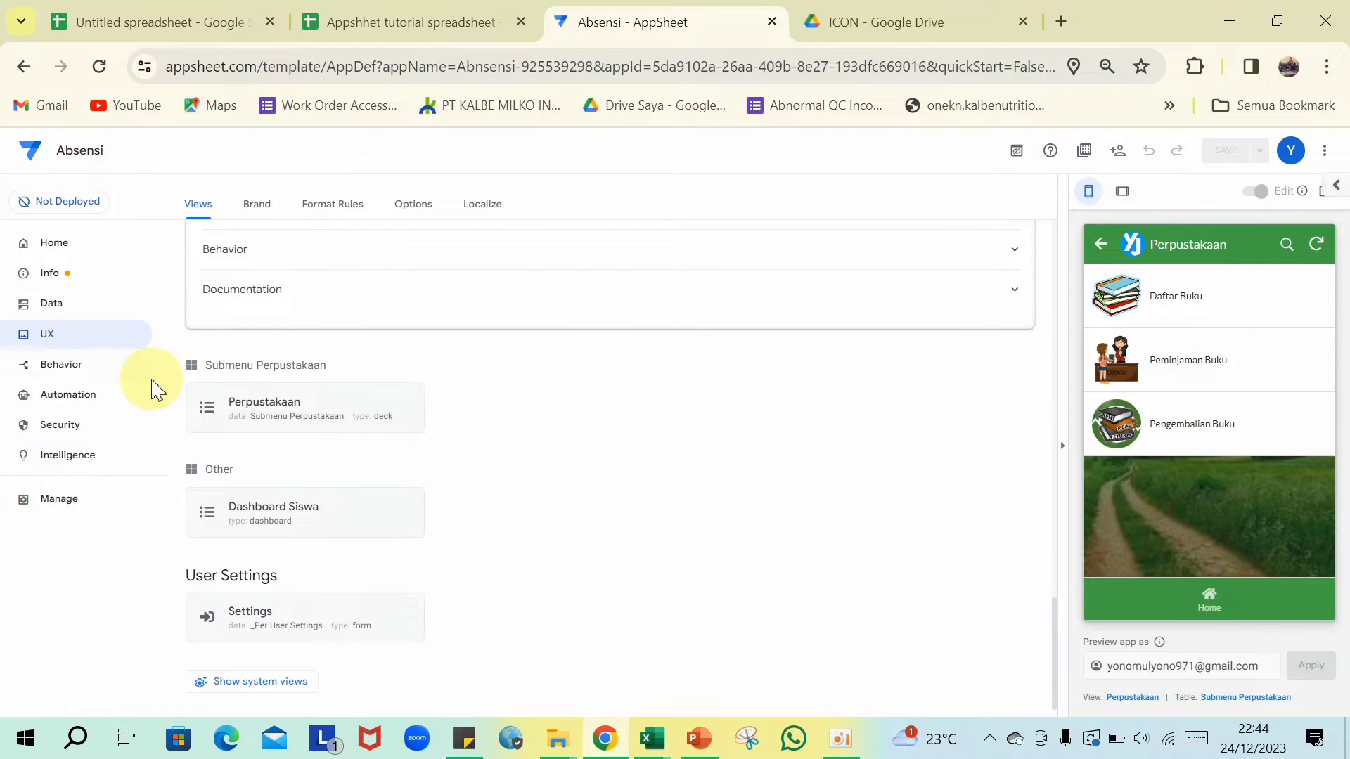
# - Duplicate the 'go to submenu' action as 'go to submenu perpustakaan' for the Submenu Perpustakaan table
pyautogui.click(51, 367)
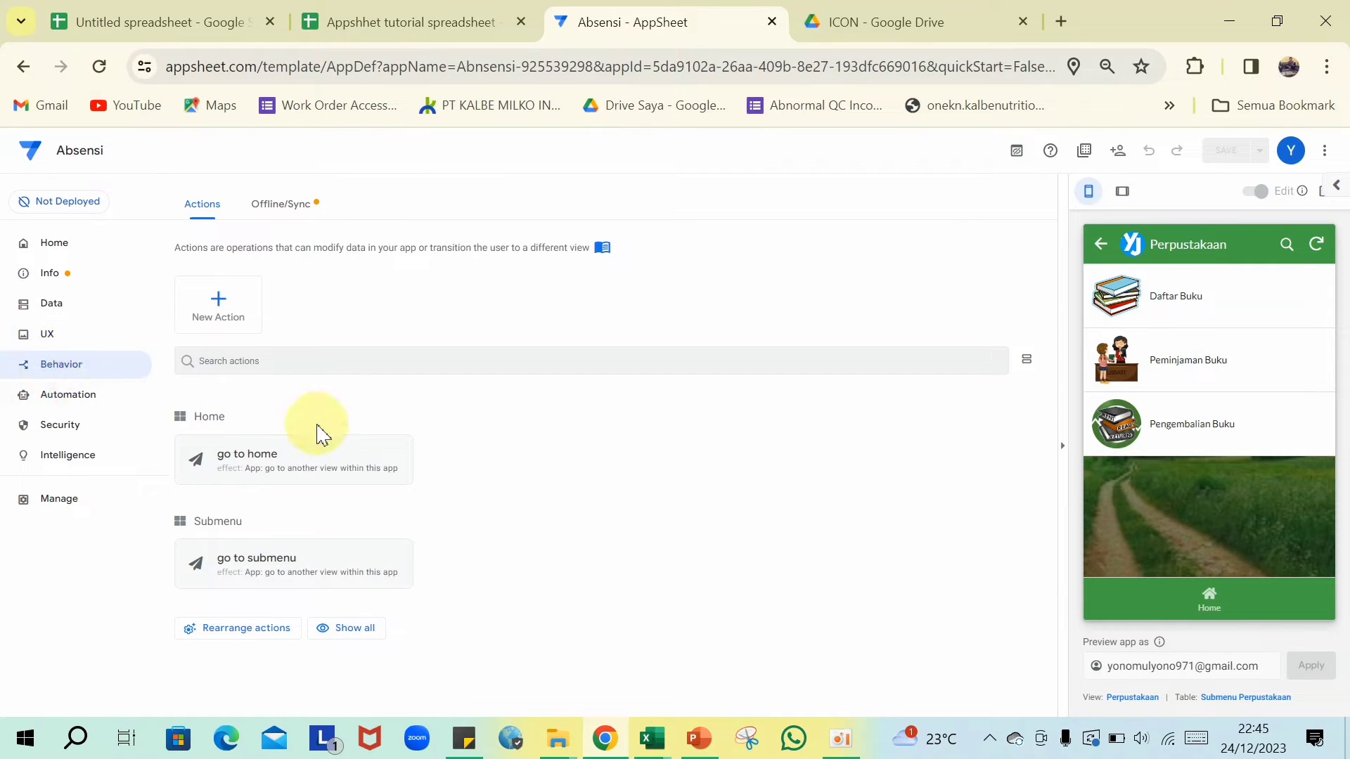
pyautogui.click(382, 566)
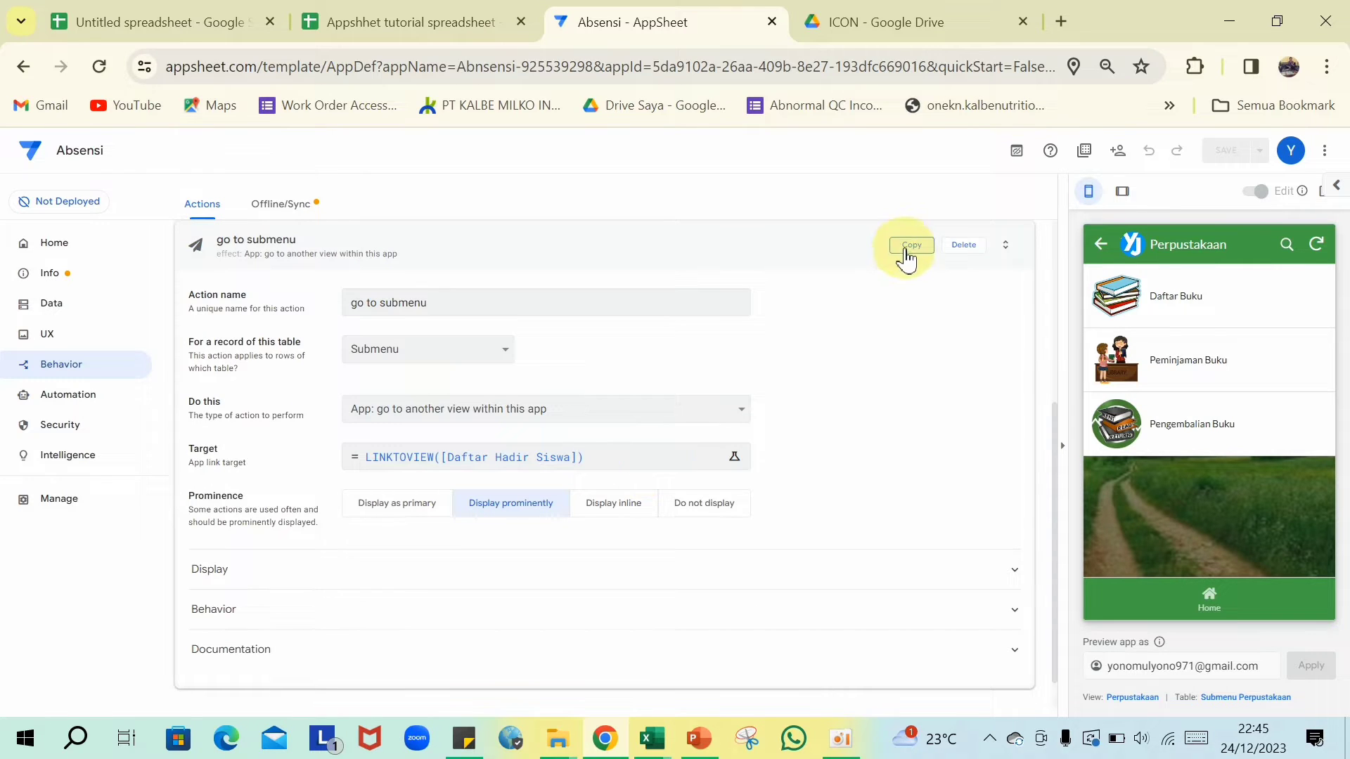
pyautogui.click(907, 259)
pyautogui.click(483, 368)
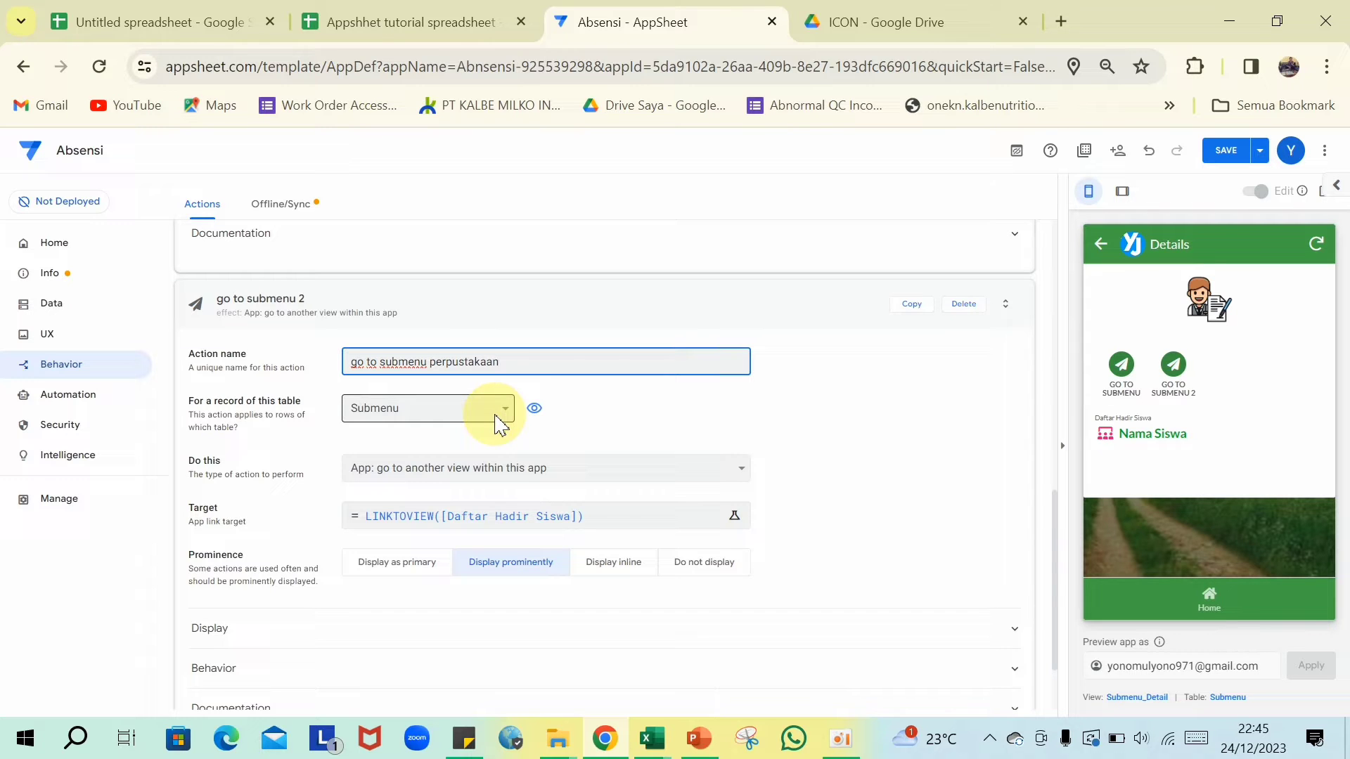
pyautogui.click(496, 416)
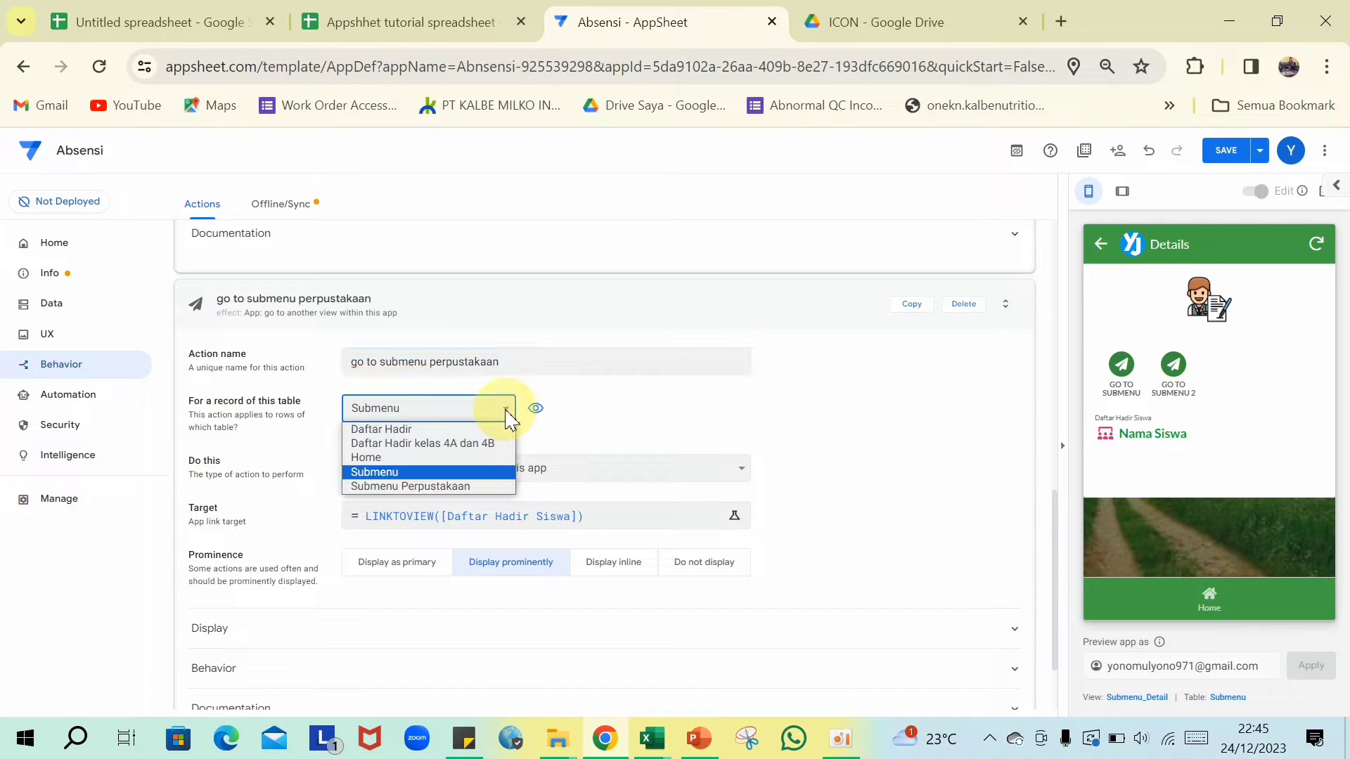
pyautogui.click(482, 426)
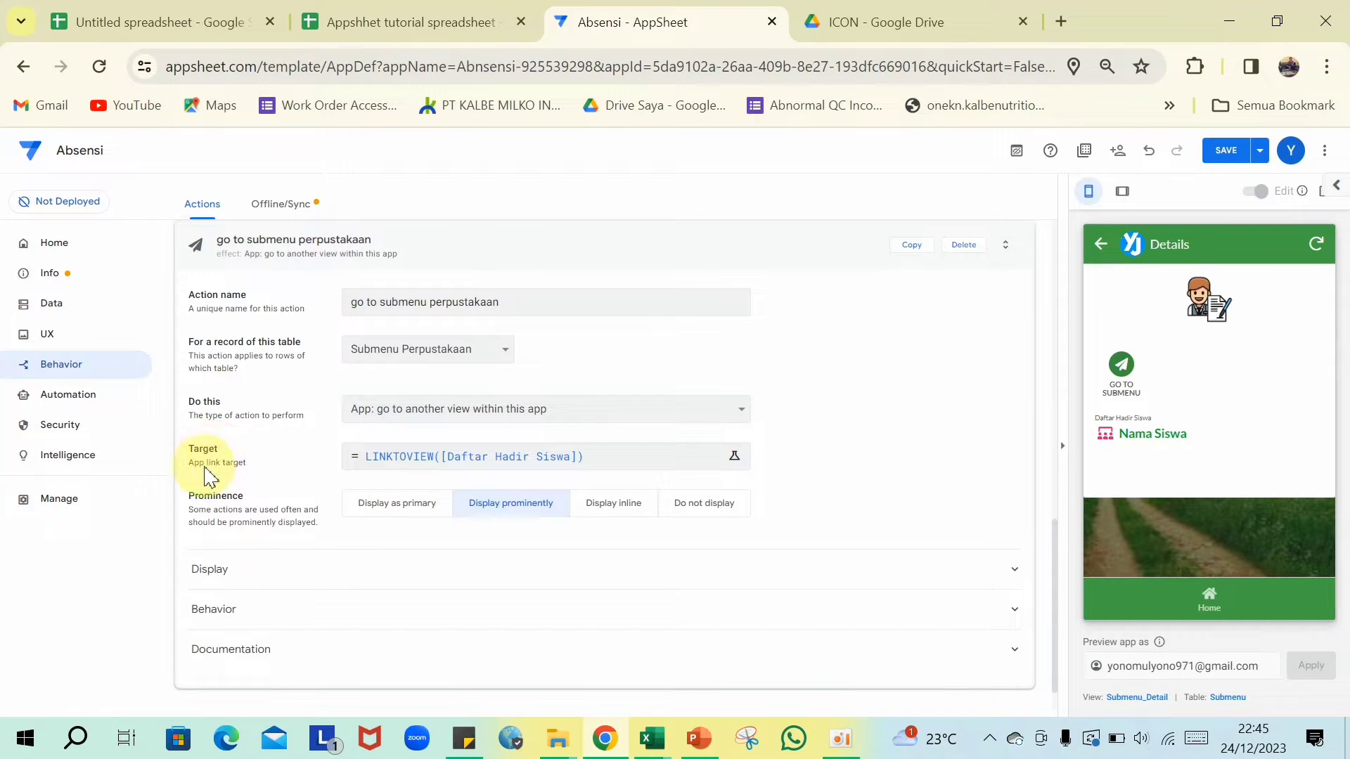
# - Change the copied action's target to LINKTOVIEW([Perpustakaan]) and save the formula
pyautogui.click(593, 467)
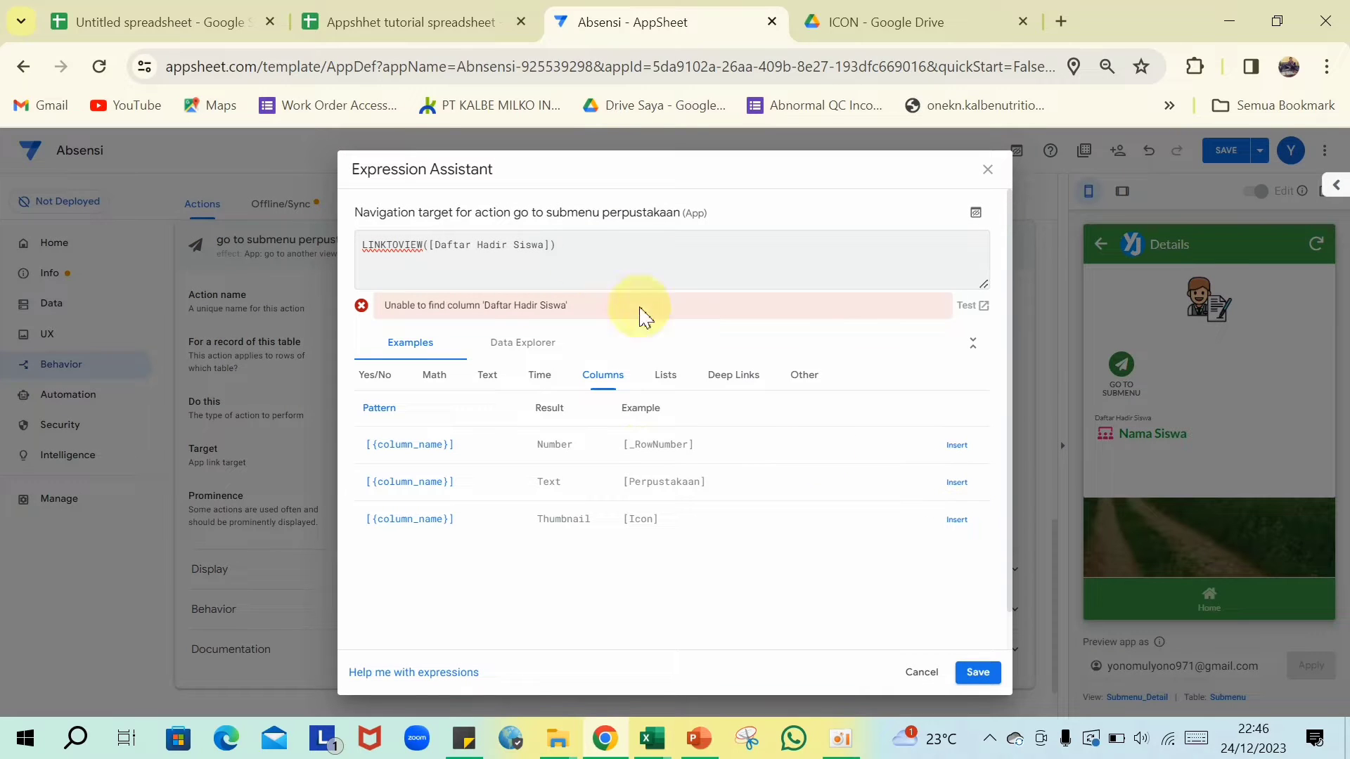
pyautogui.click(543, 245)
pyautogui.press('BackSpace')
pyautogui.press('BackSpace')
pyautogui.press('BackSpace')
pyautogui.press('BackSpace')
pyautogui.press('BackSpace')
pyautogui.press('BackSpace')
pyautogui.press('BackSpace')
pyautogui.press('BackSpace')
pyautogui.press('BackSpace')
pyautogui.press('BackSpace')
pyautogui.press('BackSpace')
pyautogui.press('BackSpace')
pyautogui.press('BackSpace')
pyautogui.press('BackSpace')
pyautogui.press('BackSpace')
pyautogui.press('BackSpace')
pyautogui.press('BackSpace')
pyautogui.press('BackSpace')
pyautogui.write('Perpustakaan')
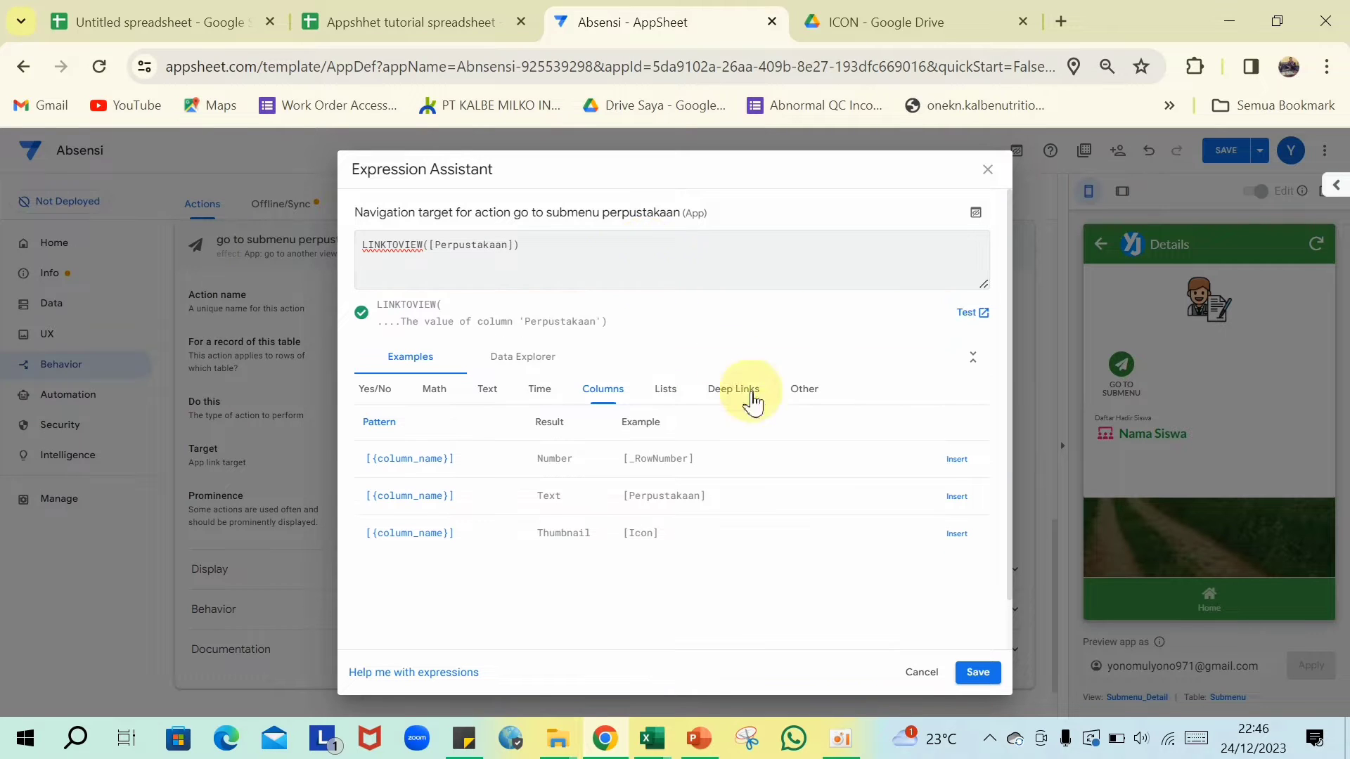
pyautogui.click(978, 673)
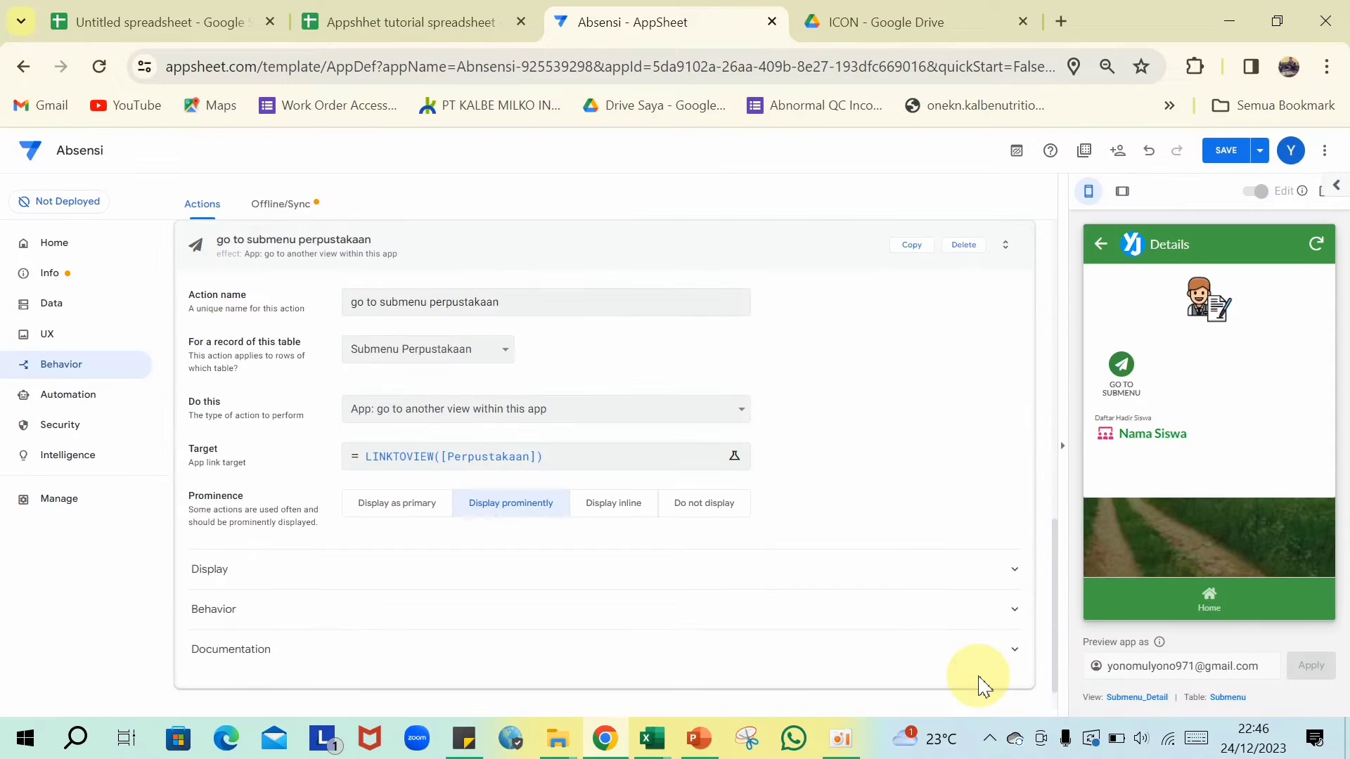
pyautogui.click(590, 252)
pyautogui.scroll(3, 555, 478)
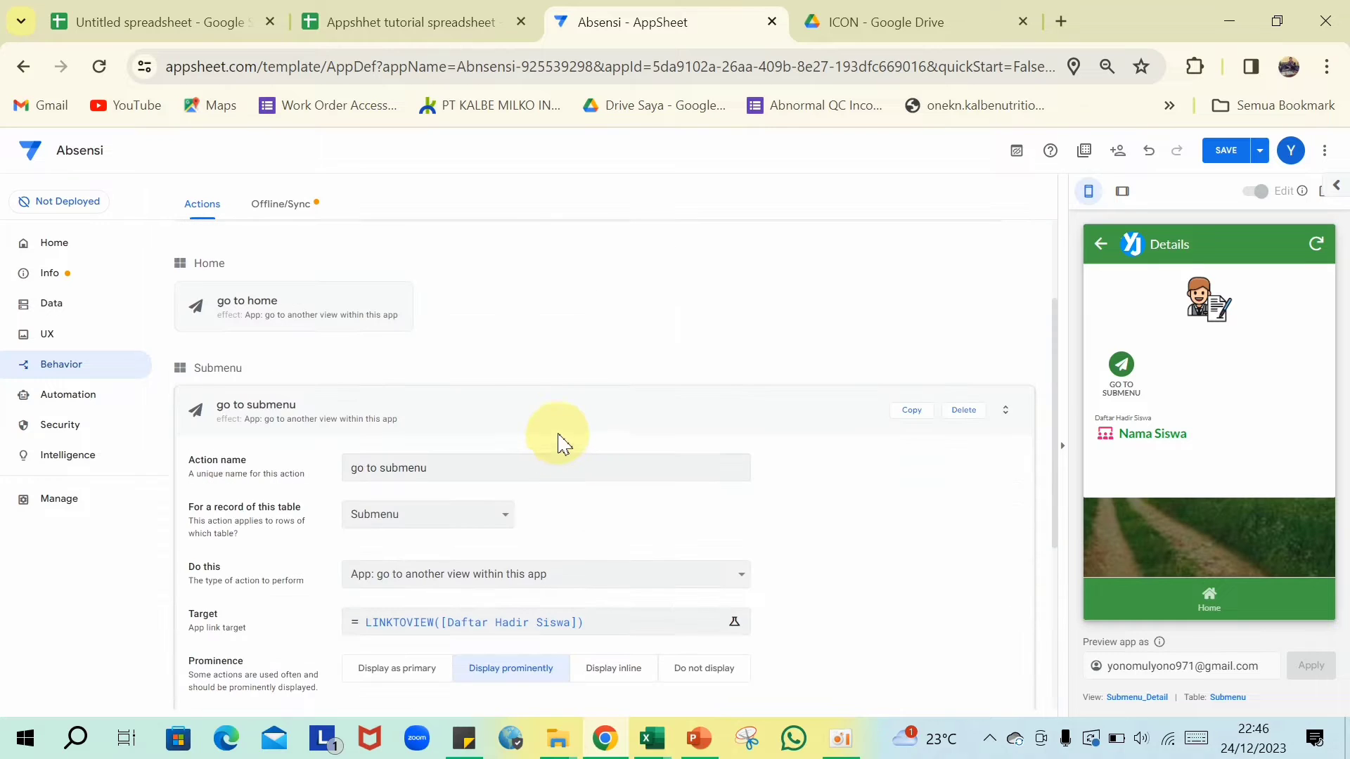
pyautogui.click(555, 414)
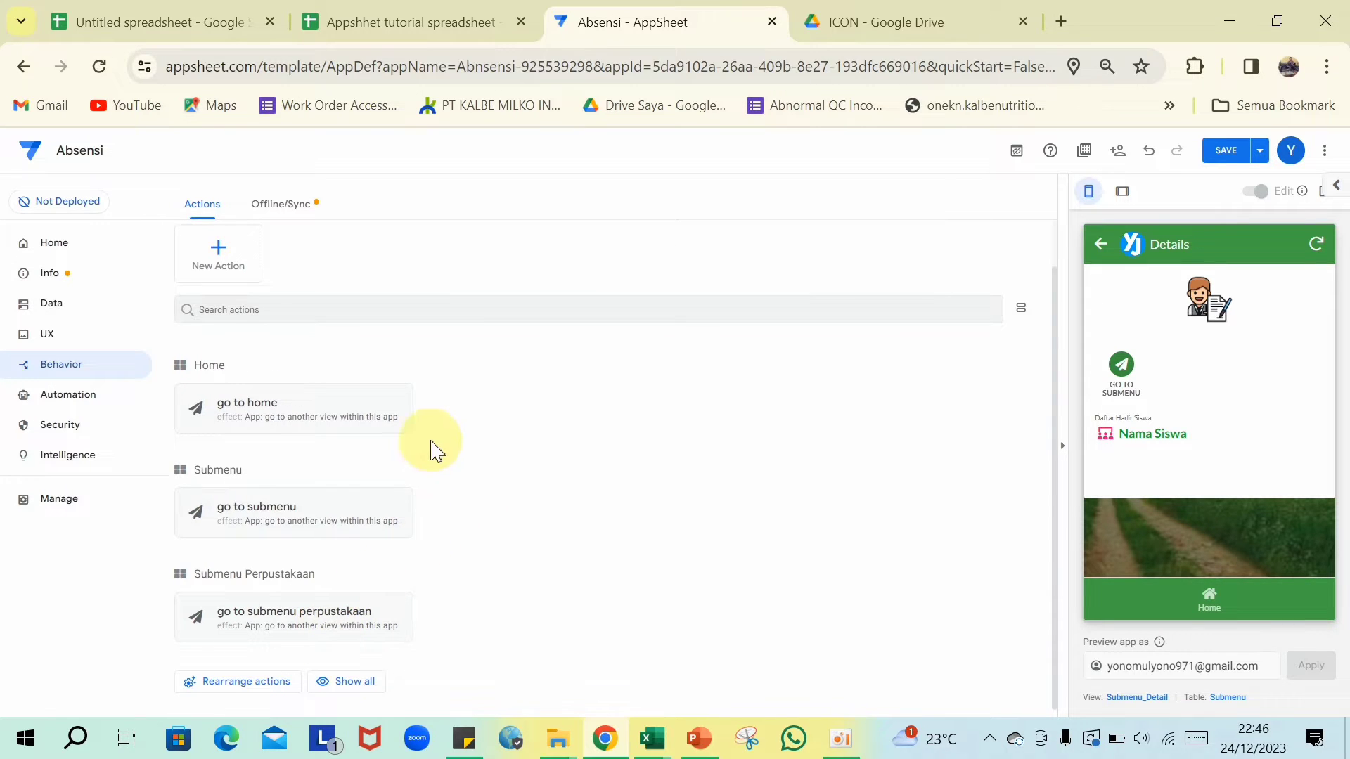
pyautogui.scroll(2, 429, 444)
# - Expand the Perpustakaan view's behavior settings in the Views list
pyautogui.click(46, 336)
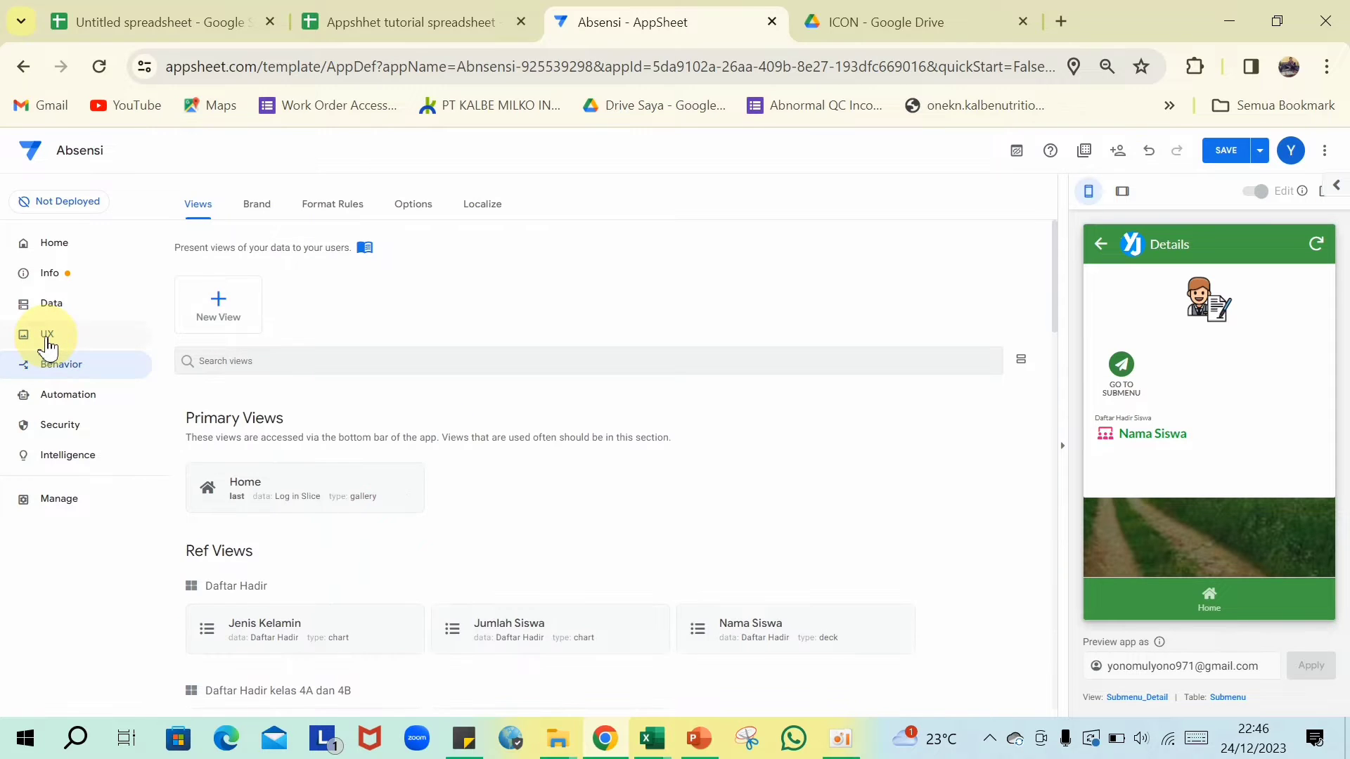
pyautogui.scroll(-4, 428, 478)
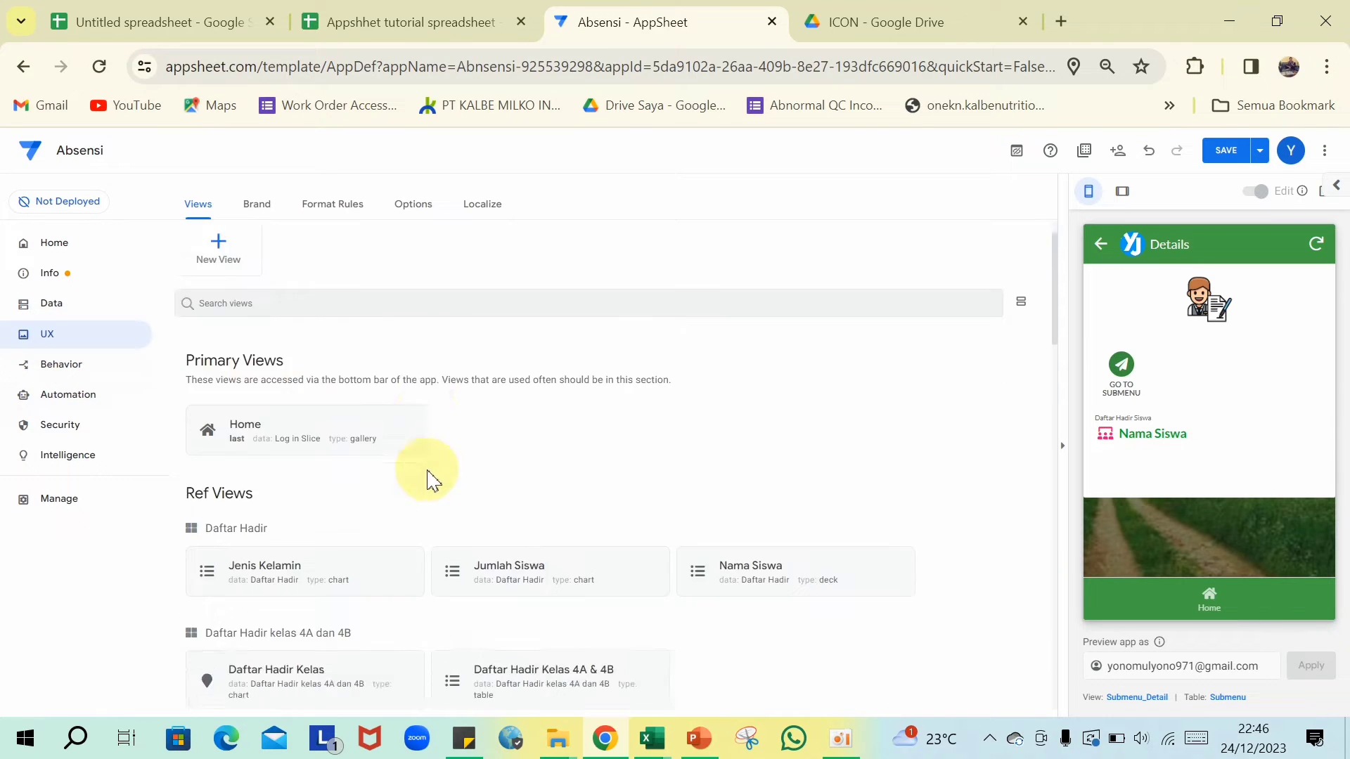
pyautogui.scroll(-10, 408, 473)
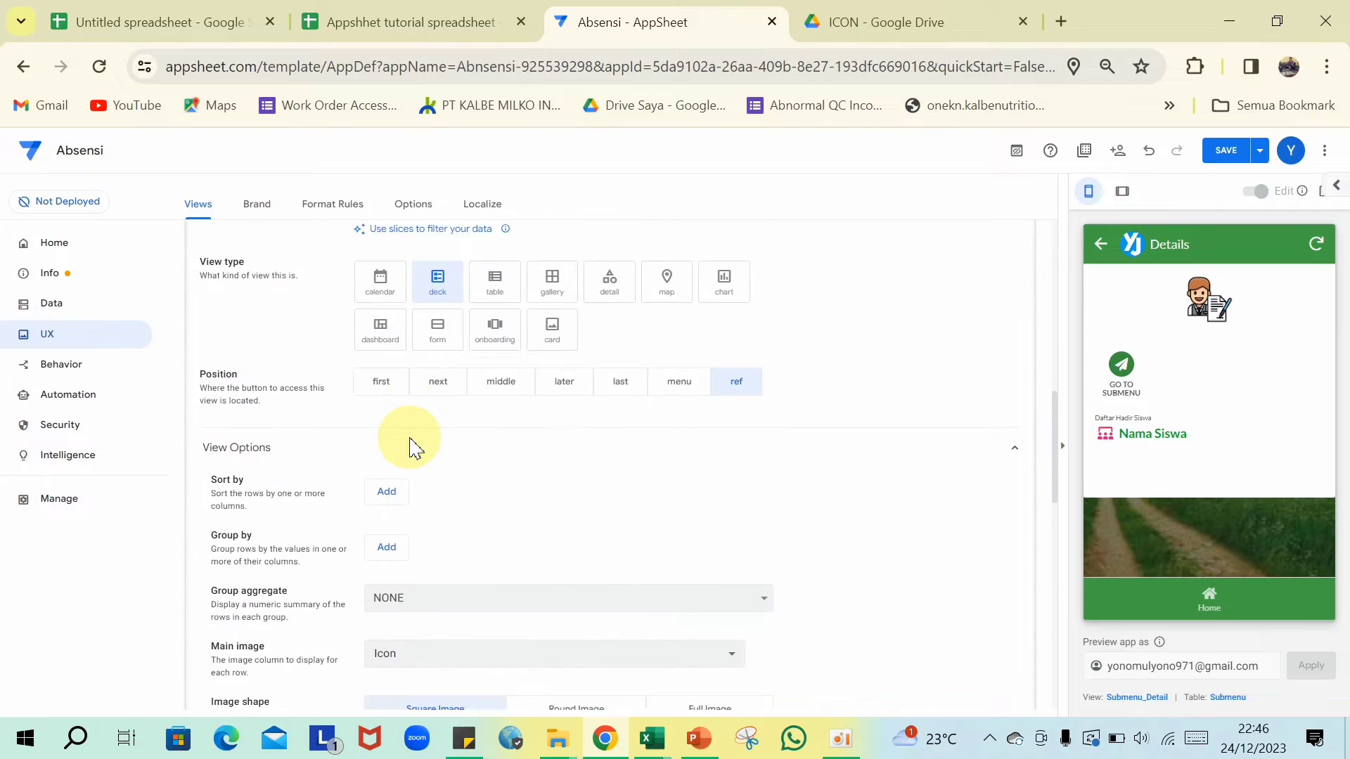
pyautogui.scroll(-3, 436, 467)
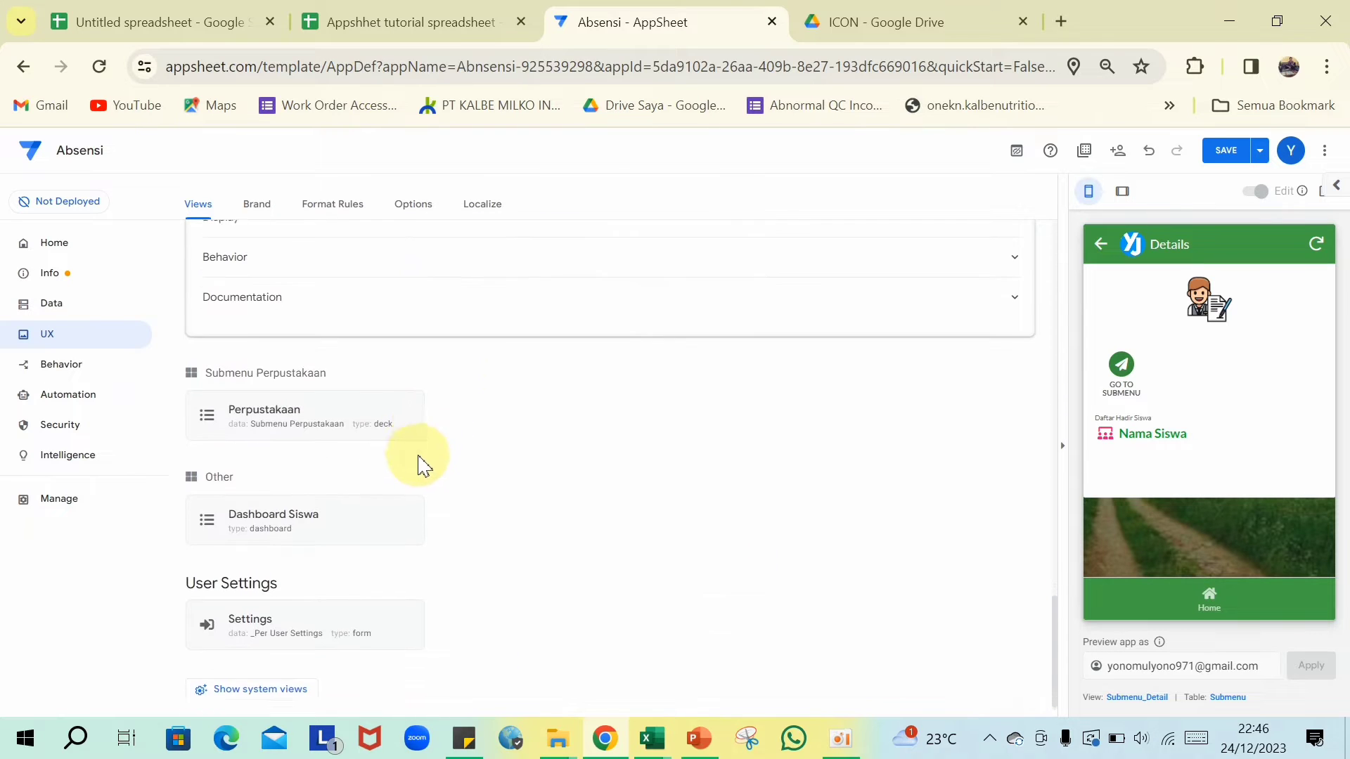
pyautogui.click(343, 401)
pyautogui.scroll(-7, 395, 449)
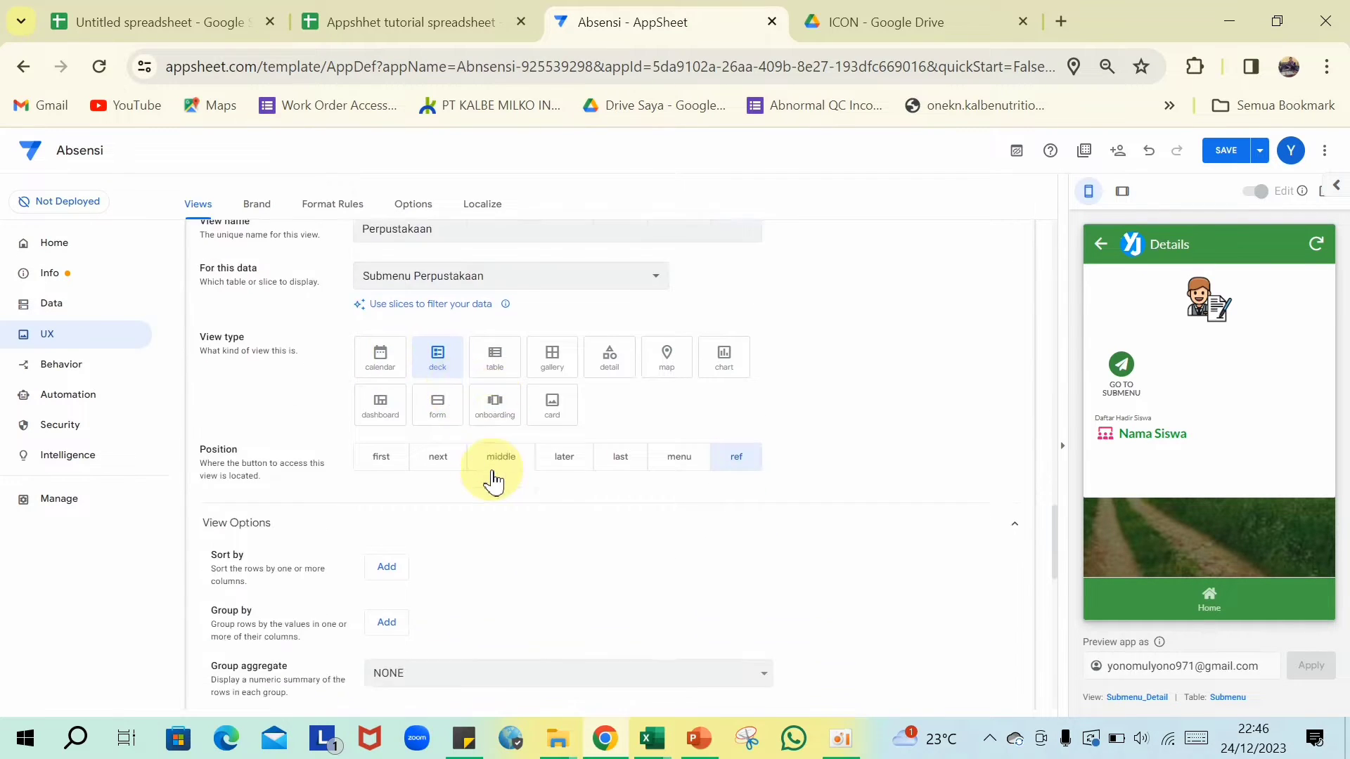
pyautogui.scroll(-6, 435, 492)
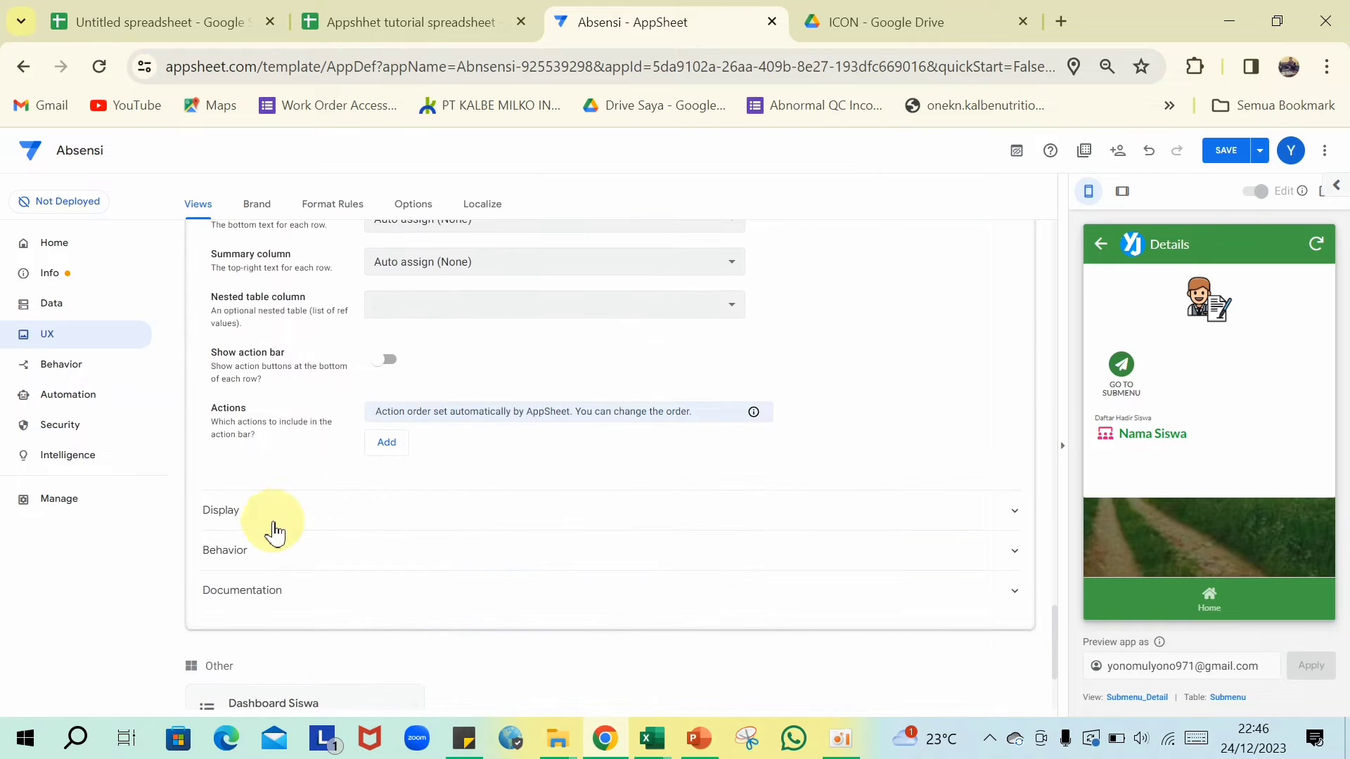
pyautogui.click(261, 556)
# - Set row selected, swipe left and swipe right events to 'go to submenu perpustakaan'
pyautogui.scroll(-2, 597, 557)
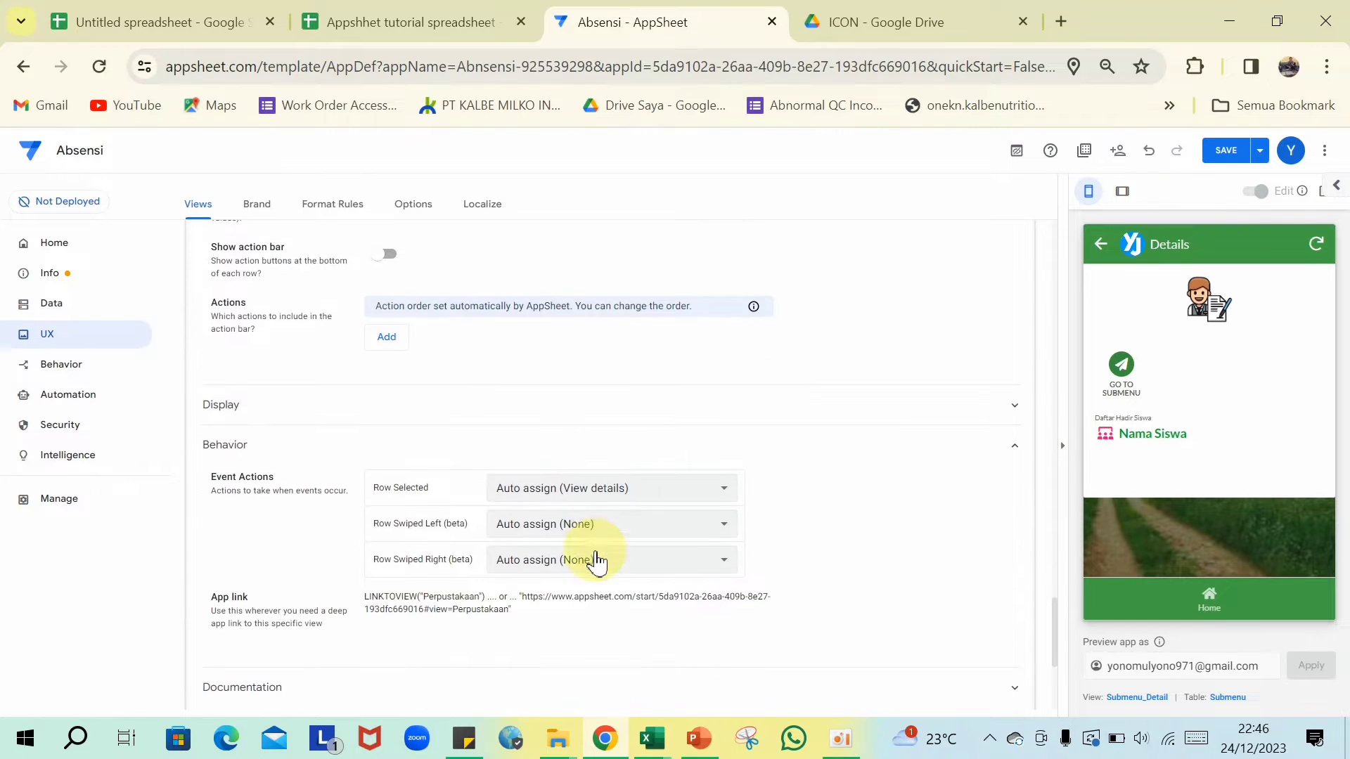
pyautogui.click(732, 493)
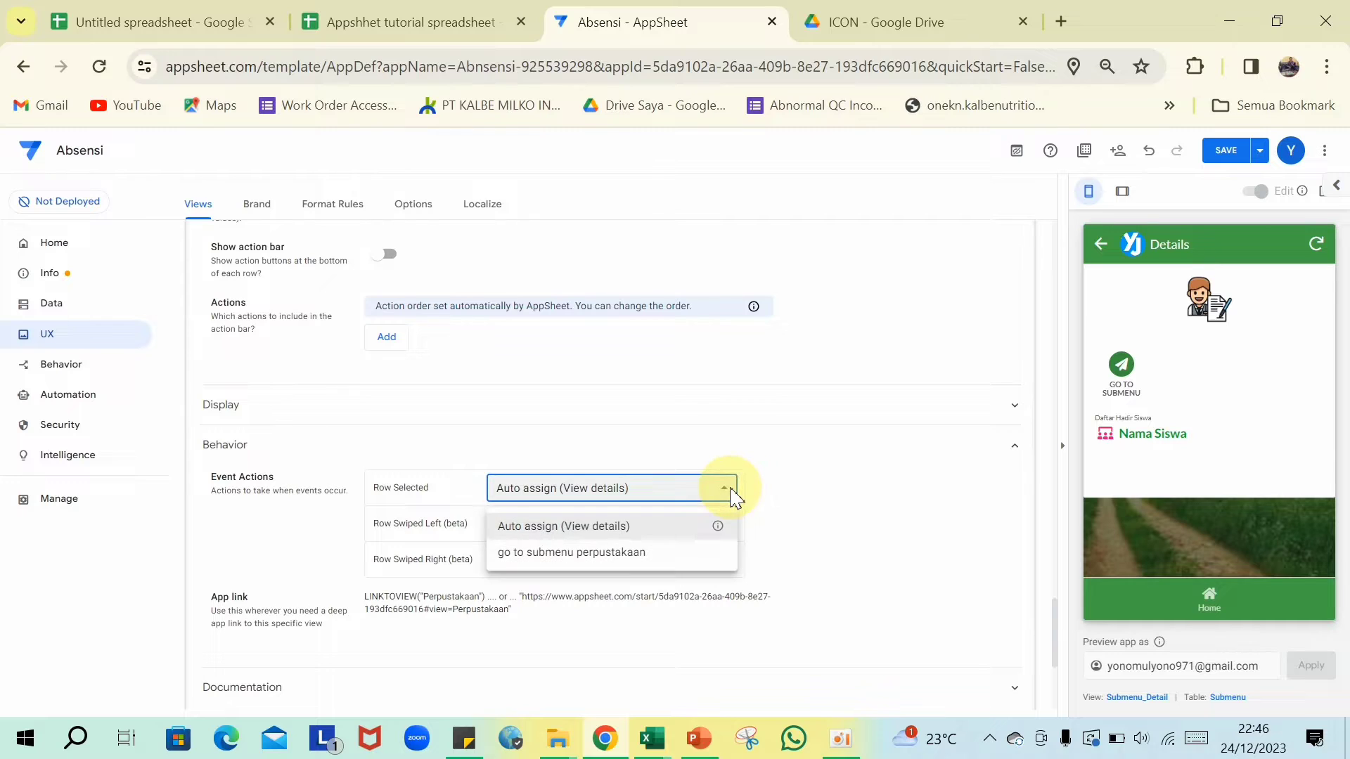
pyautogui.click(638, 553)
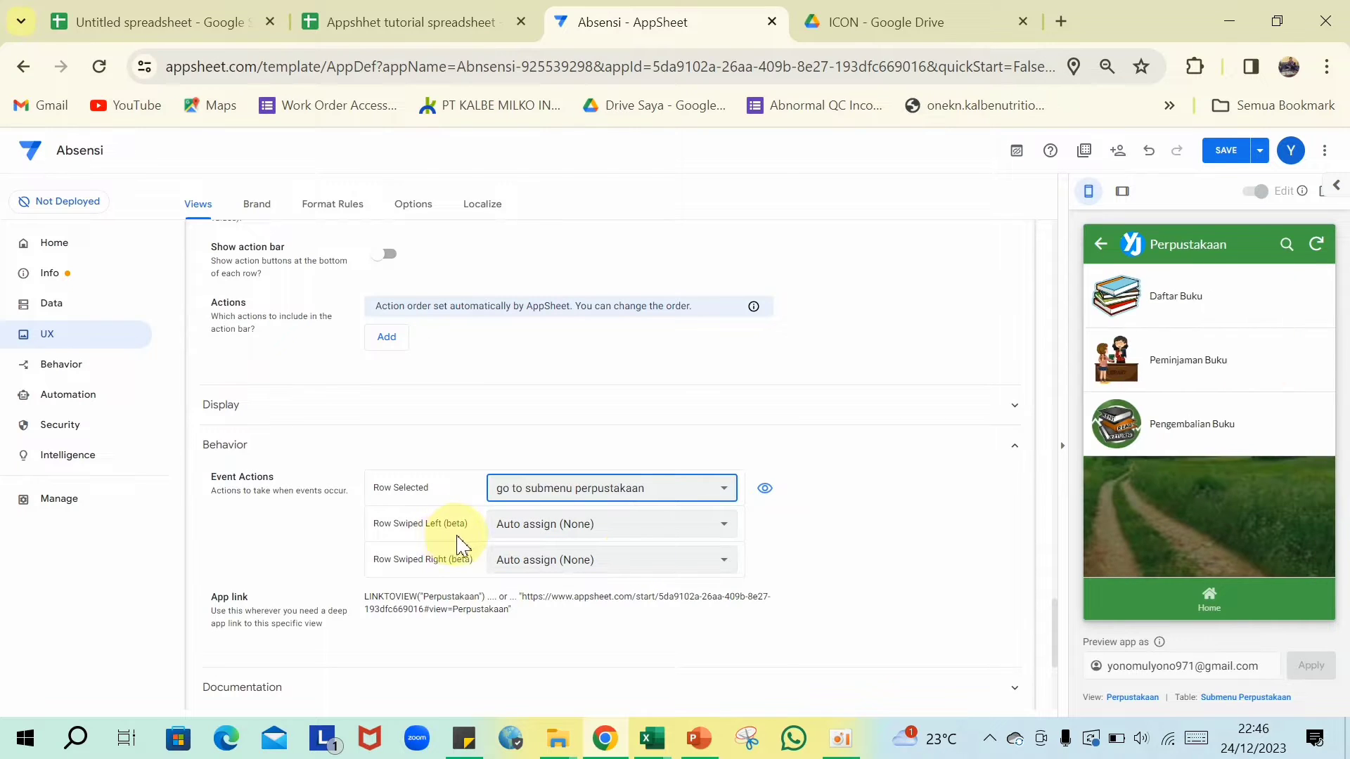
pyautogui.click(733, 525)
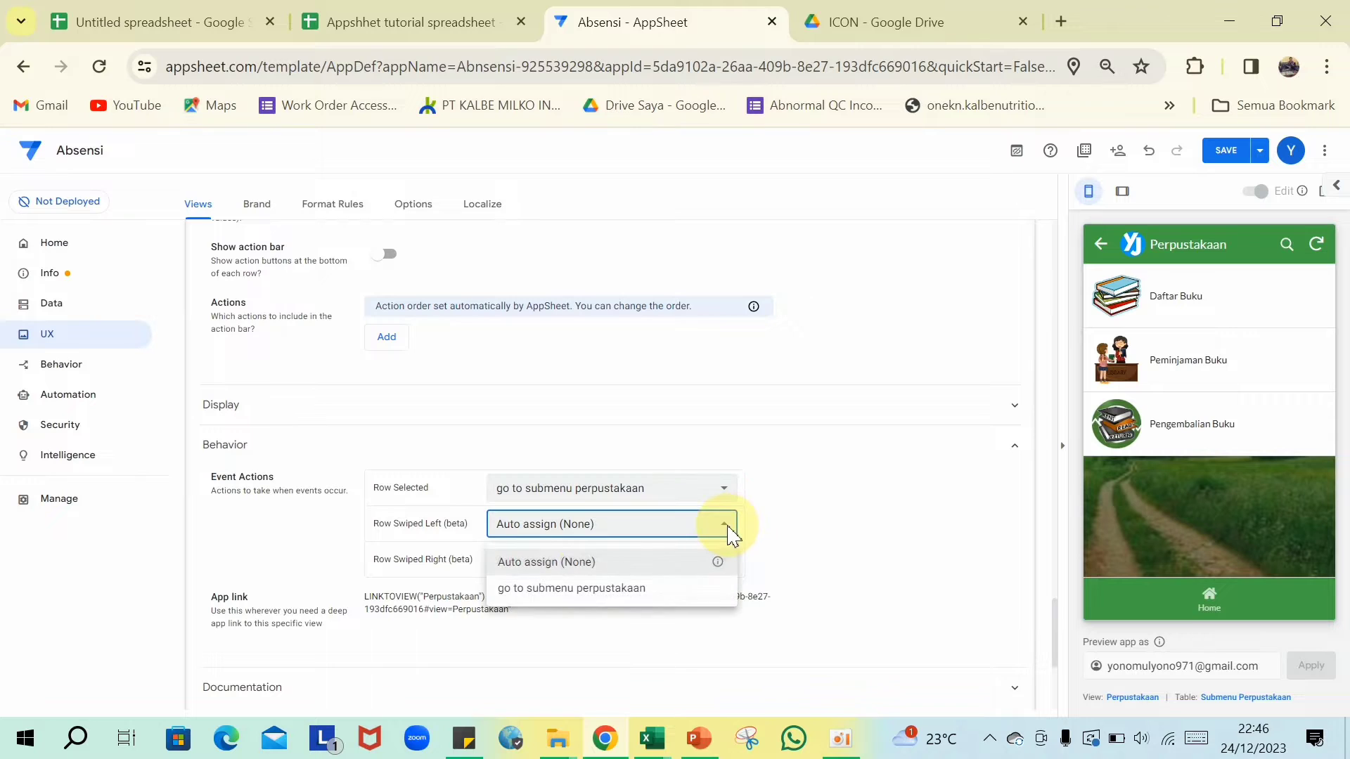
pyautogui.click(613, 604)
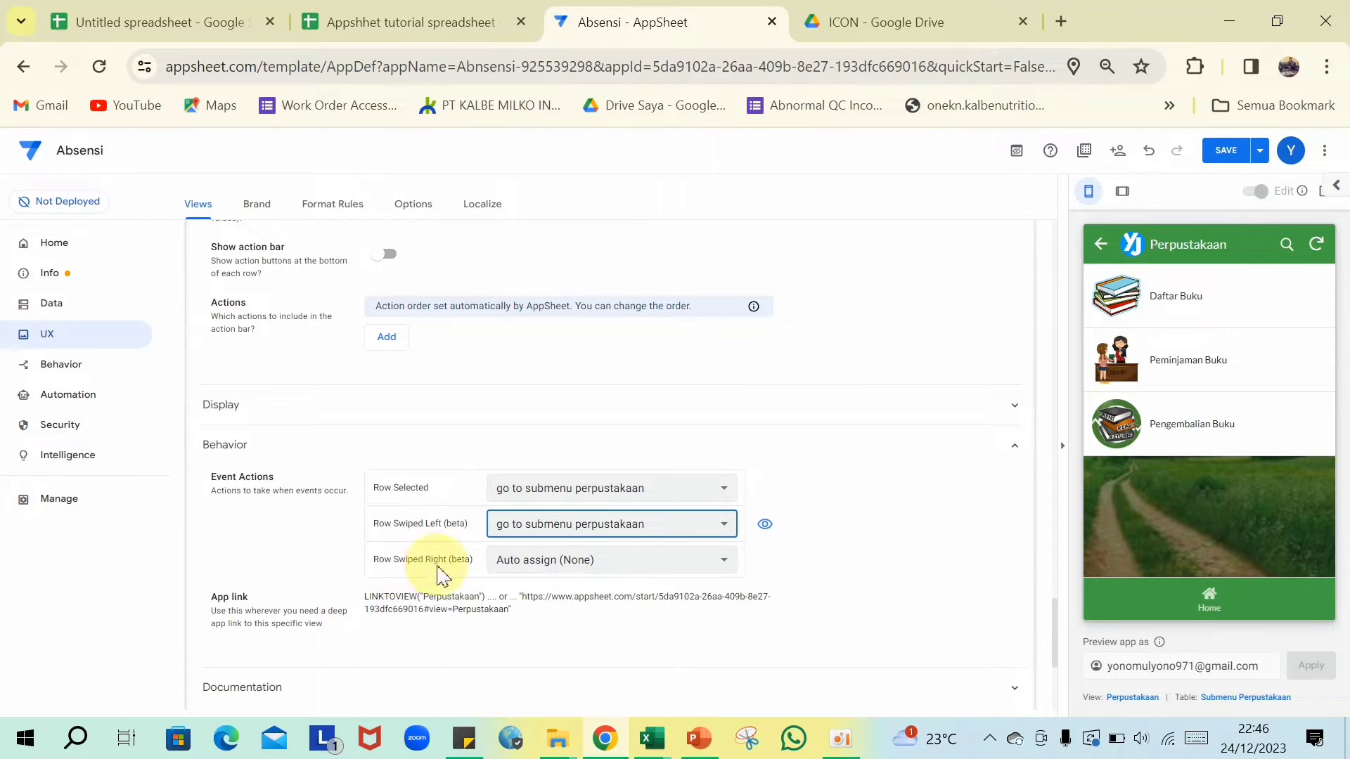
pyautogui.click(724, 562)
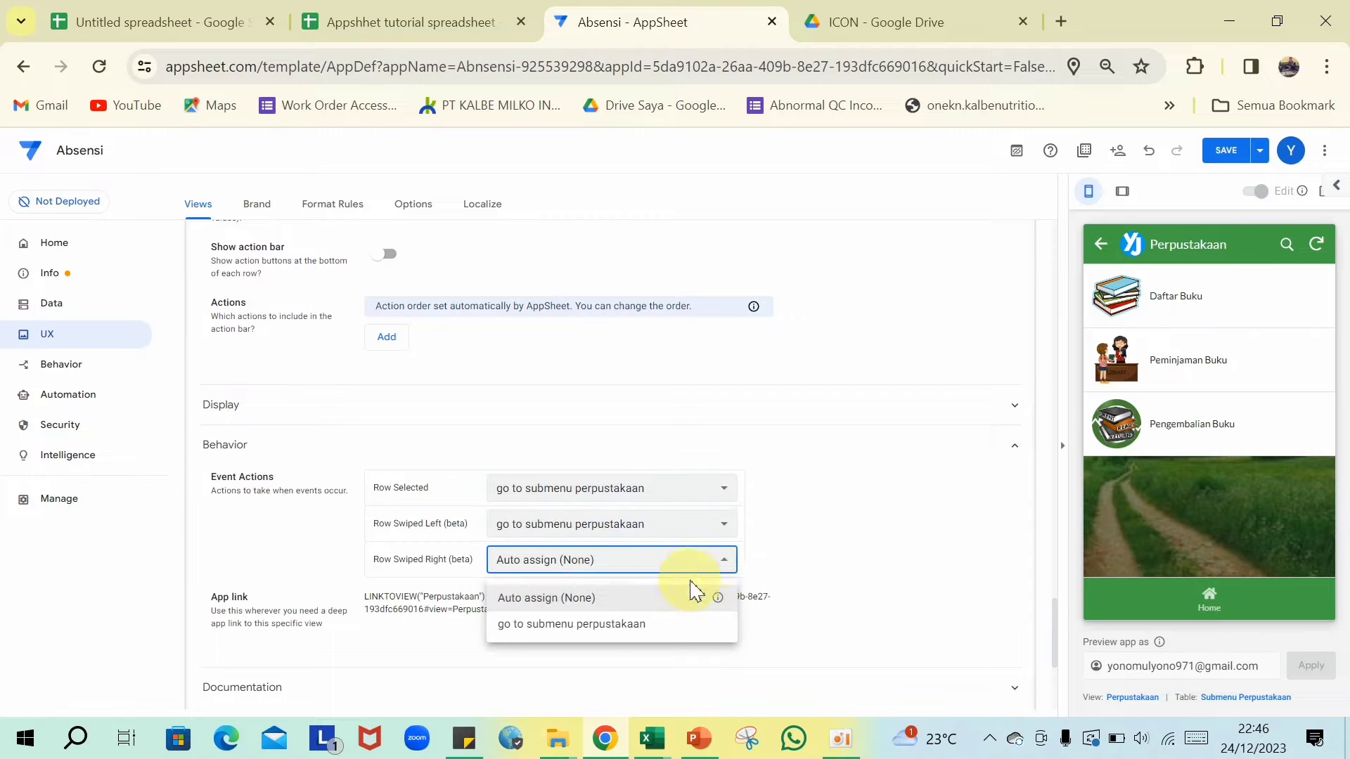
pyautogui.click(616, 628)
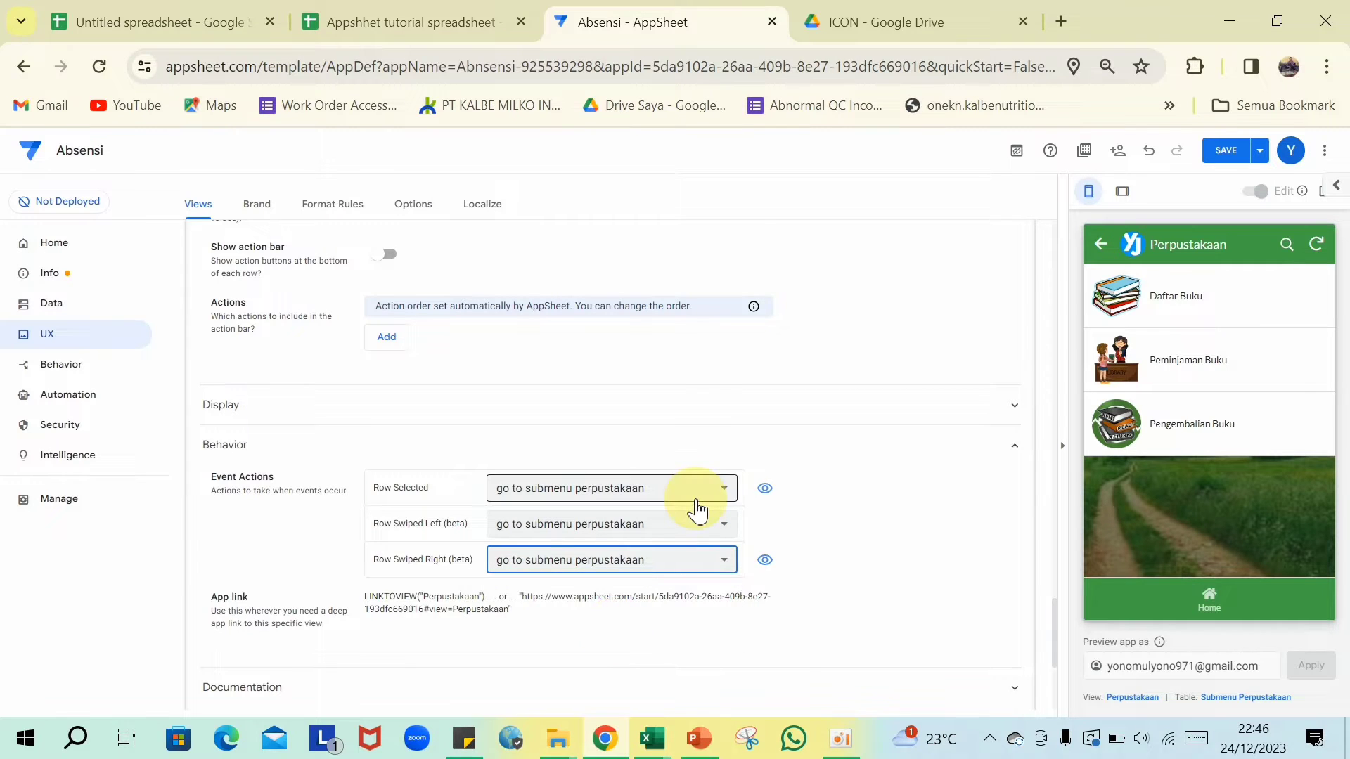
# - Collapse the view settings, save the app, and open the Data tables list
pyautogui.scroll(6, 660, 458)
pyautogui.scroll(5, 642, 415)
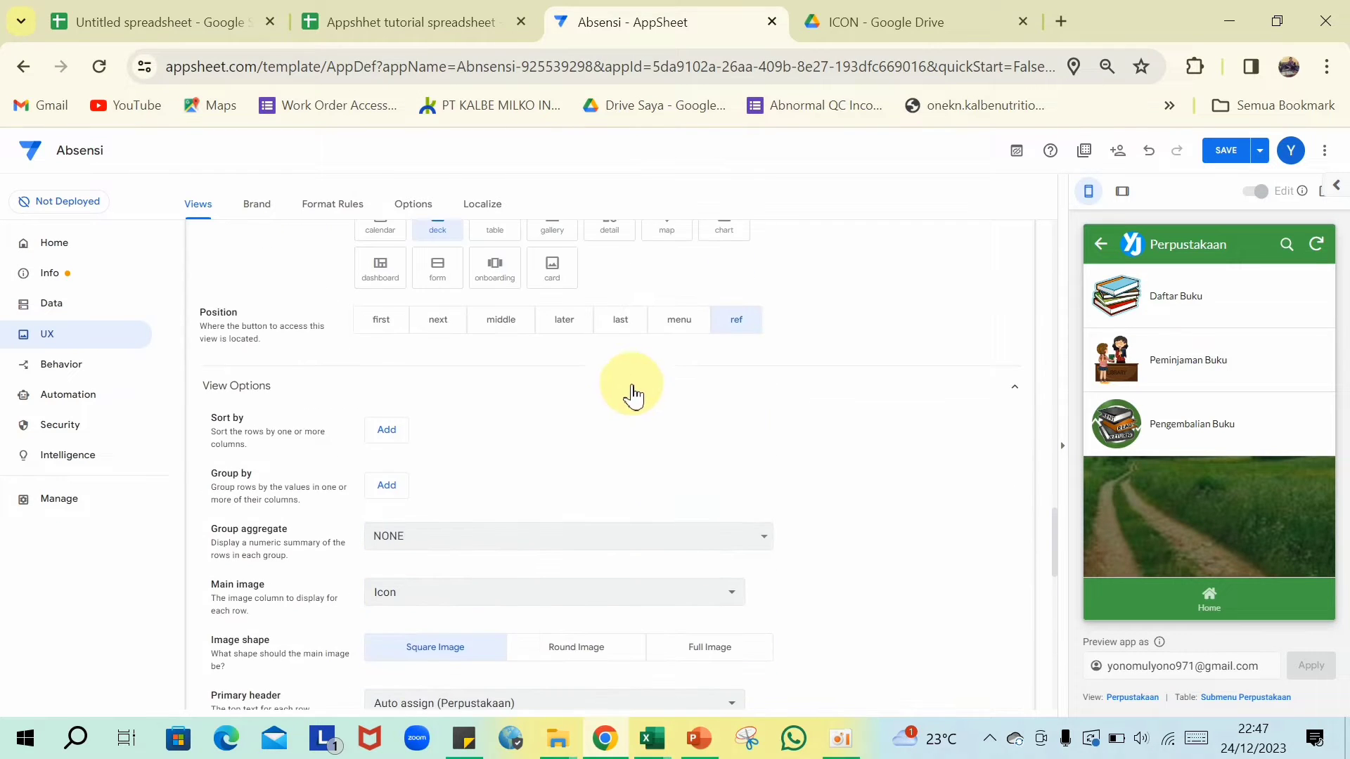
pyautogui.click(609, 257)
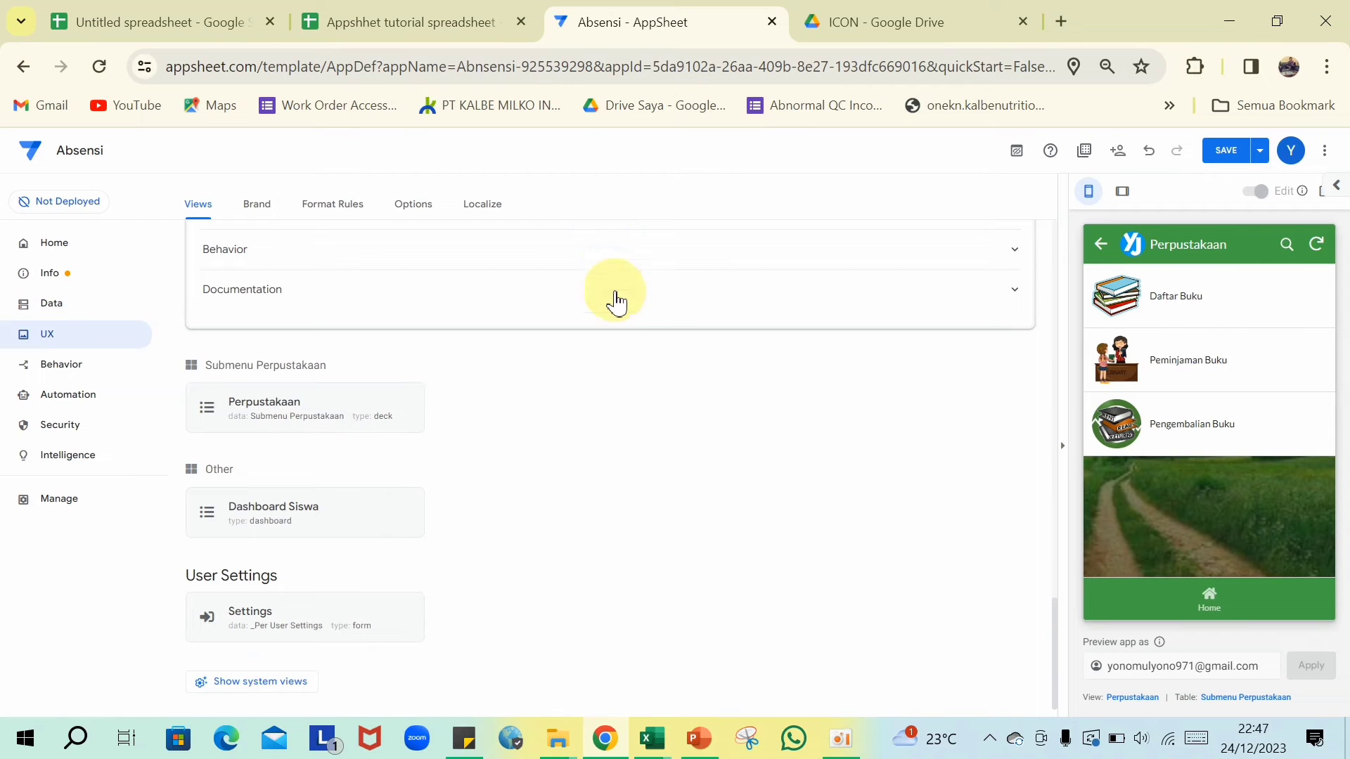
pyautogui.scroll(13, 616, 338)
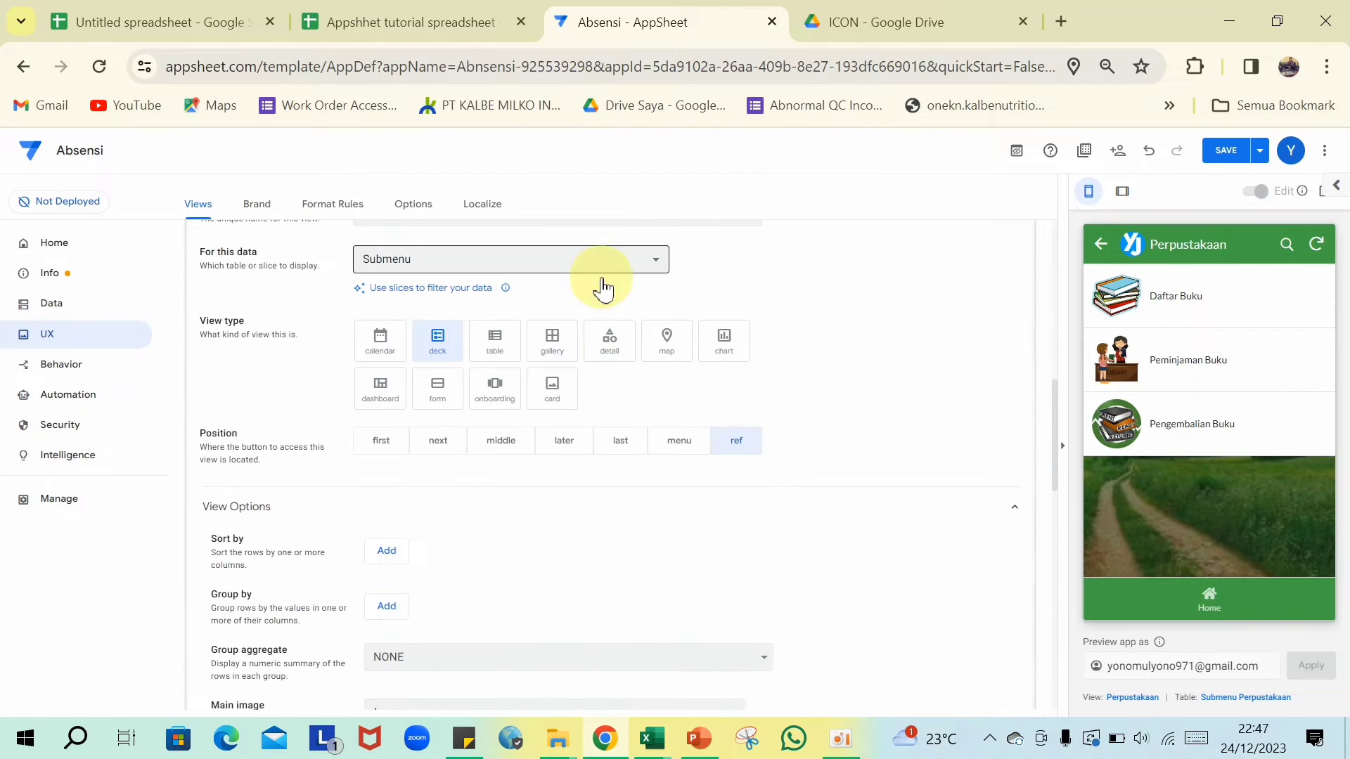
pyautogui.scroll(3, 597, 310)
pyautogui.click(562, 379)
pyautogui.scroll(7, 753, 383)
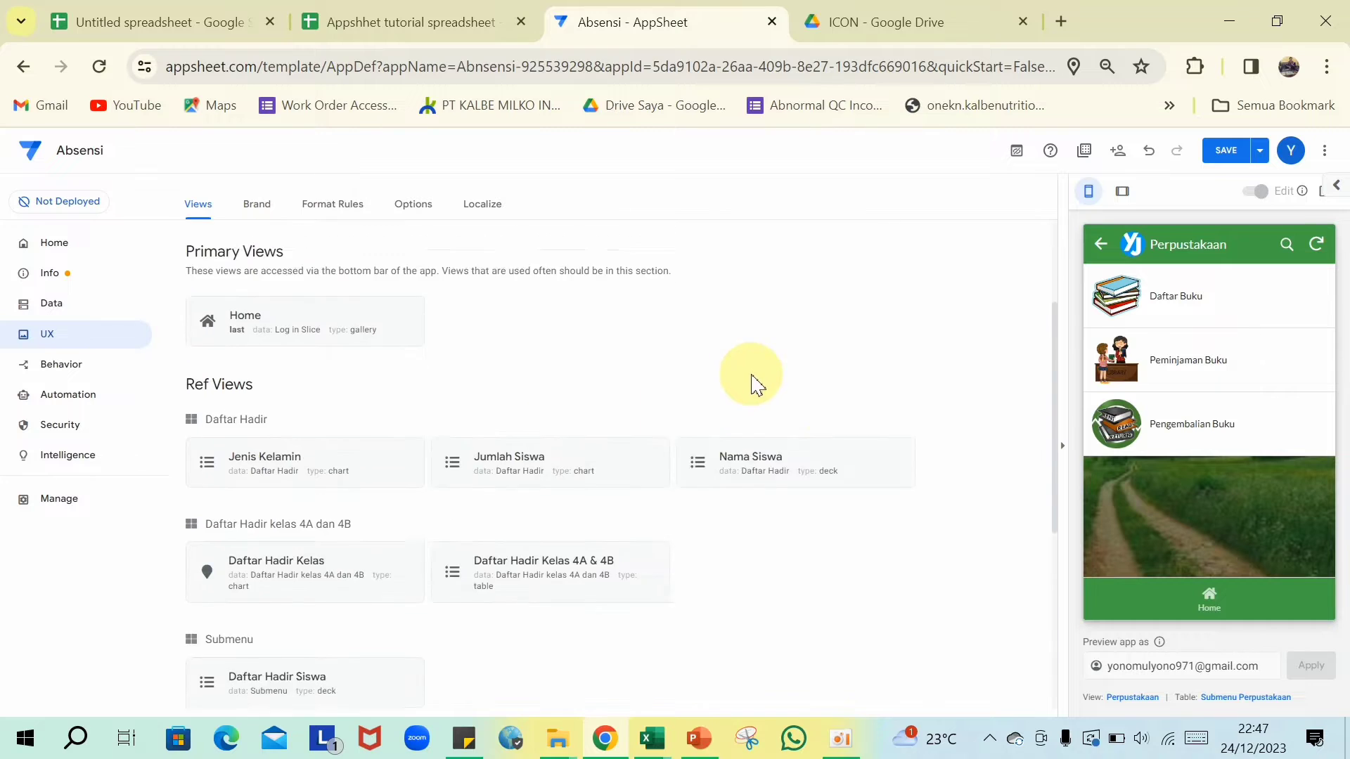
pyautogui.click(1226, 152)
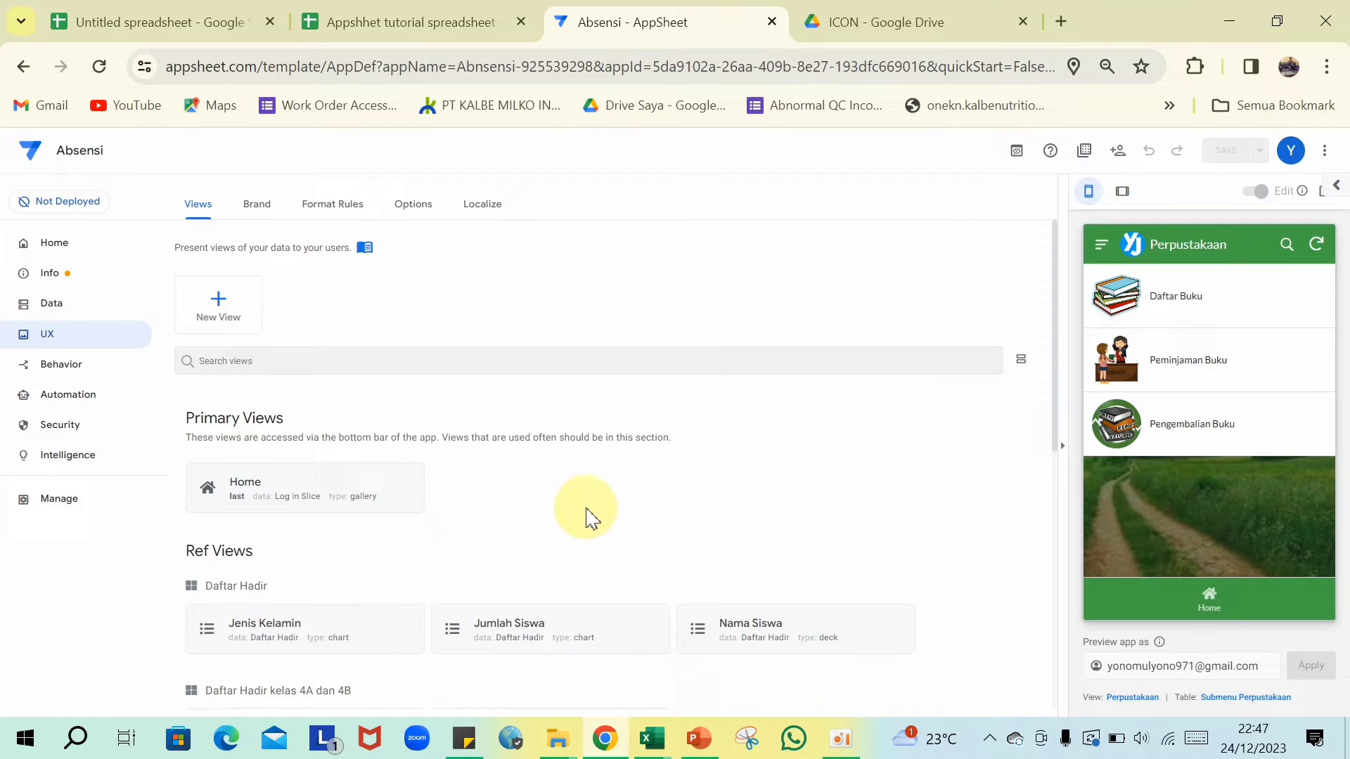
pyautogui.click(29, 308)
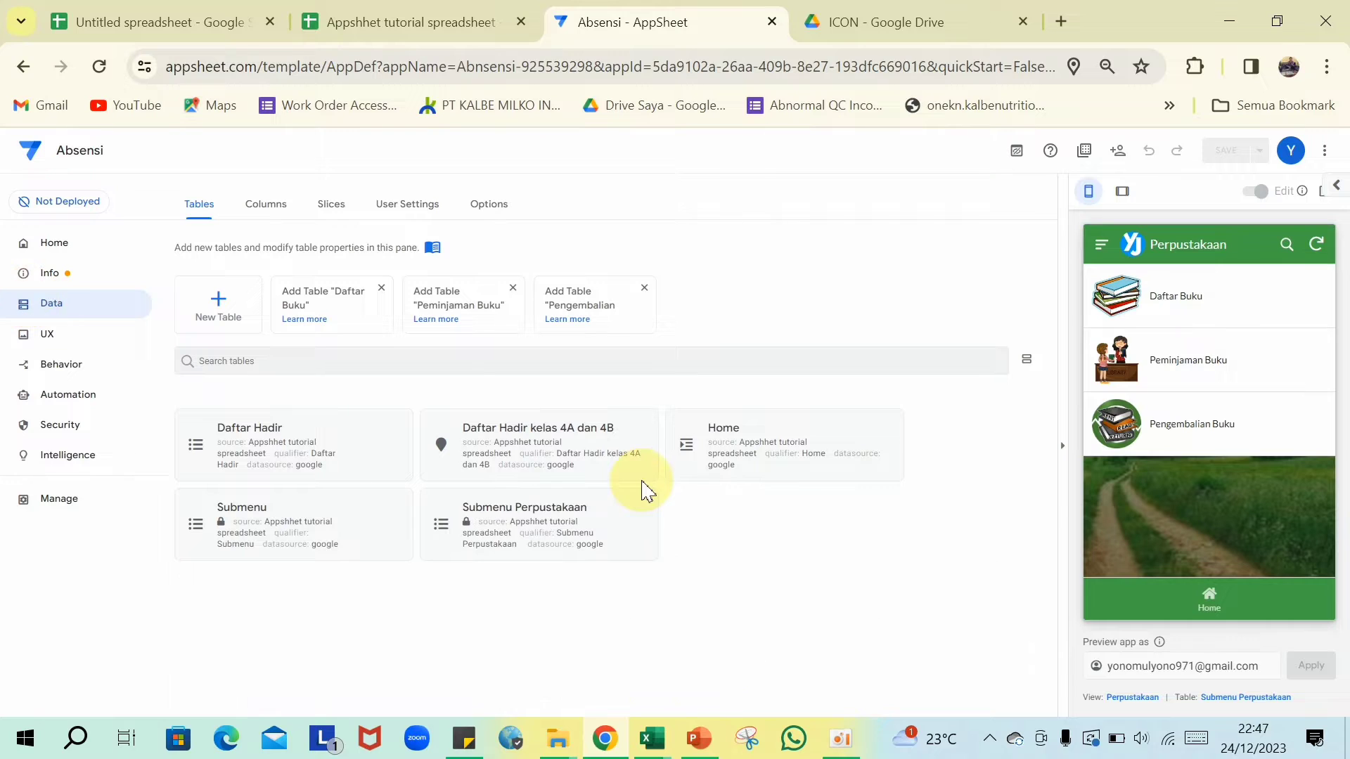
# - Add the Daftar Buku worksheet from the Appsheet tutorial spreadsheet as a table, disallowing updates and deletes
pyautogui.click(214, 298)
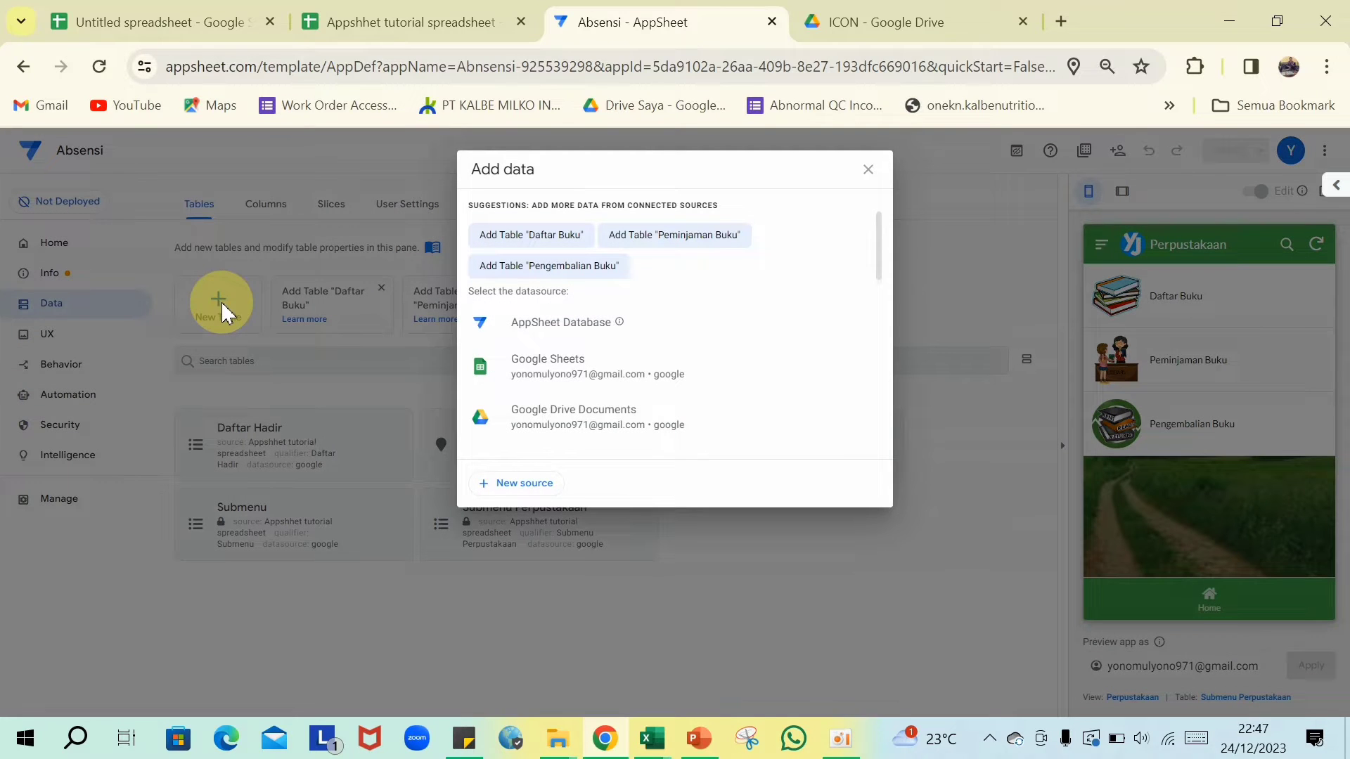
pyautogui.click(596, 362)
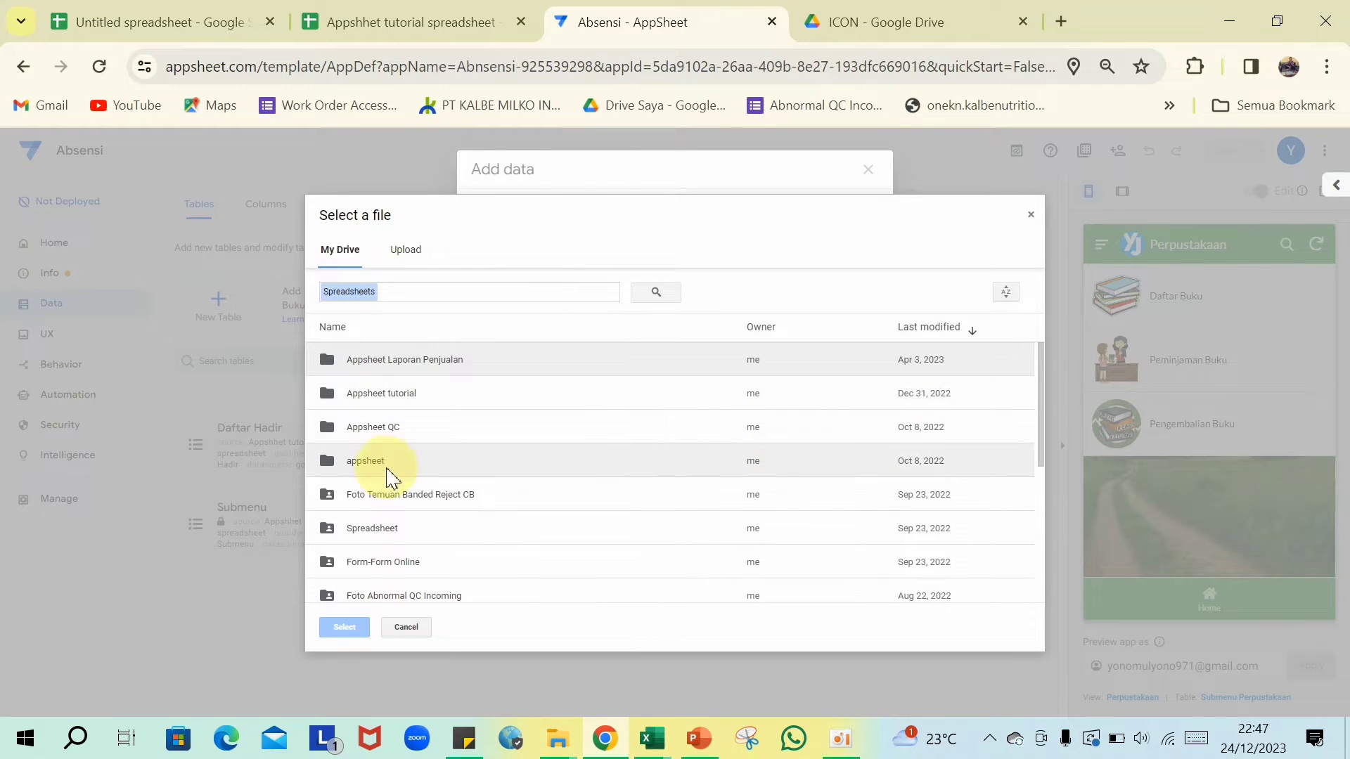
pyautogui.doubleClick(412, 397)
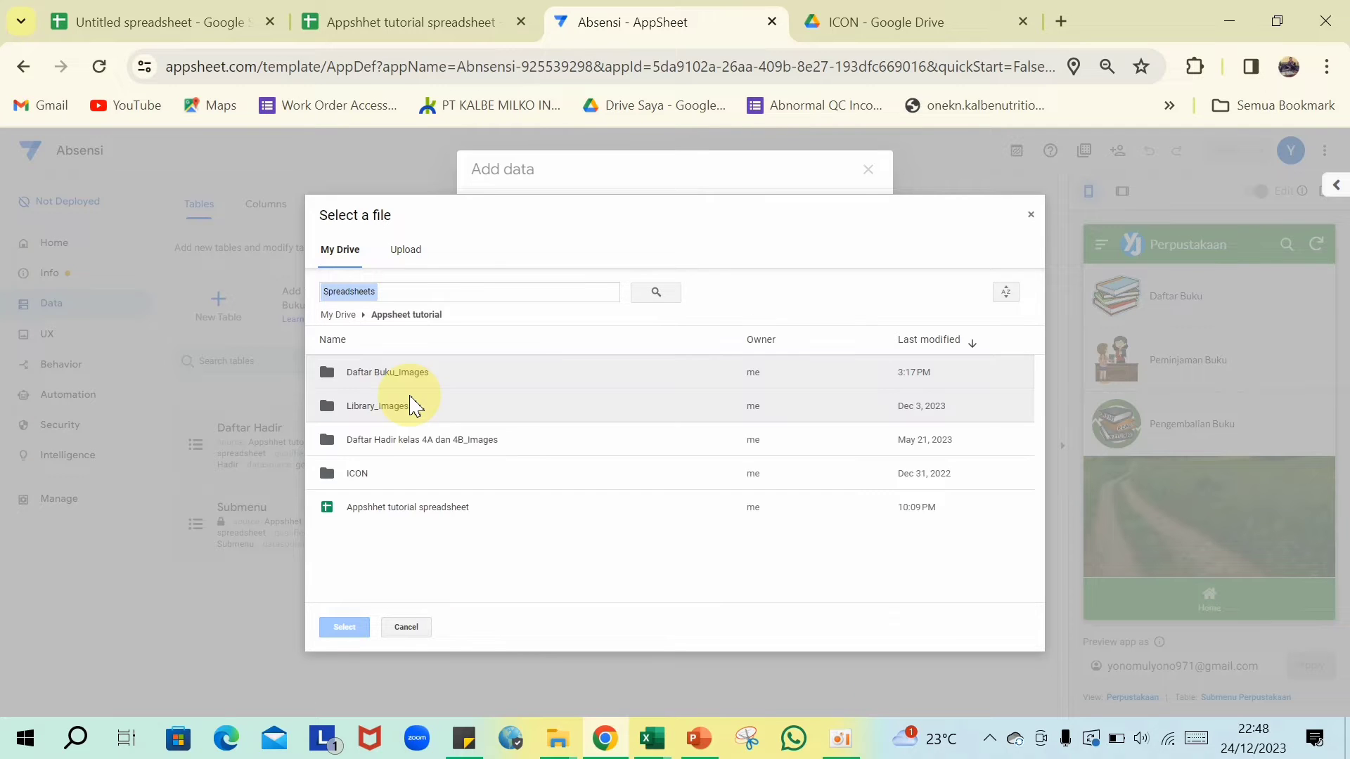
pyautogui.doubleClick(362, 511)
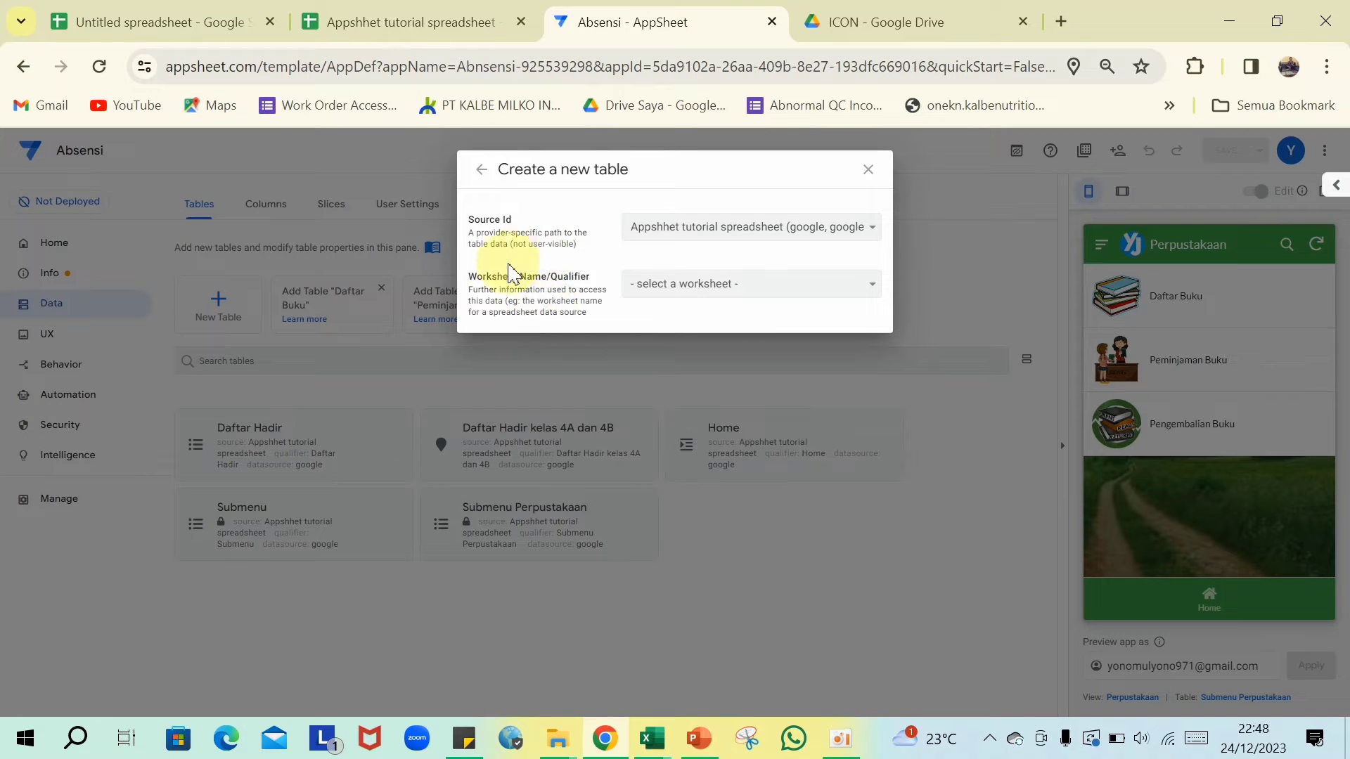
pyautogui.click(871, 285)
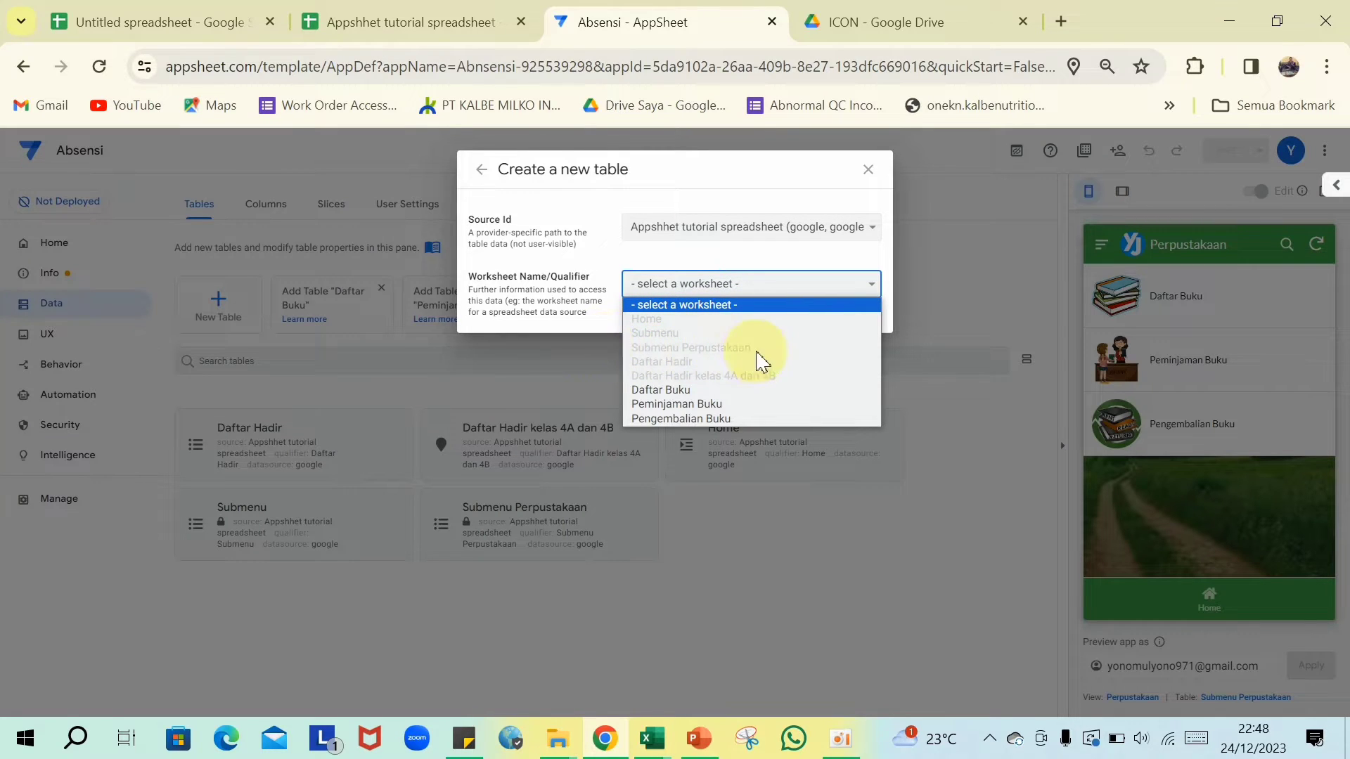
pyautogui.click(684, 391)
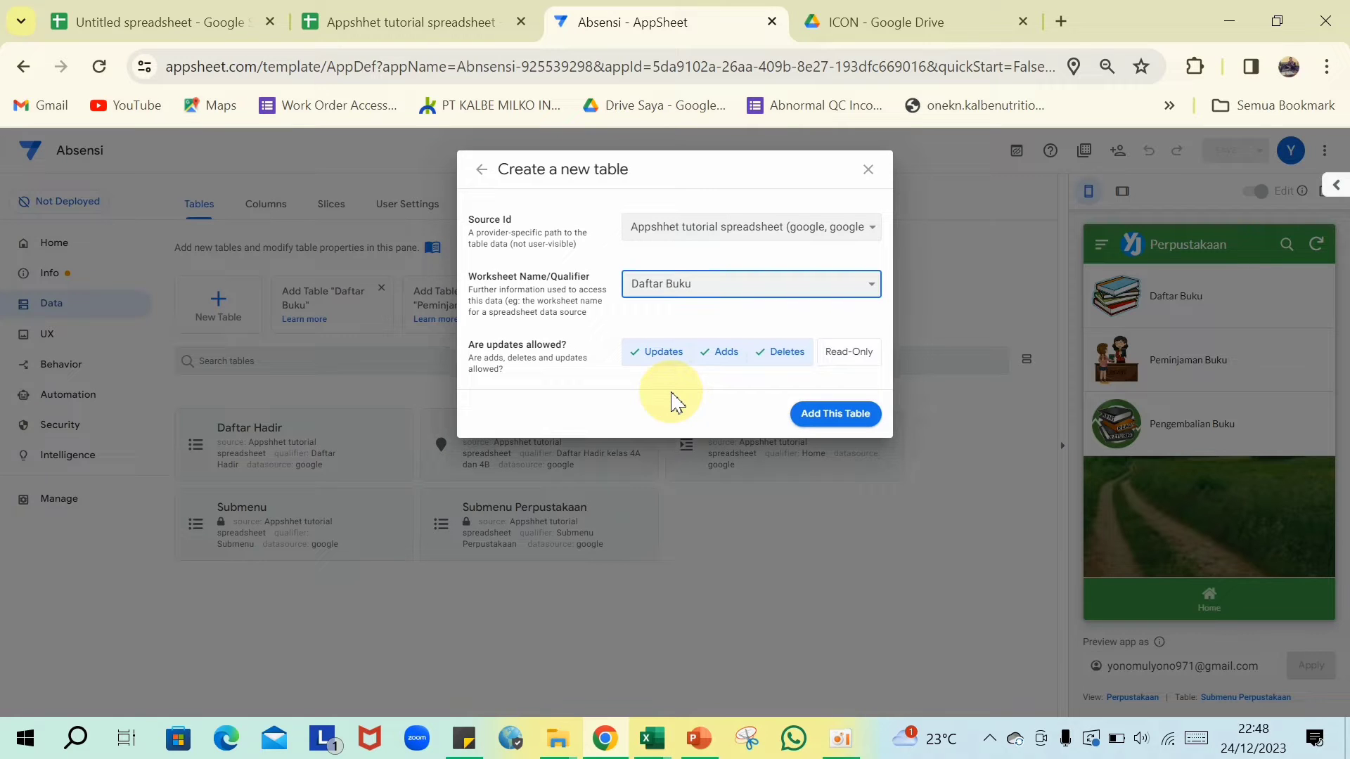
pyautogui.click(796, 367)
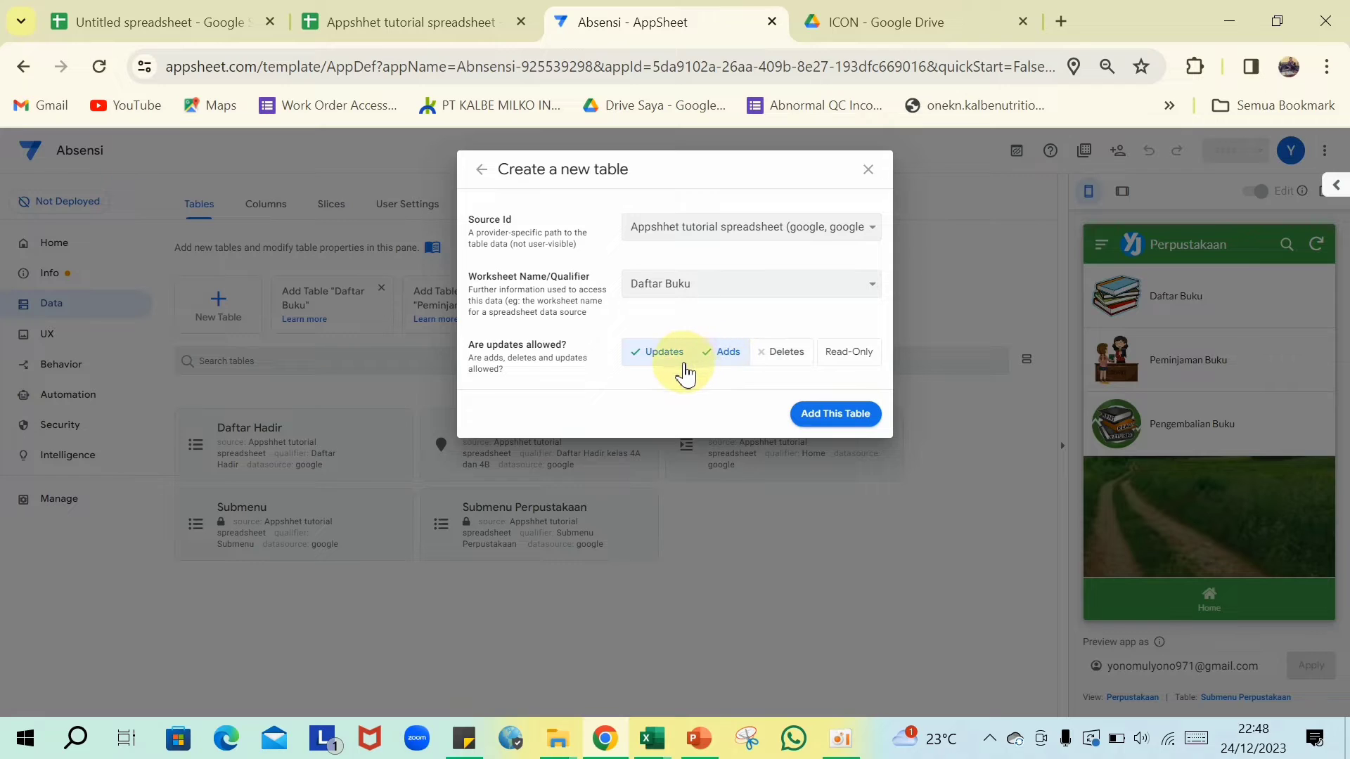
pyautogui.click(665, 353)
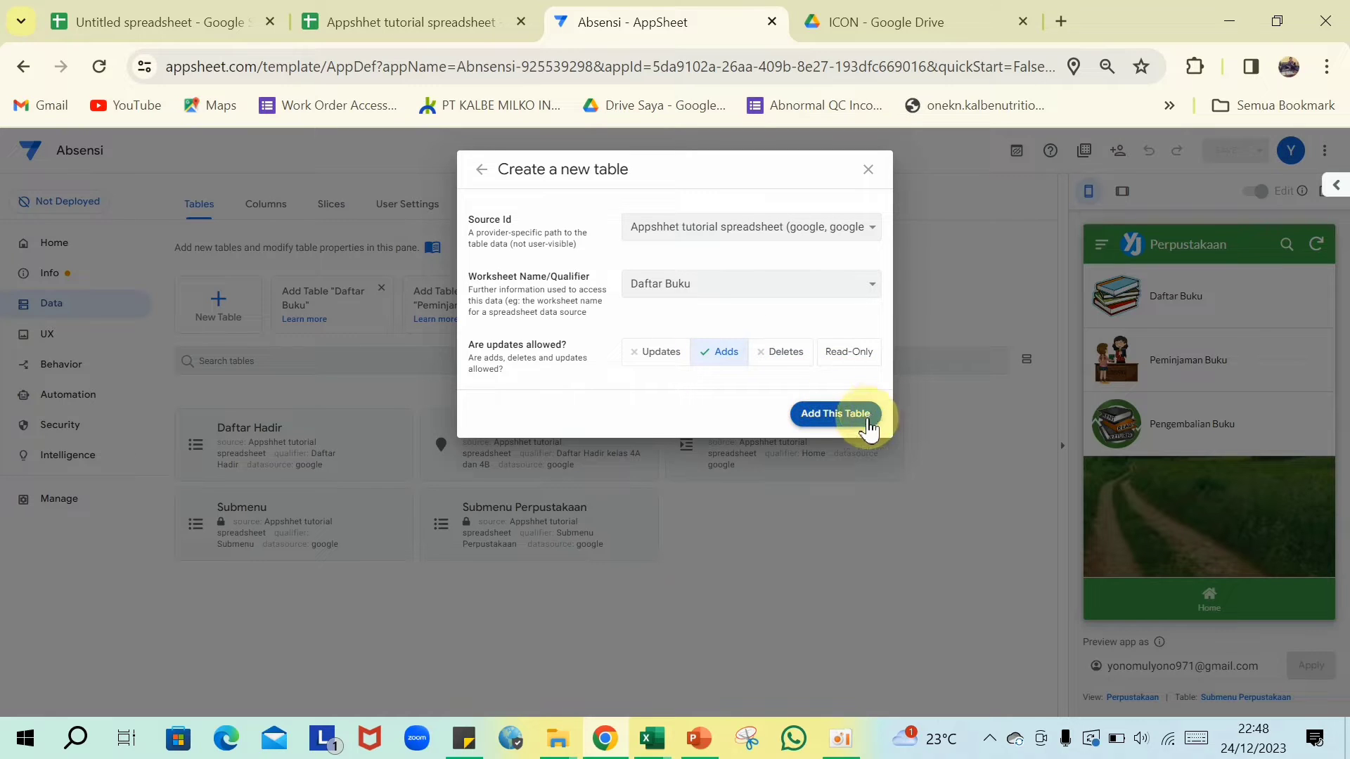
pyautogui.click(843, 426)
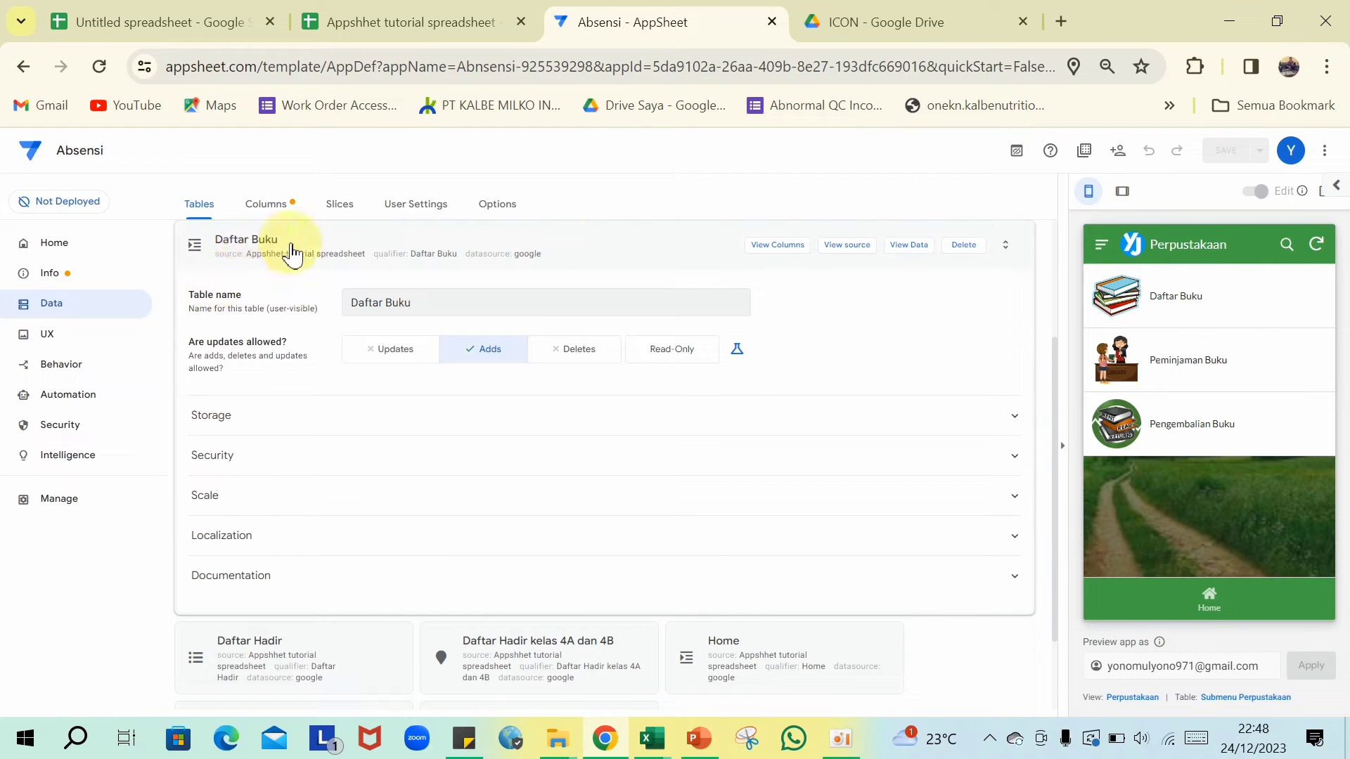
# - Change Daftar Buku's Tahun and Halaman column types to Text
pyautogui.click(771, 252)
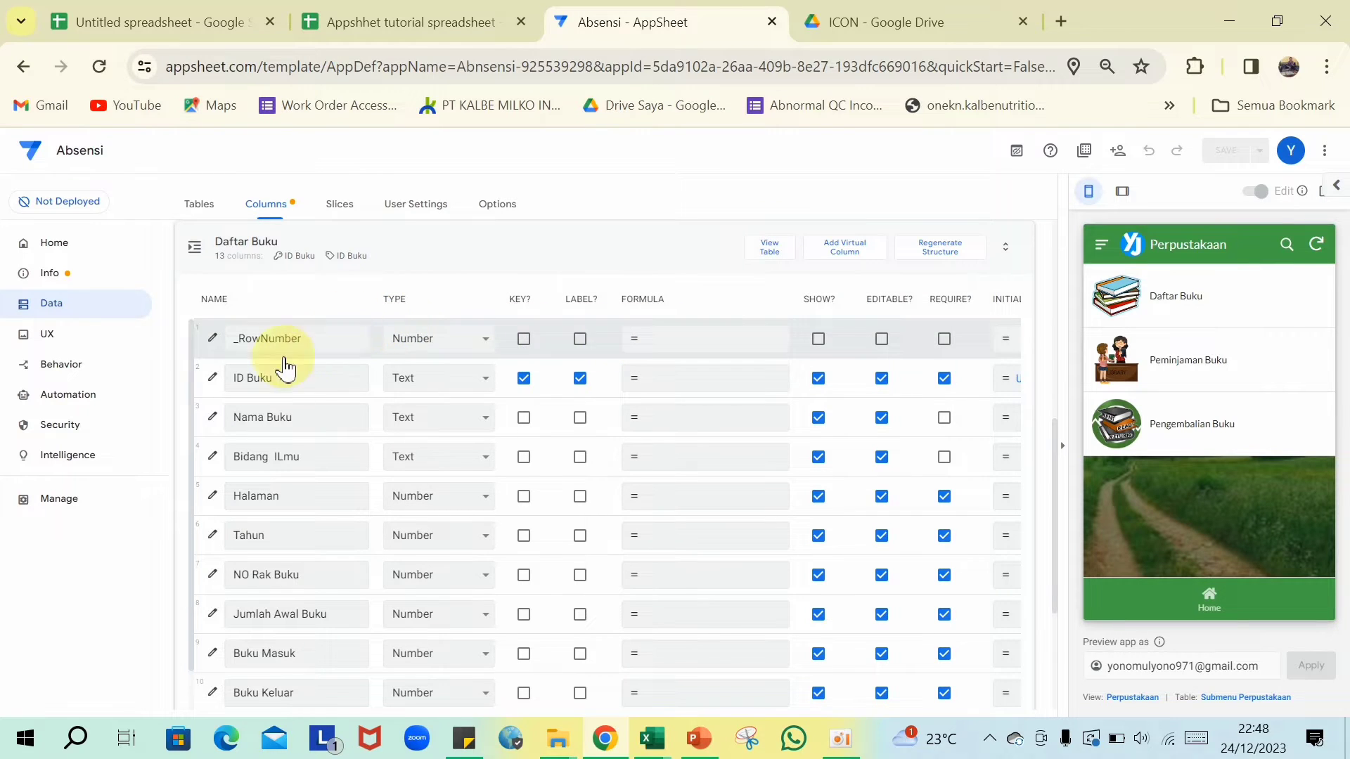
pyautogui.click(231, 377)
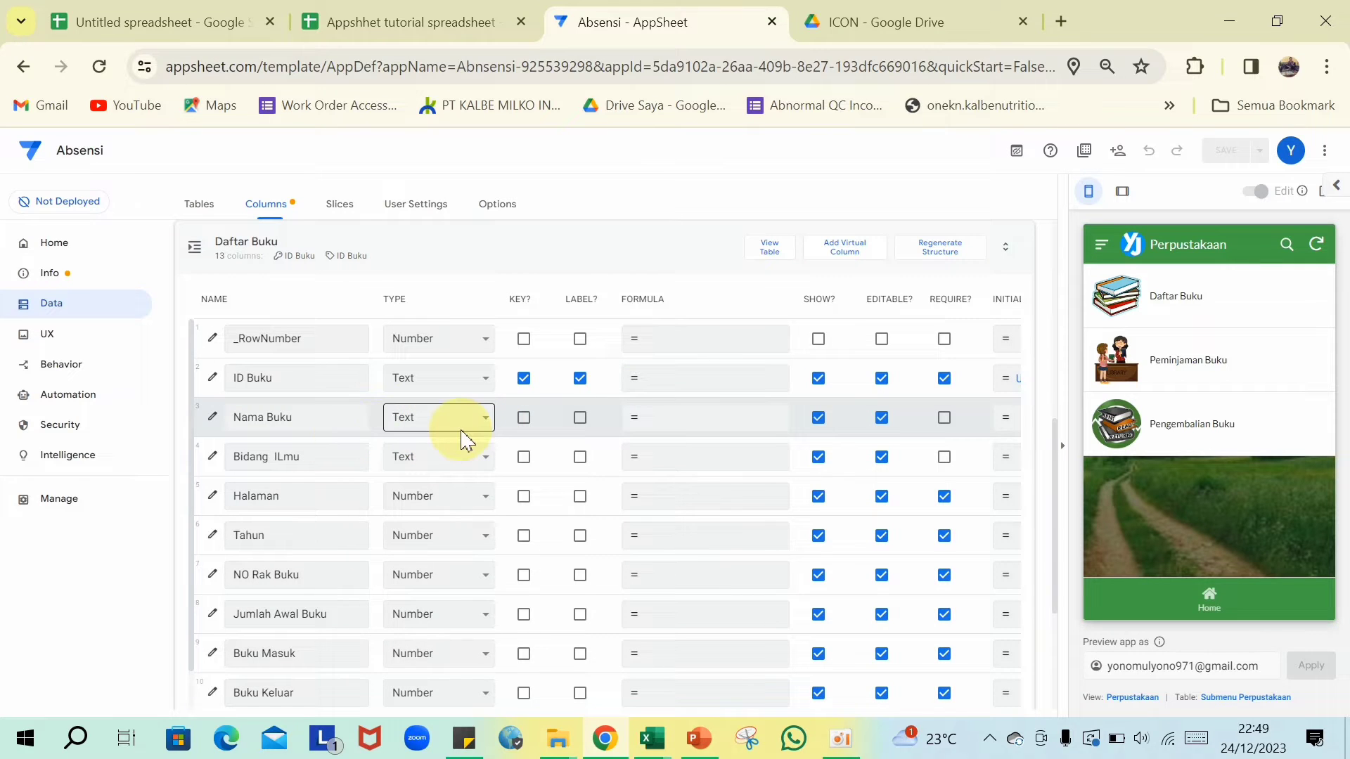
pyautogui.scroll(-2, 461, 440)
pyautogui.scroll(2, 464, 436)
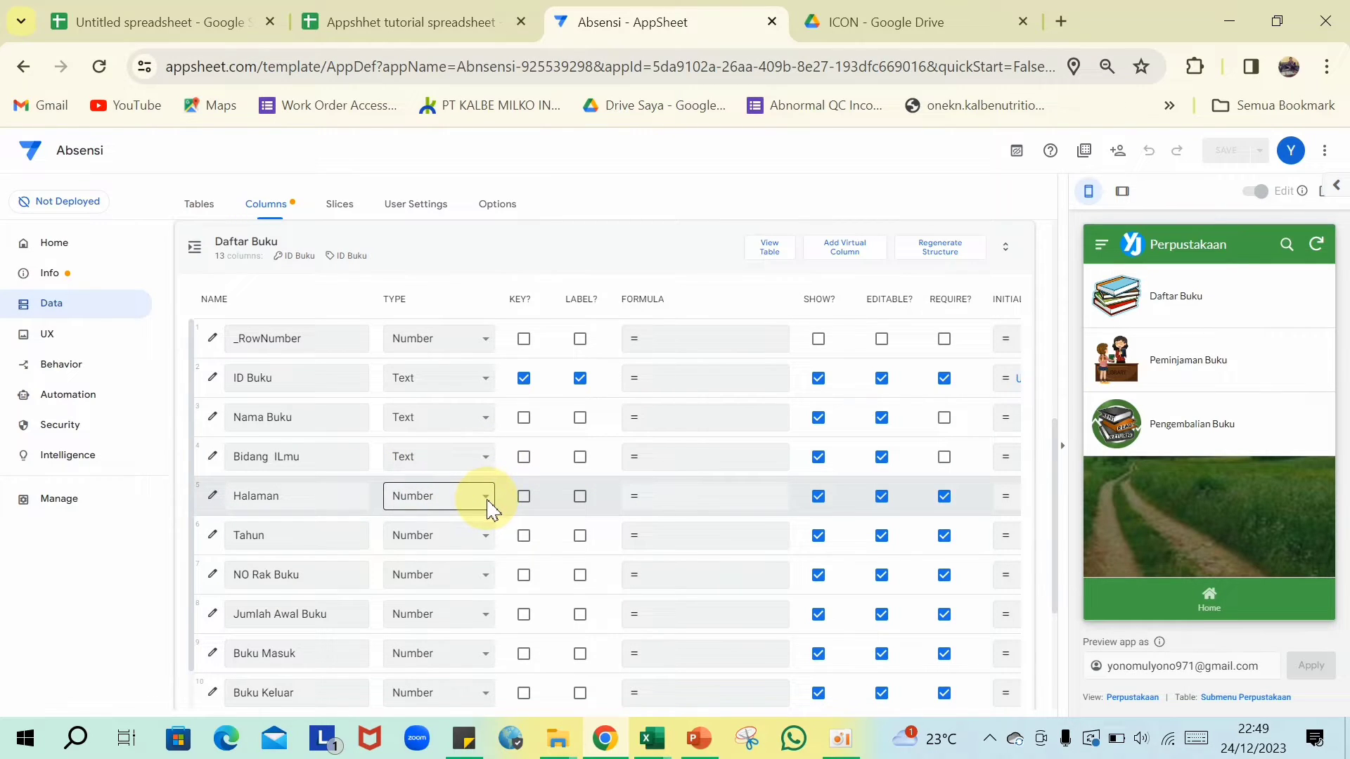
pyautogui.click(490, 538)
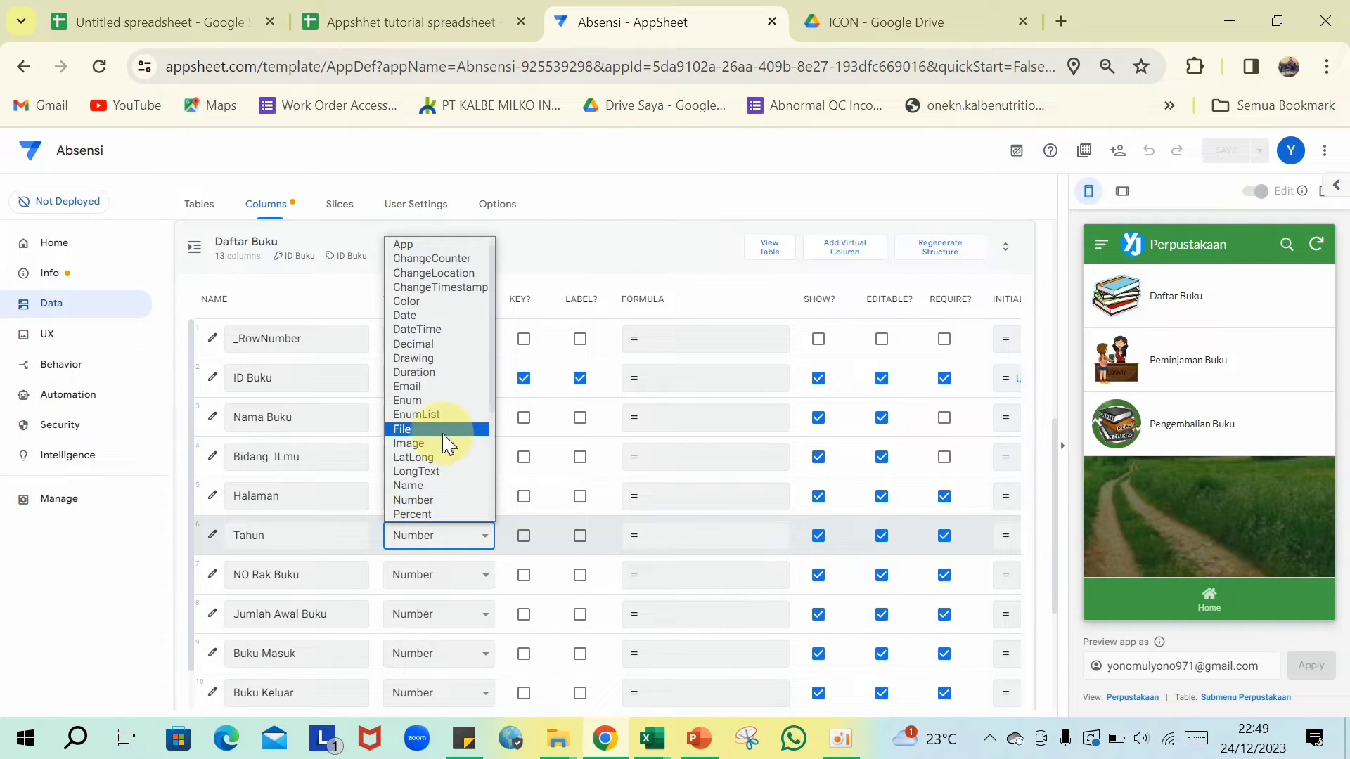
pyautogui.click(426, 472)
pyautogui.click(483, 496)
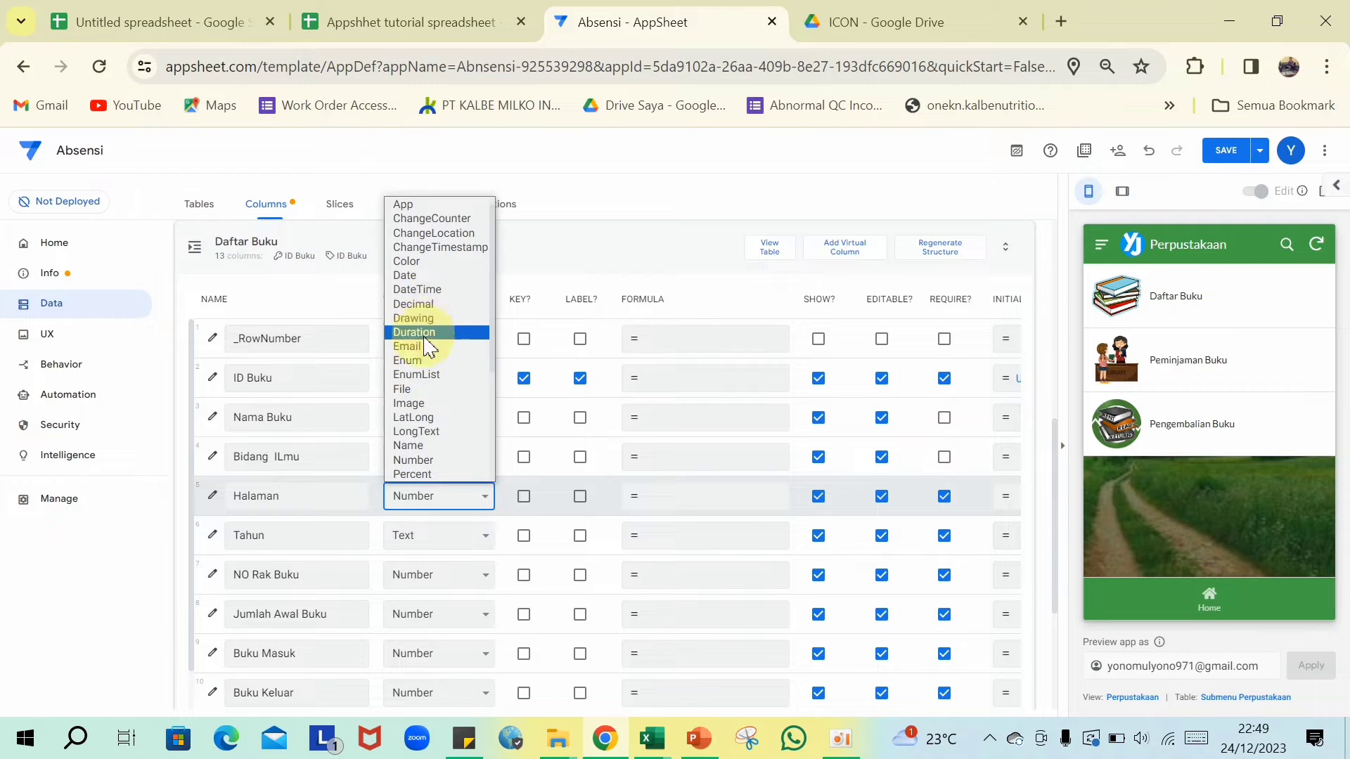
pyautogui.scroll(-3, 422, 366)
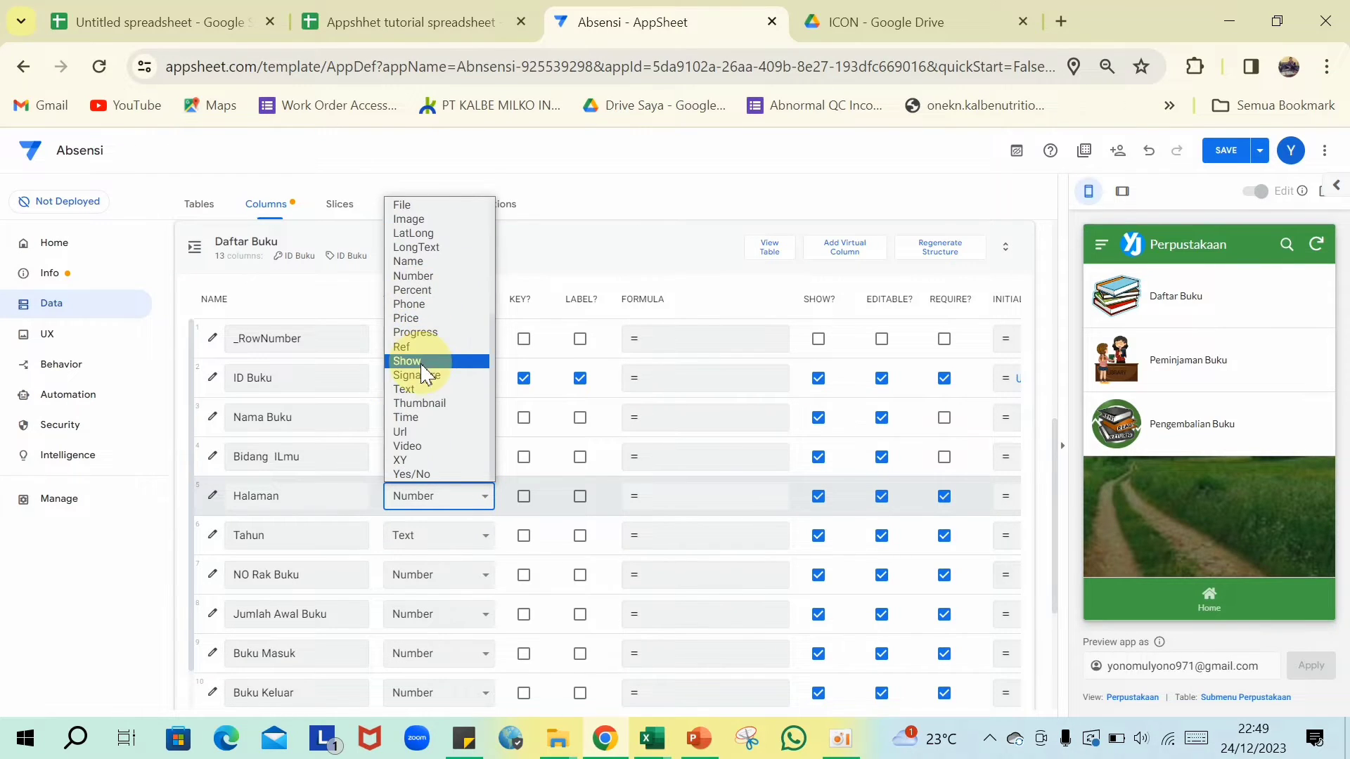
pyautogui.click(407, 389)
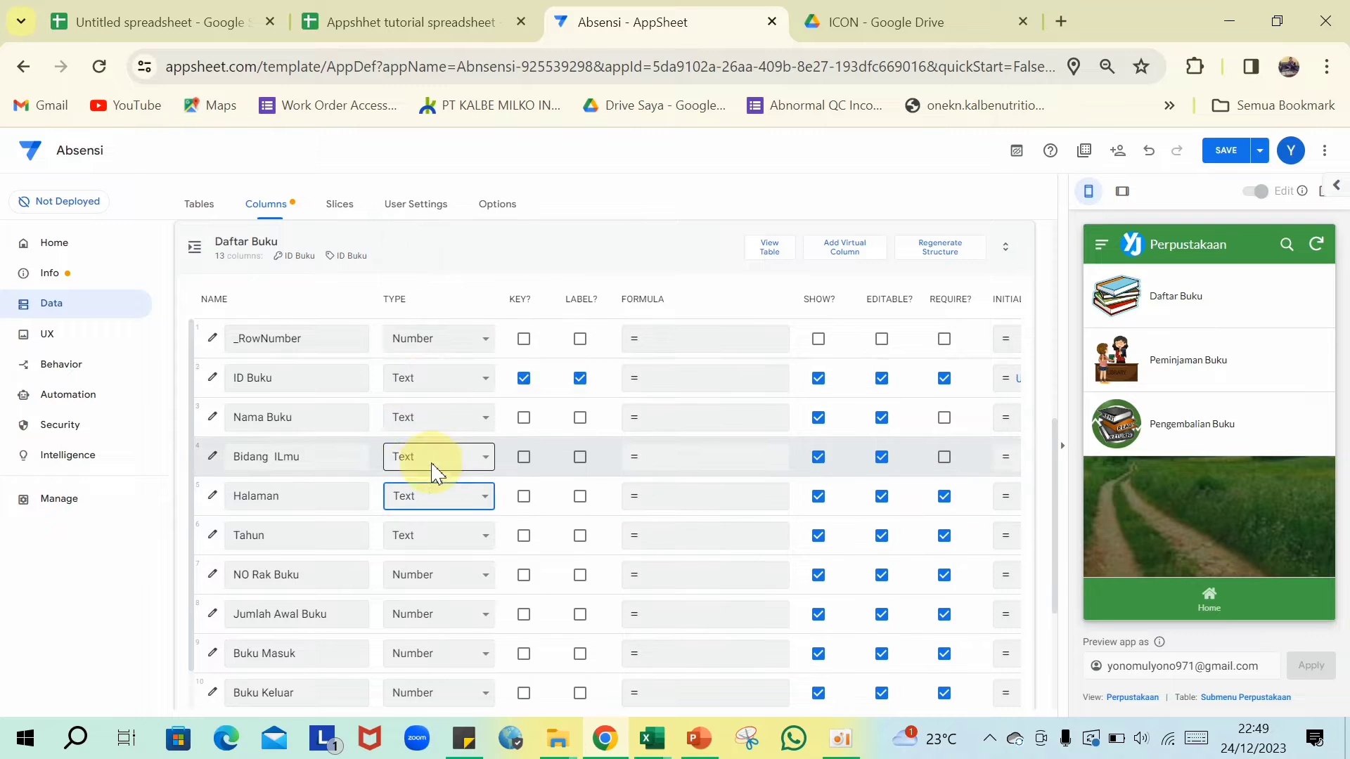
# - Make Foto Buku a Thumbnail column and Cover a Show column
pyautogui.scroll(-1, 433, 474)
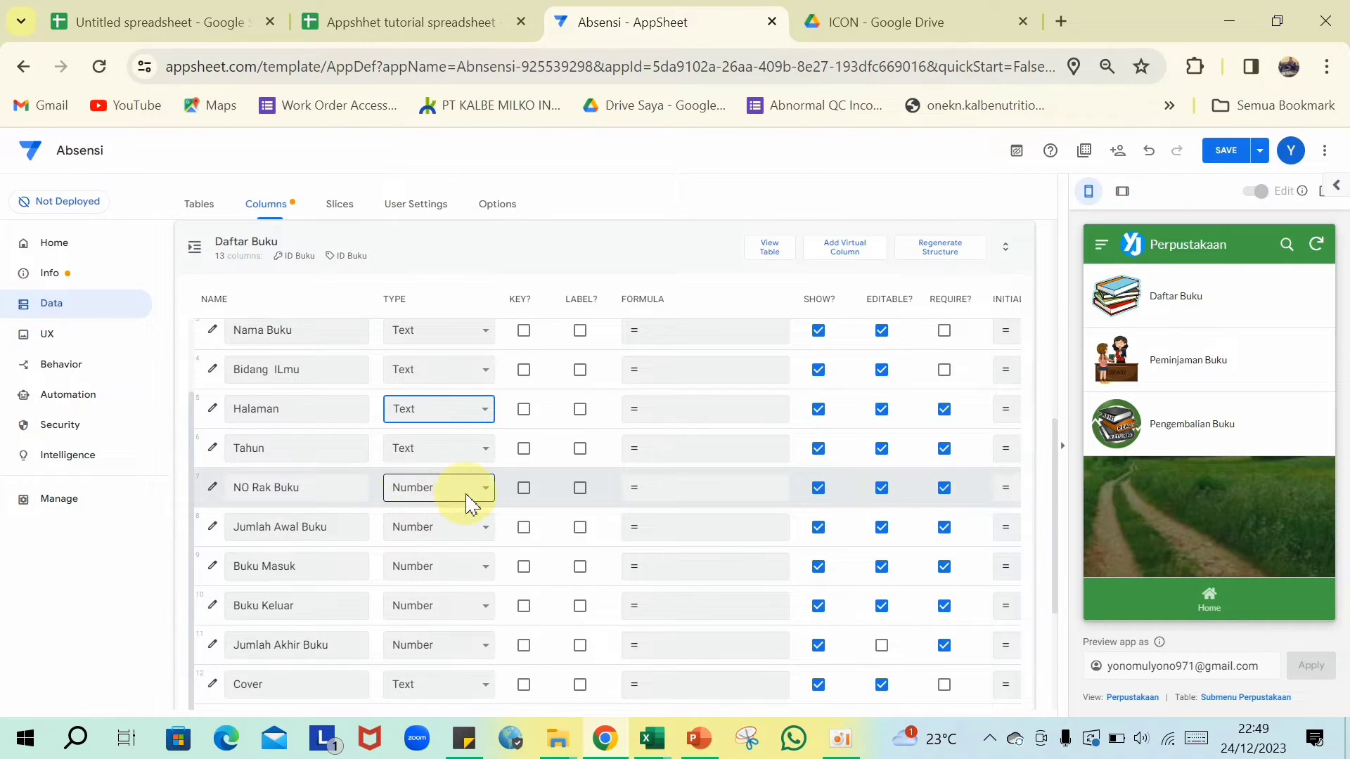
pyautogui.scroll(-1, 467, 503)
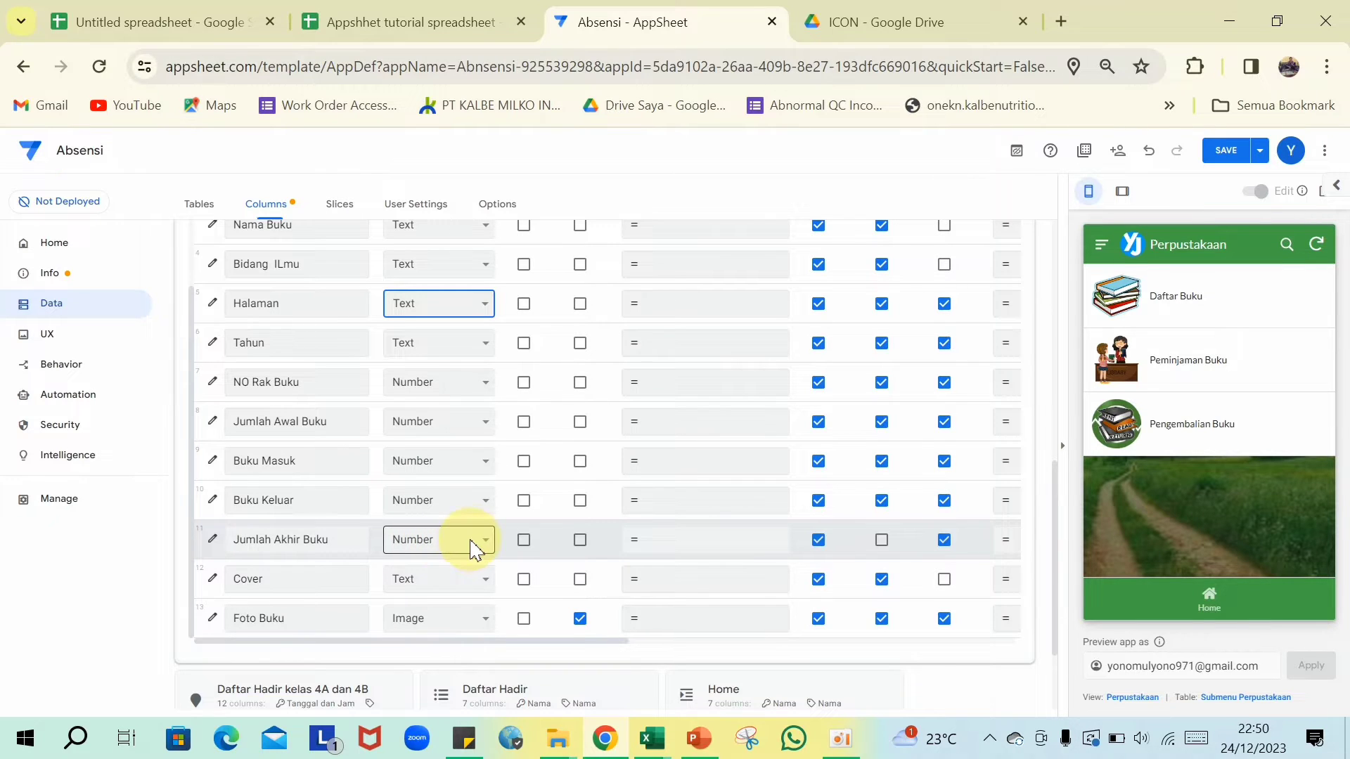
pyautogui.scroll(-2, 473, 536)
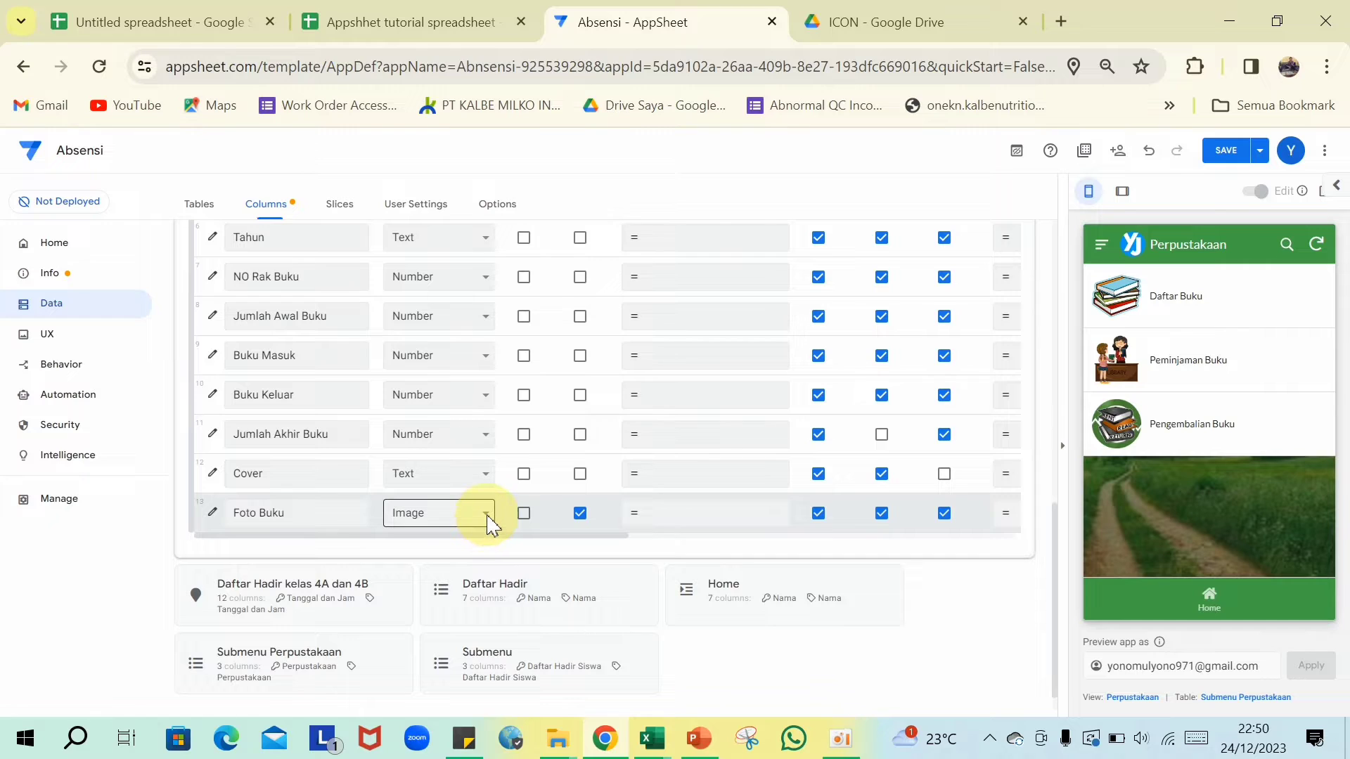
pyautogui.click(490, 525)
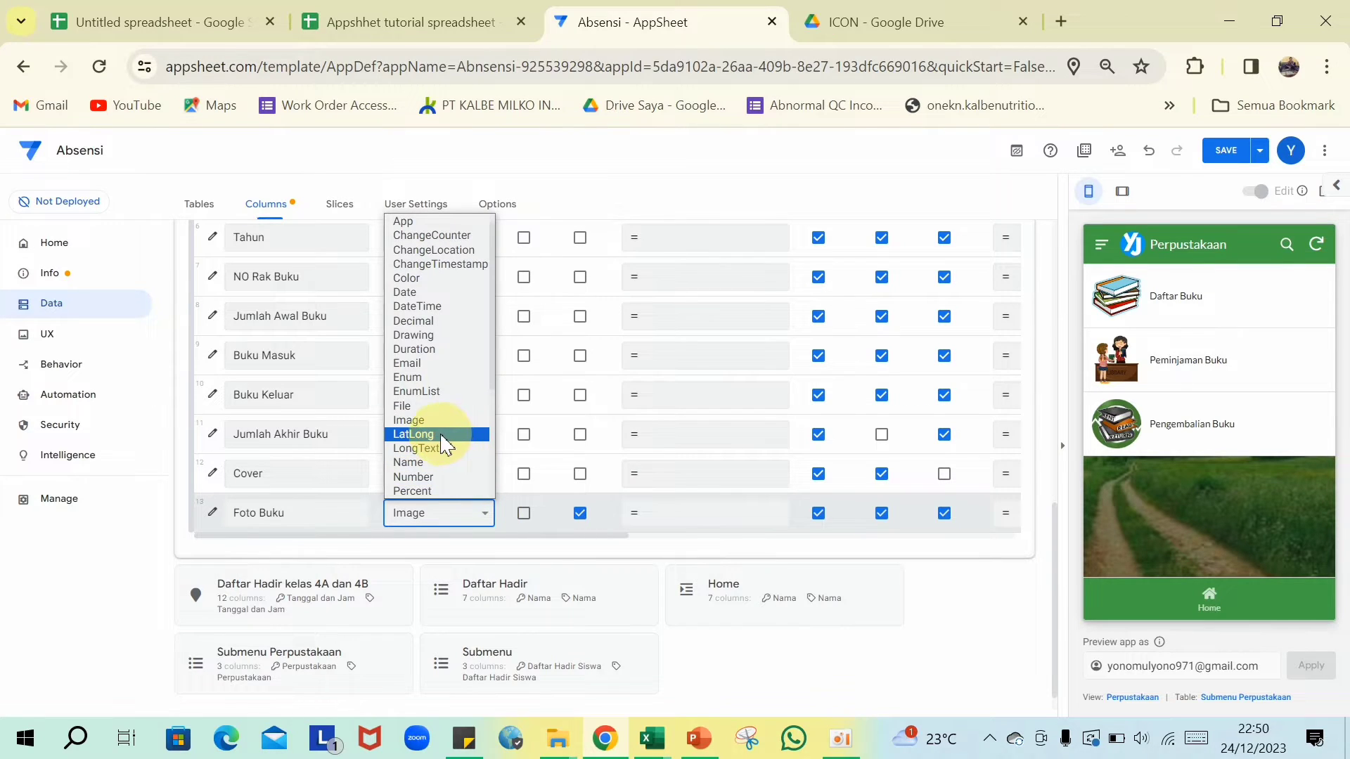
pyautogui.scroll(-3, 444, 445)
pyautogui.click(437, 430)
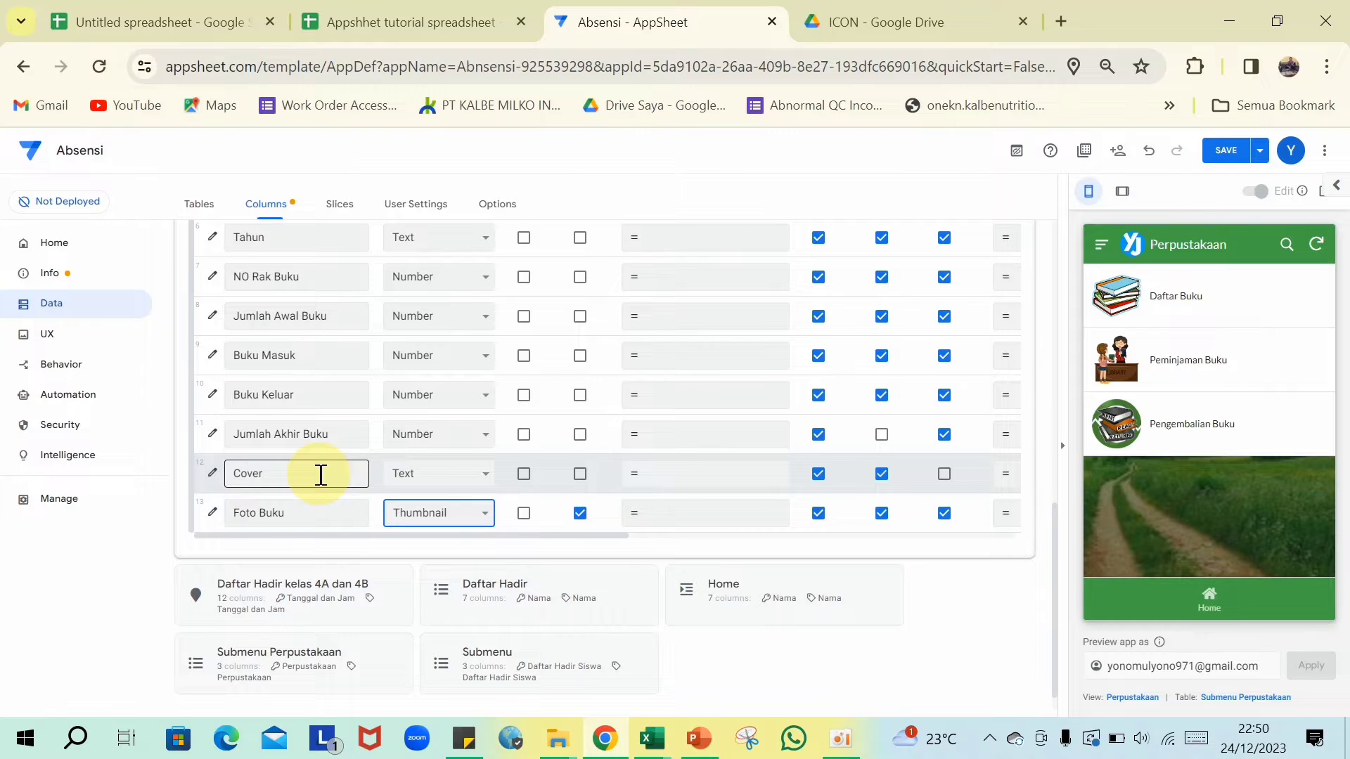
pyautogui.click(485, 483)
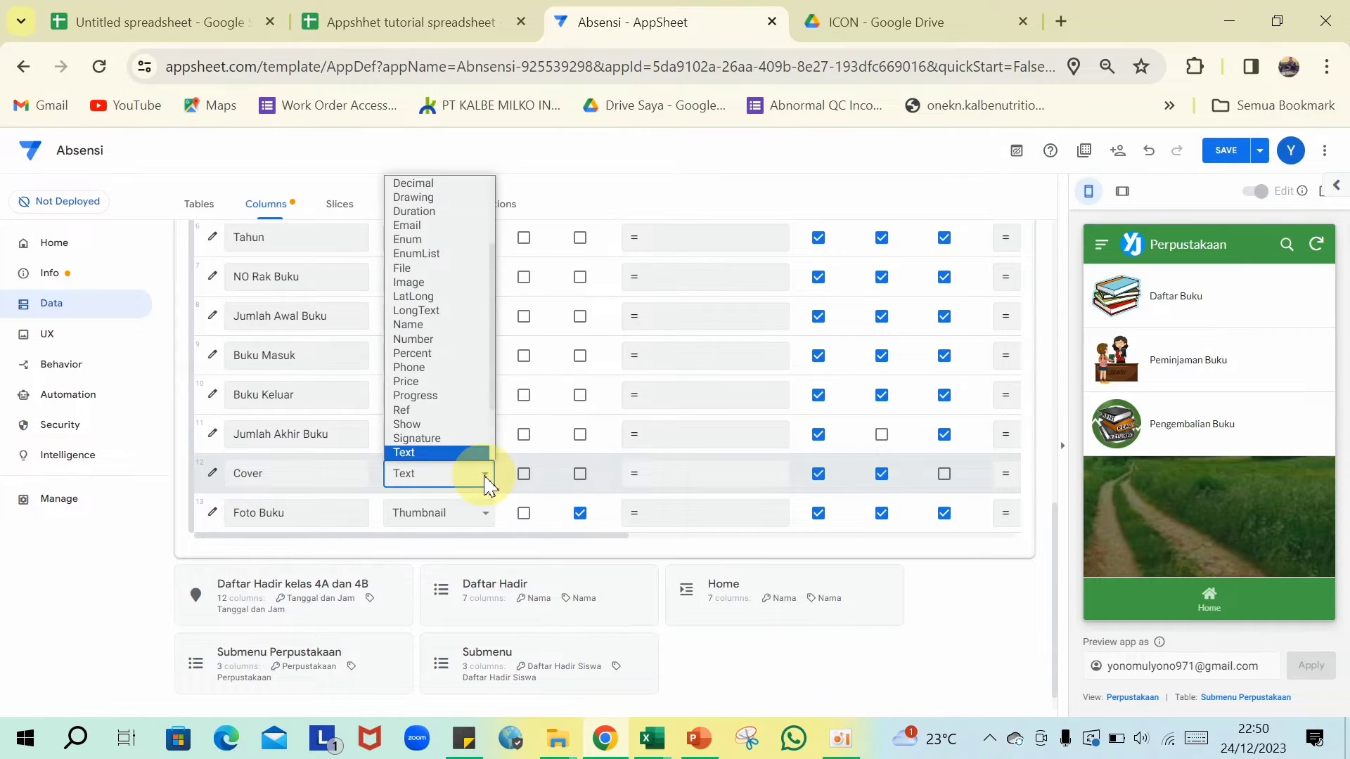
pyautogui.click(435, 425)
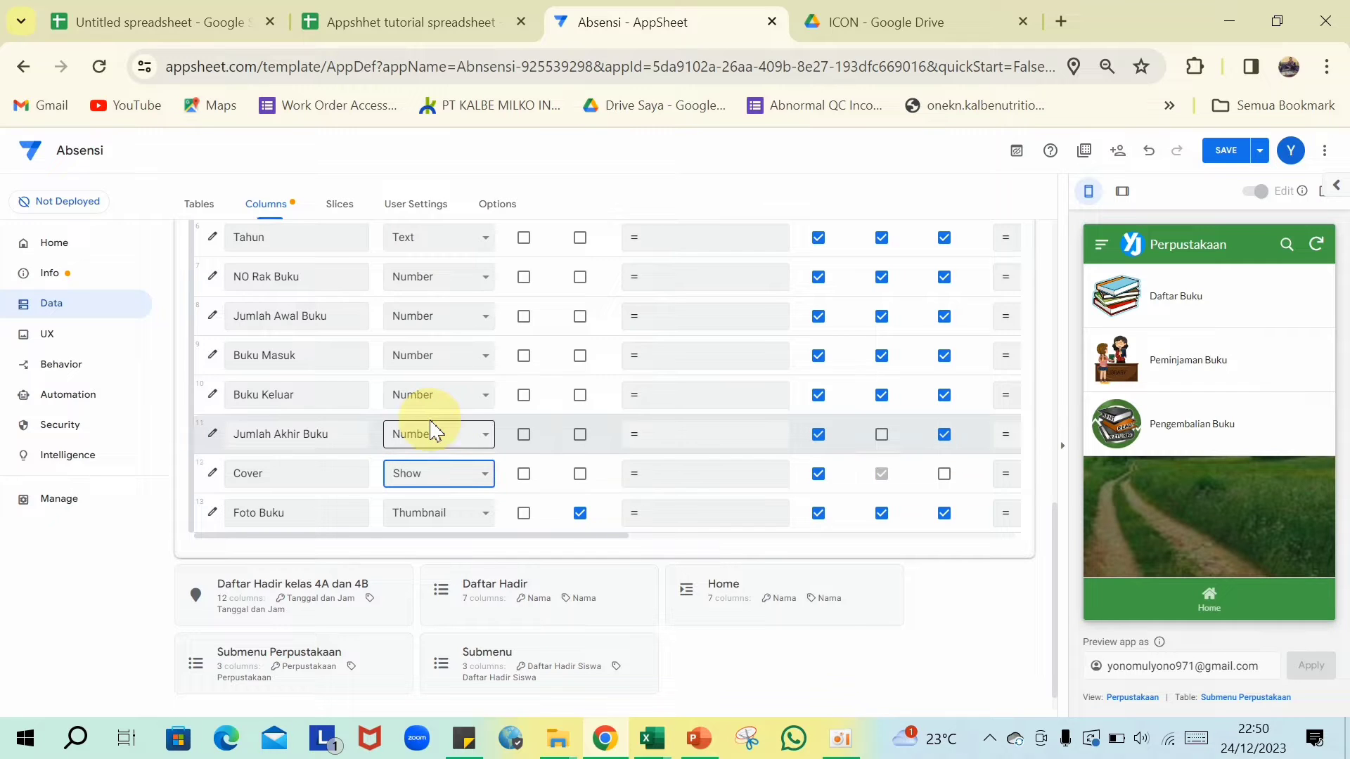
pyautogui.click(214, 475)
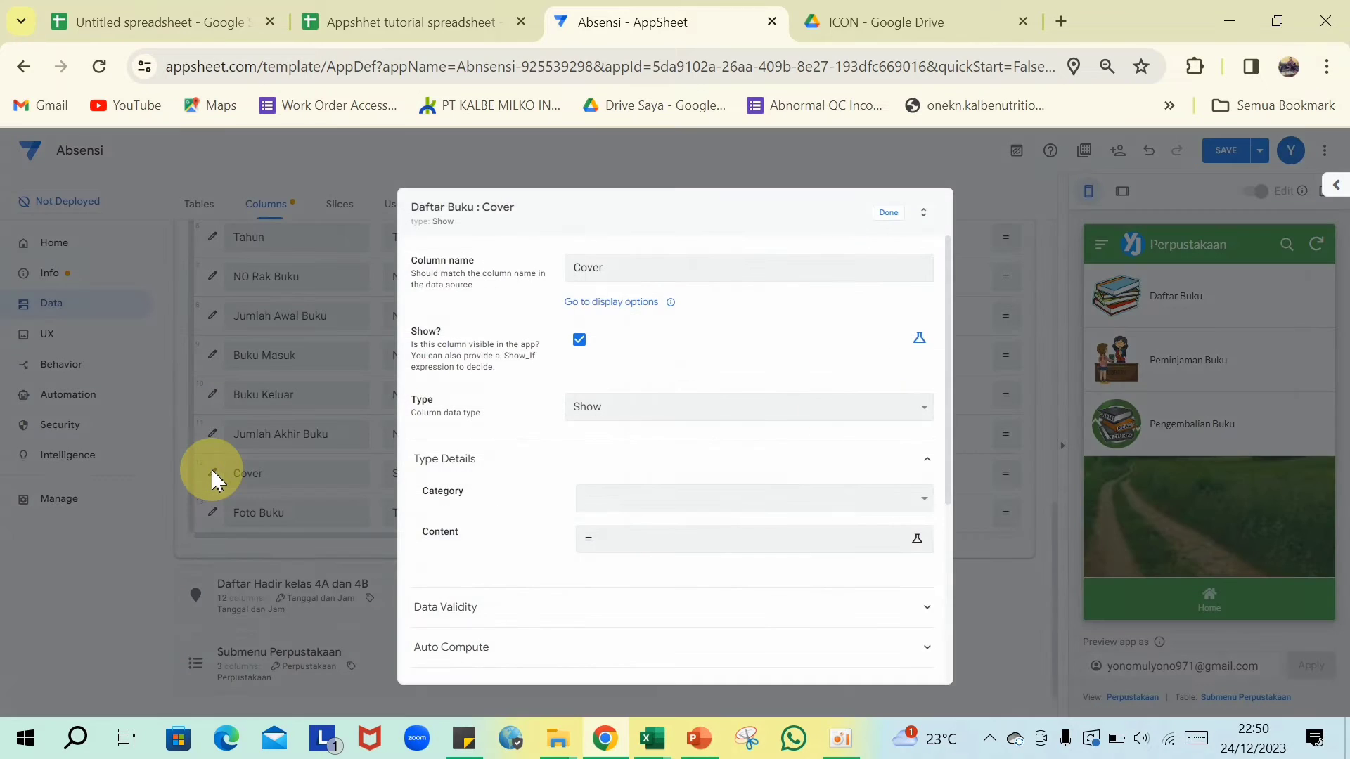
# - Set Cover's Show category to Image with the quoted cover GIF URL as its content
pyautogui.click(622, 499)
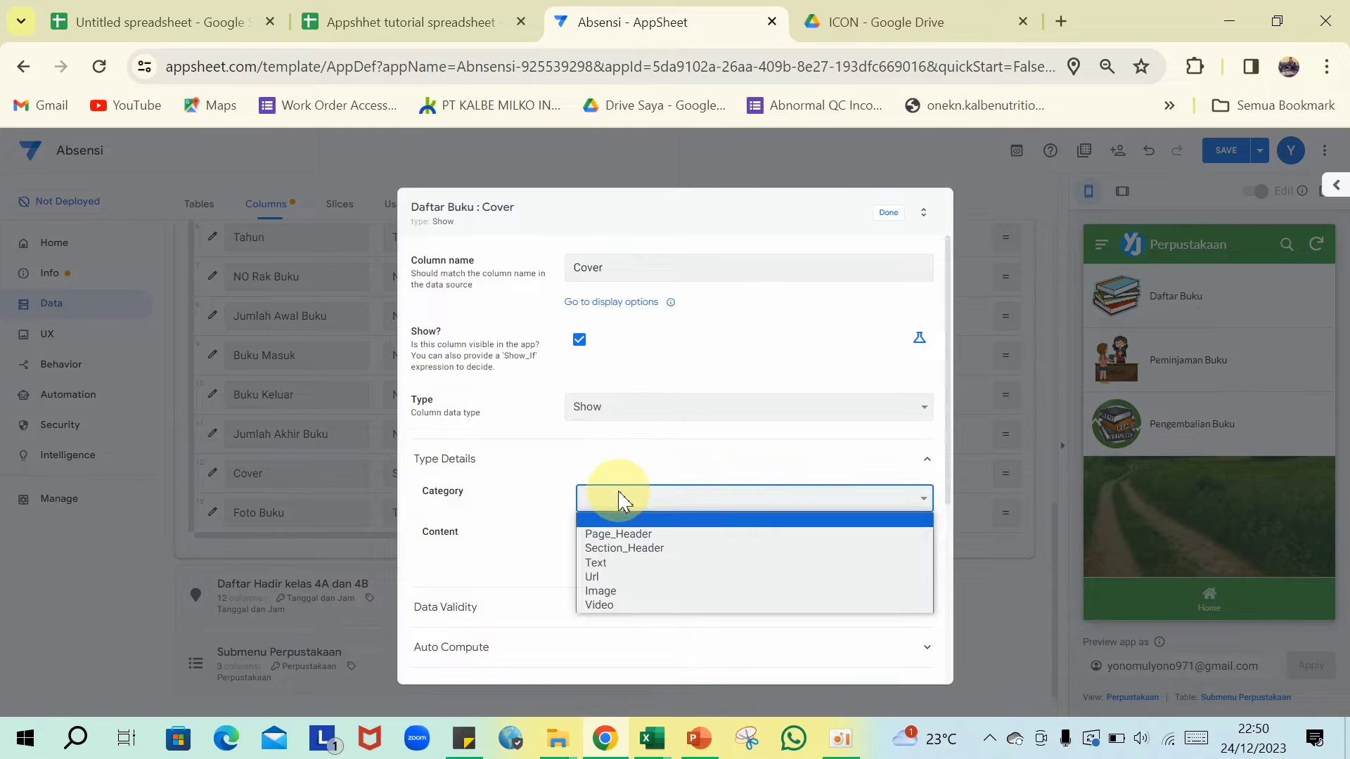
pyautogui.click(598, 601)
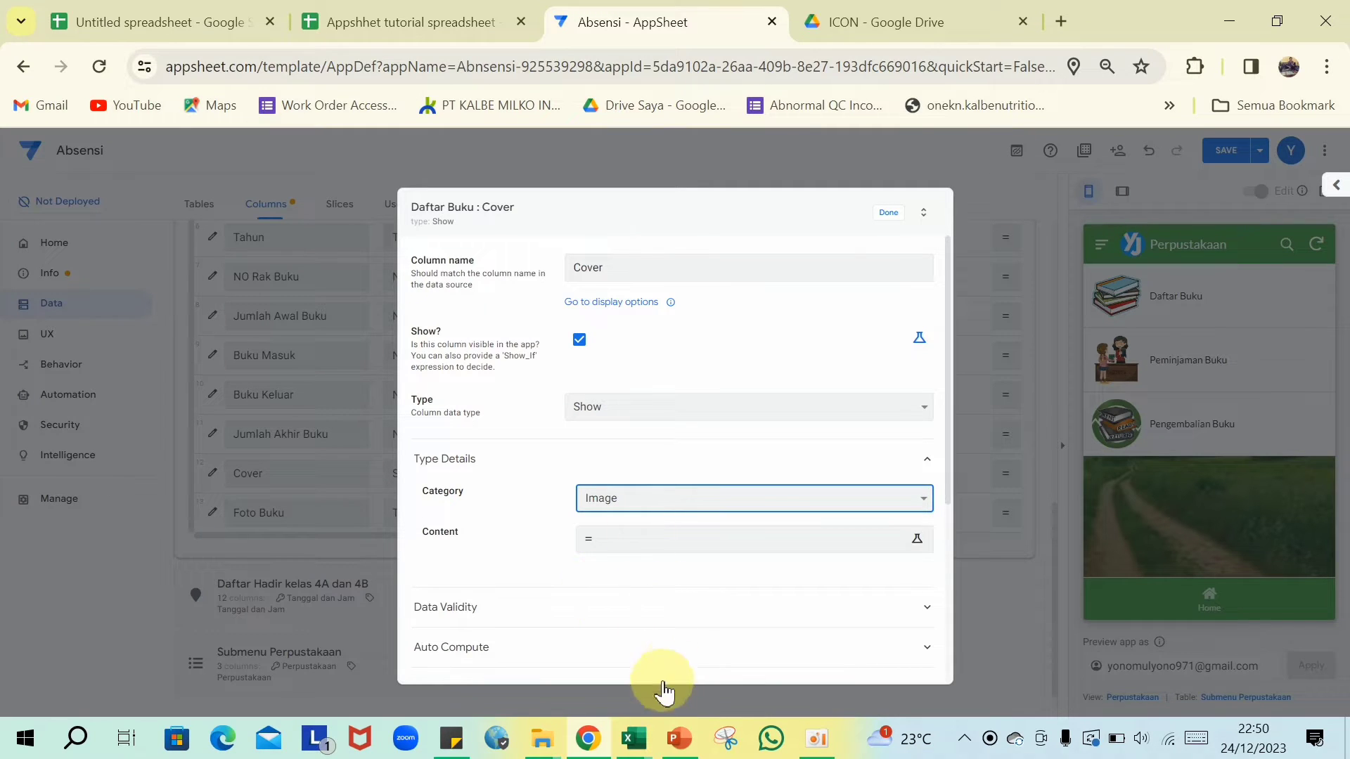
pyautogui.click(451, 750)
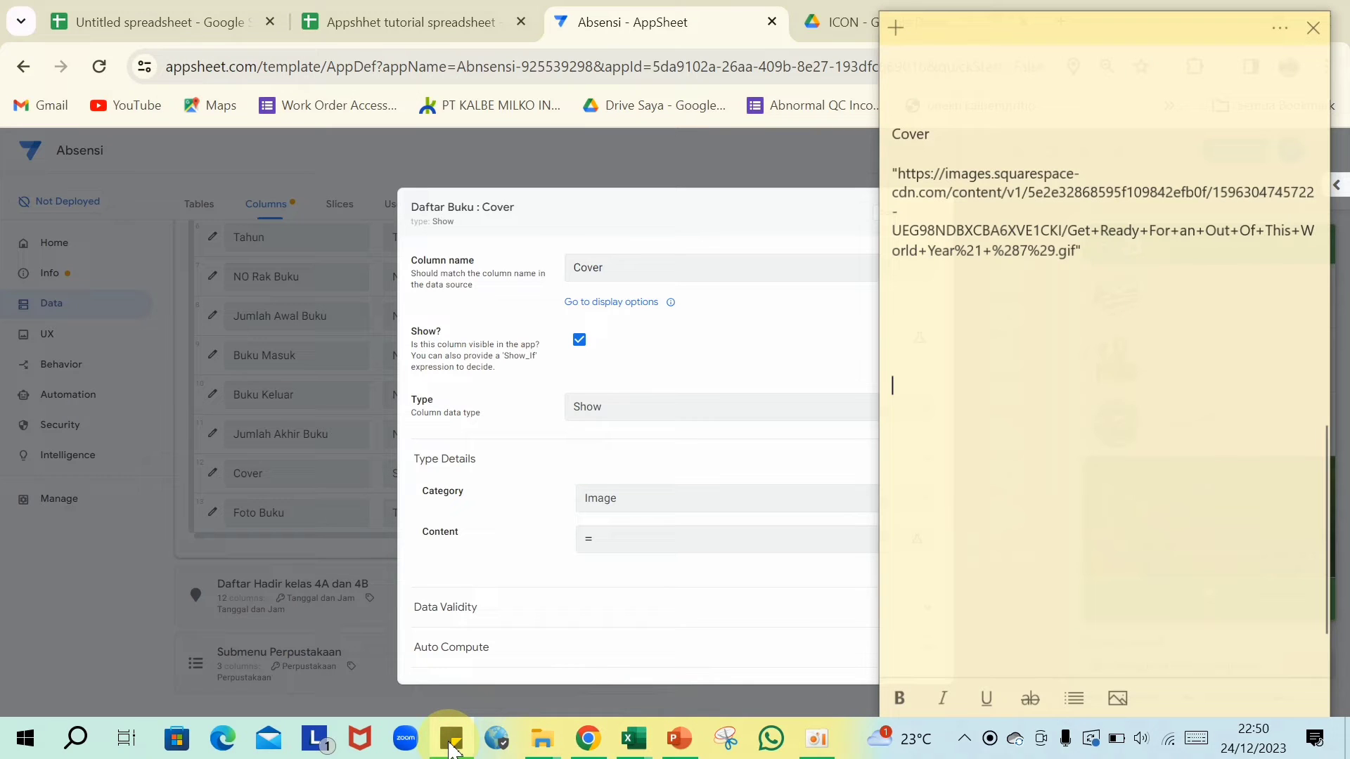
pyautogui.moveTo(897, 166); pyautogui.dragTo(1104, 266)
pyautogui.hotkey('ctrl', 'c')
pyautogui.click(464, 738)
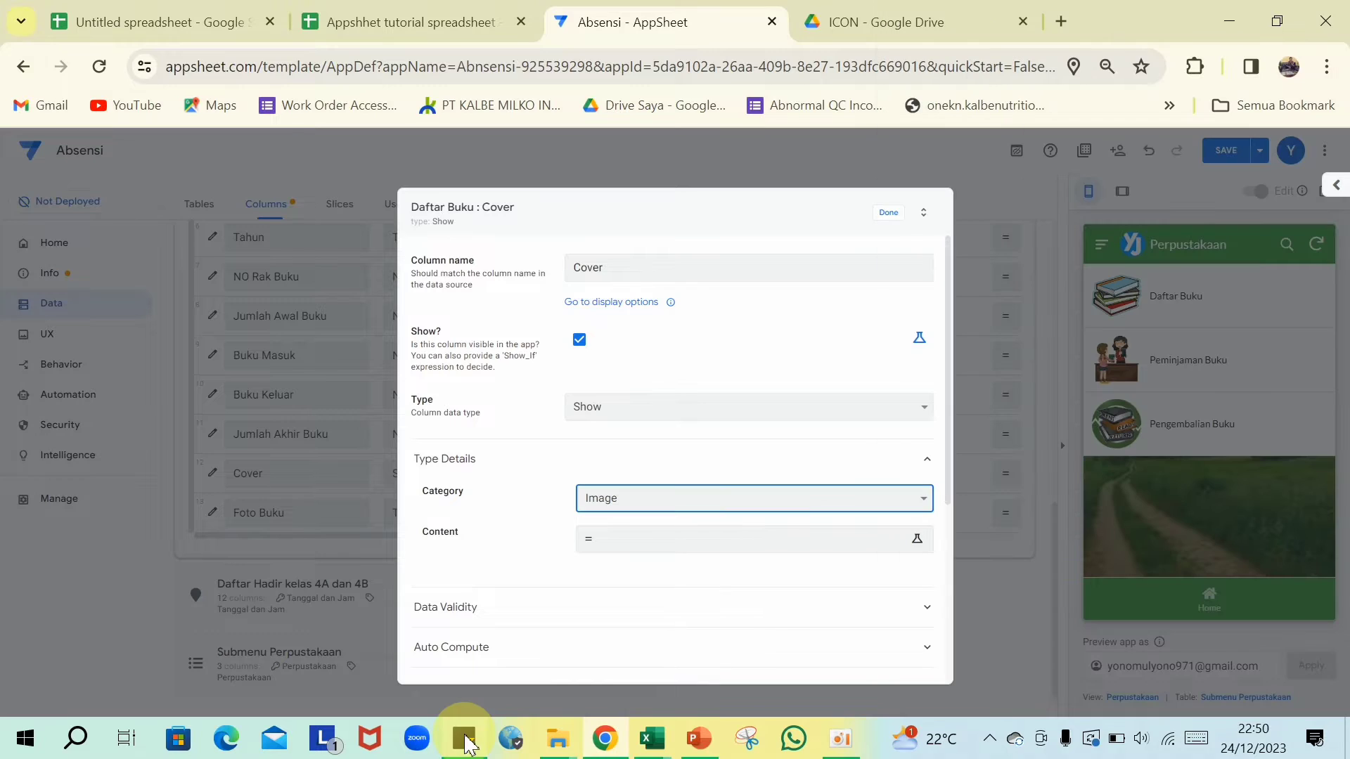
pyautogui.click(633, 543)
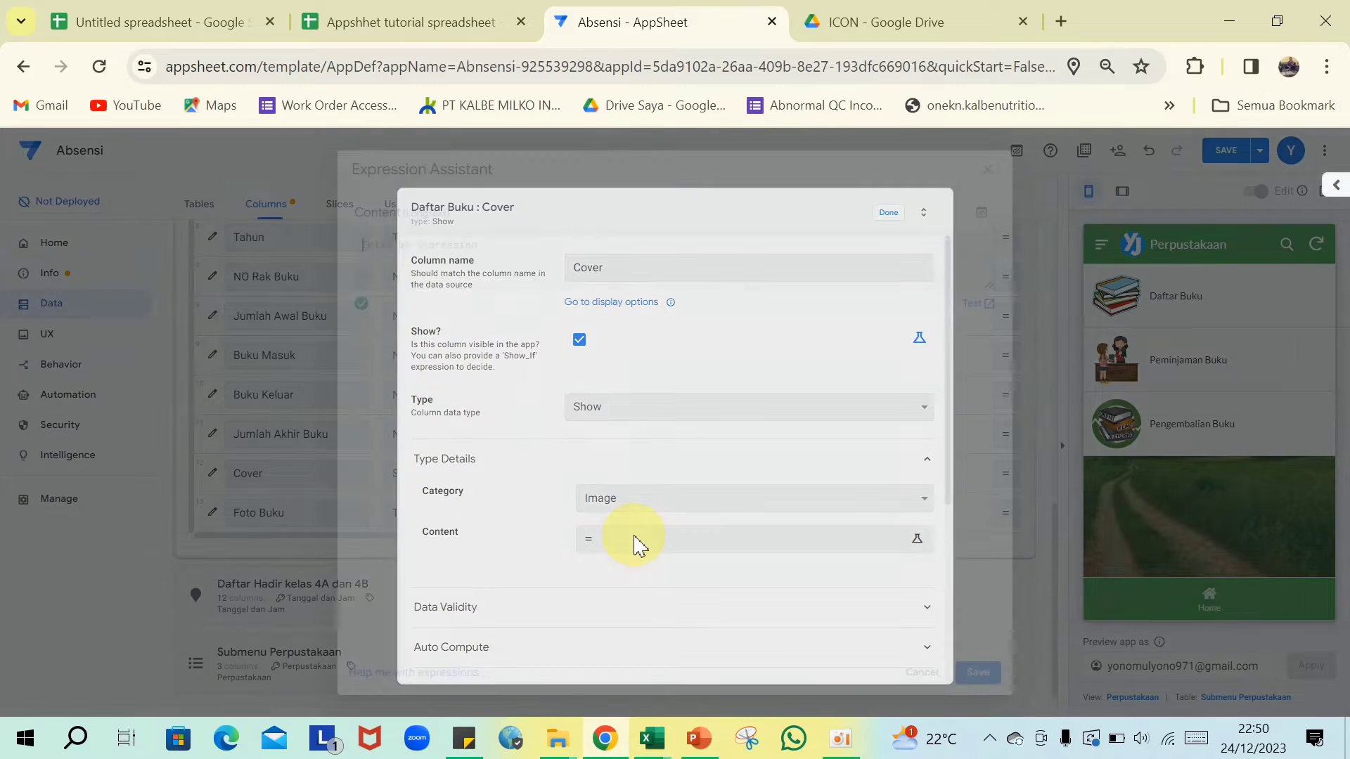
pyautogui.hotkey('ctrl', 'v')
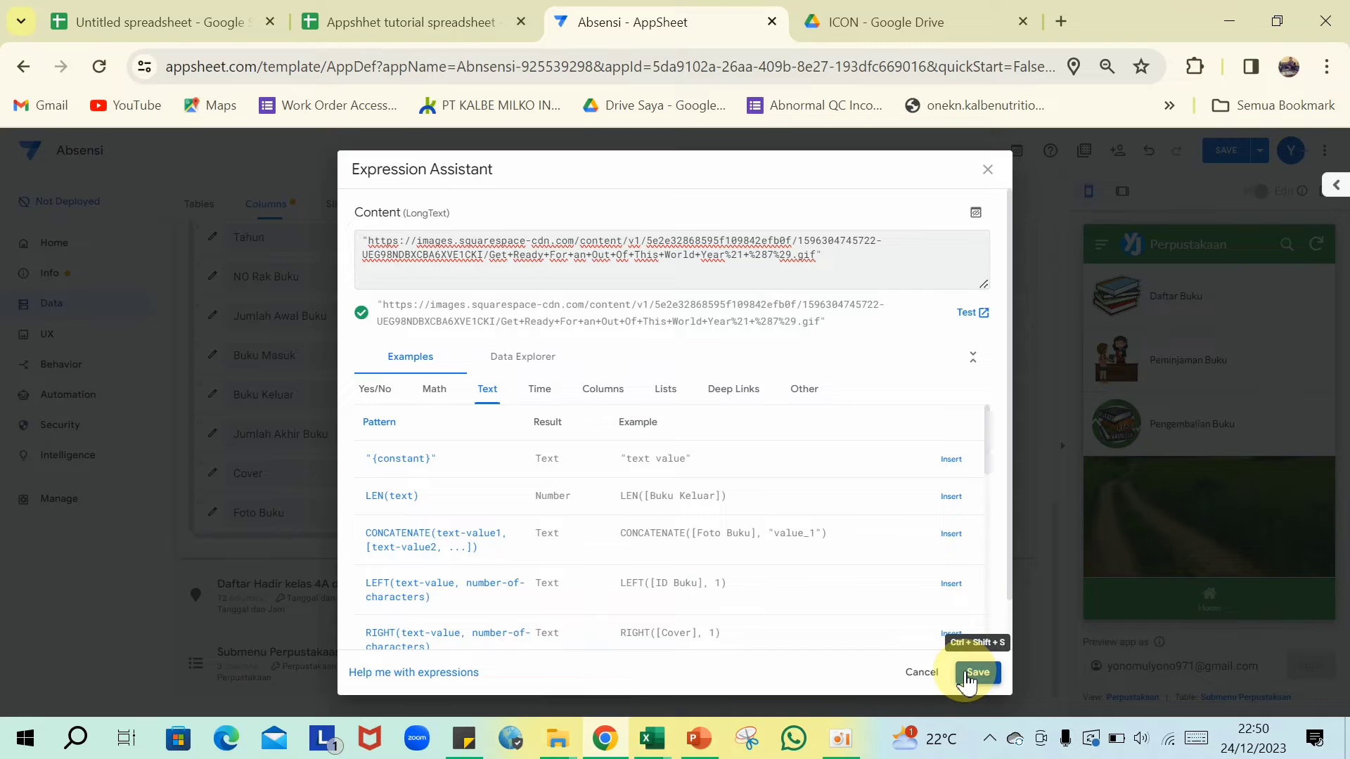
pyautogui.click(976, 673)
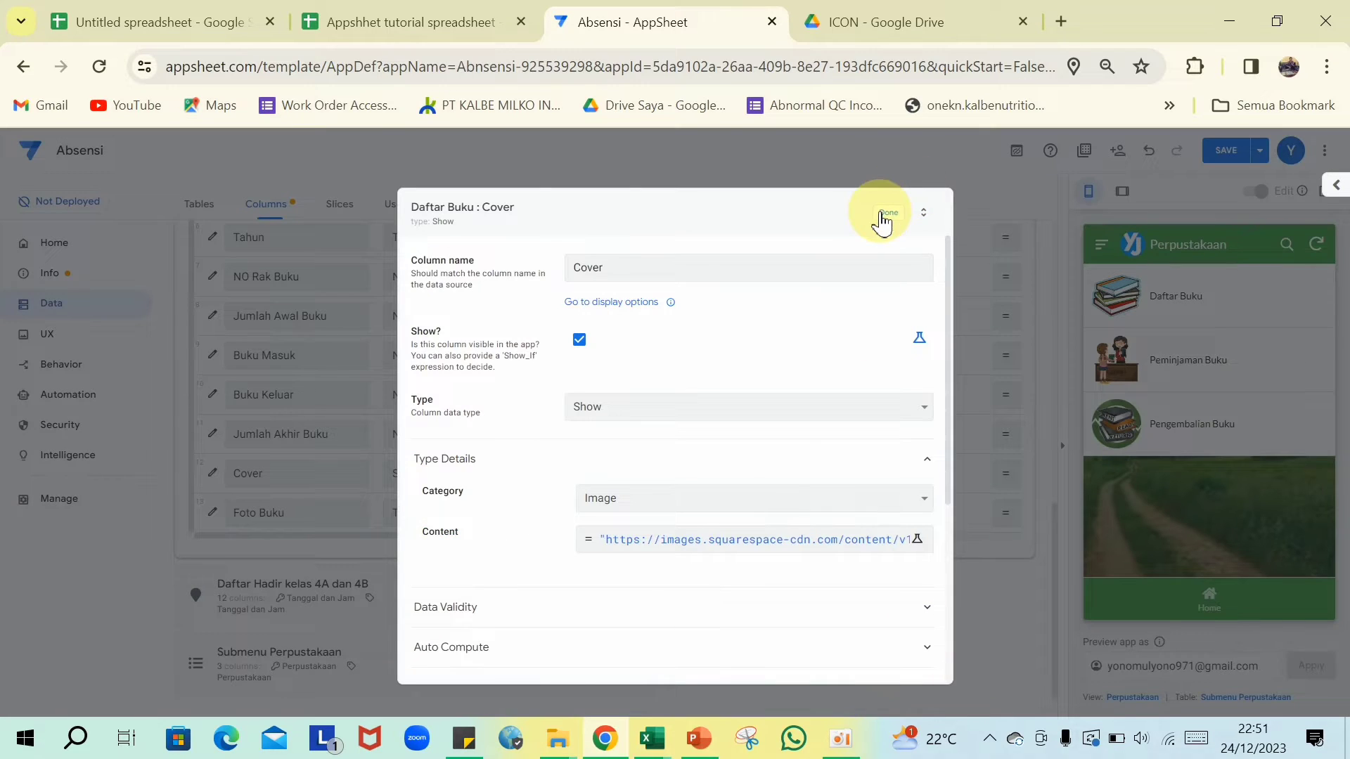
pyautogui.click(888, 213)
# - Save the changes, check the Daftar Buku screen in the preview, and start a new view
pyautogui.scroll(-1, 503, 457)
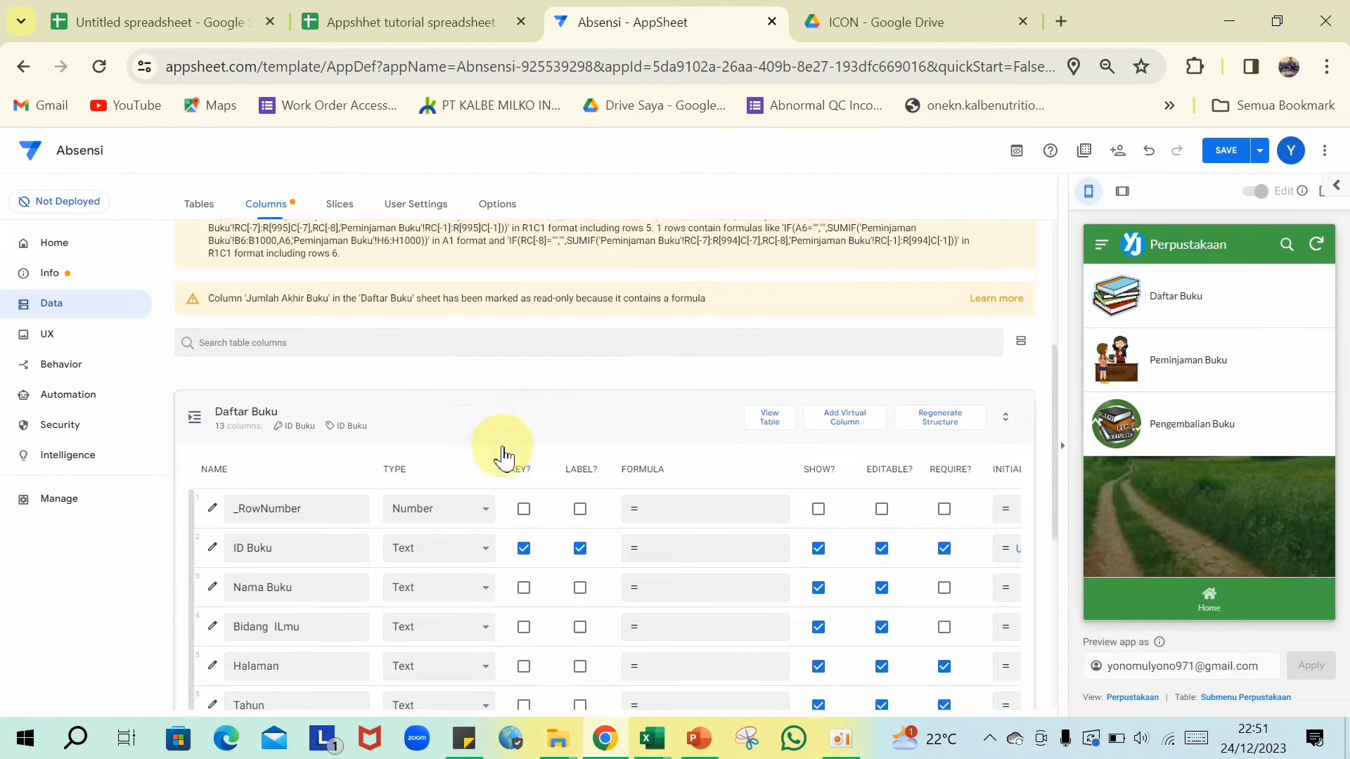
pyautogui.scroll(-1, 504, 457)
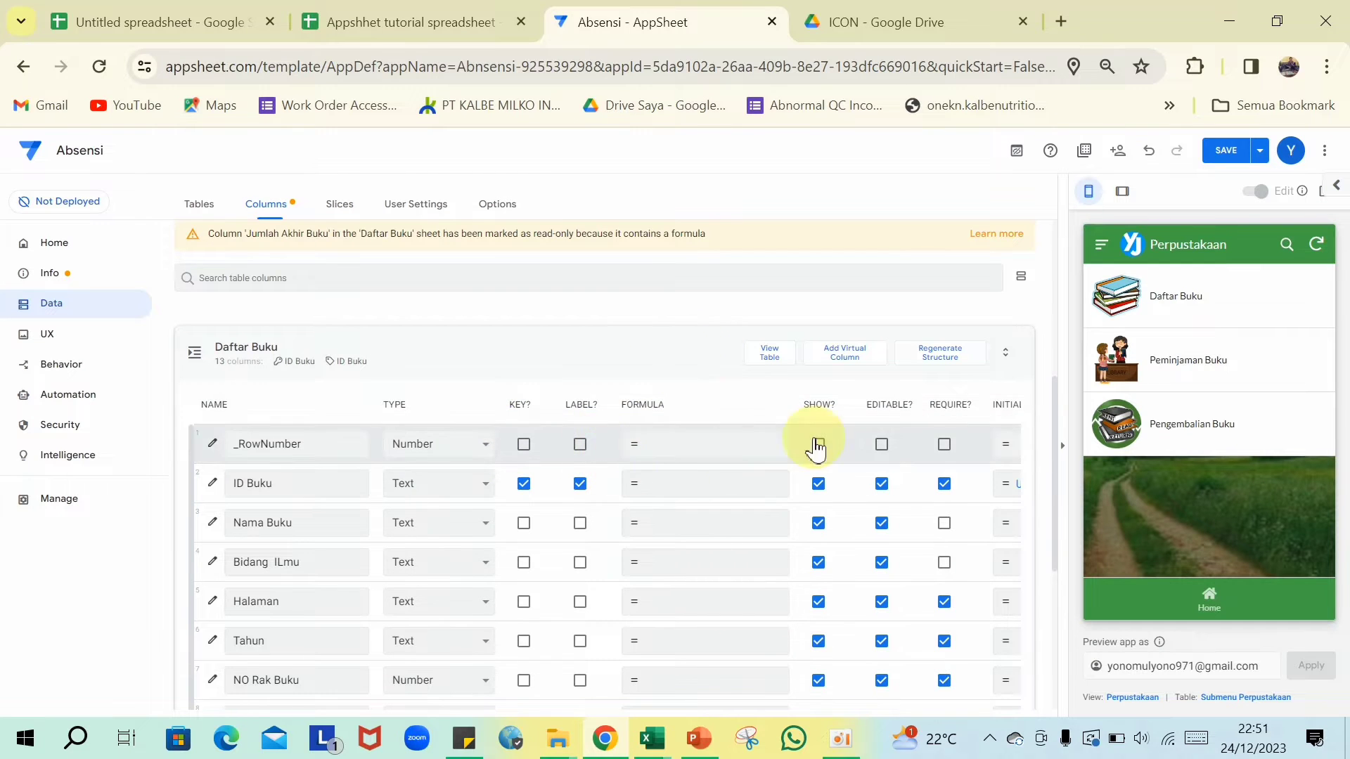
pyautogui.click(1228, 156)
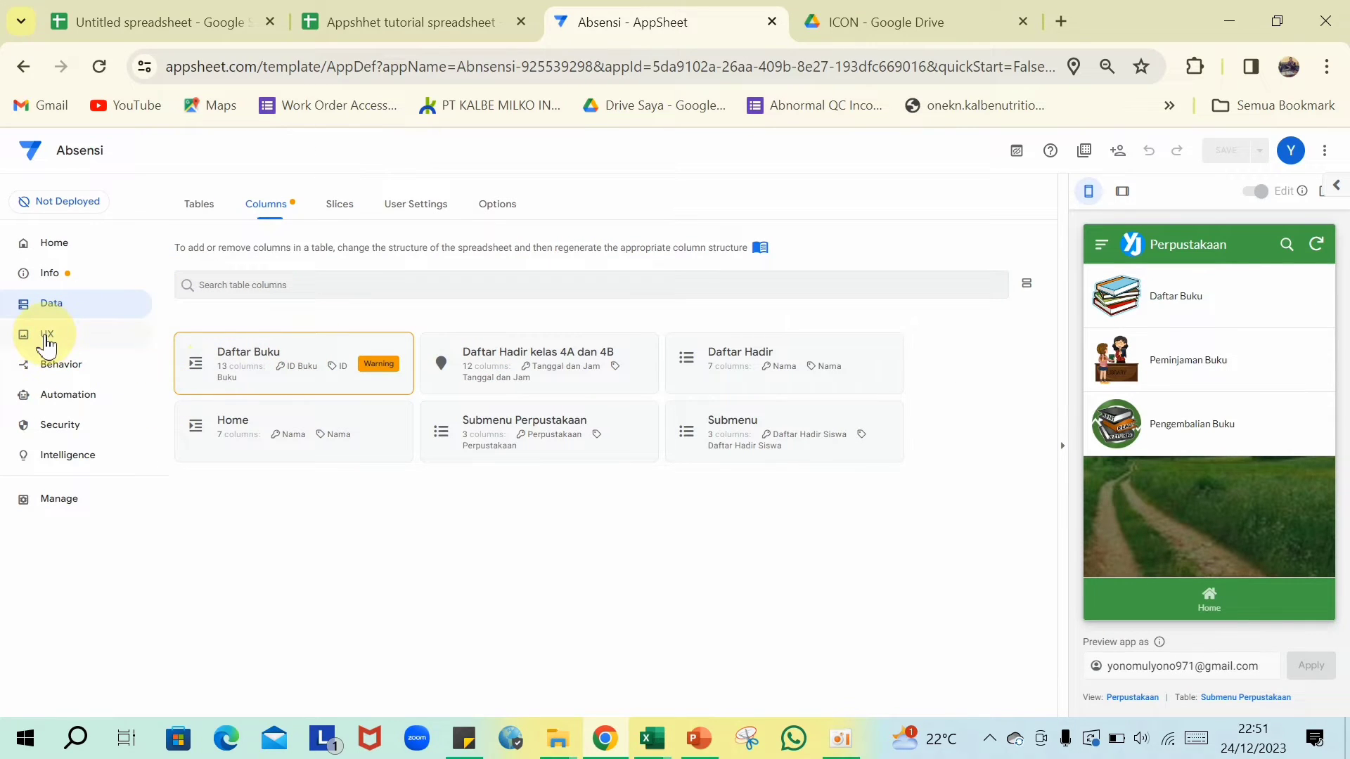
pyautogui.click(46, 345)
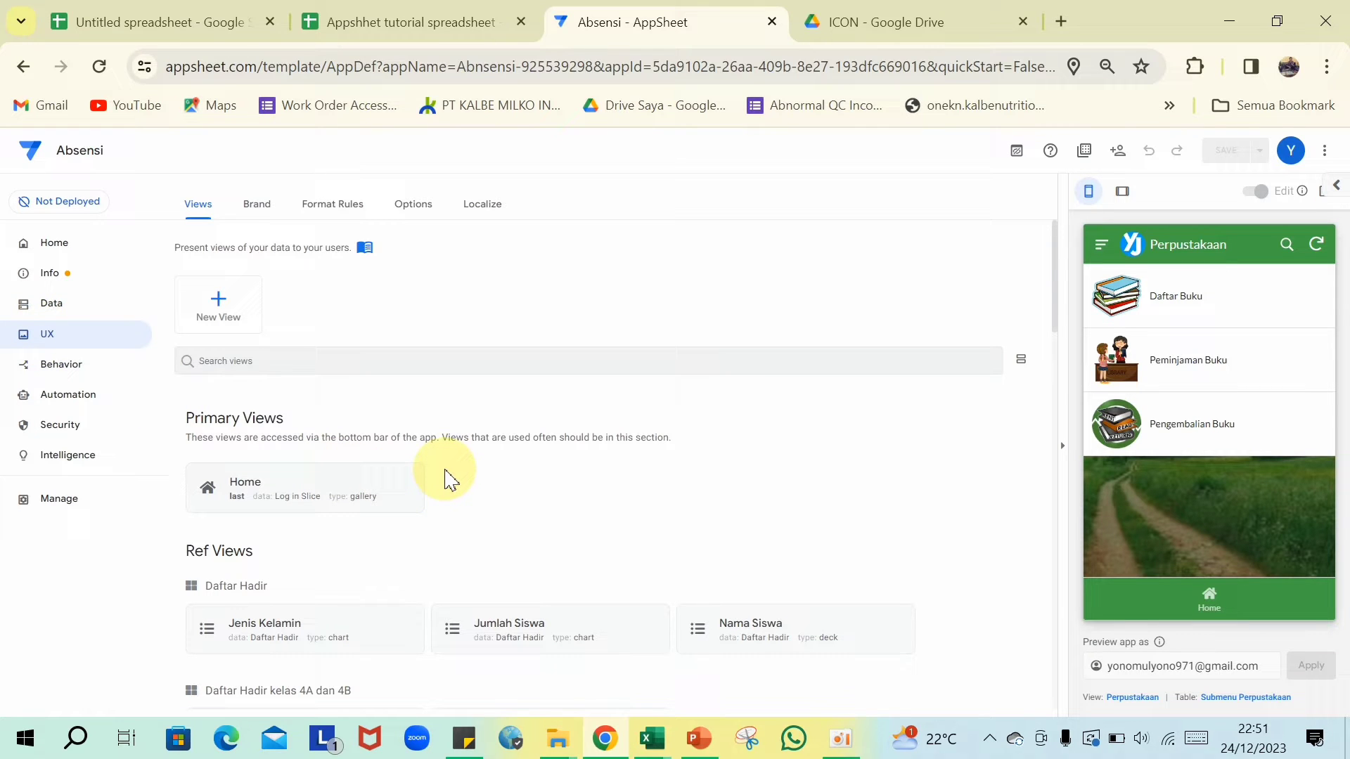
pyautogui.scroll(-2, 444, 474)
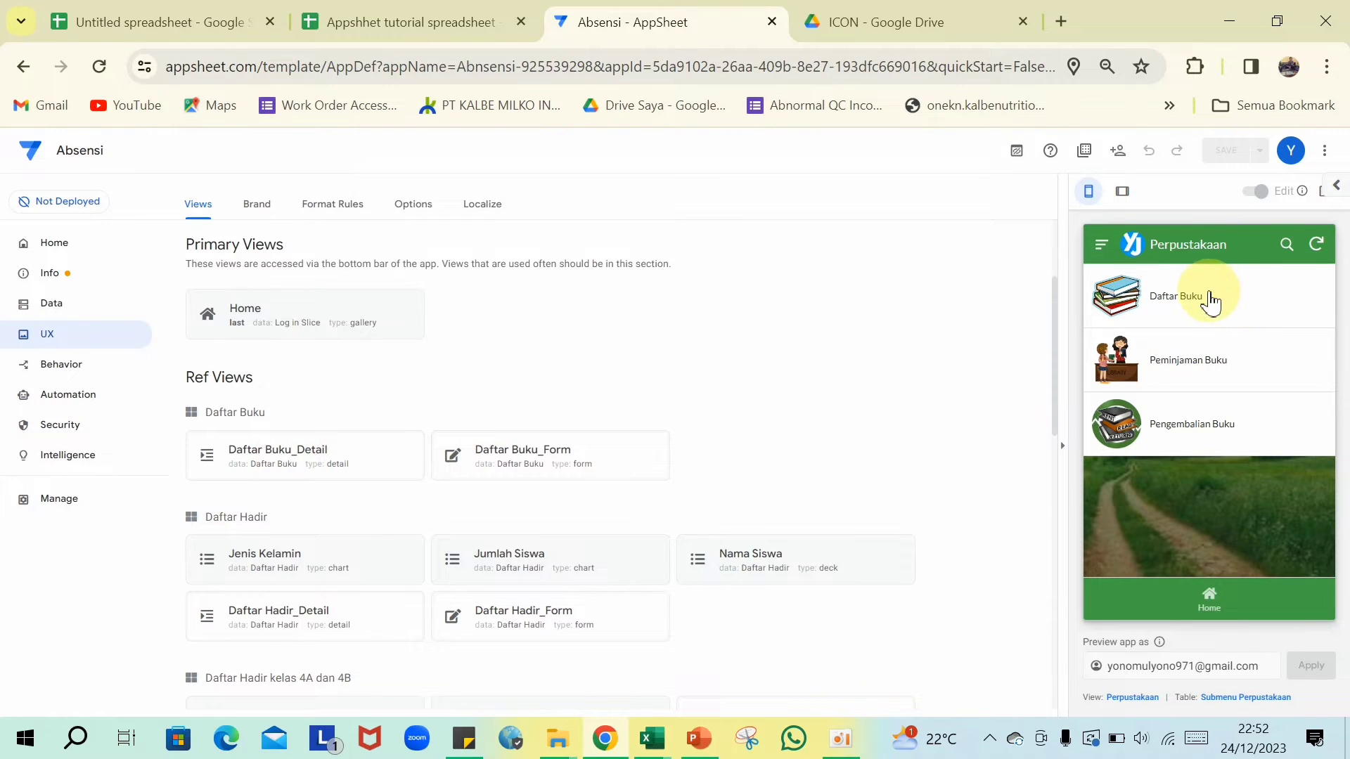
pyautogui.click(1186, 304)
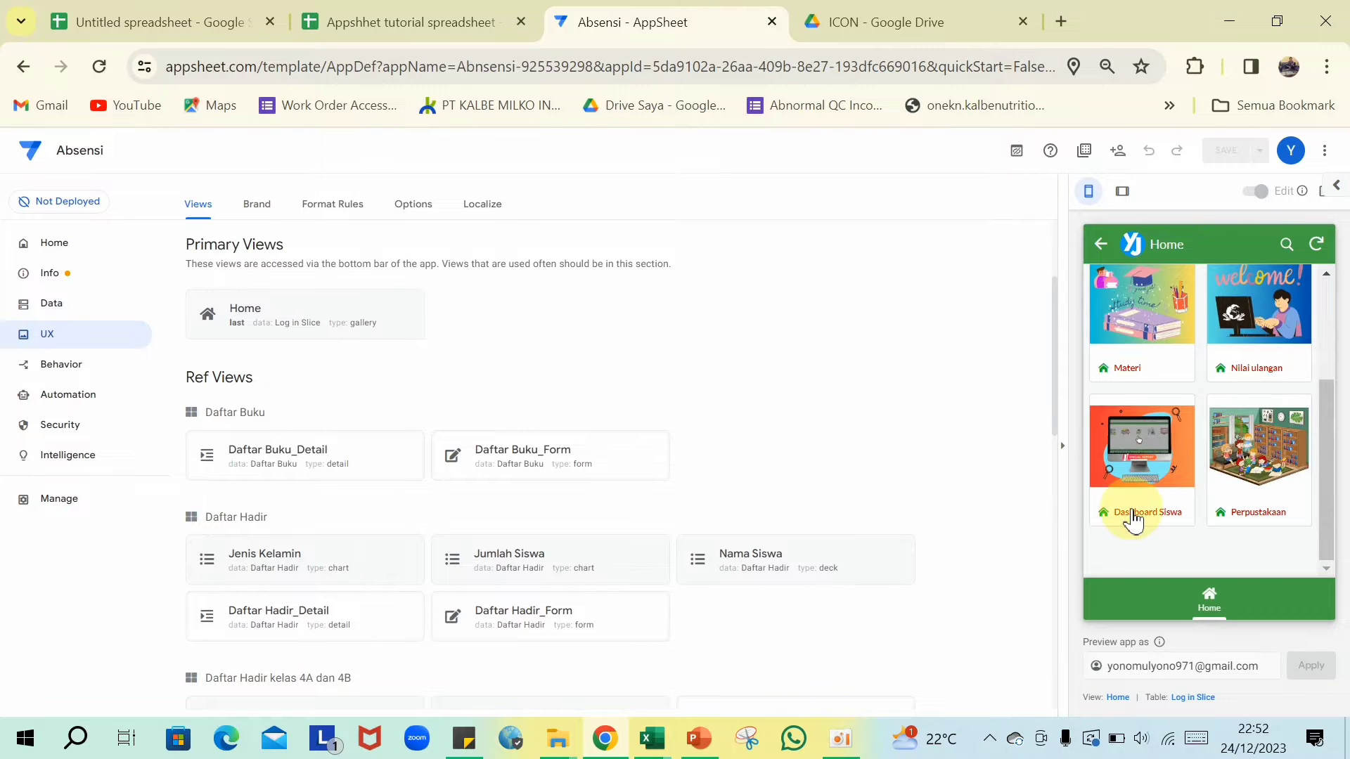
pyautogui.scroll(3, 284, 330)
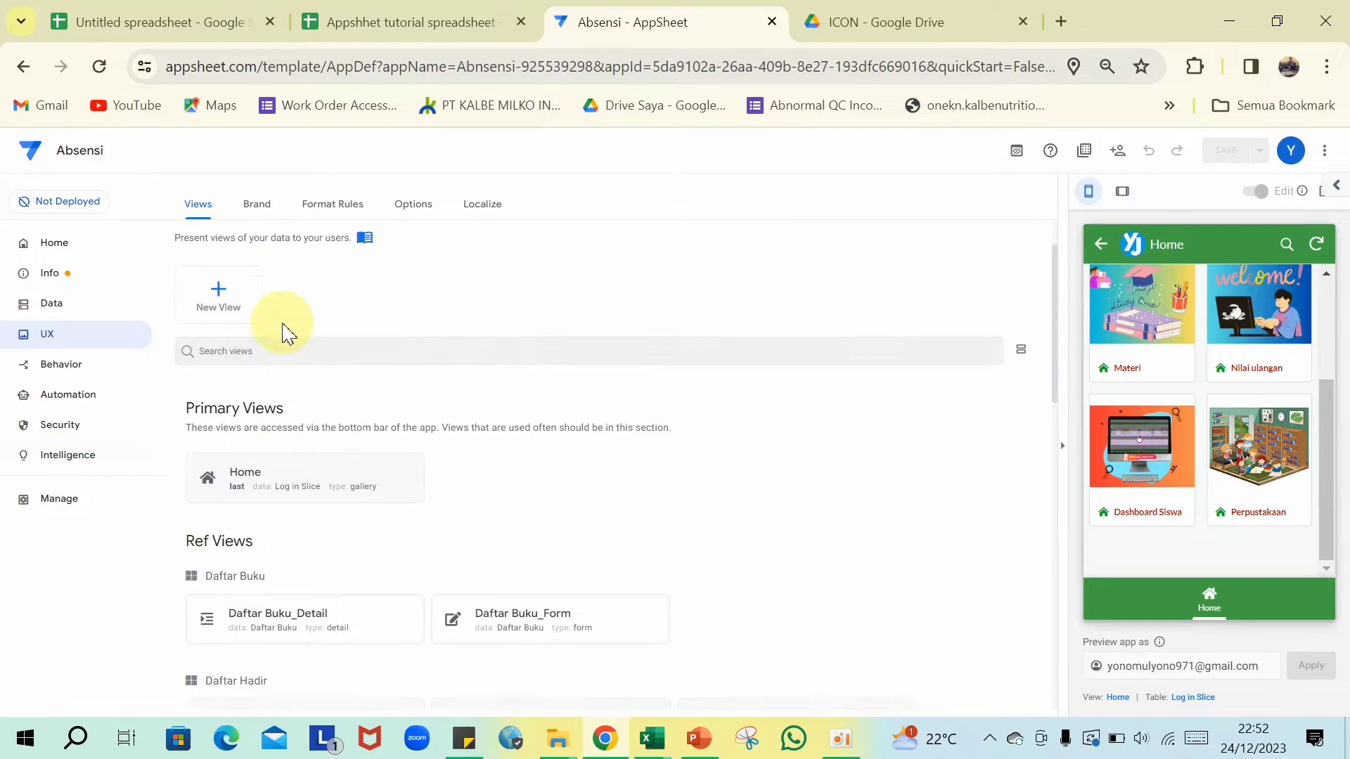
pyautogui.click(225, 329)
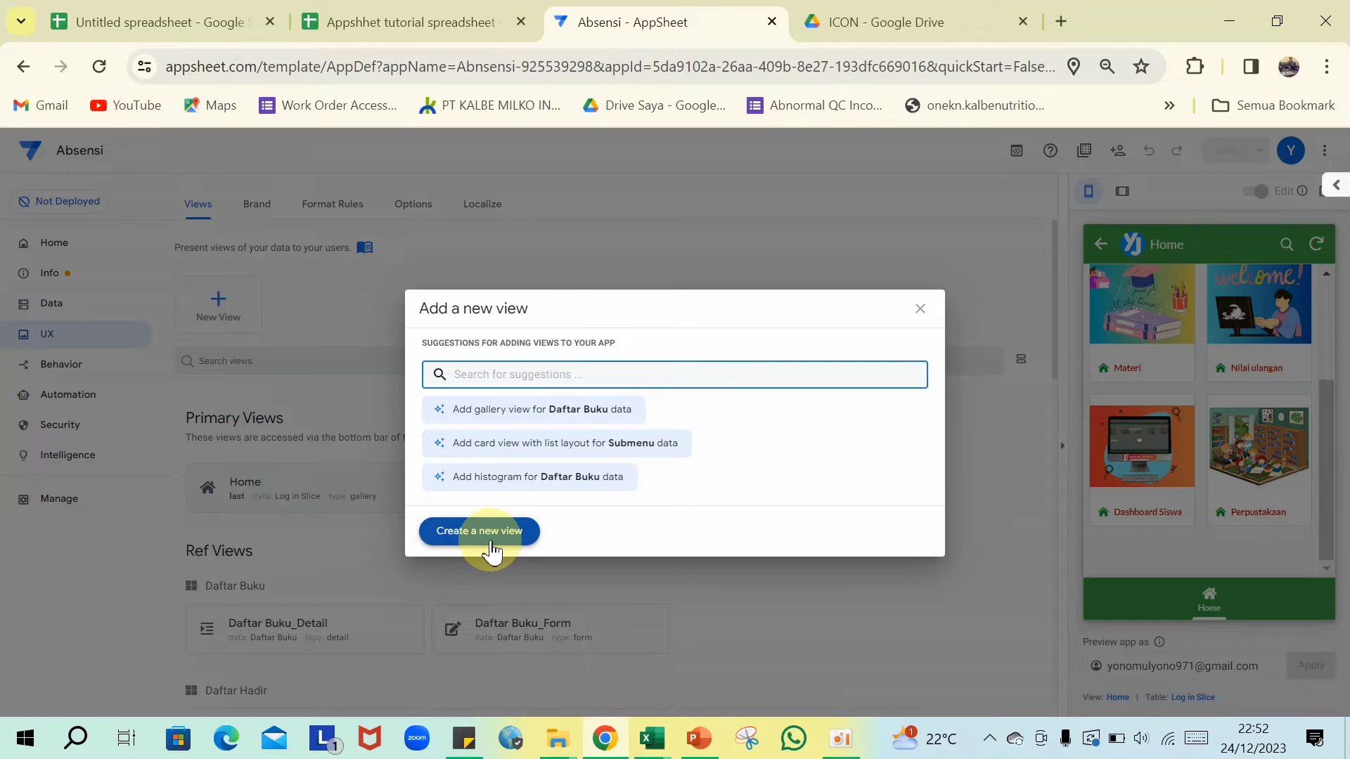
# - Create a new view that shows the Daftar Buku table's data
pyautogui.click(492, 553)
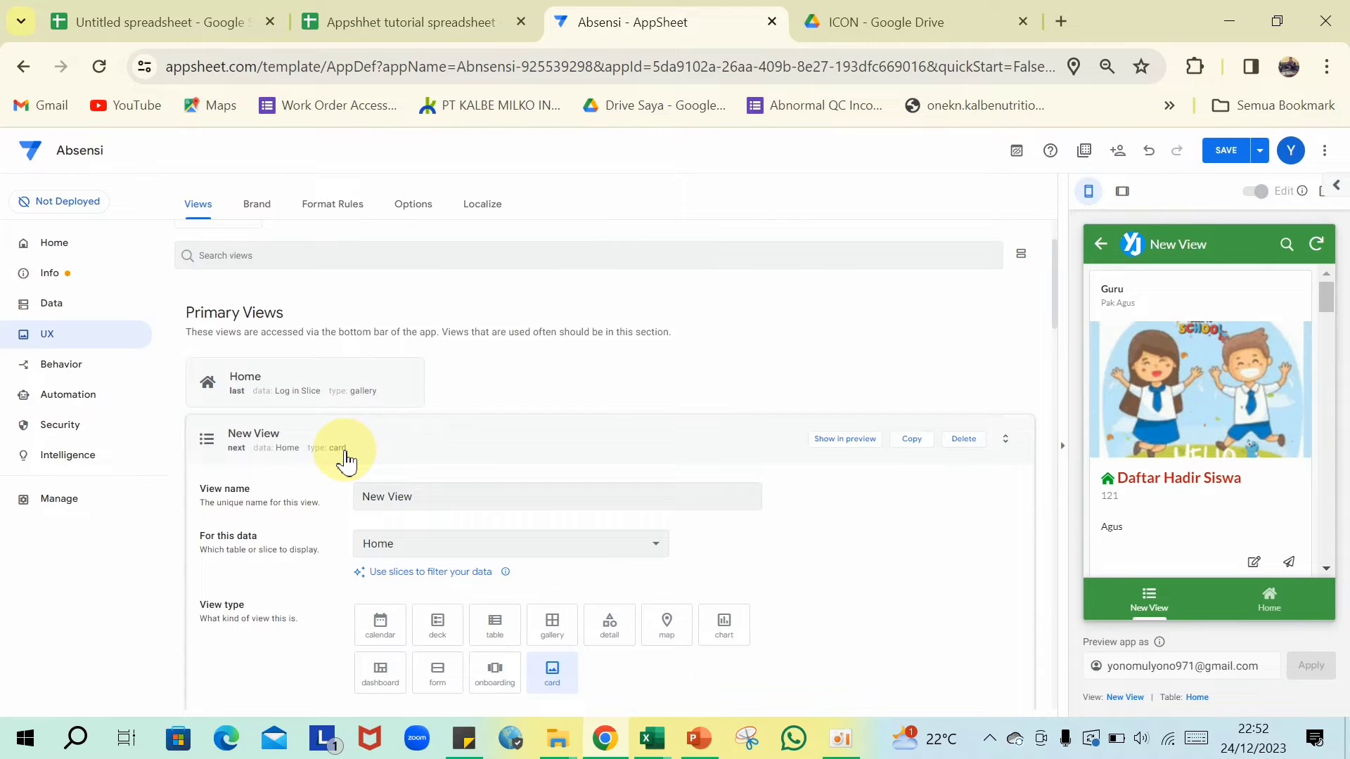
pyautogui.scroll(-1, 316, 430)
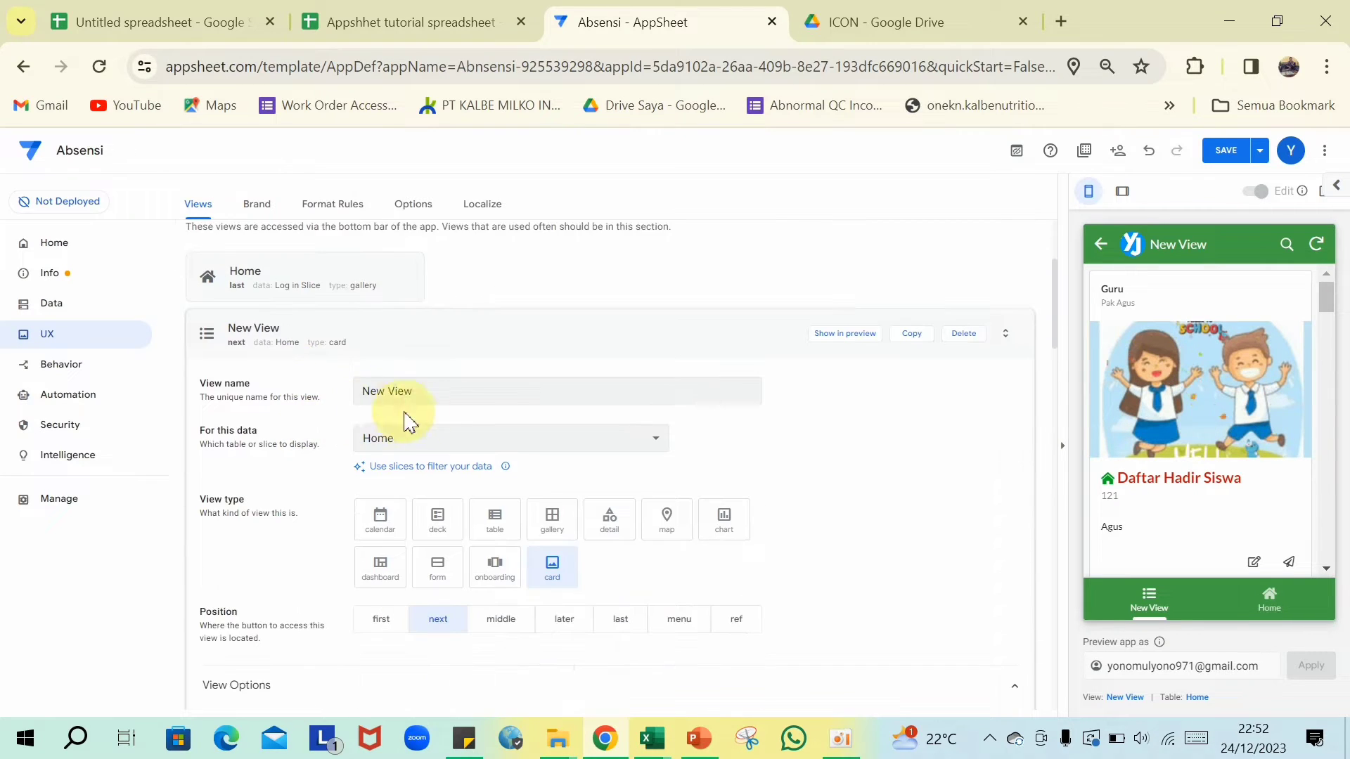
pyautogui.click(656, 444)
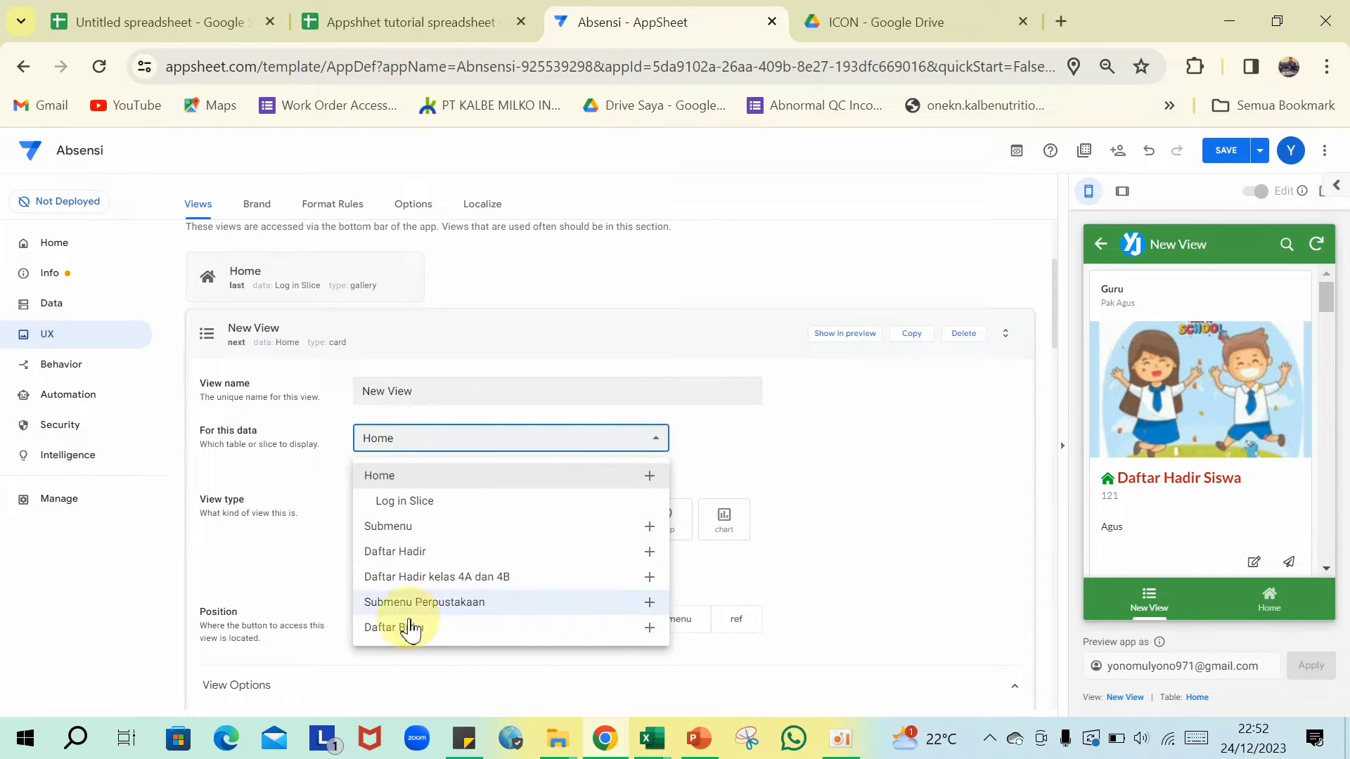
pyautogui.click(396, 637)
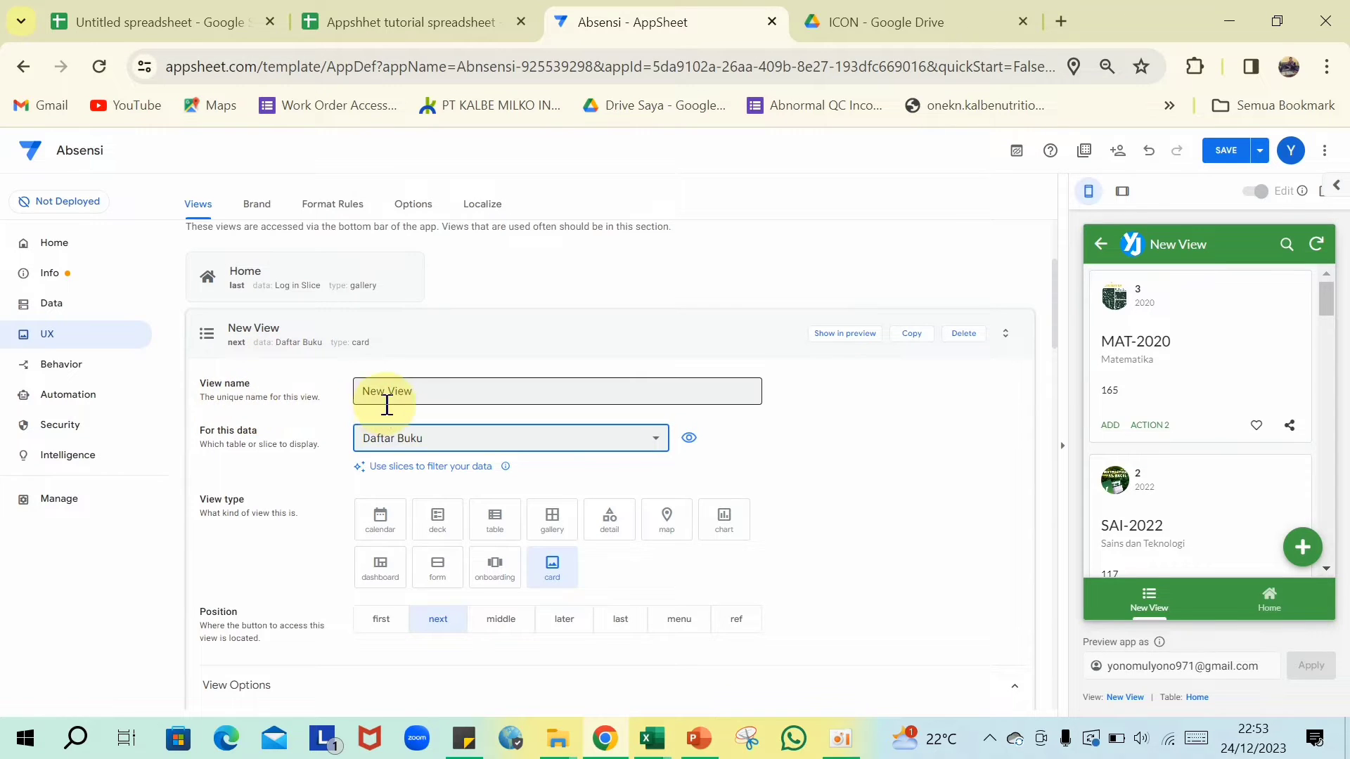
# - Name the view Daftar Buku, copied from the spreadsheet, and place it at the ref position
pyautogui.click(413, 23)
pyautogui.moveTo(193, 230); pyautogui.dragTo(109, 234)
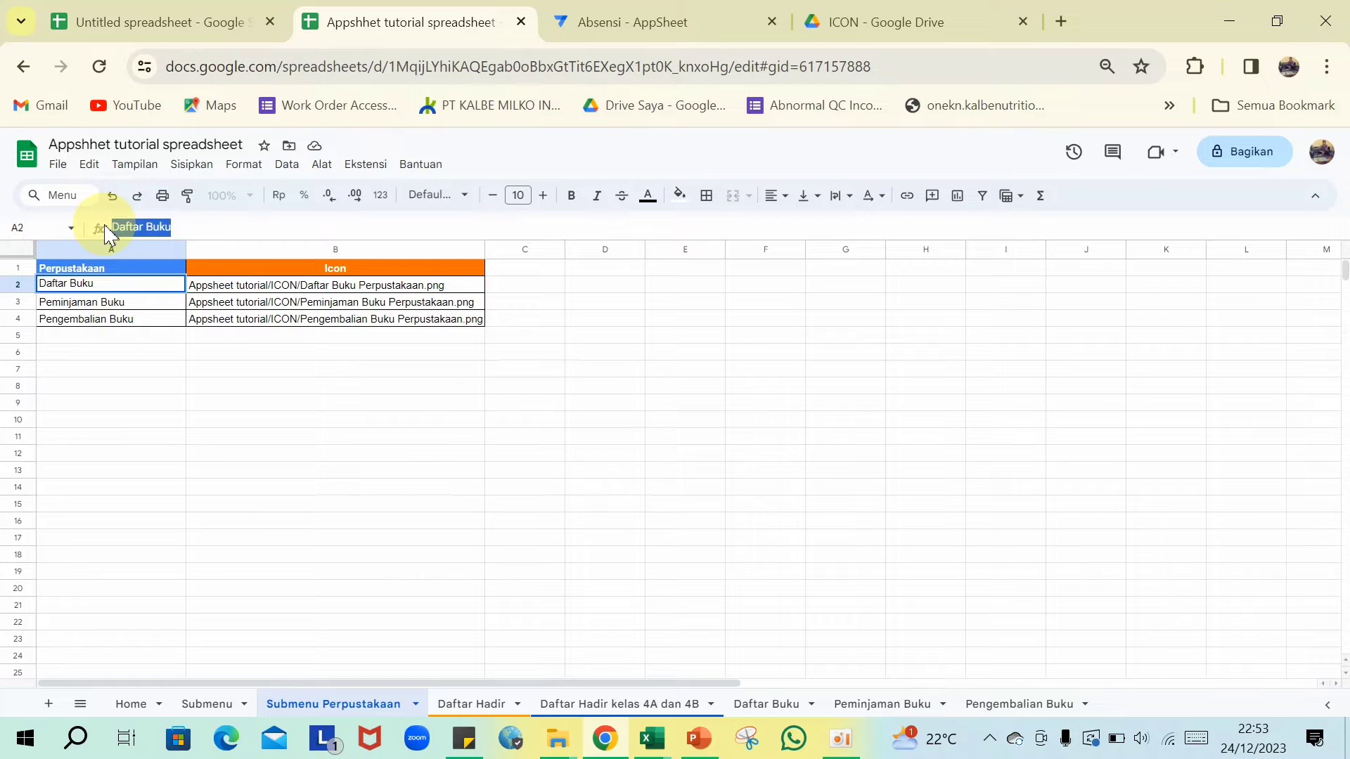
pyautogui.click(706, 539)
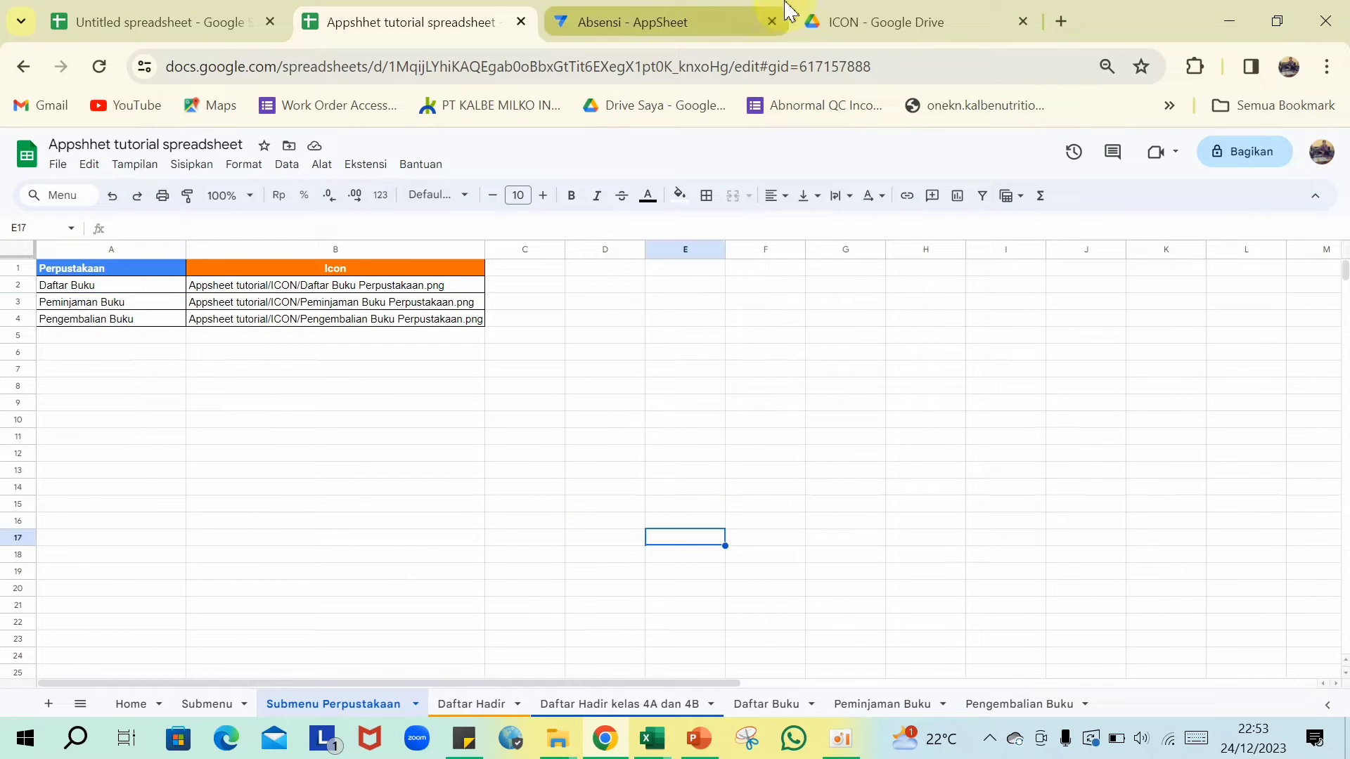
pyautogui.click(752, 20)
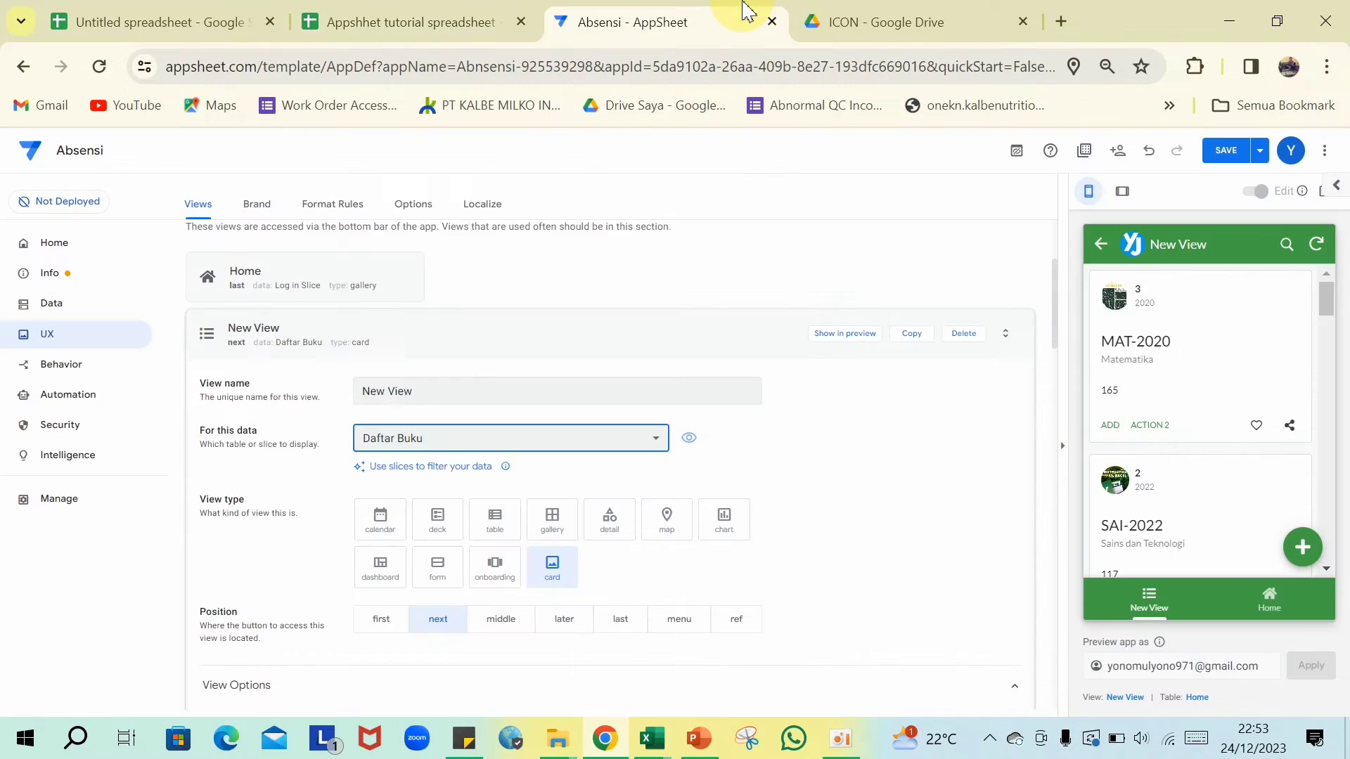
pyautogui.click(478, 398)
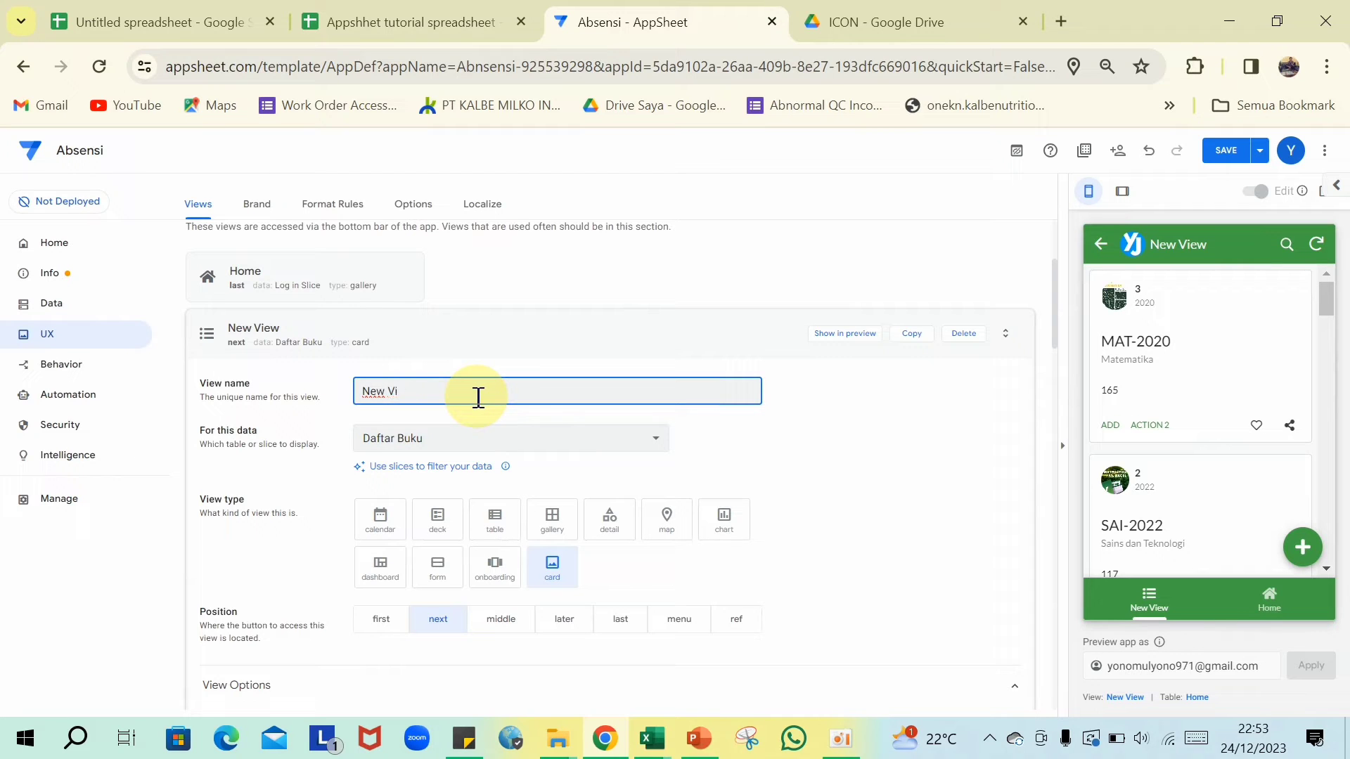
pyautogui.scroll(-1, 481, 456)
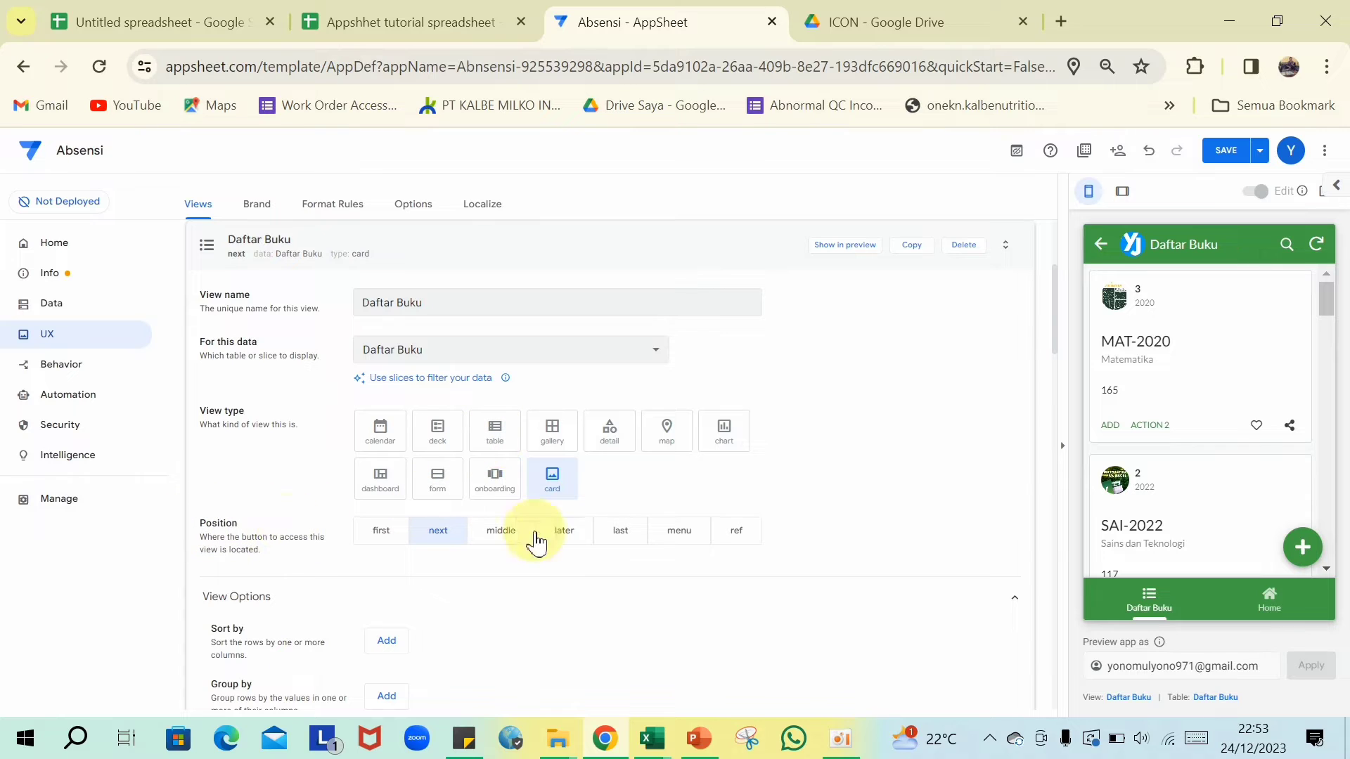
pyautogui.click(728, 539)
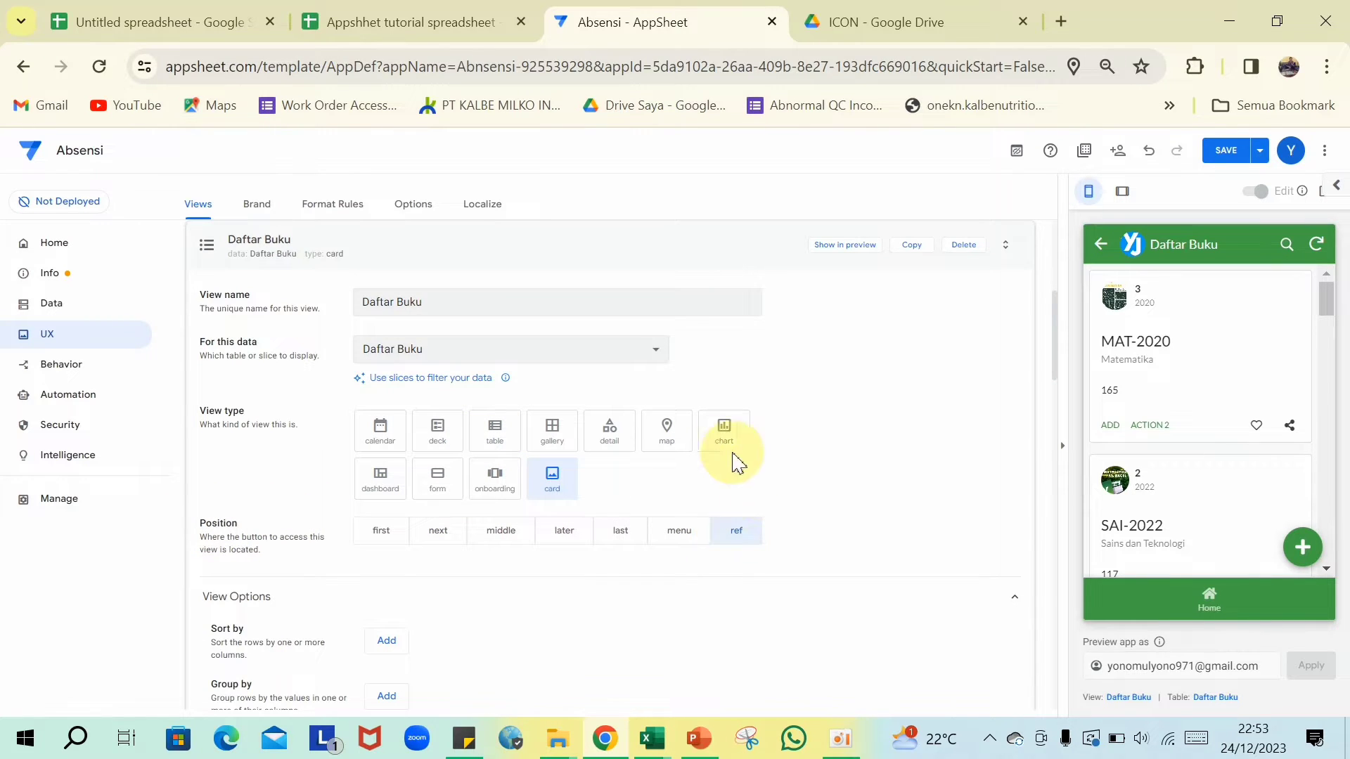
# - Switch the view to deck and group the books by Bidang ILmu in descending order
pyautogui.click(438, 432)
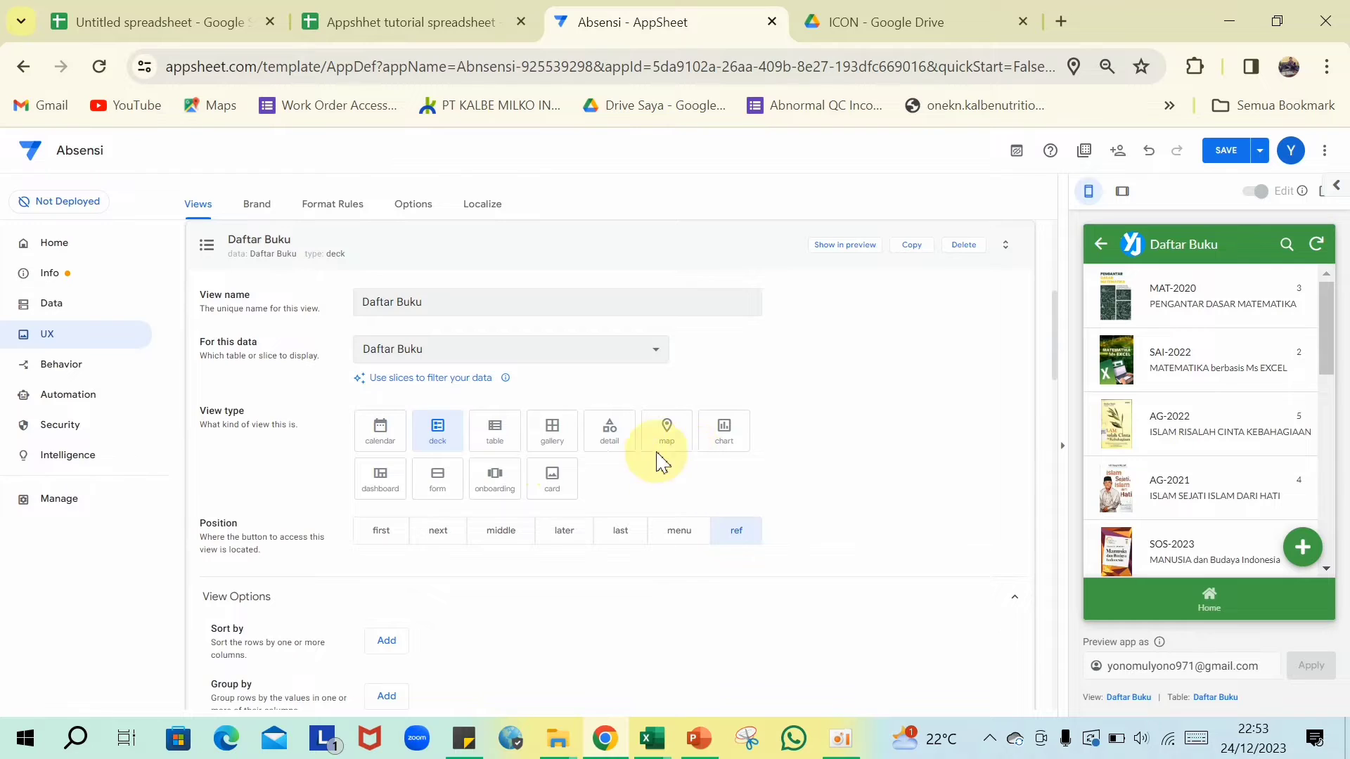
pyautogui.scroll(-4, 364, 385)
pyautogui.click(387, 380)
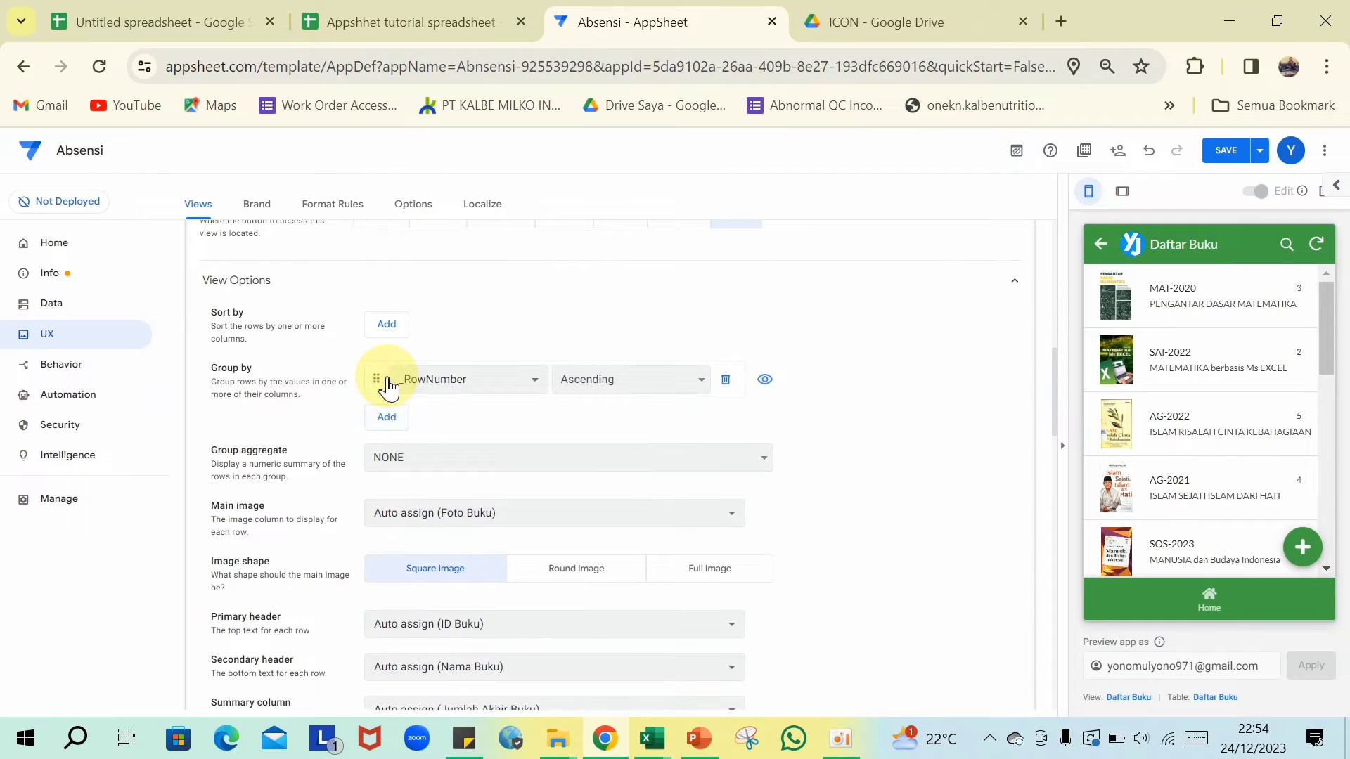
pyautogui.click(537, 383)
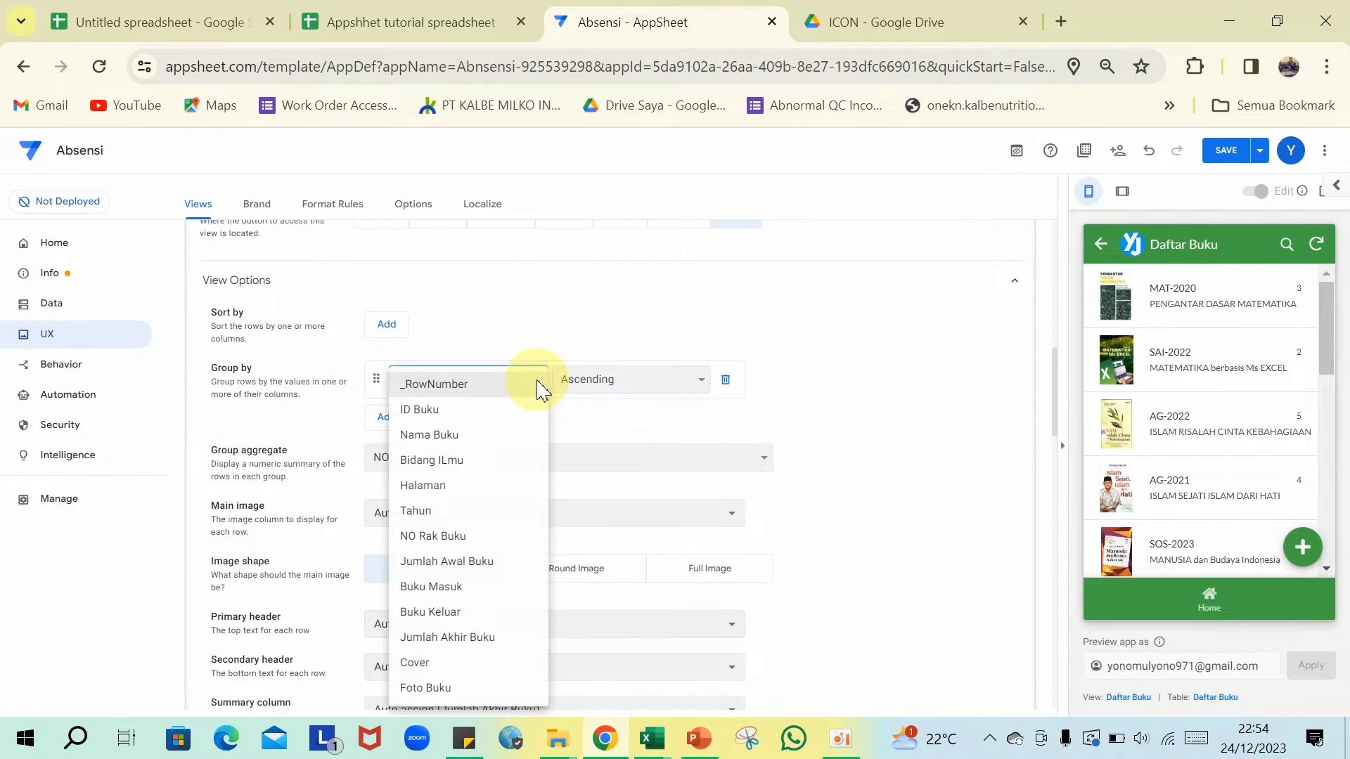
pyautogui.click(467, 461)
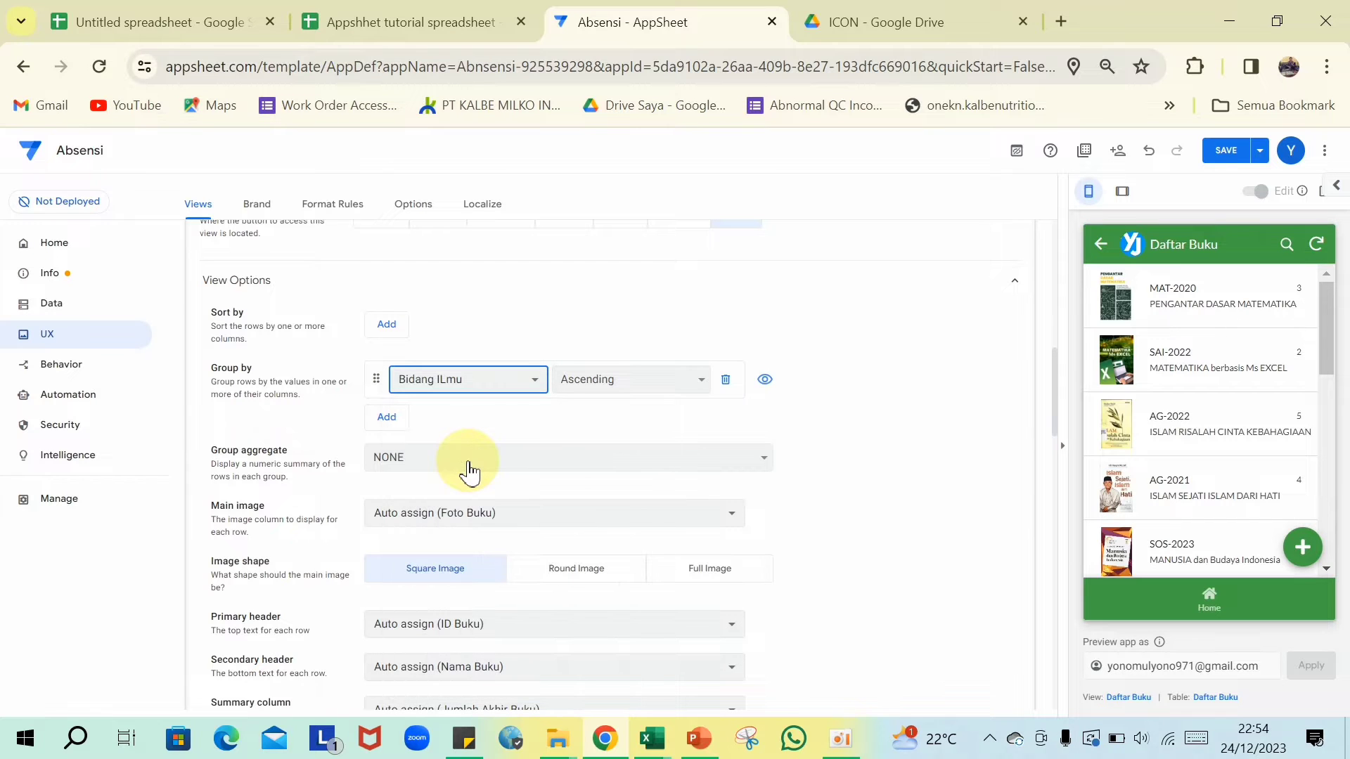
pyautogui.click(705, 392)
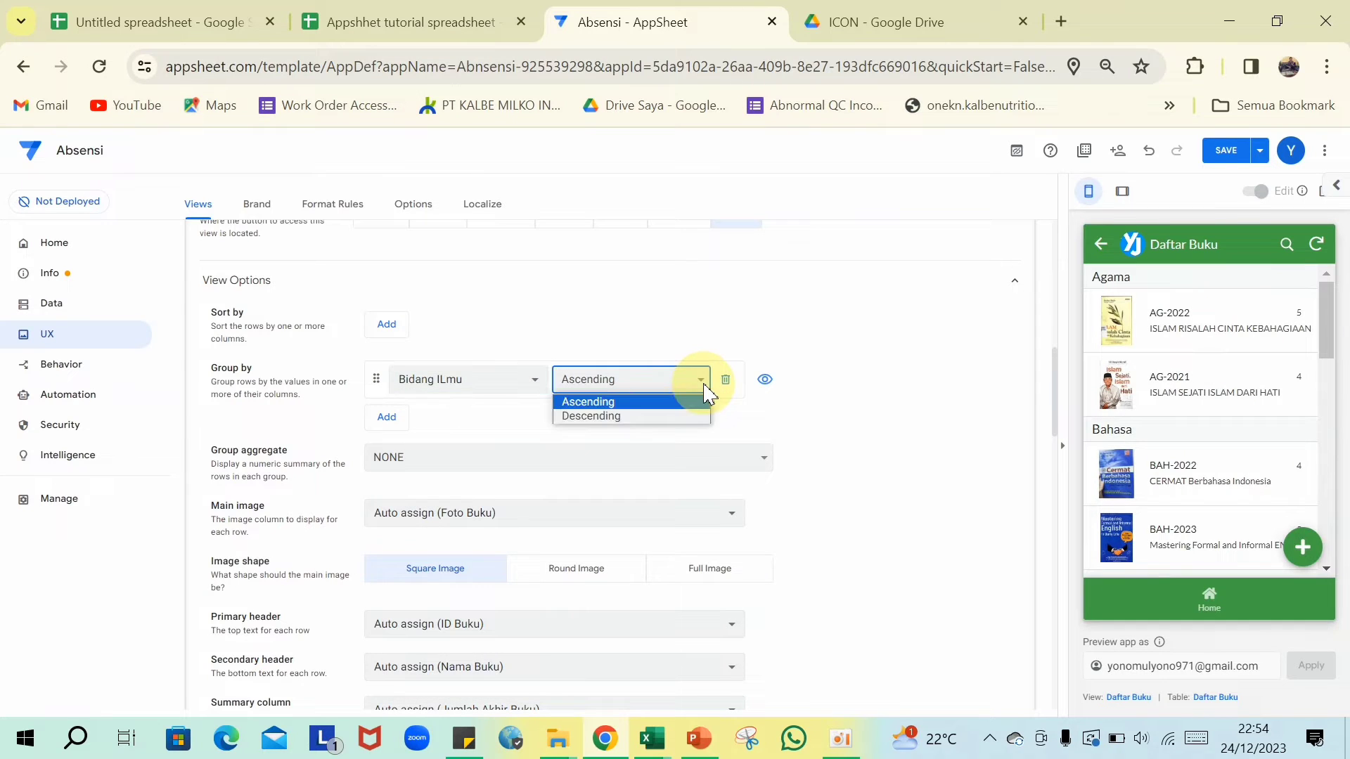
pyautogui.click(647, 419)
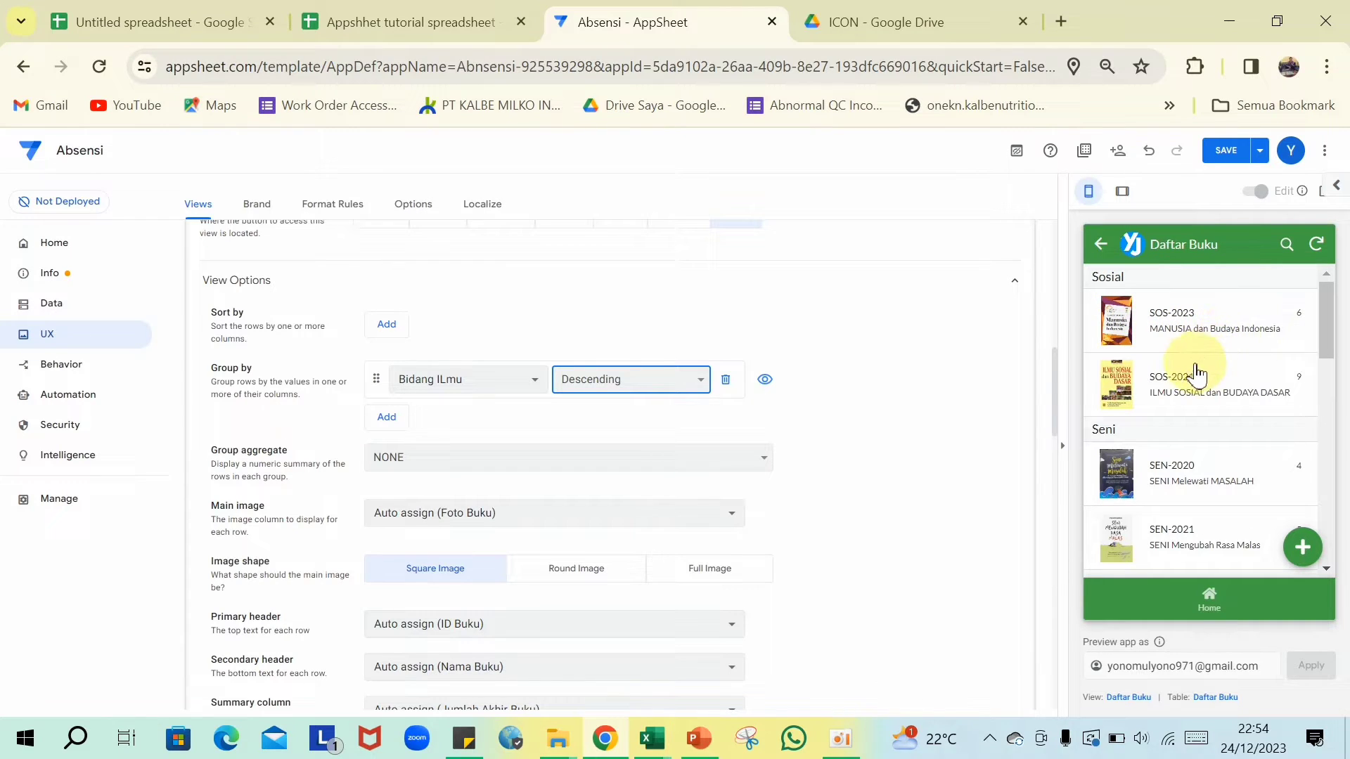
# - Scroll the preview to check the groups, from Sosial down to Agama
pyautogui.scroll(-2, 1193, 379)
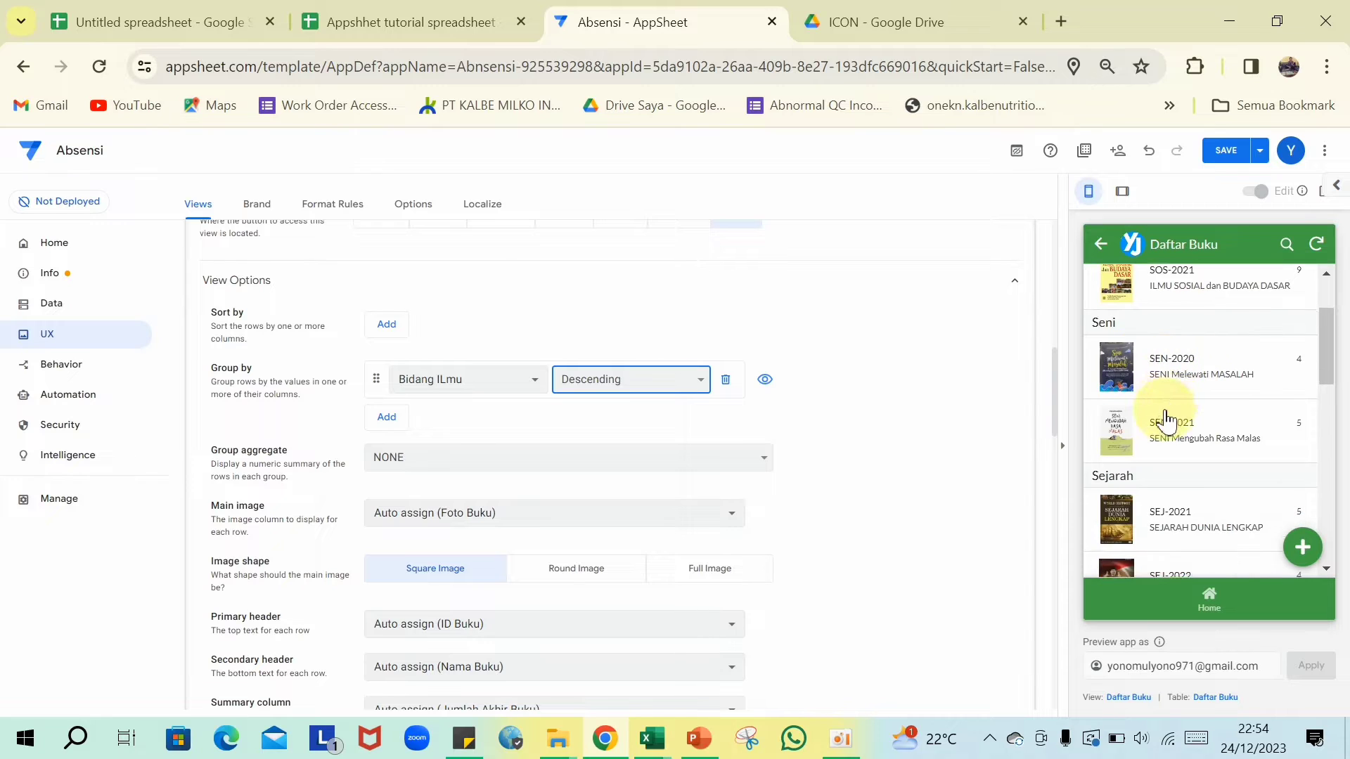
pyautogui.scroll(-4, 1160, 422)
pyautogui.scroll(-4, 1130, 446)
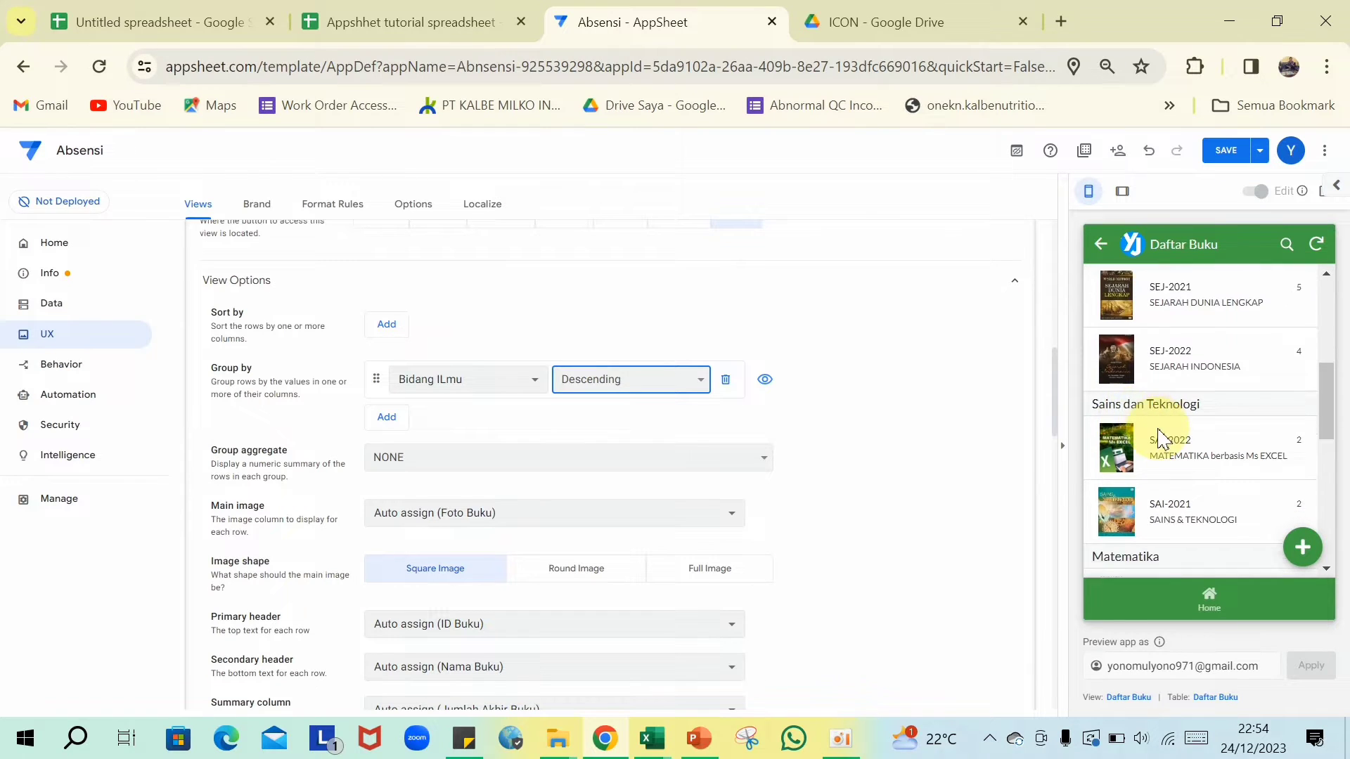
pyautogui.scroll(-4, 1125, 393)
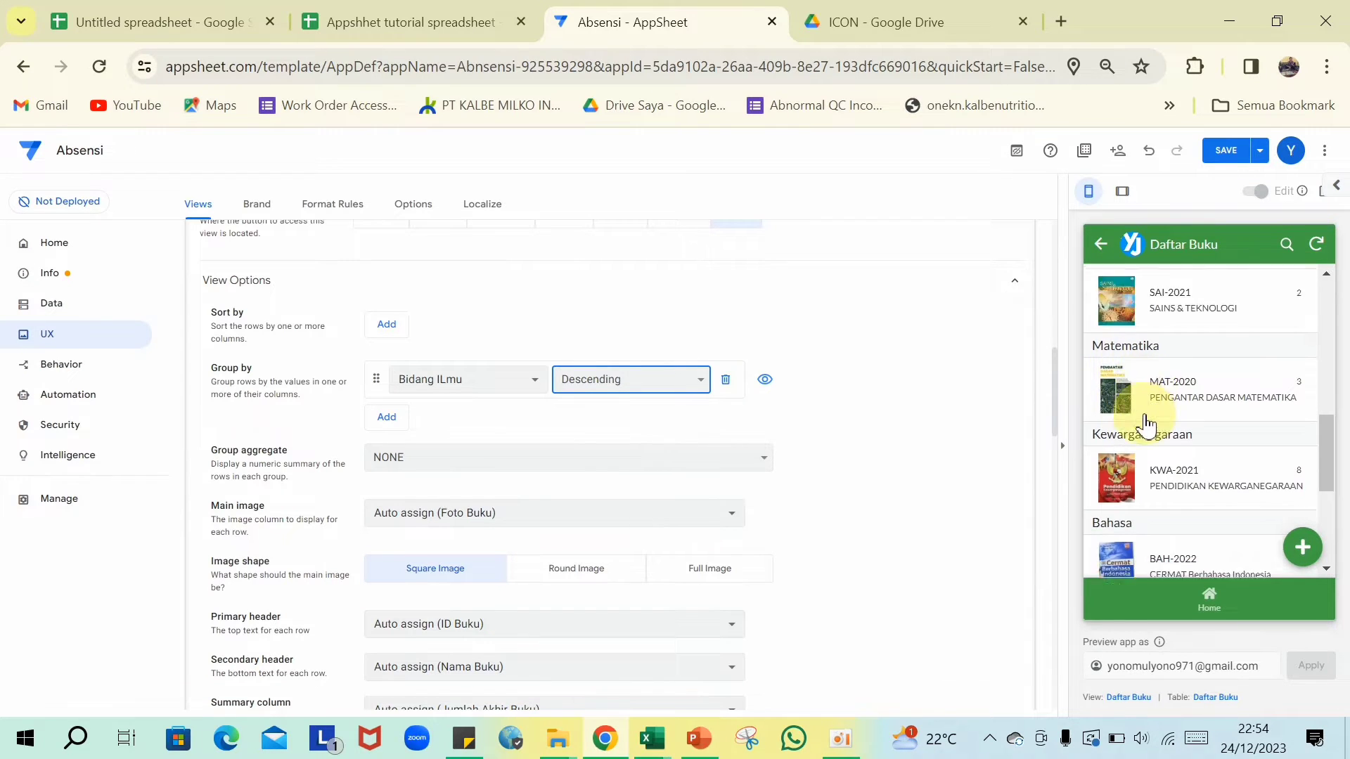
pyautogui.scroll(-2, 1146, 406)
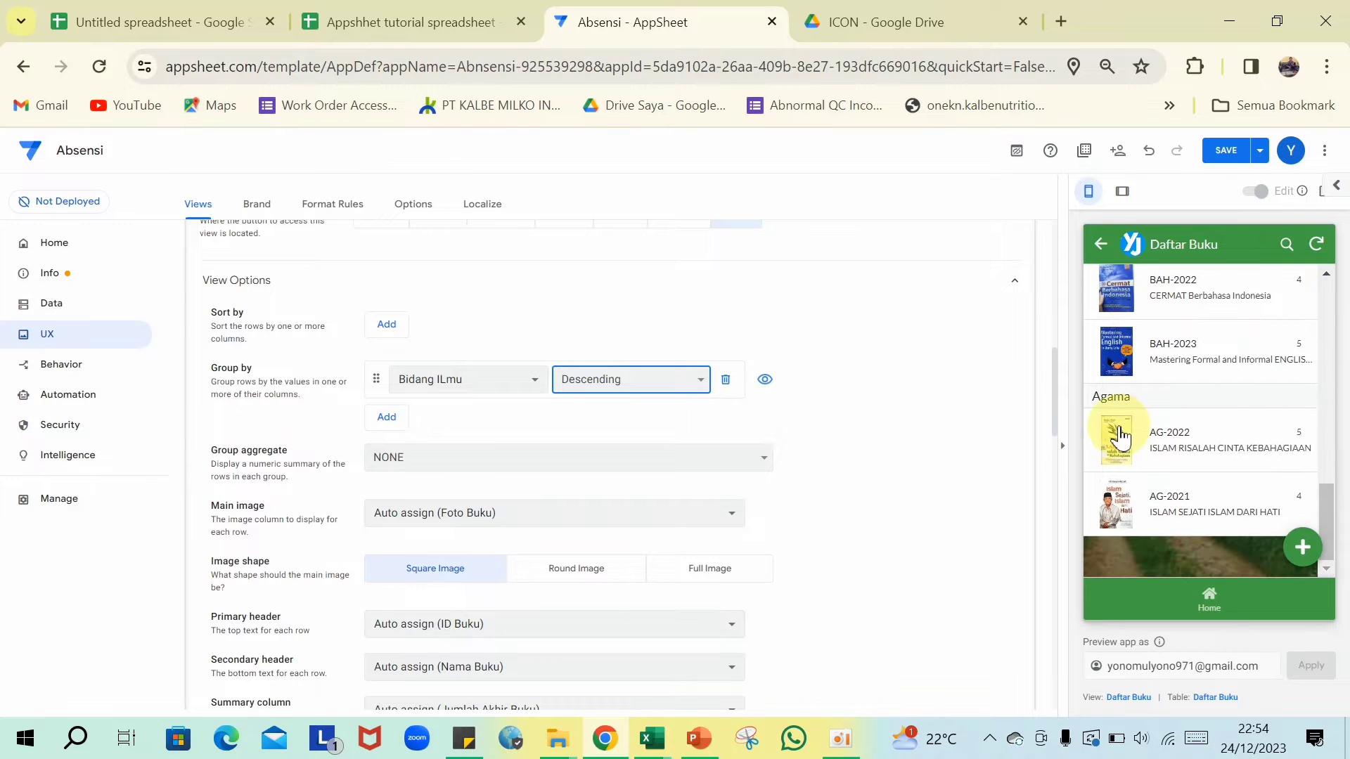
pyautogui.scroll(-2, 529, 436)
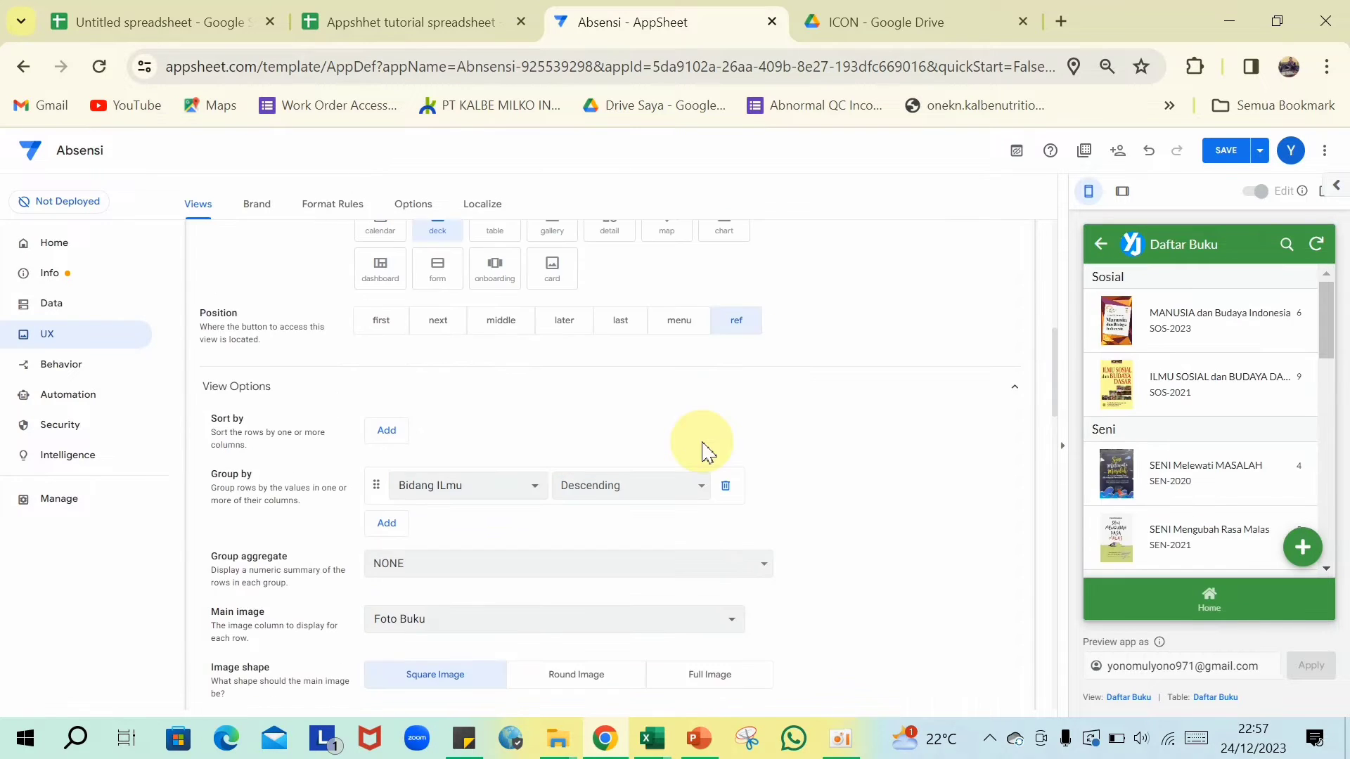
# - Review the deck: Foto Buku image, Nama Buku and ID Buku headers, Jumlah Awal Buku summary
pyautogui.scroll(-4, 699, 446)
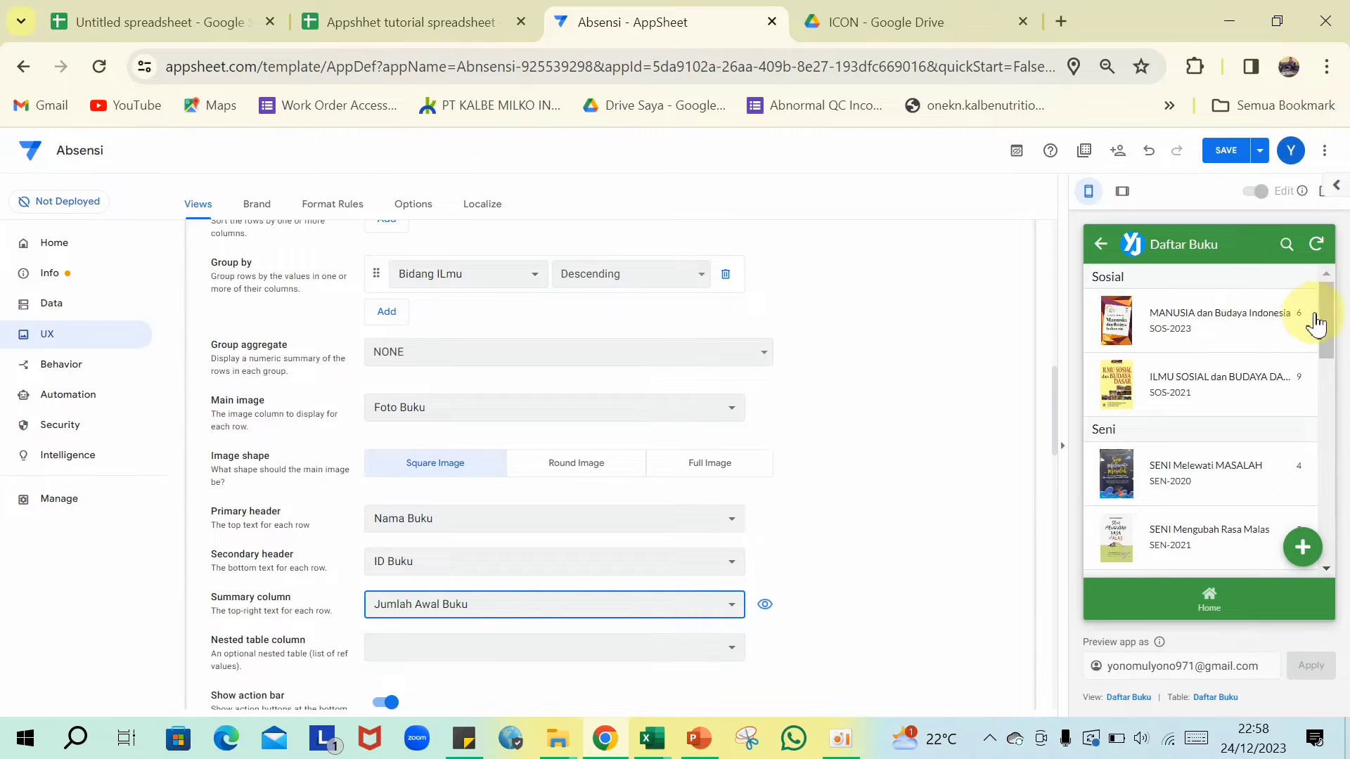
pyautogui.scroll(-1, 482, 582)
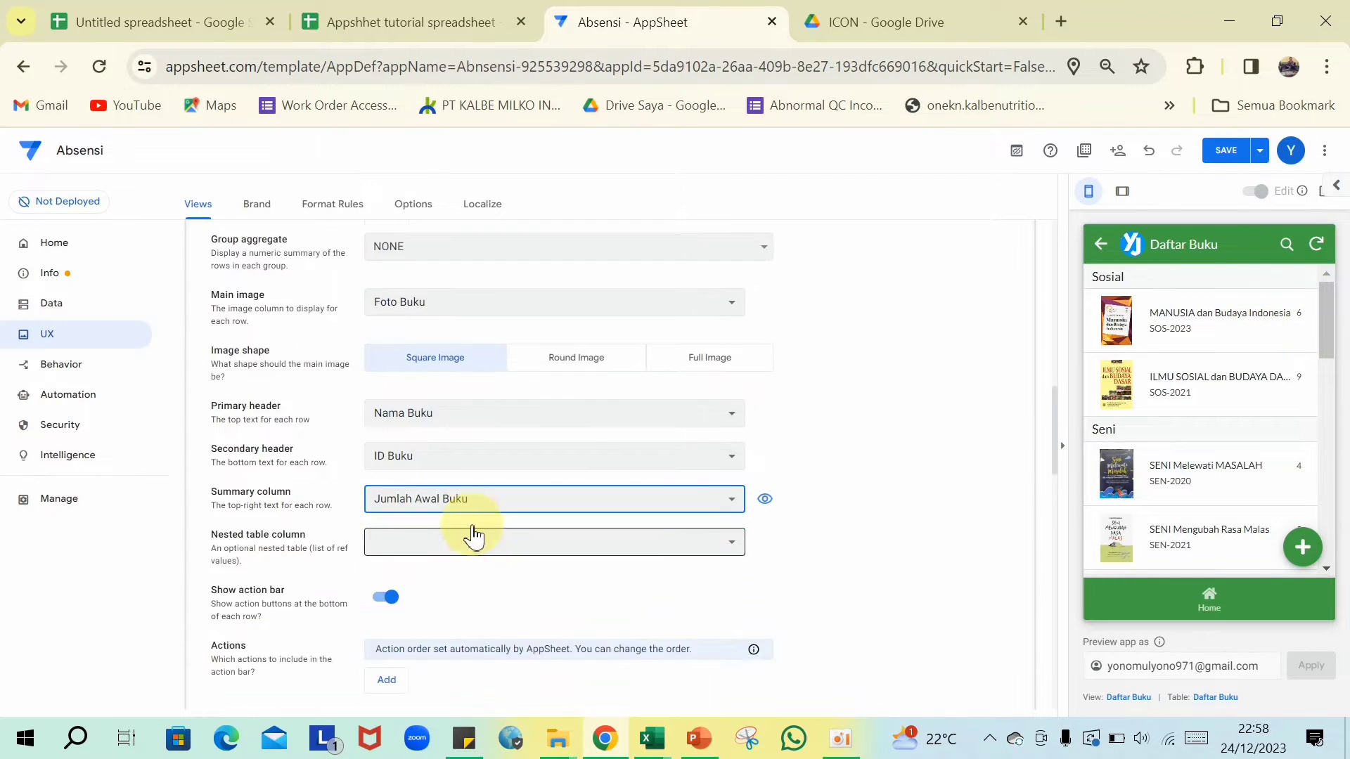
pyautogui.scroll(4, 473, 534)
pyautogui.scroll(5, 473, 506)
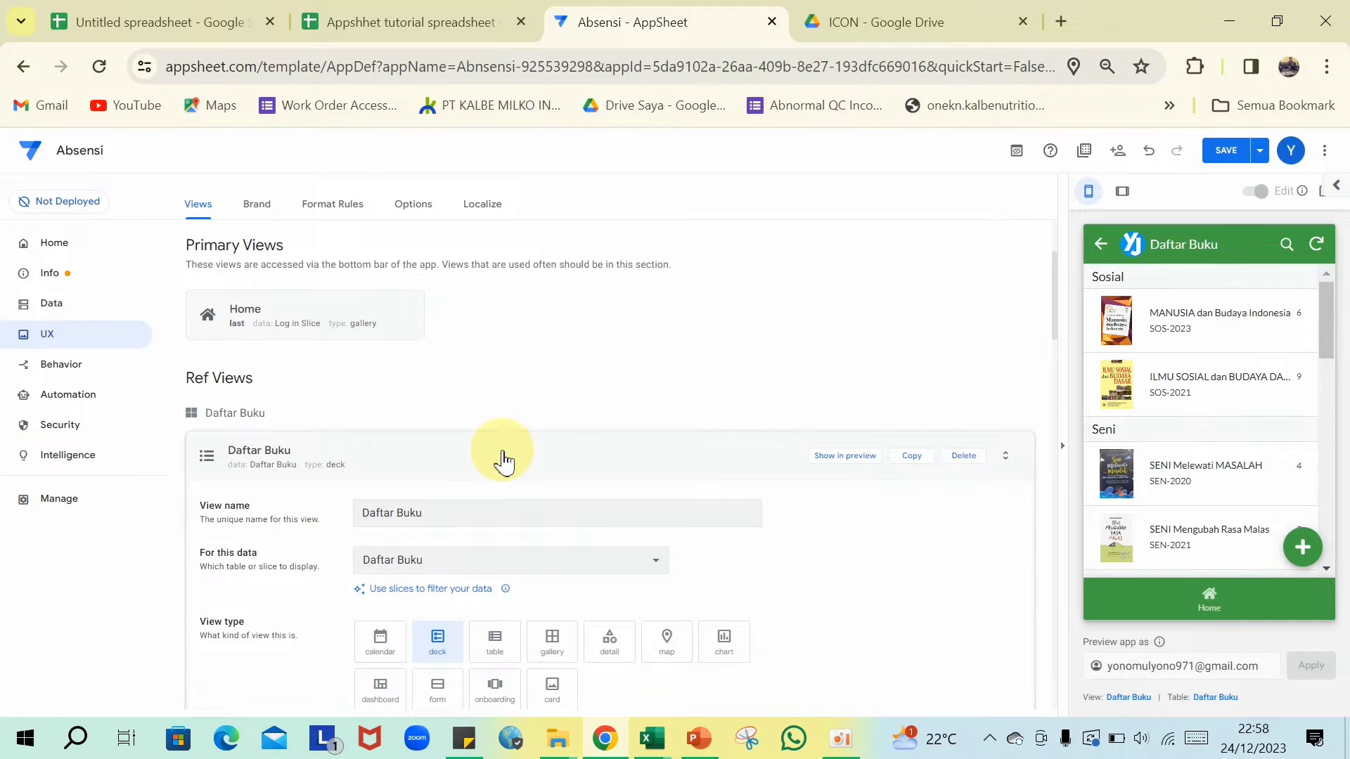
# - In Daftar Buku_Detail, move Foto Buku and then Cover to the top of the column order
pyautogui.click(503, 462)
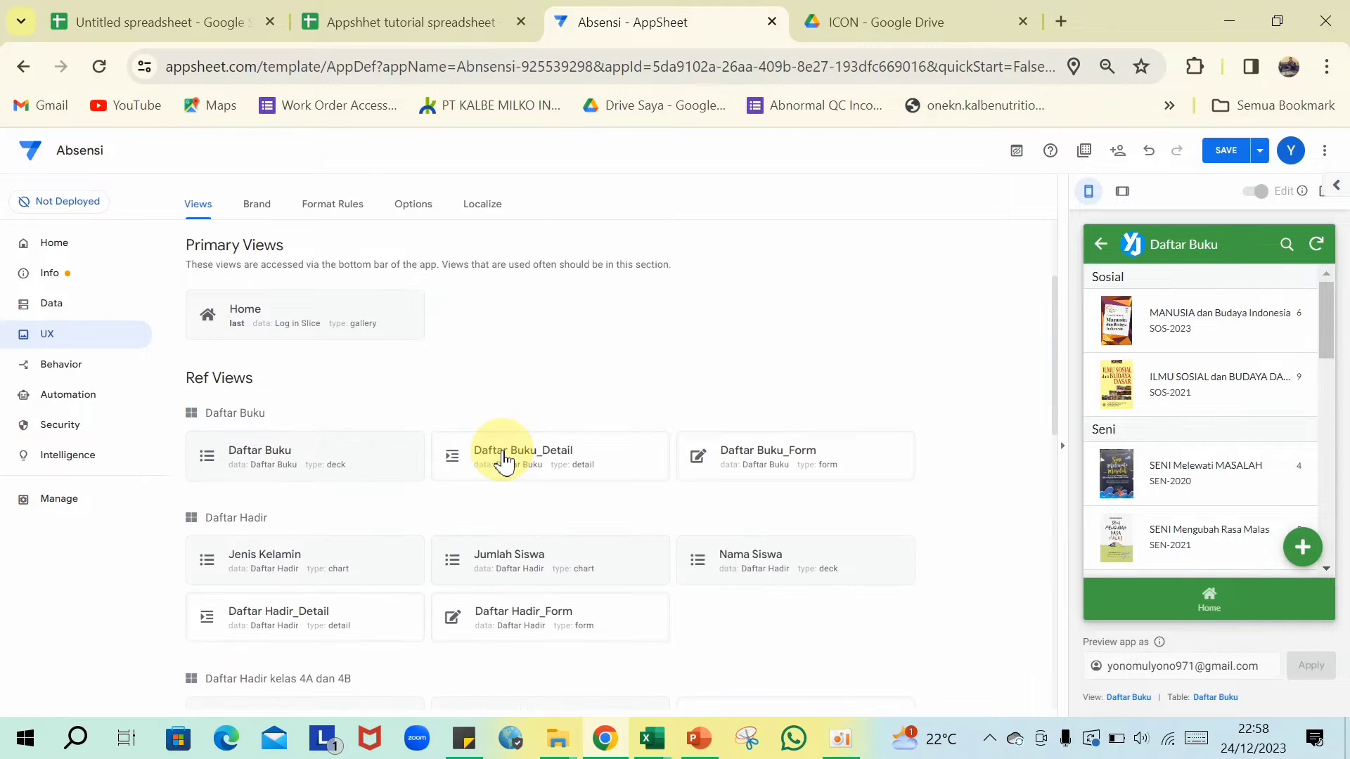
pyautogui.click(589, 464)
pyautogui.scroll(-10, 633, 471)
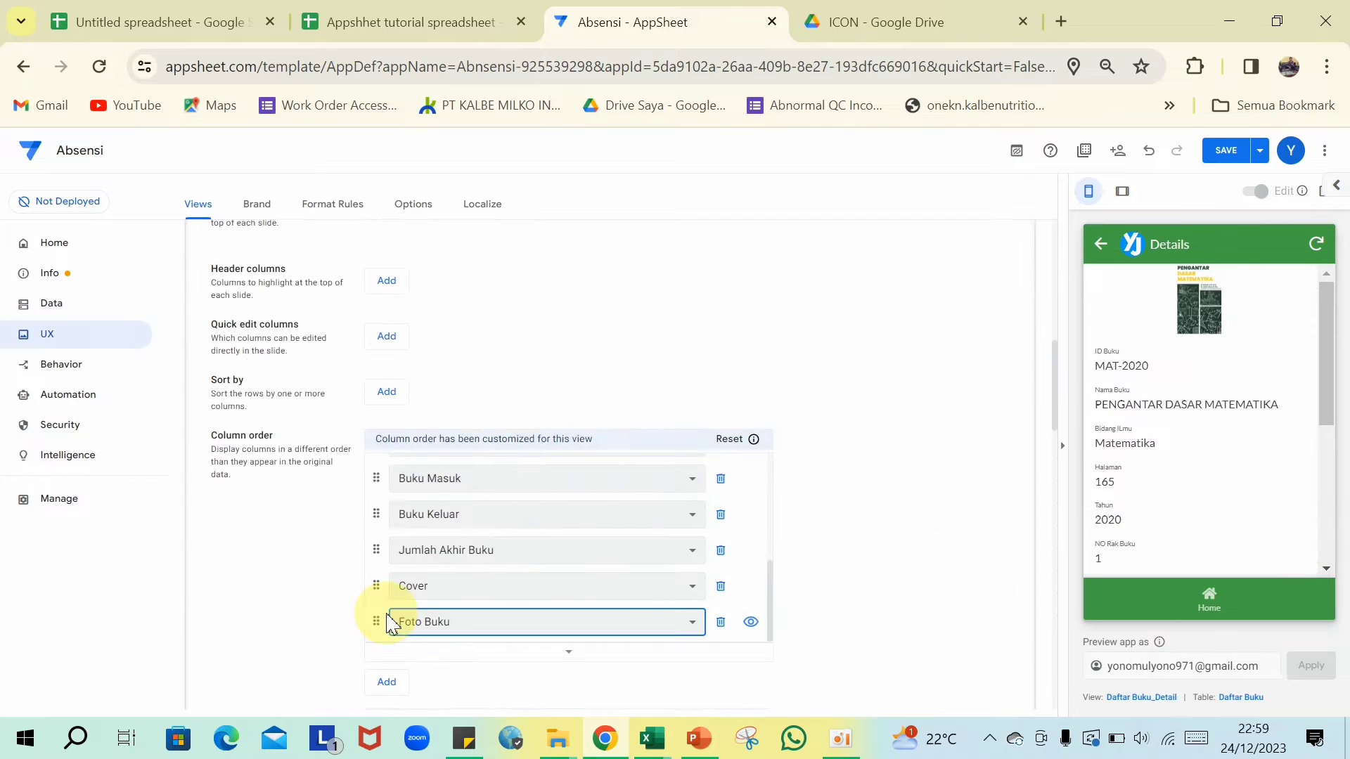
pyautogui.moveTo(376, 631); pyautogui.dragTo(457, 491)
pyautogui.scroll(-5, 453, 527)
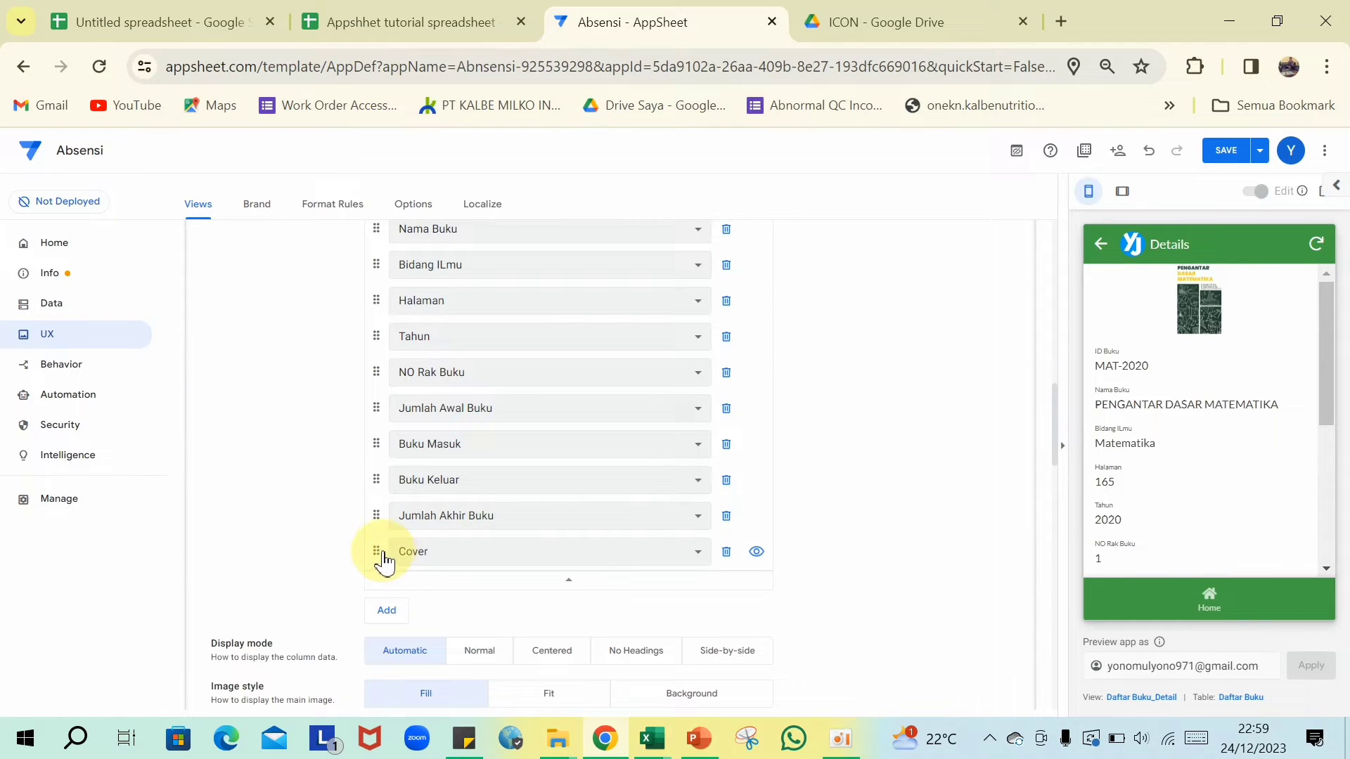
pyautogui.moveTo(384, 555); pyautogui.dragTo(495, 215)
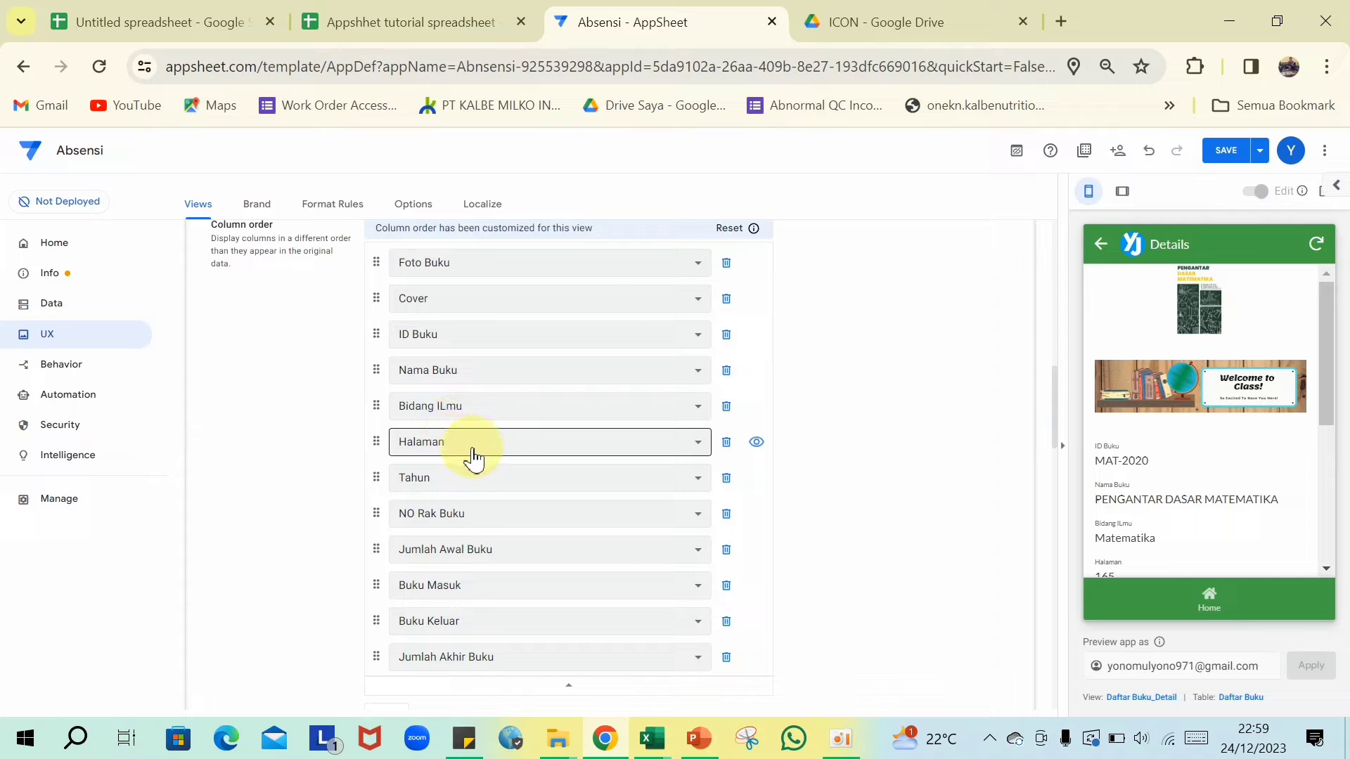
pyautogui.scroll(-5, 471, 457)
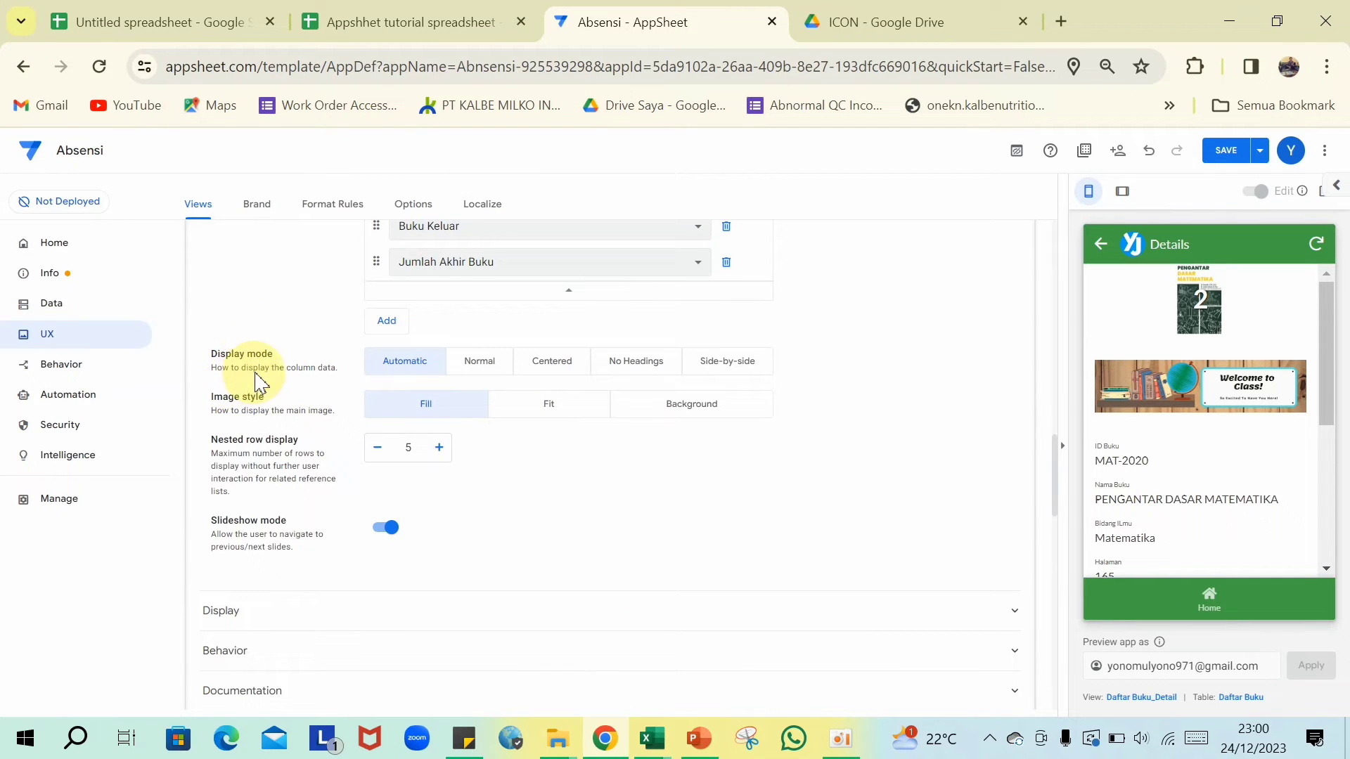
# - Give Daftar Buku_Detail Side-by-side display and Background image style, then collapse its settings
pyautogui.click(720, 374)
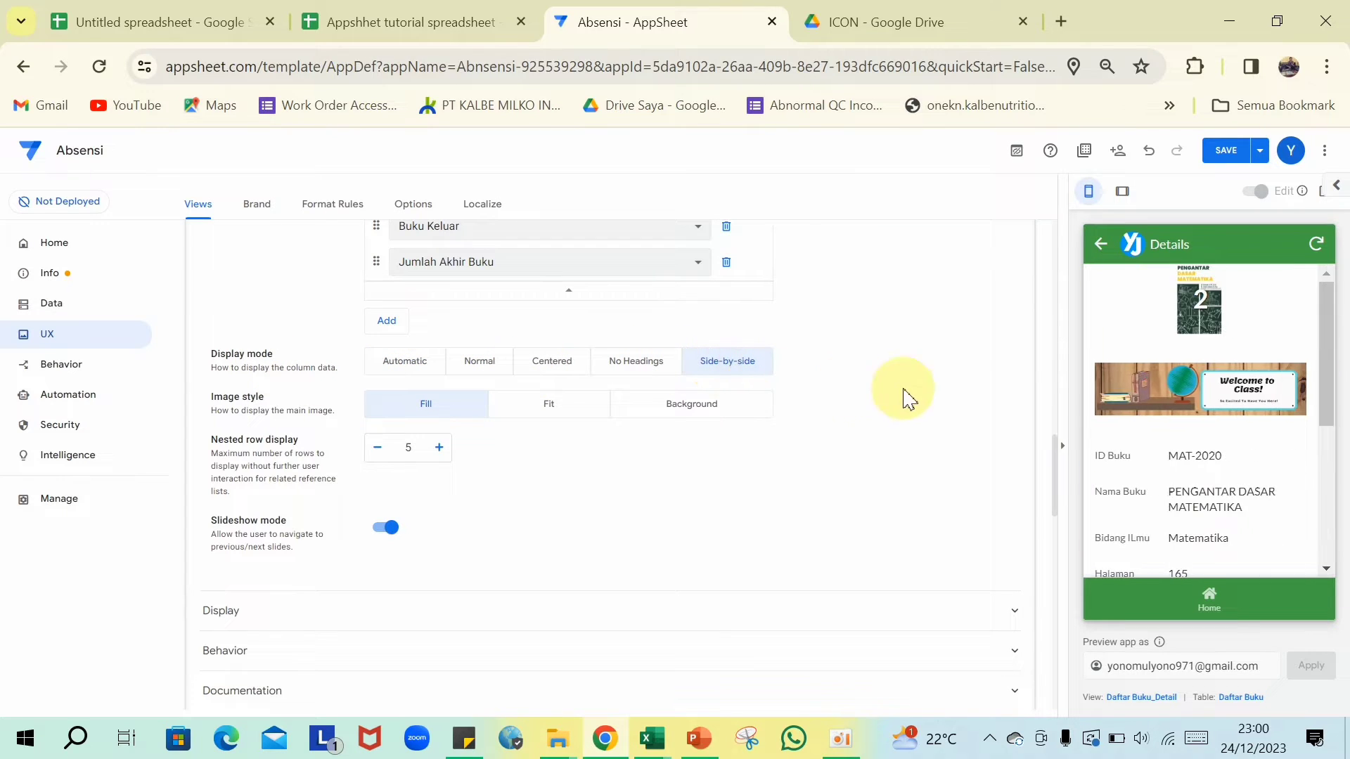
pyautogui.scroll(-5, 1145, 398)
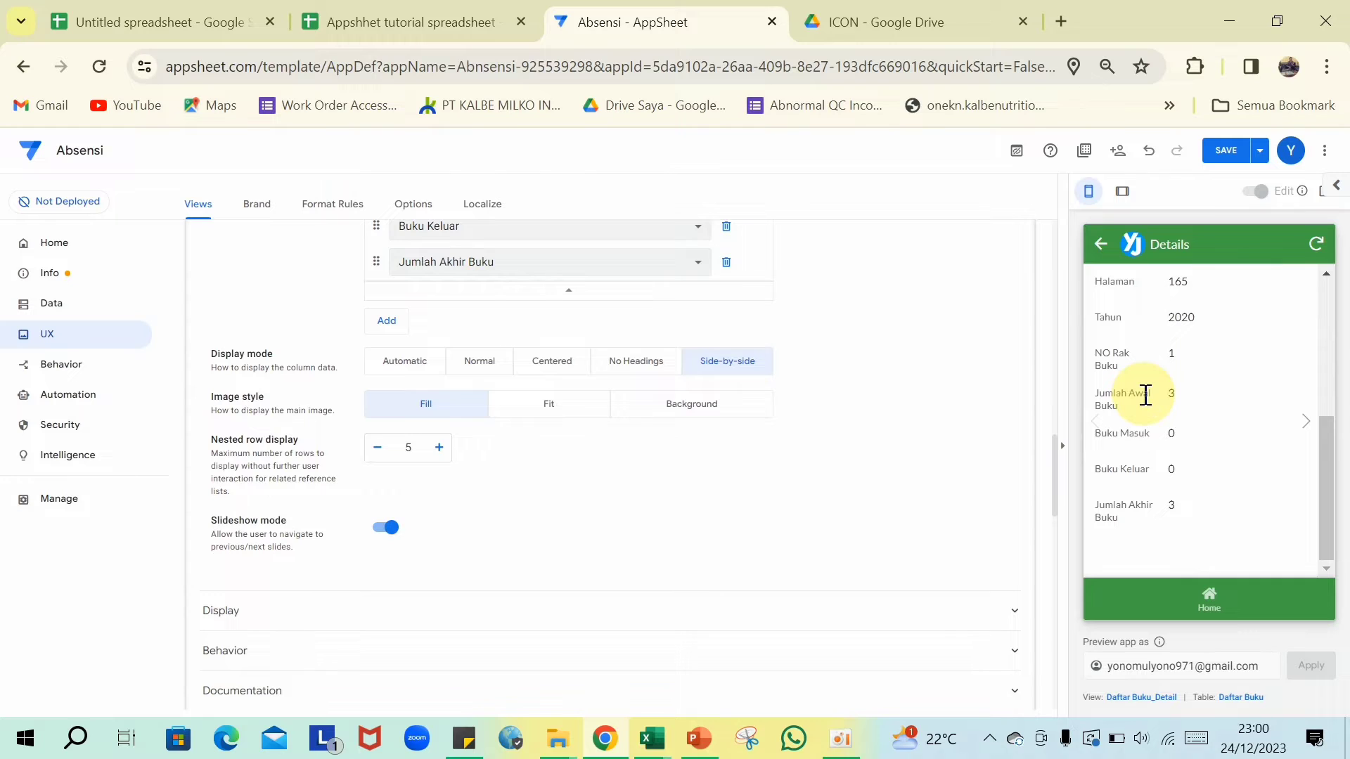
pyautogui.scroll(5, 1145, 394)
pyautogui.click(692, 404)
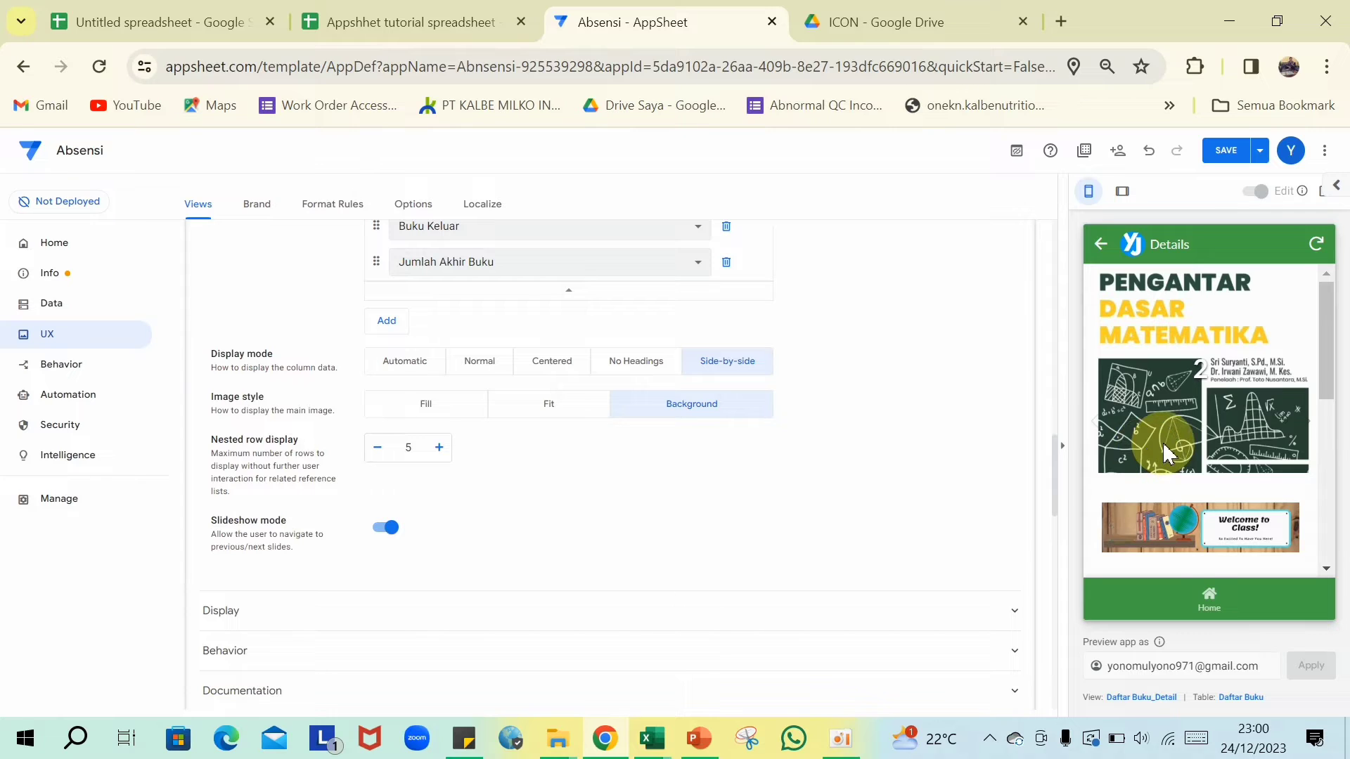
pyautogui.scroll(-2, 1162, 448)
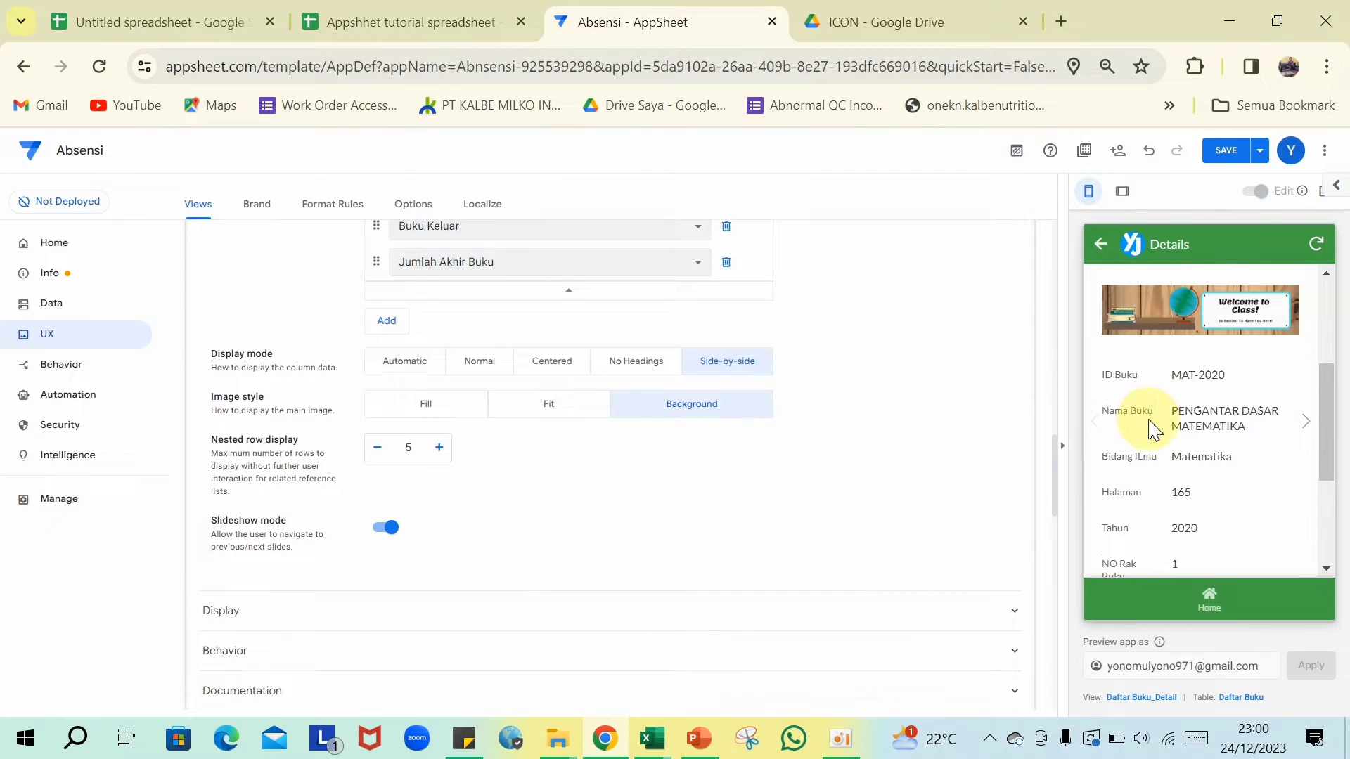
pyautogui.scroll(-2, 1160, 423)
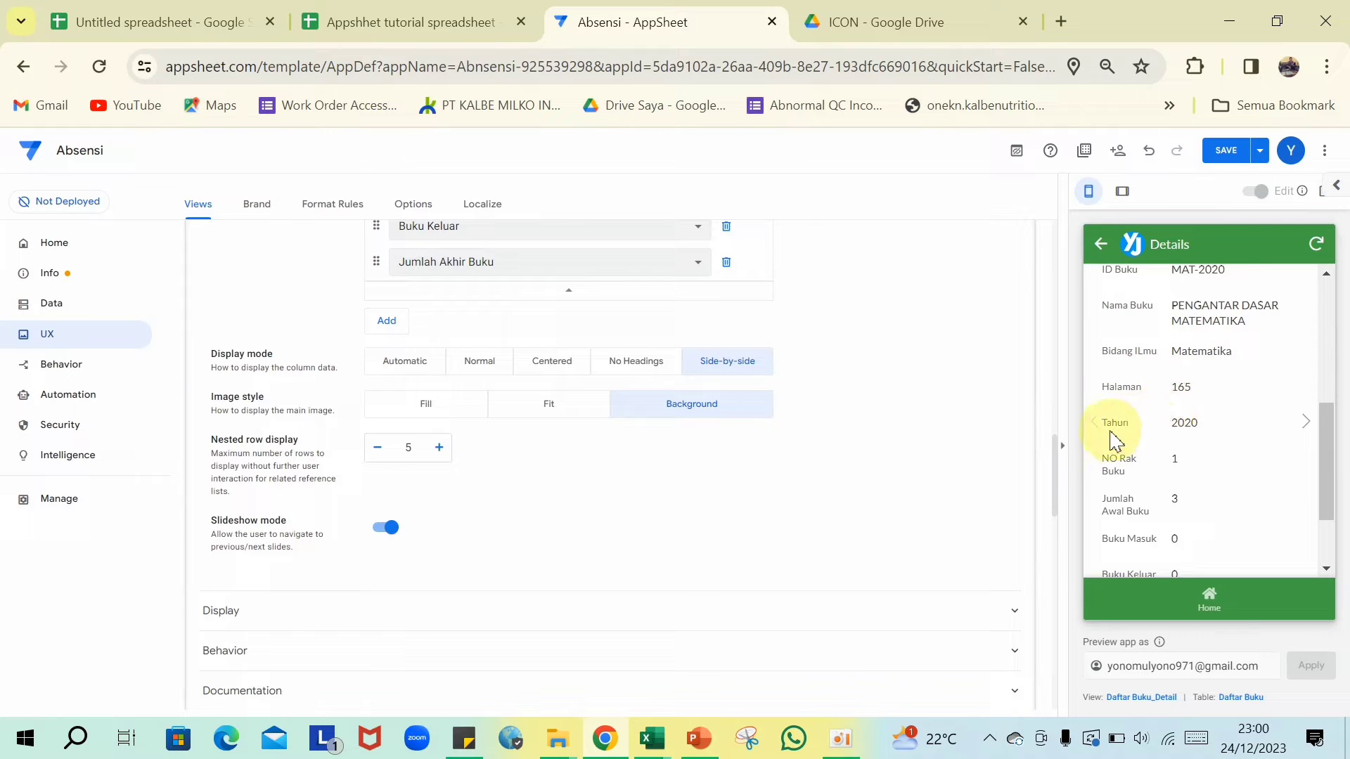
pyautogui.scroll(-2, 1125, 429)
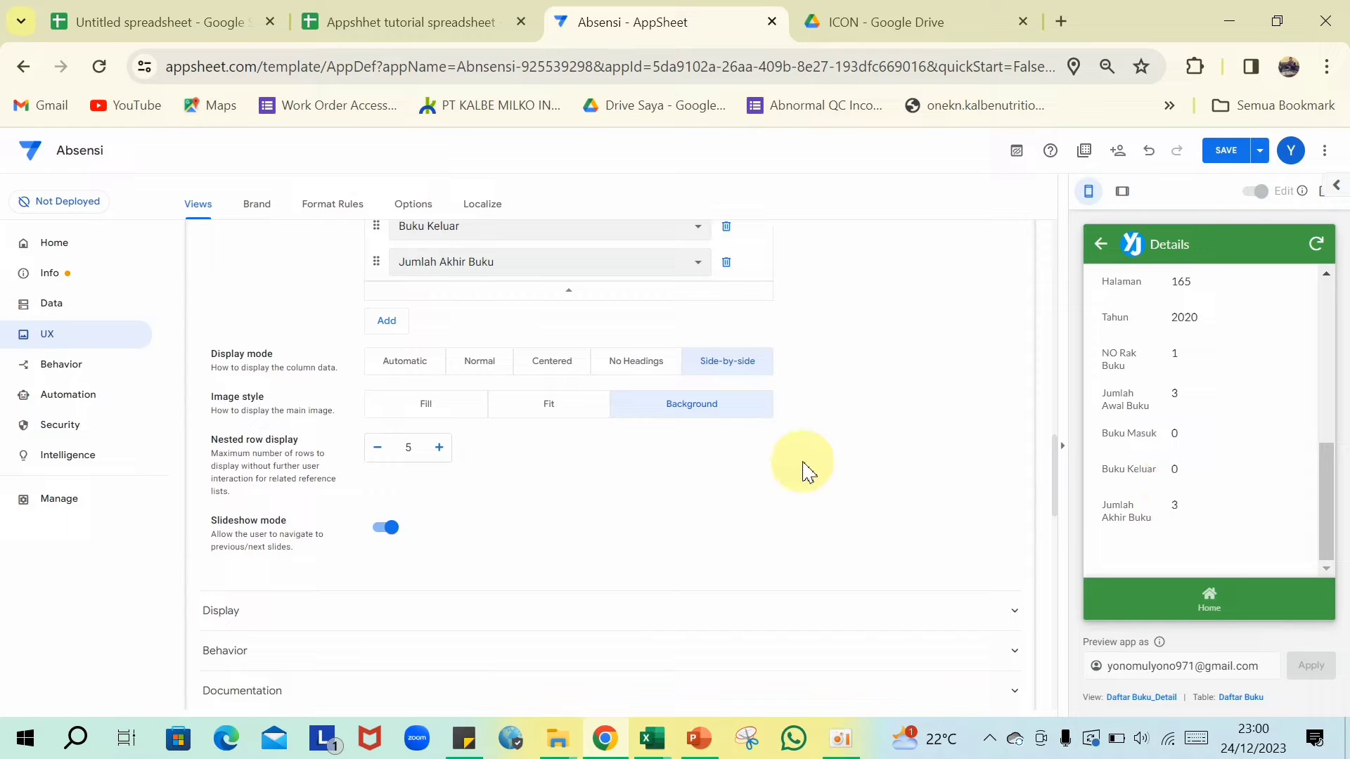
pyautogui.scroll(-3, 624, 452)
pyautogui.scroll(4, 613, 479)
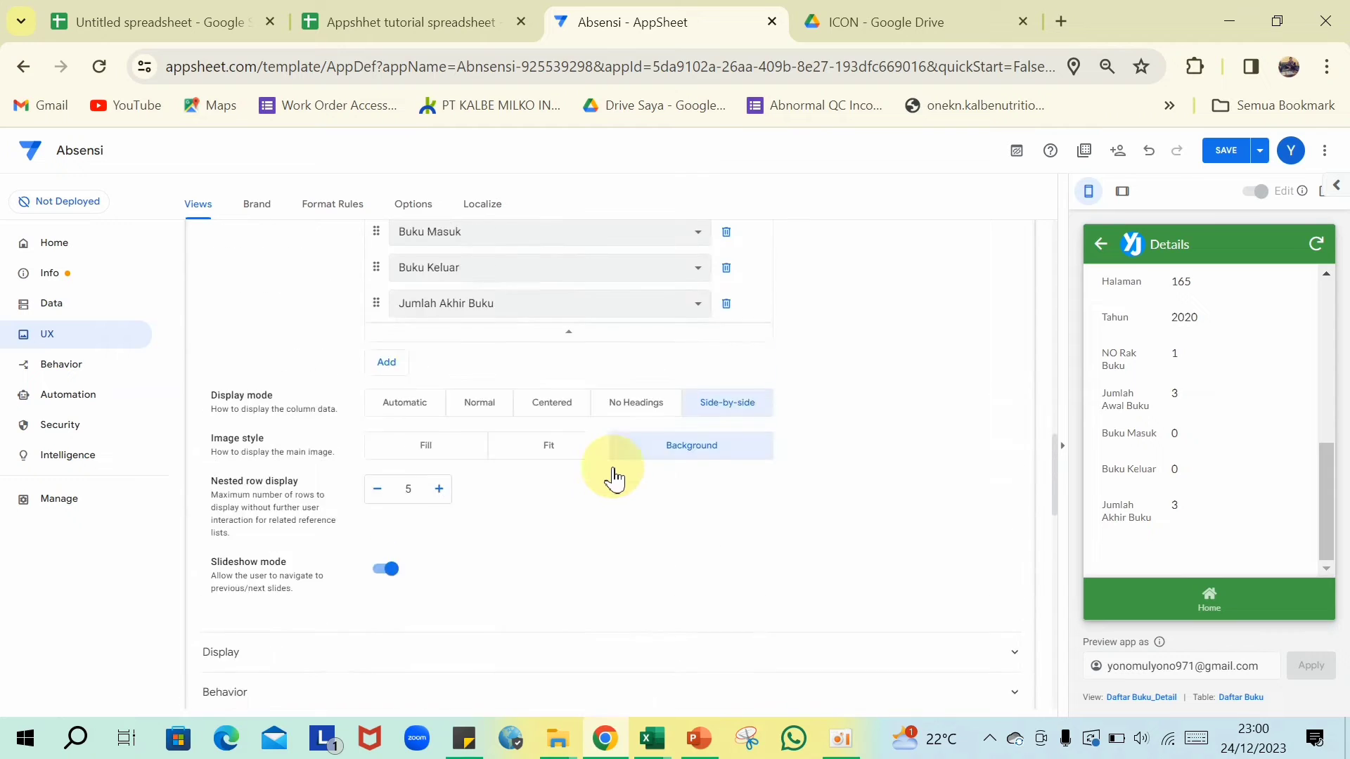
pyautogui.scroll(10, 613, 480)
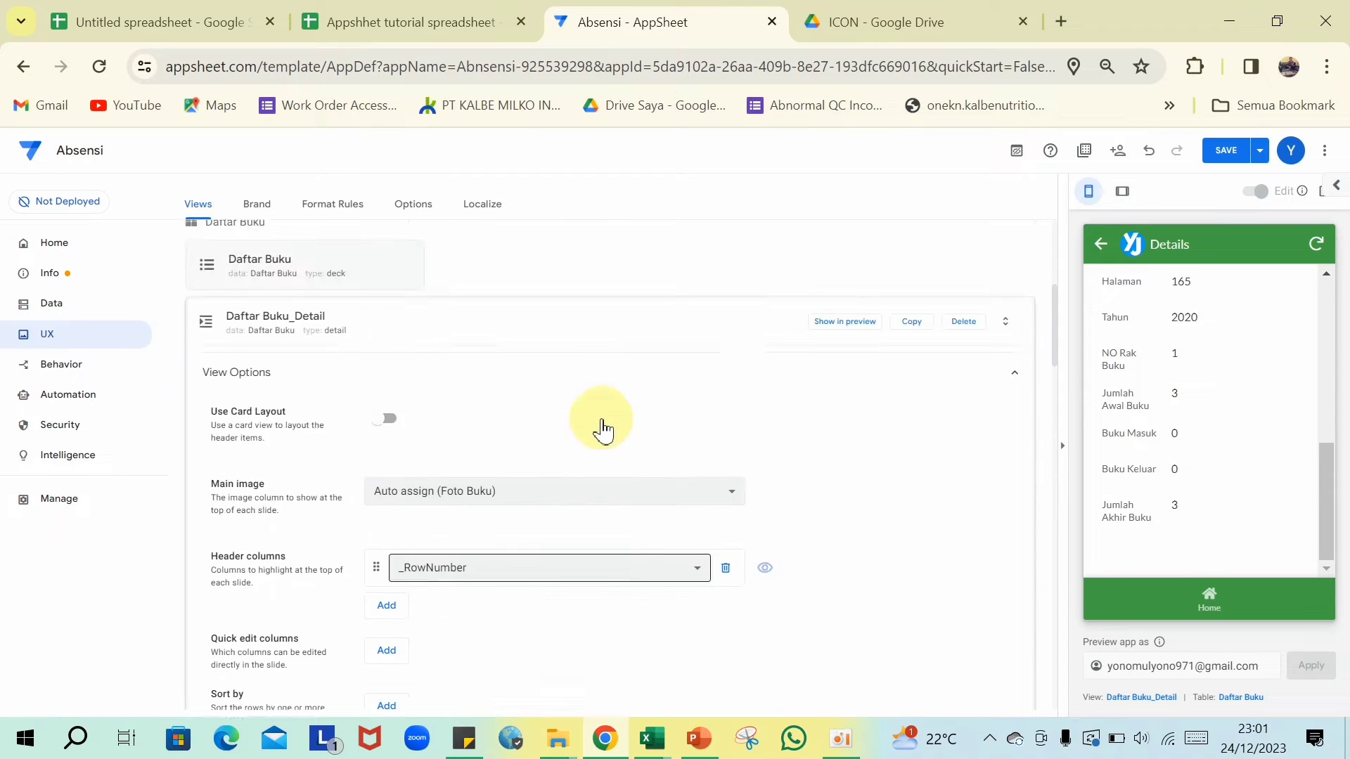
pyautogui.scroll(2, 601, 429)
pyautogui.click(539, 458)
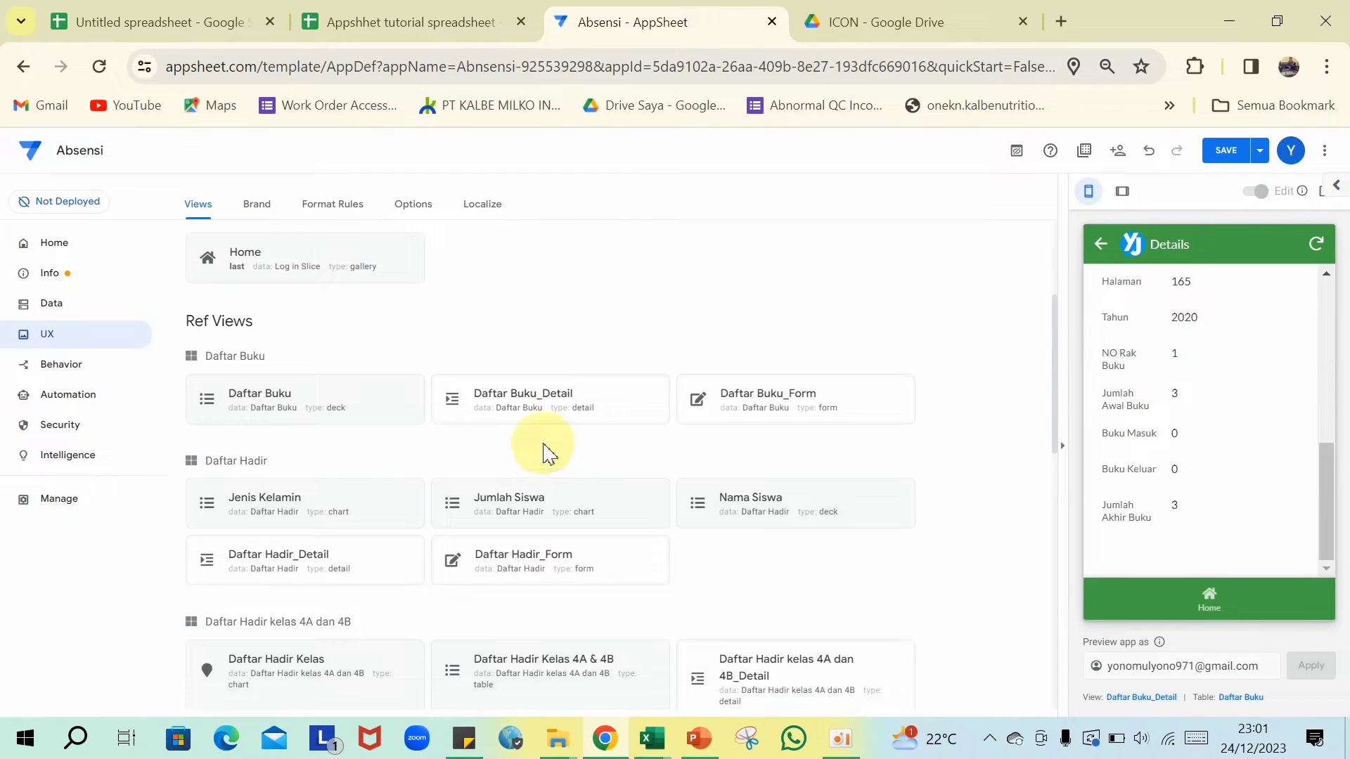
# - Add all remaining columns to the Daftar Buku_Form column order and move Cover to the top
pyautogui.click(845, 407)
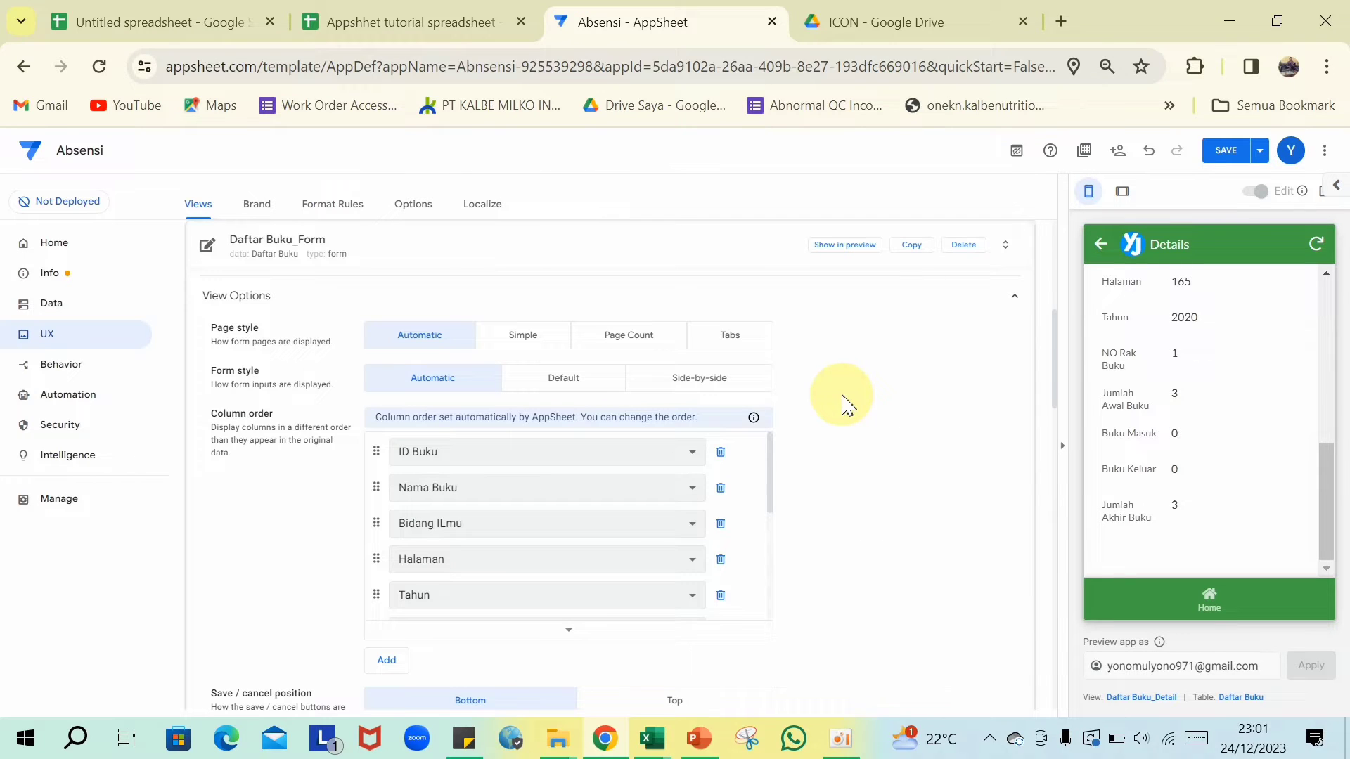
pyautogui.scroll(3, 663, 473)
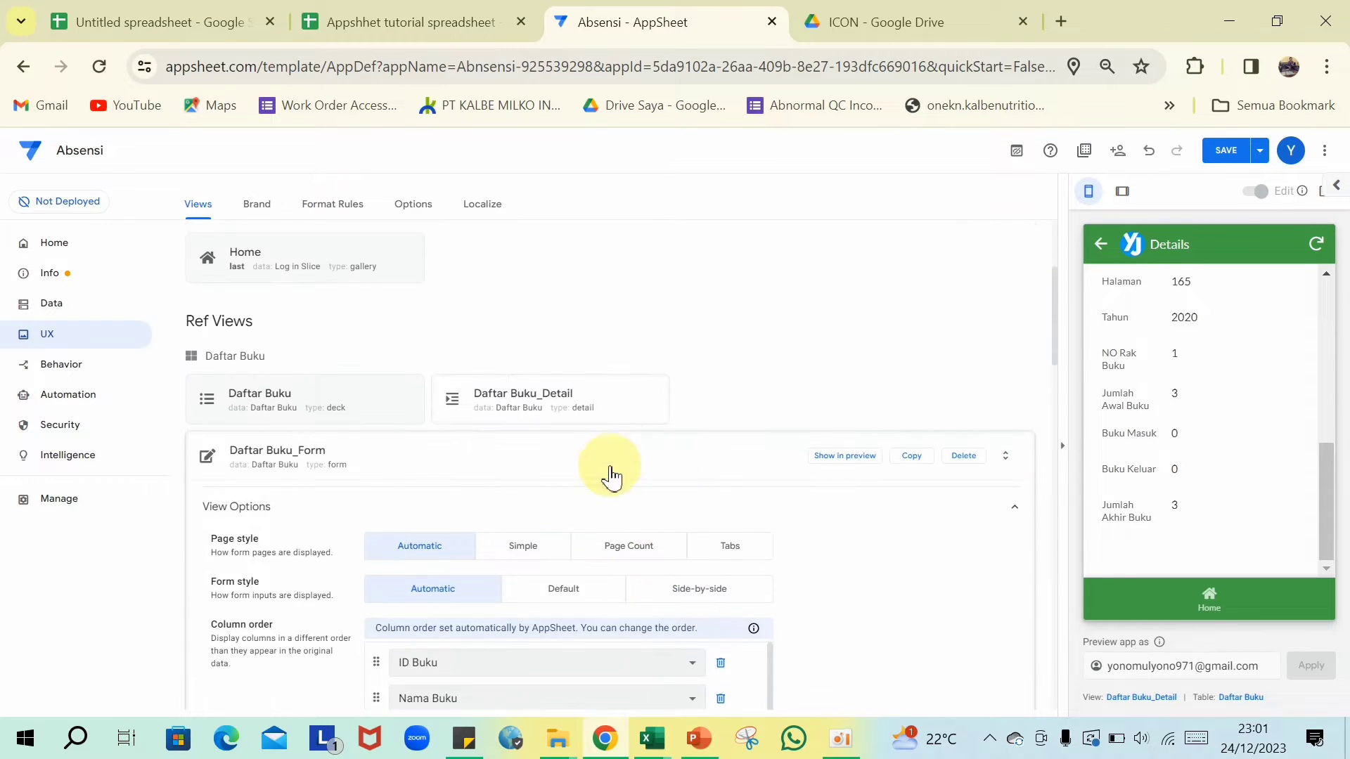
pyautogui.scroll(-7, 610, 478)
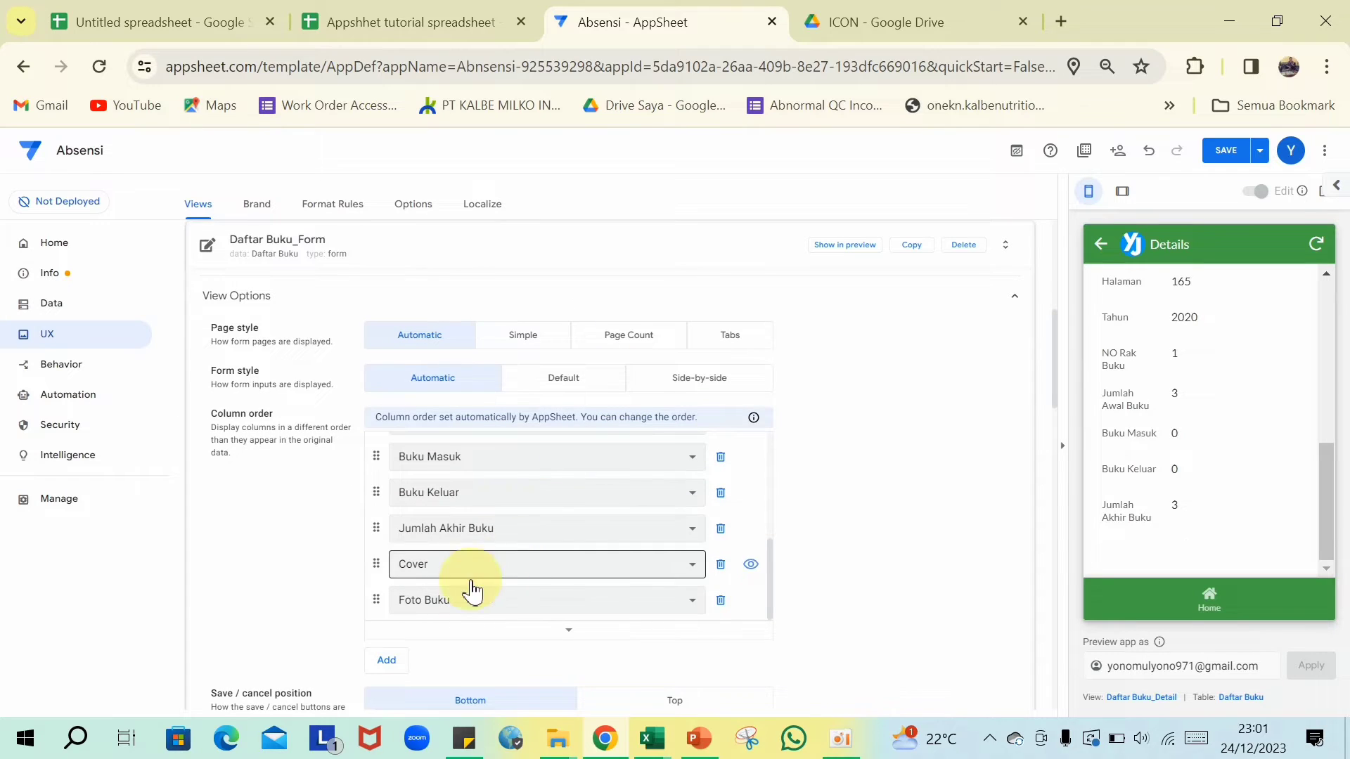
pyautogui.click(386, 664)
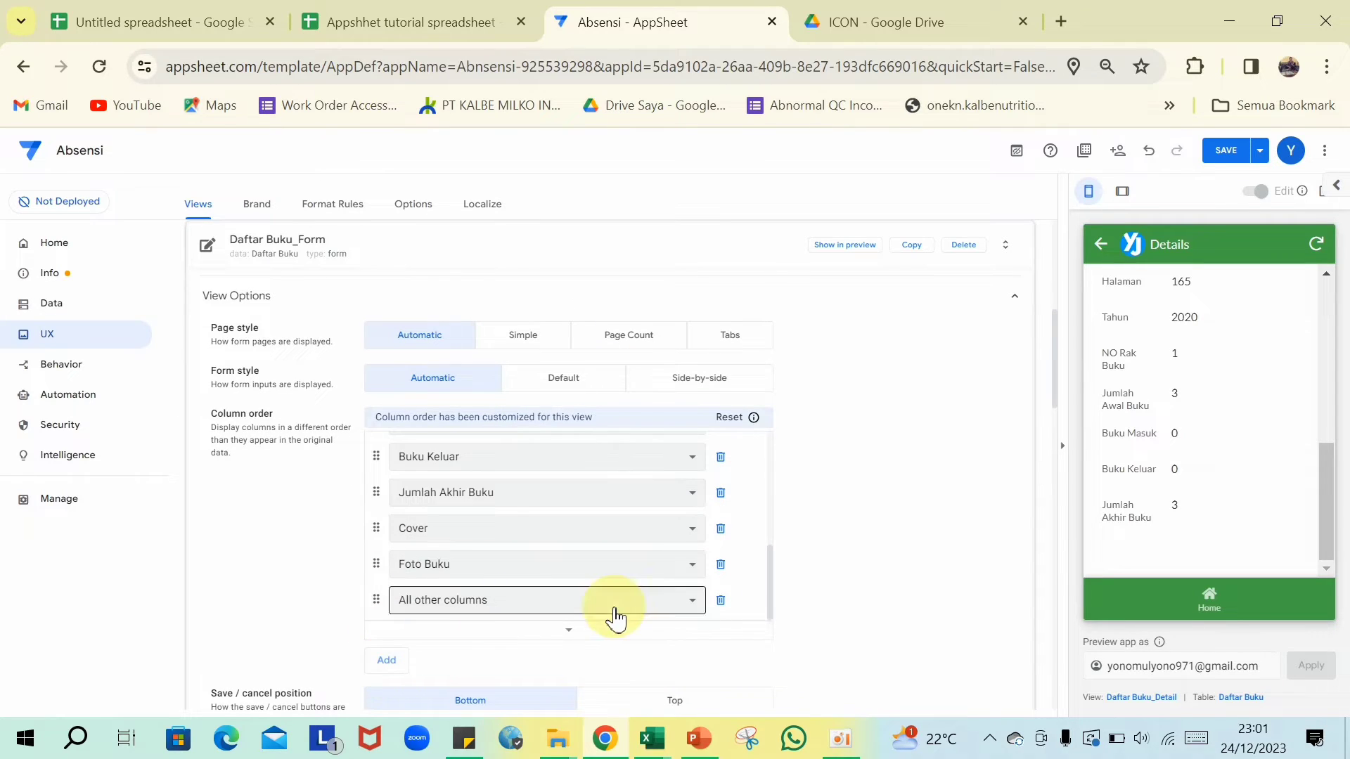
pyautogui.moveTo(380, 602); pyautogui.dragTo(503, 253)
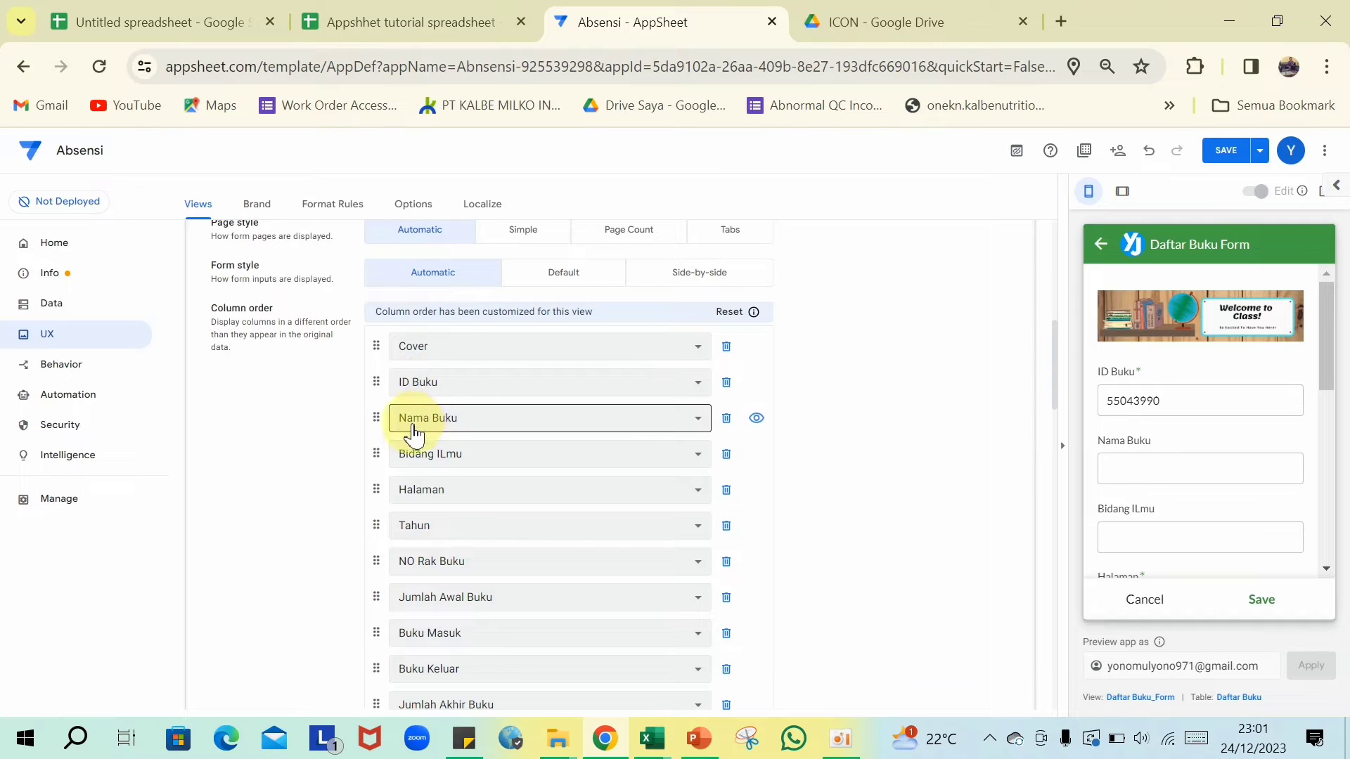
# - Check the form preview with the cover above ID Buku, then collapse the Daftar Buku_Form settings
pyautogui.scroll(-3, 415, 429)
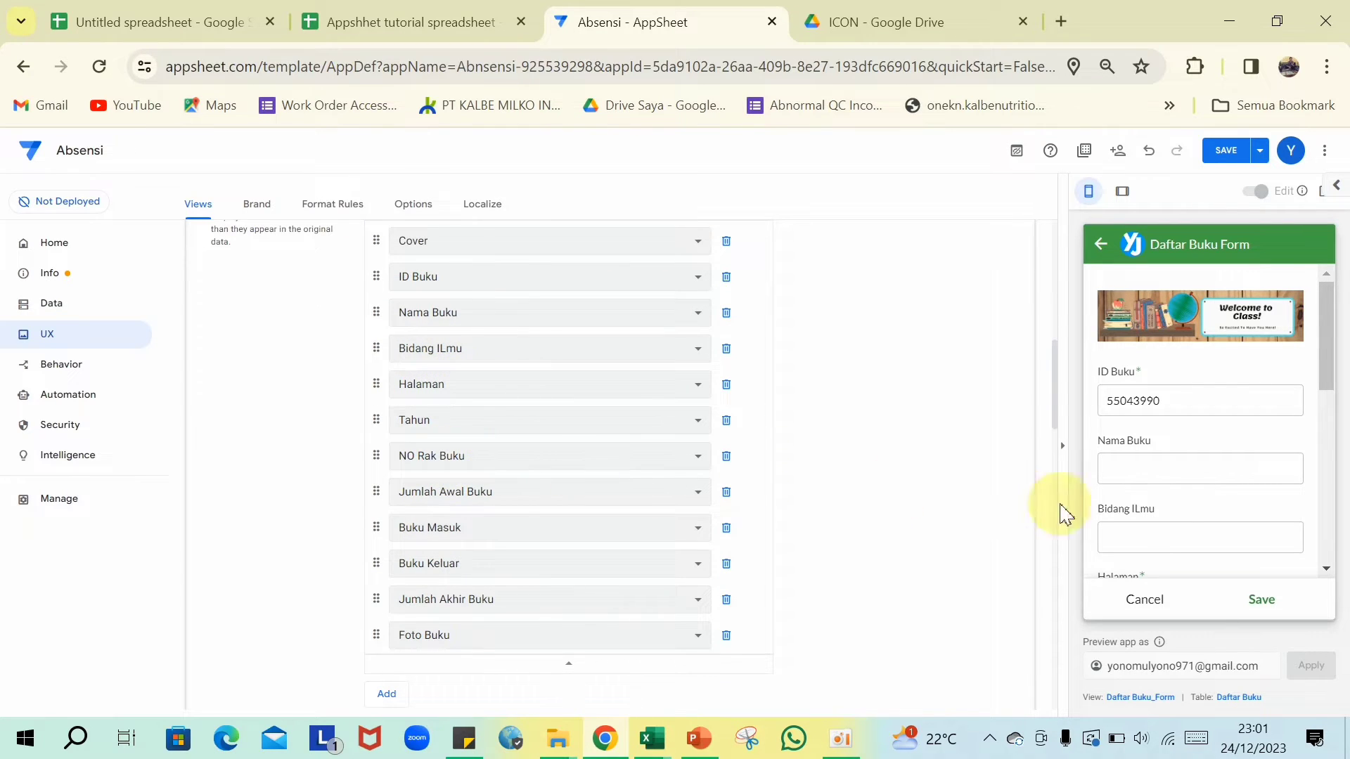
pyautogui.scroll(-6, 1209, 495)
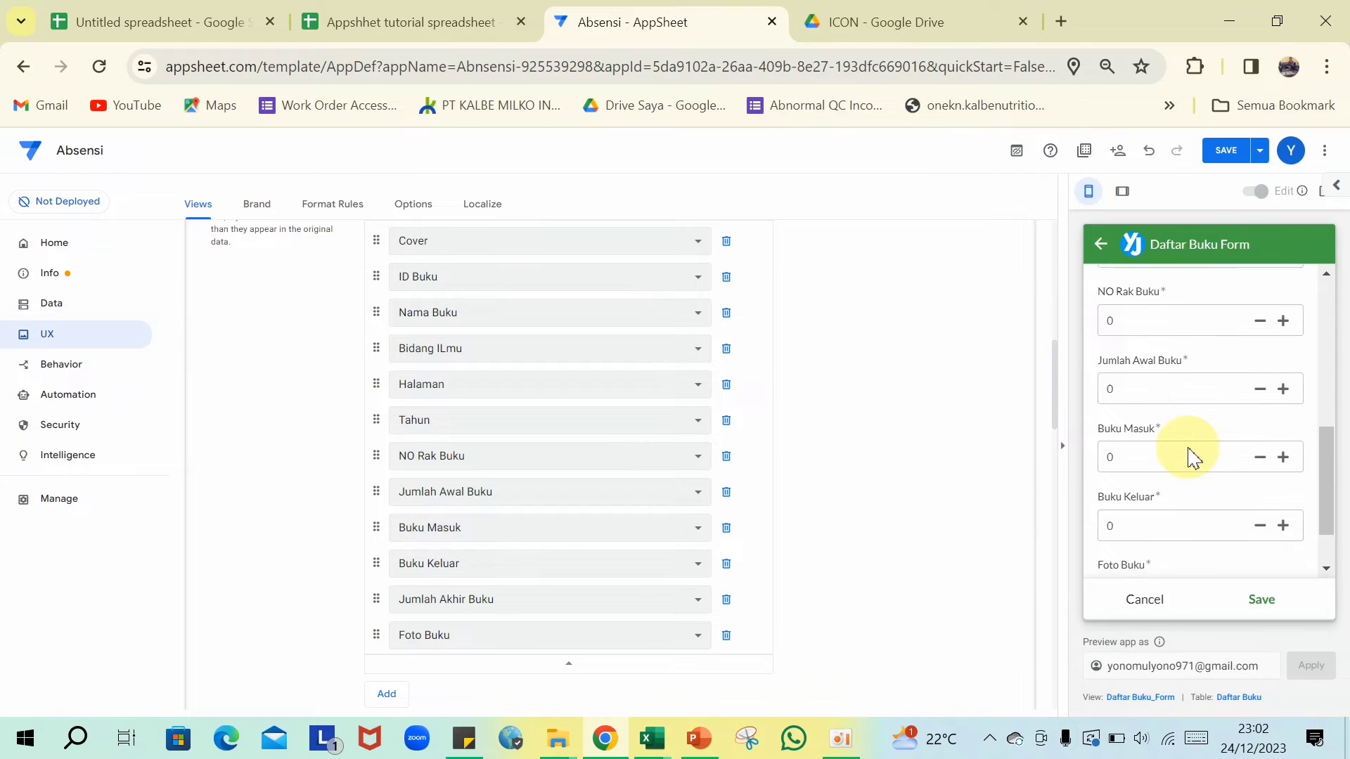
pyautogui.scroll(-2, 1188, 459)
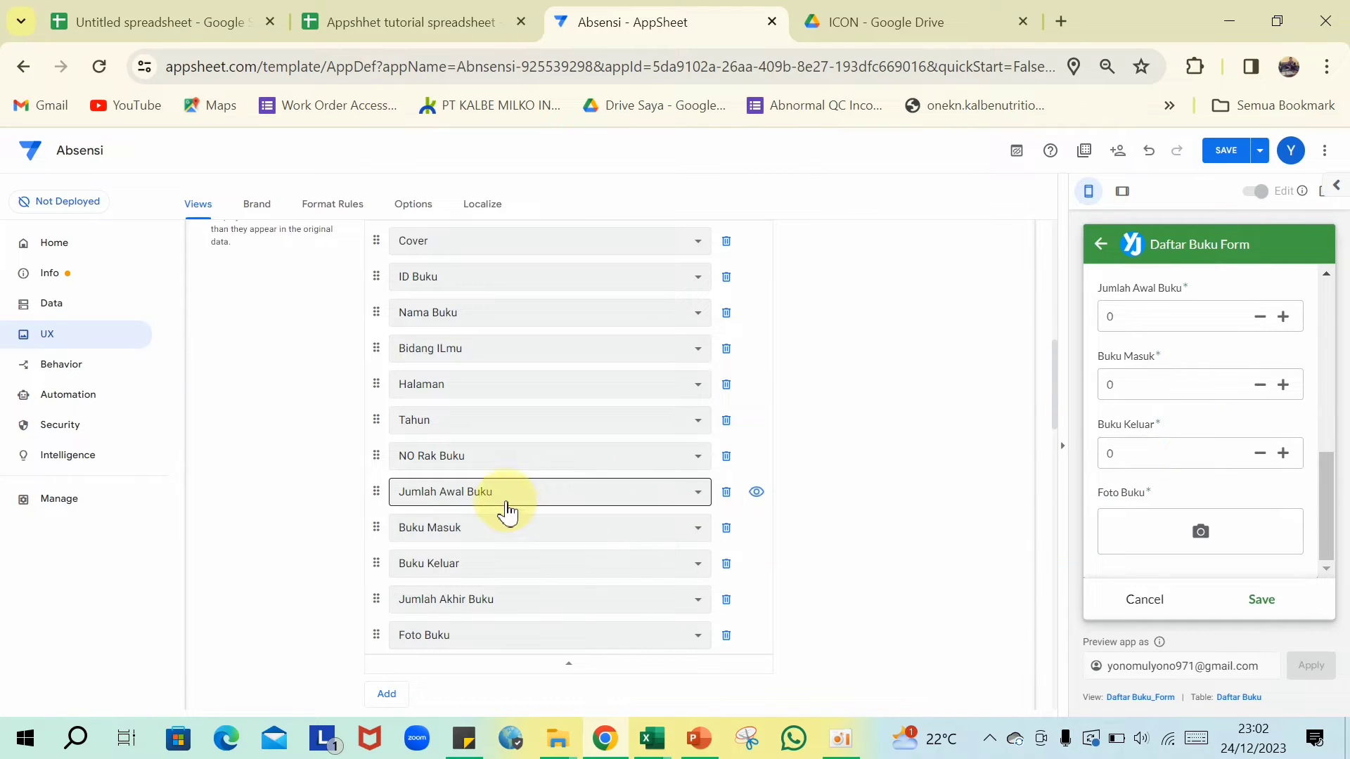
pyautogui.scroll(4, 504, 473)
pyautogui.scroll(-2, 521, 485)
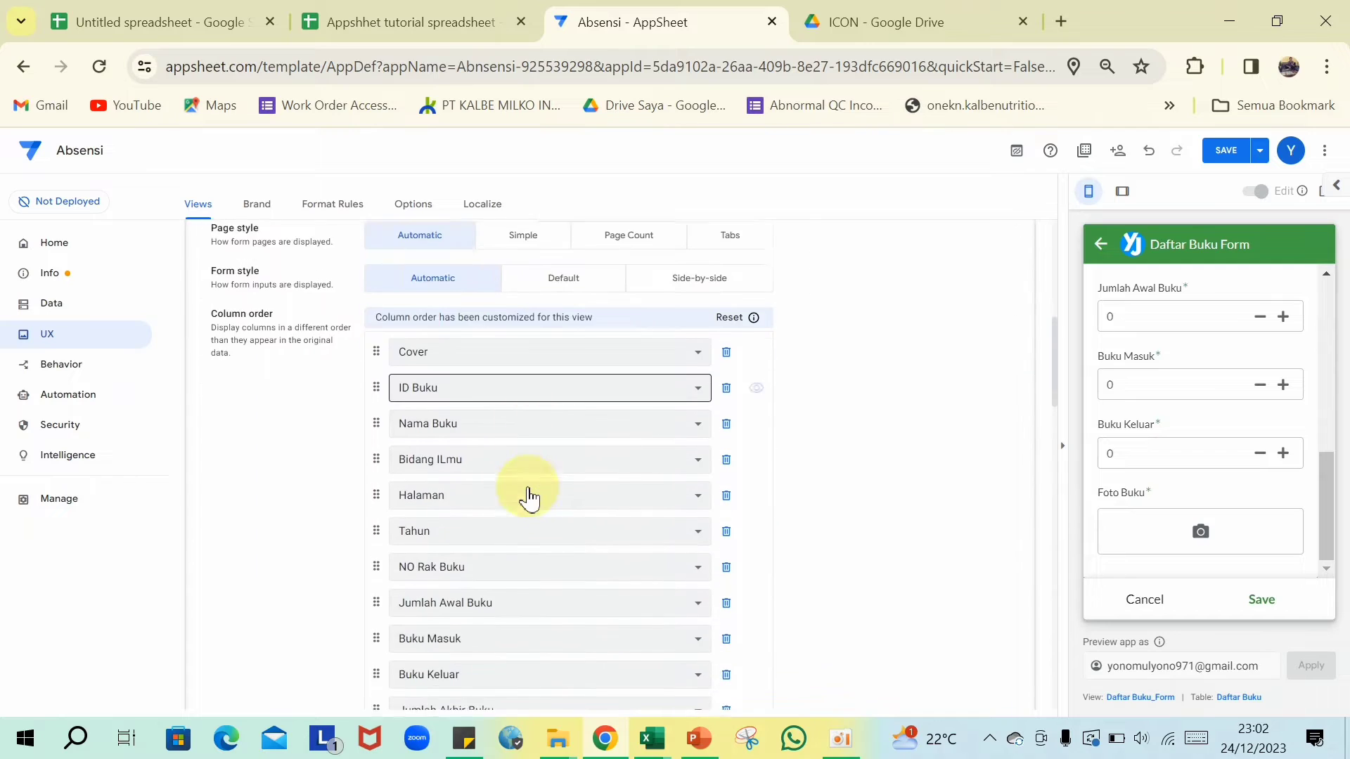
pyautogui.scroll(-2, 531, 486)
pyautogui.scroll(4, 533, 476)
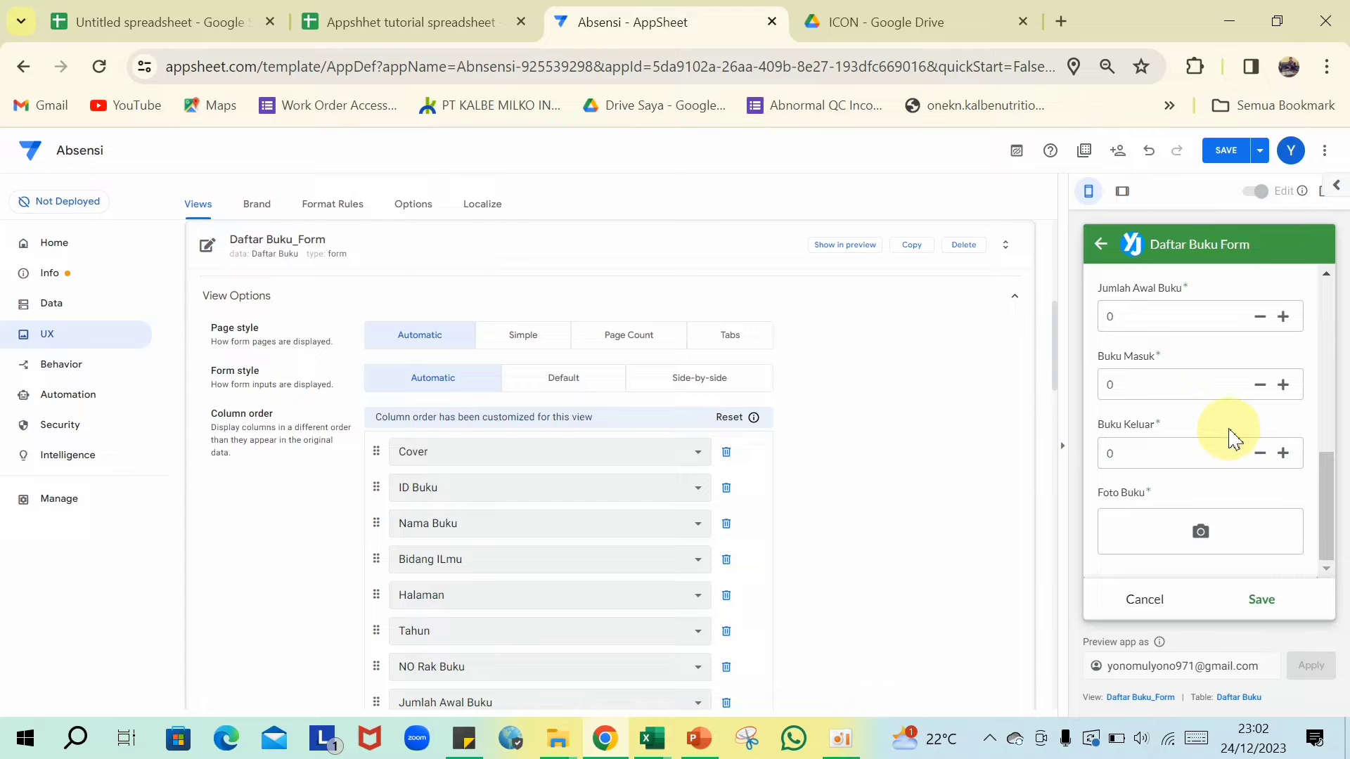
pyautogui.scroll(8, 1235, 439)
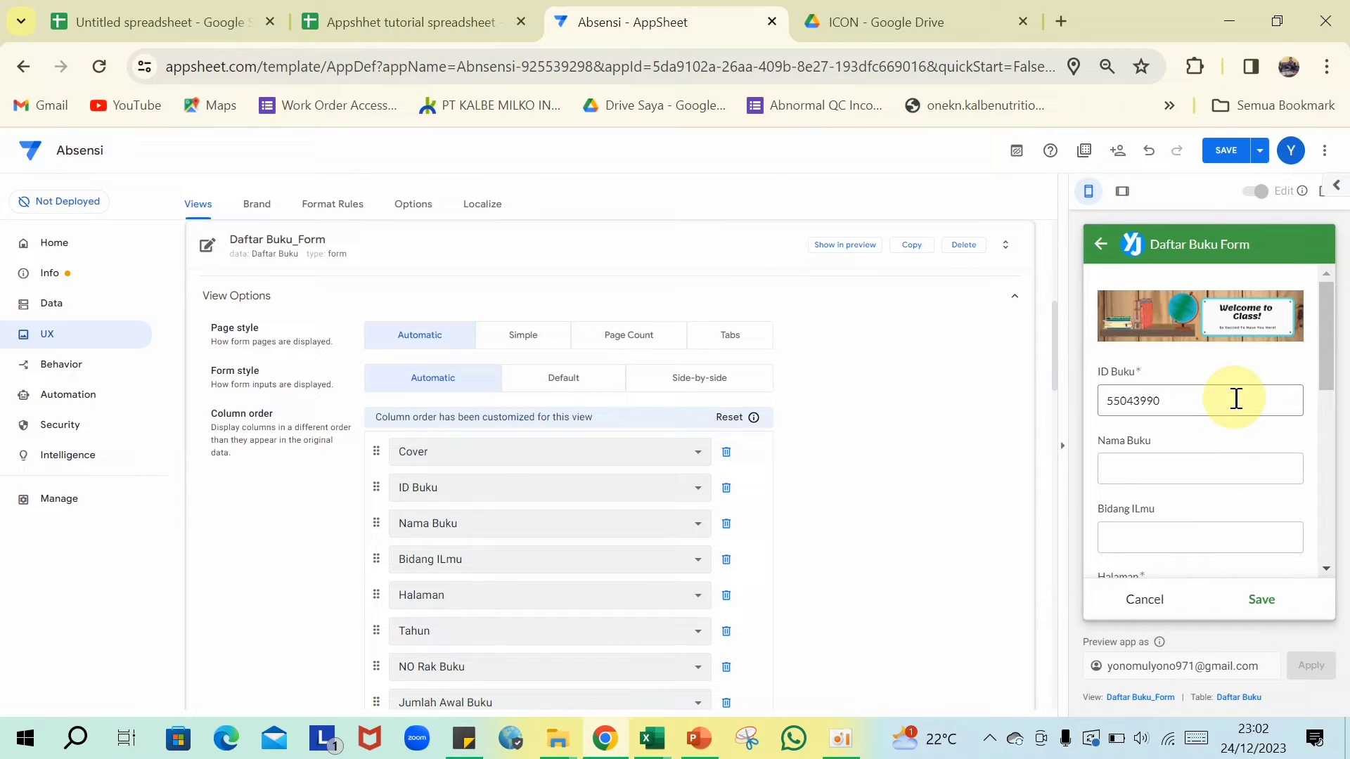
pyautogui.click(617, 261)
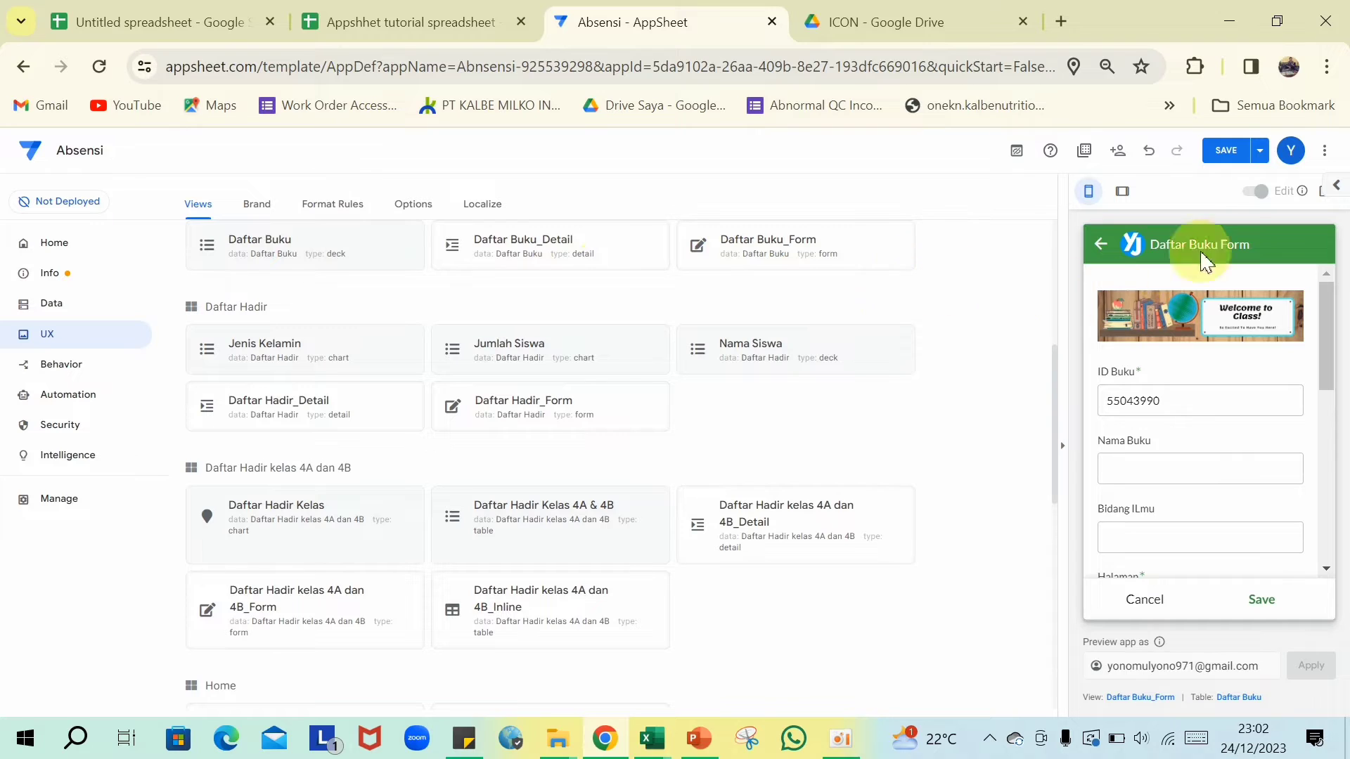
# - Save the app and show the list of data tables
pyautogui.click(1227, 151)
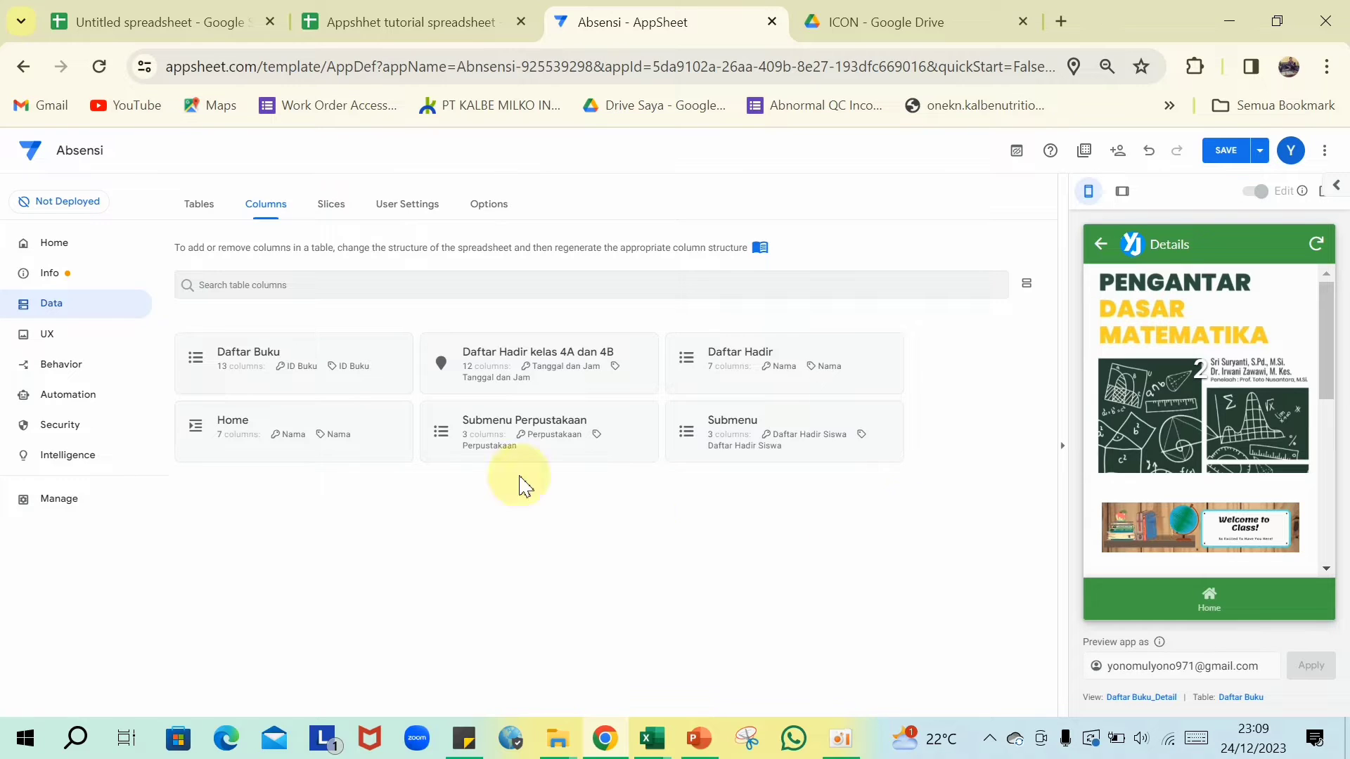
pyautogui.click(59, 315)
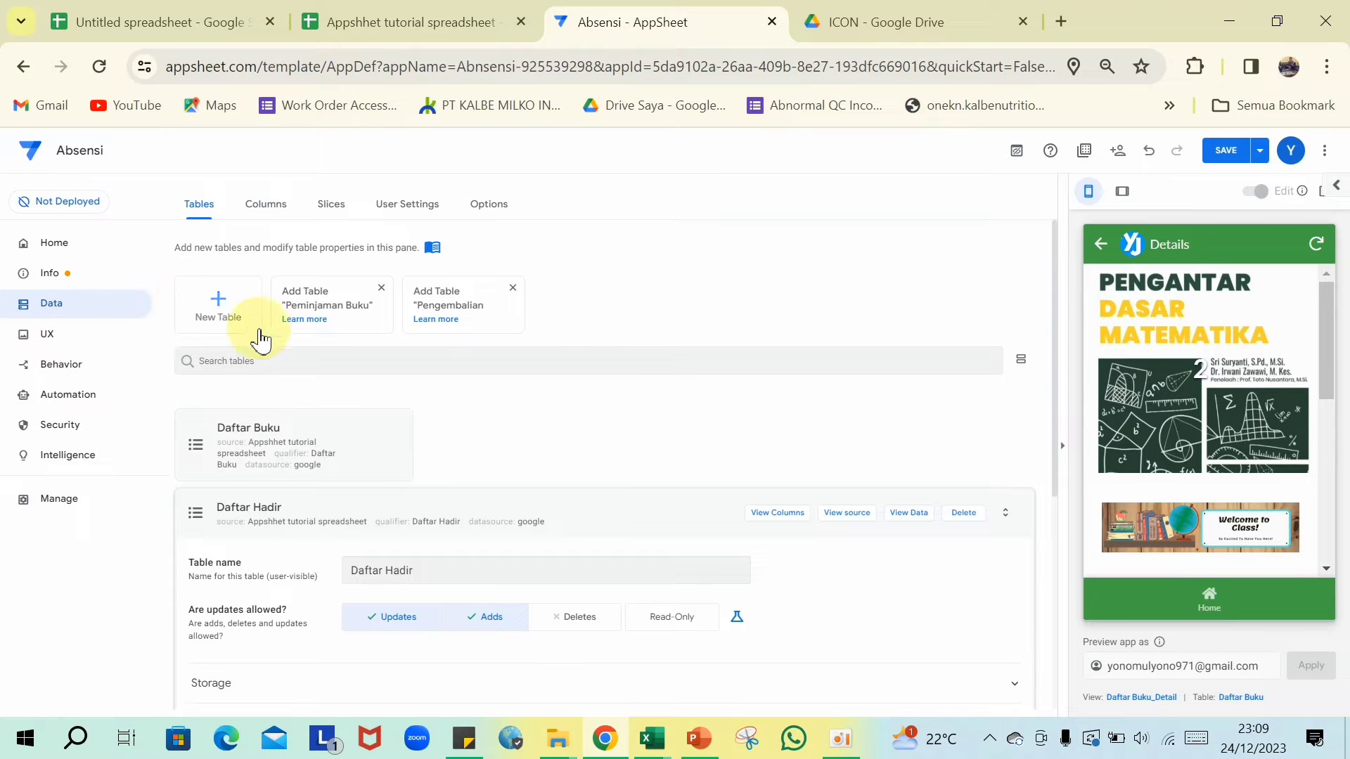
# - Add the Peminjaman Buku worksheet from the Appsheet tutorial Google Sheet as a new table
pyautogui.click(218, 314)
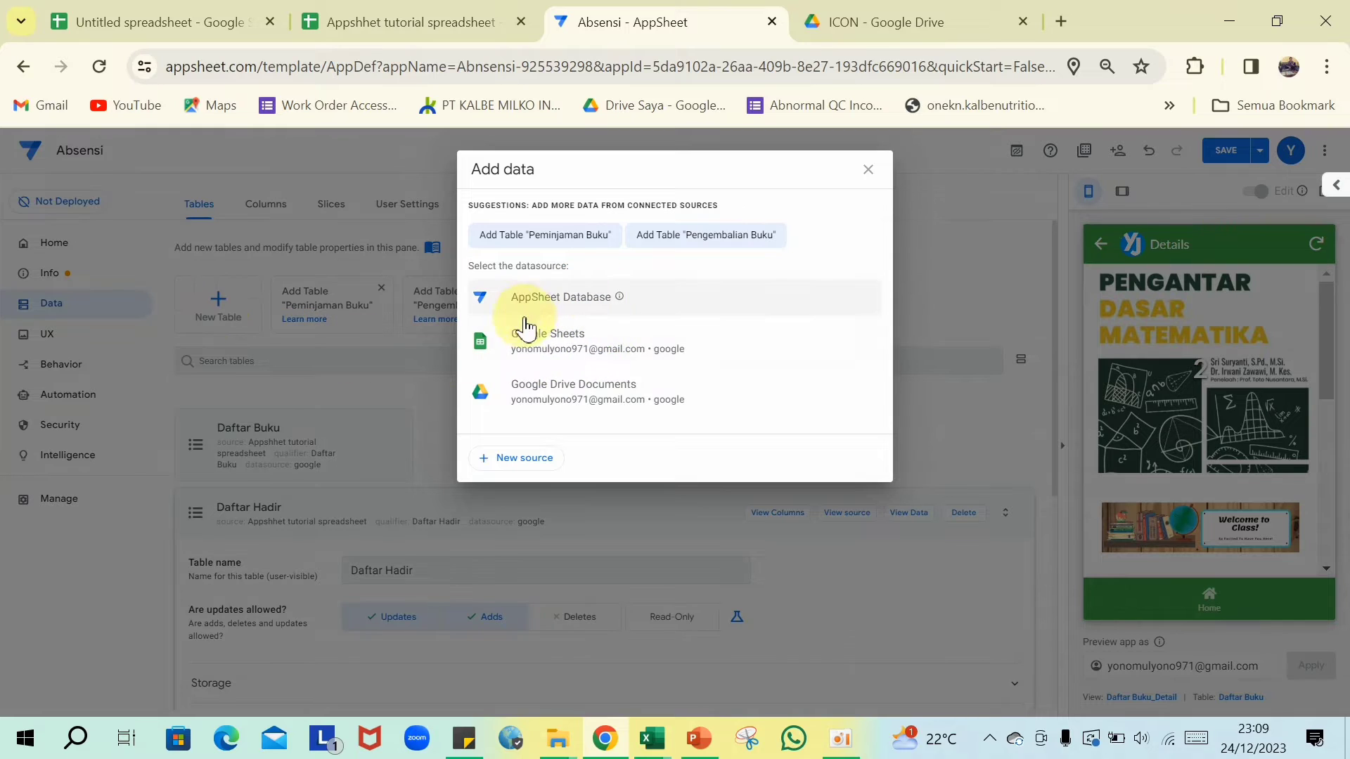
pyautogui.click(547, 358)
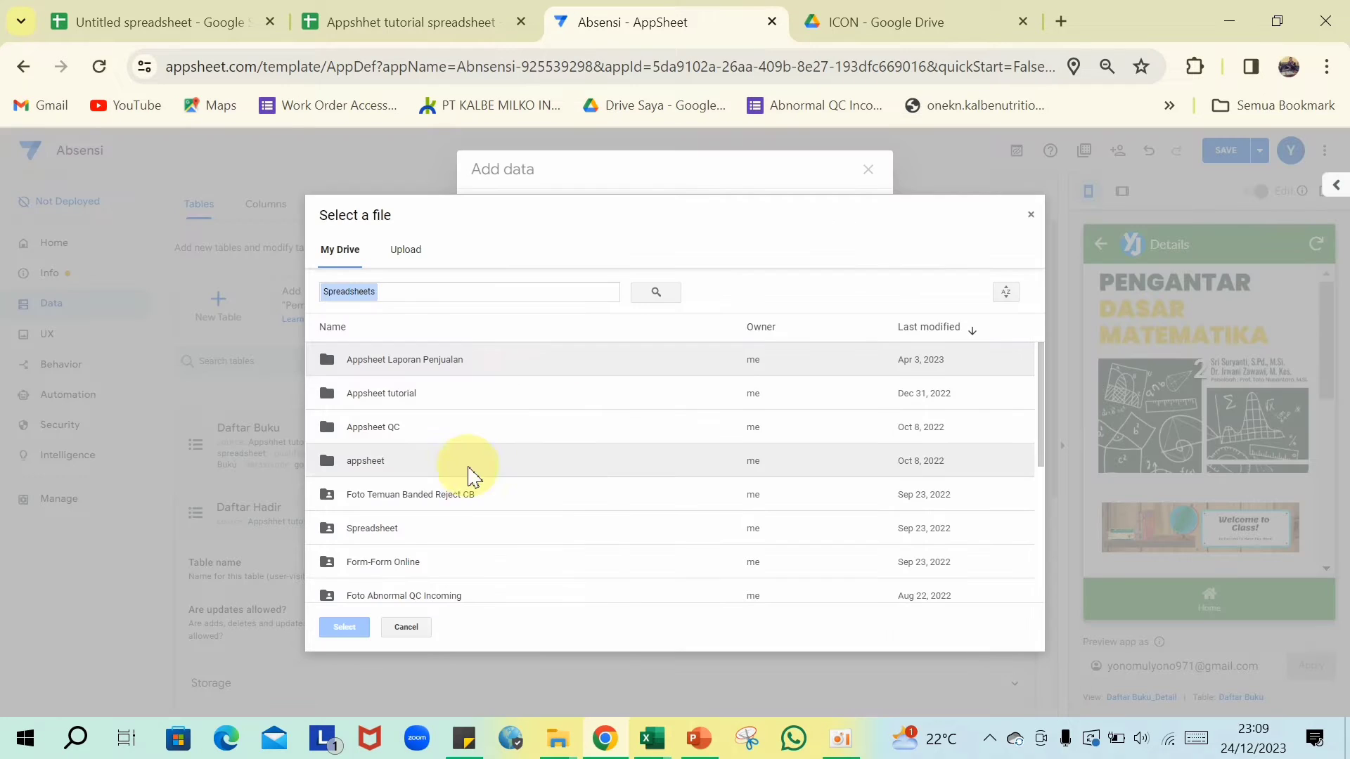
pyautogui.doubleClick(408, 397)
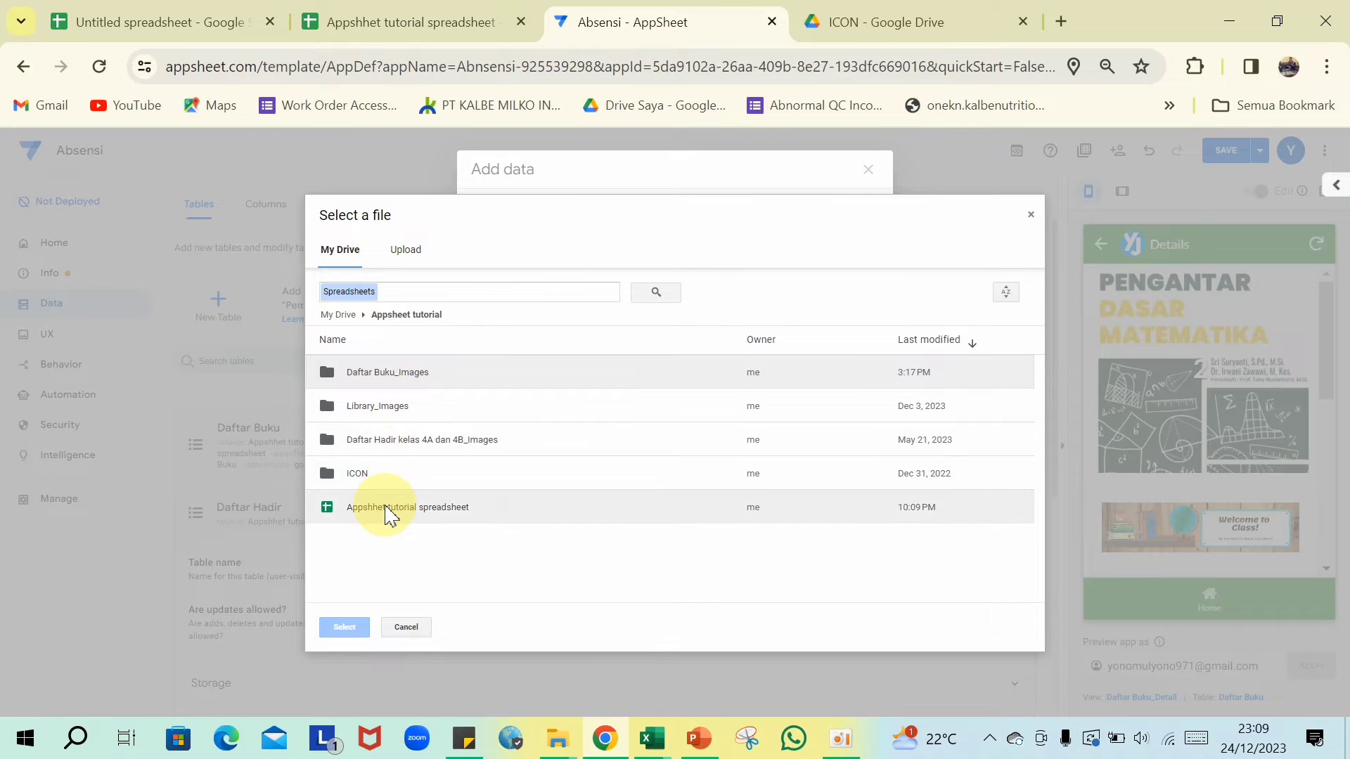
pyautogui.doubleClick(385, 506)
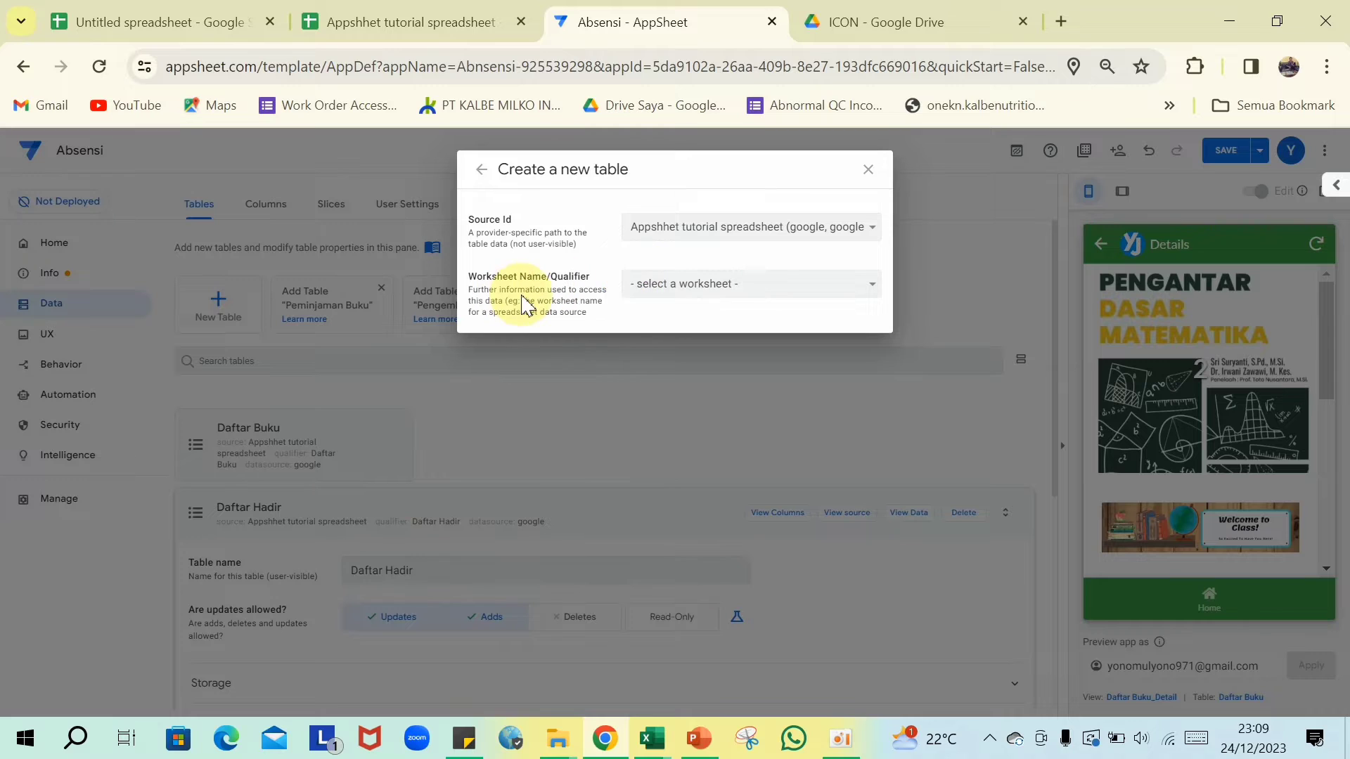
pyautogui.click(866, 291)
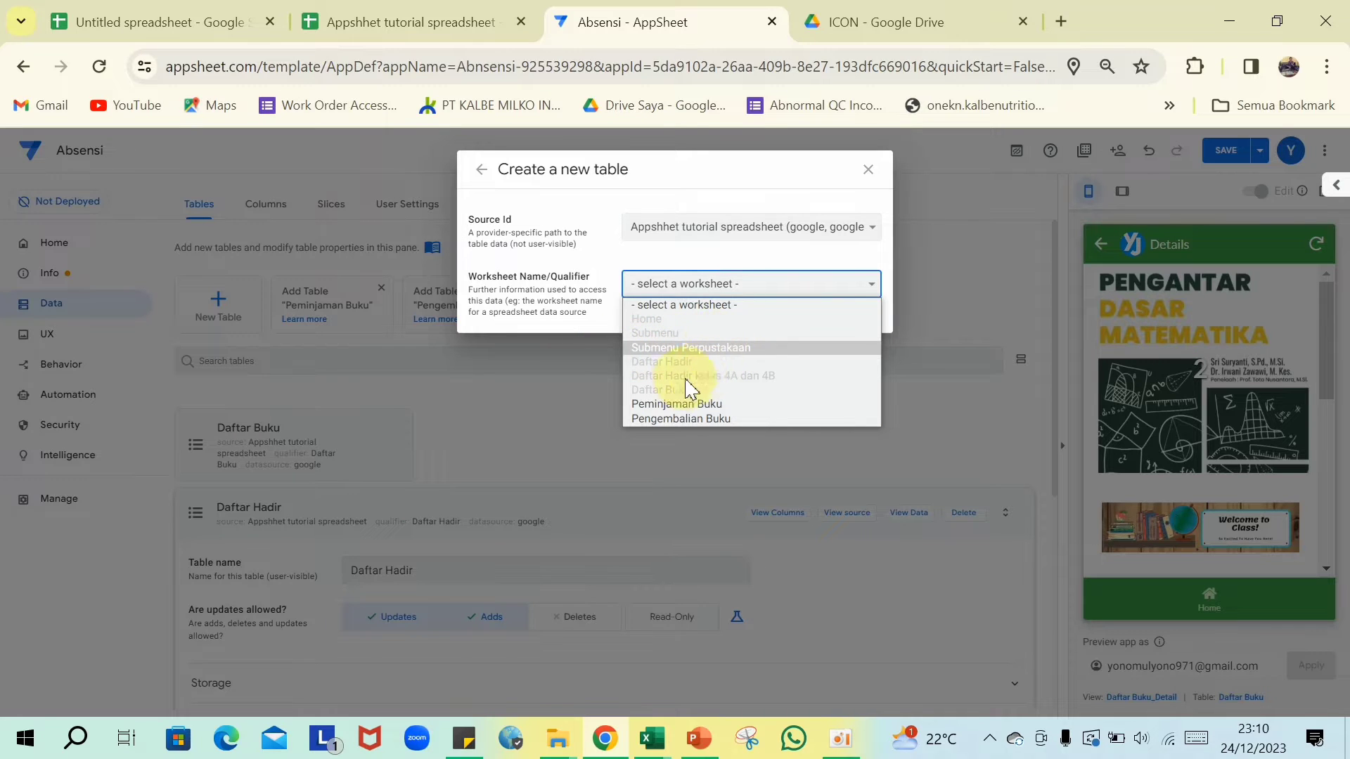
pyautogui.click(654, 405)
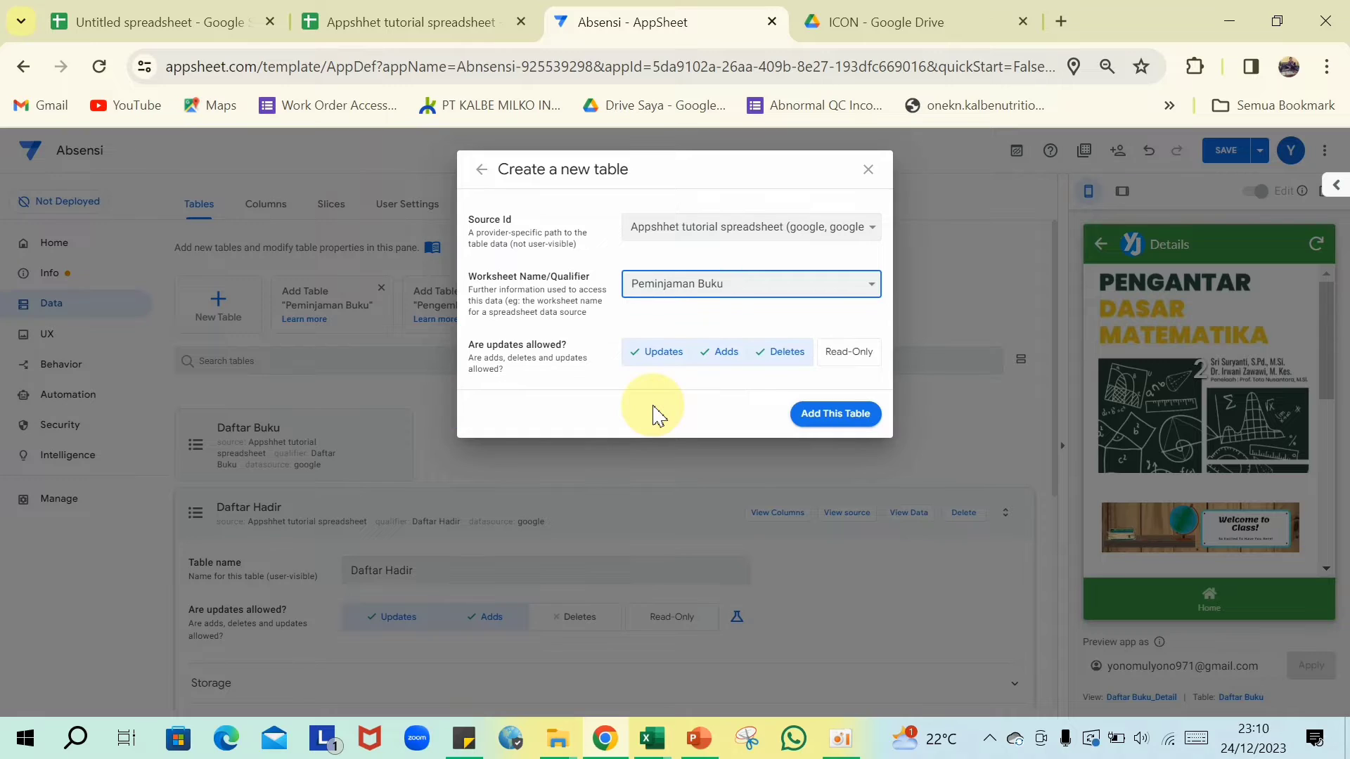
pyautogui.click(836, 416)
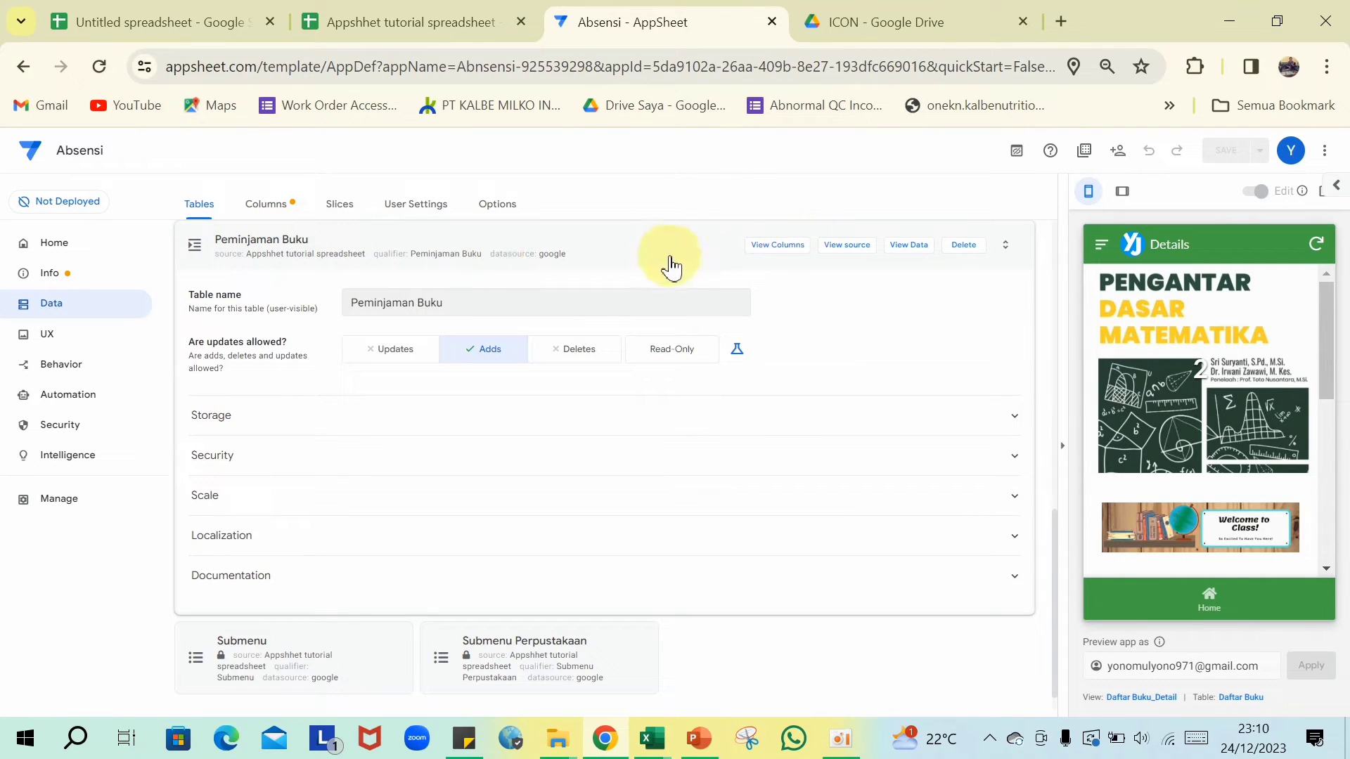
# - Review Peminjaman Buku's 12 columns, with Timestamp as the DateTime key defaulting to NOW()
pyautogui.click(767, 255)
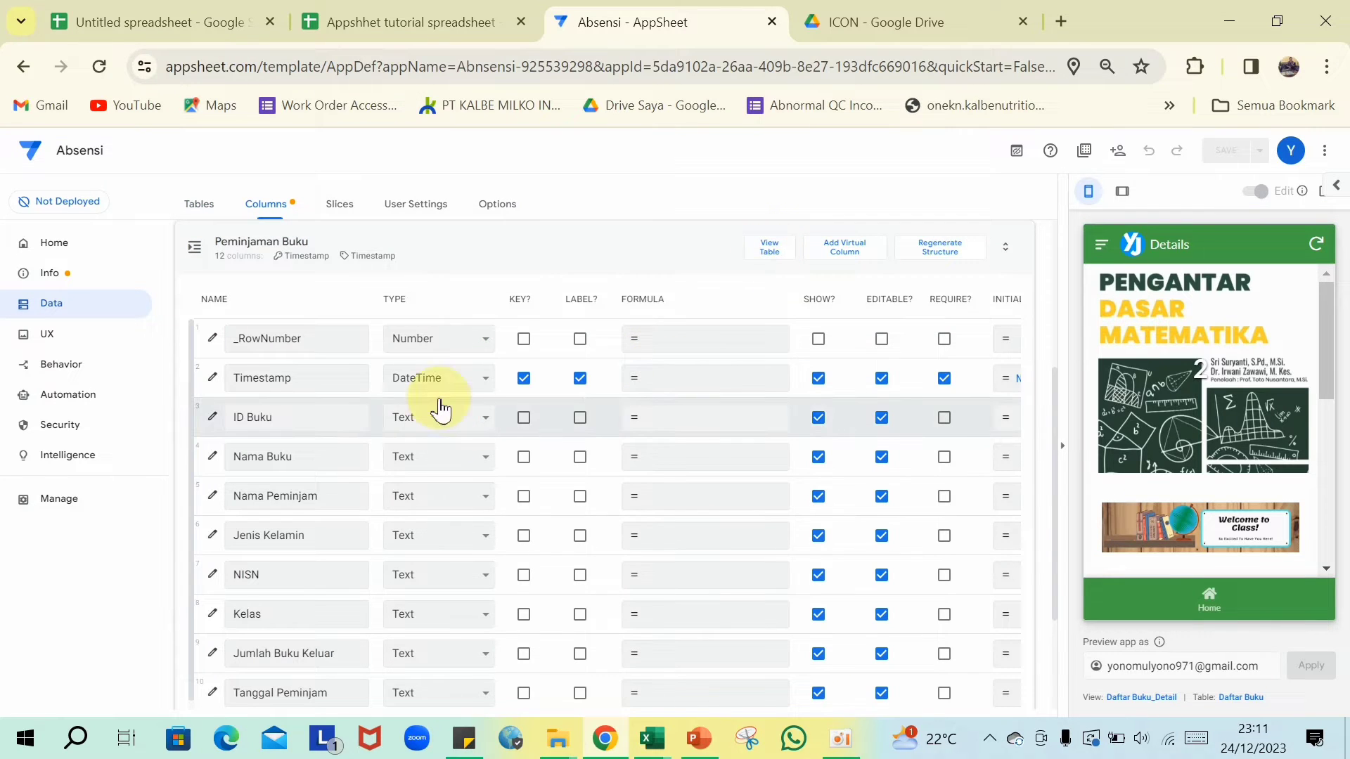
pyautogui.scroll(2, 437, 407)
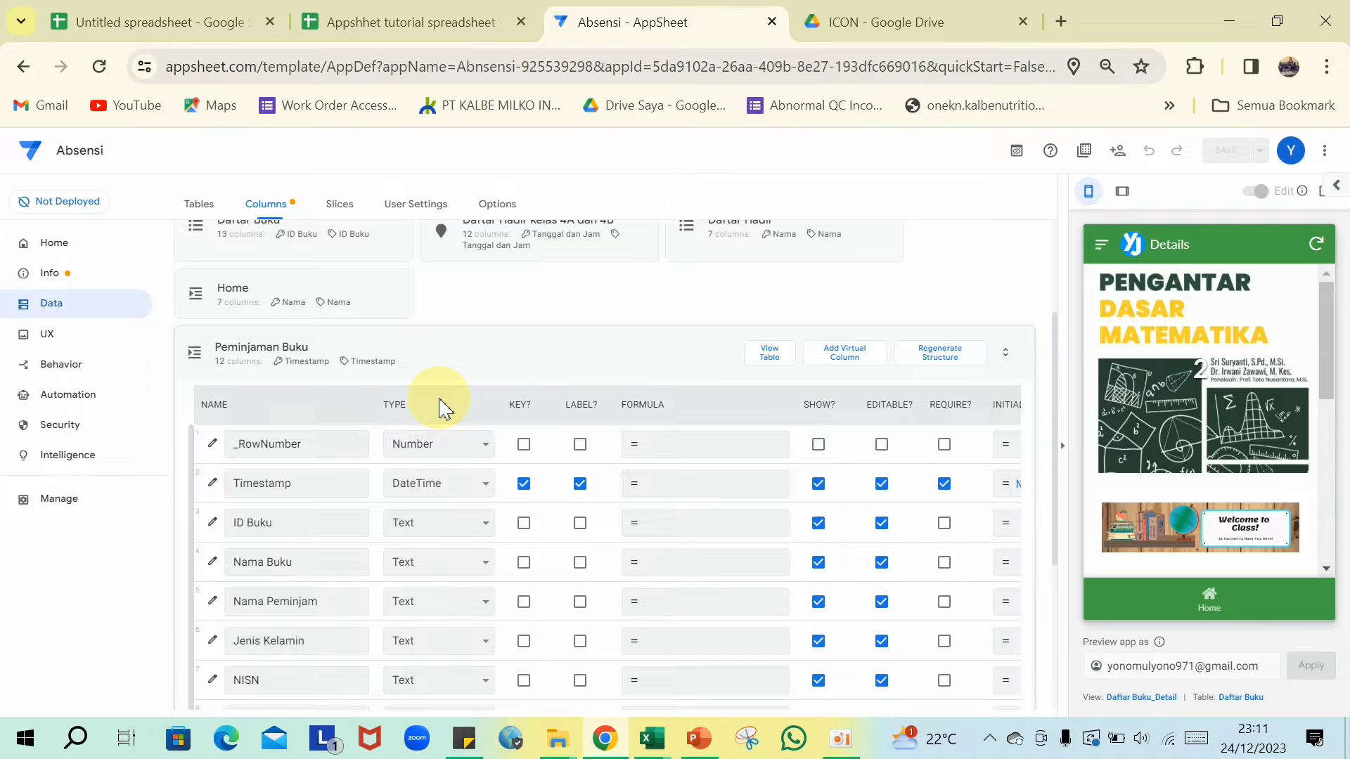
pyautogui.scroll(-2, 439, 407)
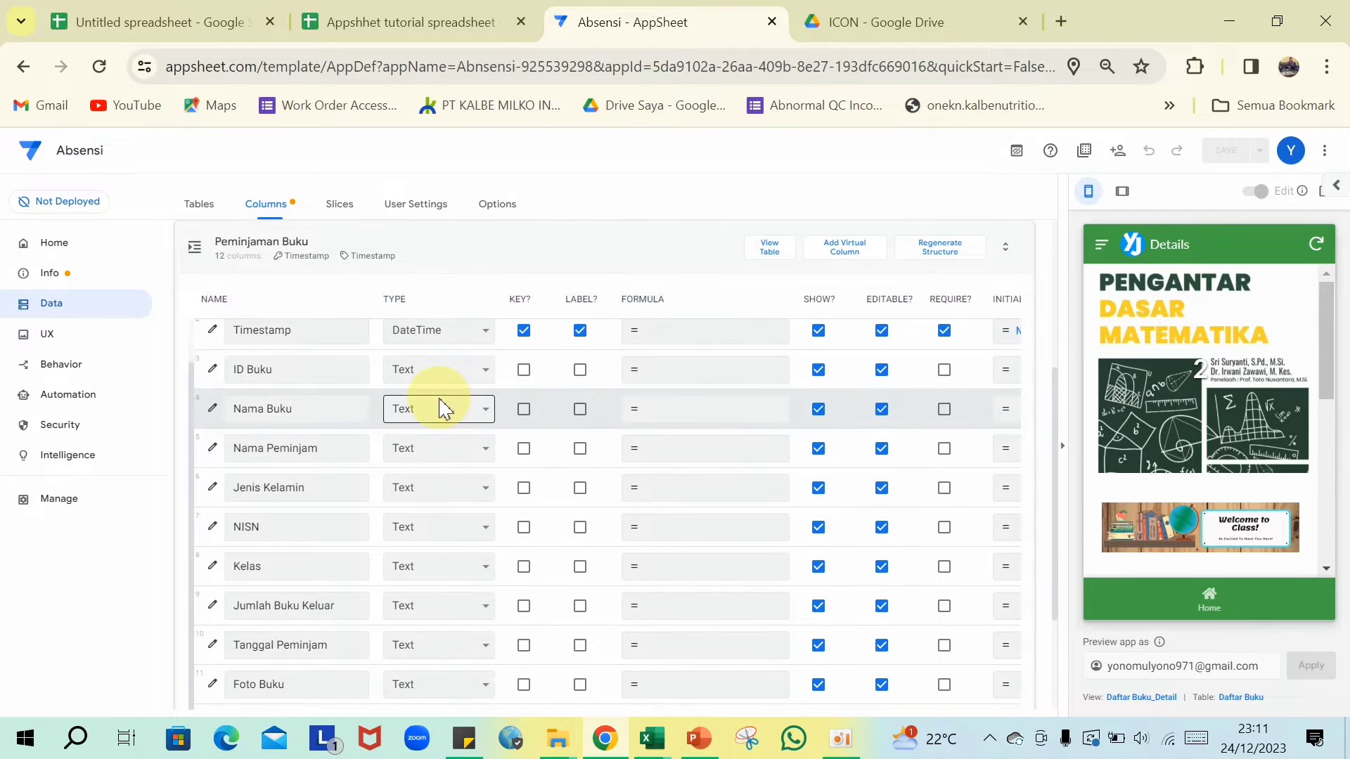
pyautogui.scroll(1, 442, 409)
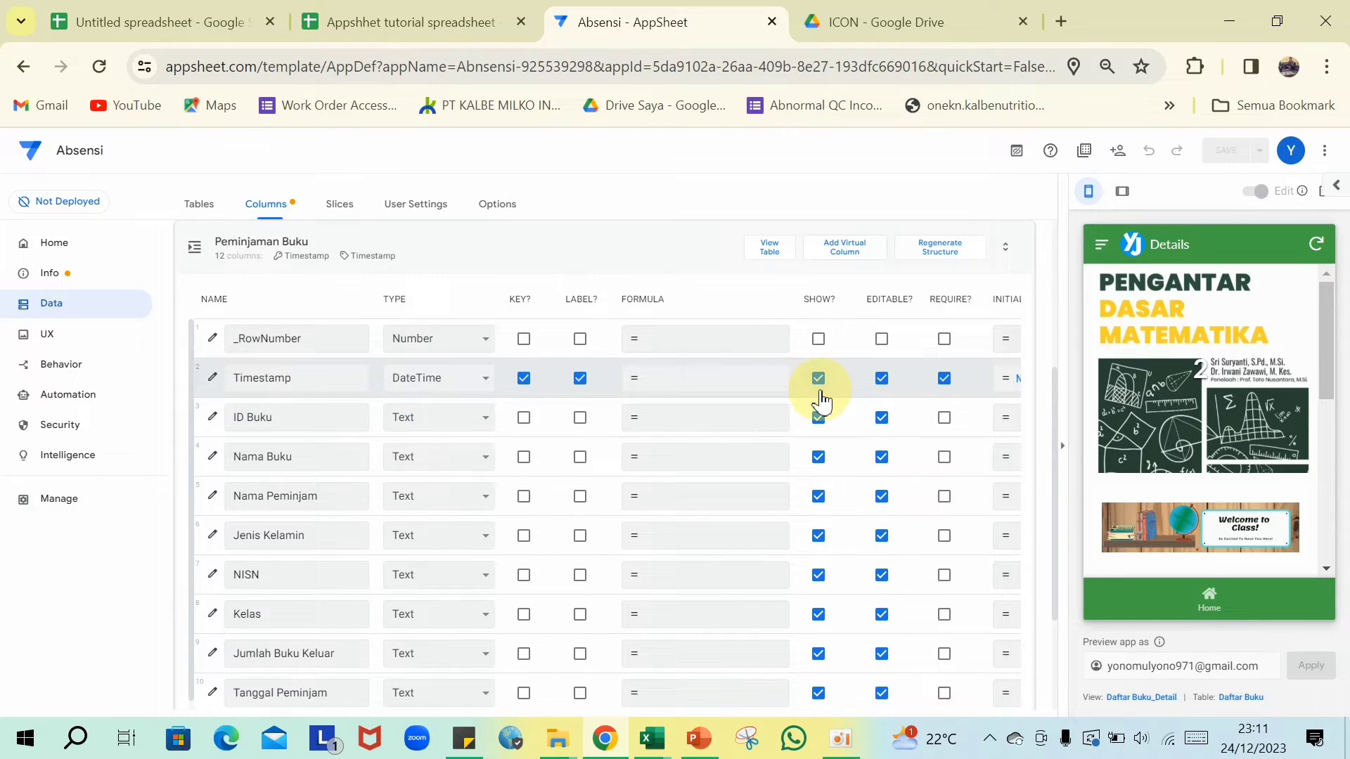
pyautogui.hscroll(3, 821, 401)
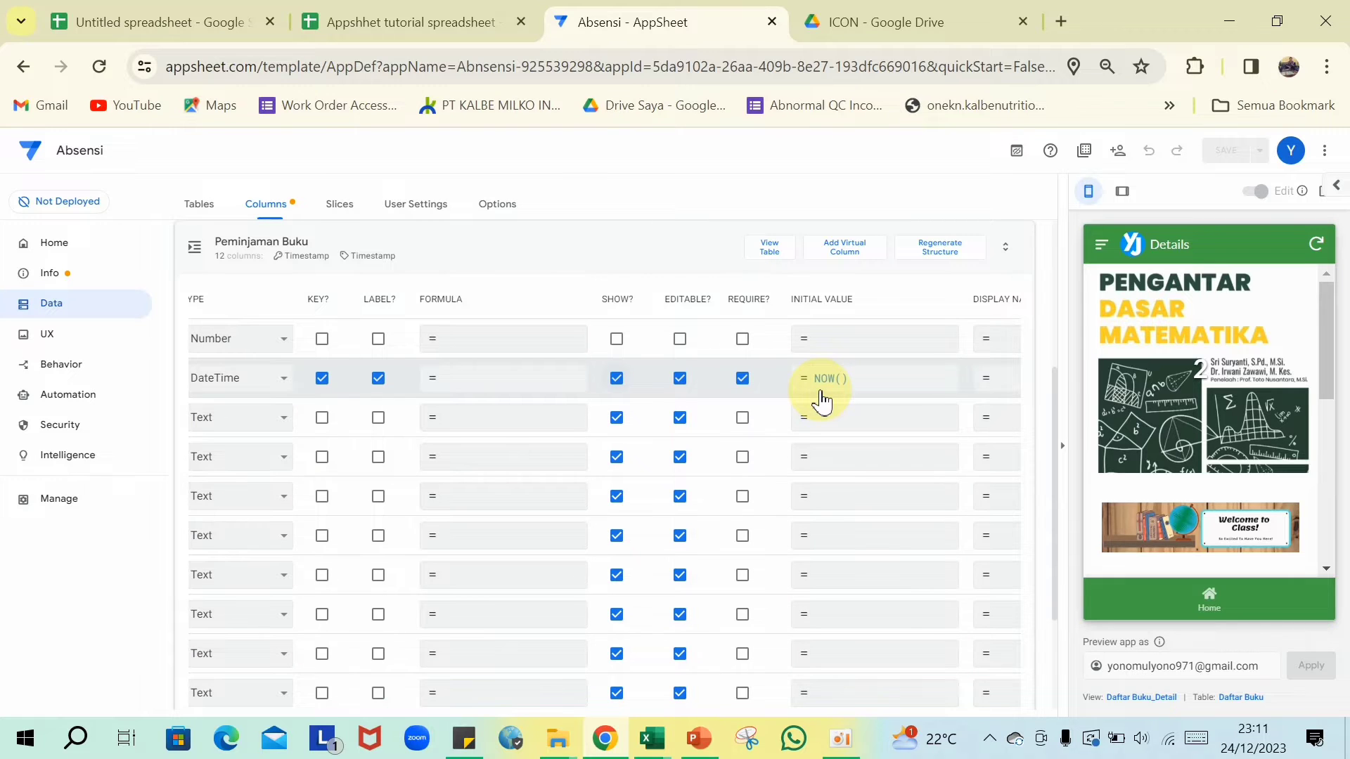
pyautogui.hscroll(-2, 821, 400)
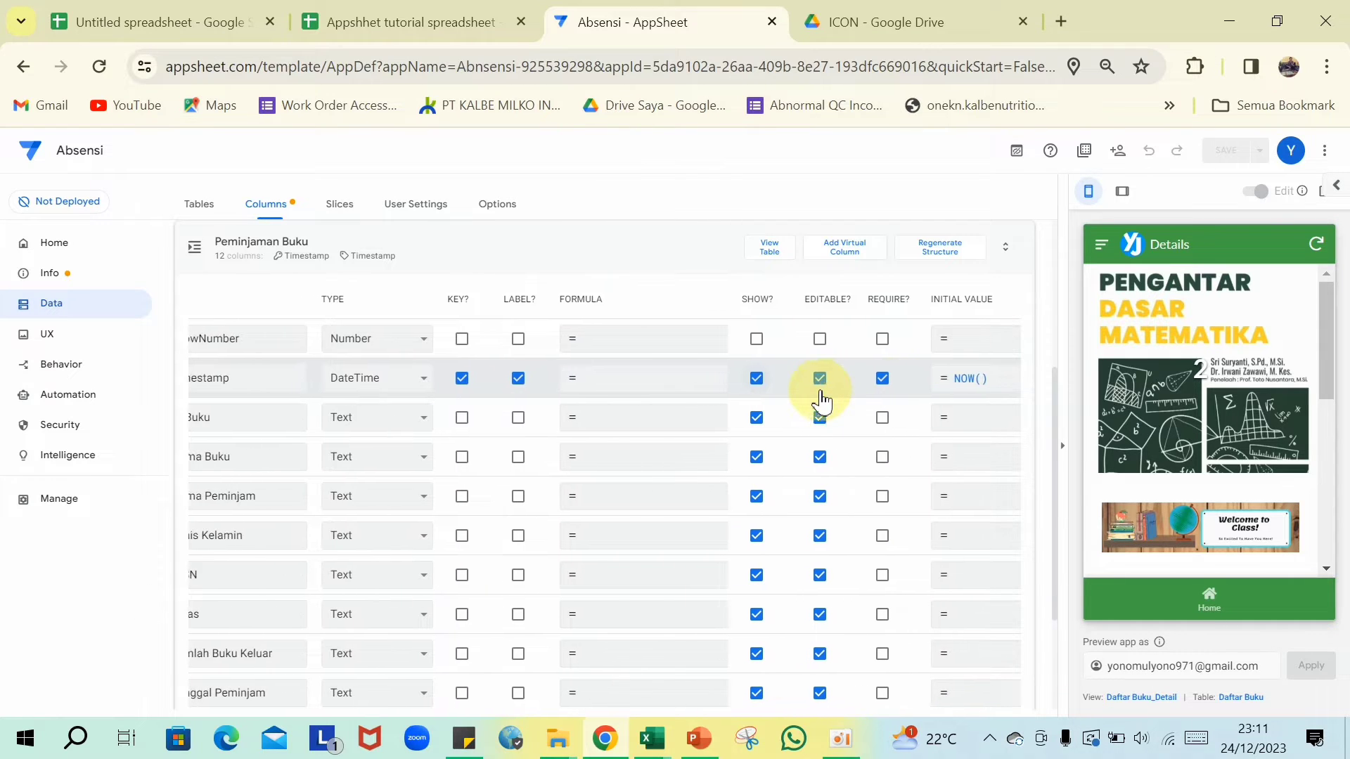
pyautogui.hscroll(-1, 821, 402)
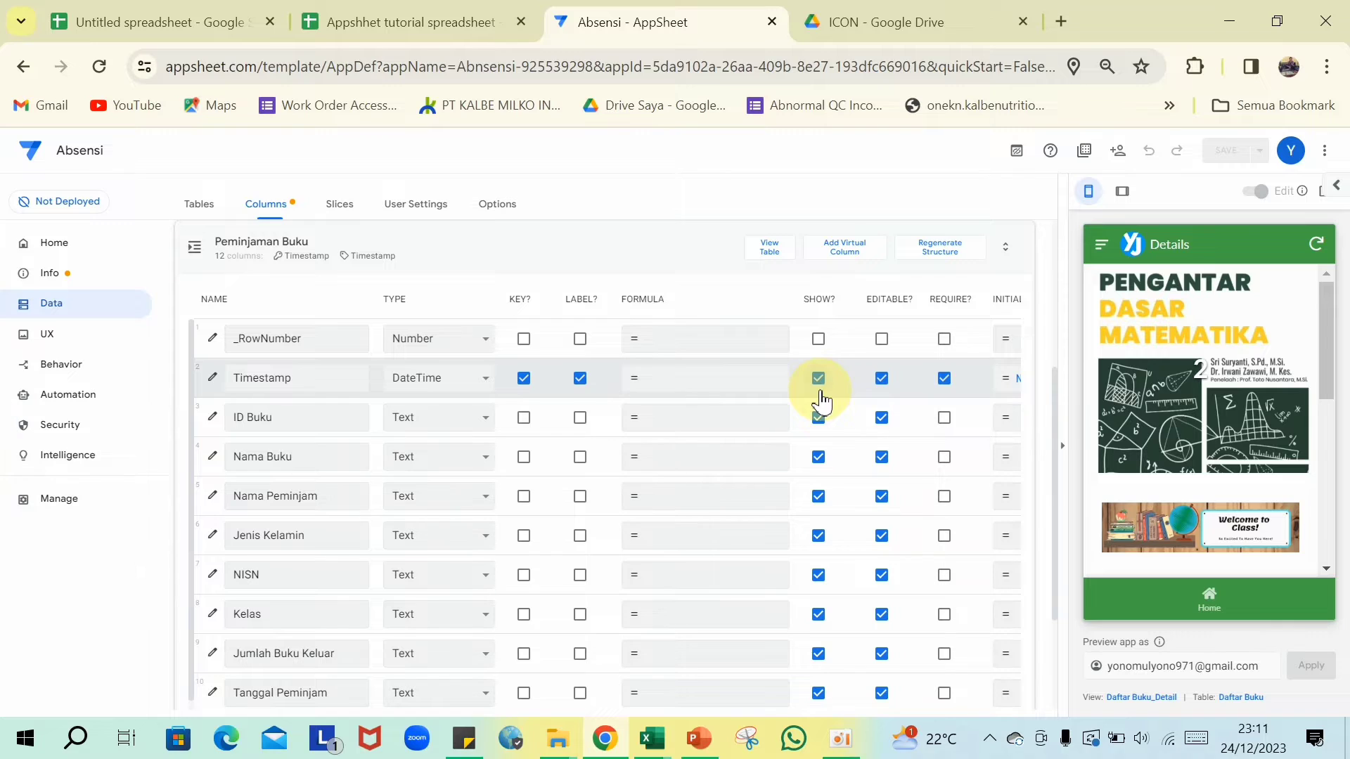
# - Make ID Buku a Ref column to Daftar Buku with Auto input mode
pyautogui.click(496, 422)
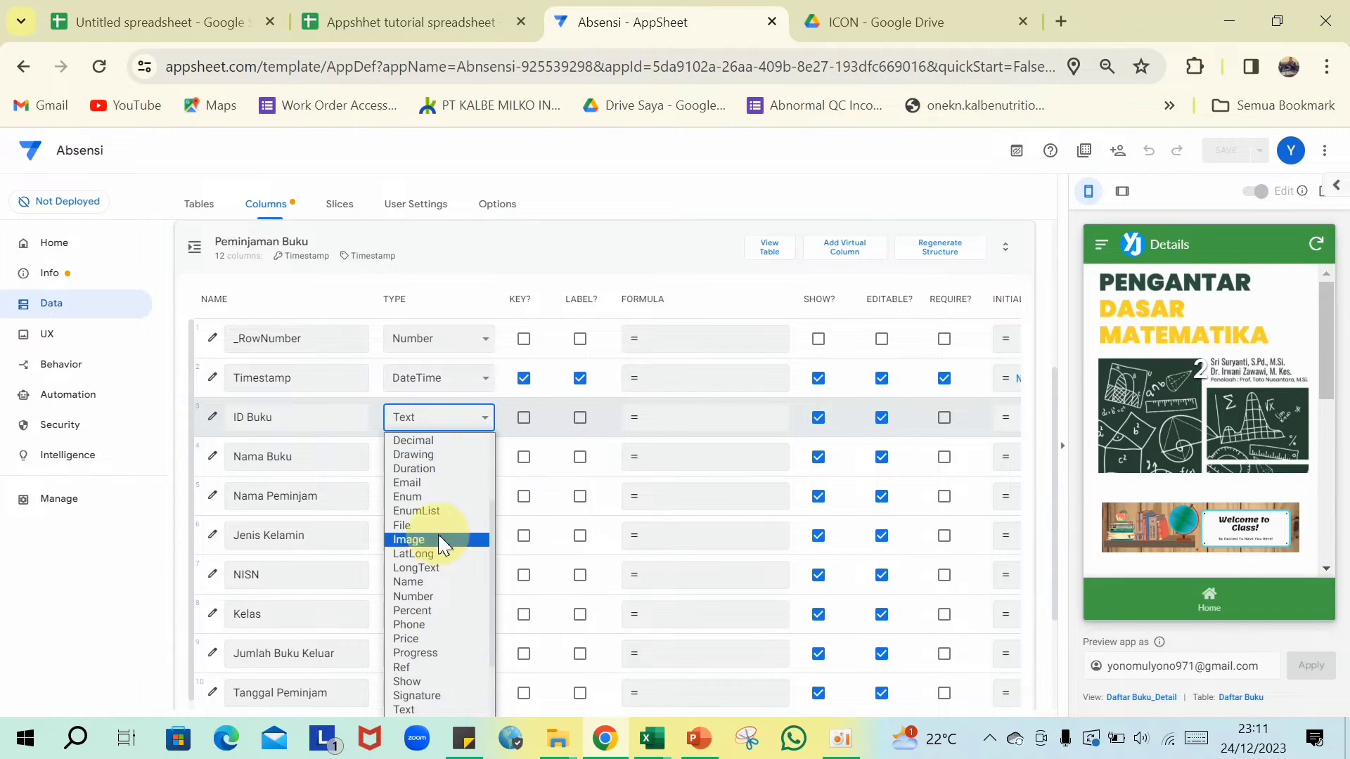
pyautogui.scroll(-2, 421, 569)
pyautogui.click(406, 591)
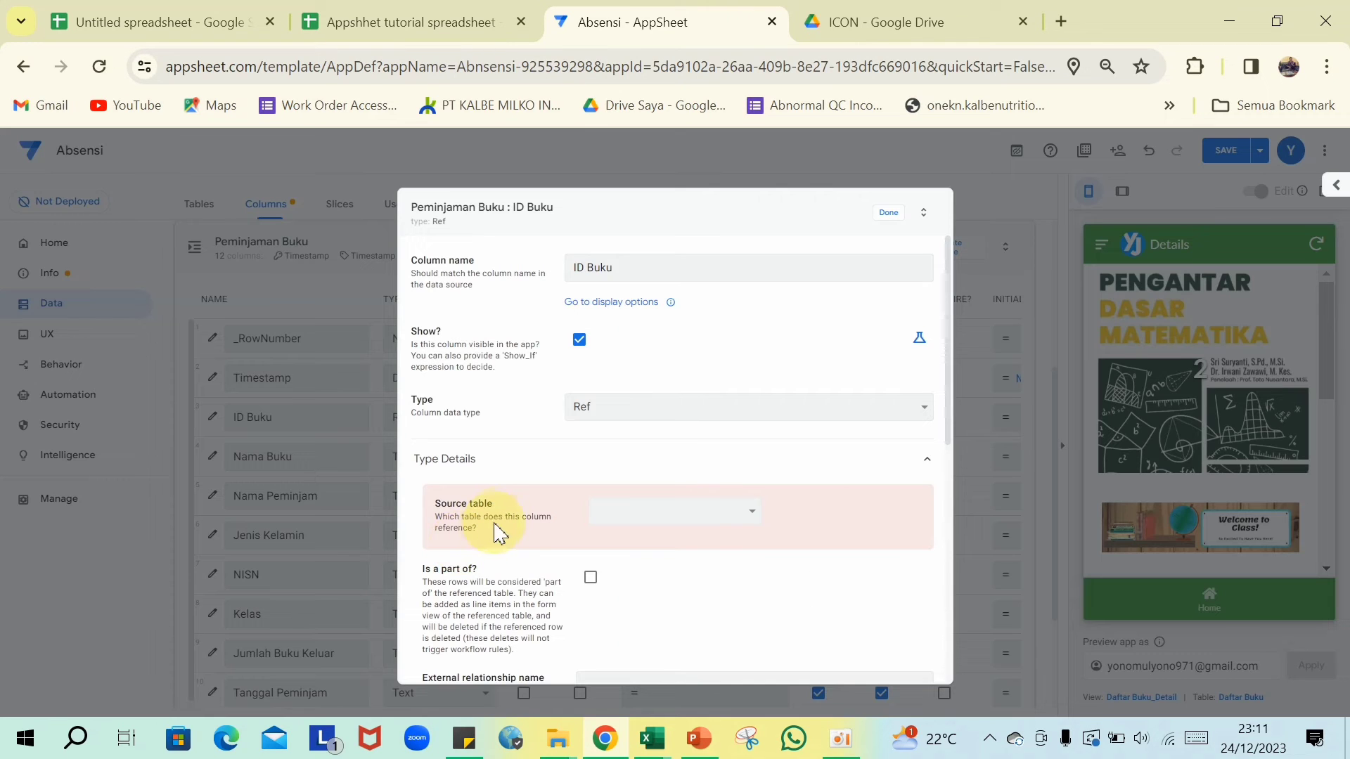
pyautogui.click(752, 519)
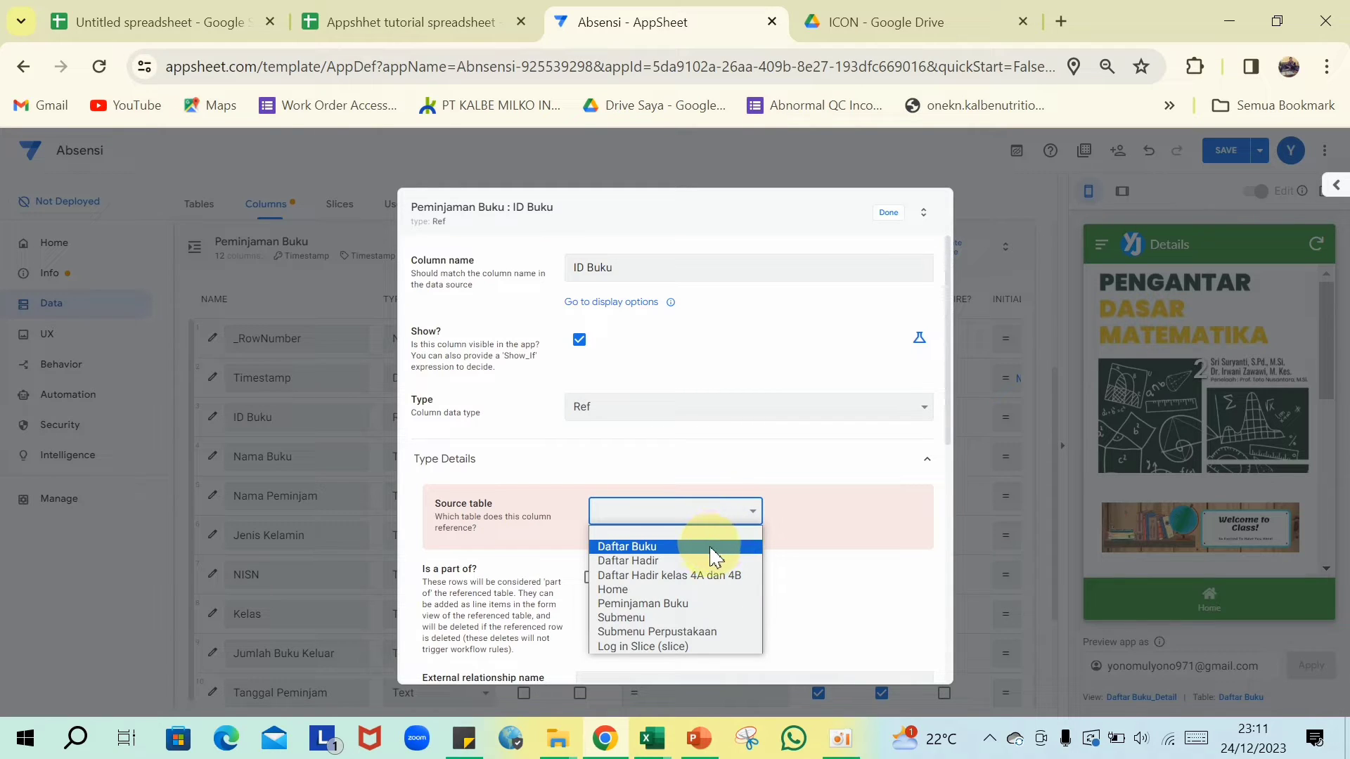
pyautogui.click(647, 548)
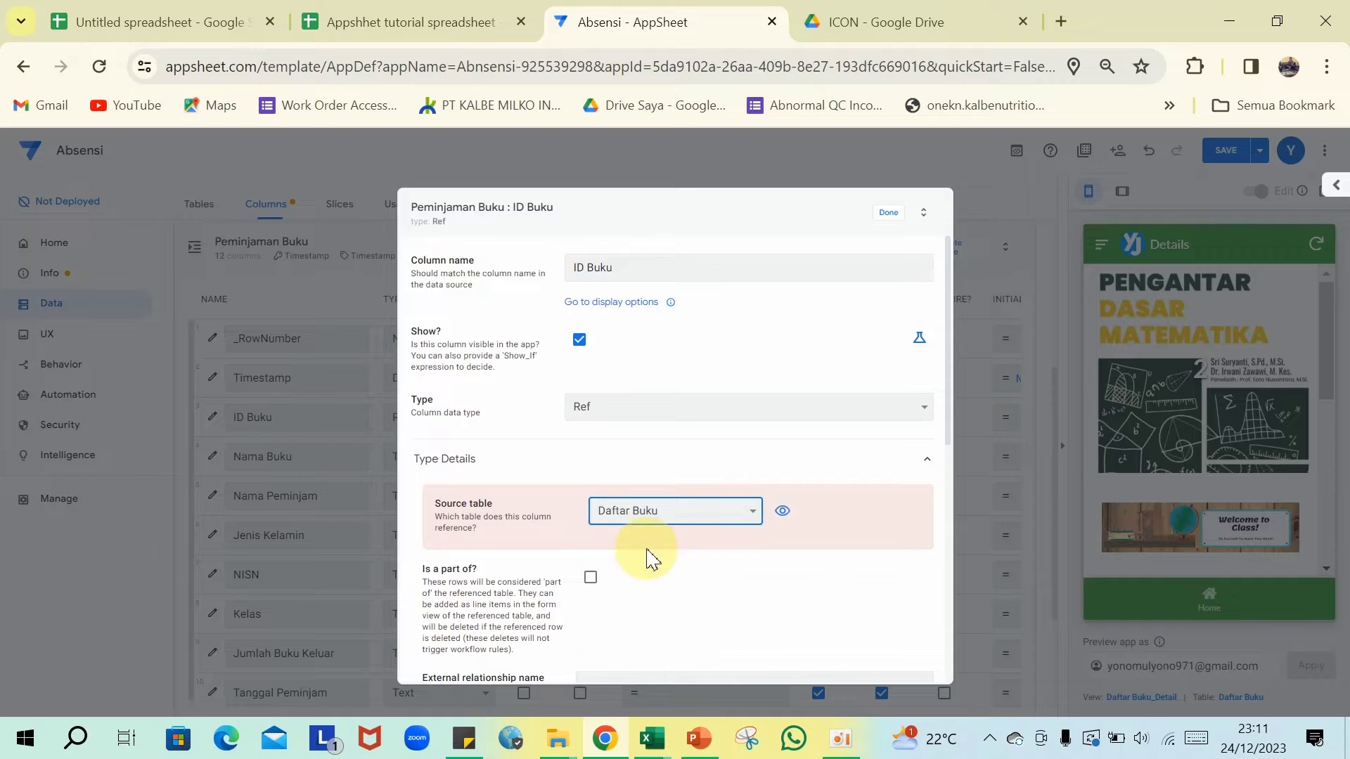
pyautogui.scroll(-5, 668, 536)
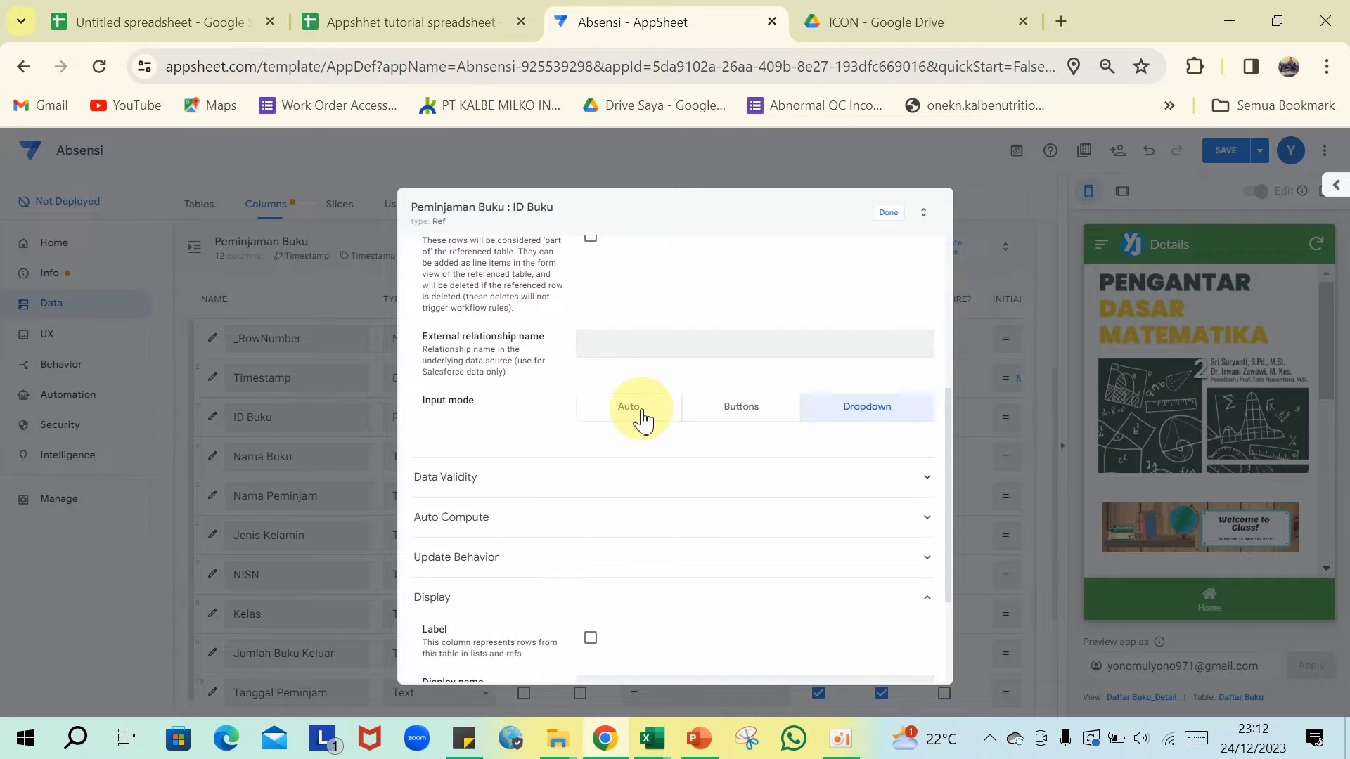
pyautogui.click(641, 415)
pyautogui.scroll(10, 844, 366)
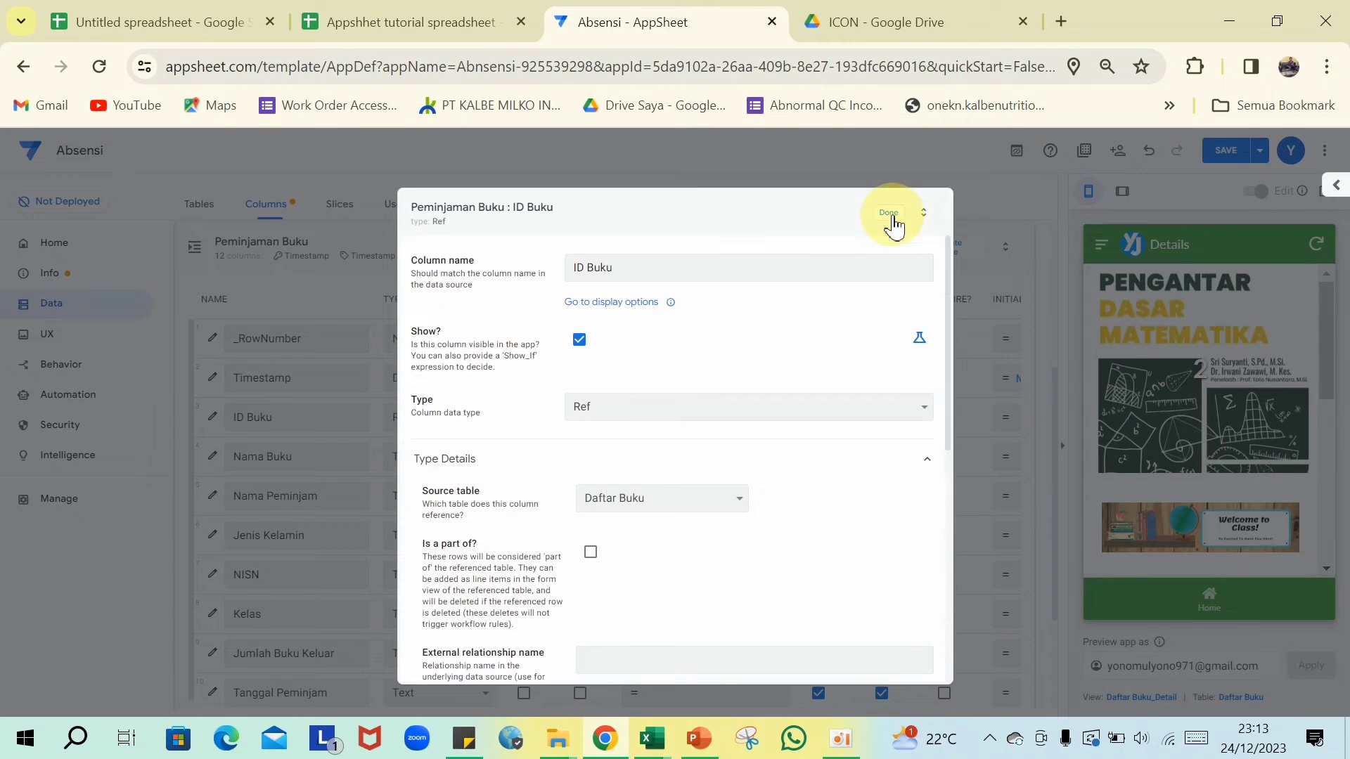
pyautogui.click(890, 213)
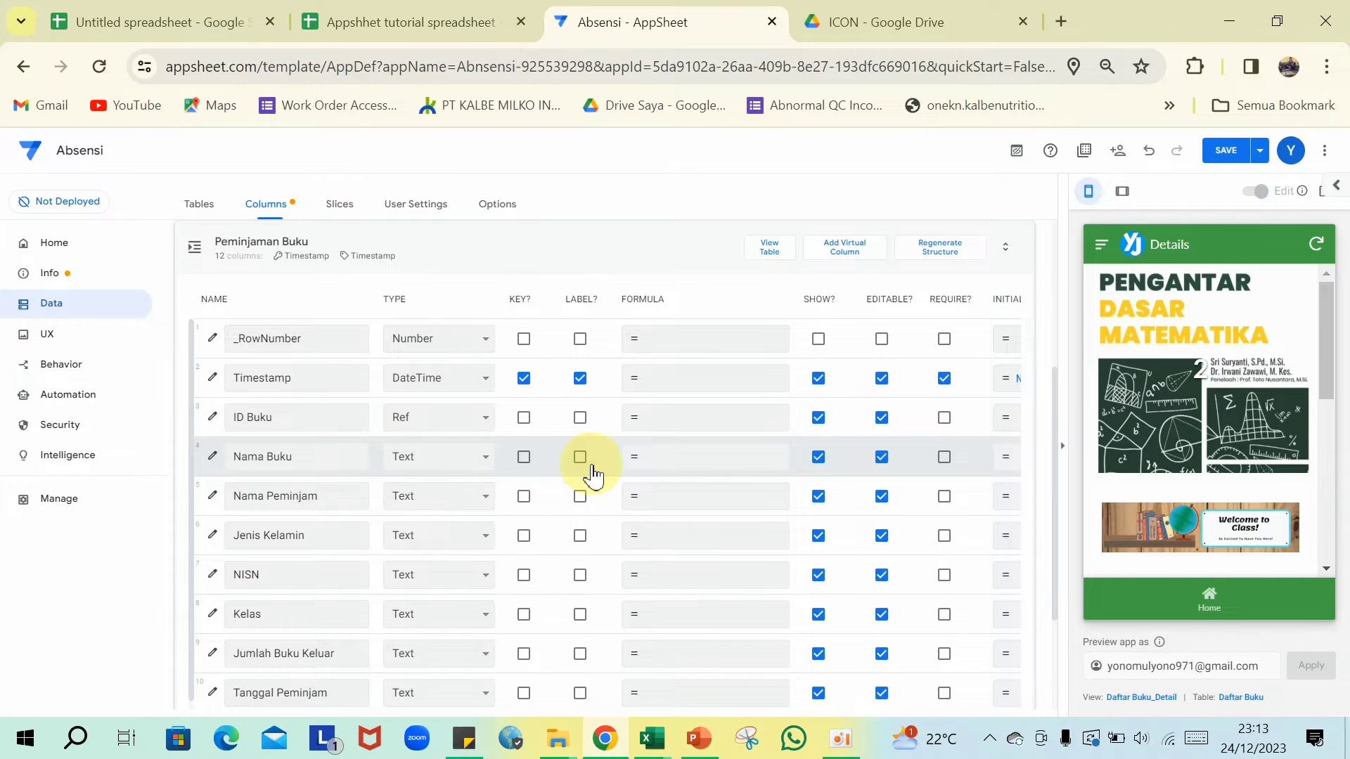
# - Give the Nama Buku column the formula [ID Buku].[Nama Buku] to pull each book's title
pyautogui.click(689, 464)
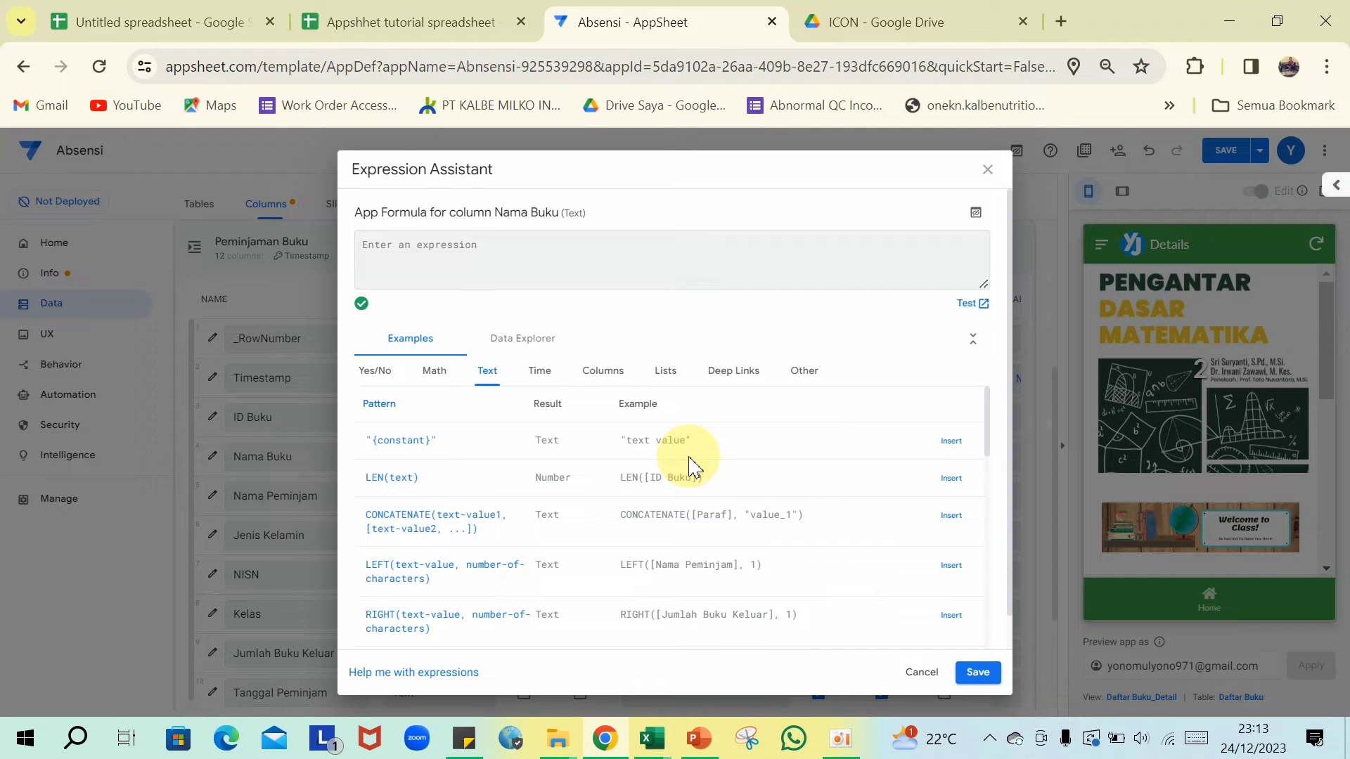
pyautogui.write('[I')
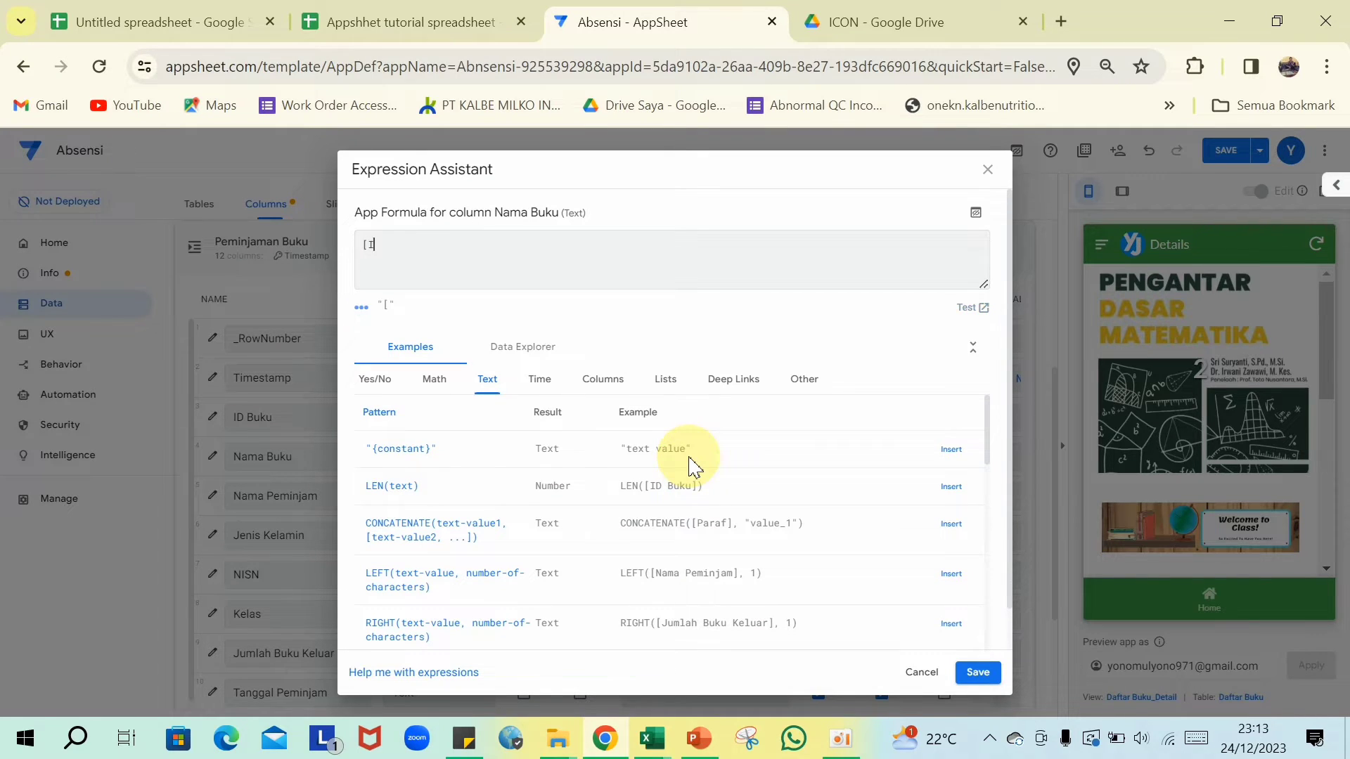
pyautogui.write('D Buku].')
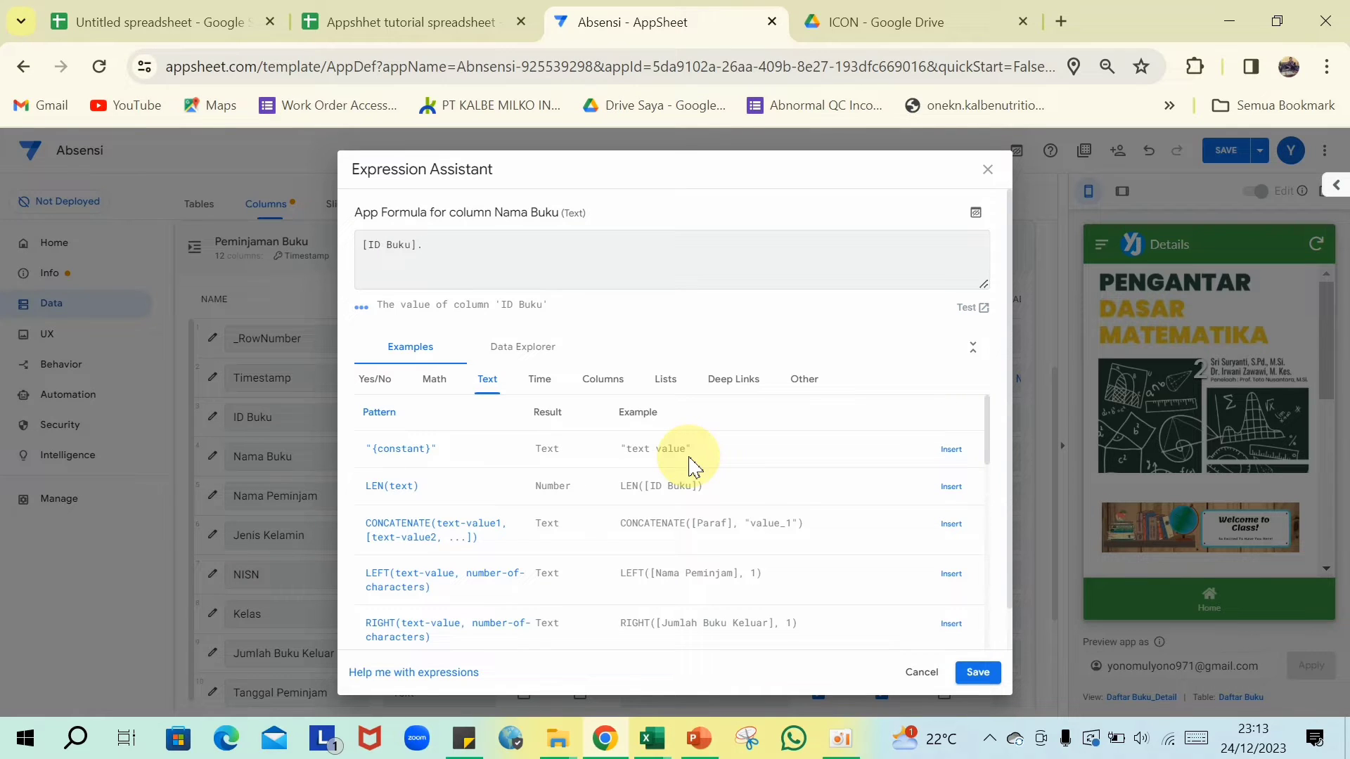
pyautogui.write("[Nama Buku]'")
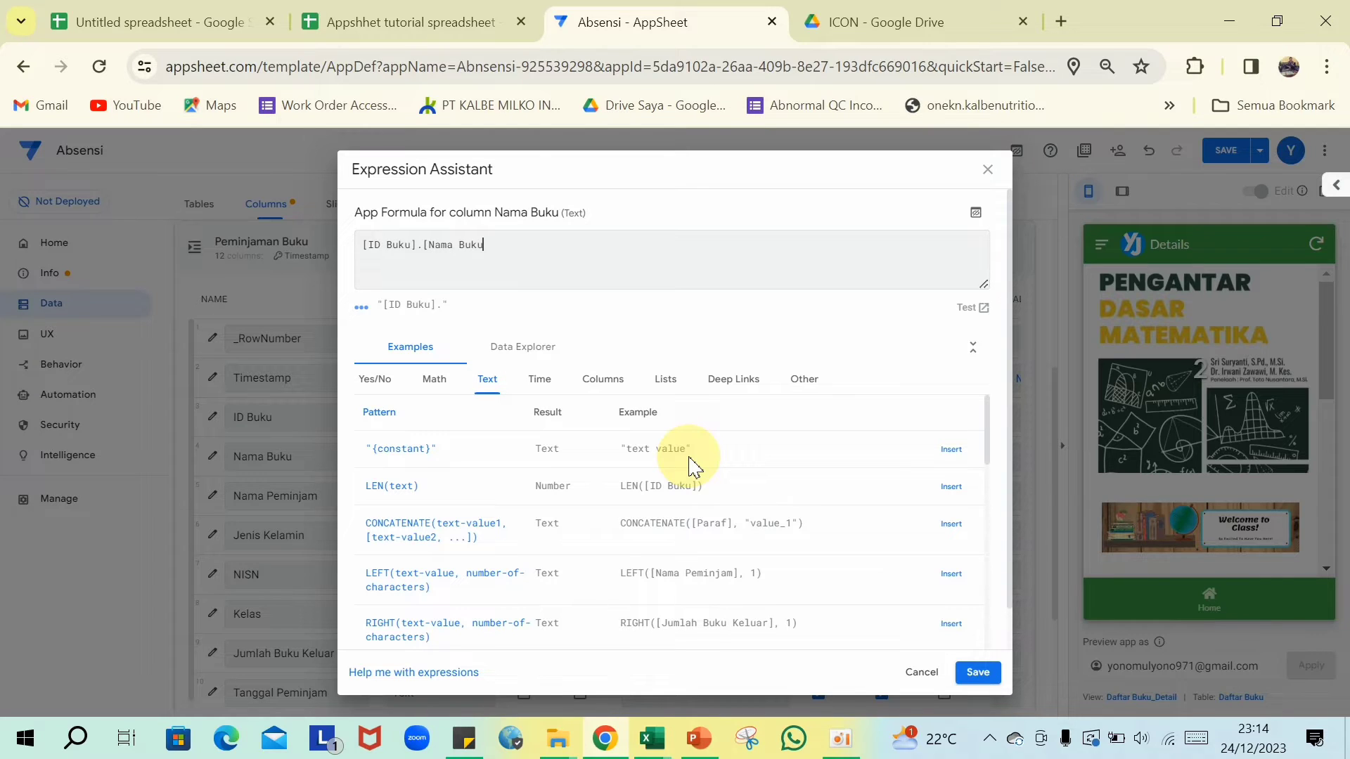
pyautogui.click(978, 672)
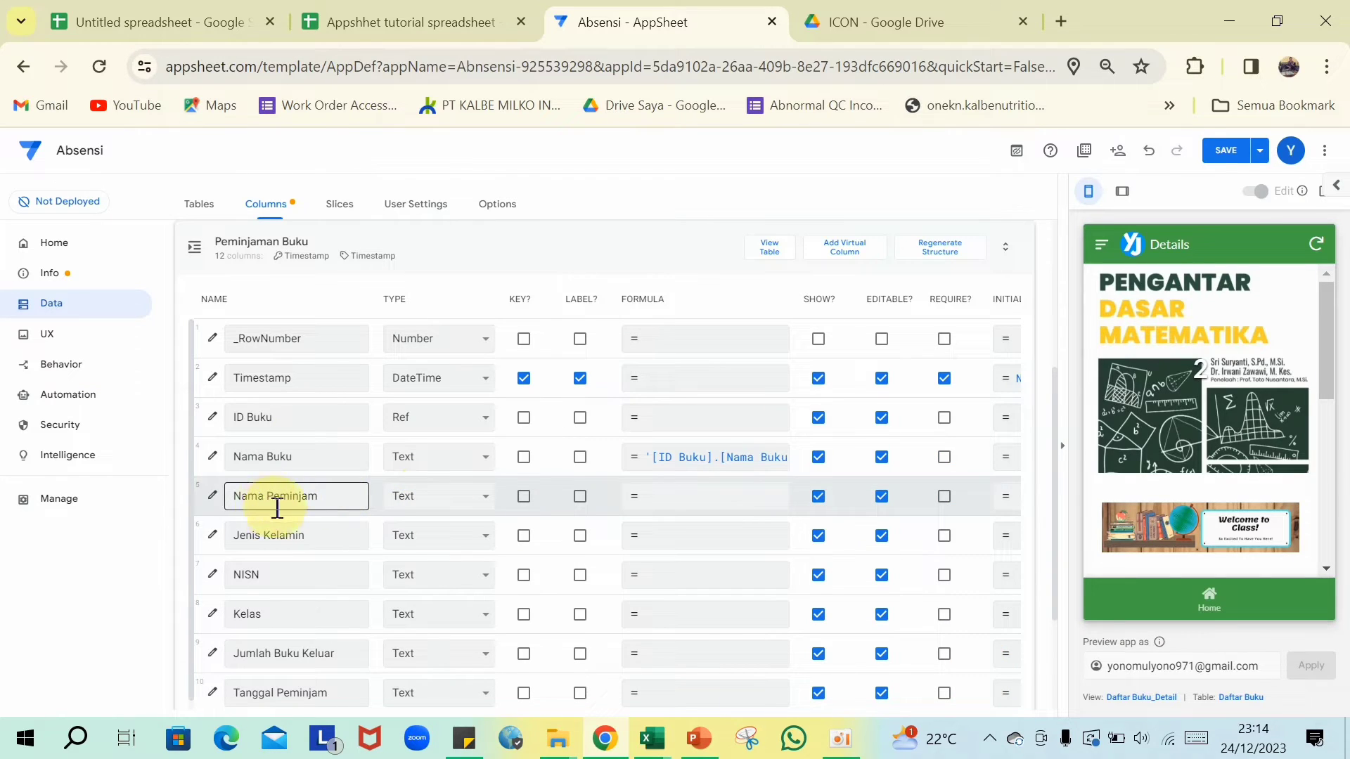
# - Change Nama Peminjam's type to Ref with Daftar Hadir as its source table
pyautogui.click(486, 497)
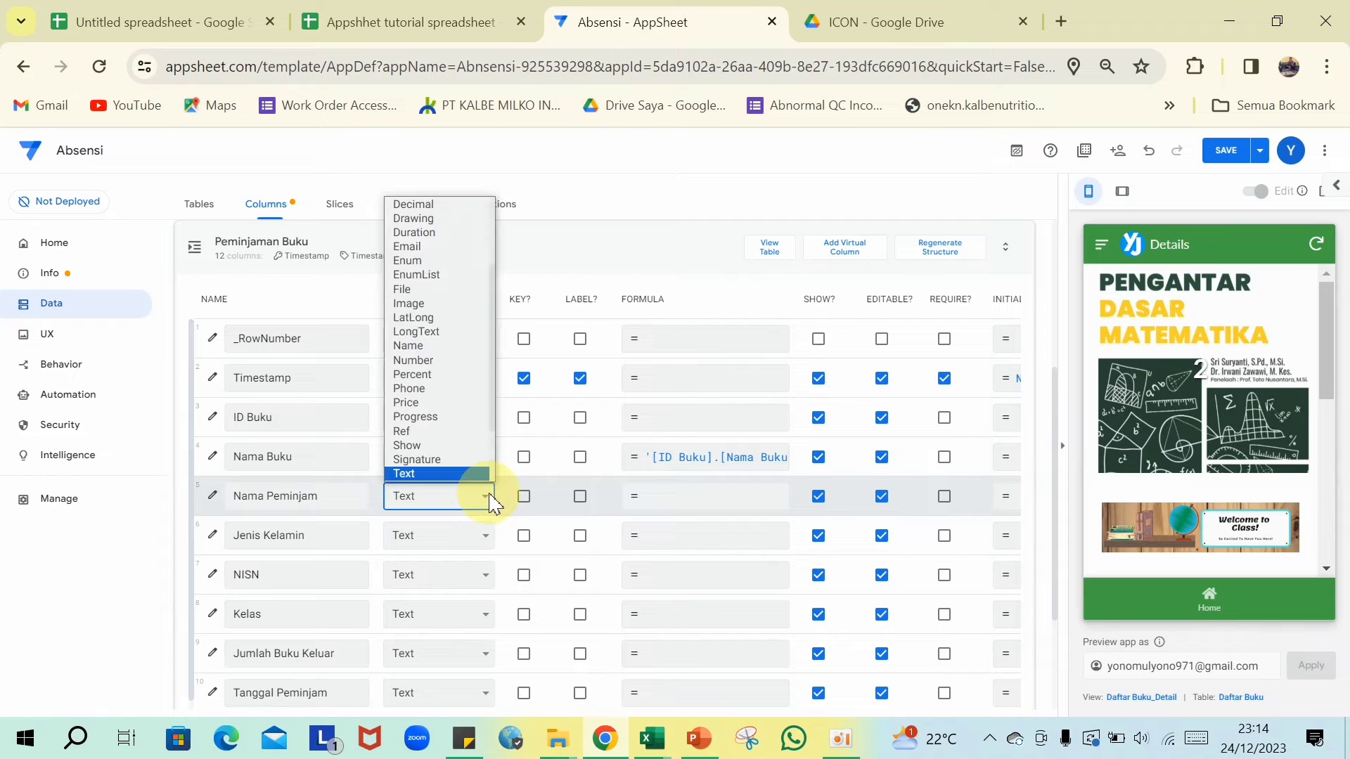
pyautogui.click(454, 431)
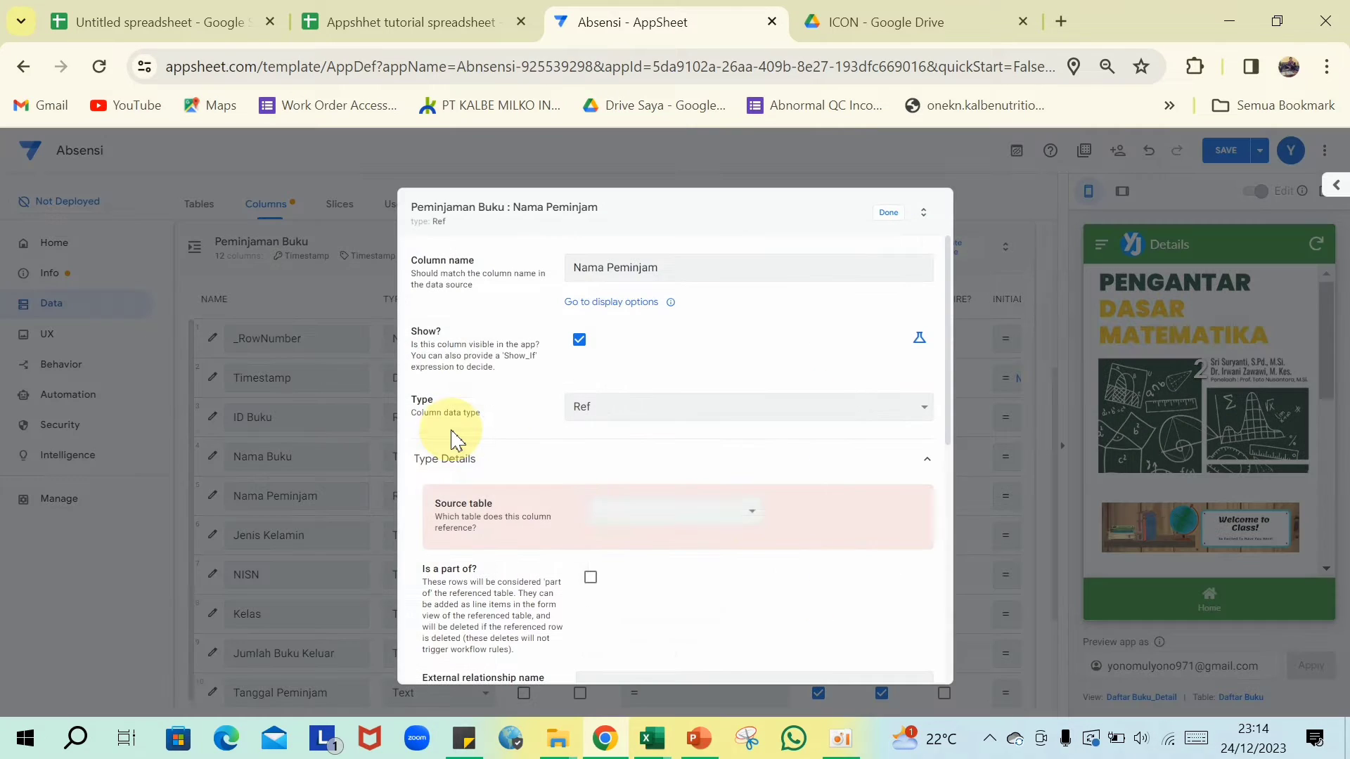
pyautogui.click(752, 511)
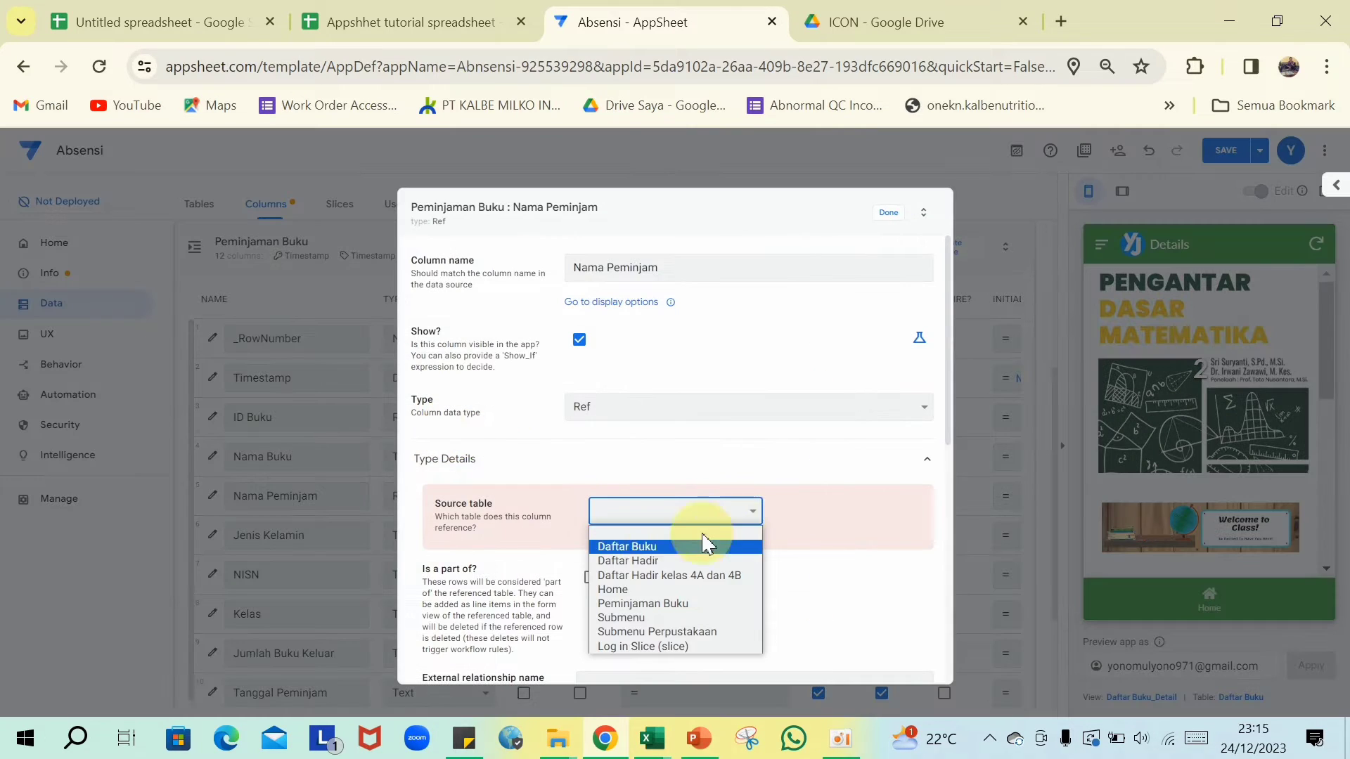
pyautogui.click(640, 562)
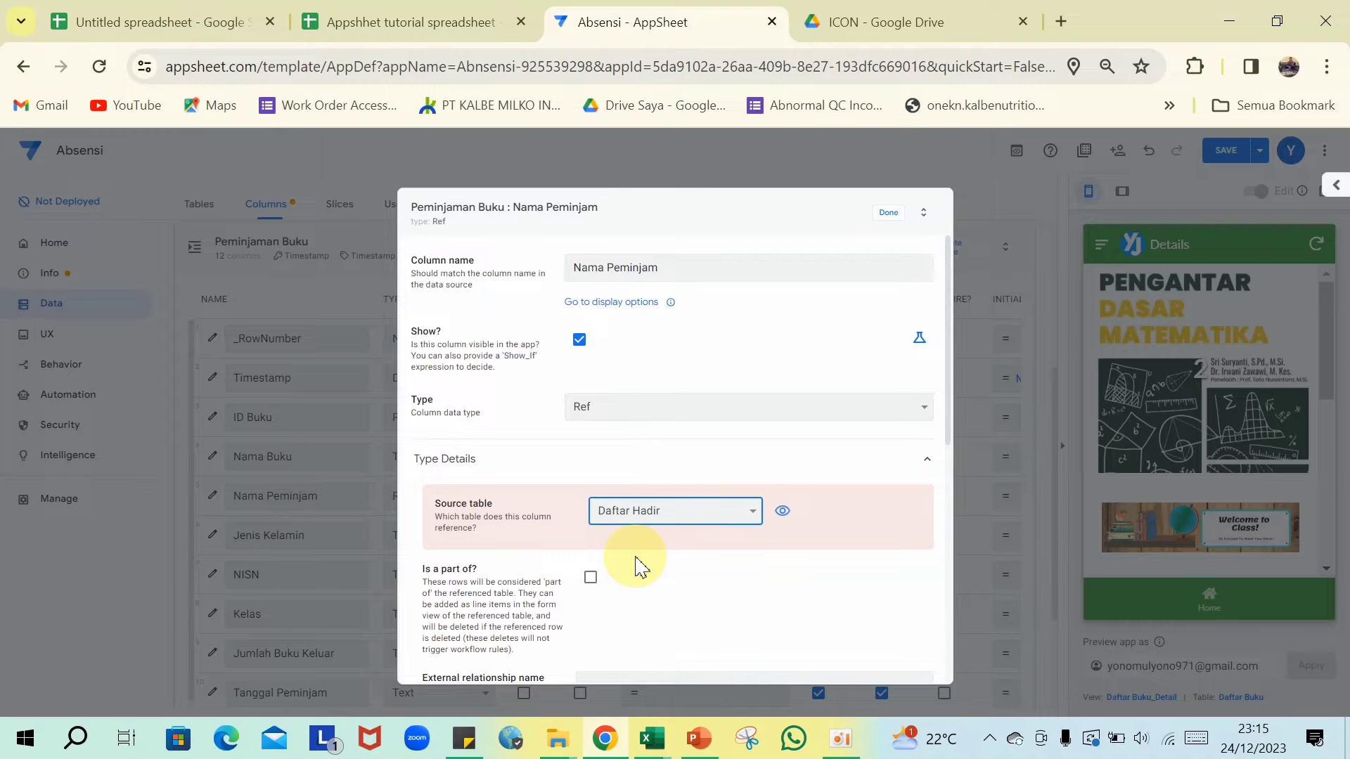
pyautogui.scroll(-3, 636, 566)
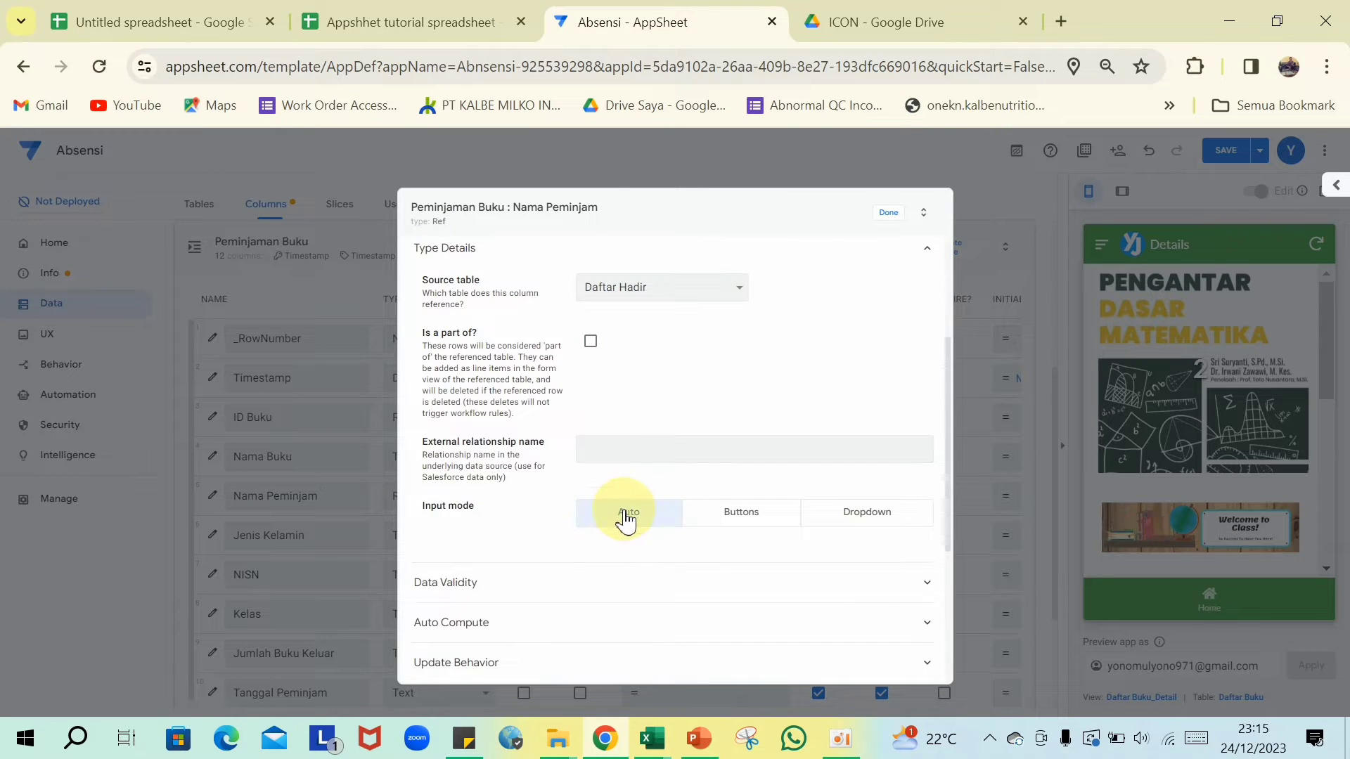
pyautogui.click(891, 227)
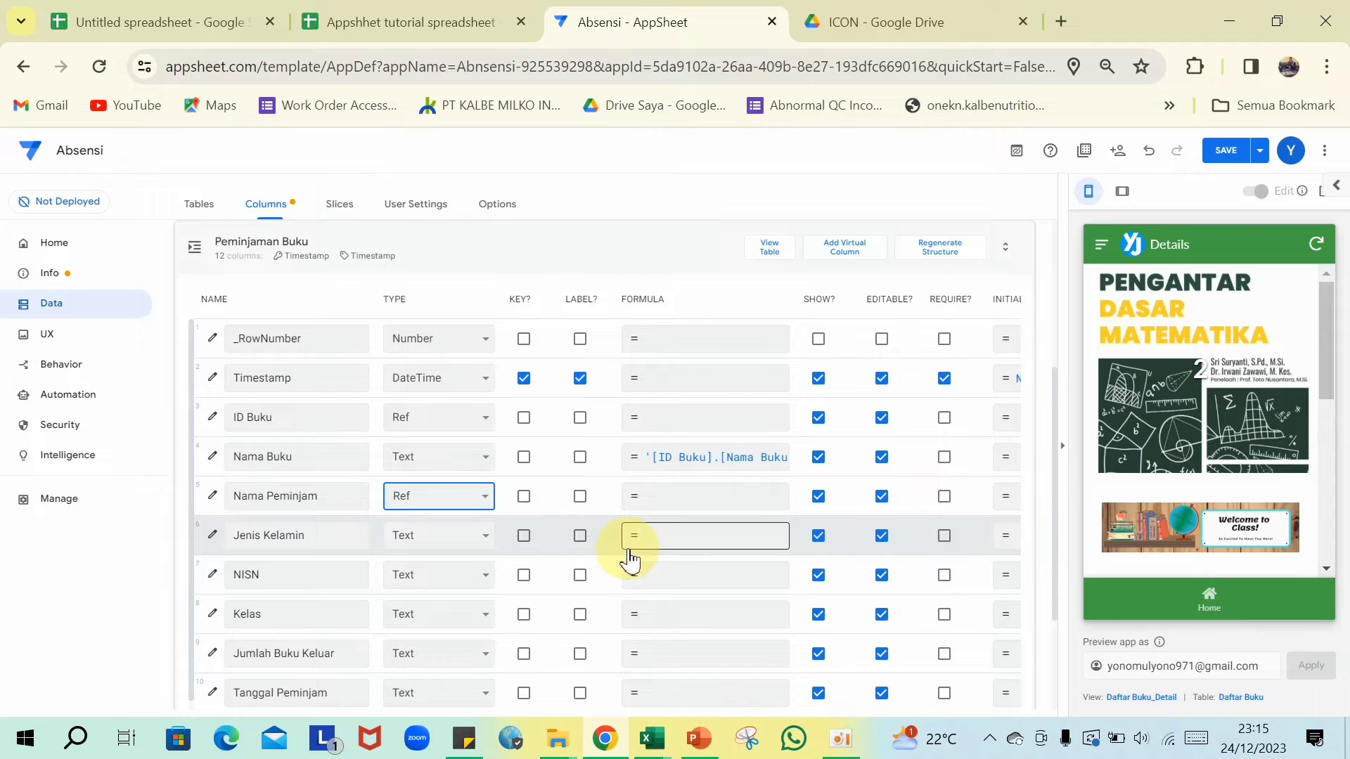
# - Give the Jenis Kelamin column the formula [Nama Peminjam].[Jenis Kelamin]
pyautogui.click(667, 544)
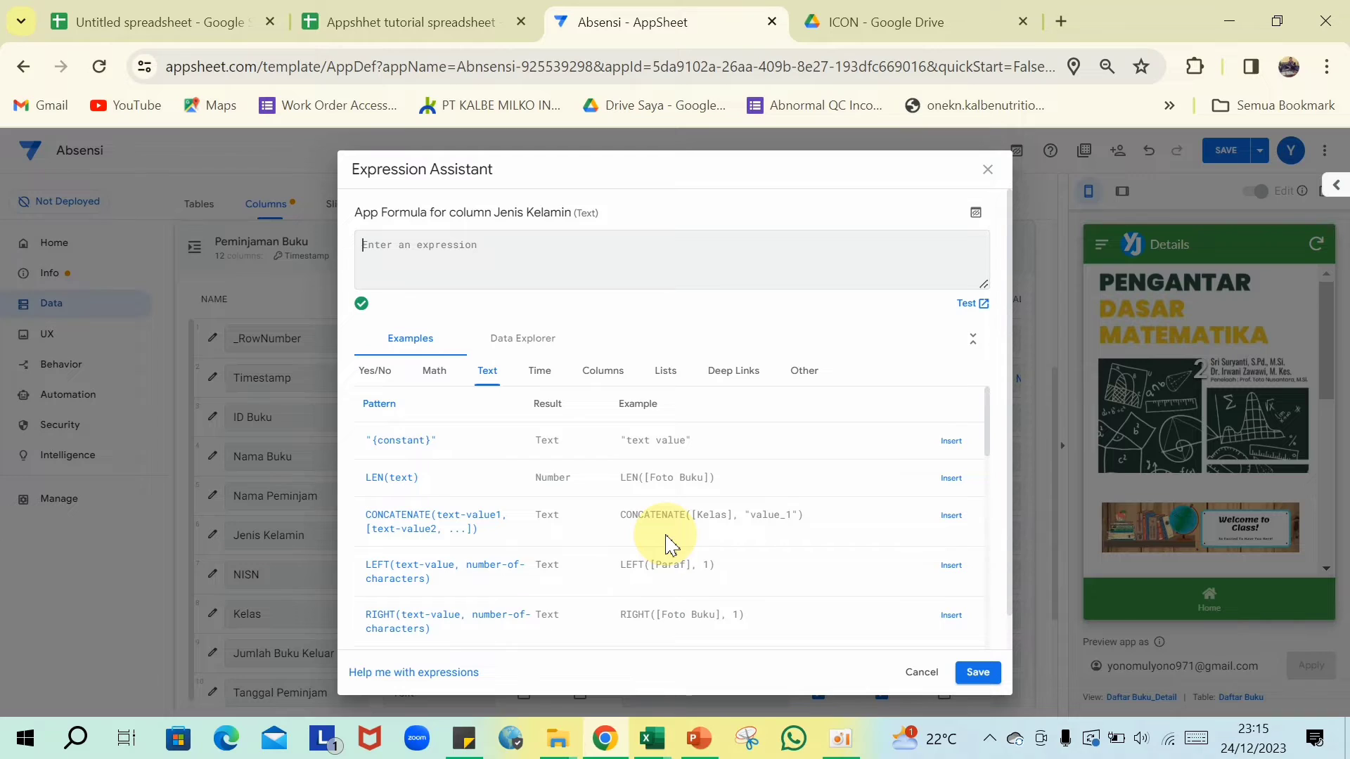
pyautogui.write('[Nama')
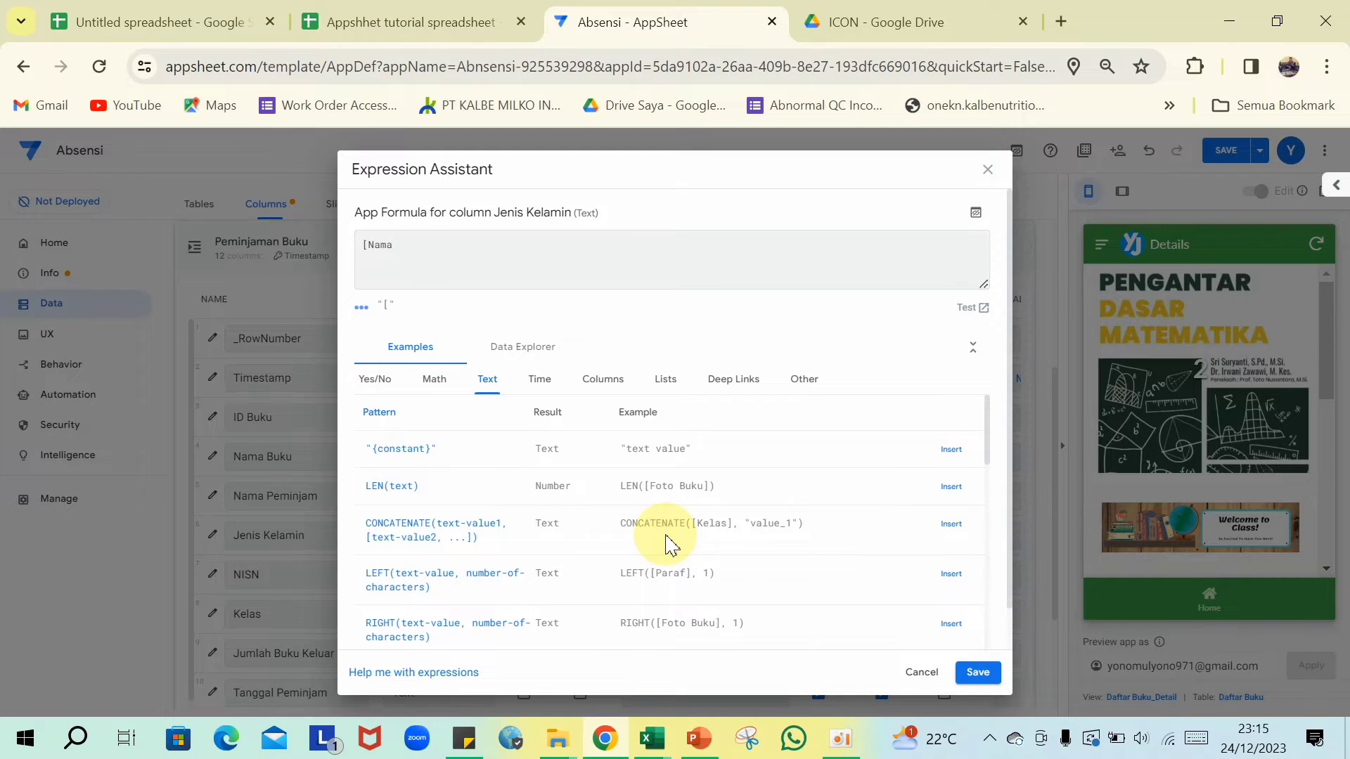
pyautogui.write(' Peminjam]')
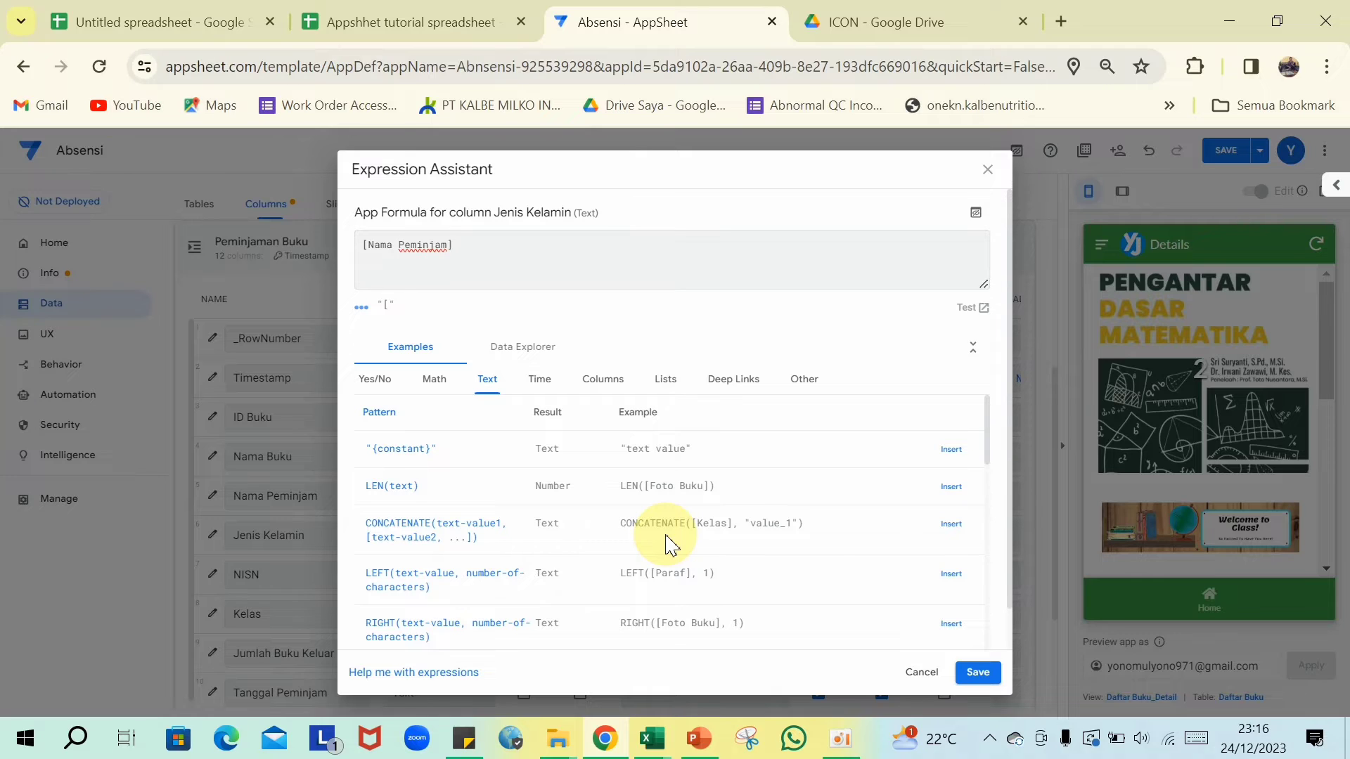
pyautogui.write('.[Jenis Kelamin]')
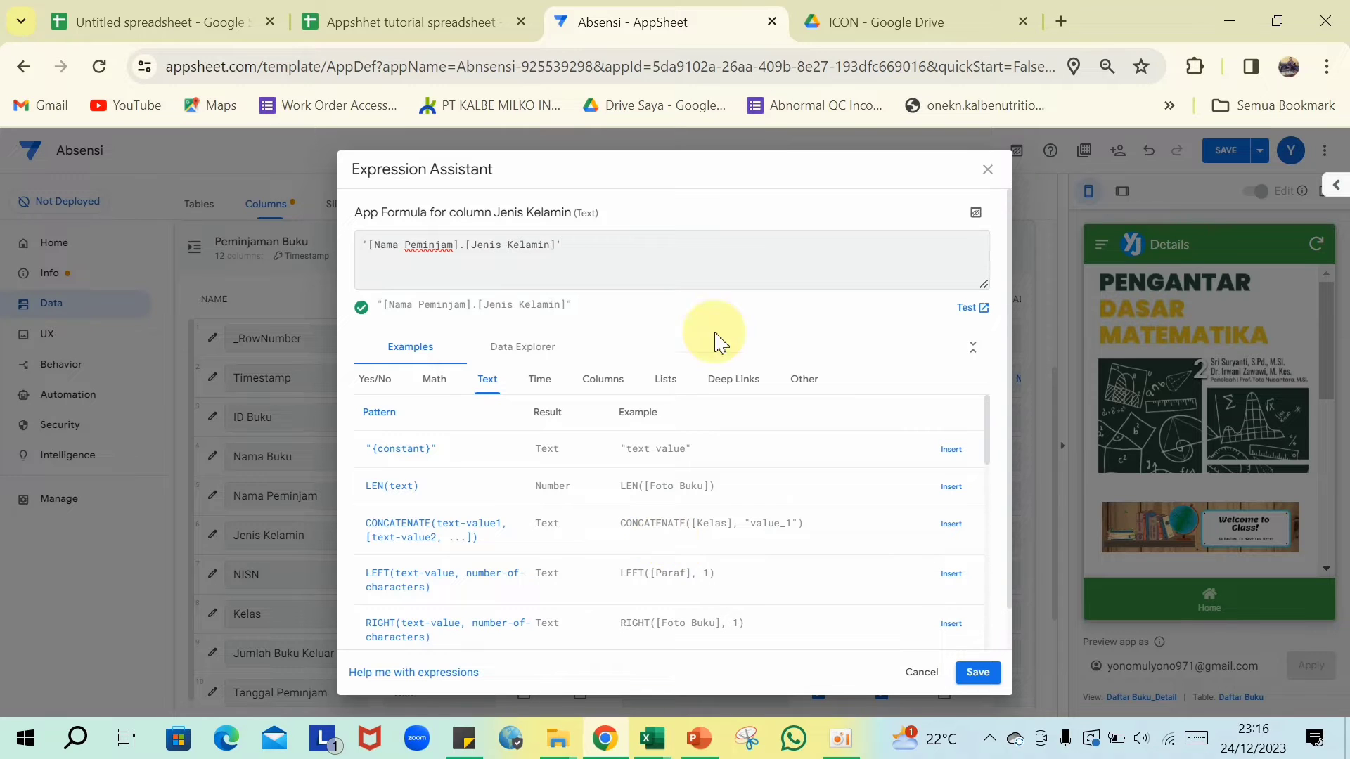
pyautogui.click(978, 674)
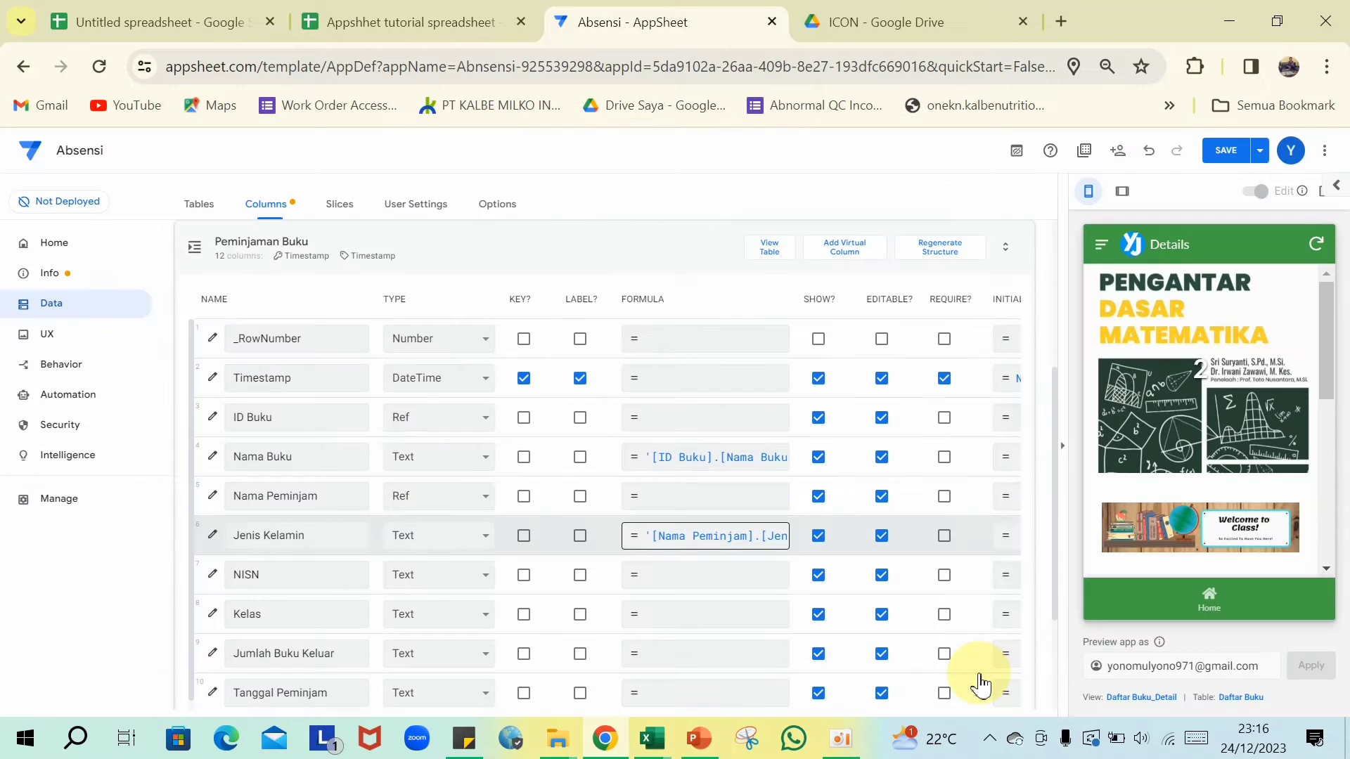
pyautogui.scroll(-1, 675, 541)
pyautogui.click(668, 530)
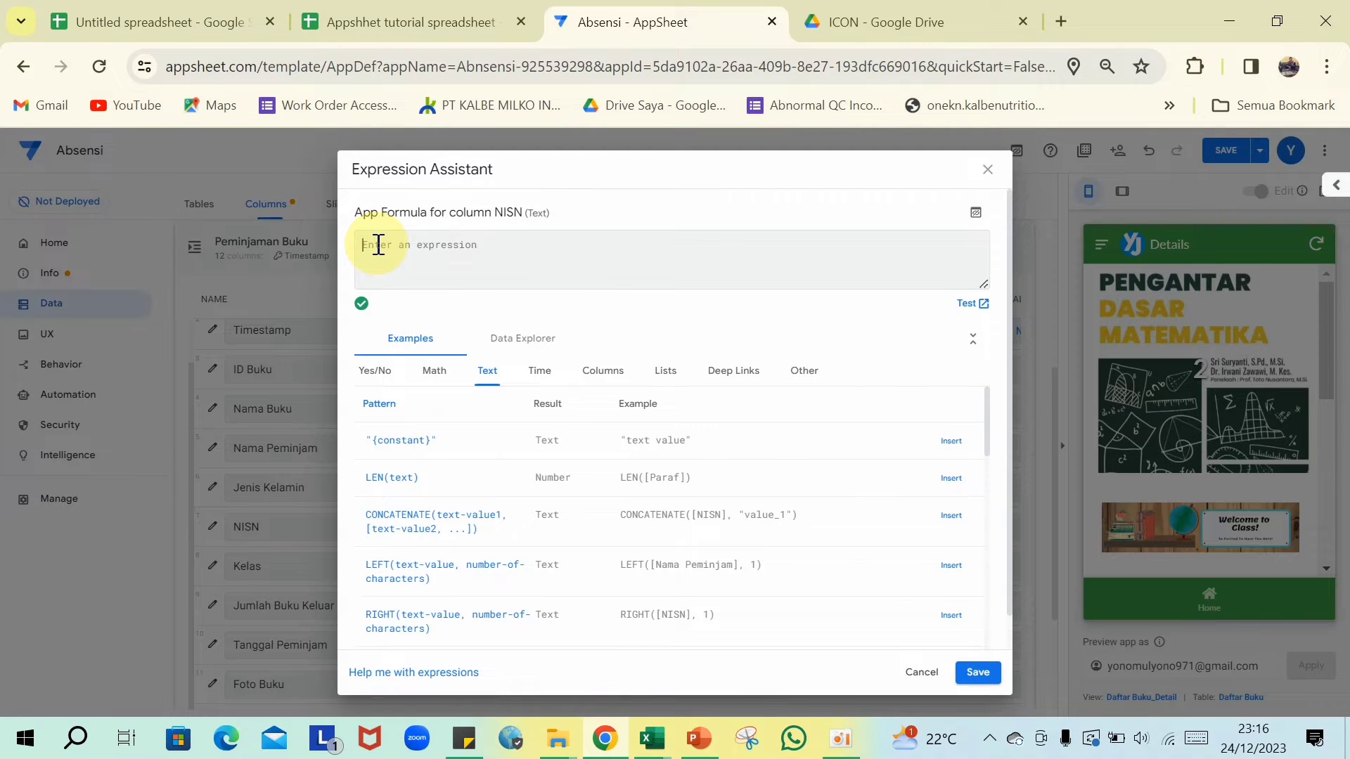
# - Set the NISN column's formula to [Nama Peminjam].[NISN] and save it
pyautogui.write('[')
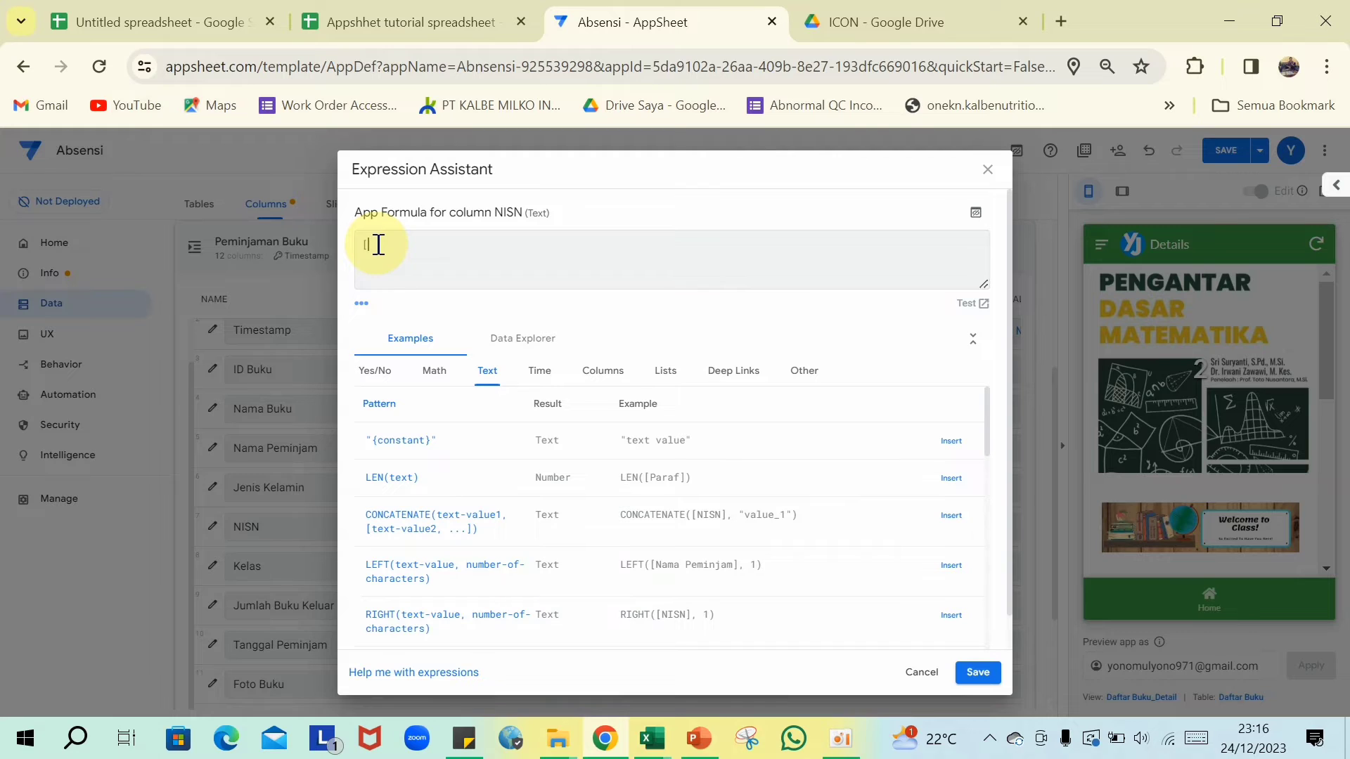
pyautogui.write('Nama Peminjam]')
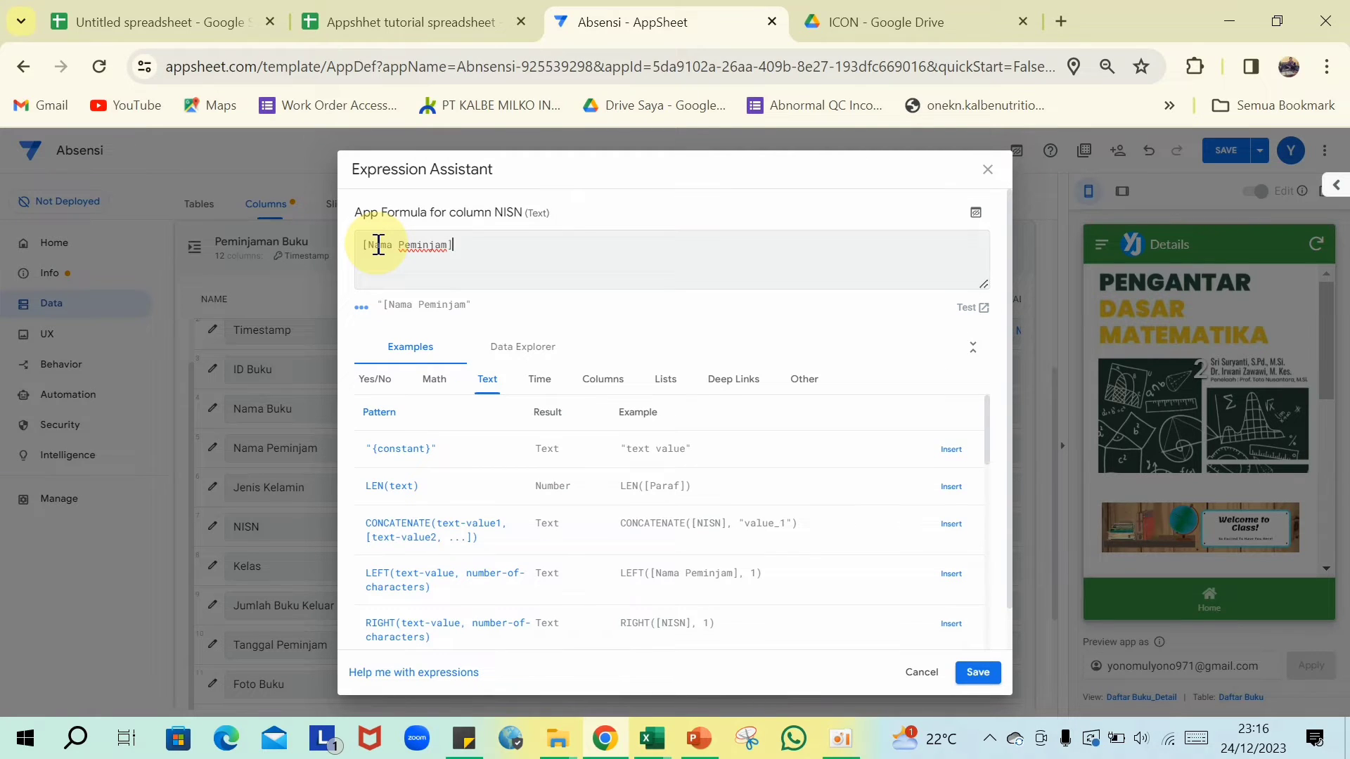
pyautogui.write('.')
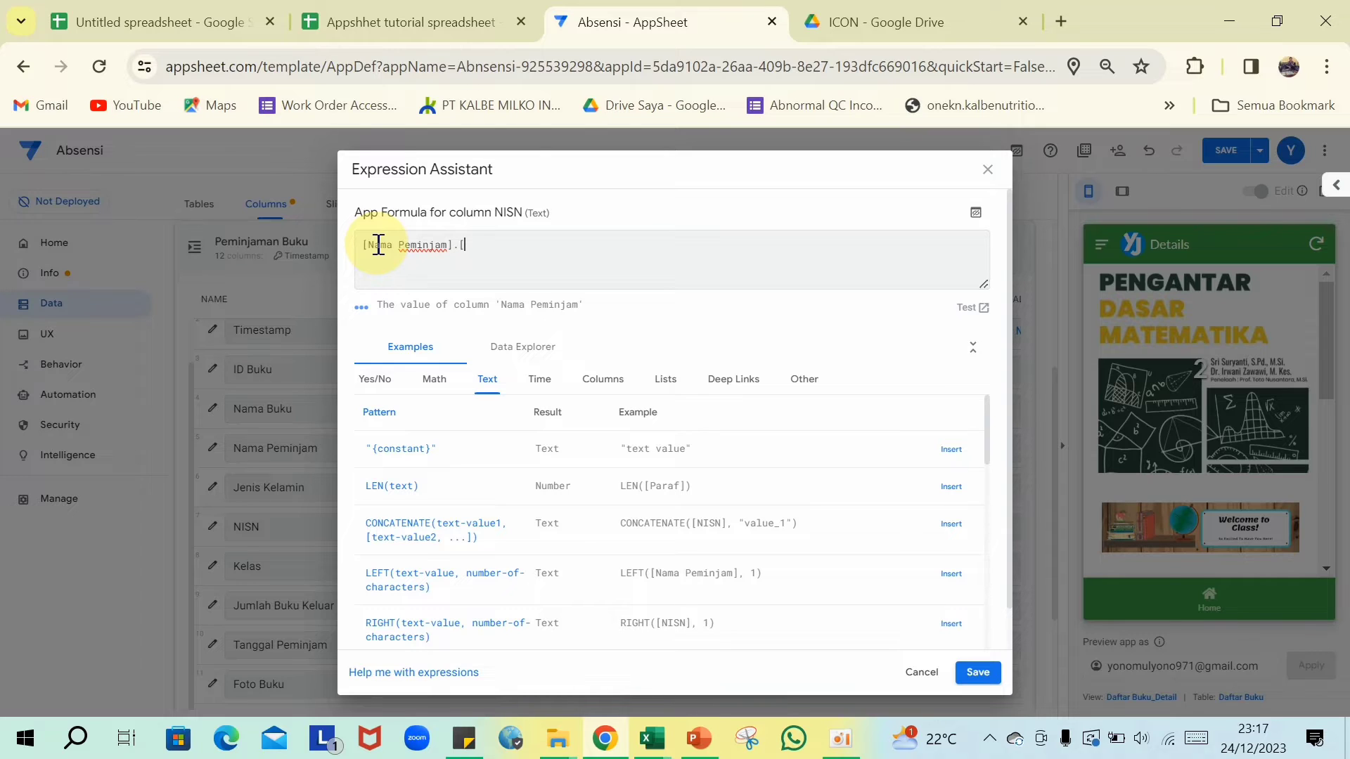
pyautogui.write('[NISN]')
pyautogui.click(976, 672)
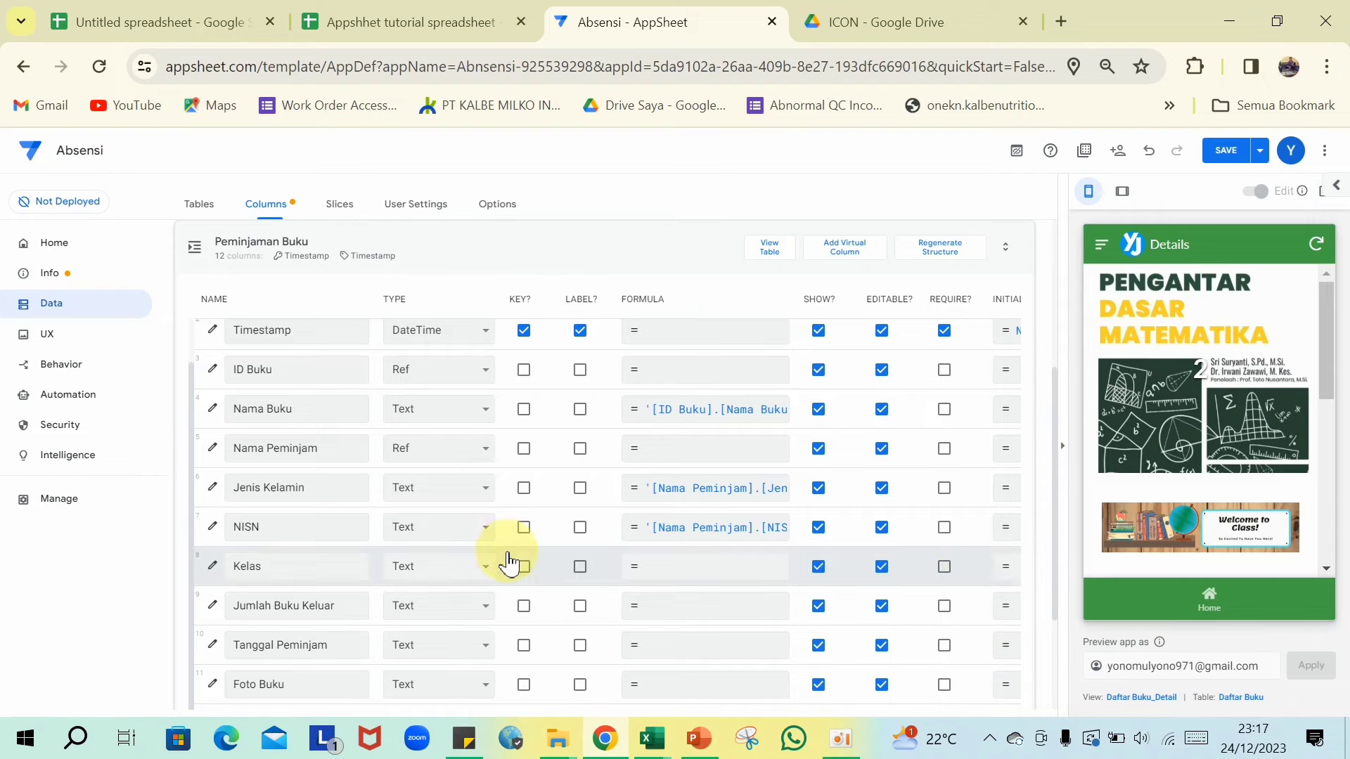
pyautogui.scroll(-2, 511, 560)
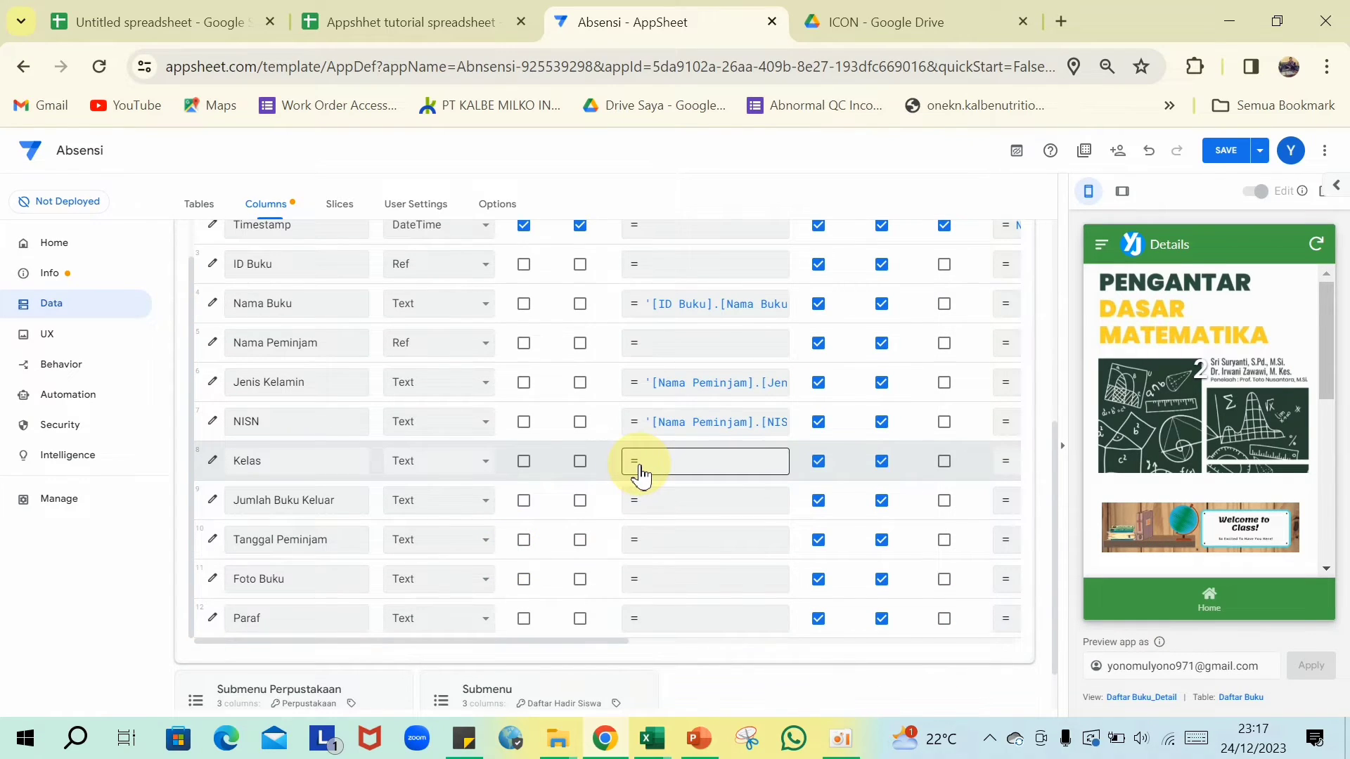
# - Enter [Nama Peminjam].[Kelas] as the Kelas column's formula and save it
pyautogui.click(641, 476)
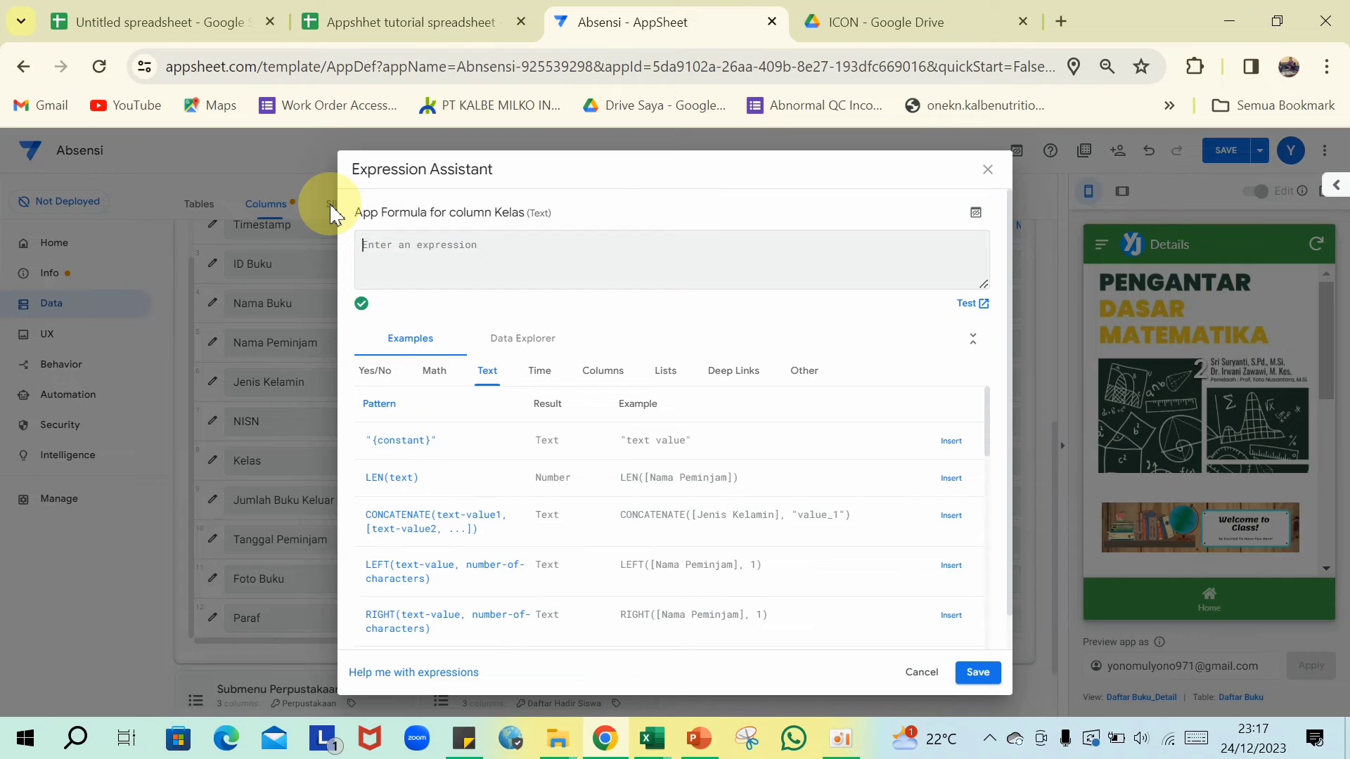
pyautogui.write("[Nama Peminjam].[Kelas]'")
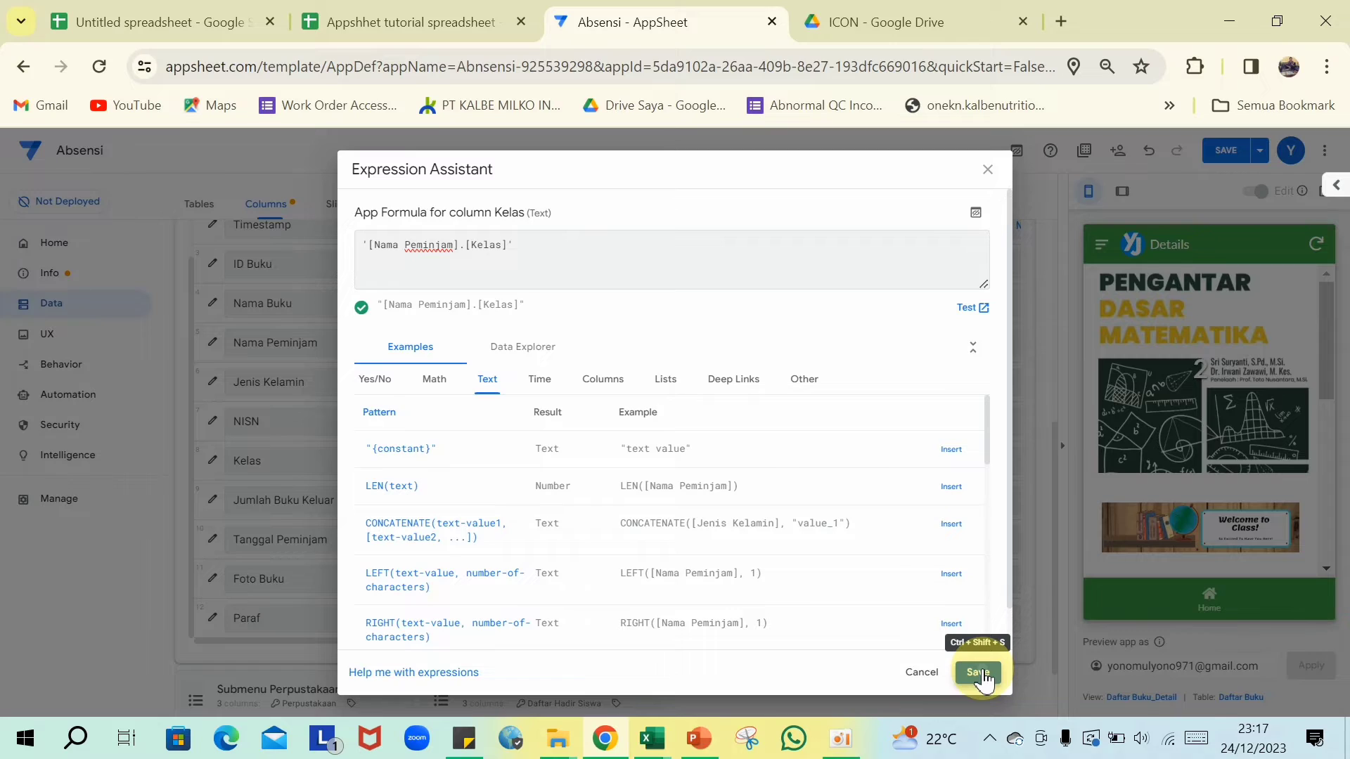
pyautogui.click(979, 672)
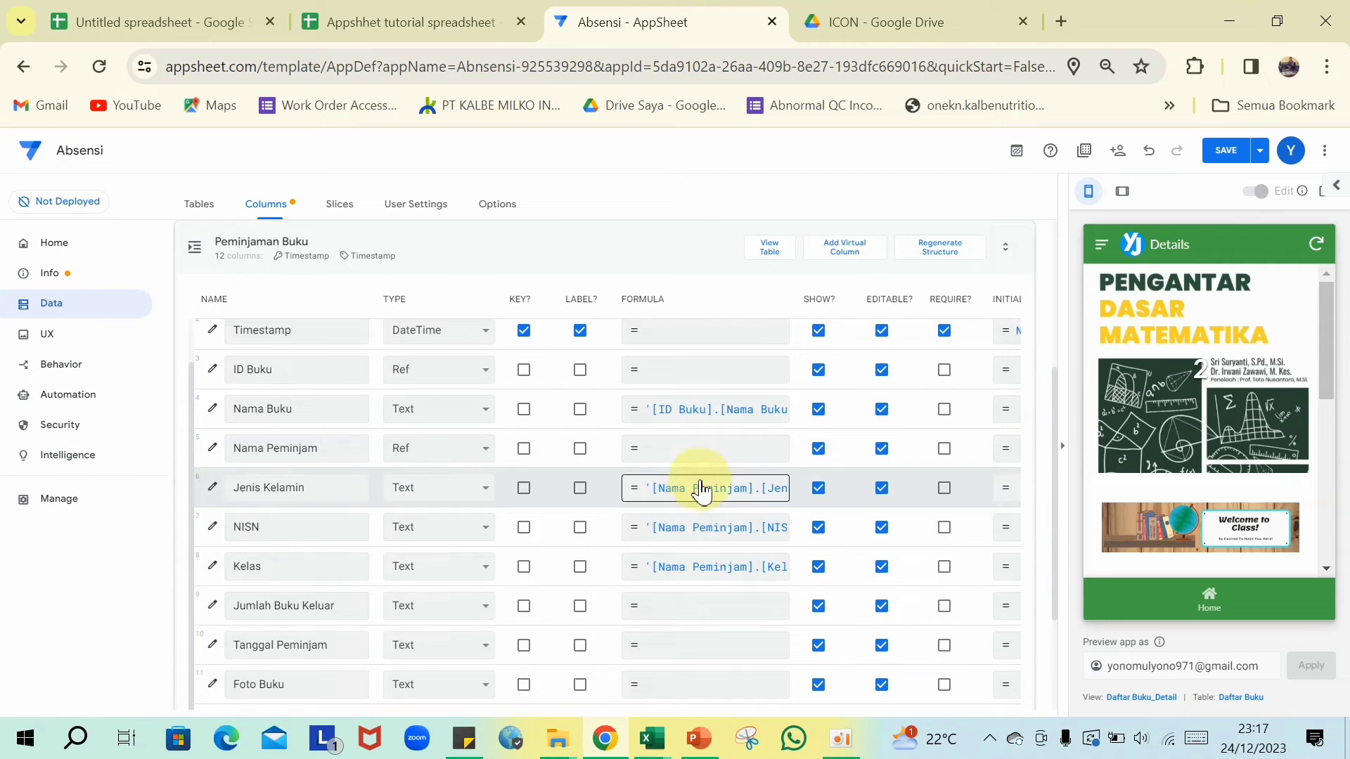
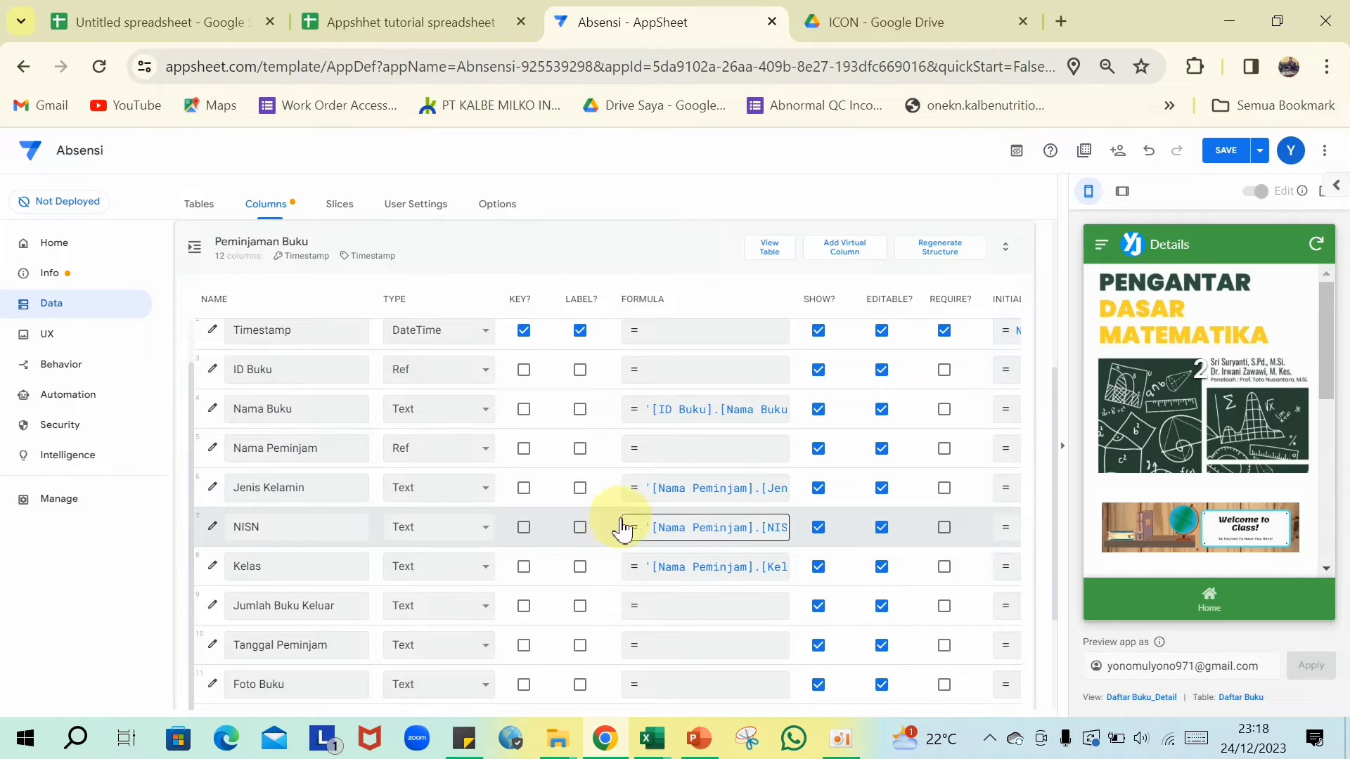
# - Make Tanggal Peminjam a Date column with initial value Today()
pyautogui.scroll(-3, 686, 570)
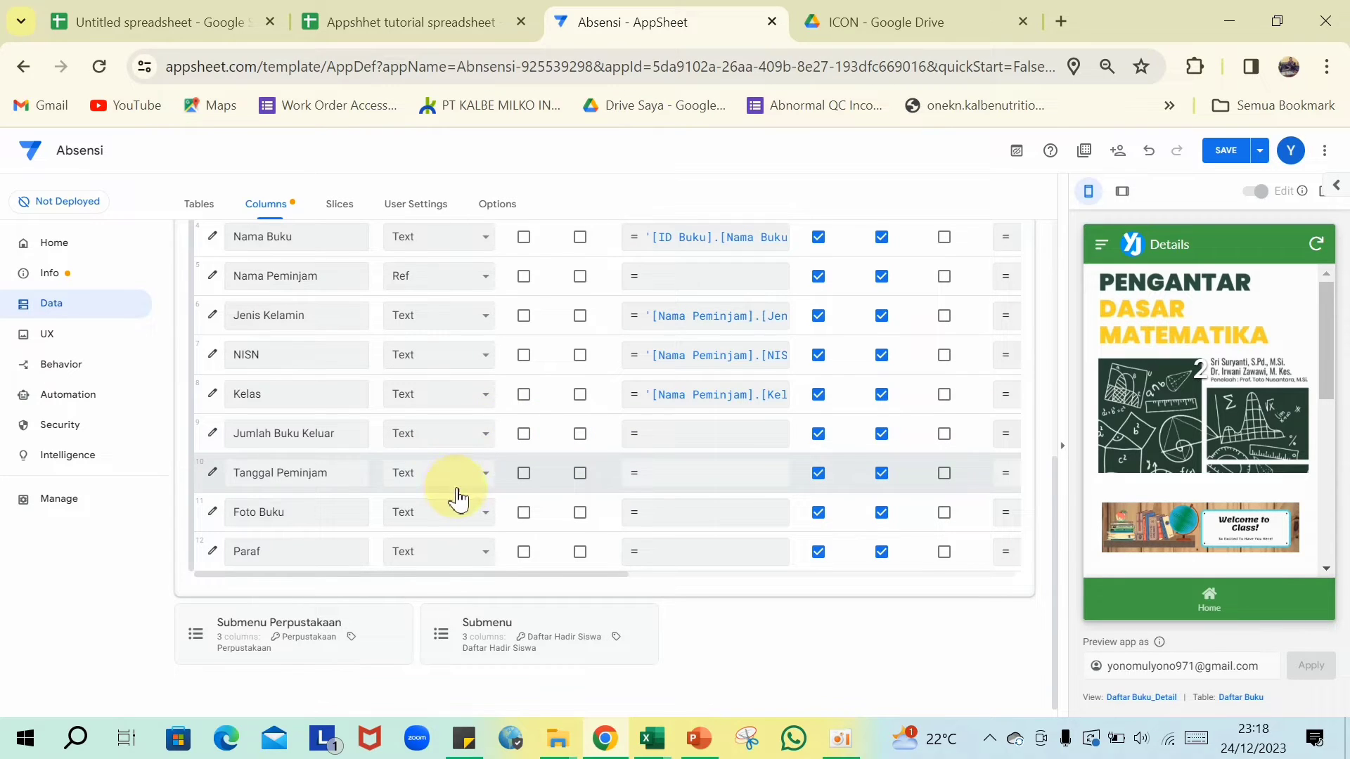
pyautogui.click(485, 483)
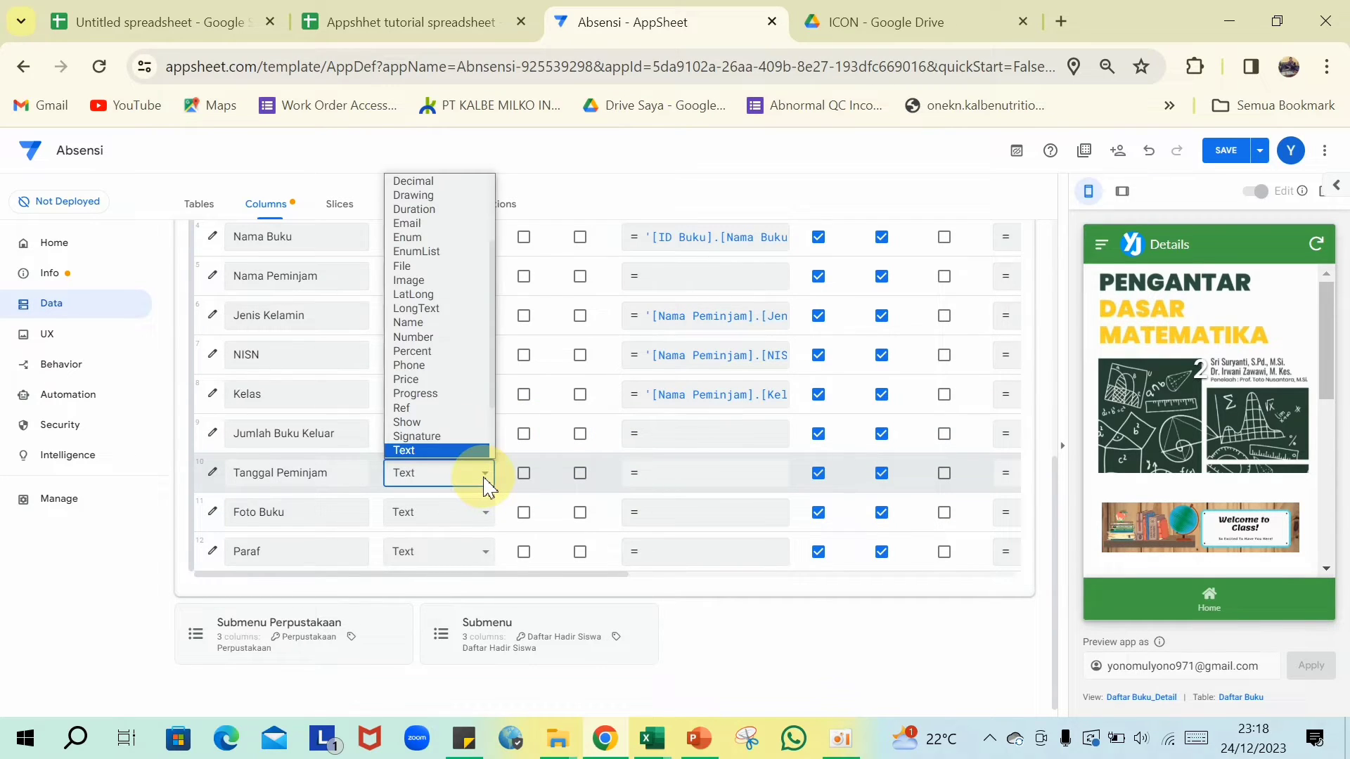
pyautogui.scroll(-1, 461, 422)
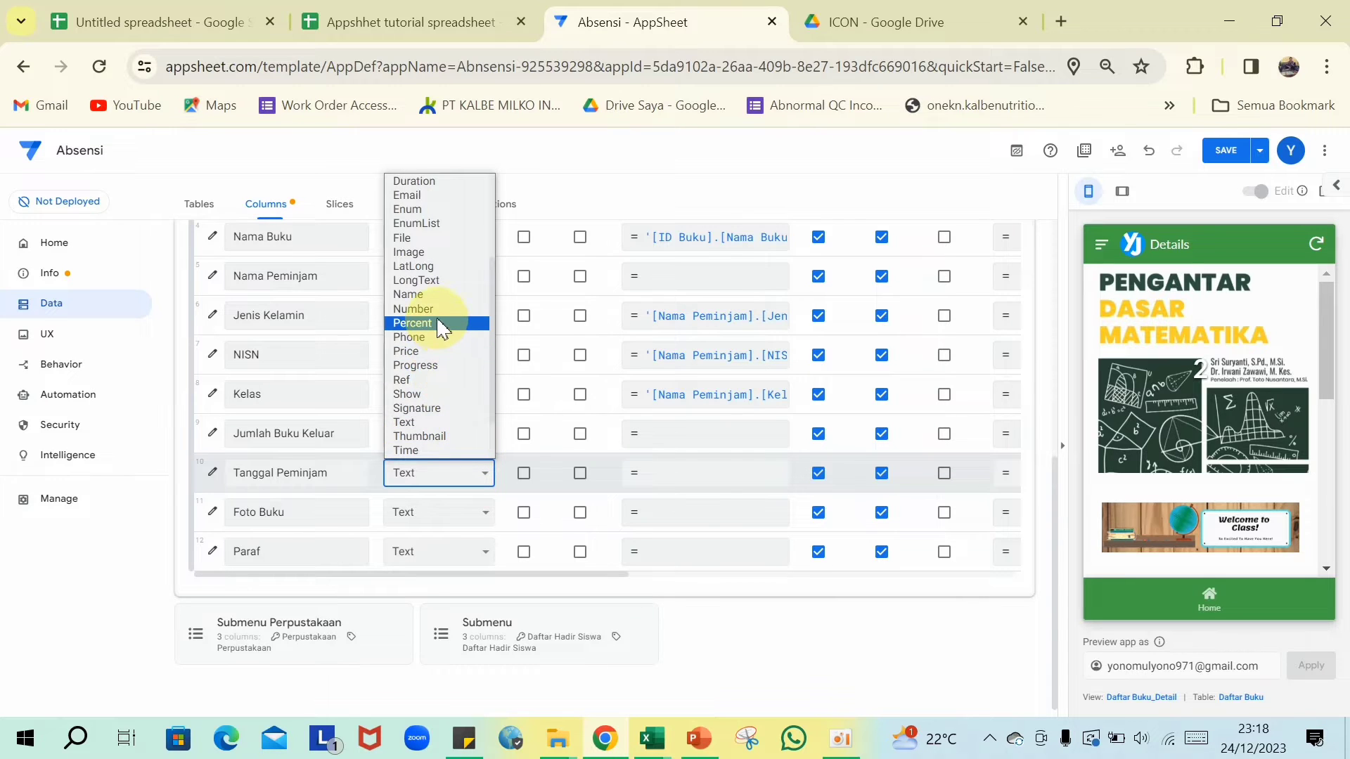
pyautogui.scroll(2, 437, 320)
pyautogui.click(422, 266)
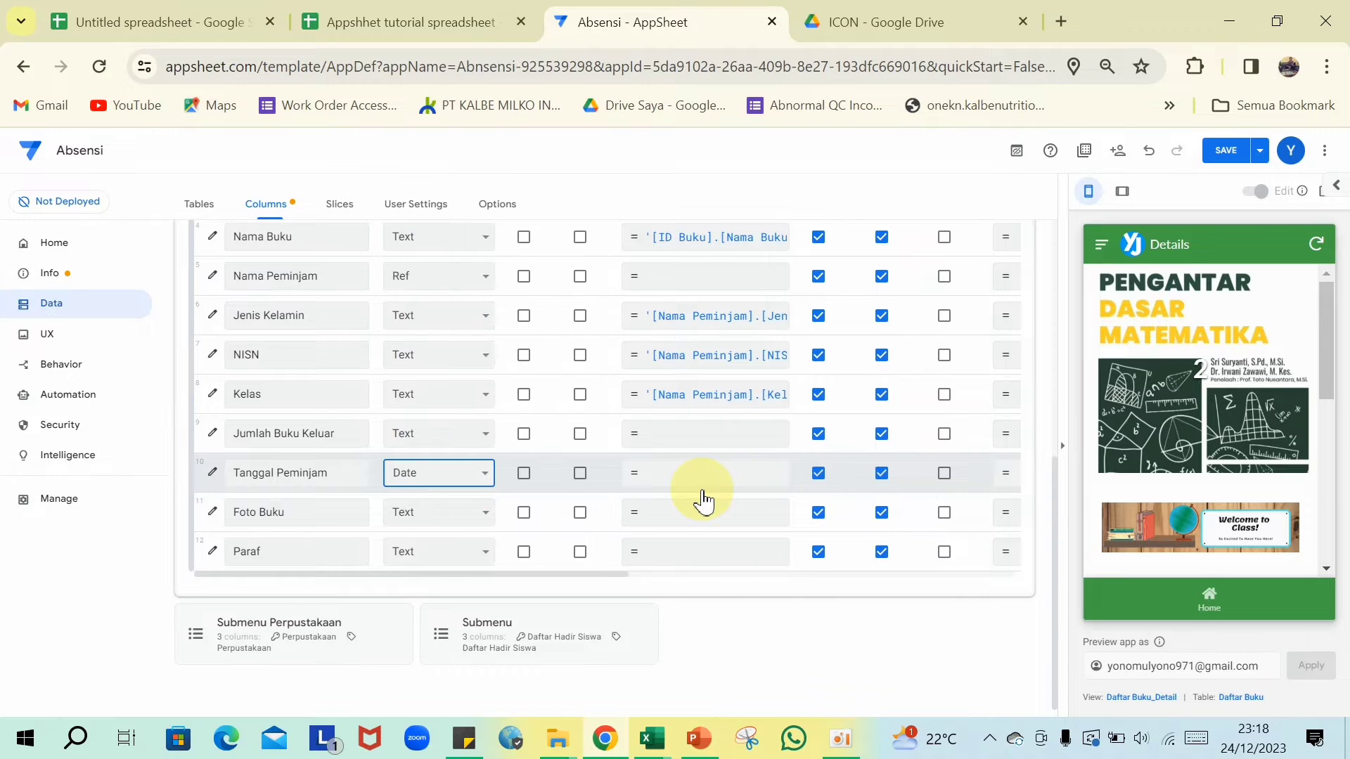
pyautogui.hscroll(4, 702, 489)
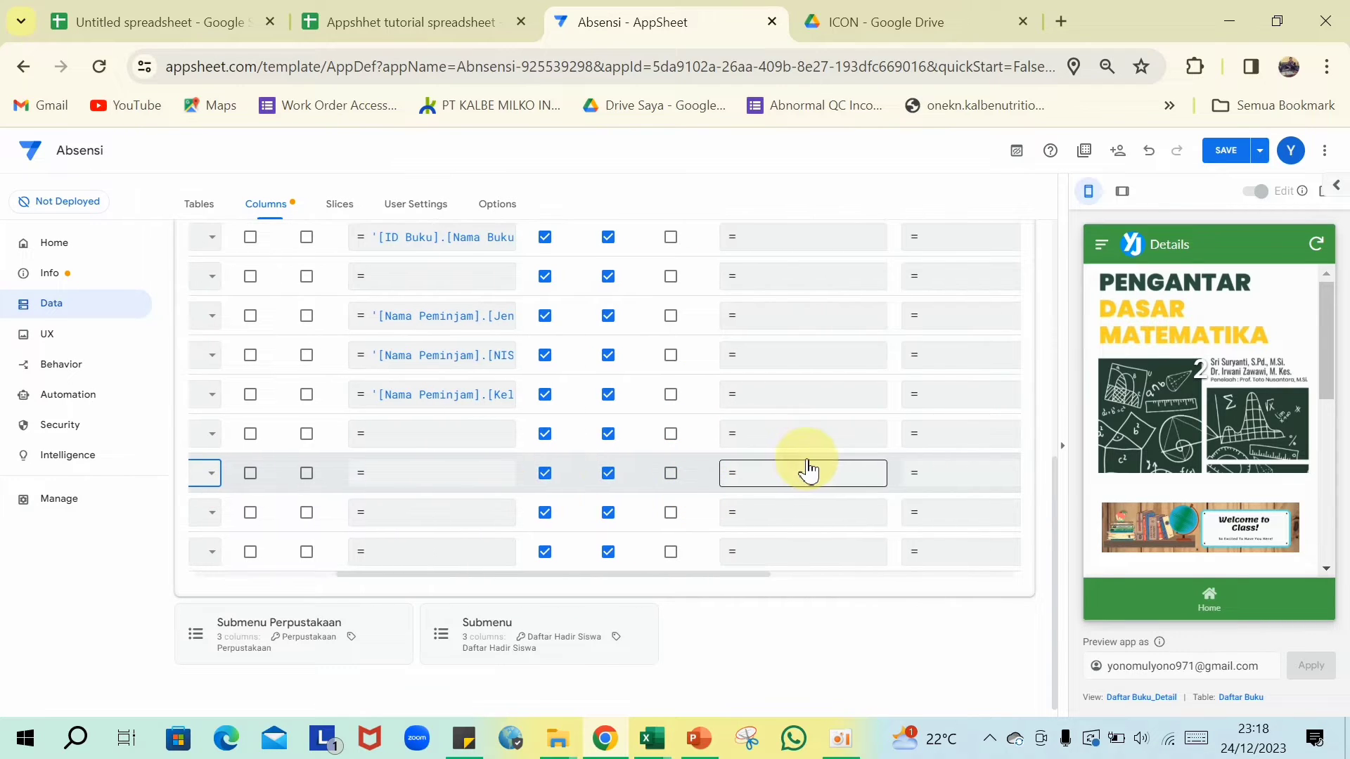
pyautogui.click(805, 483)
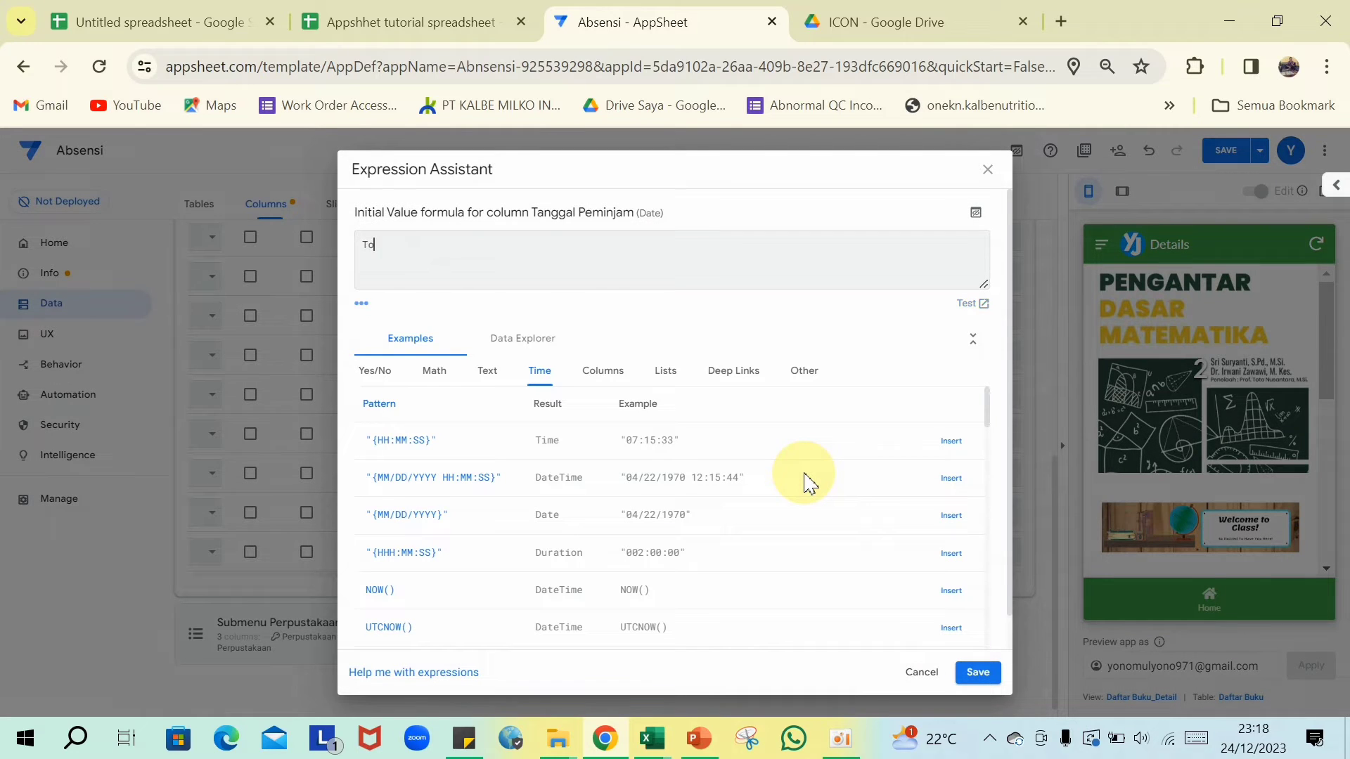
pyautogui.write('Today()')
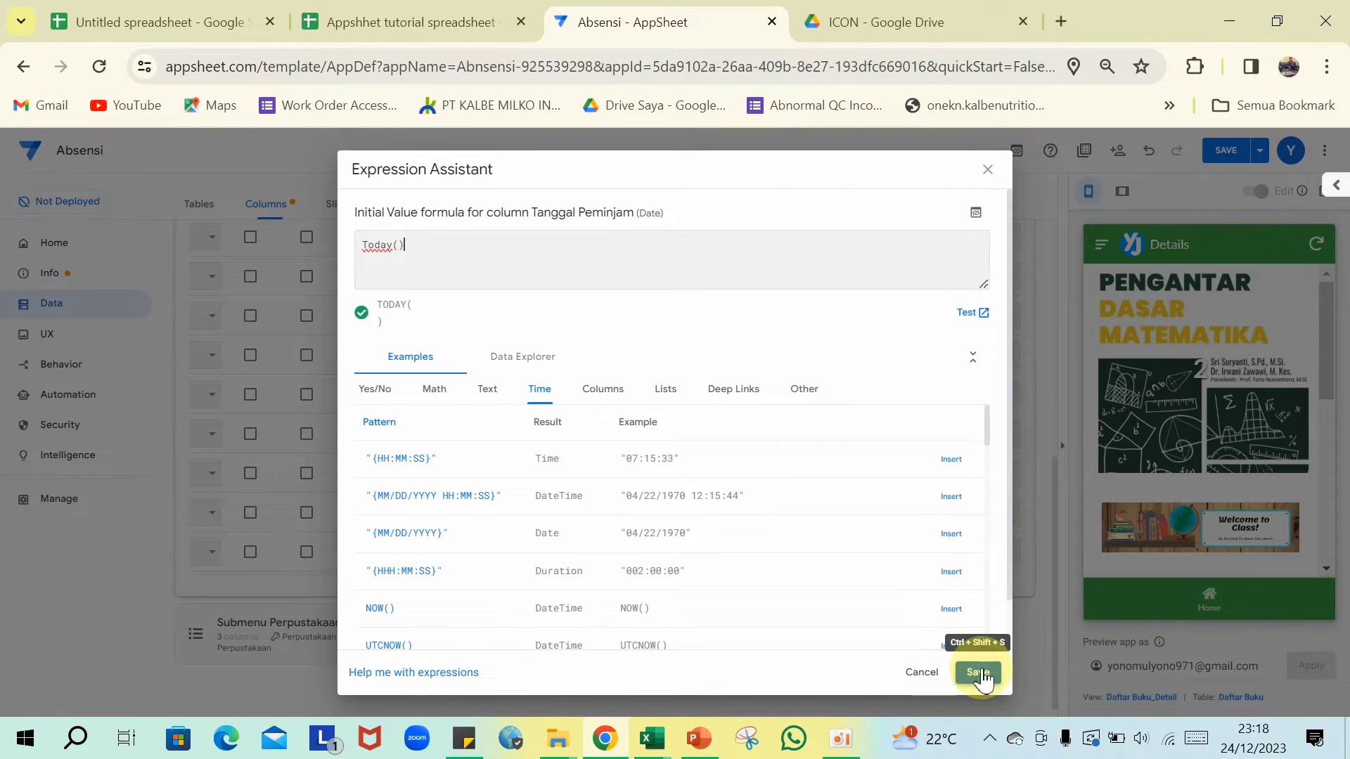
pyautogui.click(978, 673)
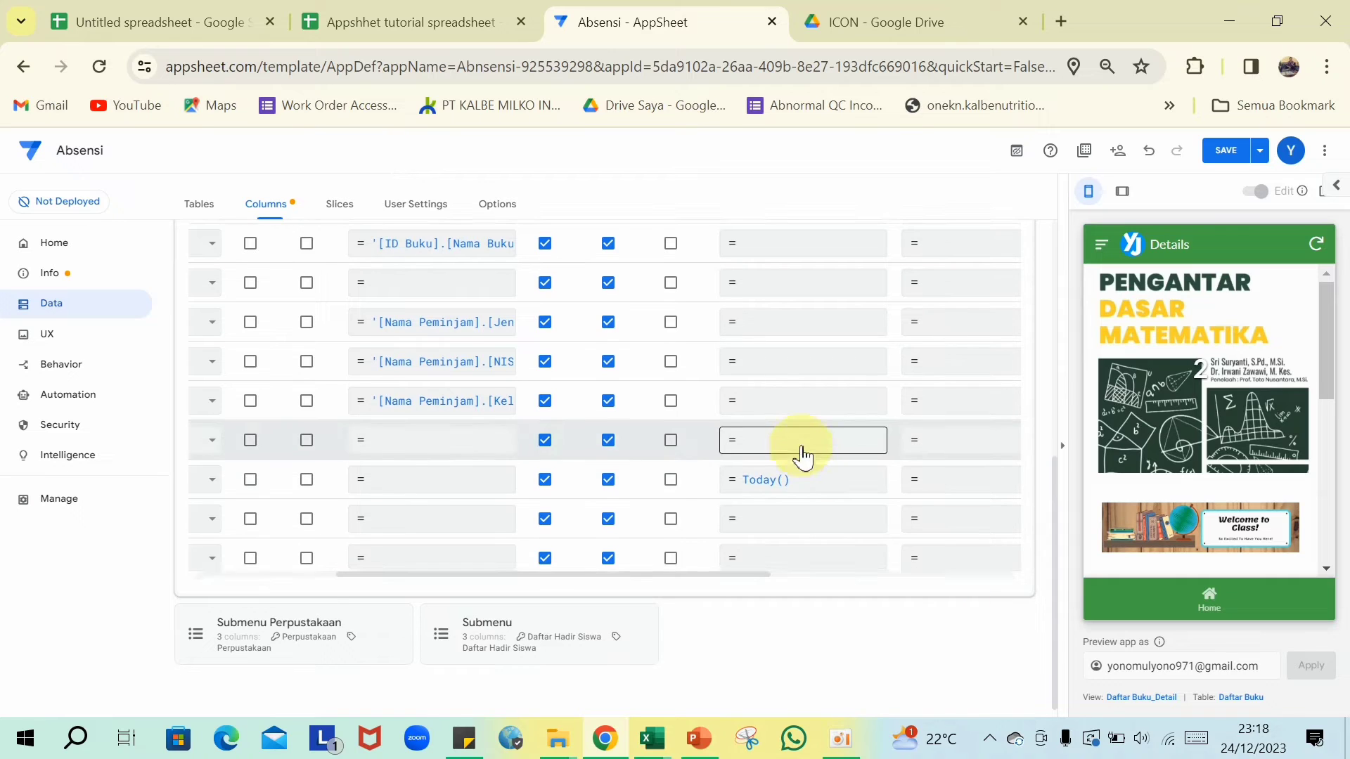
# - Set Foto Buku's type to Thumbnail and Paraf's type to Signature
pyautogui.click(488, 517)
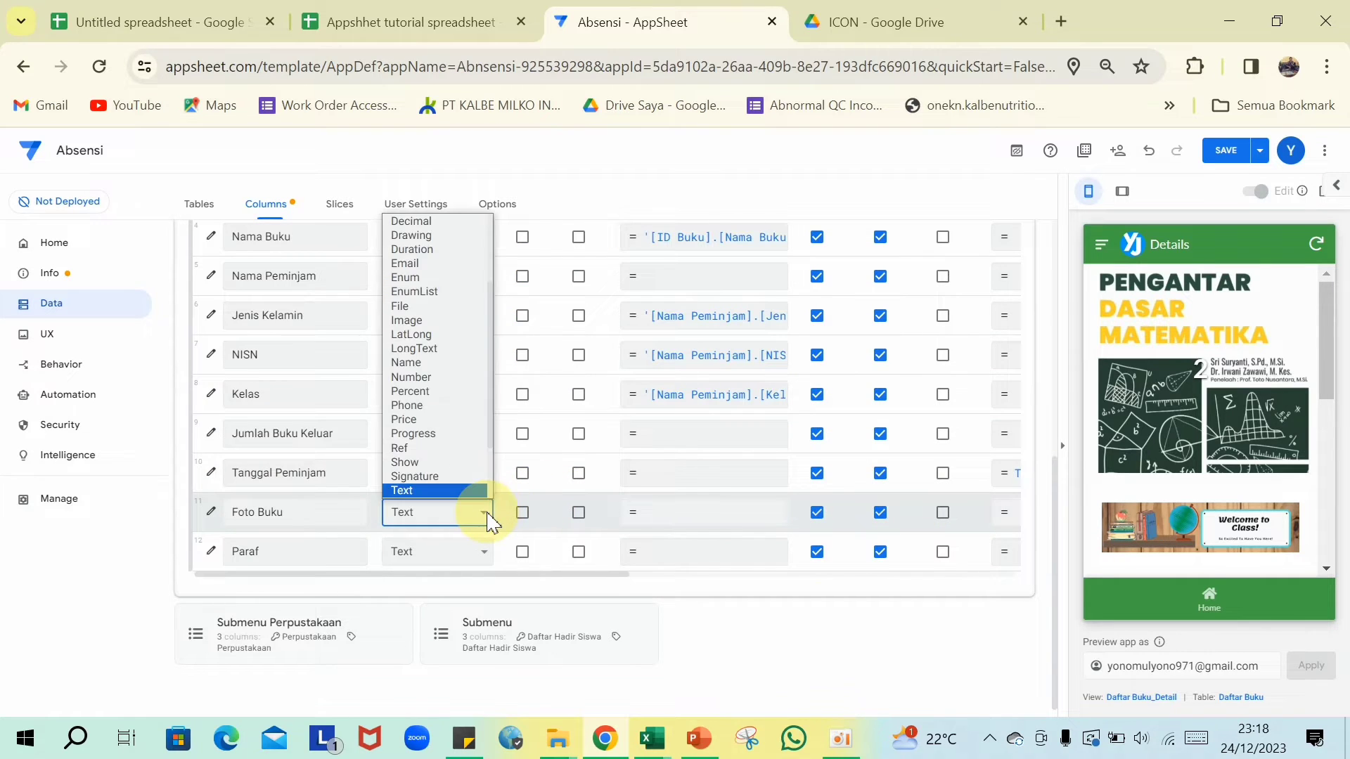
pyautogui.scroll(-1, 467, 450)
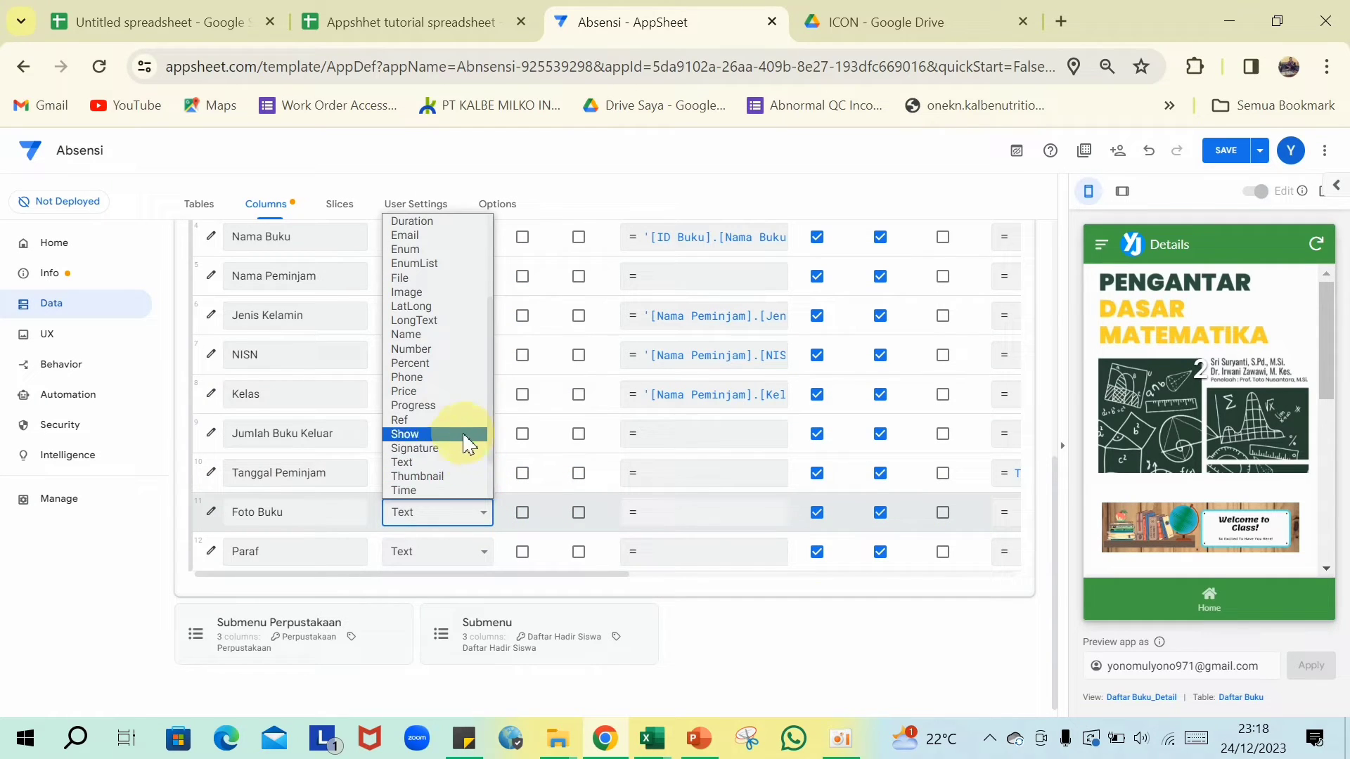
pyautogui.click(417, 477)
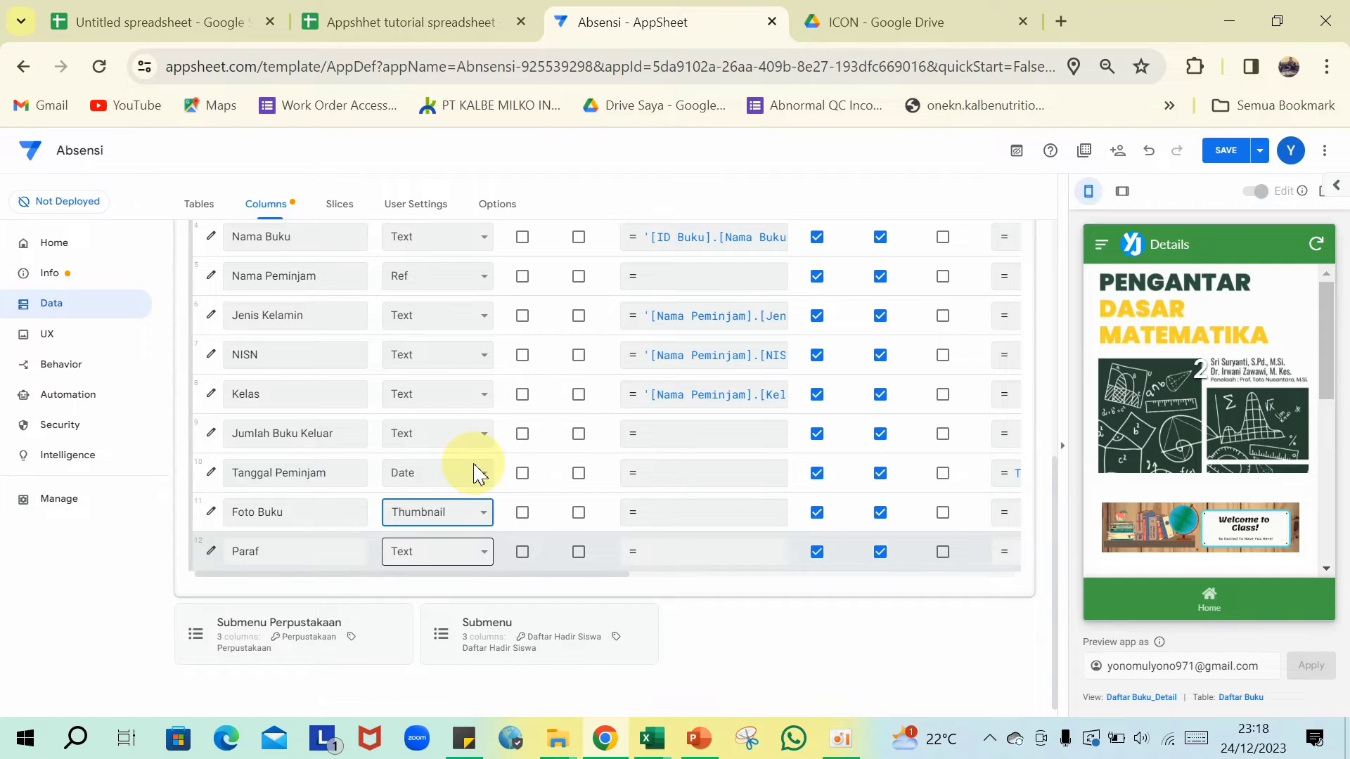
pyautogui.click(484, 560)
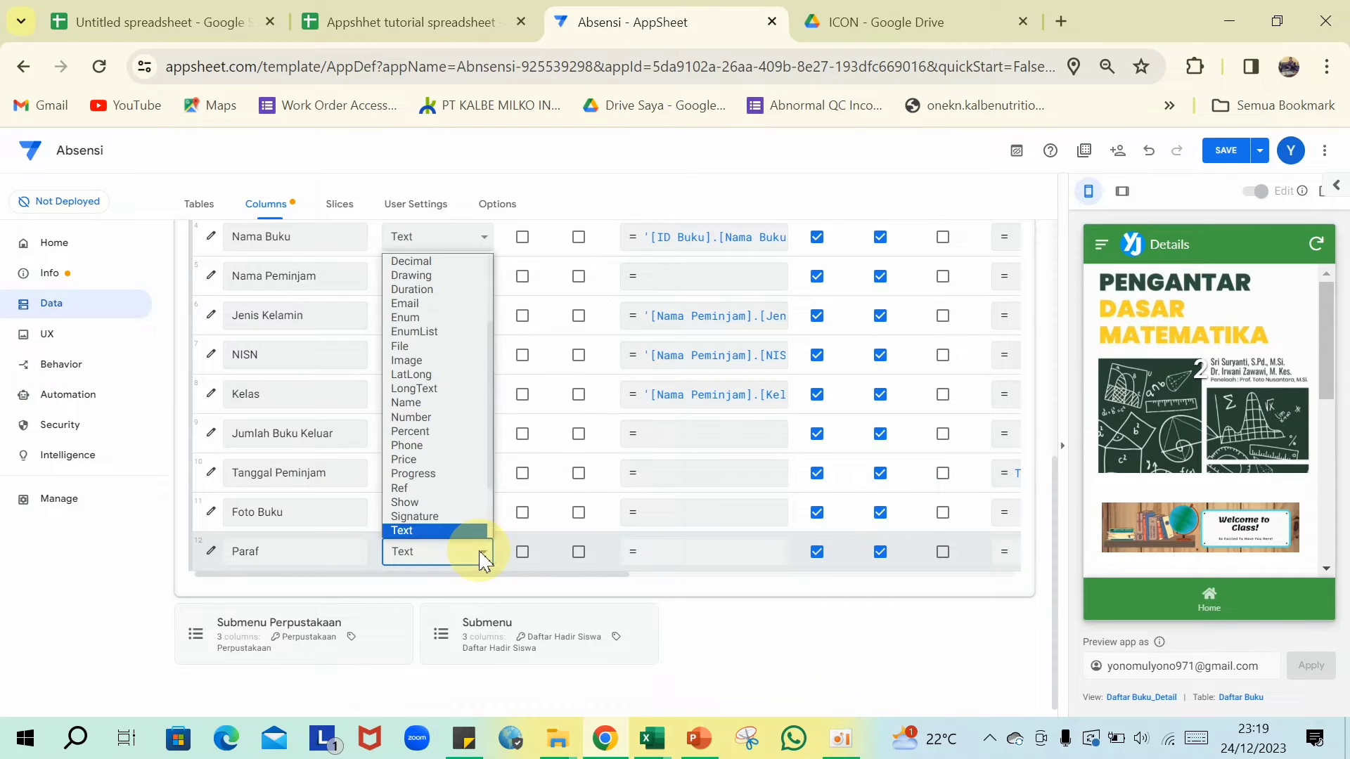
pyautogui.click(461, 518)
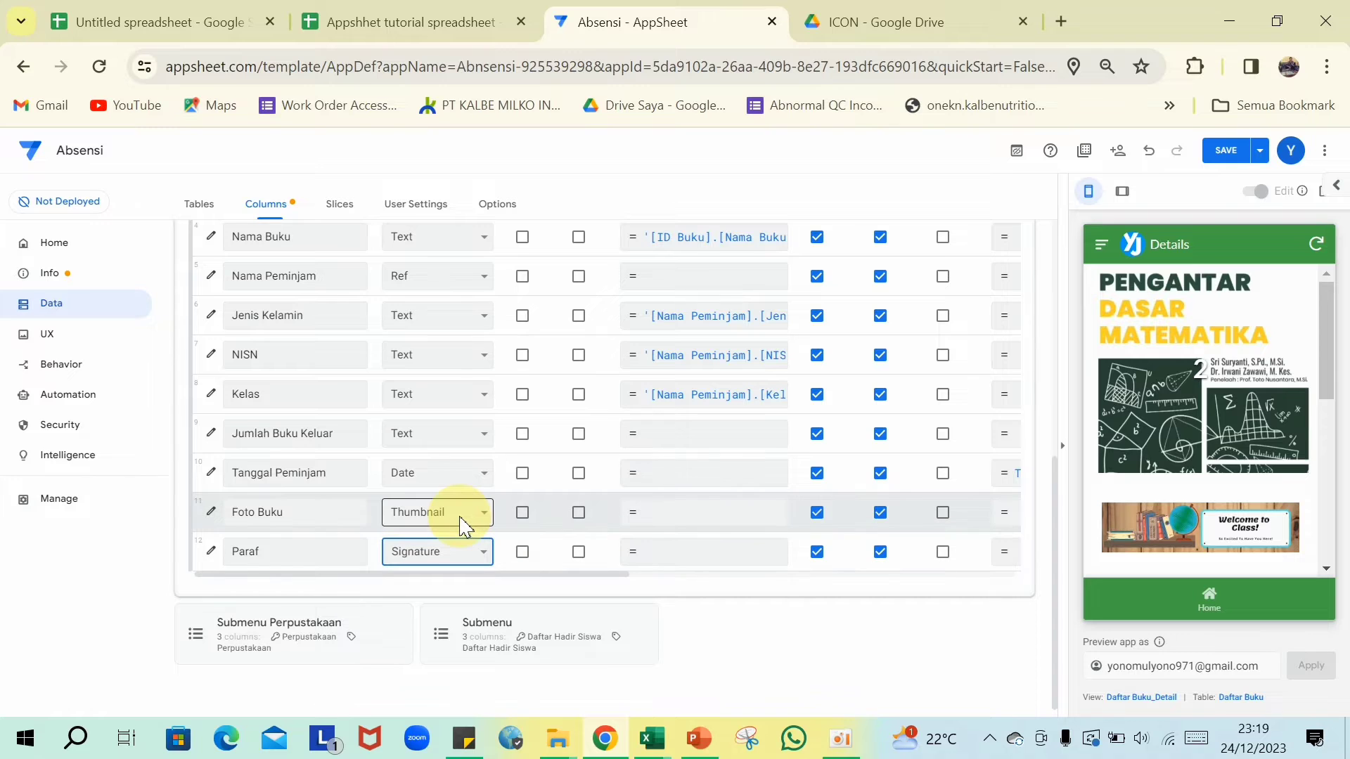
pyautogui.scroll(5, 421, 457)
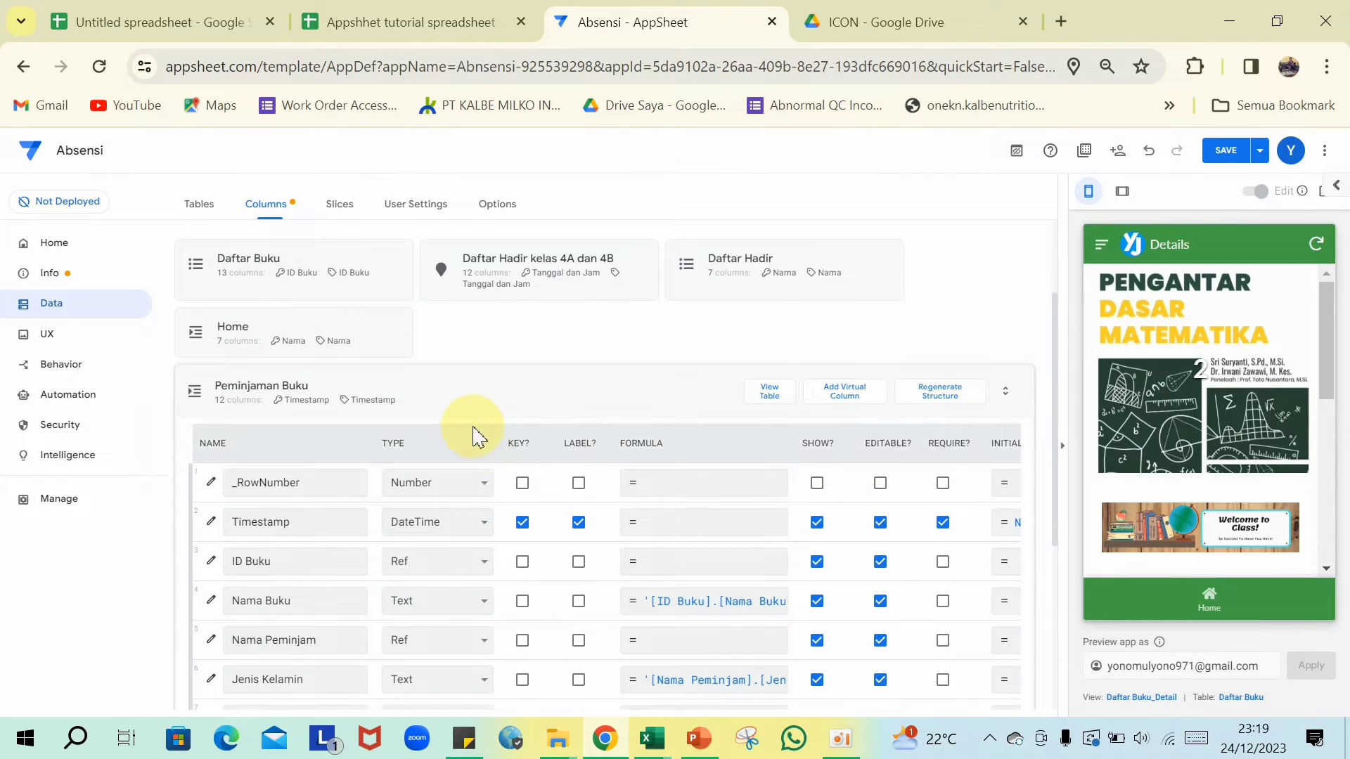
# - Save the column changes and start adding a new view under UX > Views
pyautogui.click(517, 395)
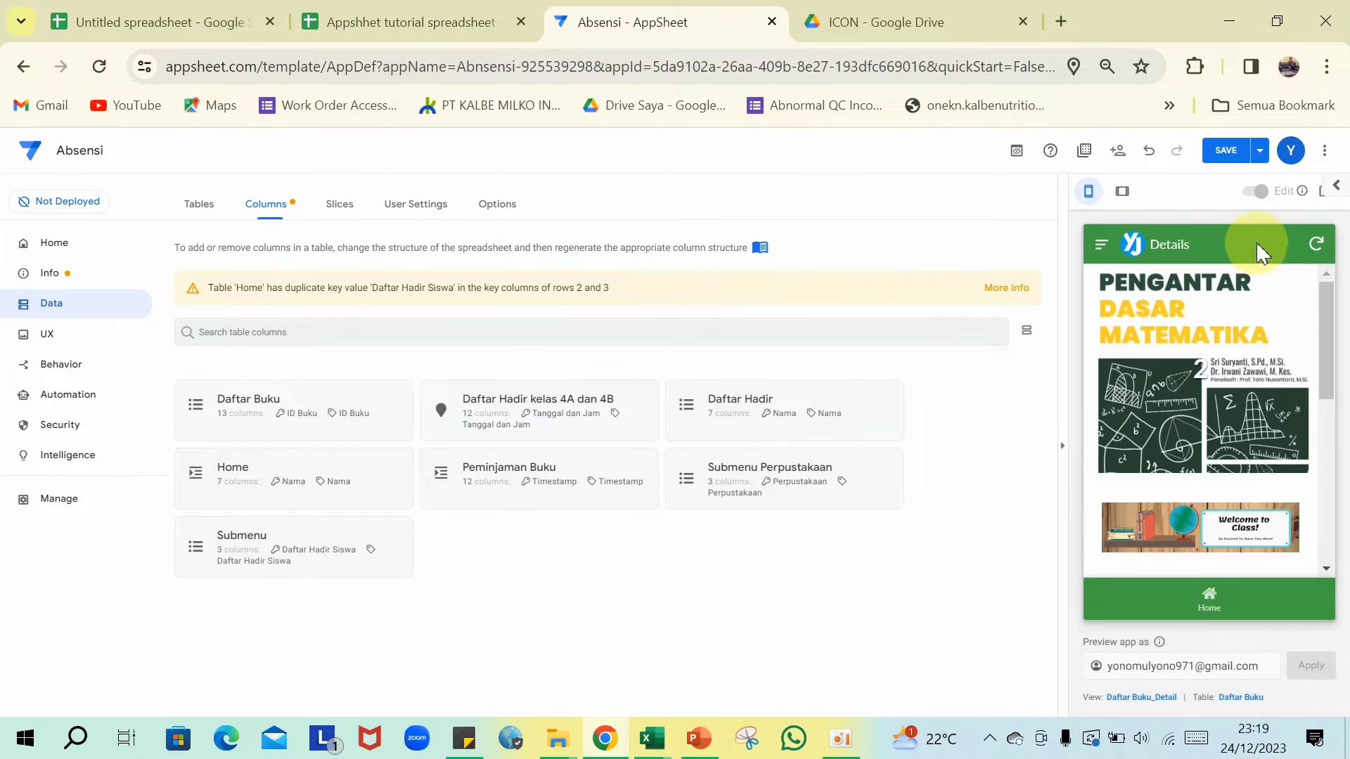
pyautogui.click(1224, 152)
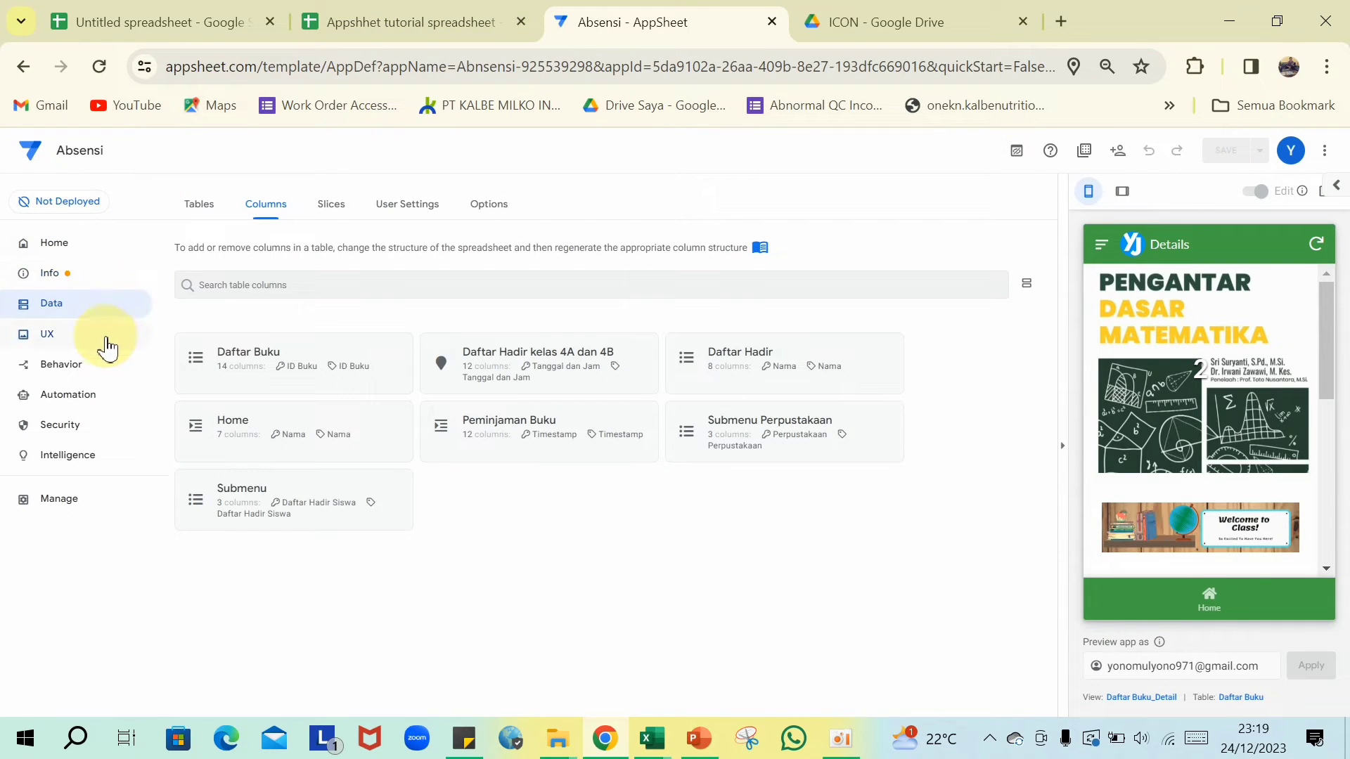
pyautogui.click(48, 341)
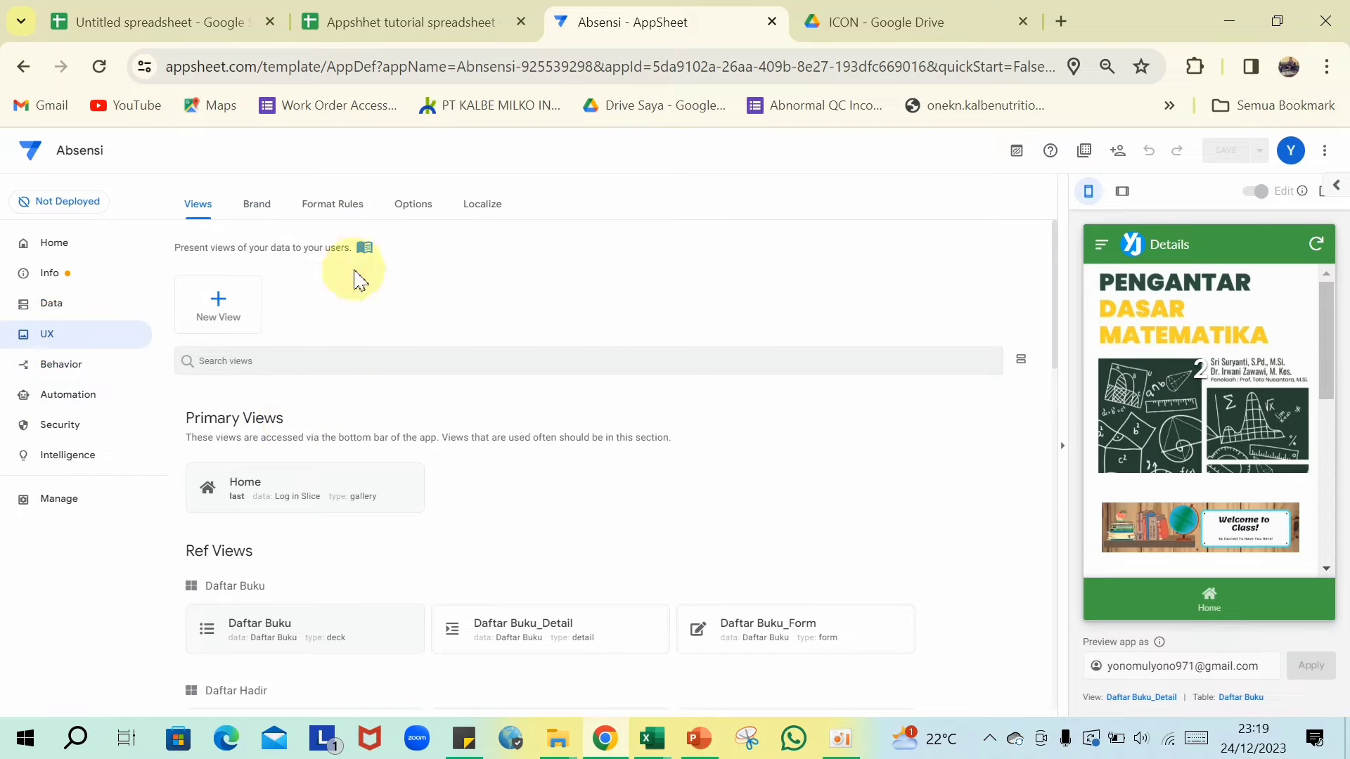
pyautogui.scroll(-10, 329, 494)
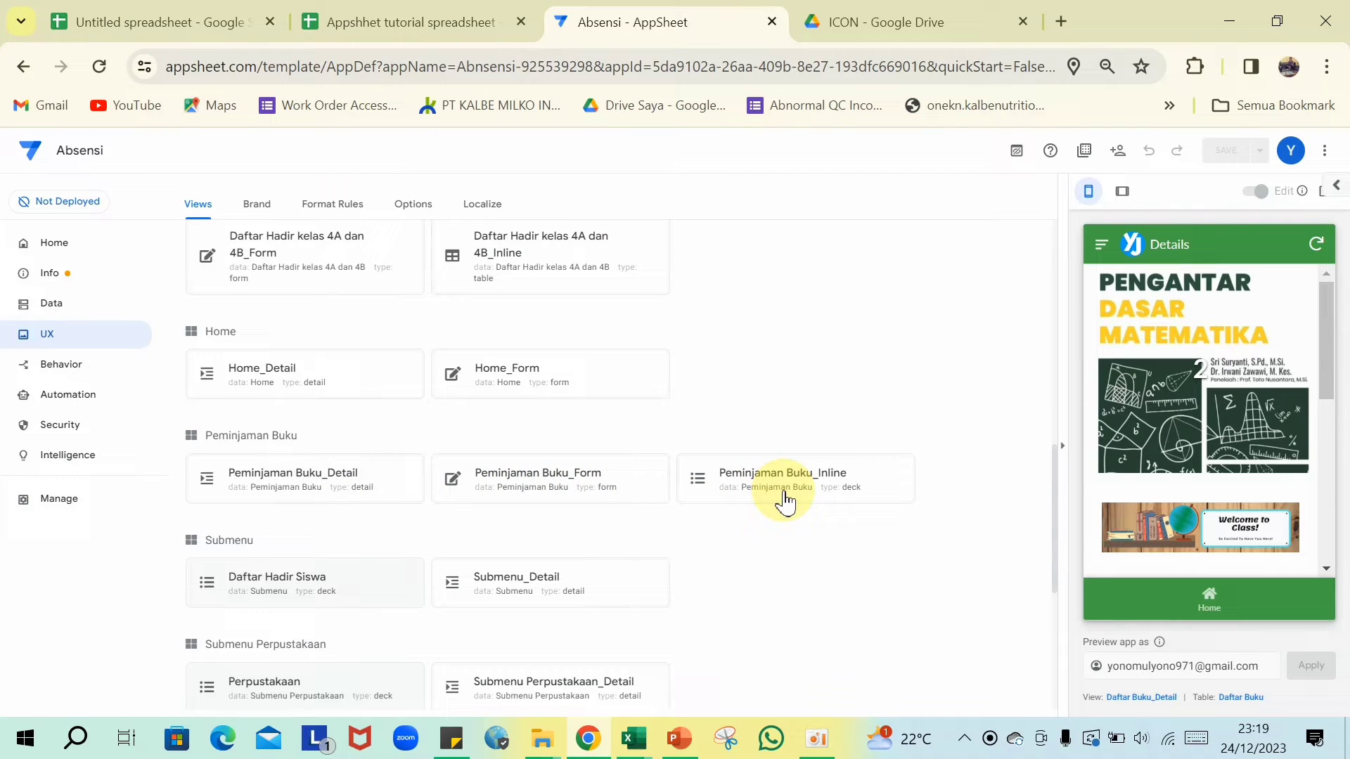
pyautogui.scroll(1, 364, 476)
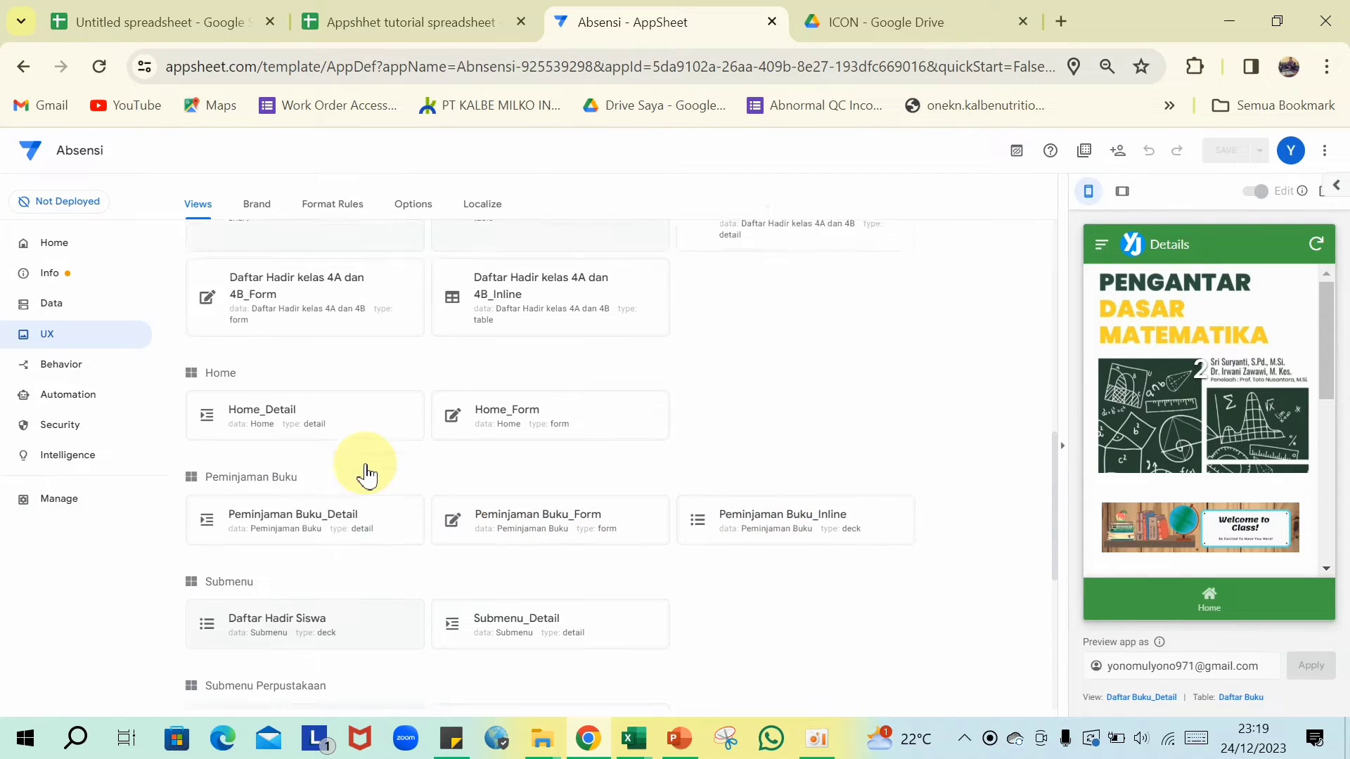
pyautogui.scroll(10, 363, 457)
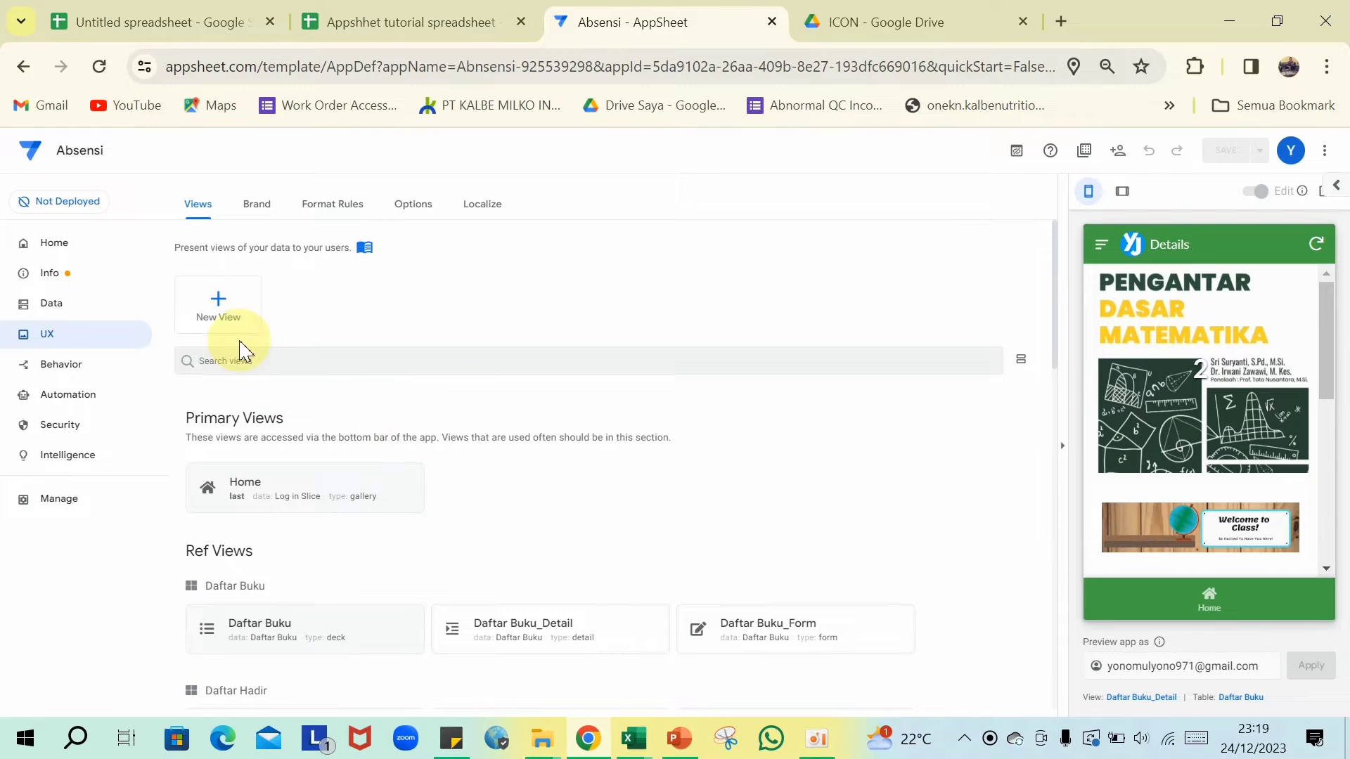
pyautogui.click(218, 307)
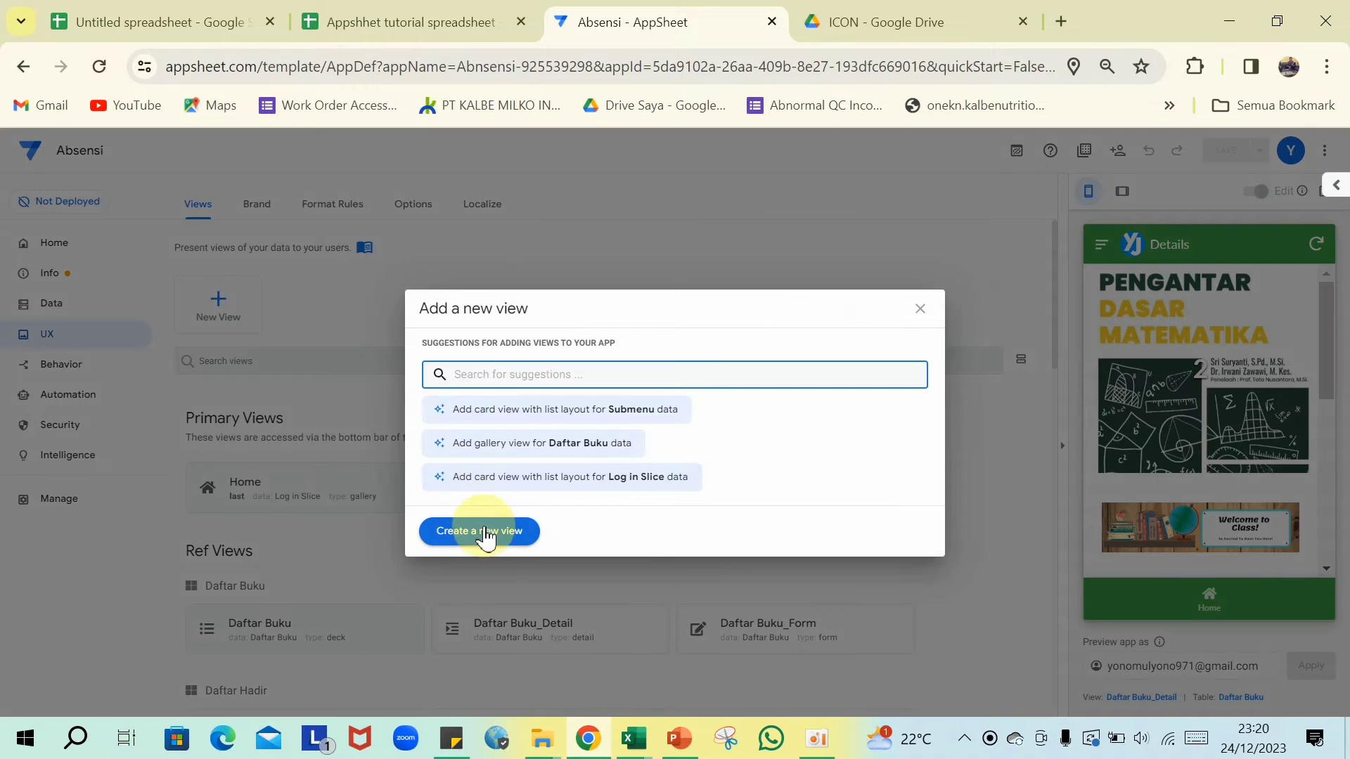
# - Create a blank new view based on the Peminjaman Buku table, then go to the spreadsheet
pyautogui.click(485, 538)
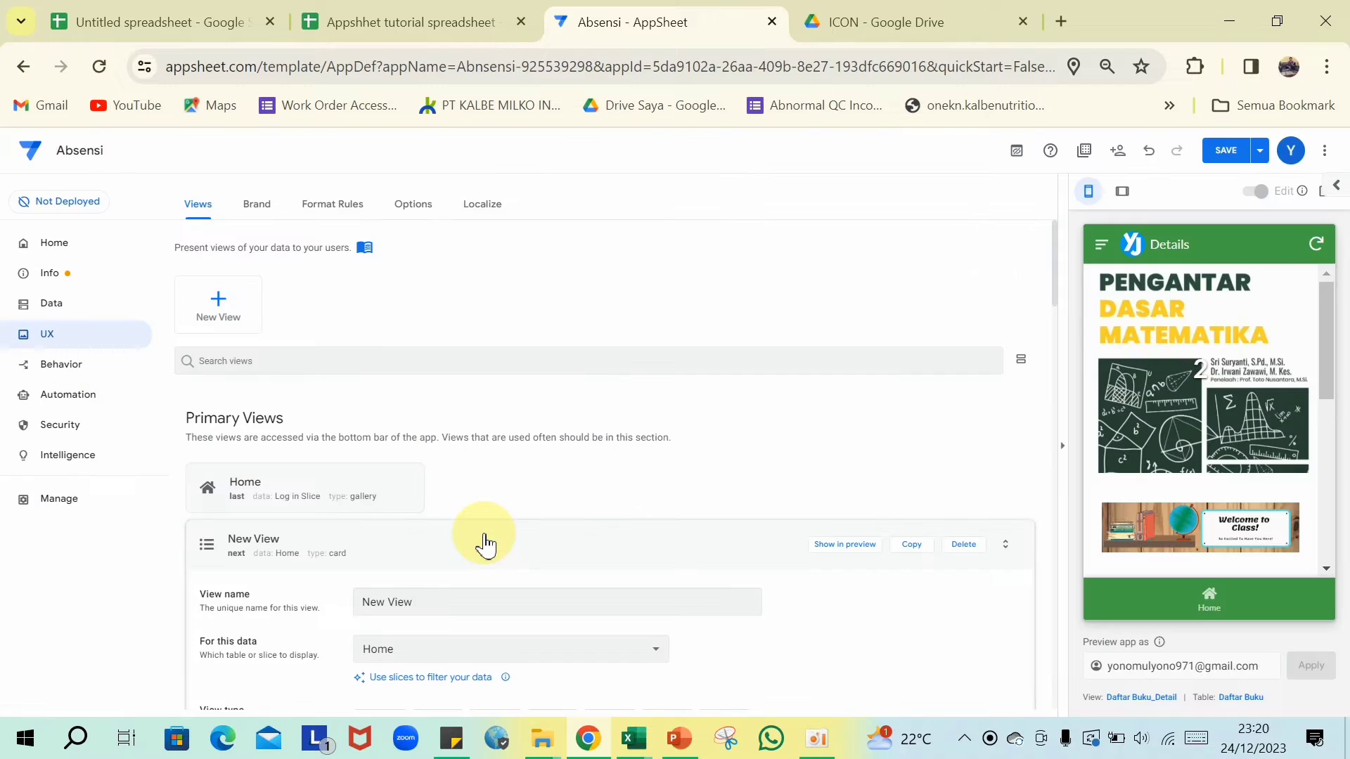
pyautogui.scroll(-3, 469, 504)
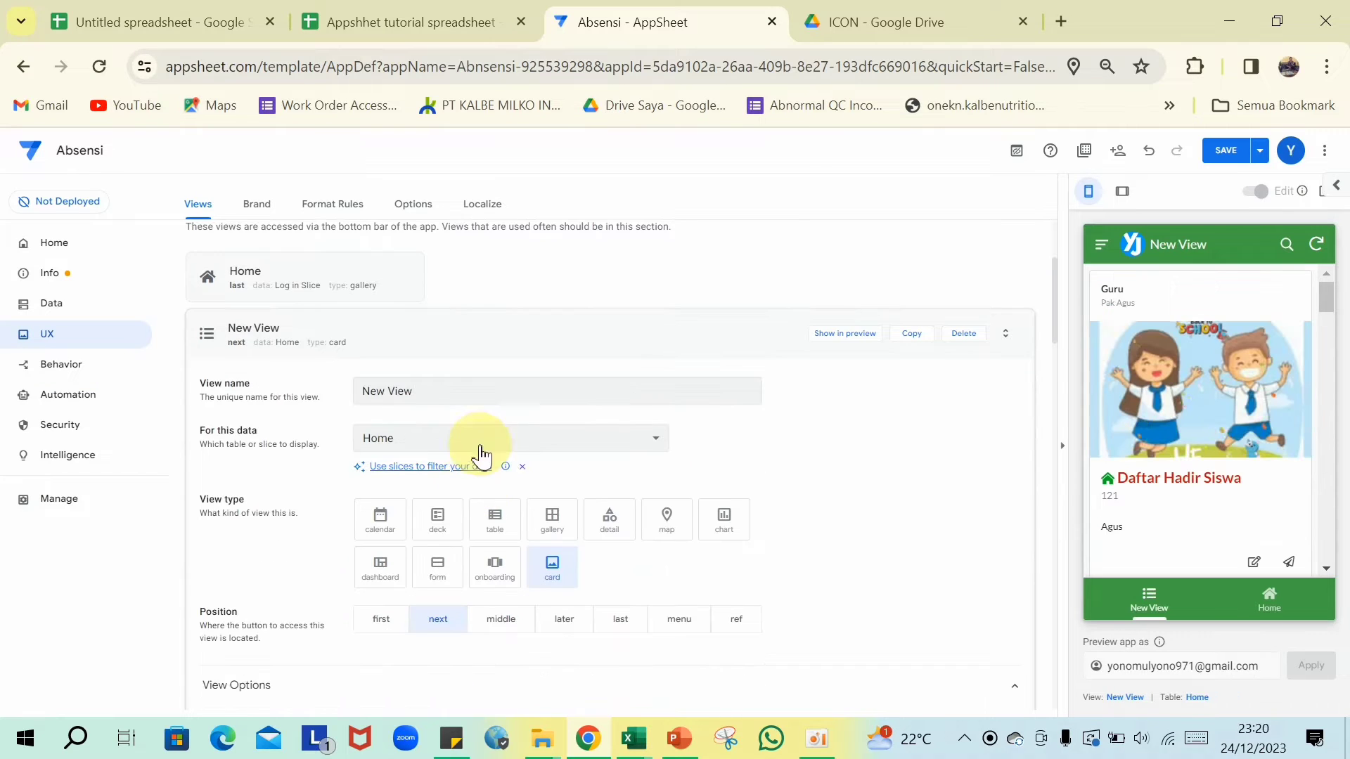
pyautogui.click(530, 450)
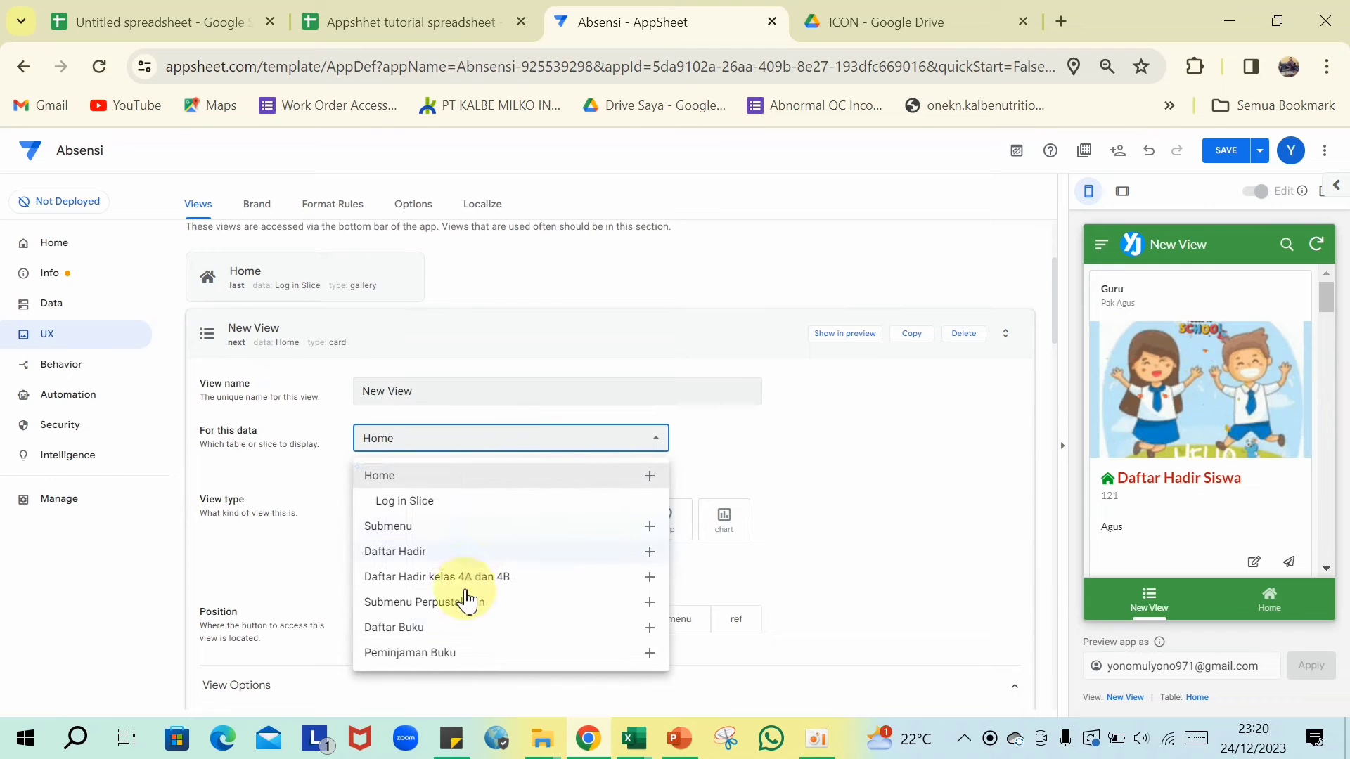
pyautogui.click(419, 658)
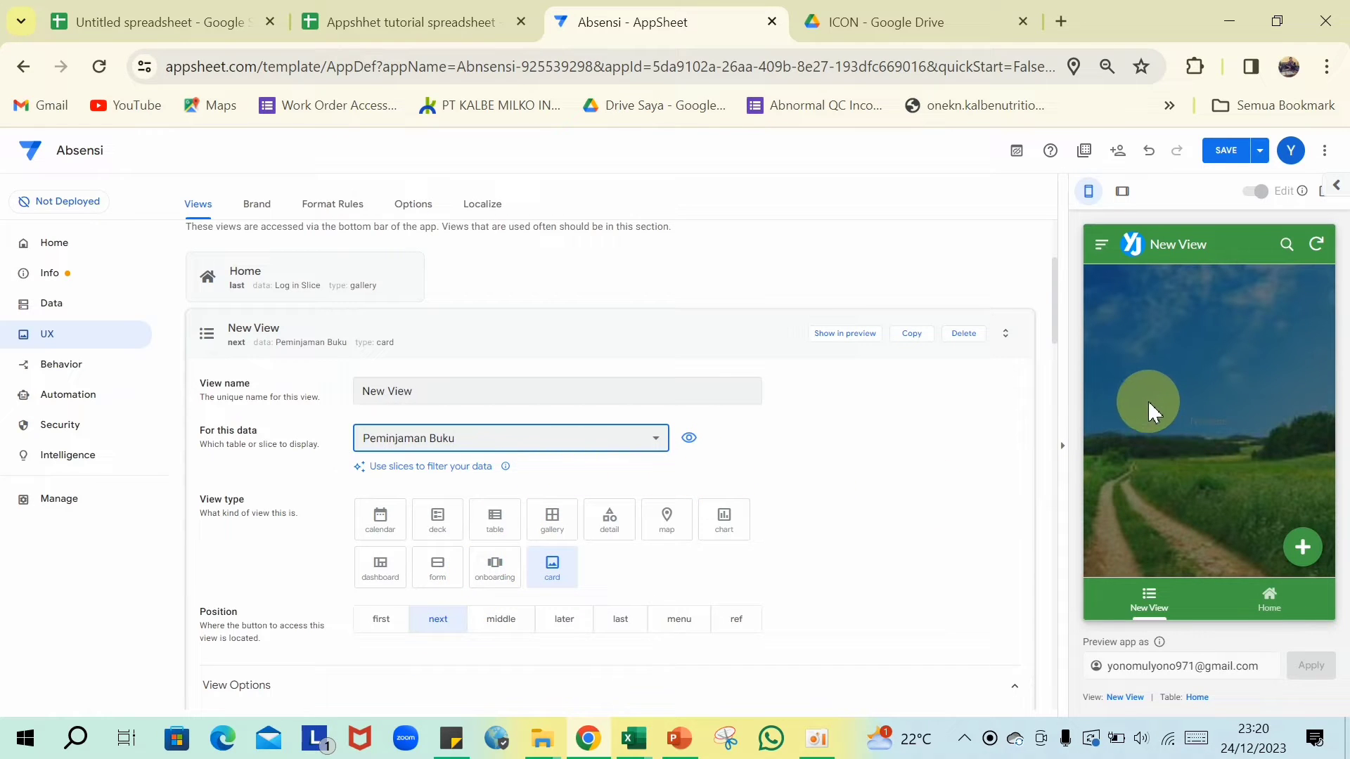
pyautogui.click(750, 392)
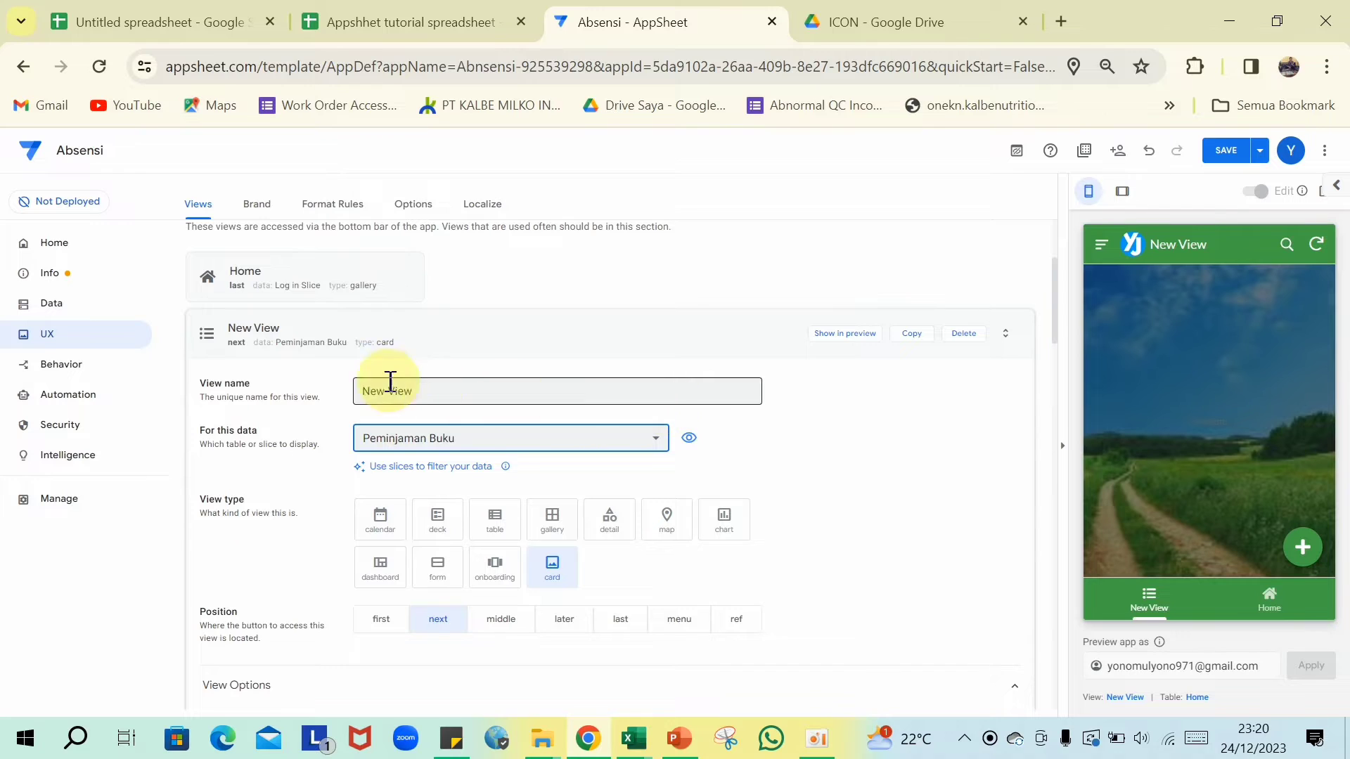
pyautogui.click(336, 405)
pyautogui.click(451, 11)
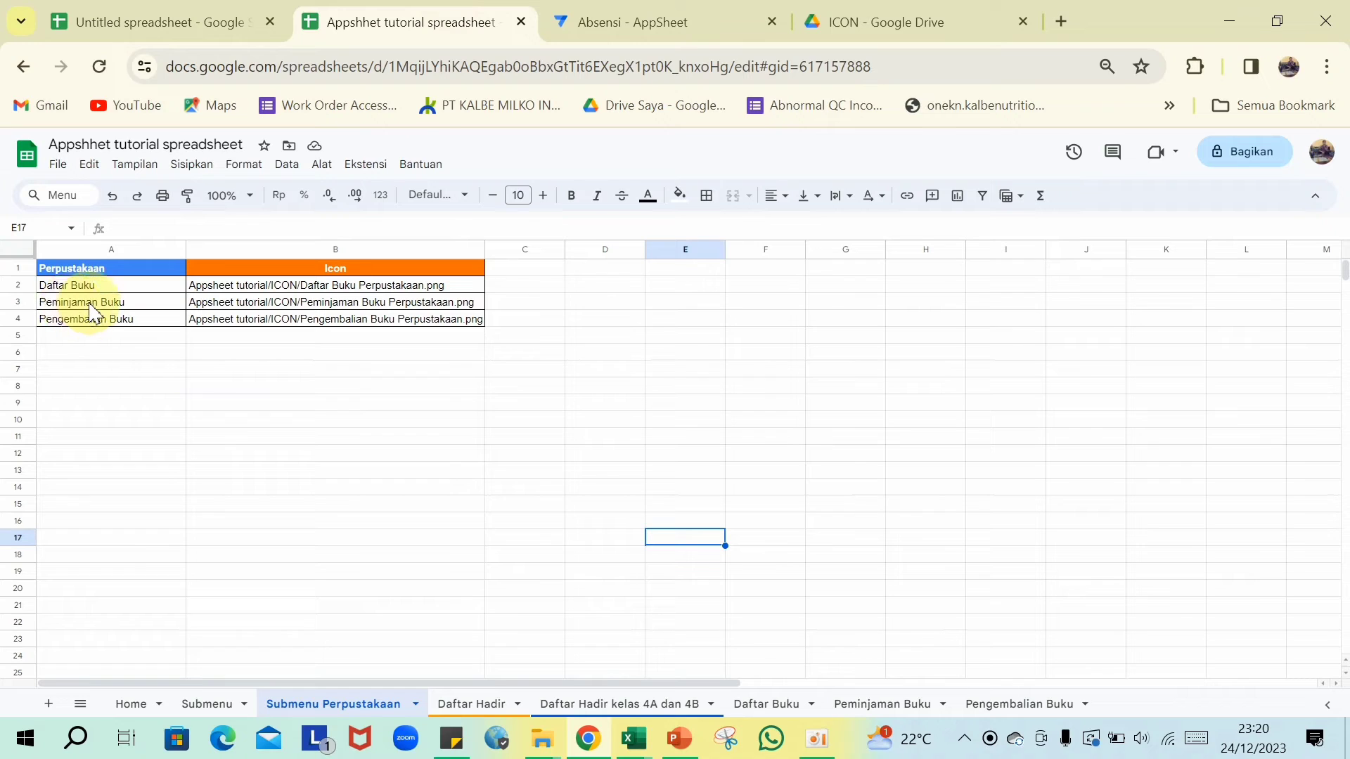
# - Copy 'Peminjaman Buku' from cell A3 and clear the AppSheet view name field
pyautogui.click(73, 303)
pyautogui.moveTo(254, 231); pyautogui.dragTo(114, 232)
pyautogui.hotkey('ctrl', 'c')
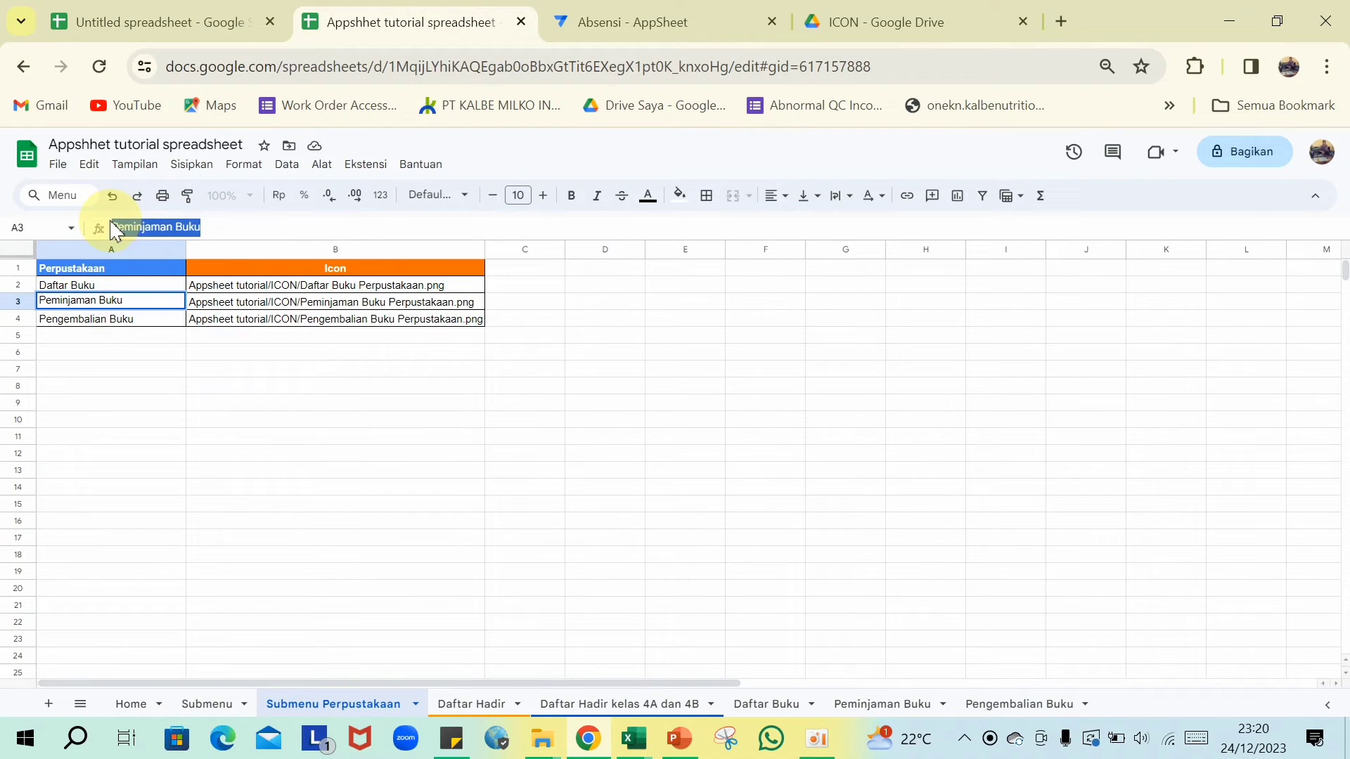
pyautogui.click(706, 455)
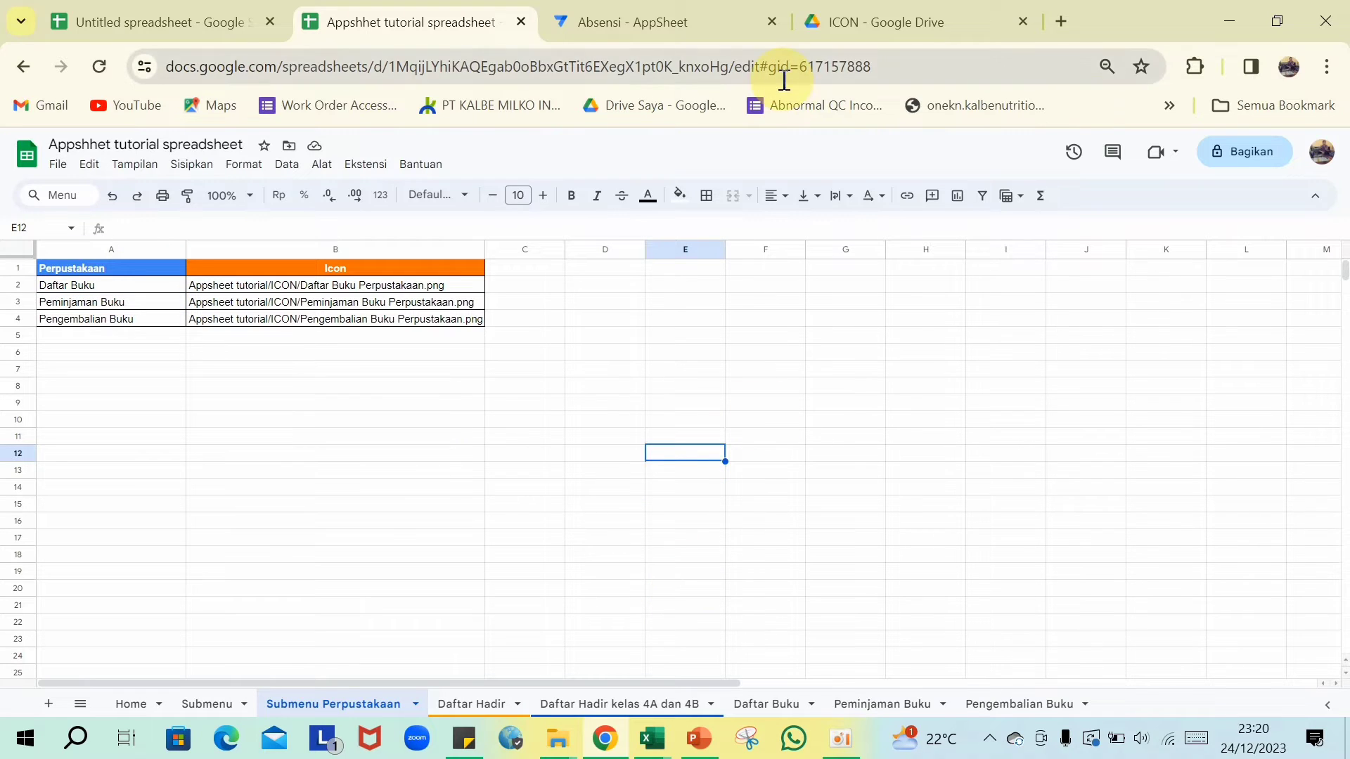
pyautogui.click(715, 14)
pyautogui.click(461, 390)
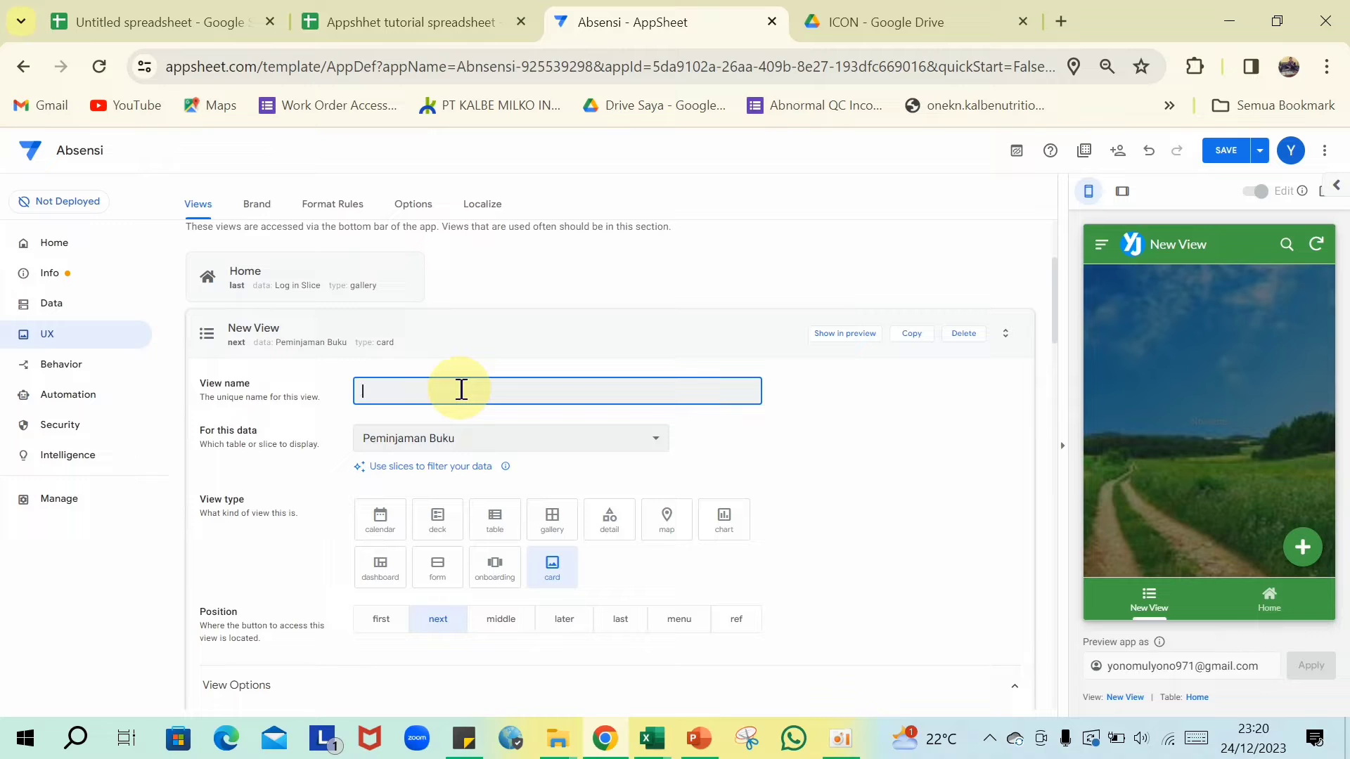
# - Paste 'Peminjaman Buku' as the new view's name and confirm it
pyautogui.hotkey('ctrl', 'v')
pyautogui.click(829, 437)
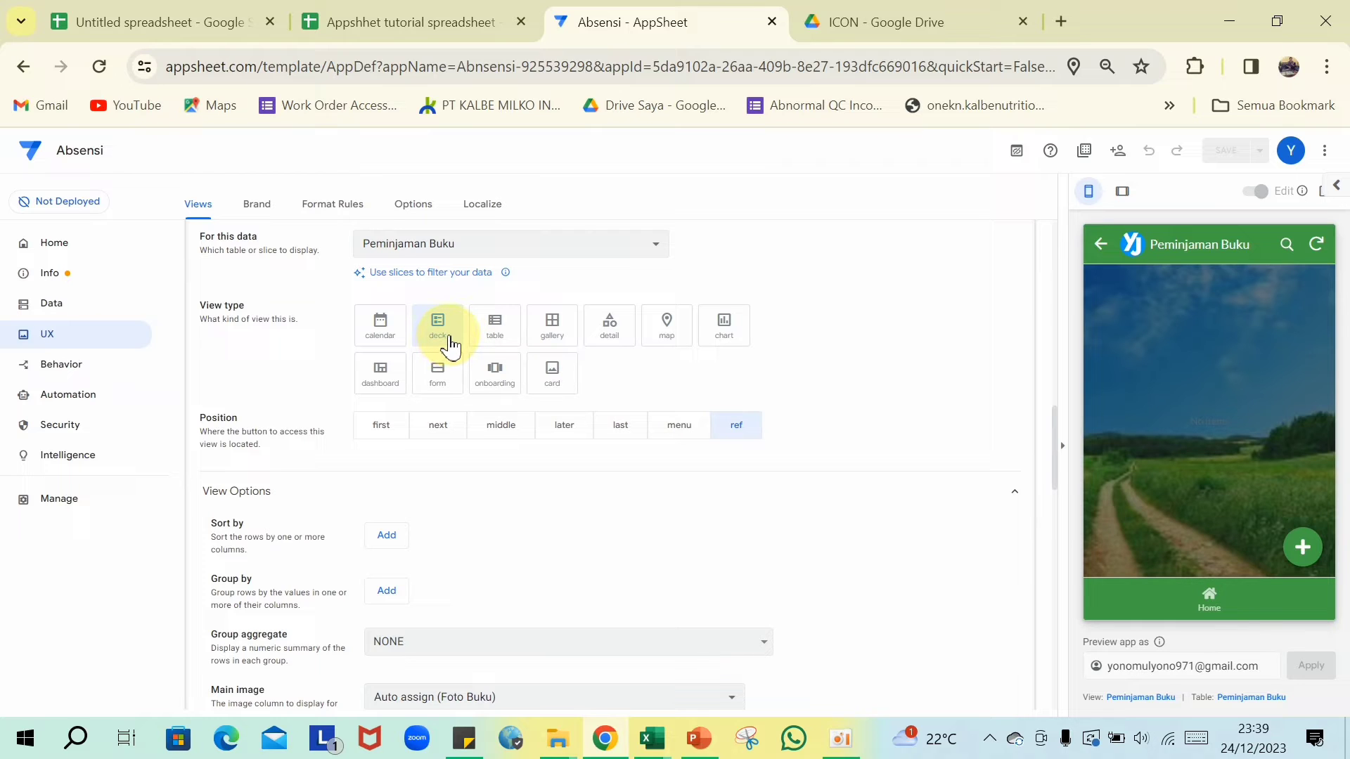
pyautogui.scroll(-2, 446, 344)
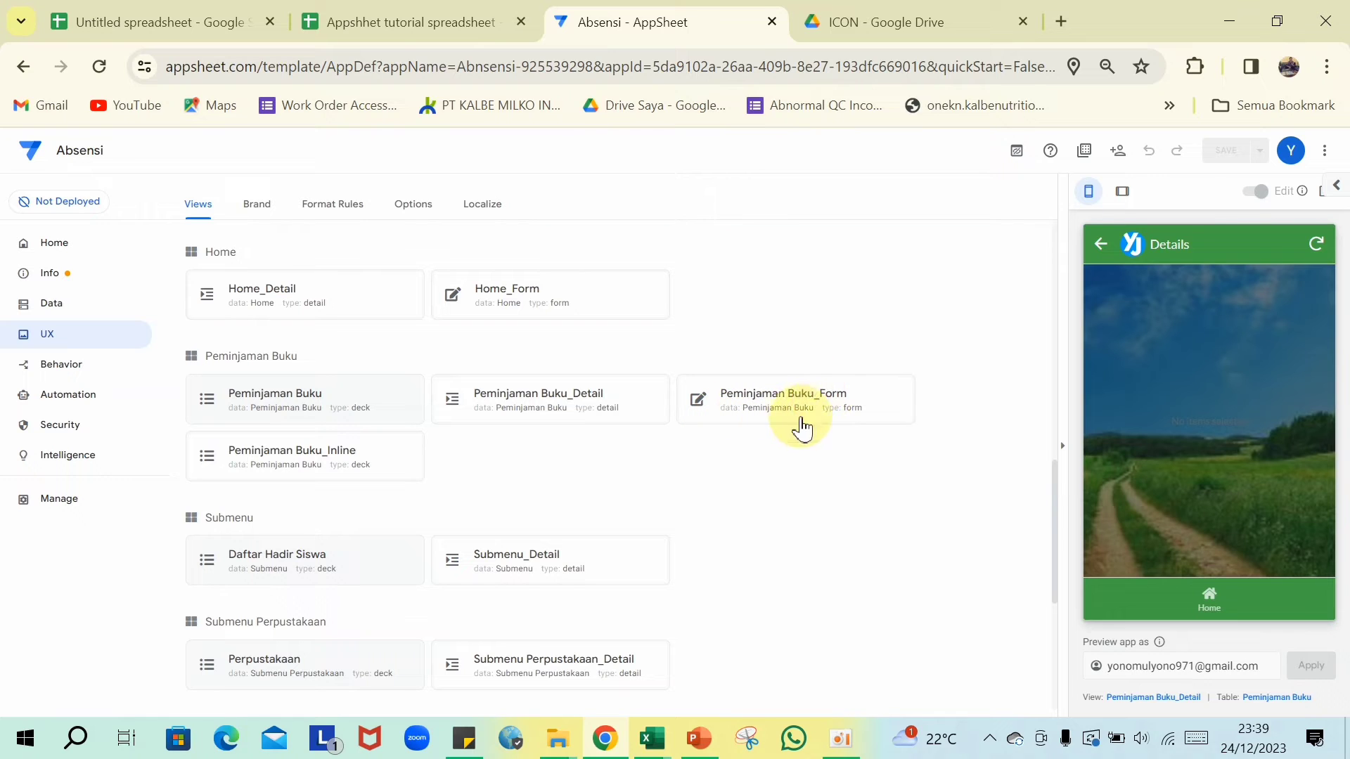
# - Preview Peminjaman Buku_Form and move Foto Buku to the top of its column order
pyautogui.doubleClick(790, 414)
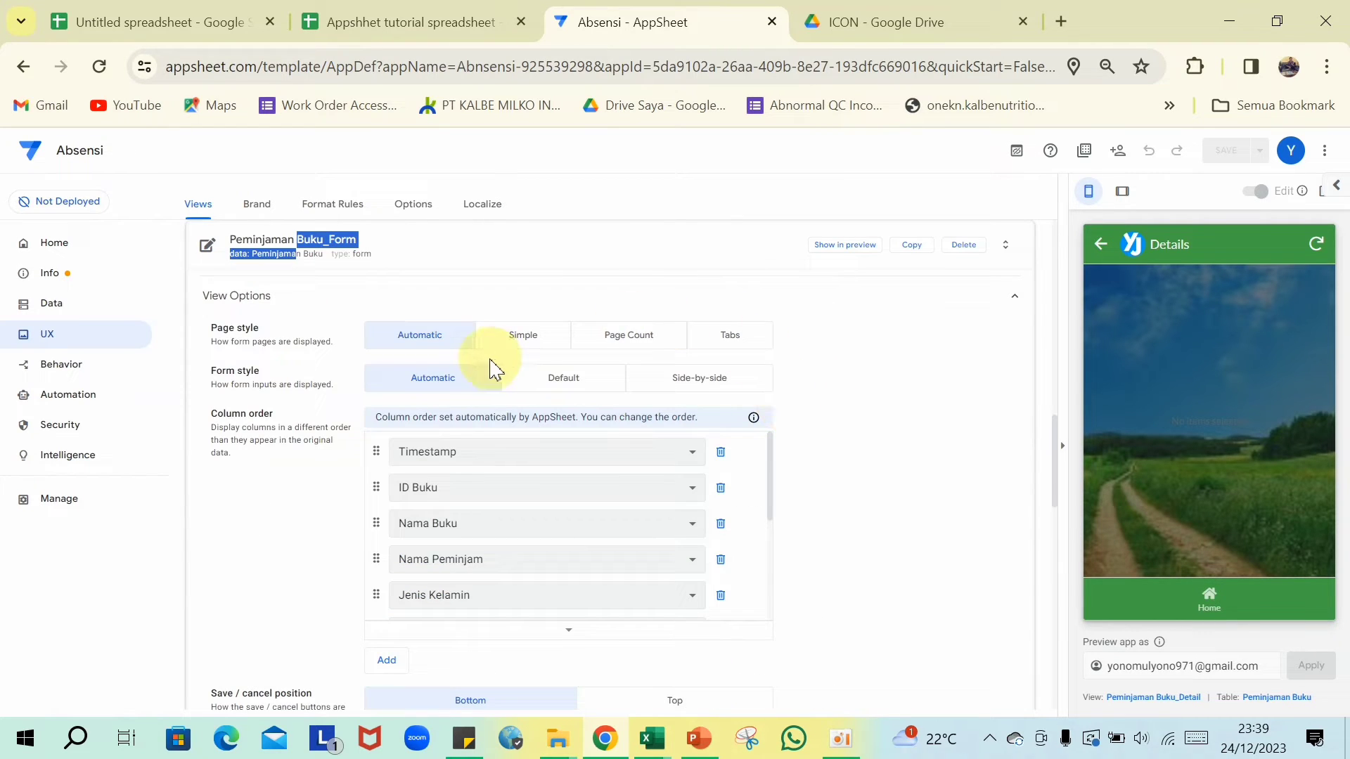
pyautogui.click(838, 257)
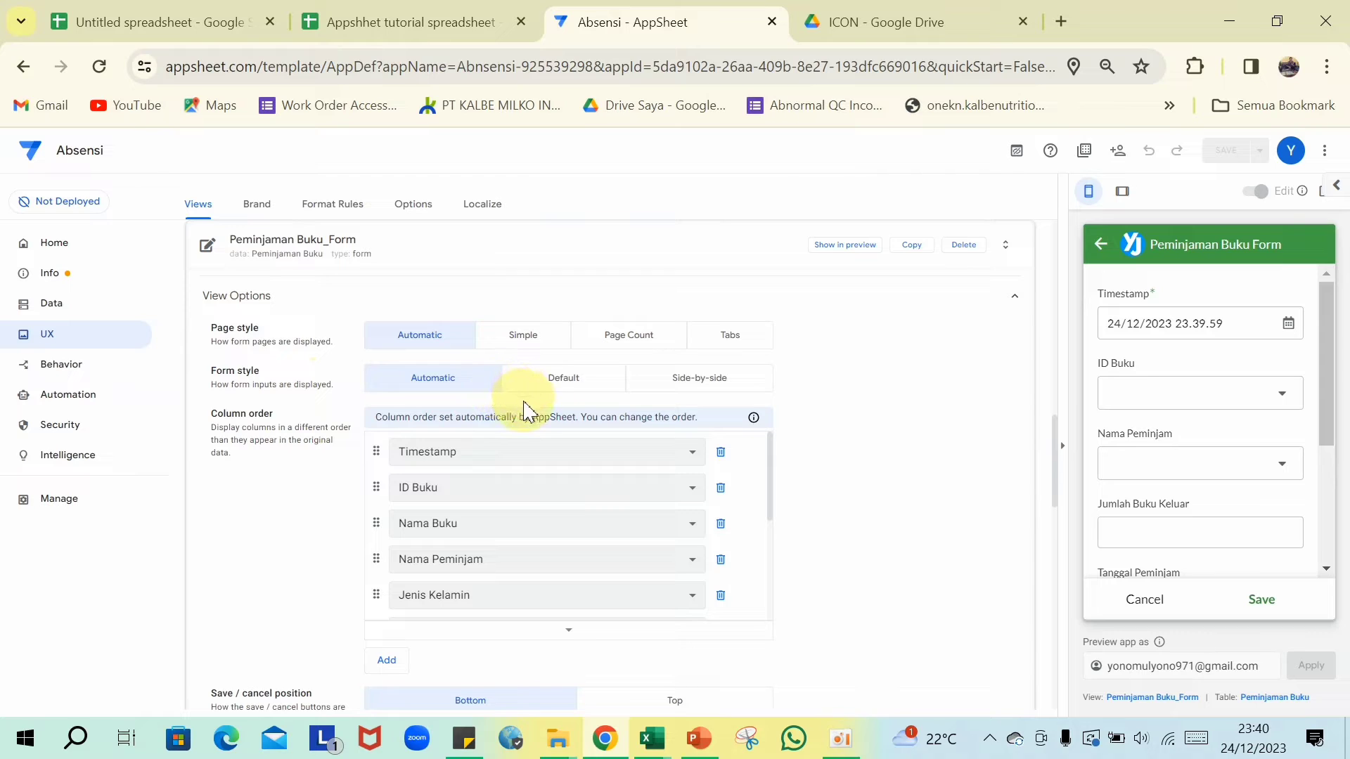
pyautogui.scroll(-2, 528, 408)
pyautogui.scroll(-3, 570, 426)
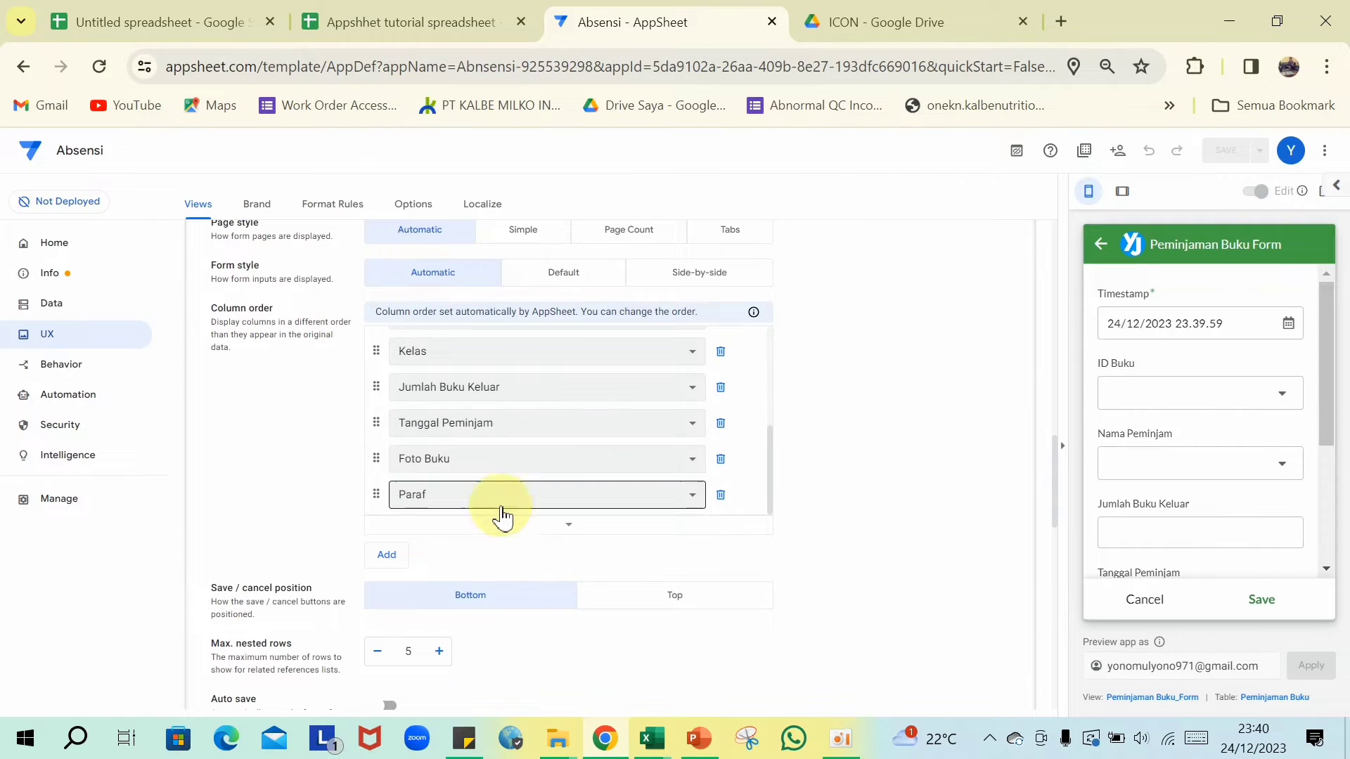
pyautogui.click(387, 558)
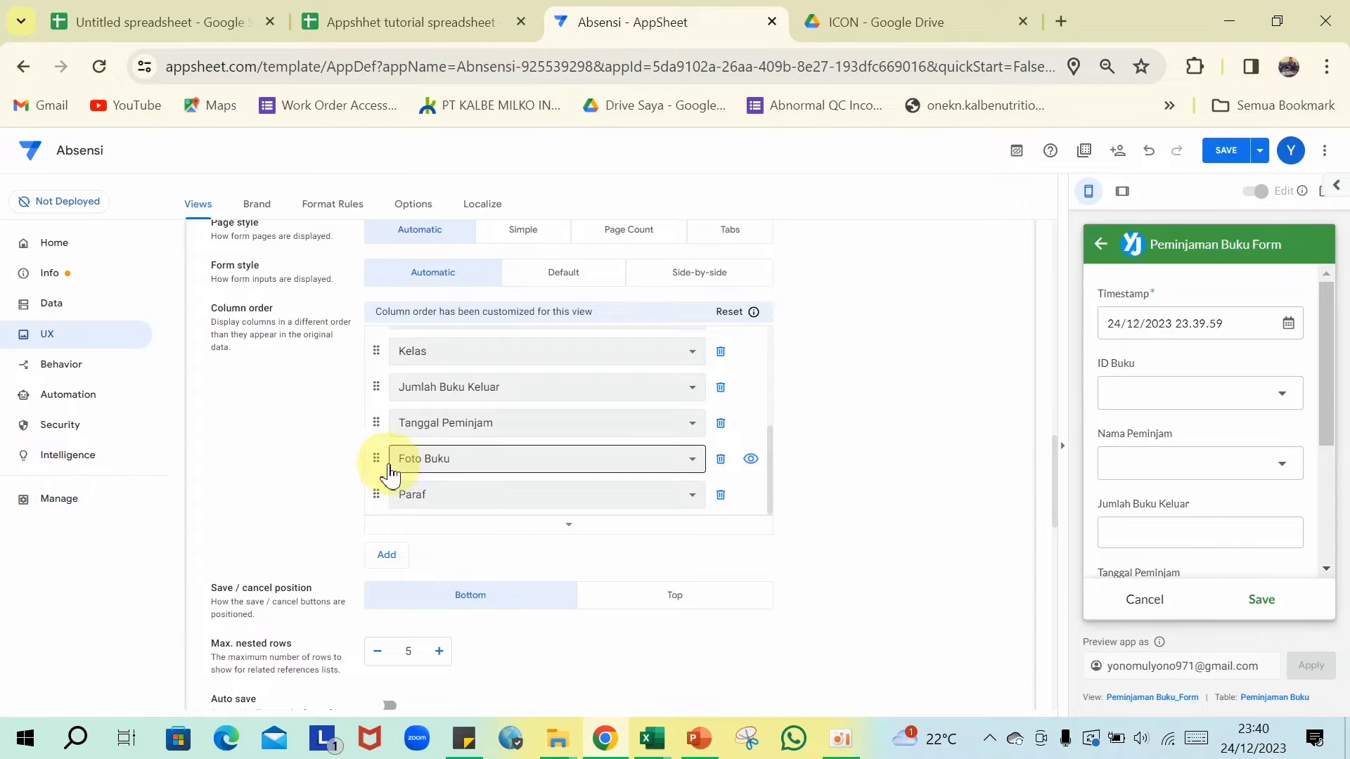
pyautogui.moveTo(377, 473); pyautogui.dragTo(433, 364)
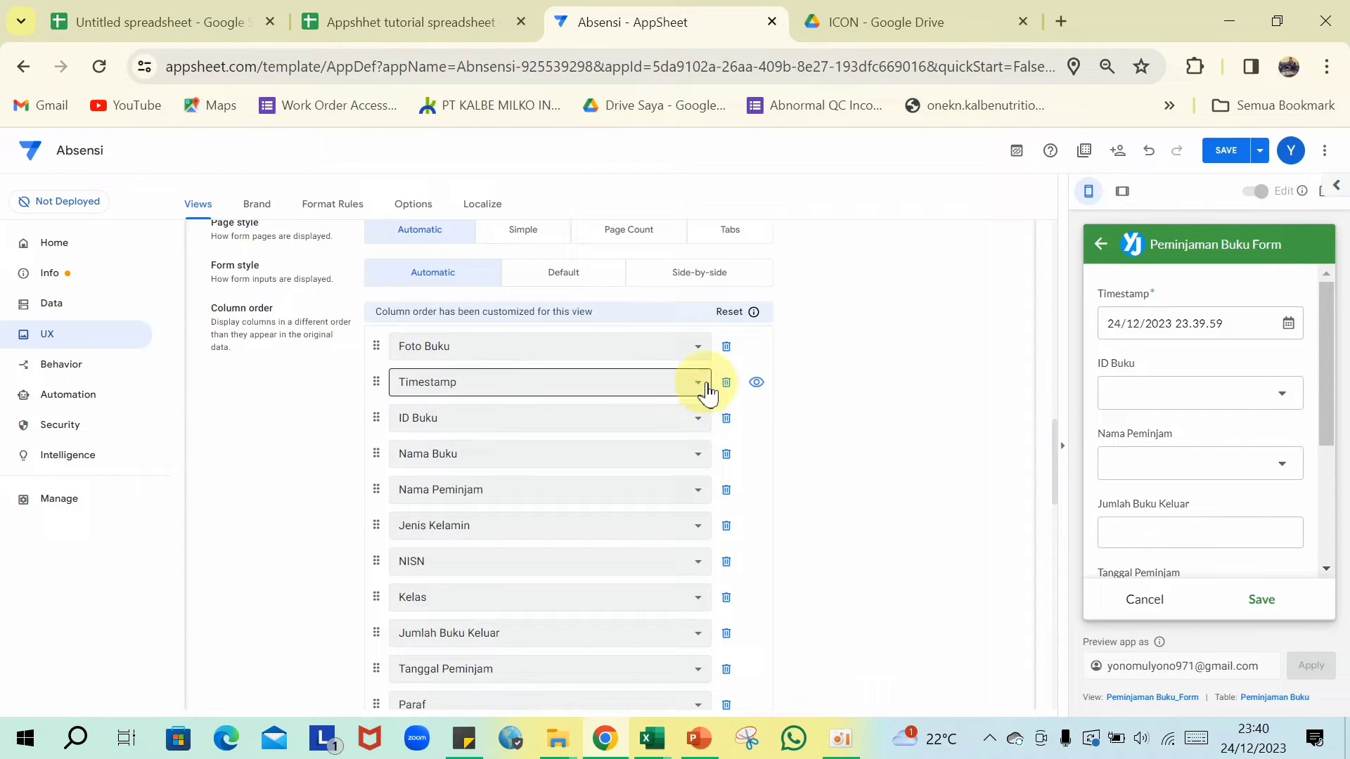
pyautogui.scroll(-3, 1130, 422)
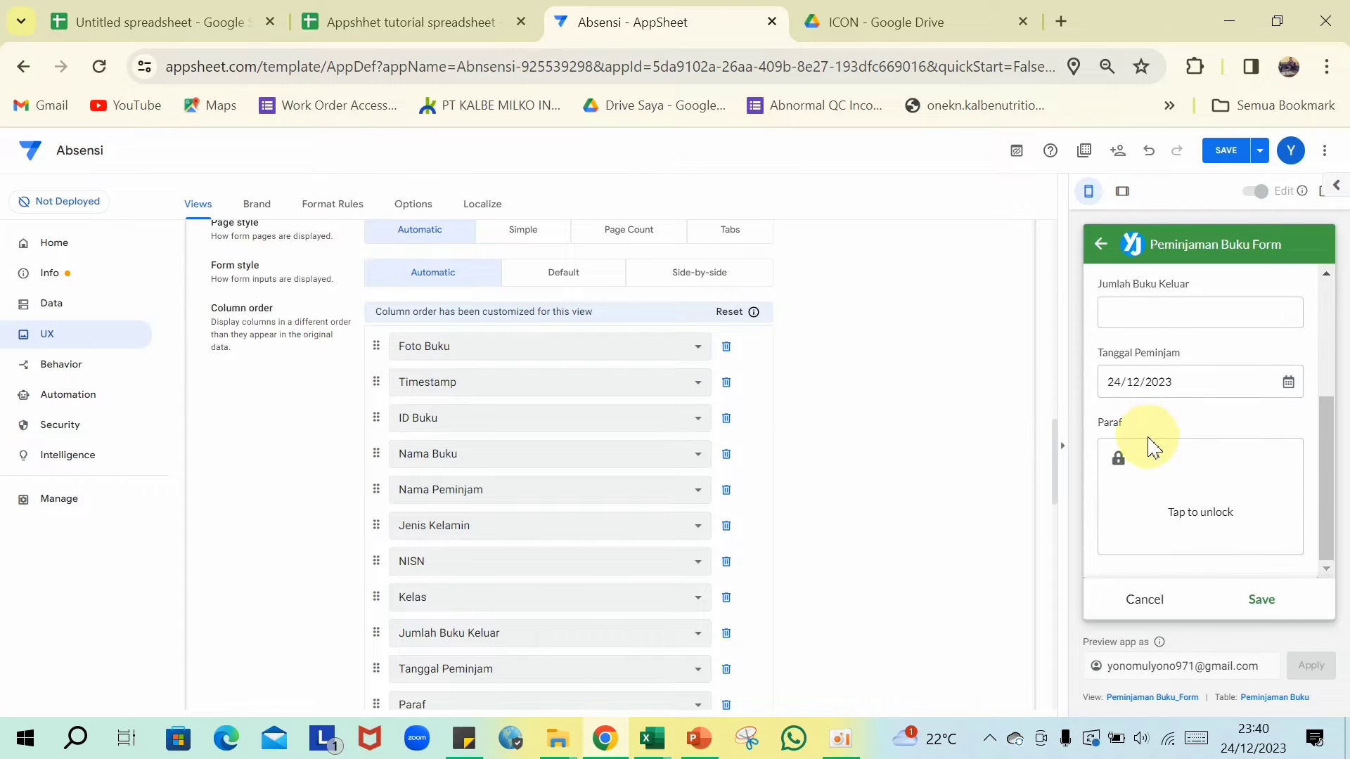
pyautogui.scroll(2, 1123, 328)
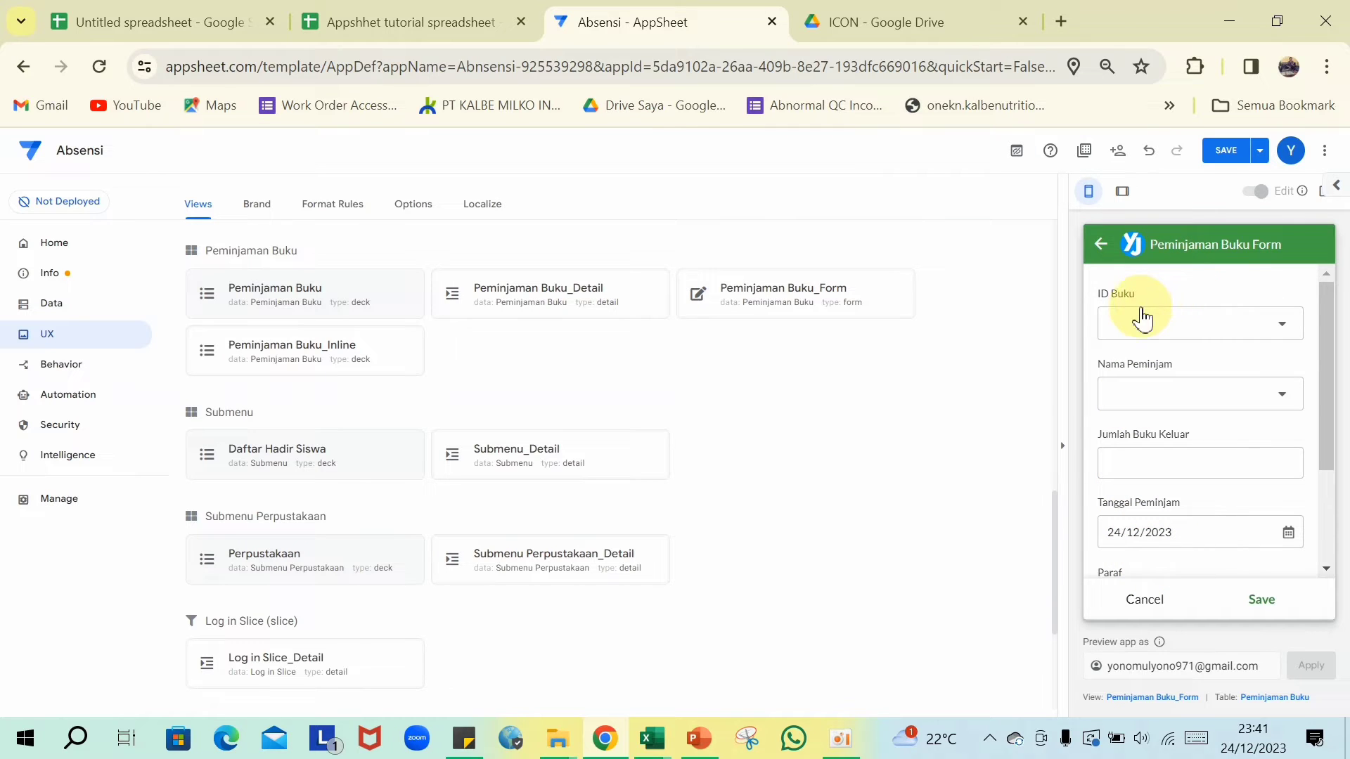
# - Select MAT-2020 as the ID Buku in the preview loan form
pyautogui.click(1281, 342)
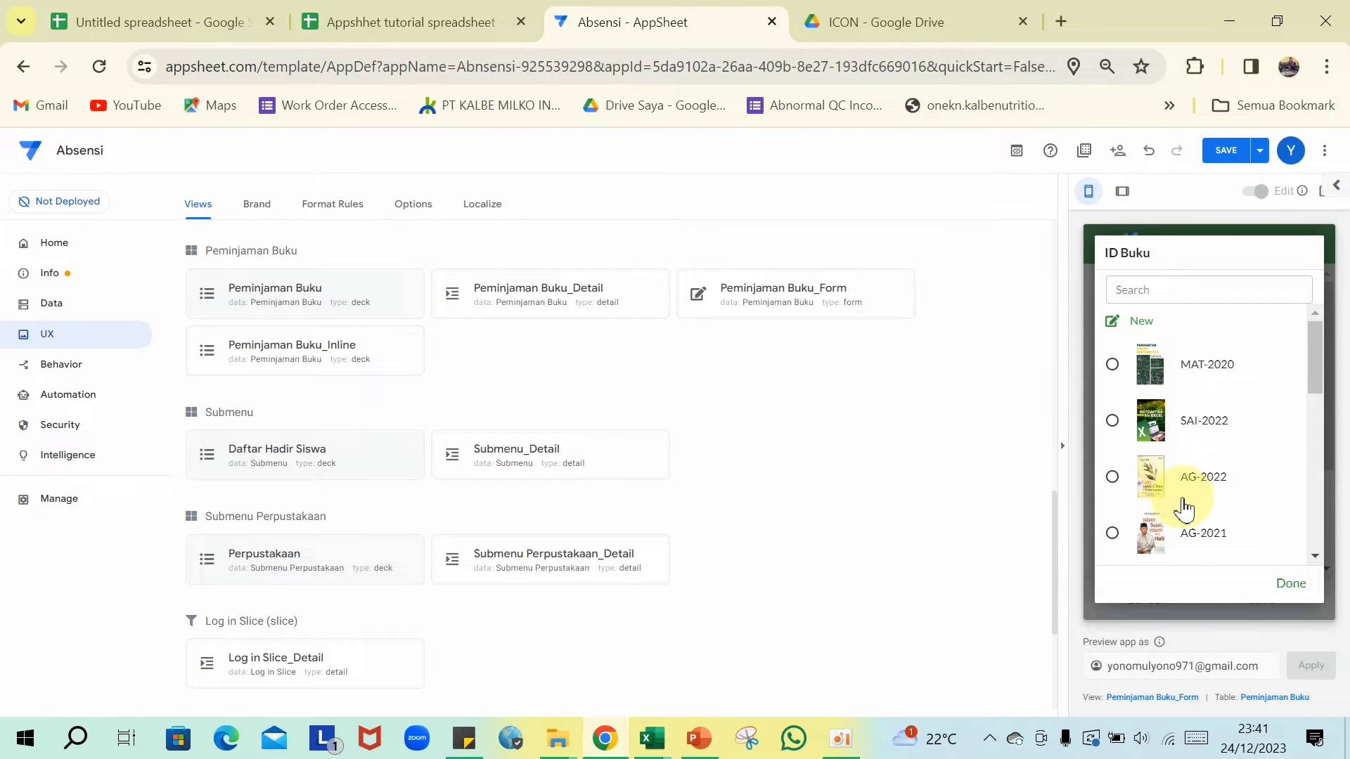
pyautogui.scroll(-2, 1195, 492)
pyautogui.scroll(-2, 1202, 492)
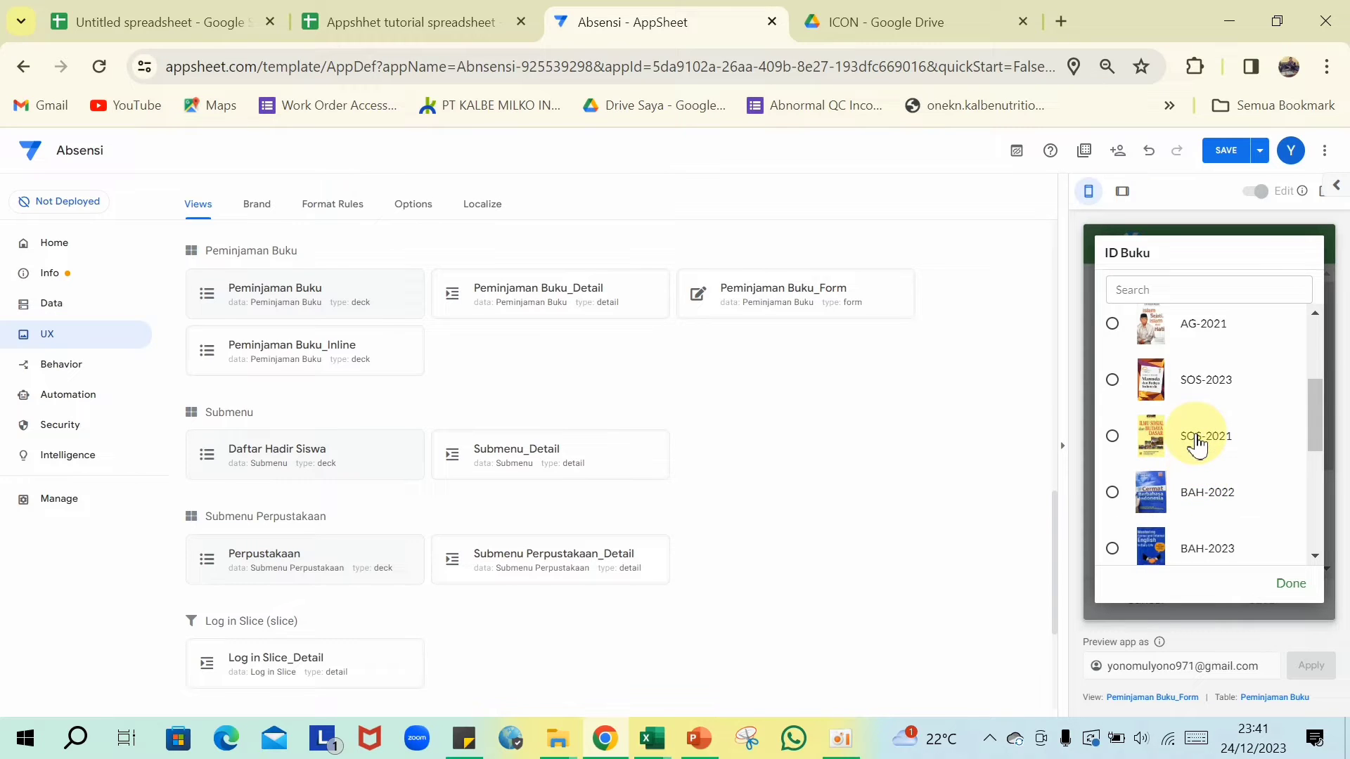
pyautogui.scroll(-2, 1197, 445)
pyautogui.scroll(-3, 1197, 492)
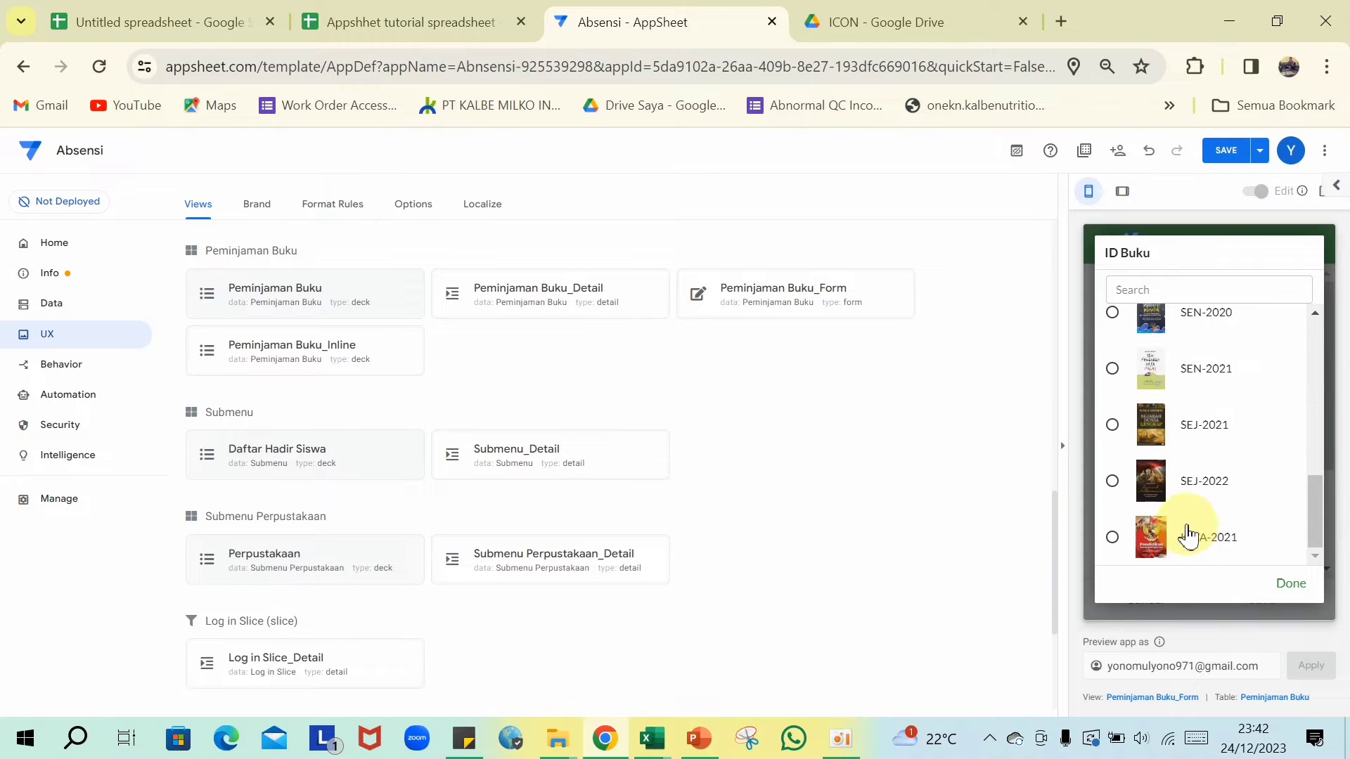
pyautogui.scroll(4, 1183, 467)
pyautogui.scroll(1, 1184, 460)
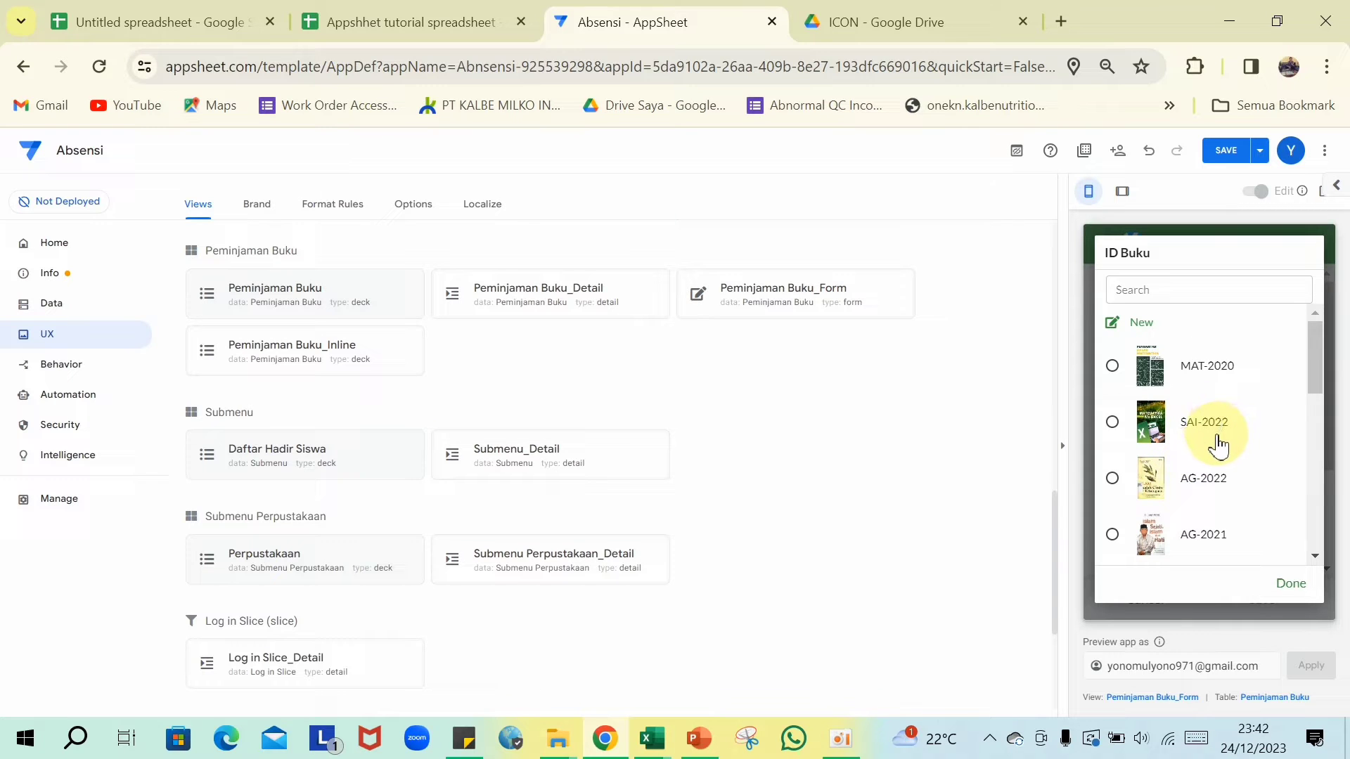
pyautogui.click(1112, 367)
pyautogui.click(1167, 334)
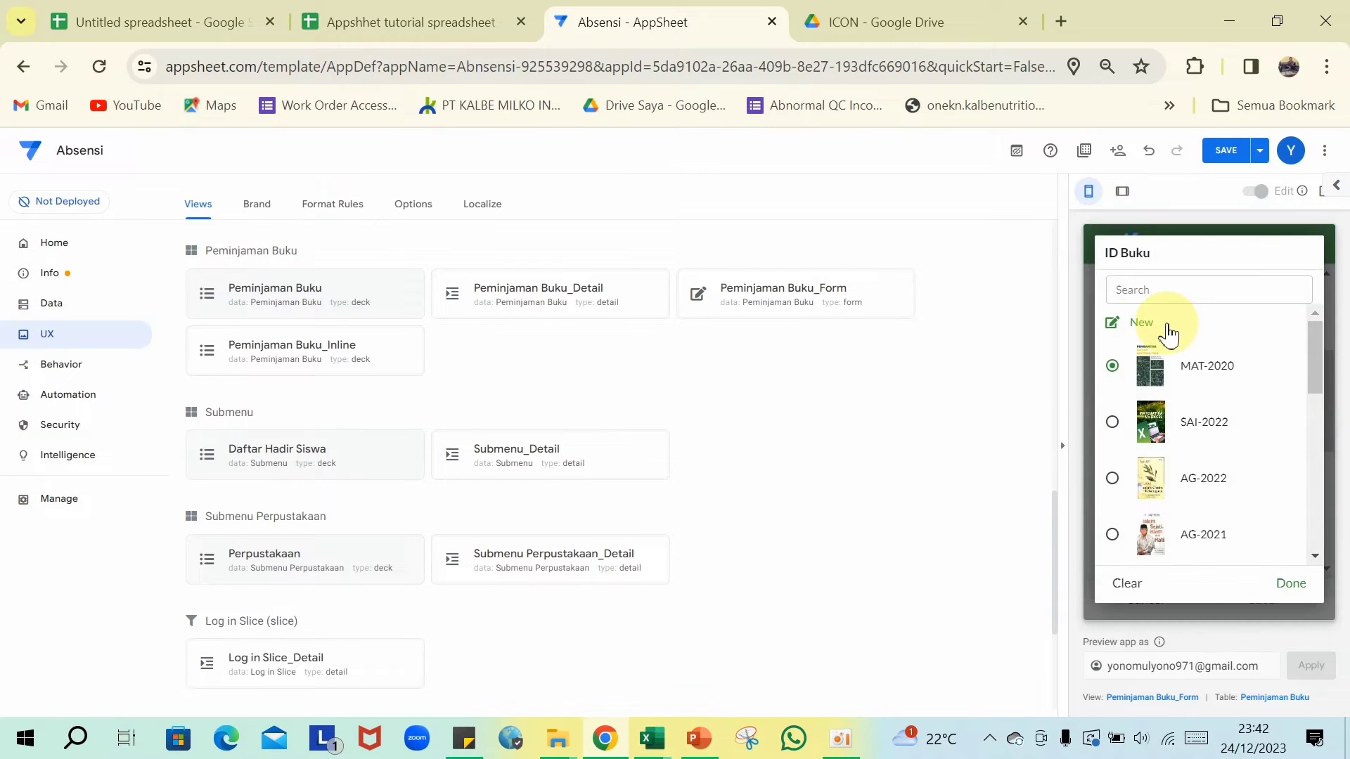
pyautogui.click(1128, 336)
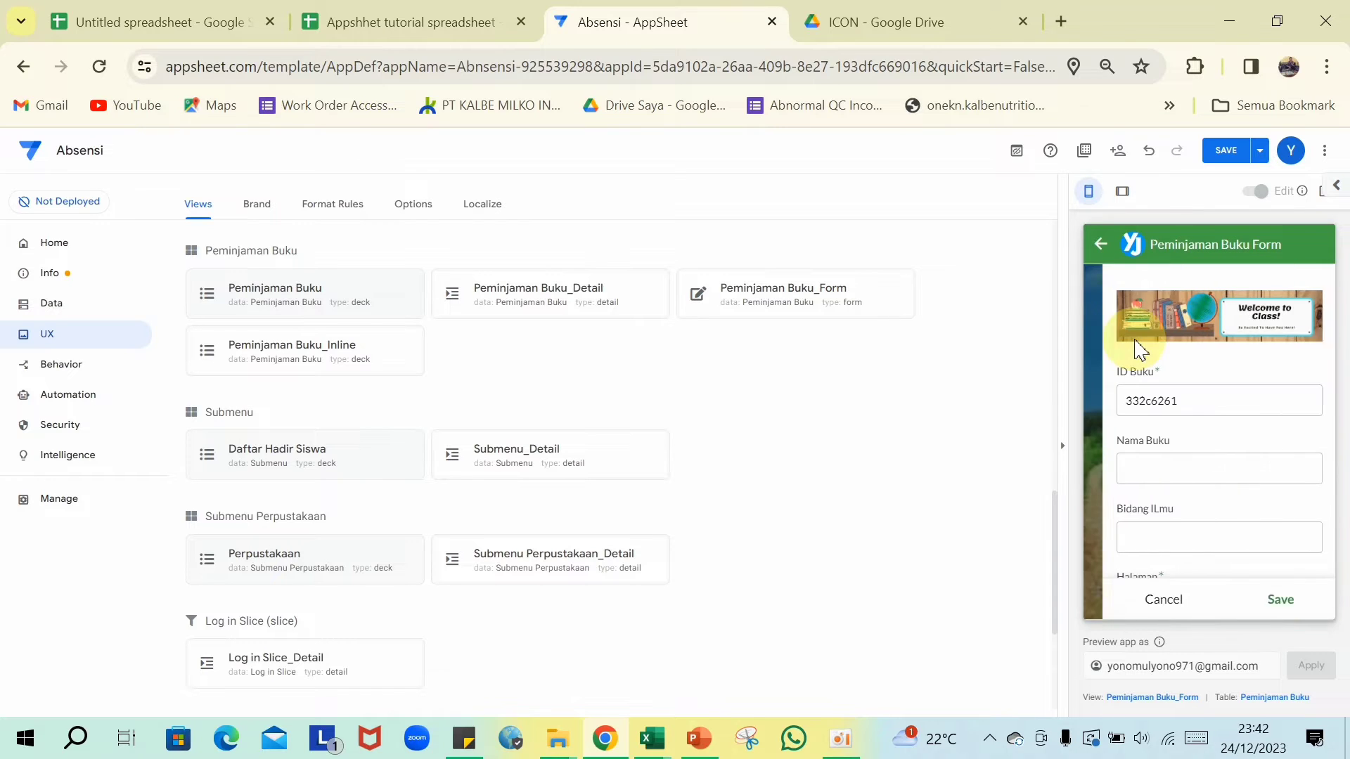
pyautogui.scroll(-5, 1147, 357)
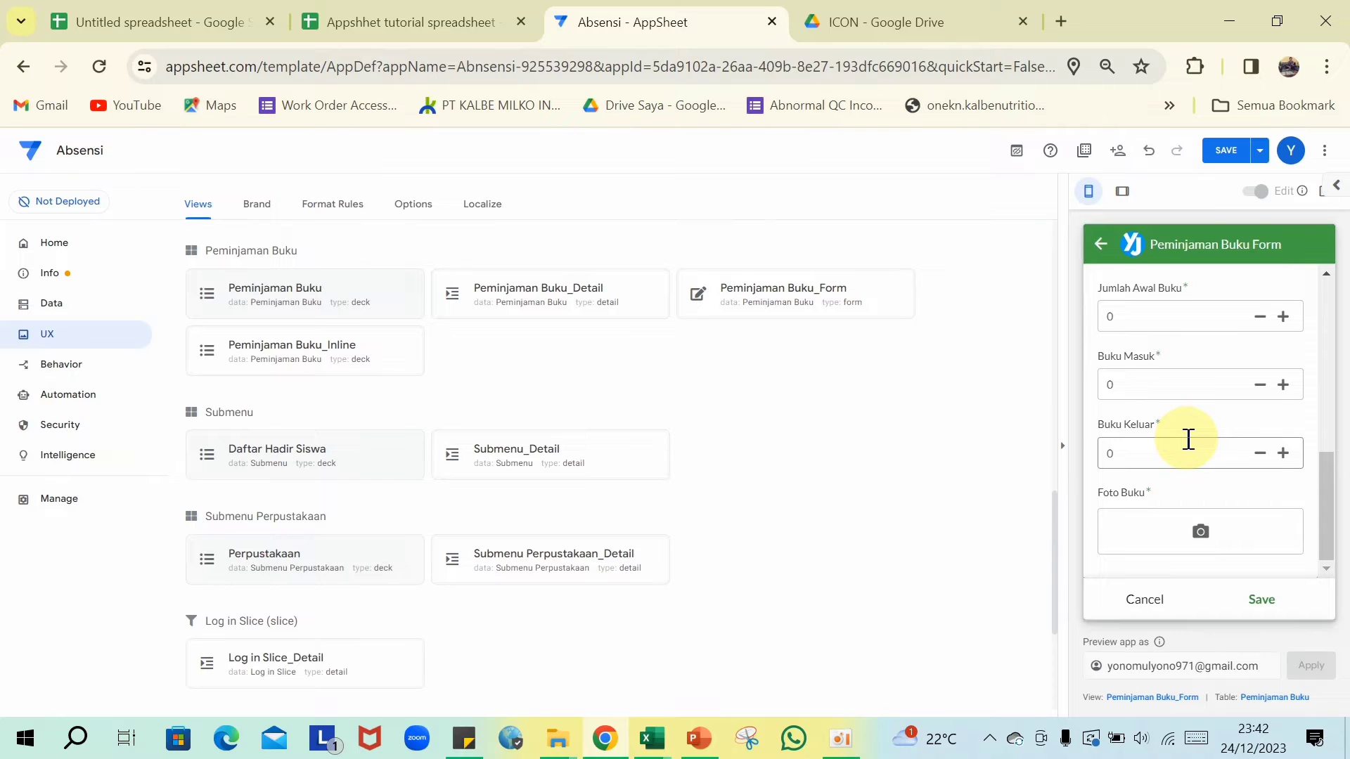
pyautogui.scroll(3, 1188, 439)
pyautogui.click(1146, 599)
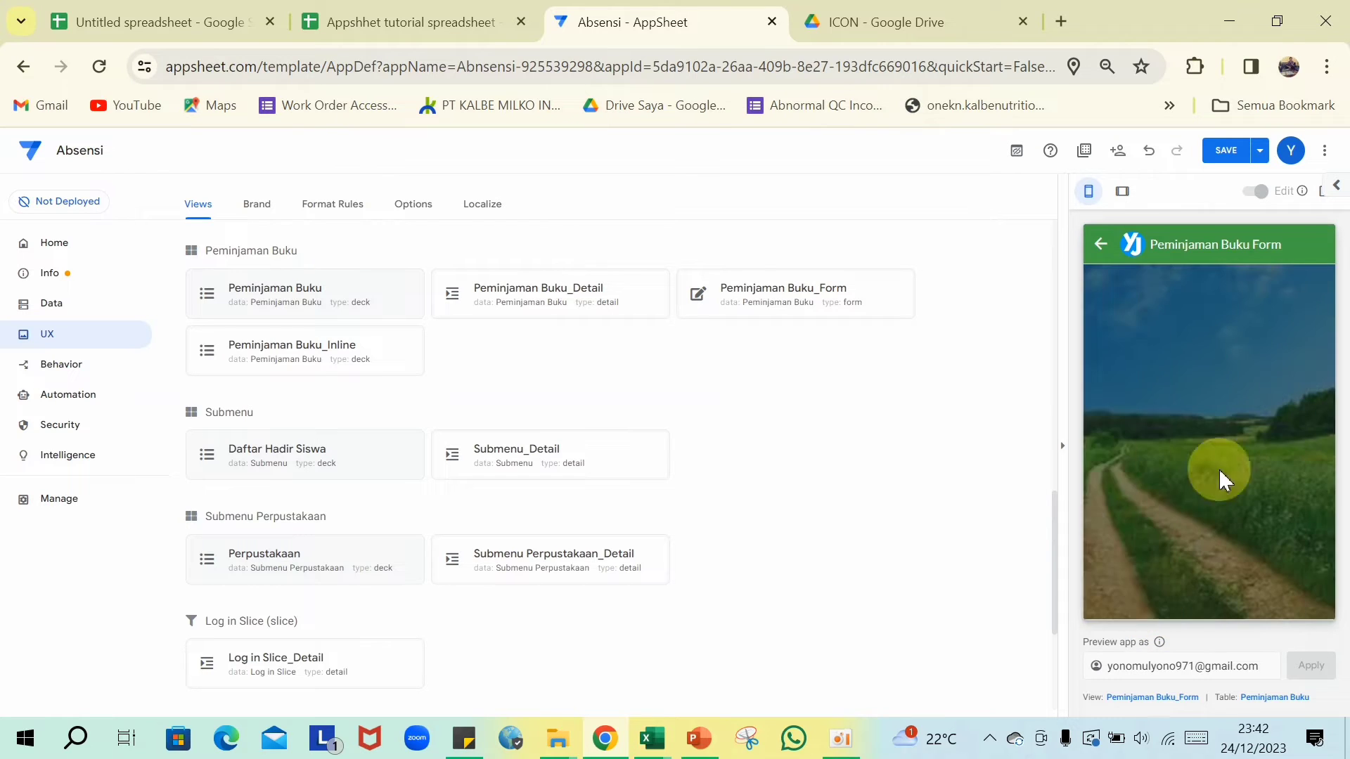
pyautogui.scroll(3, 1229, 436)
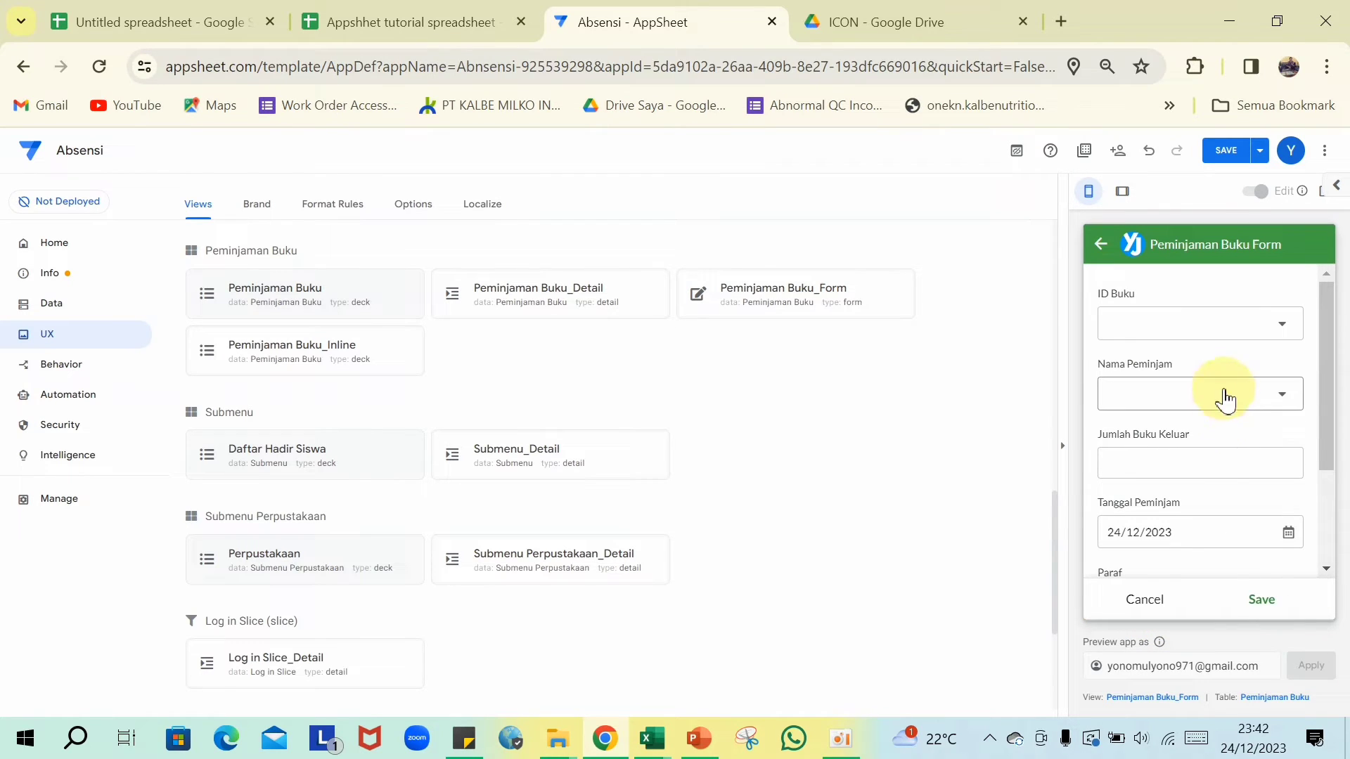
pyautogui.click(1279, 326)
pyautogui.click(1113, 372)
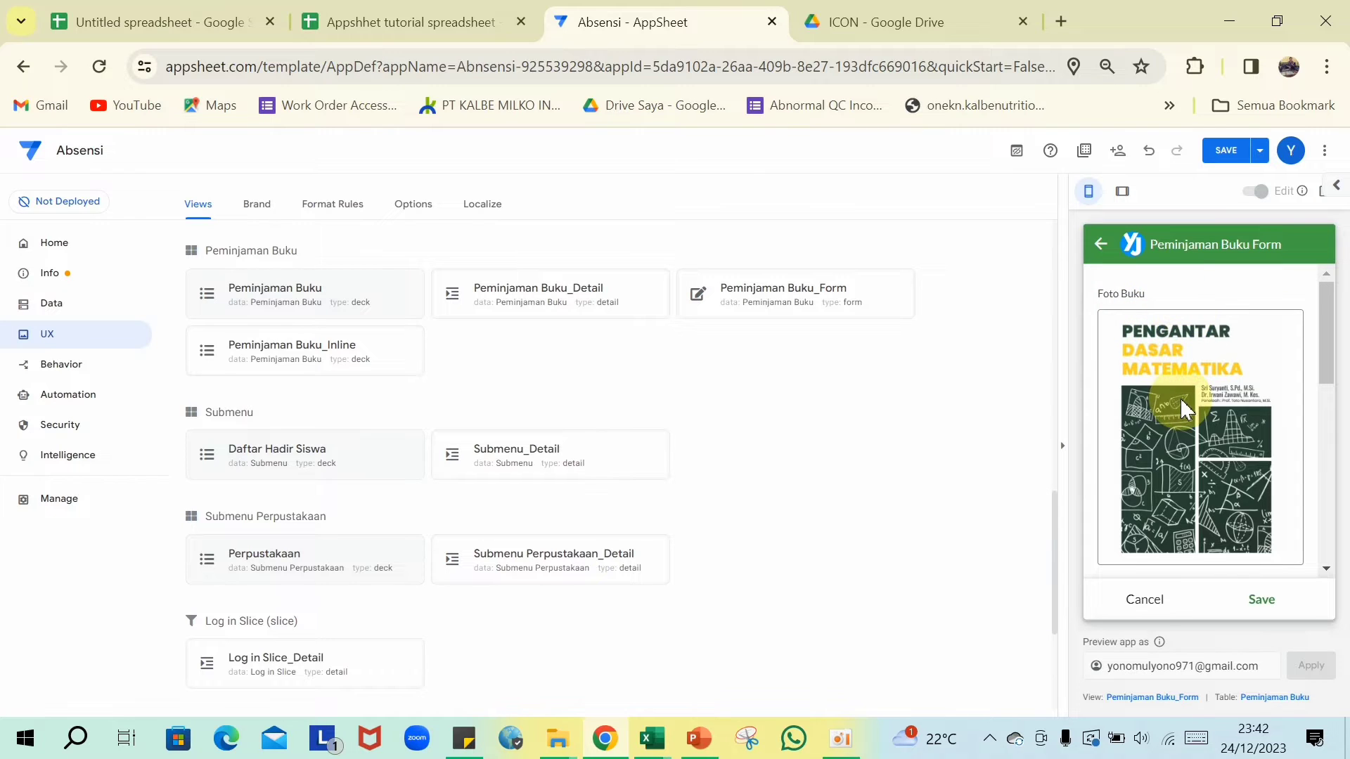
pyautogui.scroll(-2, 1199, 418)
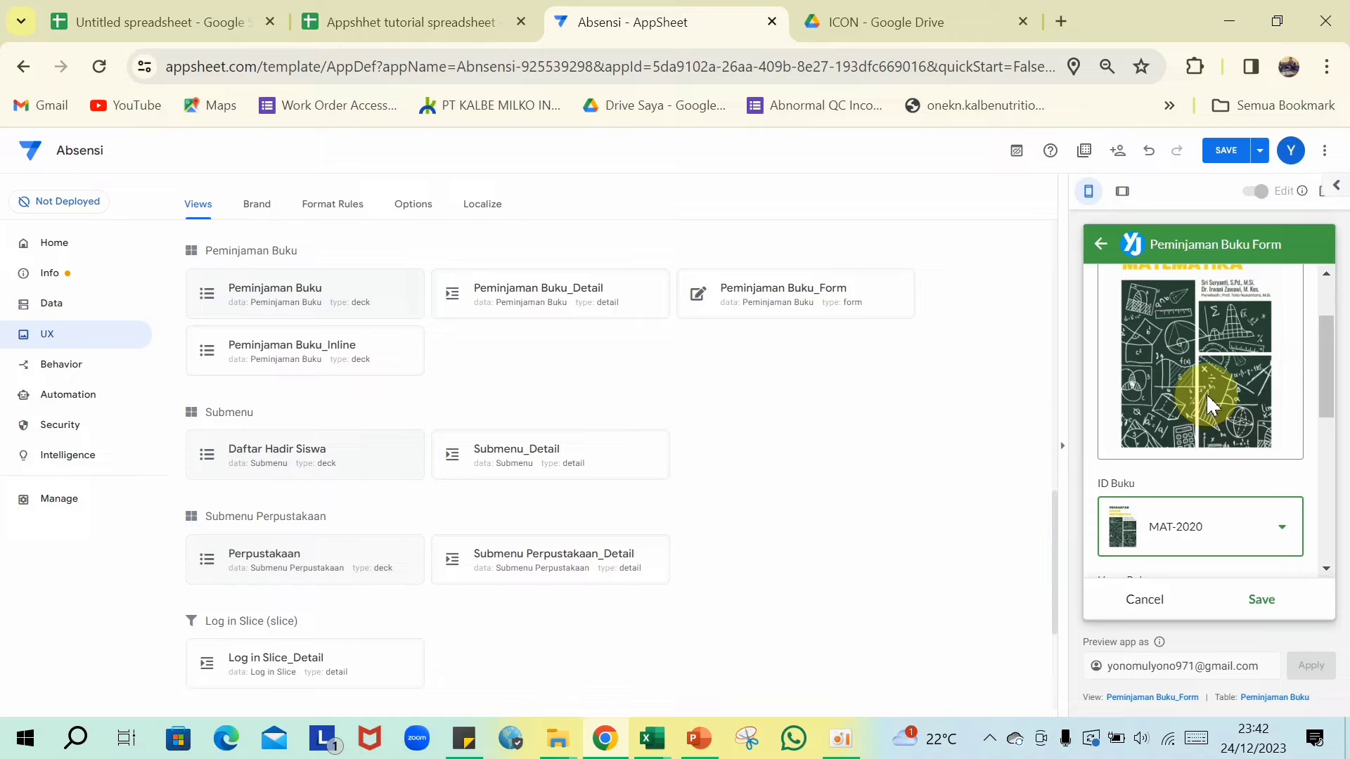
pyautogui.scroll(-2, 1205, 422)
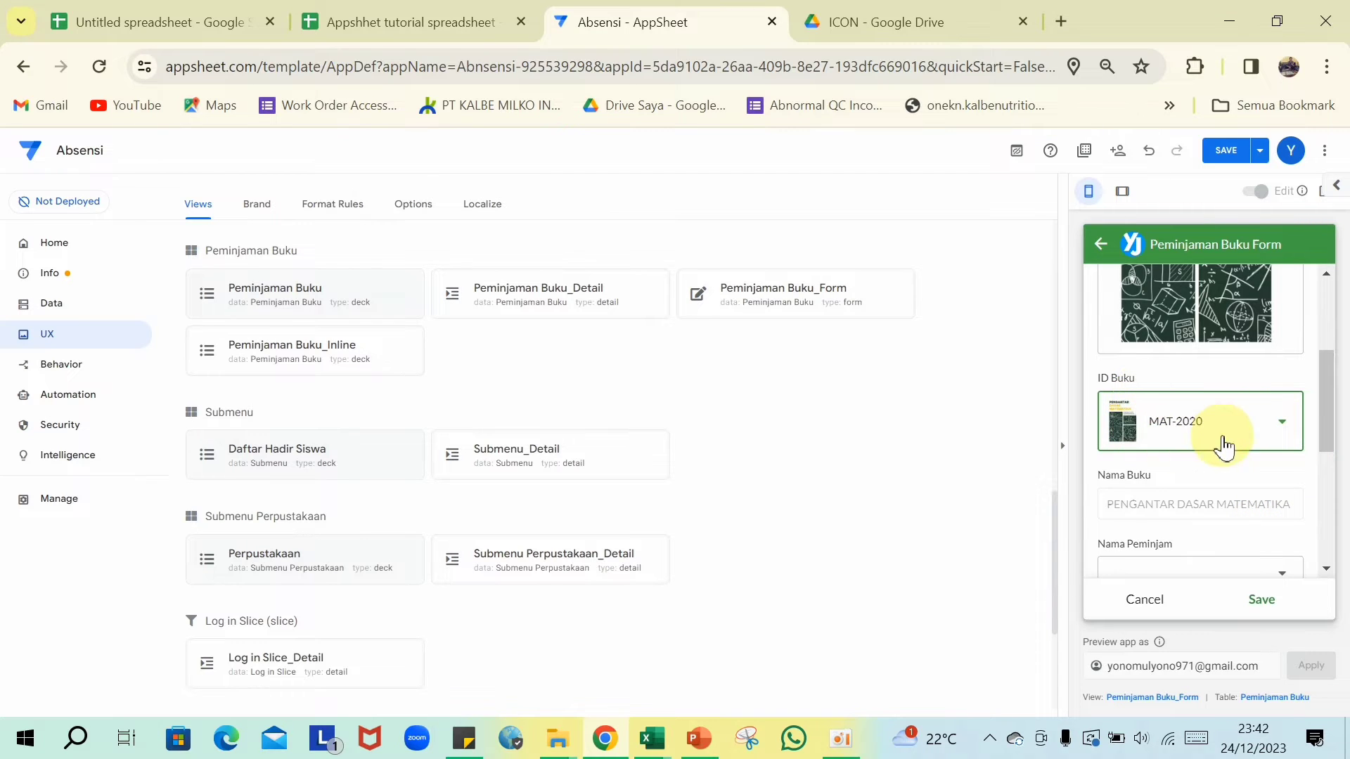
pyautogui.scroll(-3, 1238, 405)
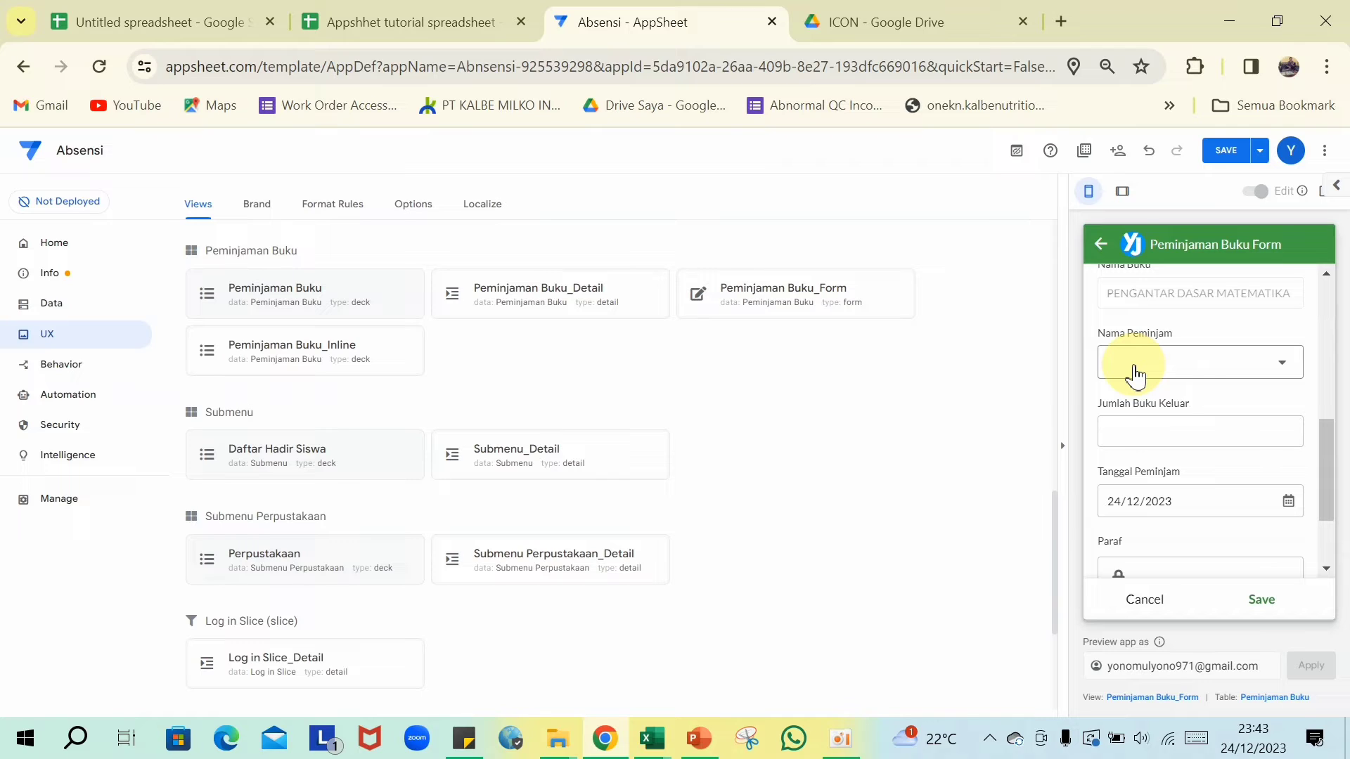
# - Choose a borrower for Nama Peminjam and enter 1 as Jumlah Buku Keluar
pyautogui.click(1284, 373)
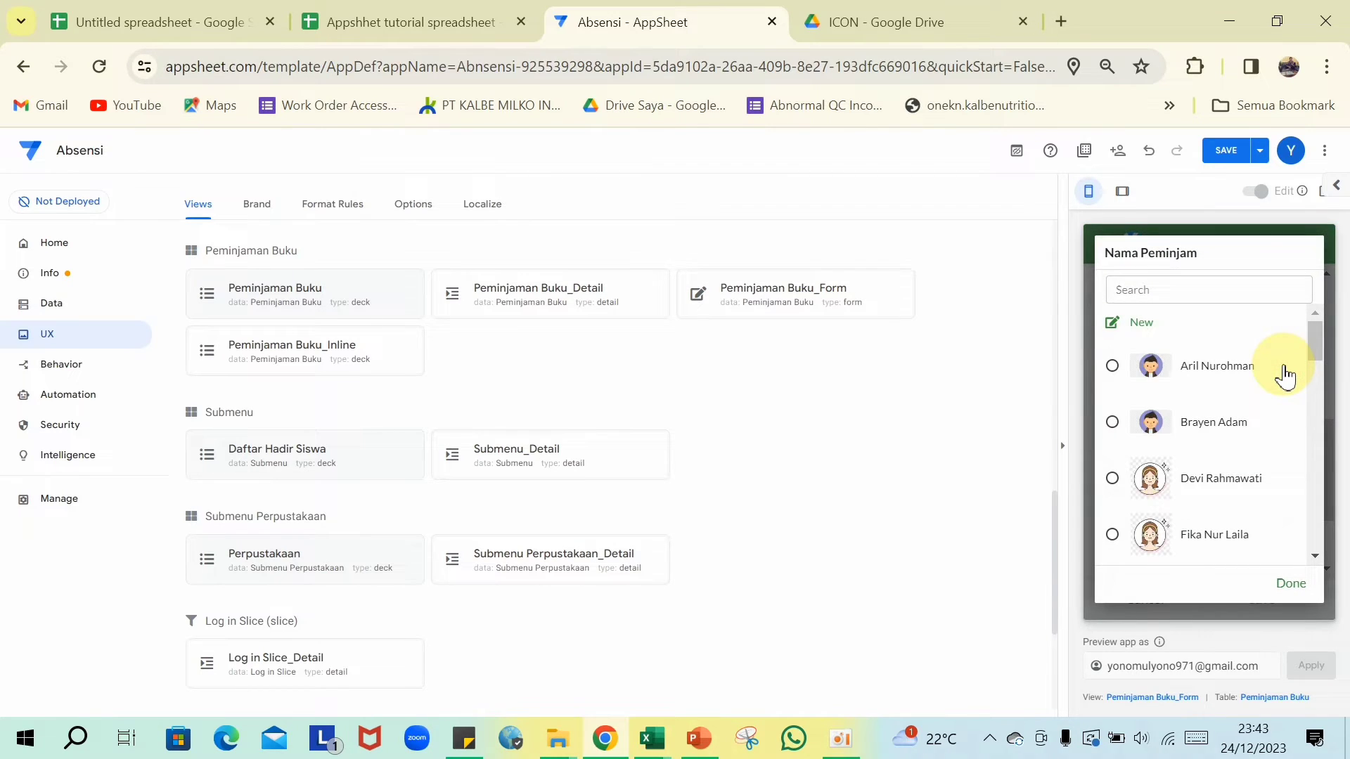
pyautogui.click(1115, 373)
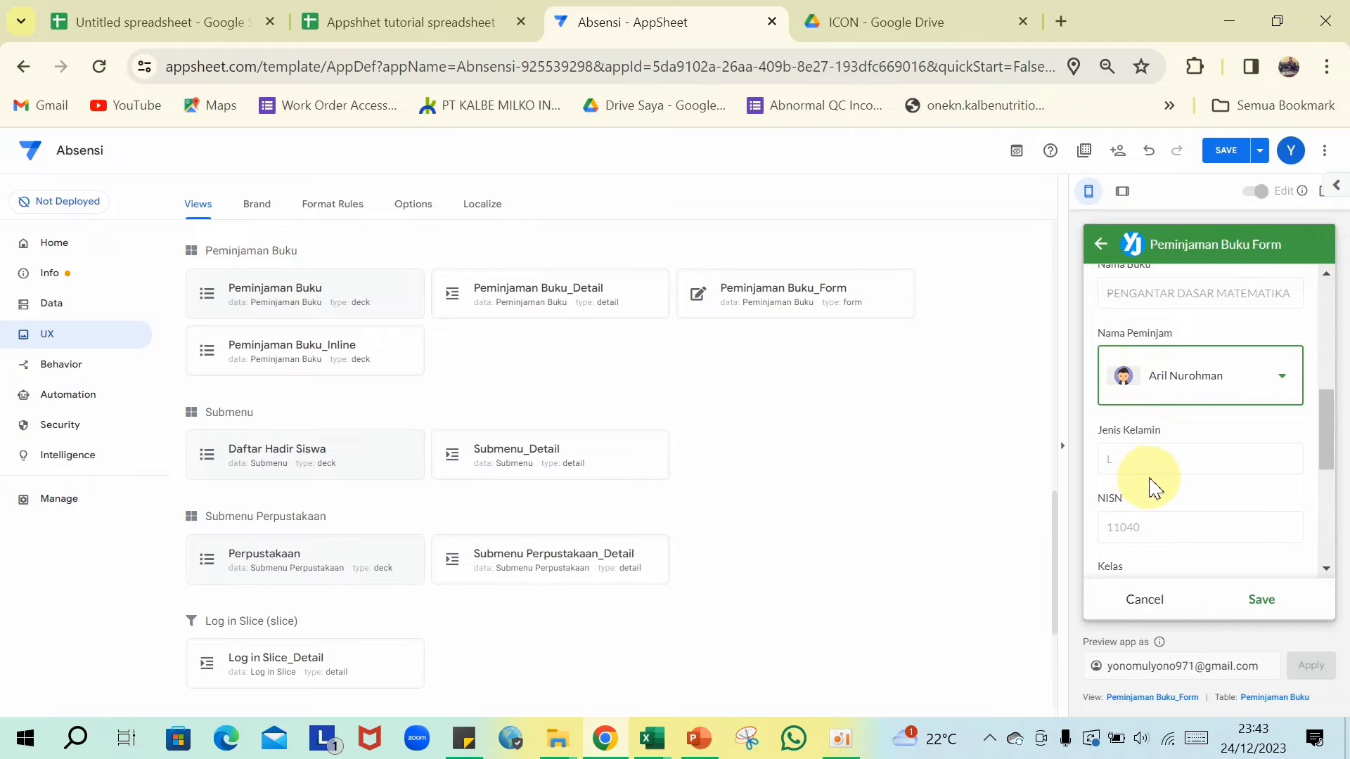
pyautogui.scroll(-2, 1150, 478)
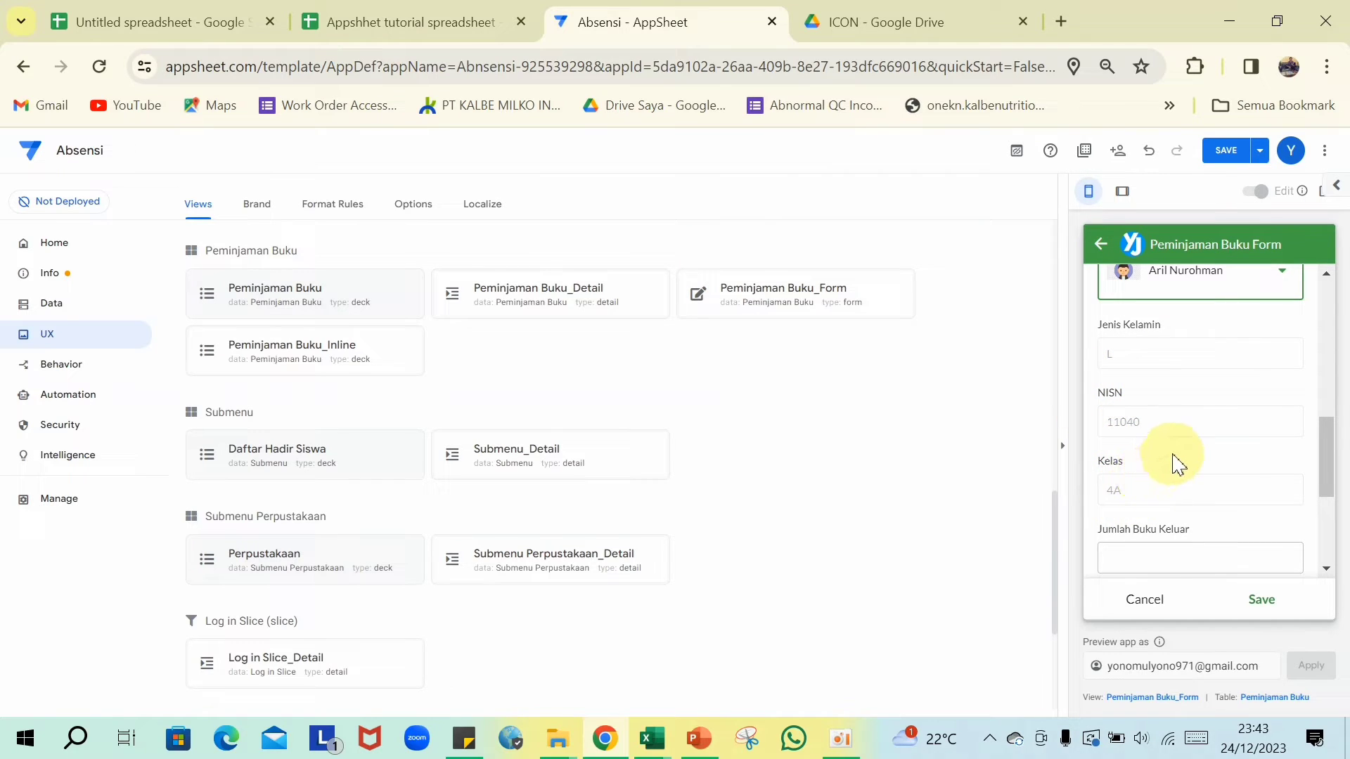
pyautogui.scroll(4, 1187, 439)
pyautogui.scroll(4, 1182, 430)
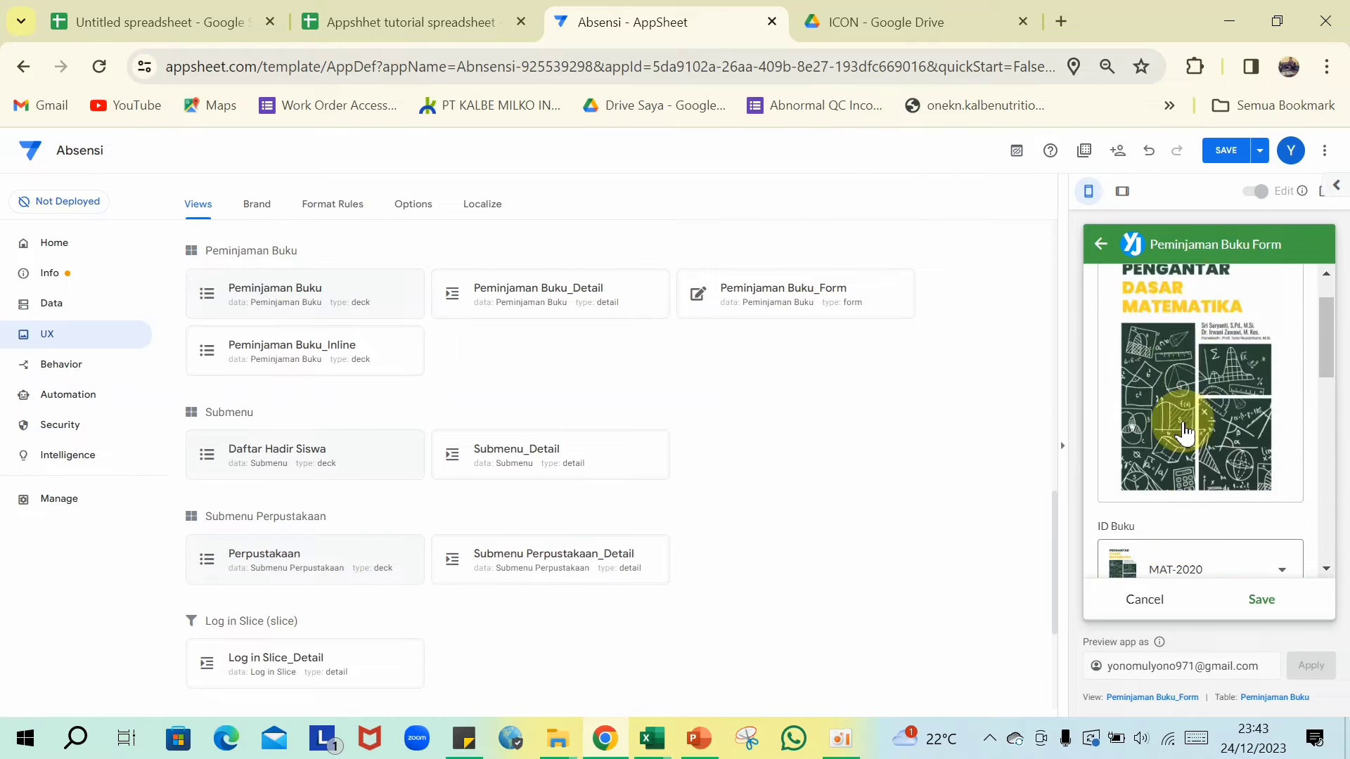
pyautogui.scroll(-3, 1184, 430)
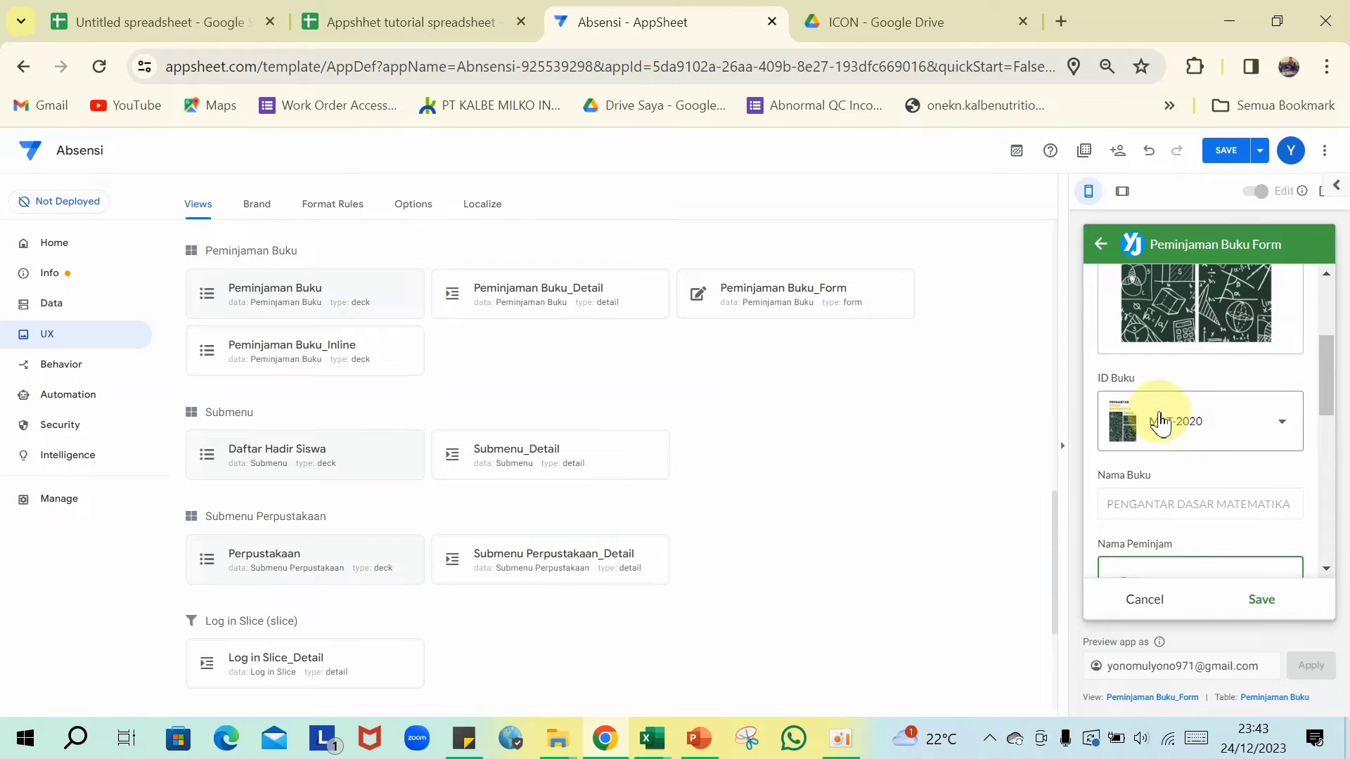
pyautogui.scroll(-3, 1147, 420)
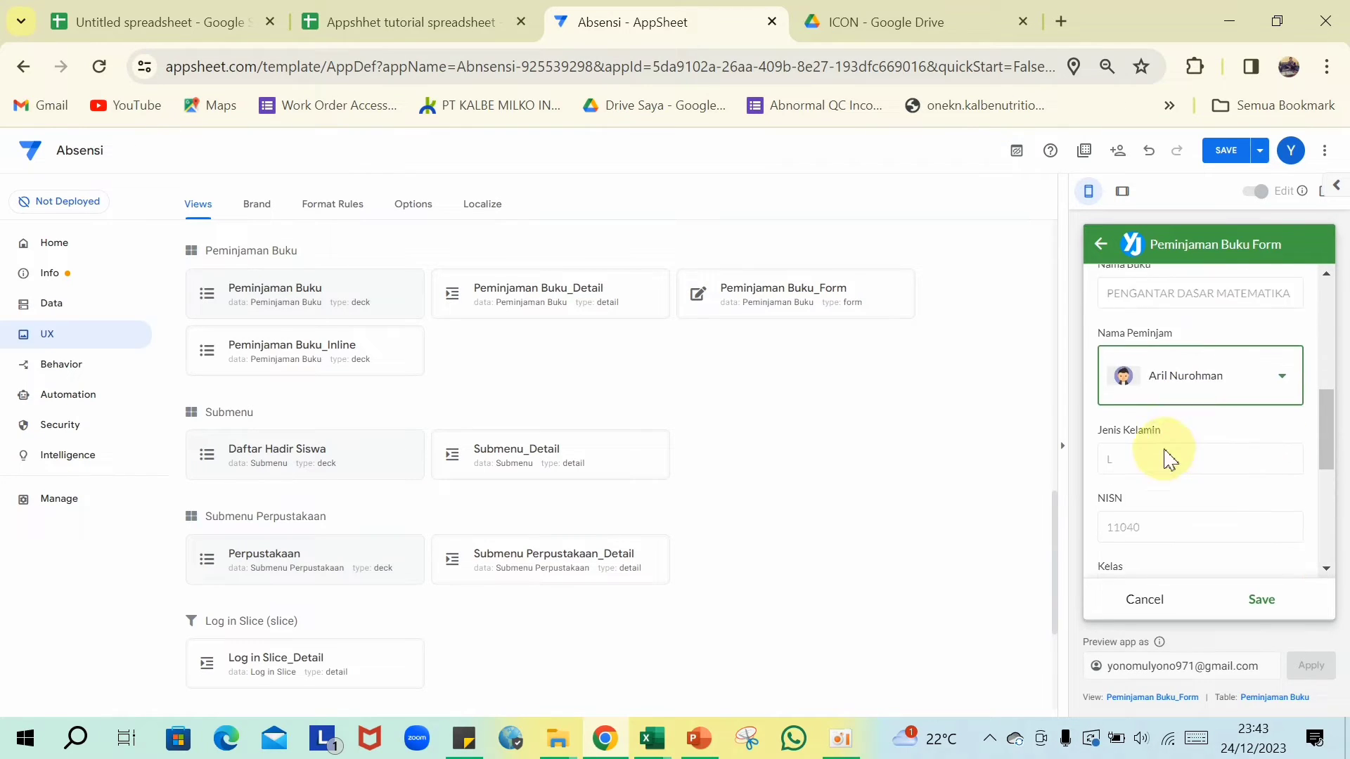
pyautogui.scroll(-3, 1224, 425)
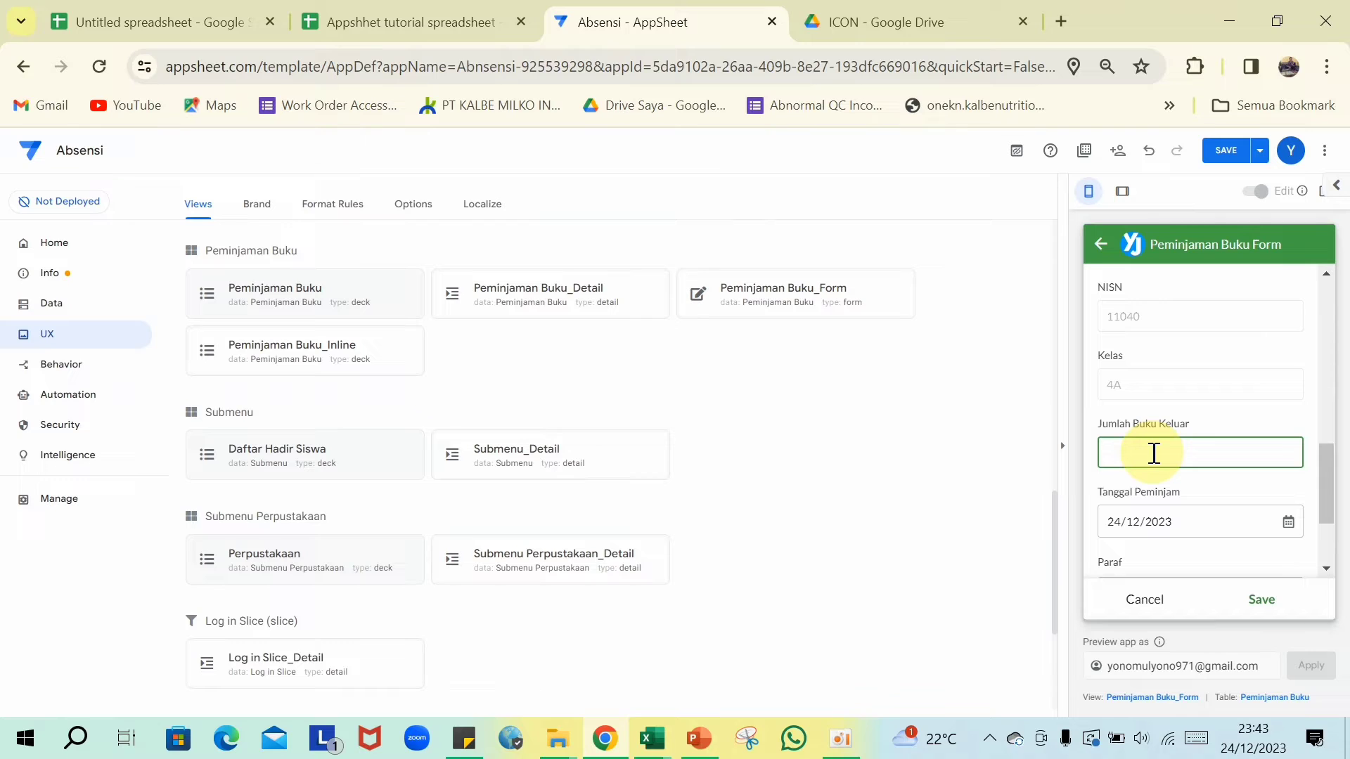
pyautogui.write('1')
# - Draw a signature in the Paraf box and save the test loan
pyautogui.scroll(-2, 1213, 471)
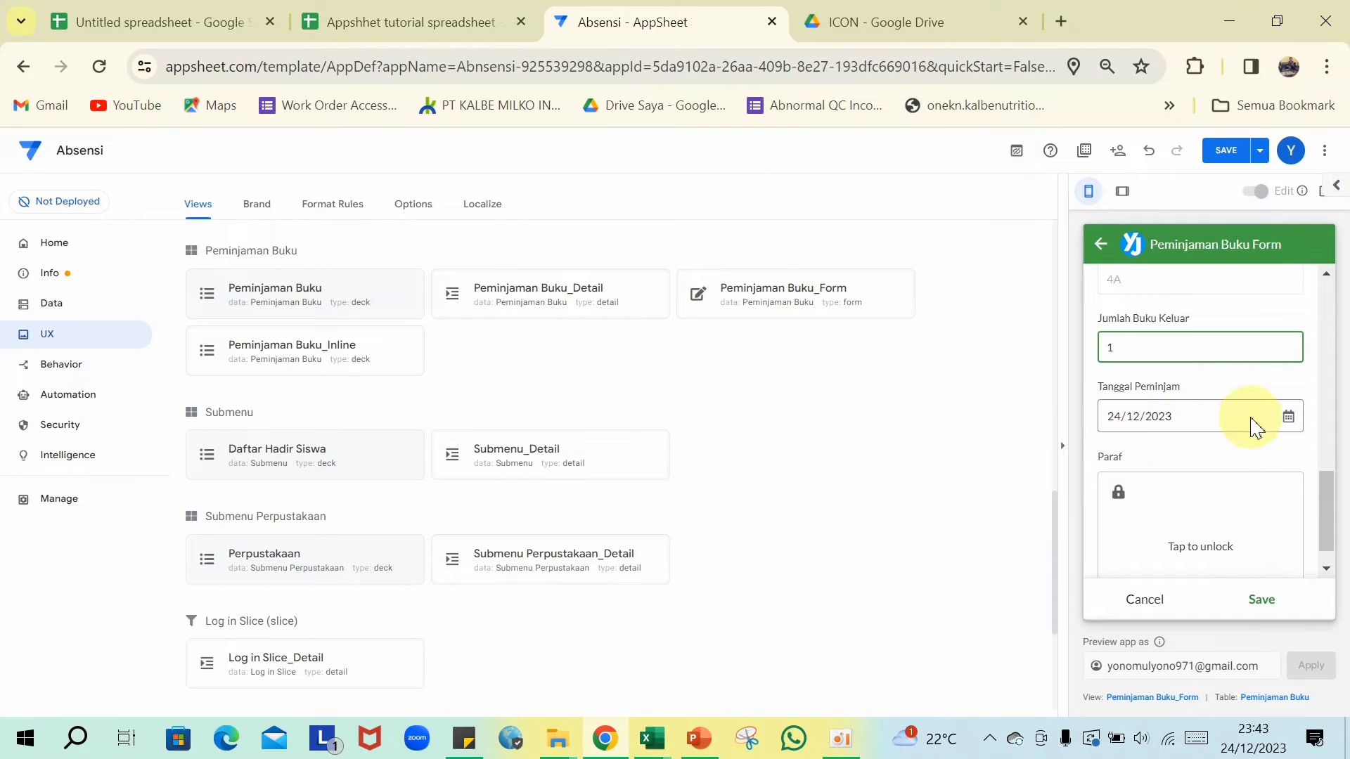
pyautogui.scroll(-1, 1255, 424)
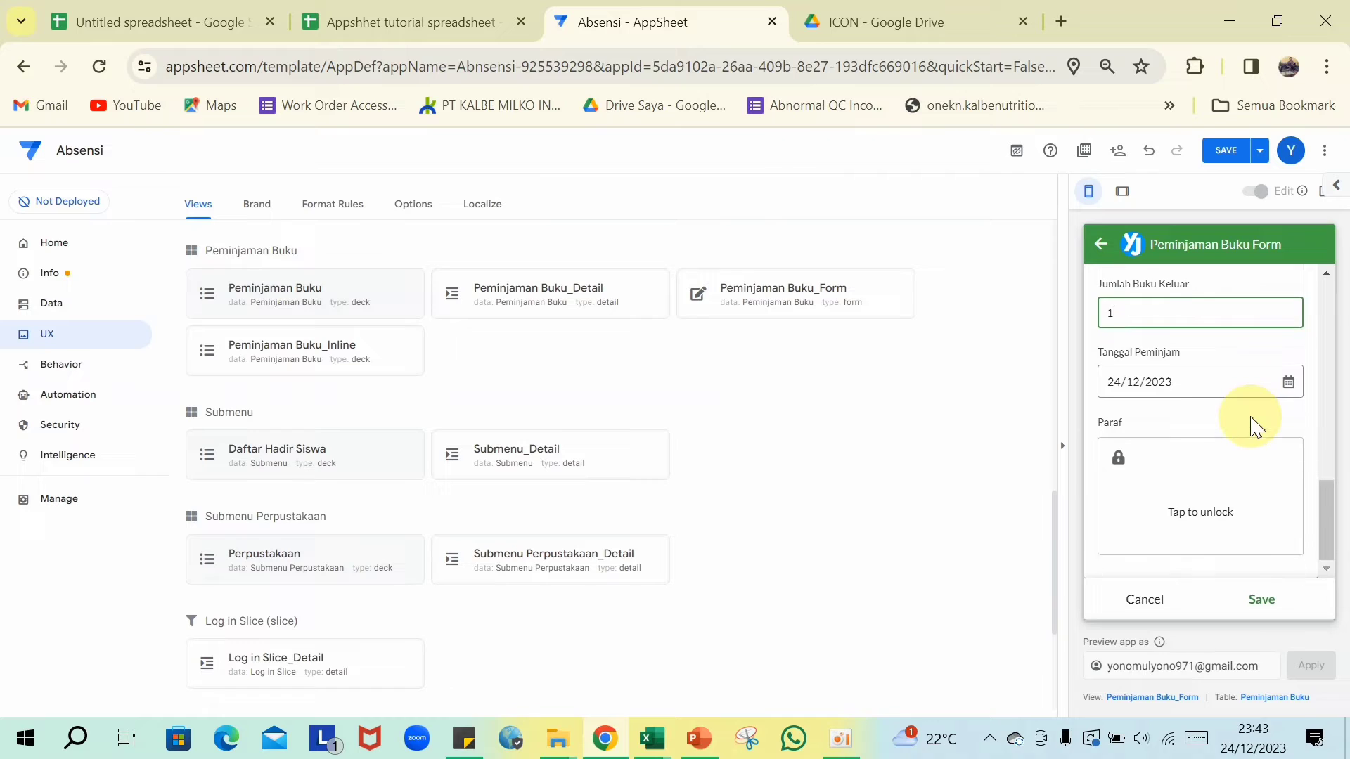
pyautogui.click(1206, 503)
pyautogui.moveTo(1199, 477)
pyautogui.mouseDown()
pyautogui.moveTo(1201, 517)
pyautogui.moveTo(1158, 495)
pyautogui.moveTo(1229, 503)
pyautogui.moveTo(1189, 522)
pyautogui.mouseUp()
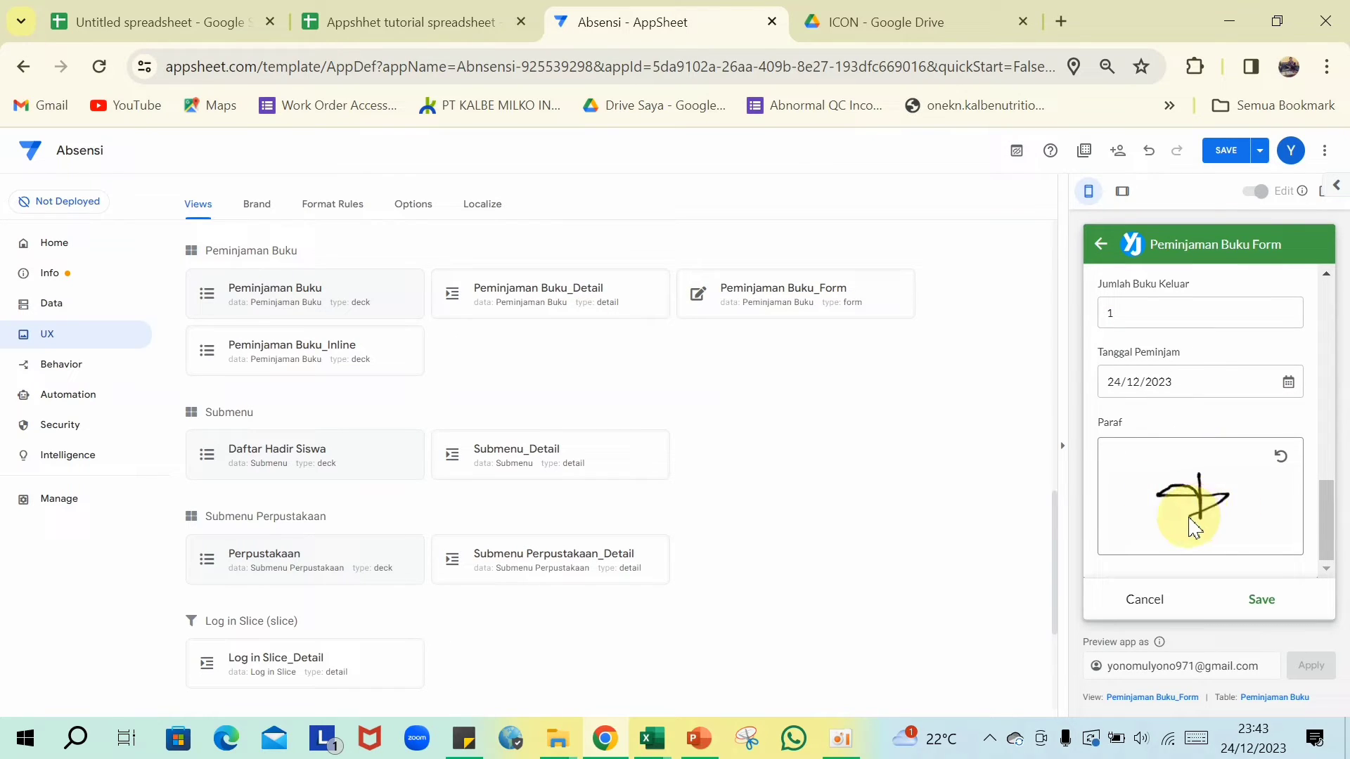
pyautogui.click(1263, 600)
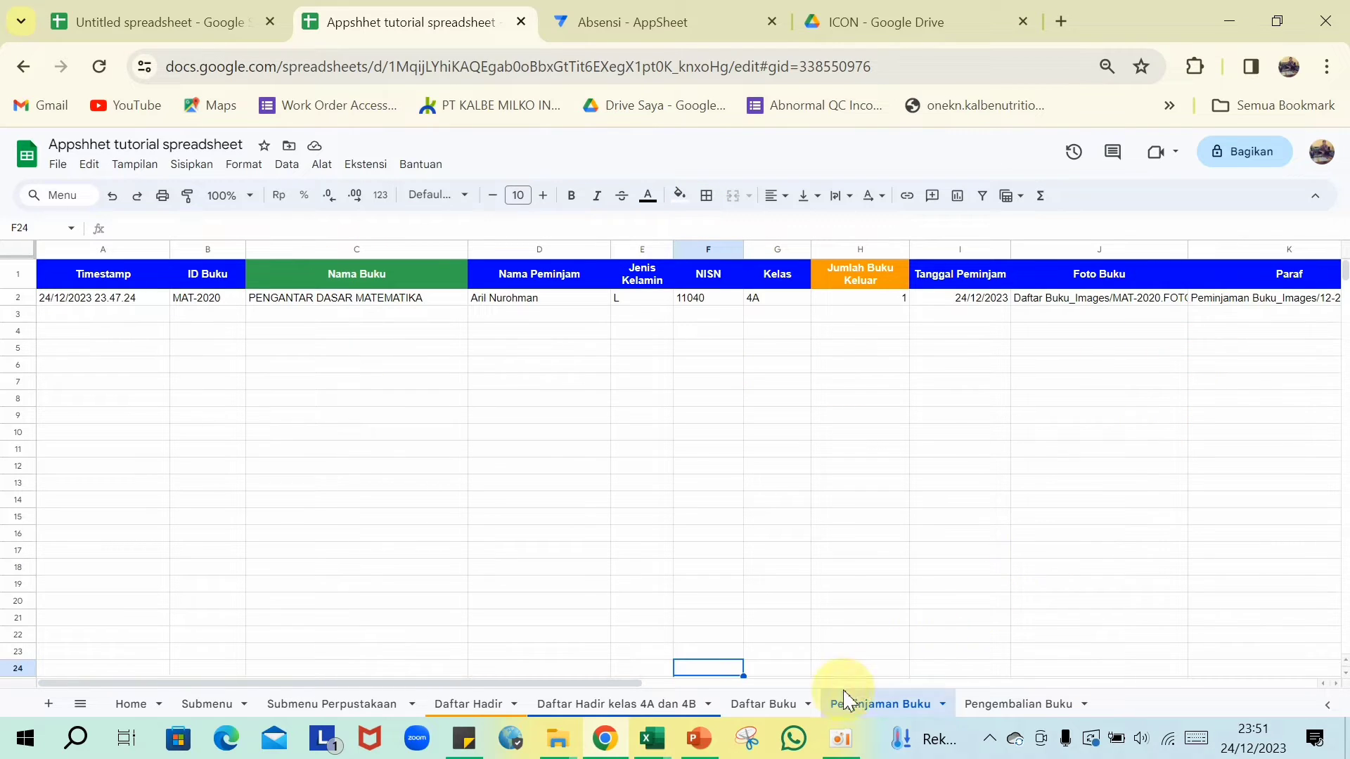
# - Switch to the Daftar Buku sheet after checking the new loan row
pyautogui.click(764, 704)
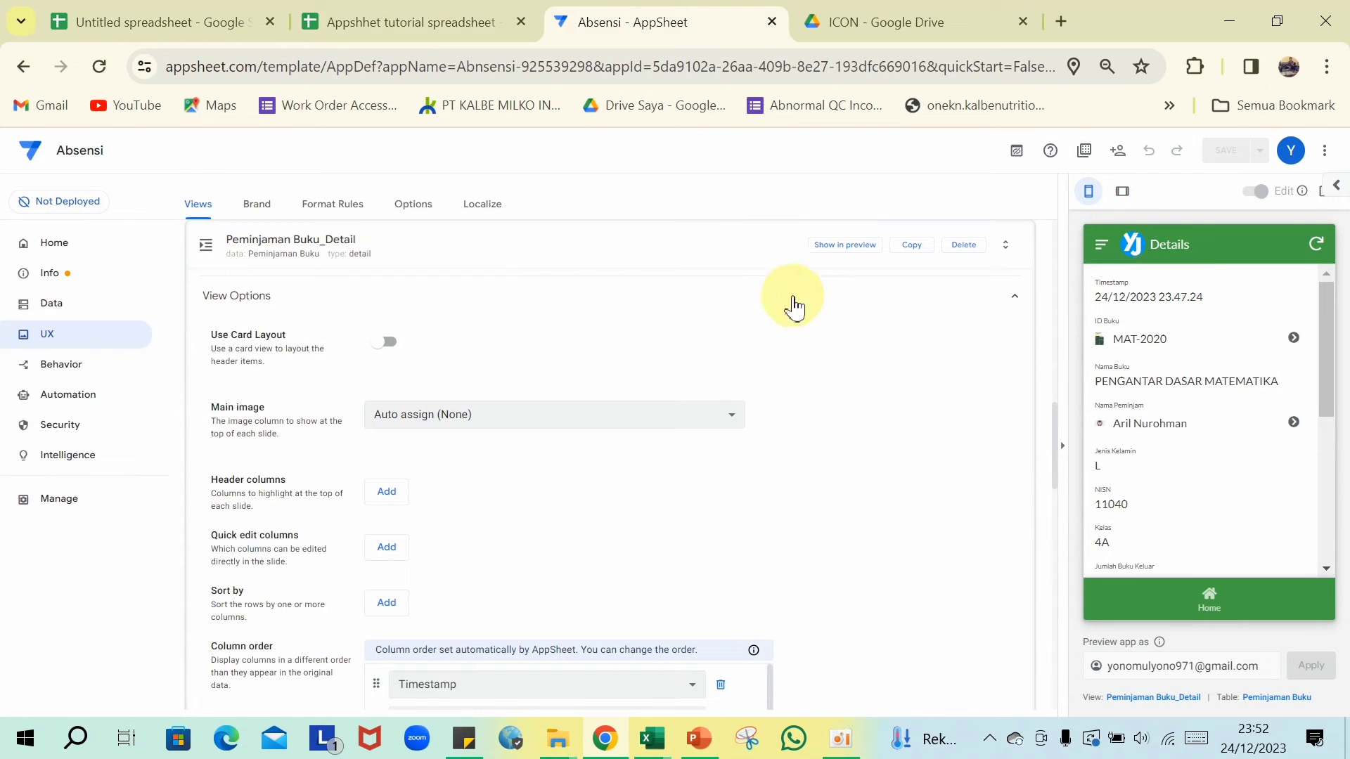
# - Open the Peminjaman Buku table's columns under Data and review their types and formulas
pyautogui.click(631, 247)
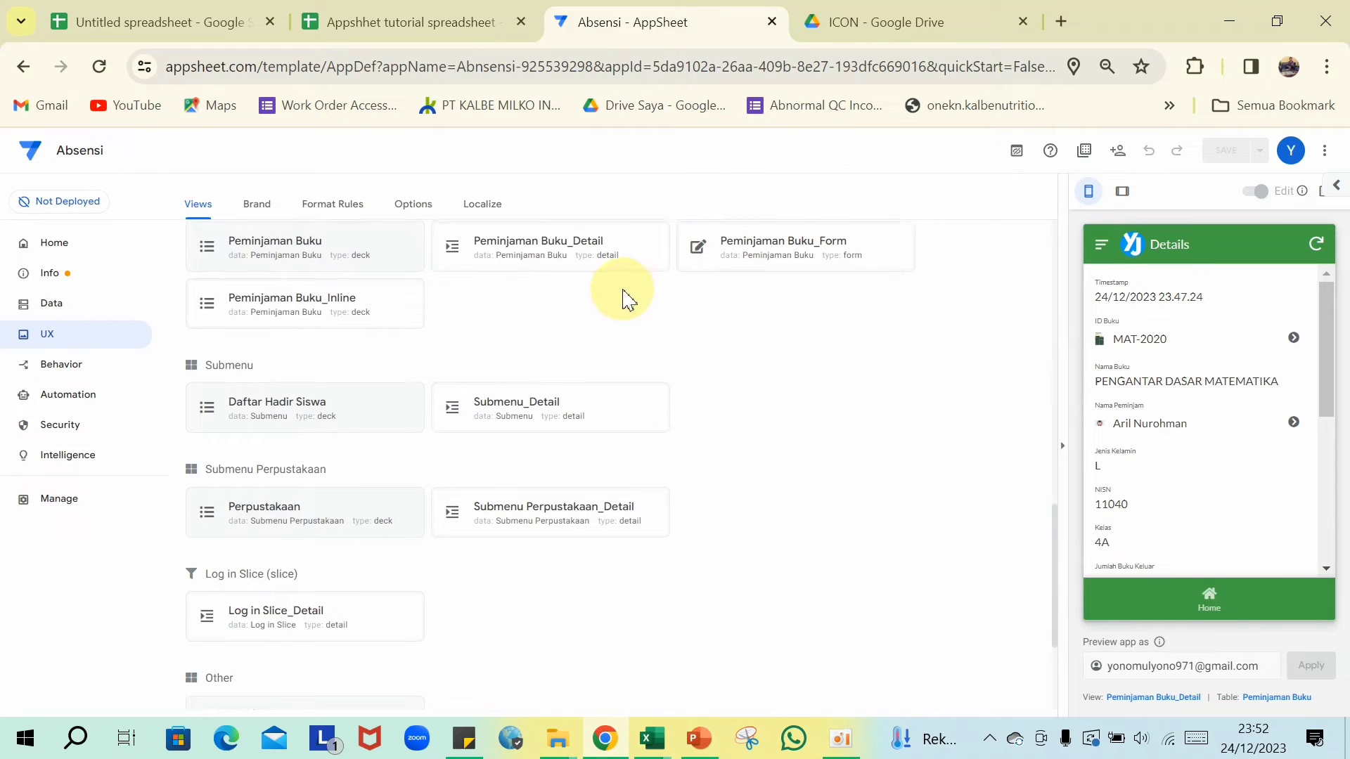
pyautogui.scroll(6, 612, 295)
pyautogui.scroll(3, 355, 320)
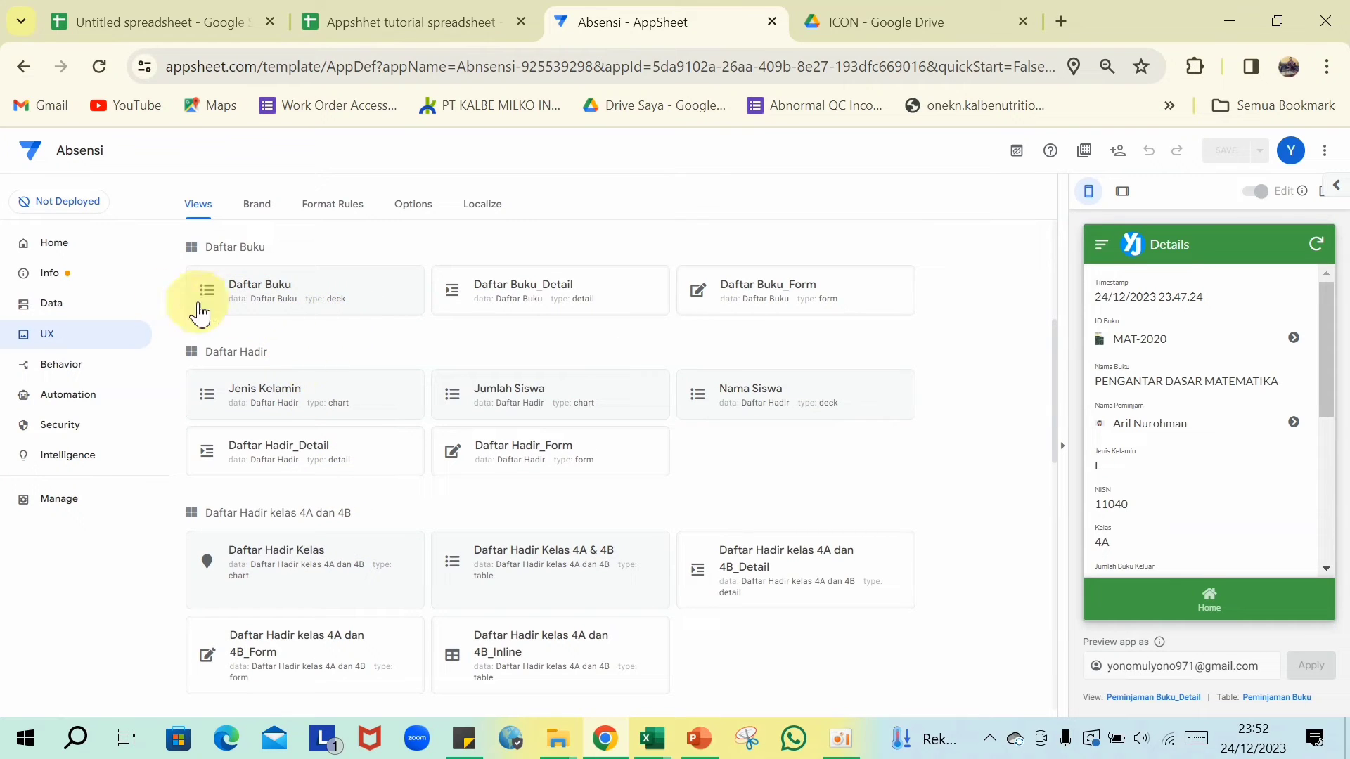
pyautogui.click(60, 302)
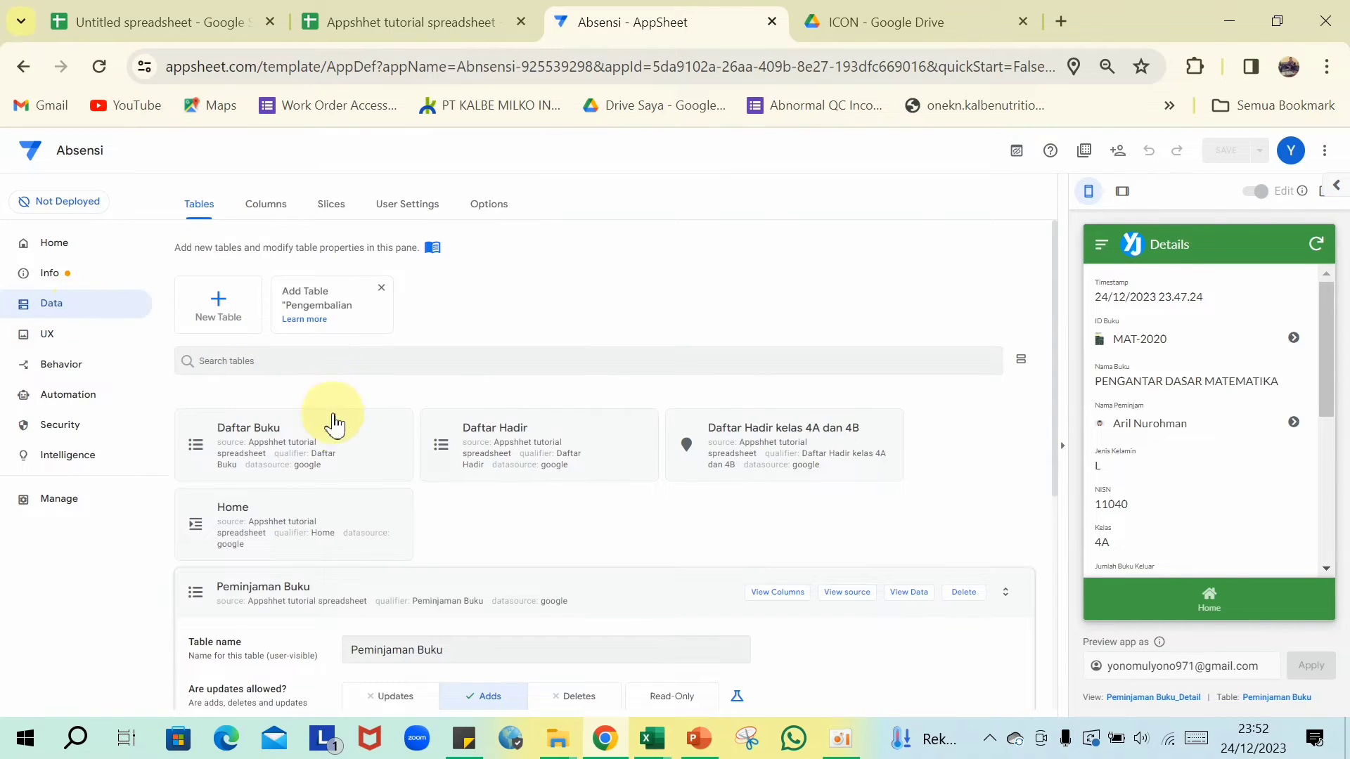
pyautogui.scroll(-3, 316, 443)
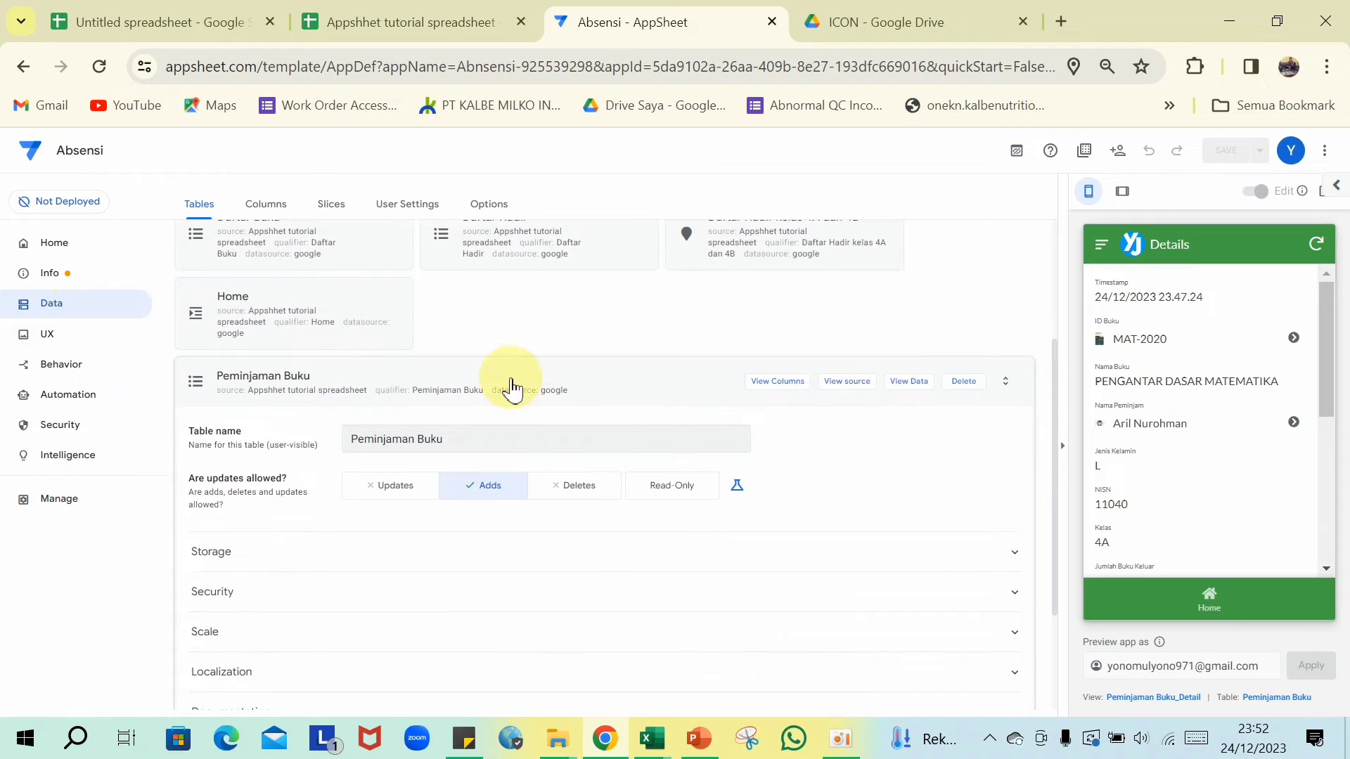
pyautogui.click(777, 383)
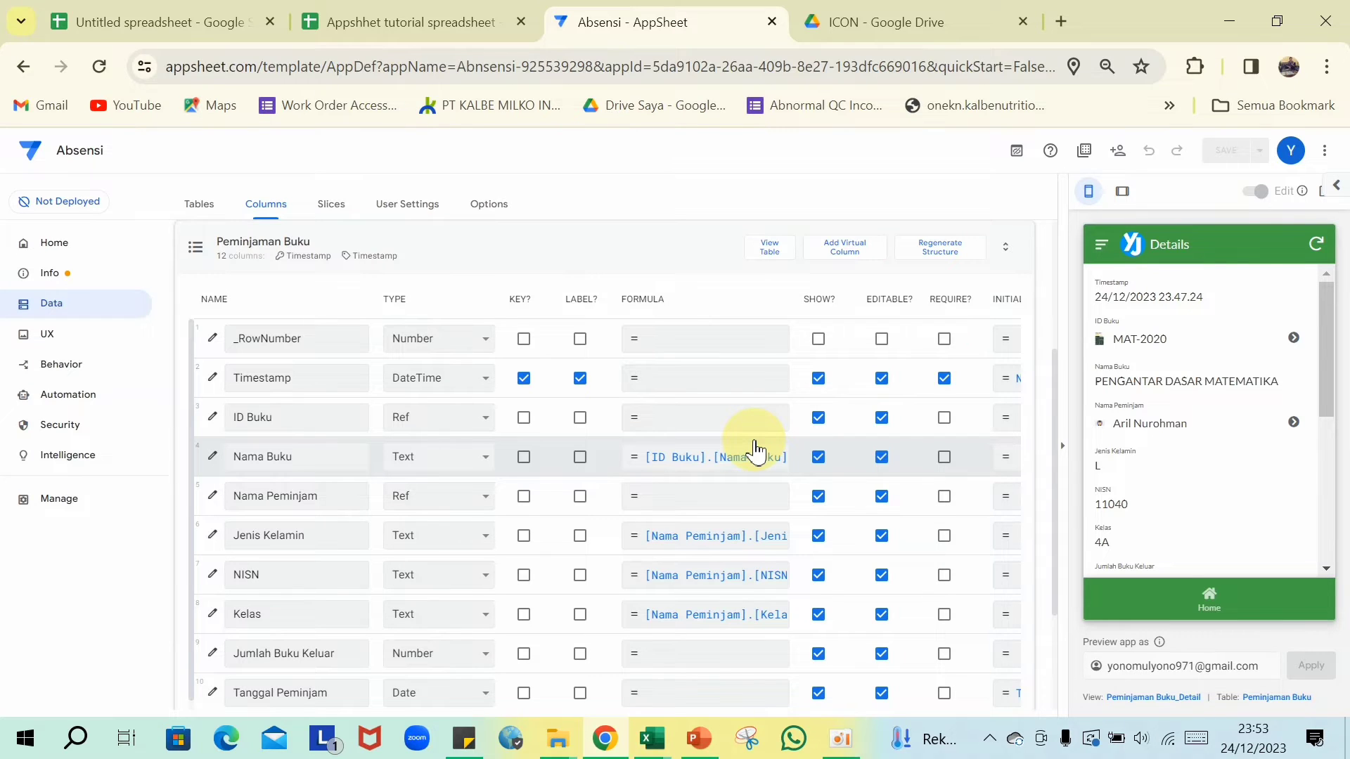
pyautogui.scroll(-1, 748, 457)
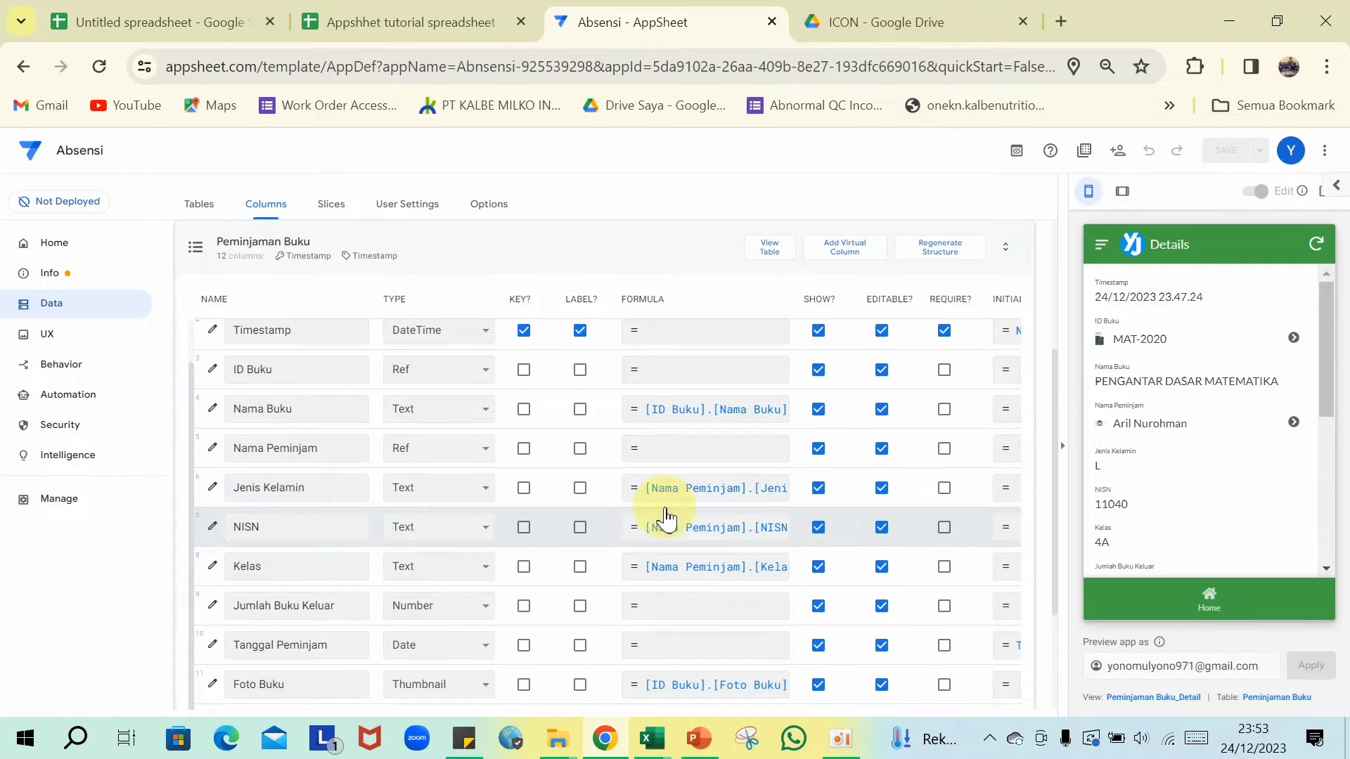
pyautogui.scroll(-3, 703, 588)
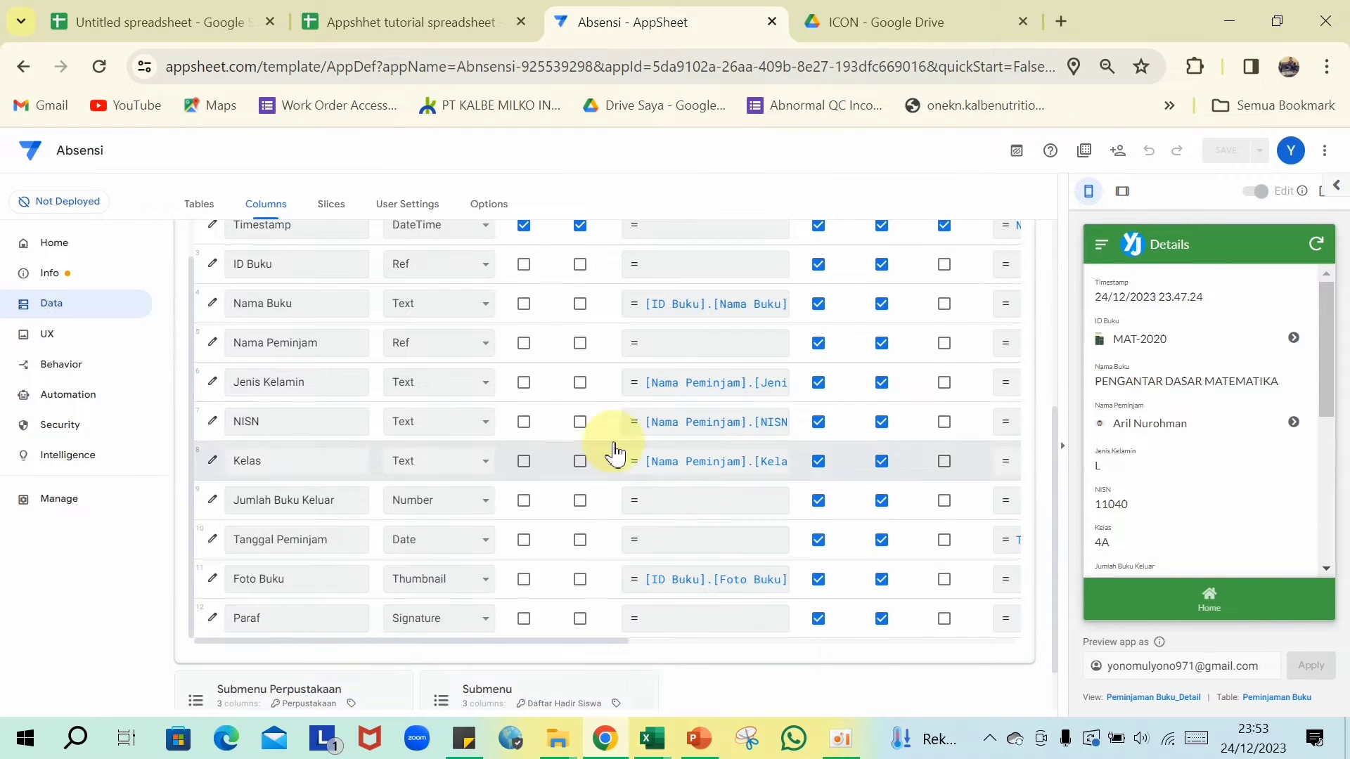
pyautogui.scroll(2, 338, 343)
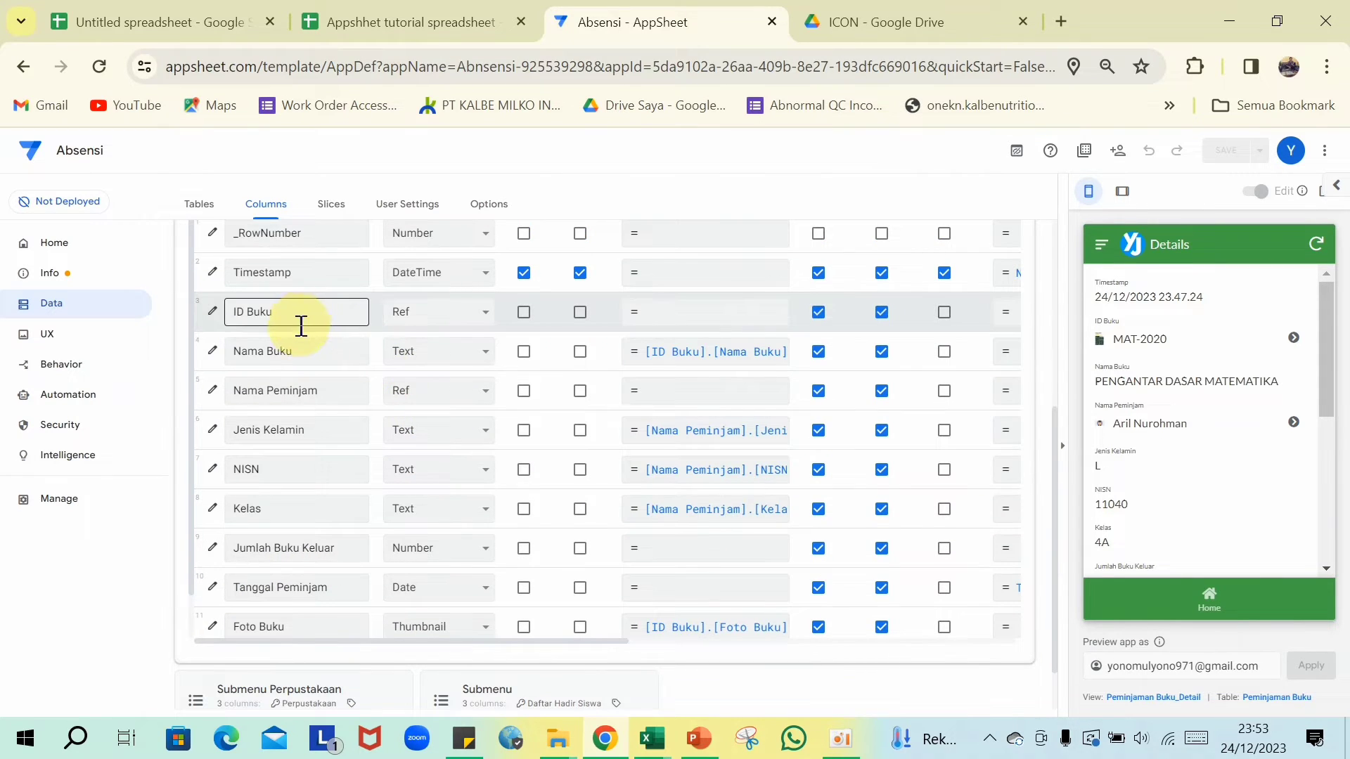
pyautogui.scroll(3, 296, 316)
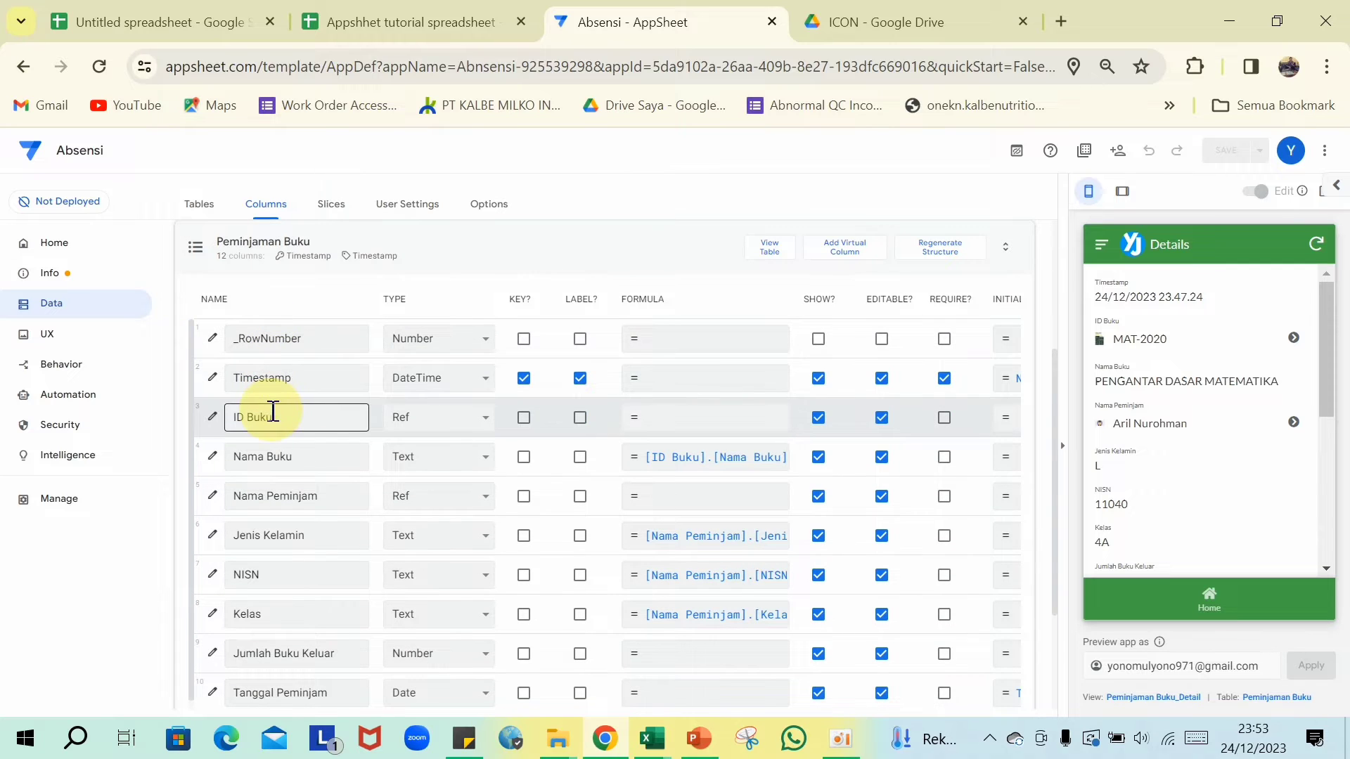
pyautogui.scroll(-5, 678, 552)
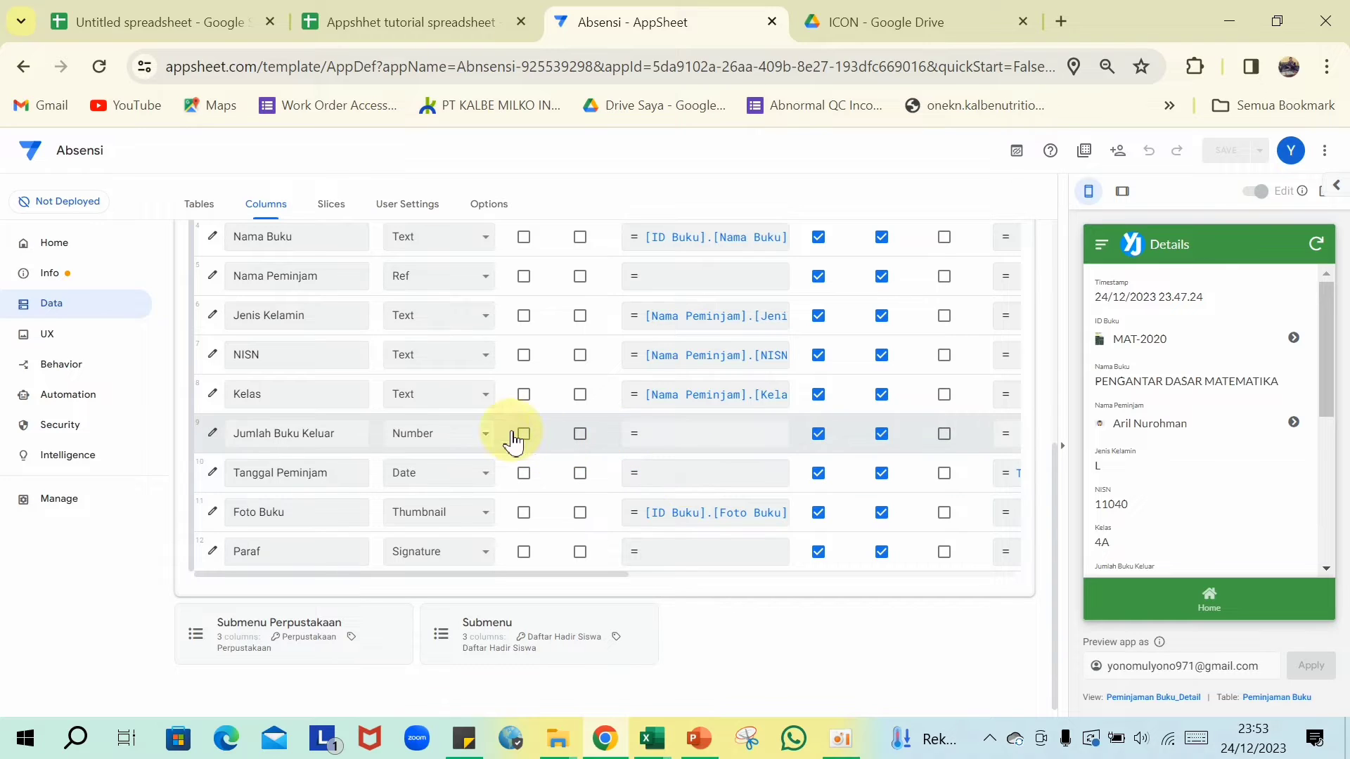
pyautogui.scroll(1, 258, 446)
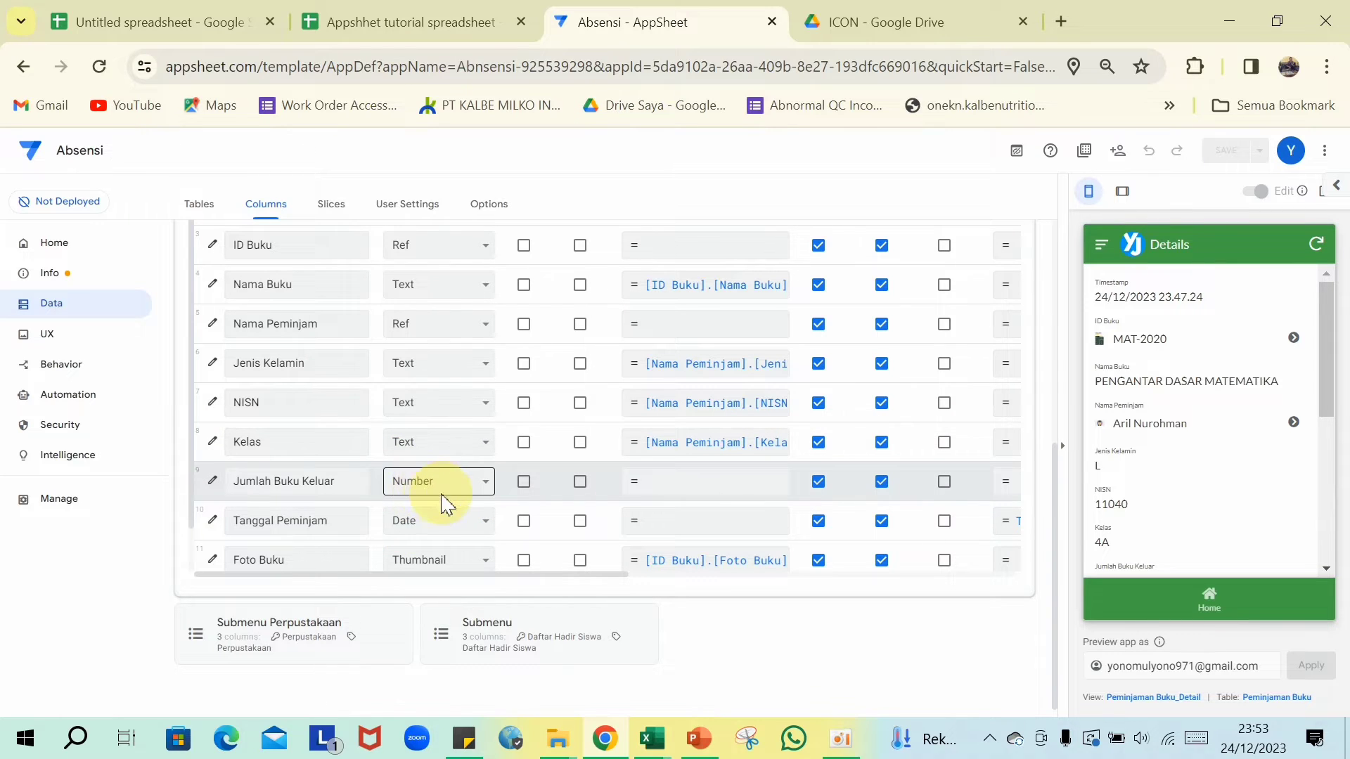
pyautogui.click(437, 13)
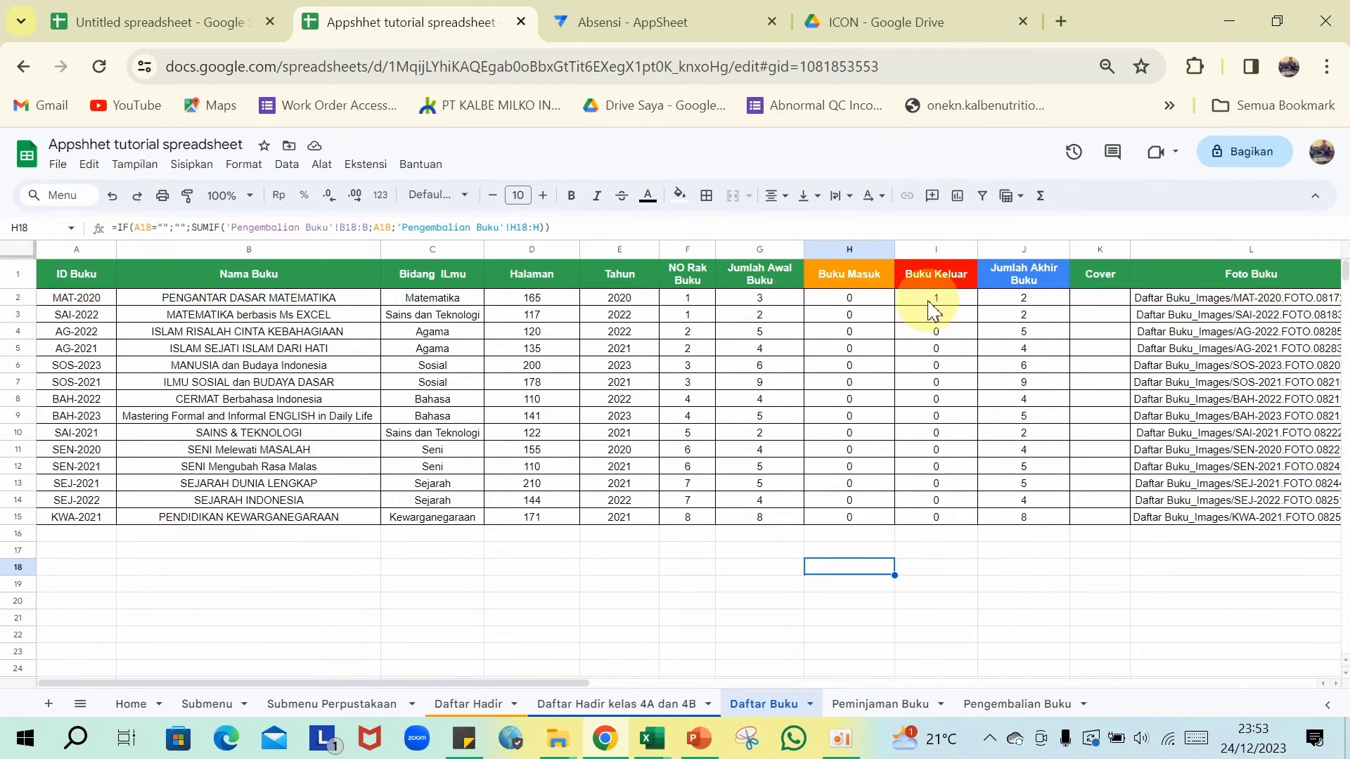
pyautogui.click(661, 10)
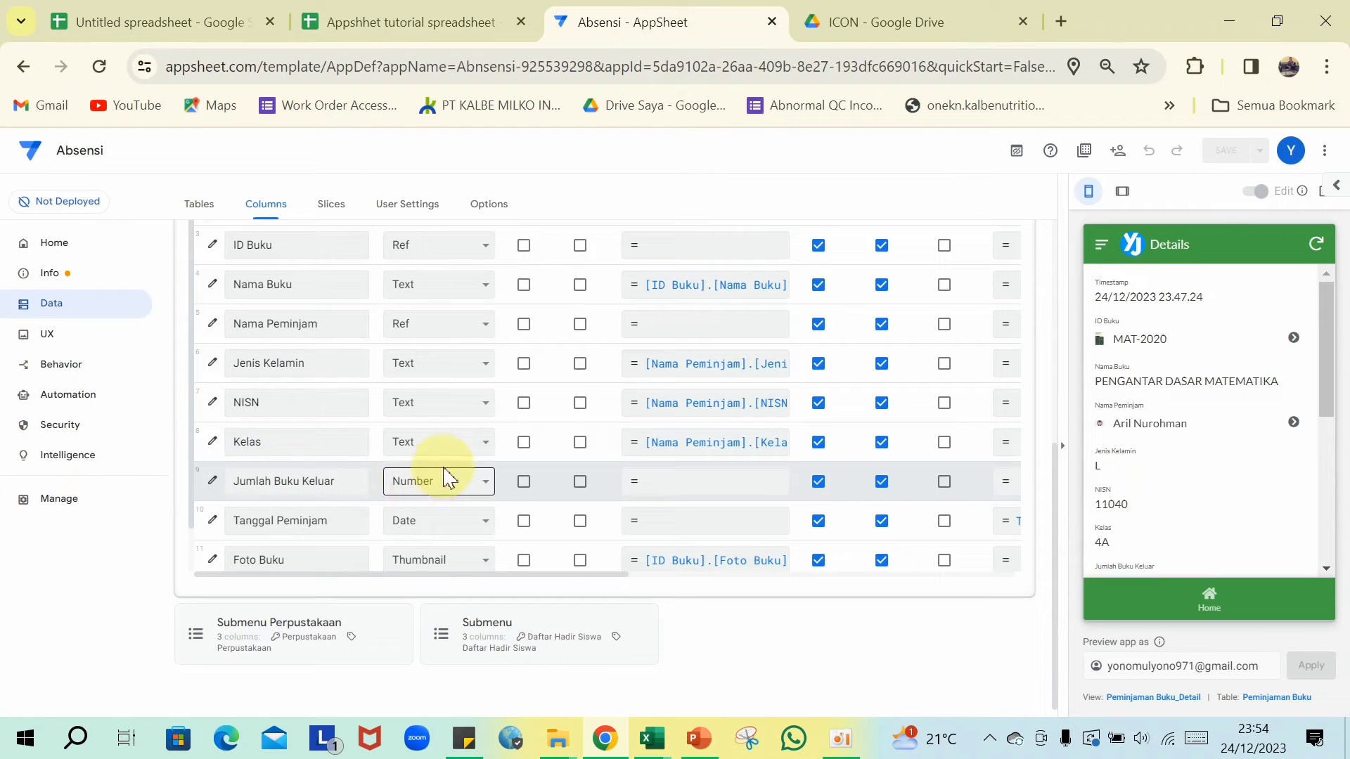
pyautogui.click(417, 22)
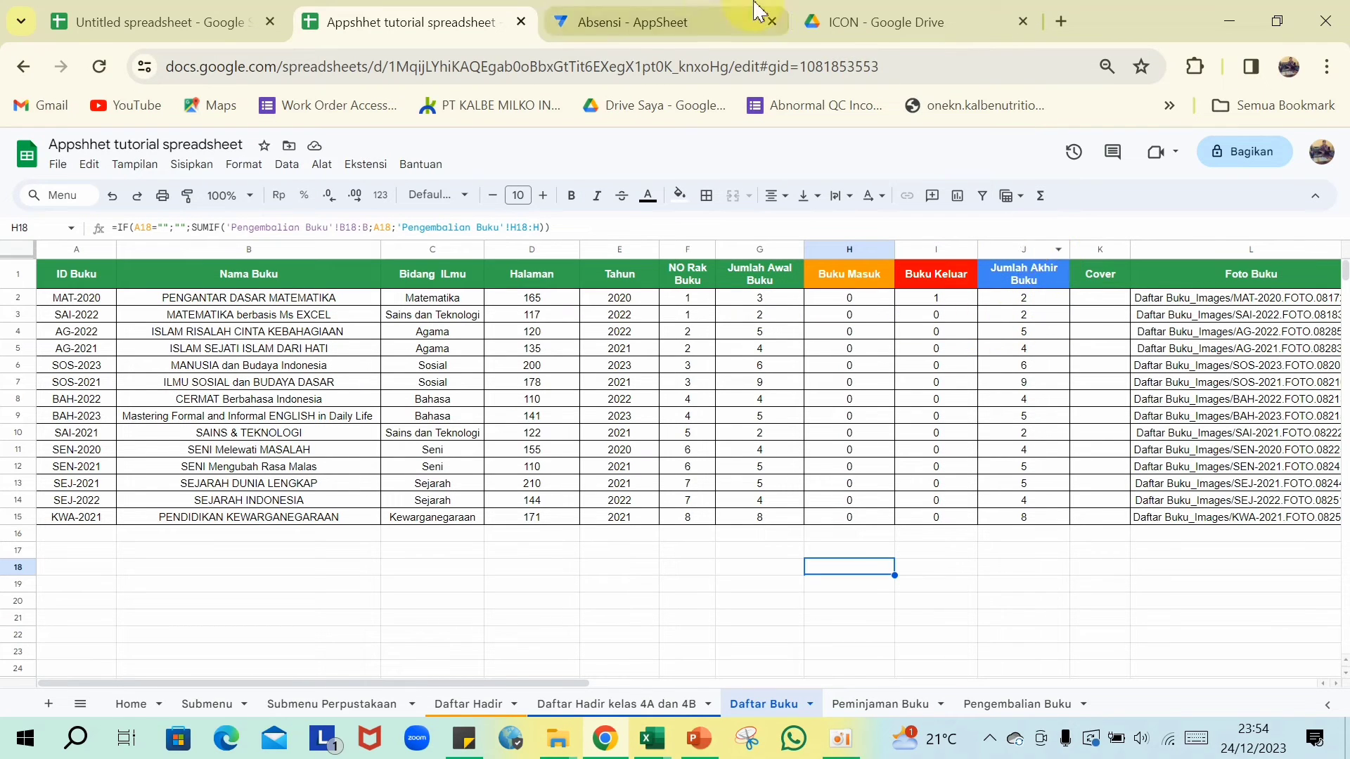
pyautogui.click(676, 19)
pyautogui.scroll(5, 759, 393)
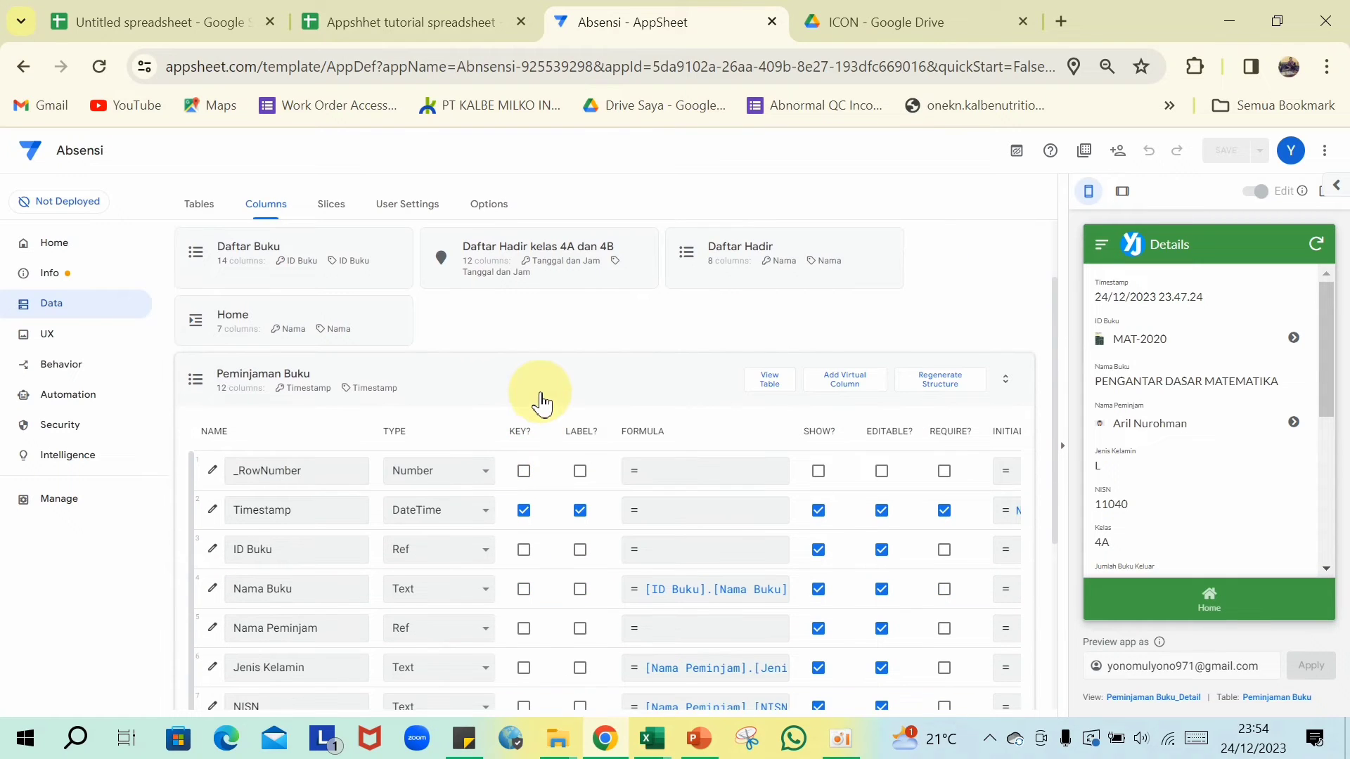
# - Open the Peminjaman Buku_Detail view settings from UX
pyautogui.click(541, 403)
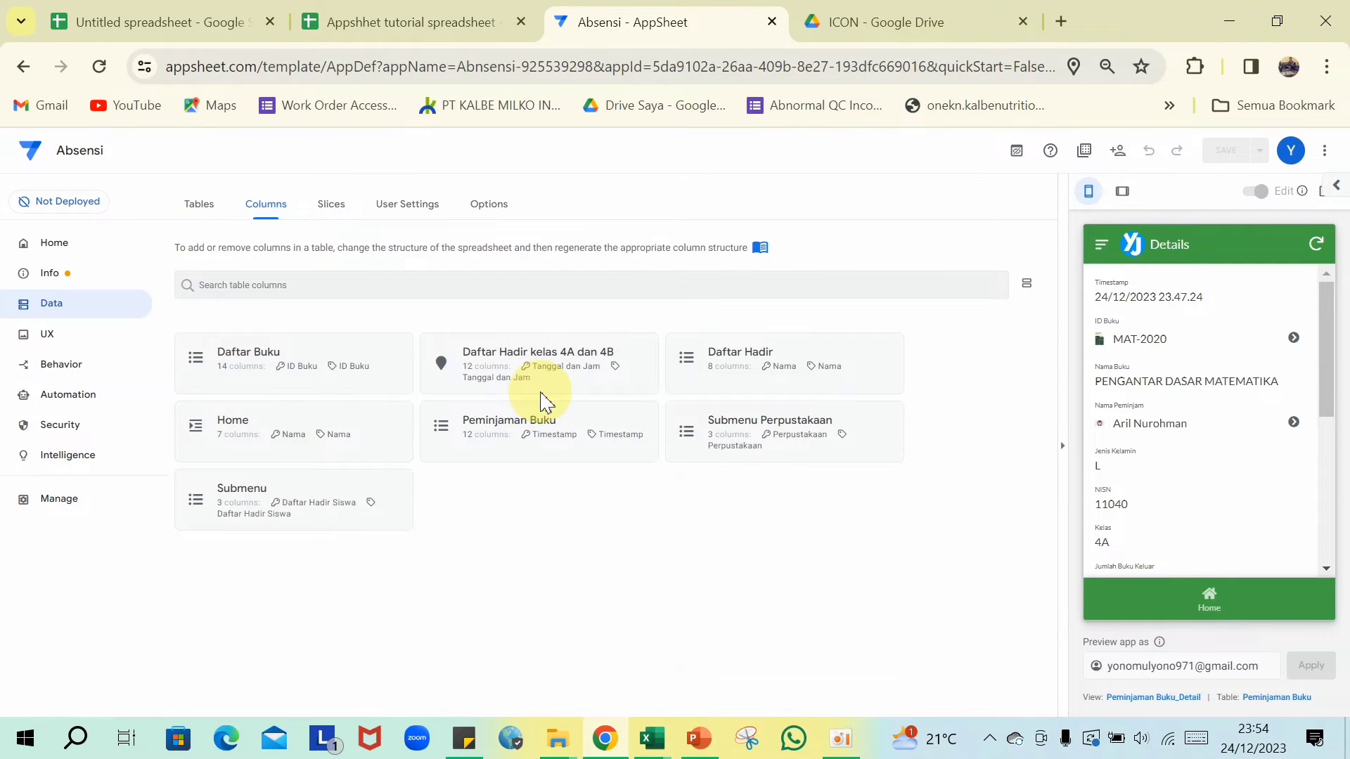
pyautogui.click(61, 336)
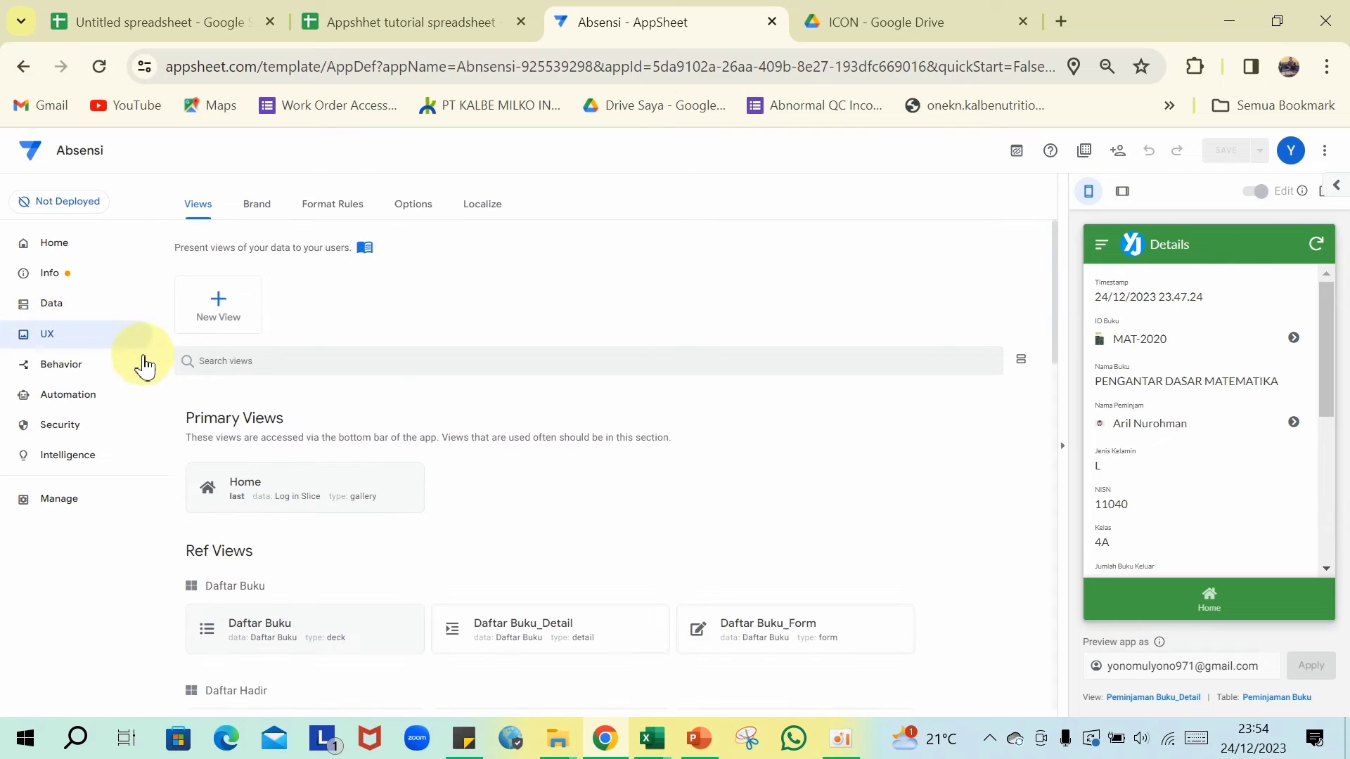
pyautogui.scroll(-15, 603, 437)
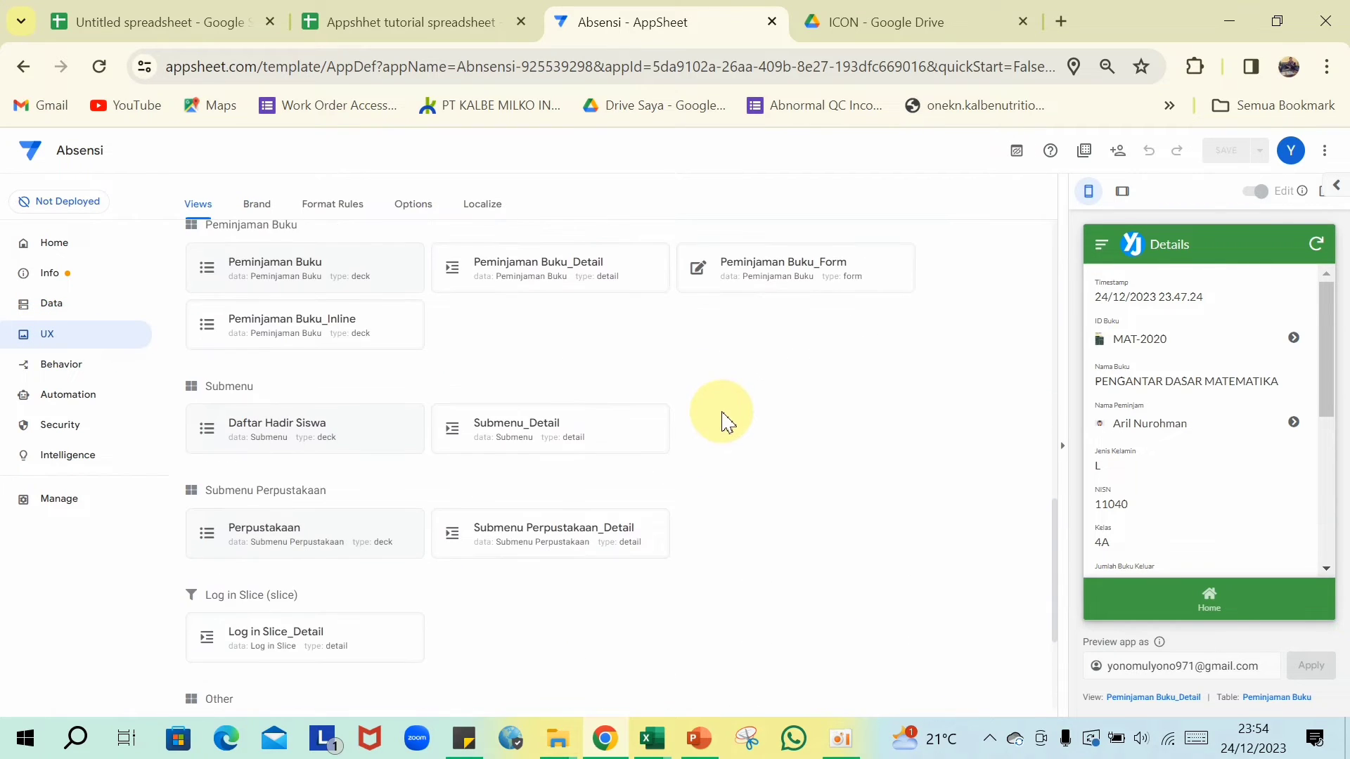
pyautogui.scroll(3, 724, 422)
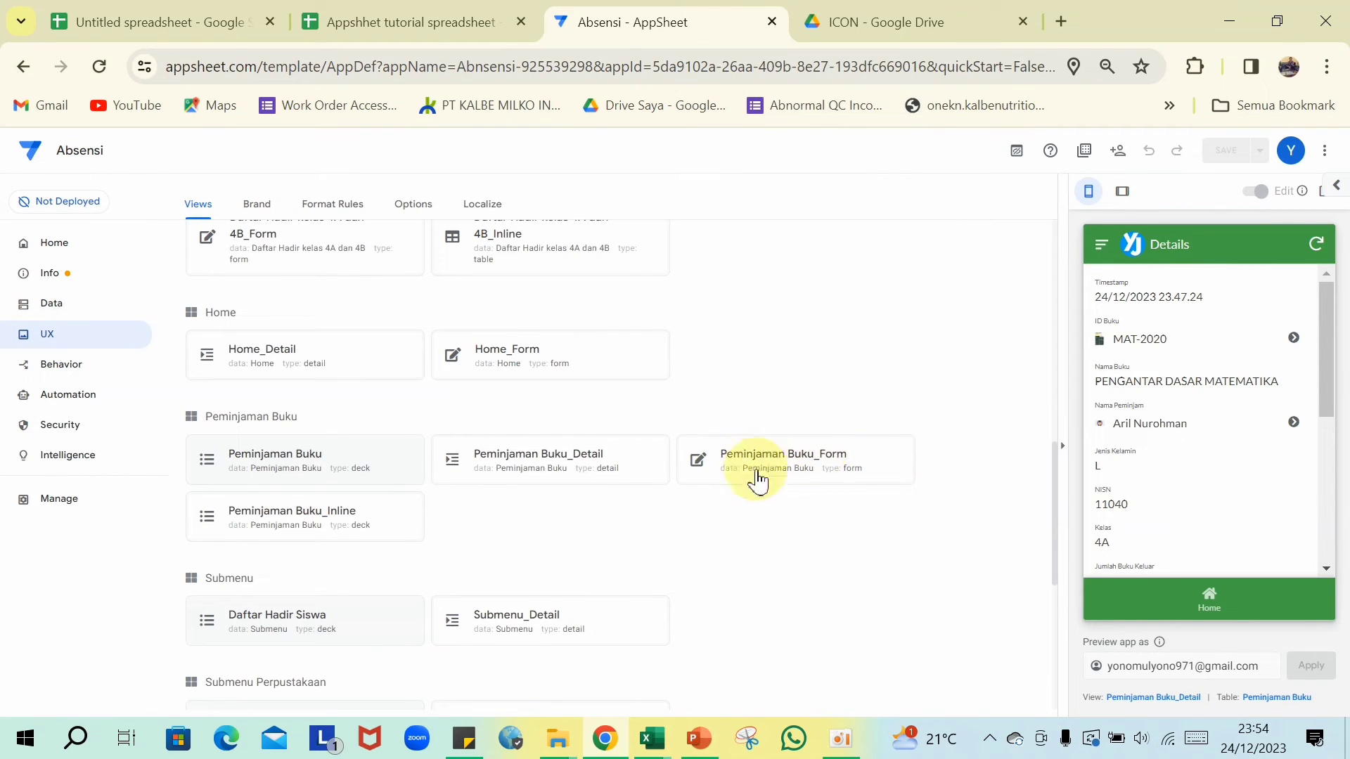
pyautogui.click(535, 464)
# - Use Foto Buku as main image with Side-by-side display and Fit image style
pyautogui.click(554, 309)
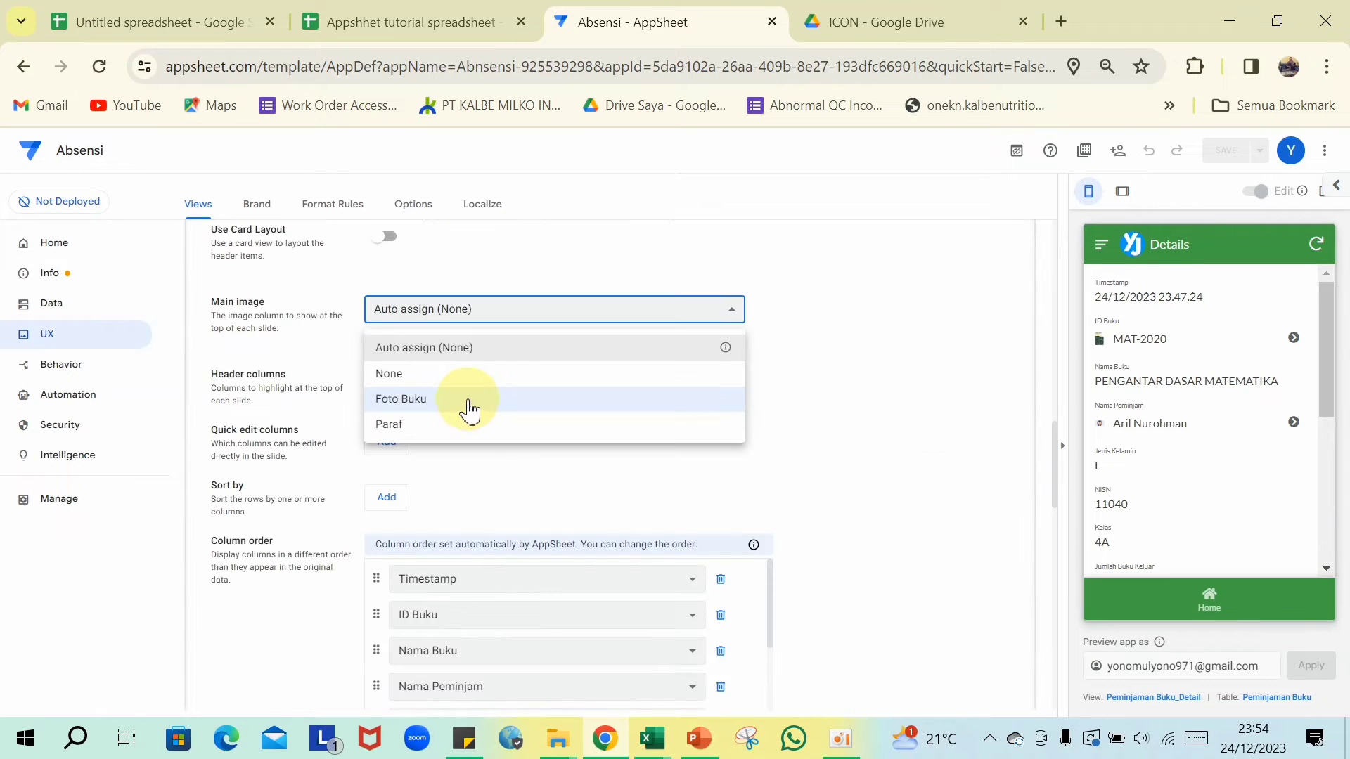
pyautogui.click(469, 408)
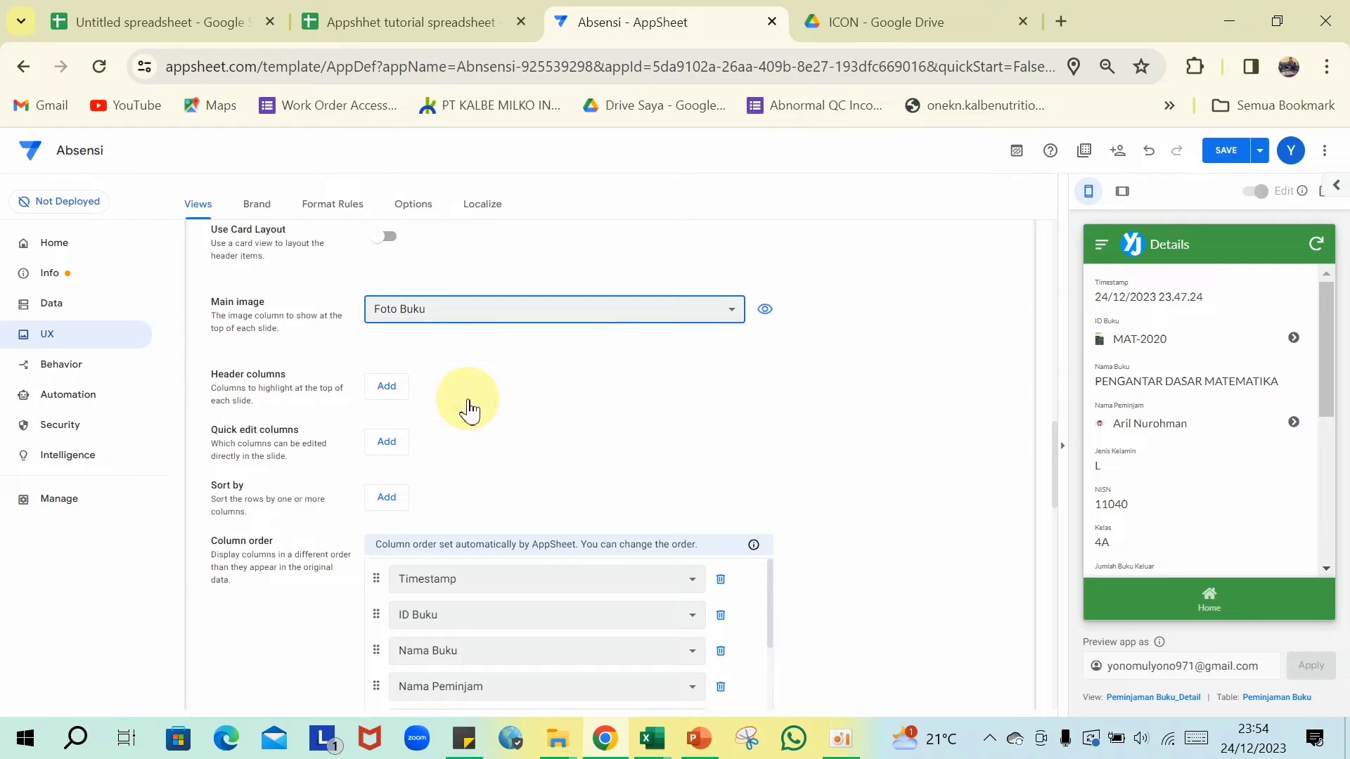
pyautogui.scroll(-7, 693, 392)
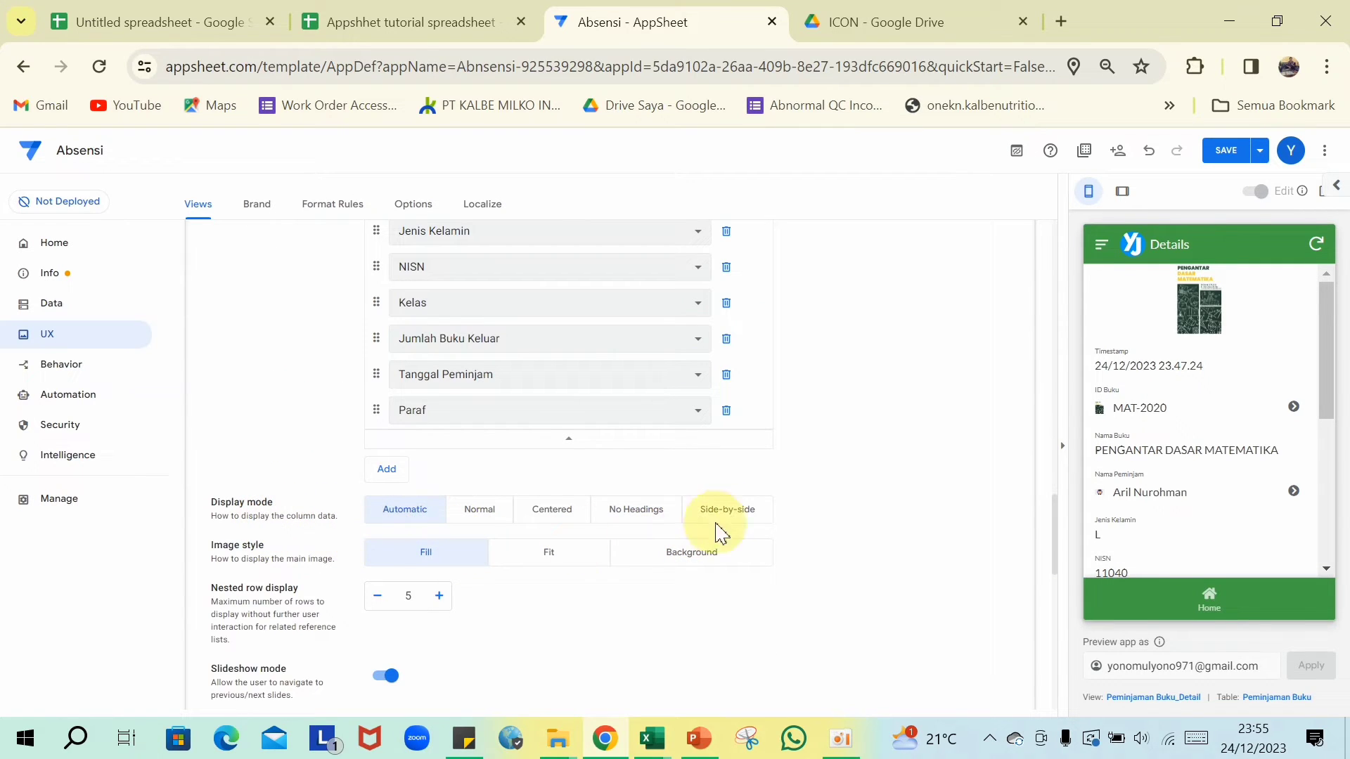
pyautogui.click(749, 521)
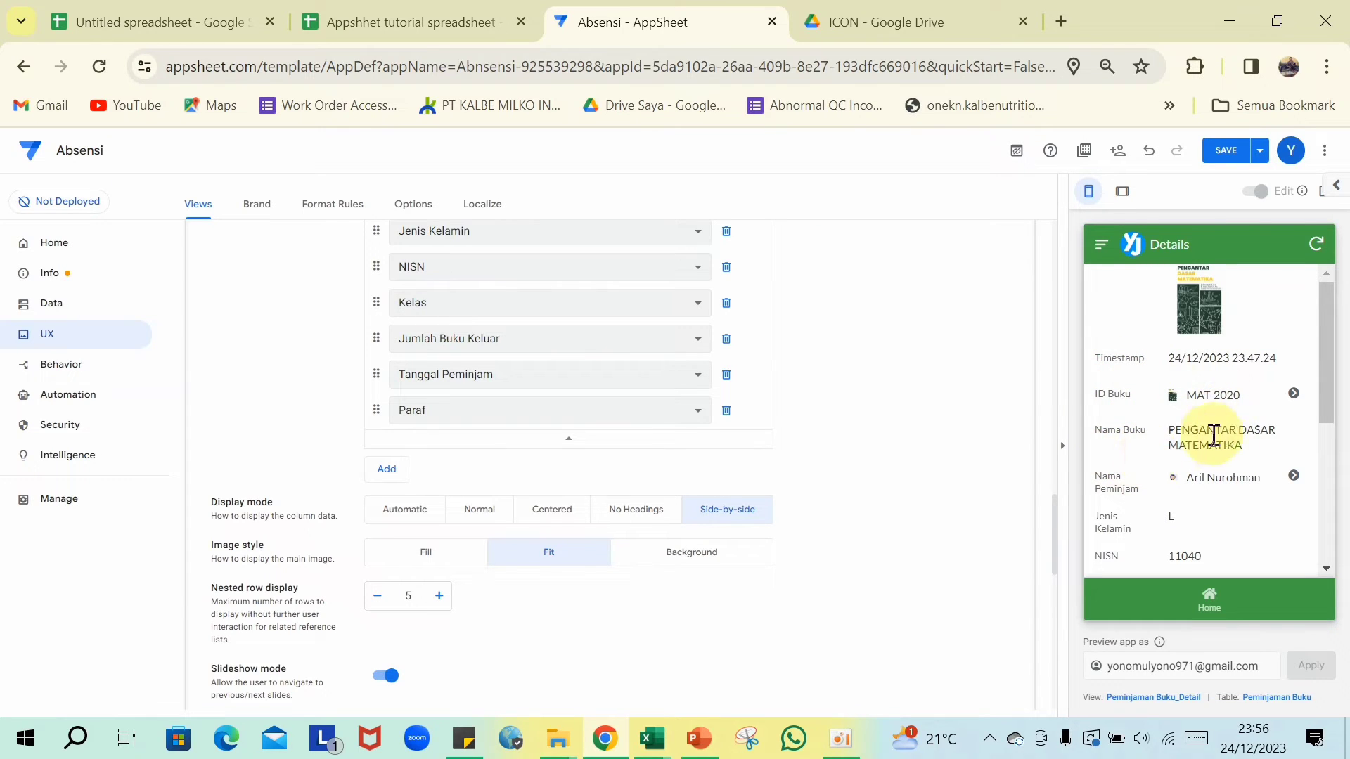
pyautogui.scroll(-3, 1153, 464)
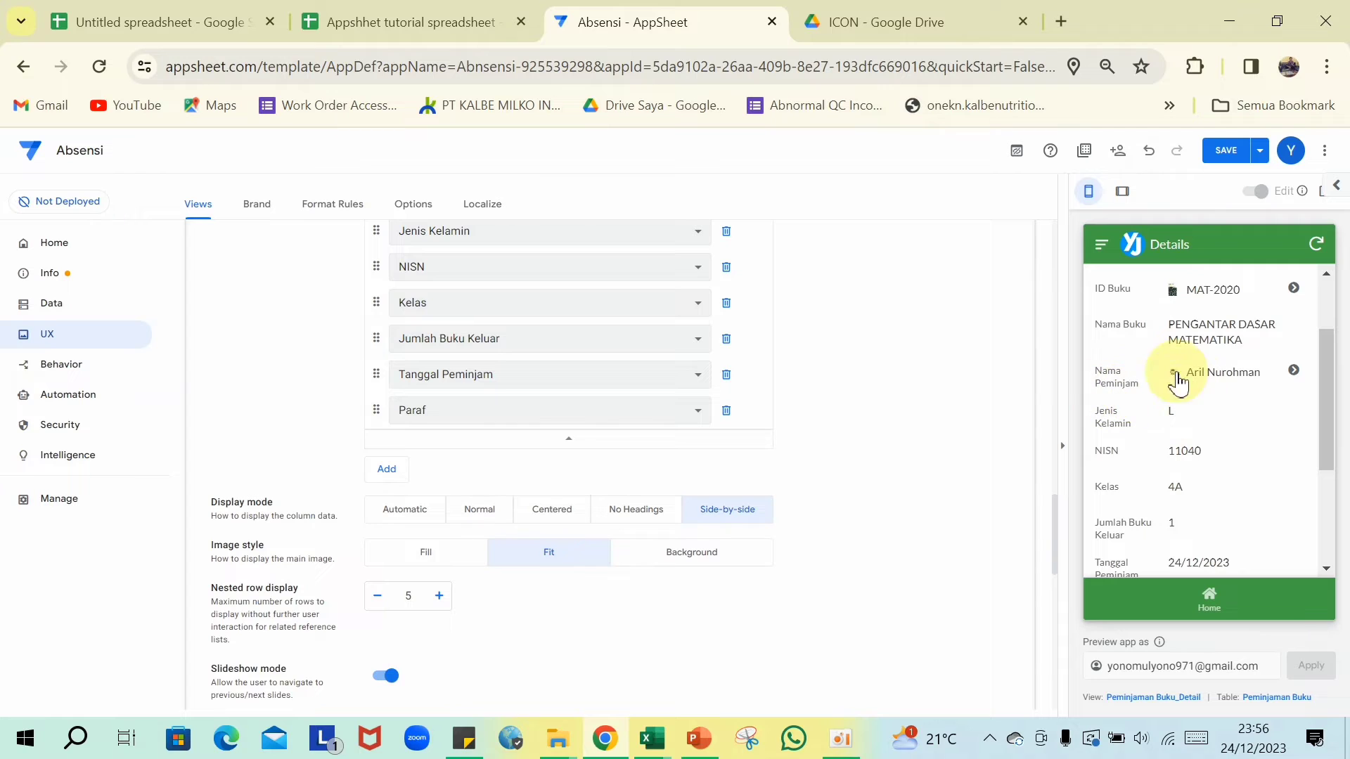
pyautogui.scroll(-3, 1117, 478)
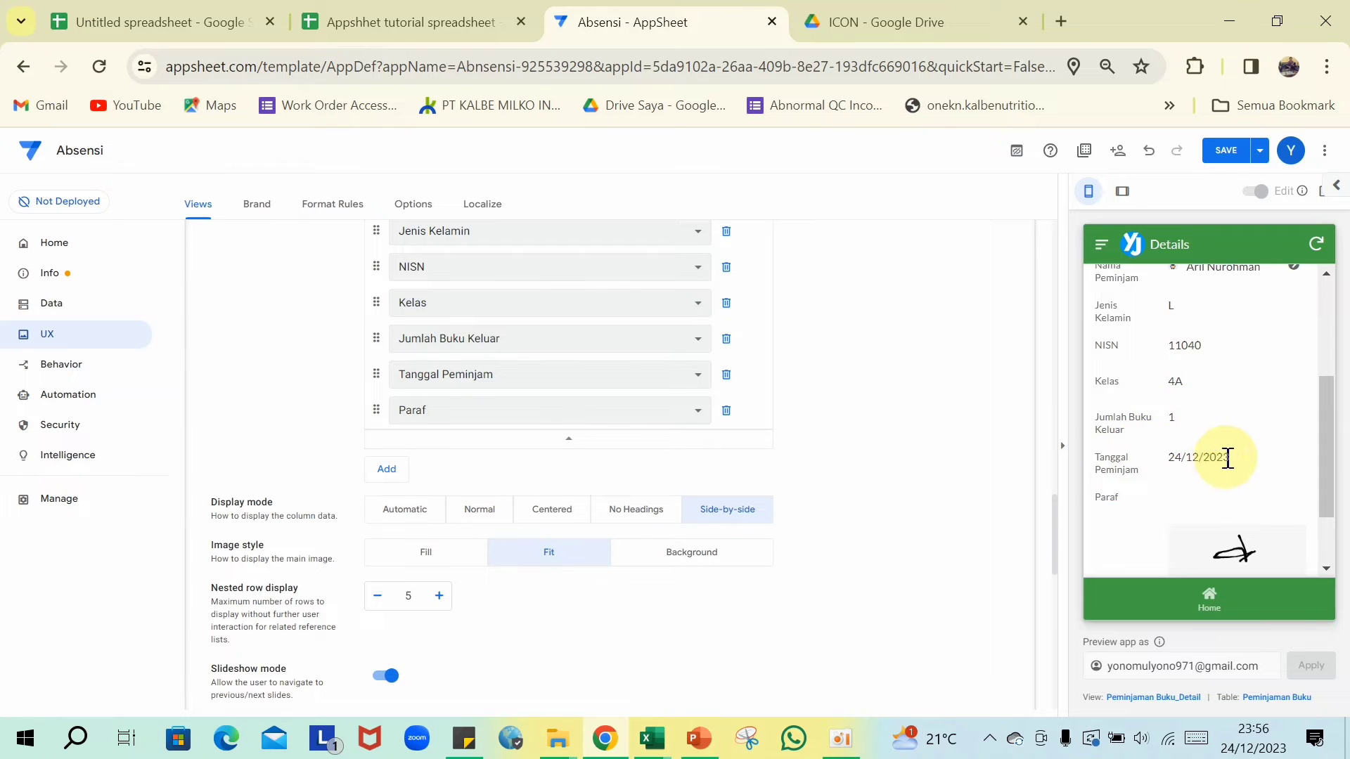
pyautogui.scroll(-3, 1227, 466)
pyautogui.scroll(5, 1201, 469)
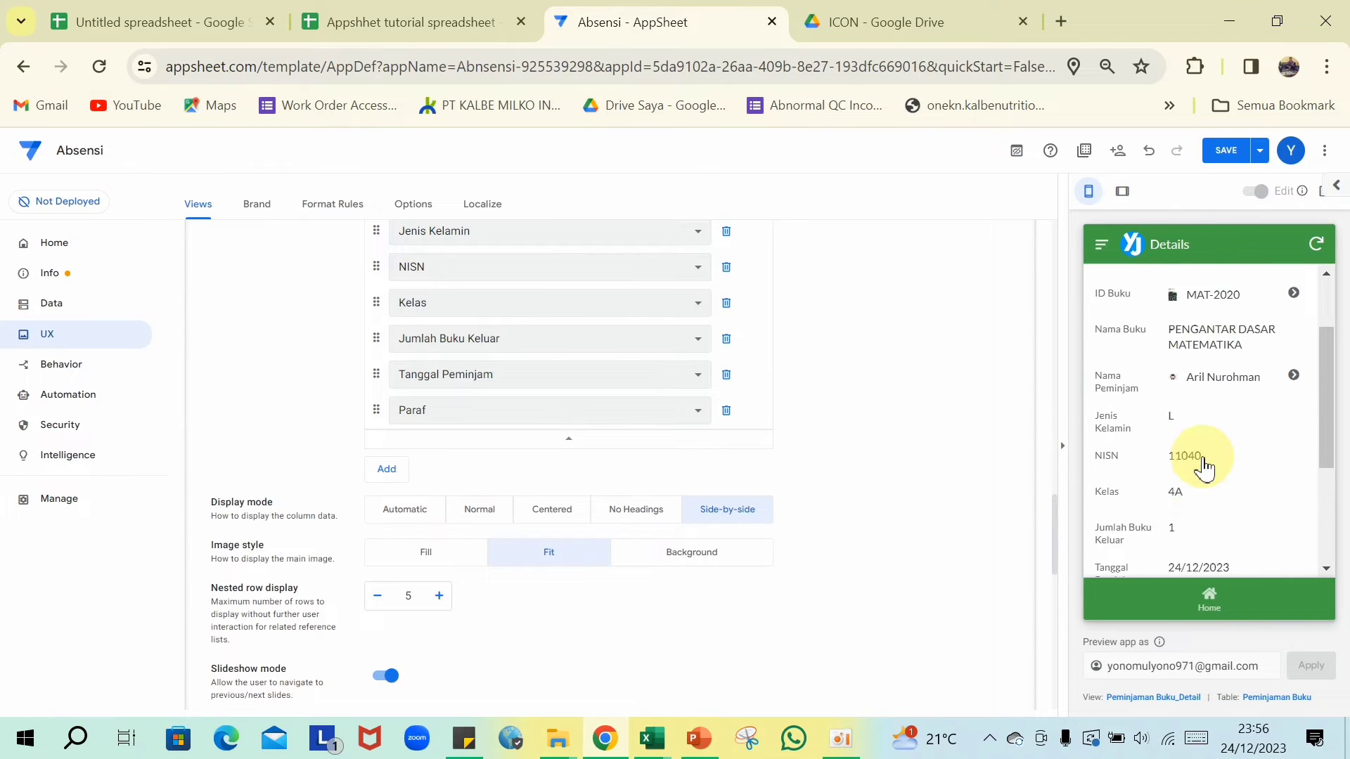
pyautogui.scroll(-1, 746, 526)
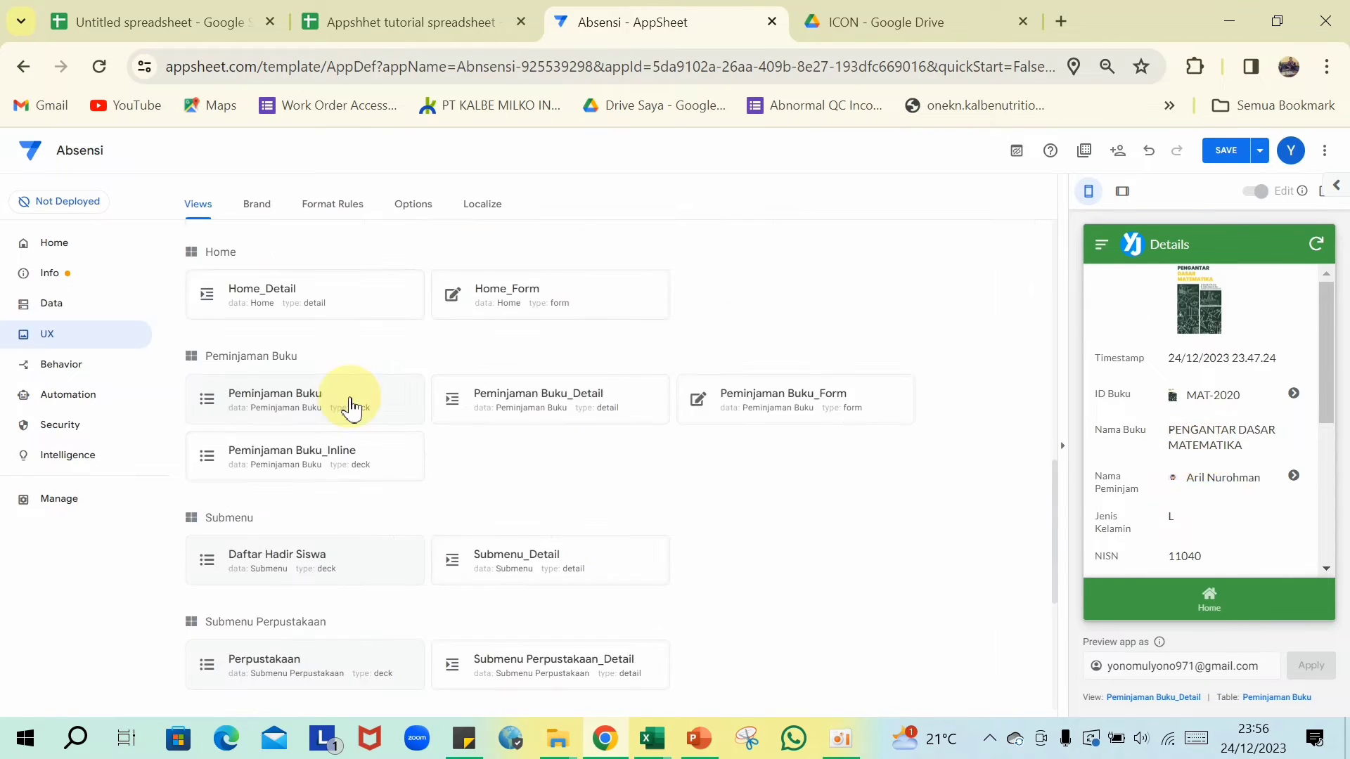
# - Summarise each group in the Peminjaman Buku deck view with a COUNT aggregate
pyautogui.click(306, 408)
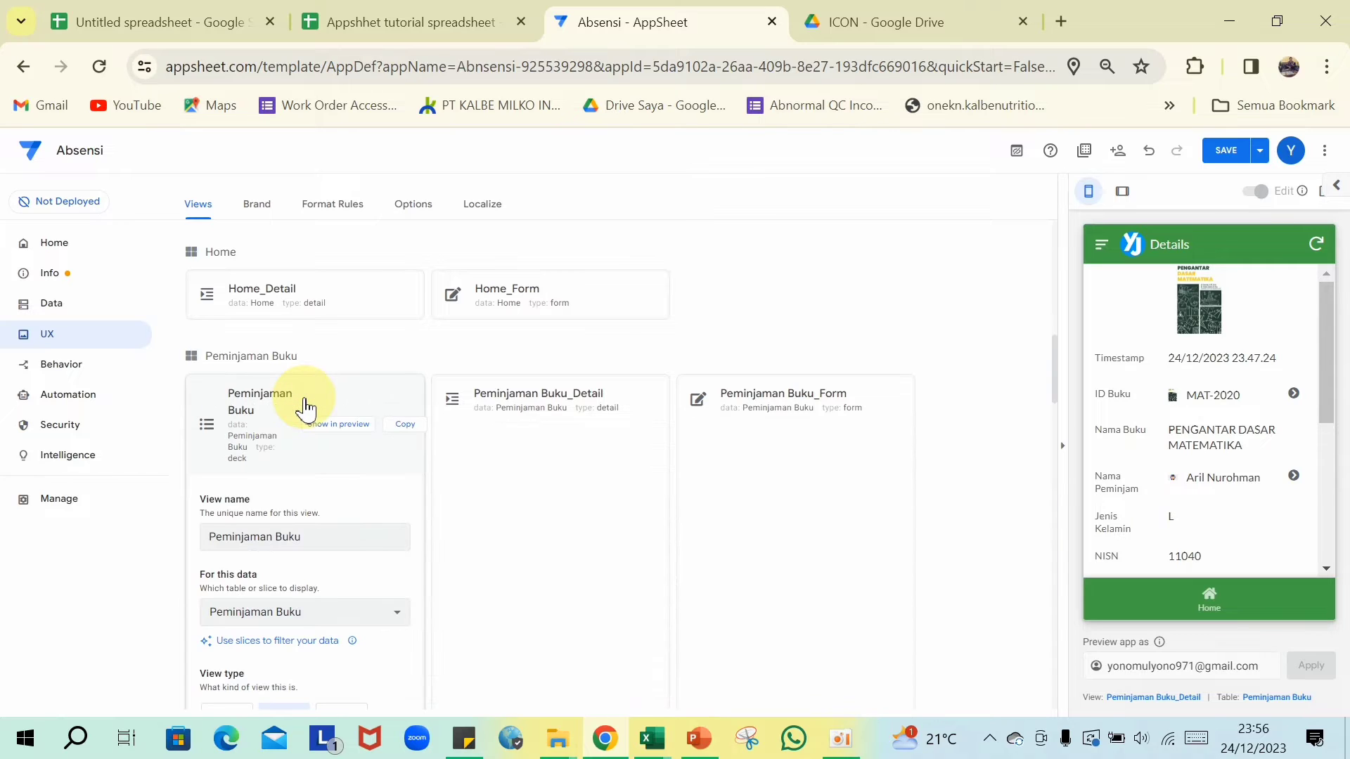
pyautogui.scroll(-7, 302, 408)
pyautogui.click(405, 430)
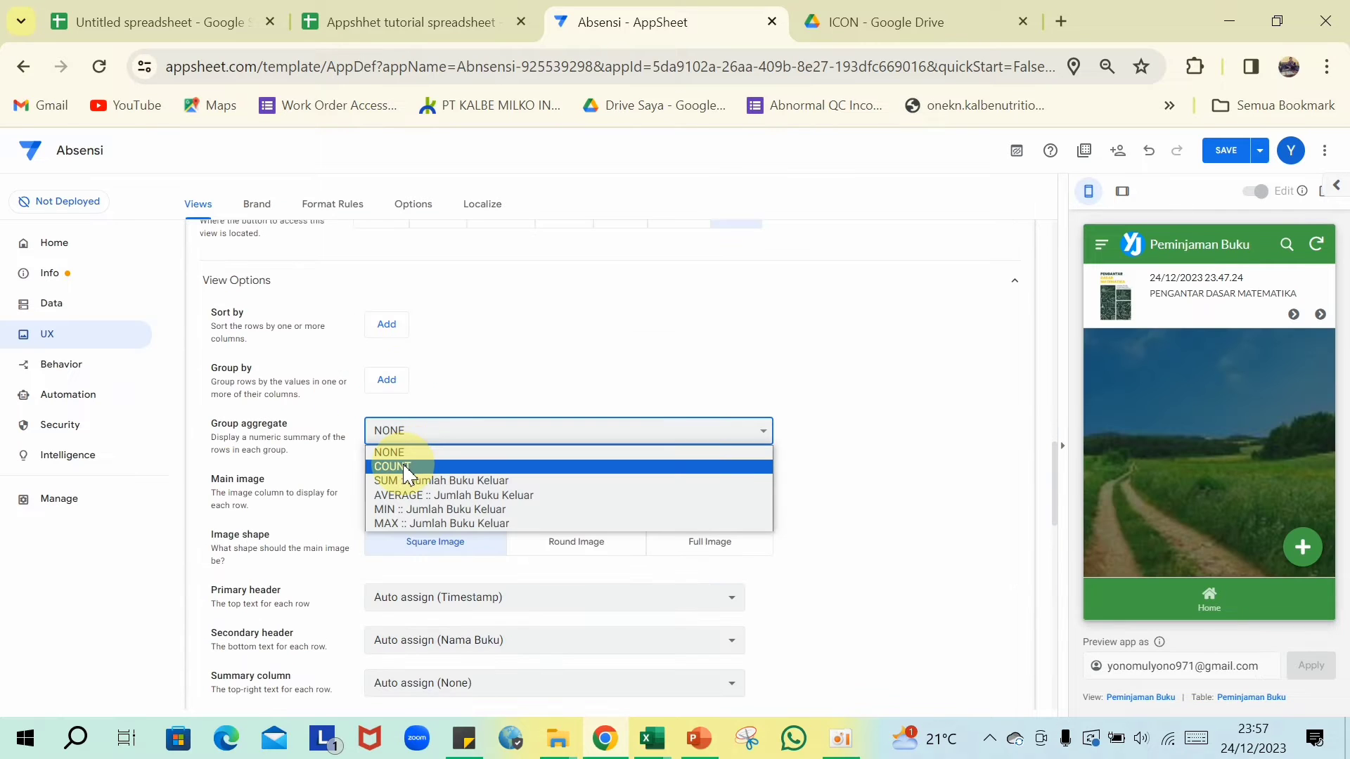
pyautogui.click(407, 467)
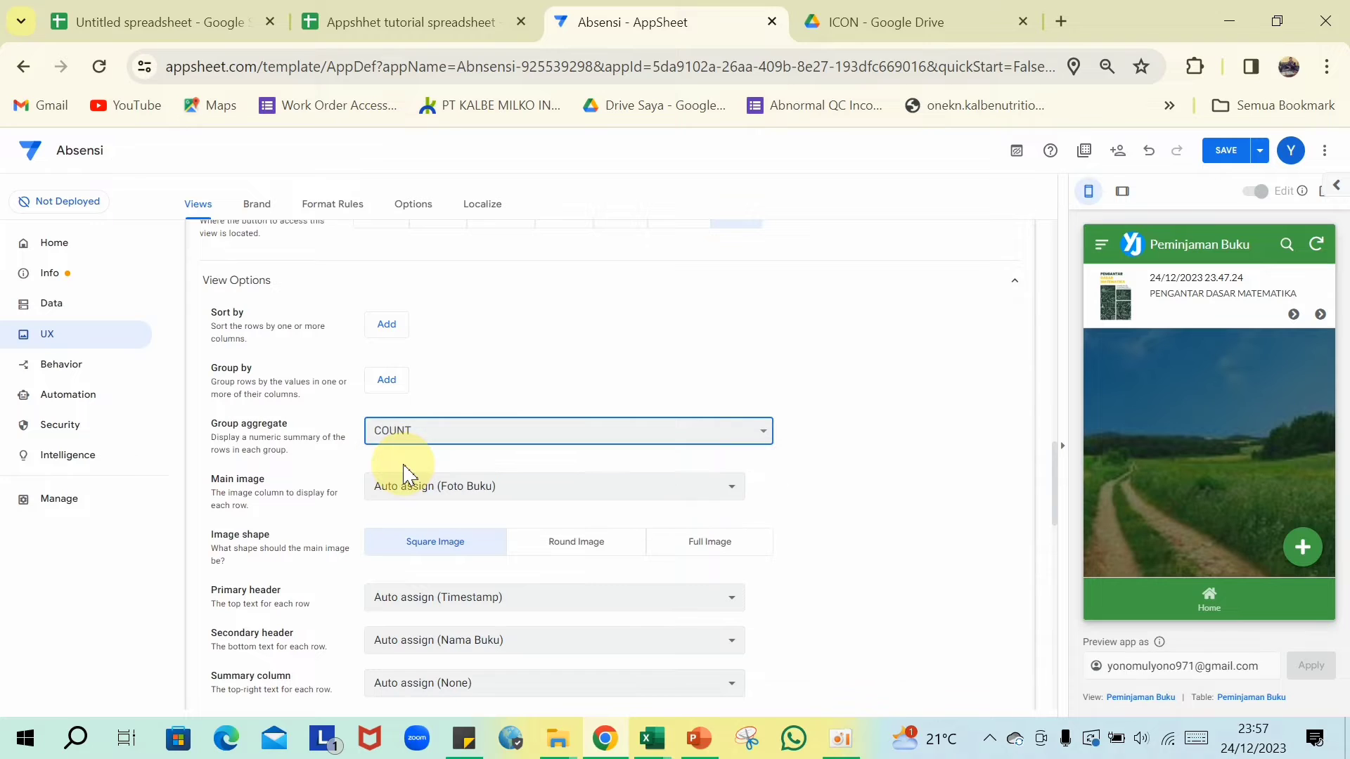
pyautogui.scroll(2, 485, 458)
# - Group the borrowing list by Nama Buku in descending order, adding a second grouping level
pyautogui.click(387, 485)
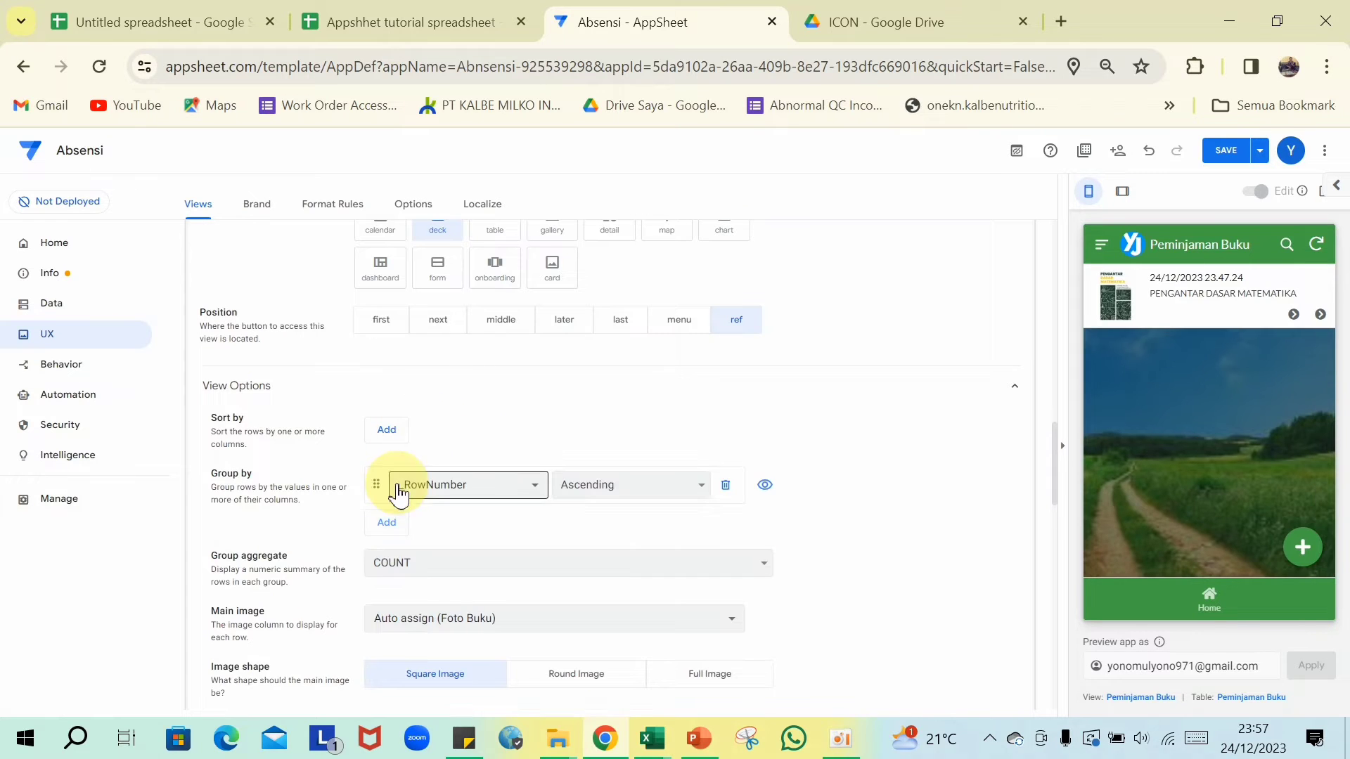
pyautogui.click(534, 490)
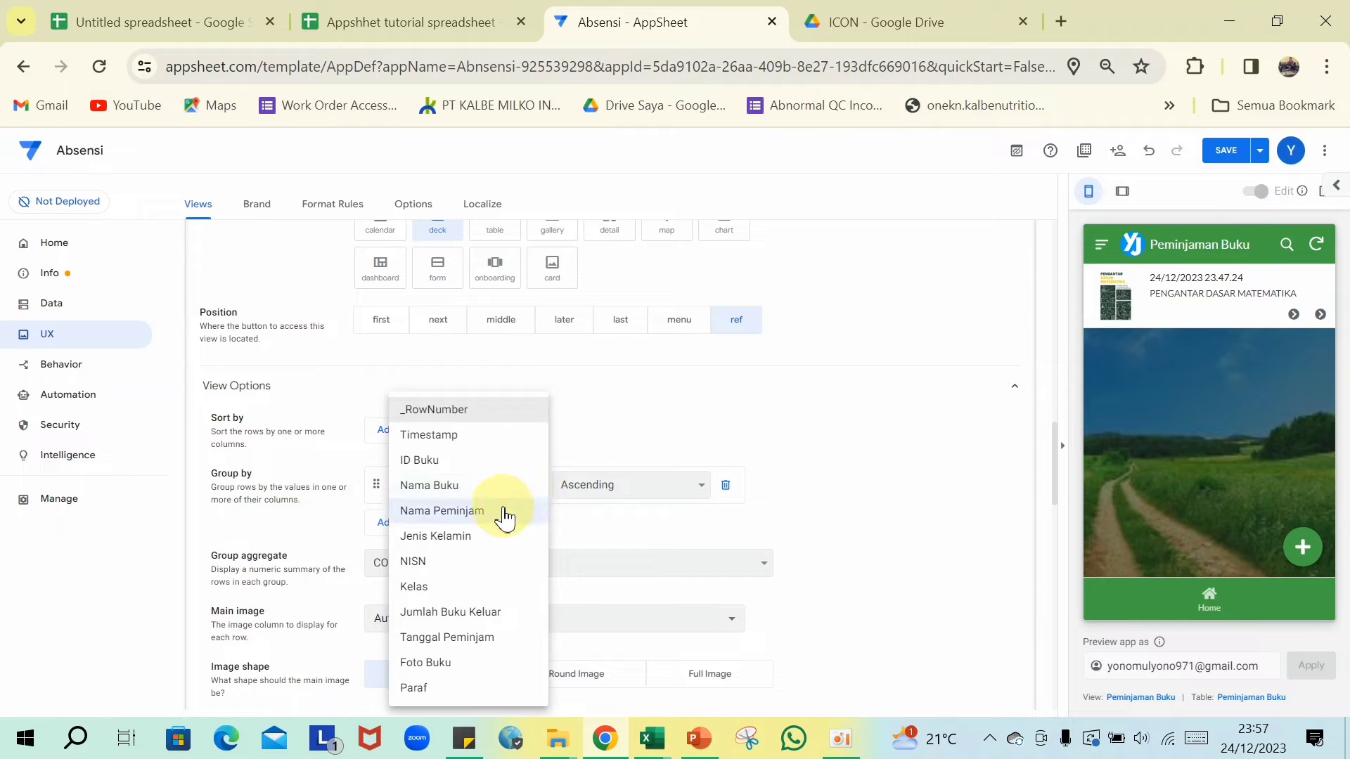
pyautogui.click(453, 485)
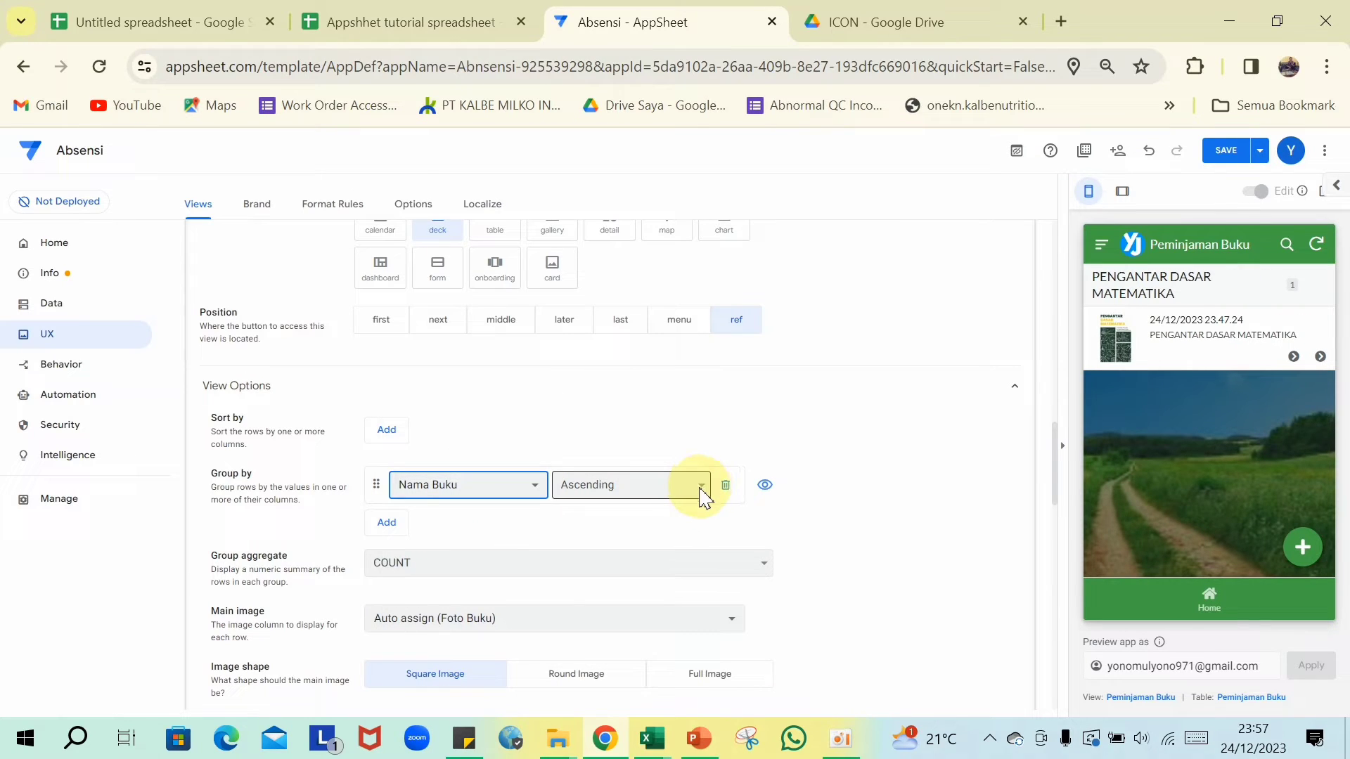
pyautogui.click(702, 495)
pyautogui.click(674, 520)
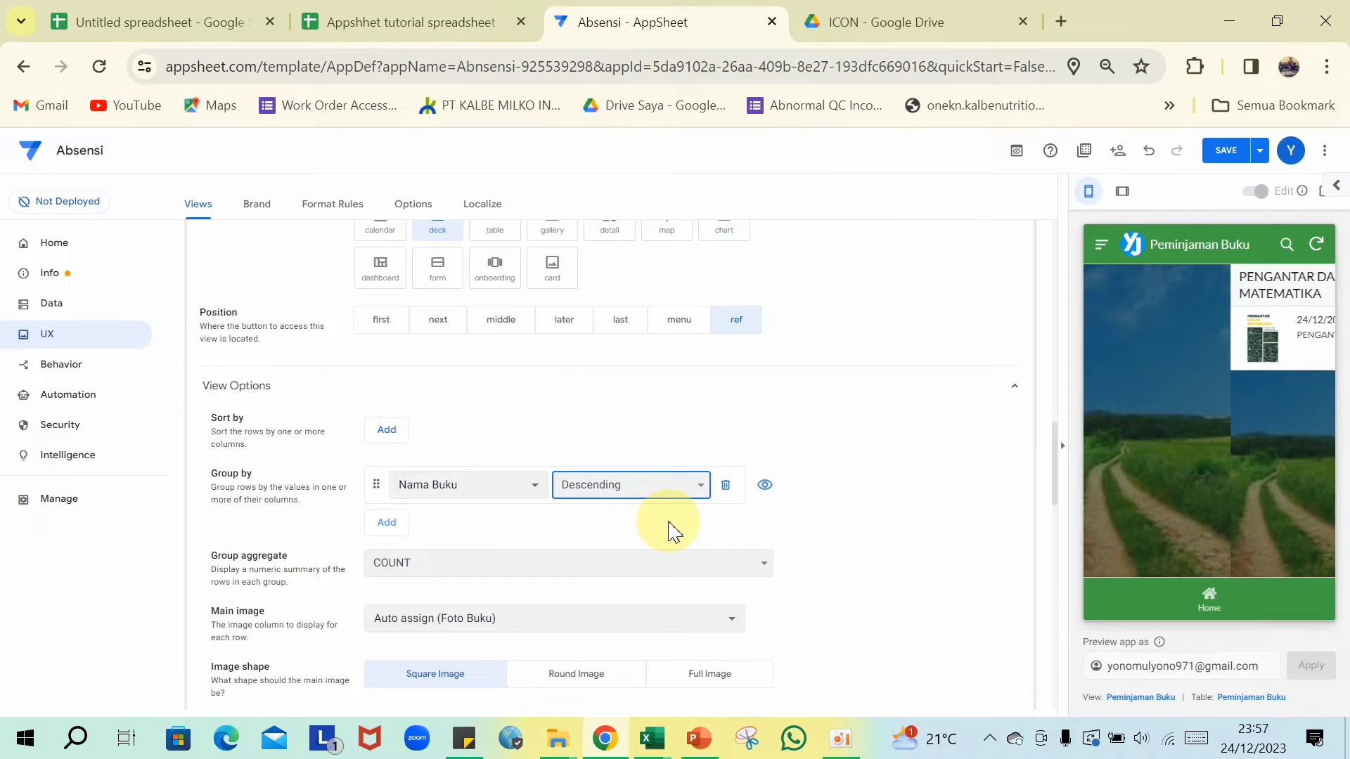
pyautogui.click(390, 526)
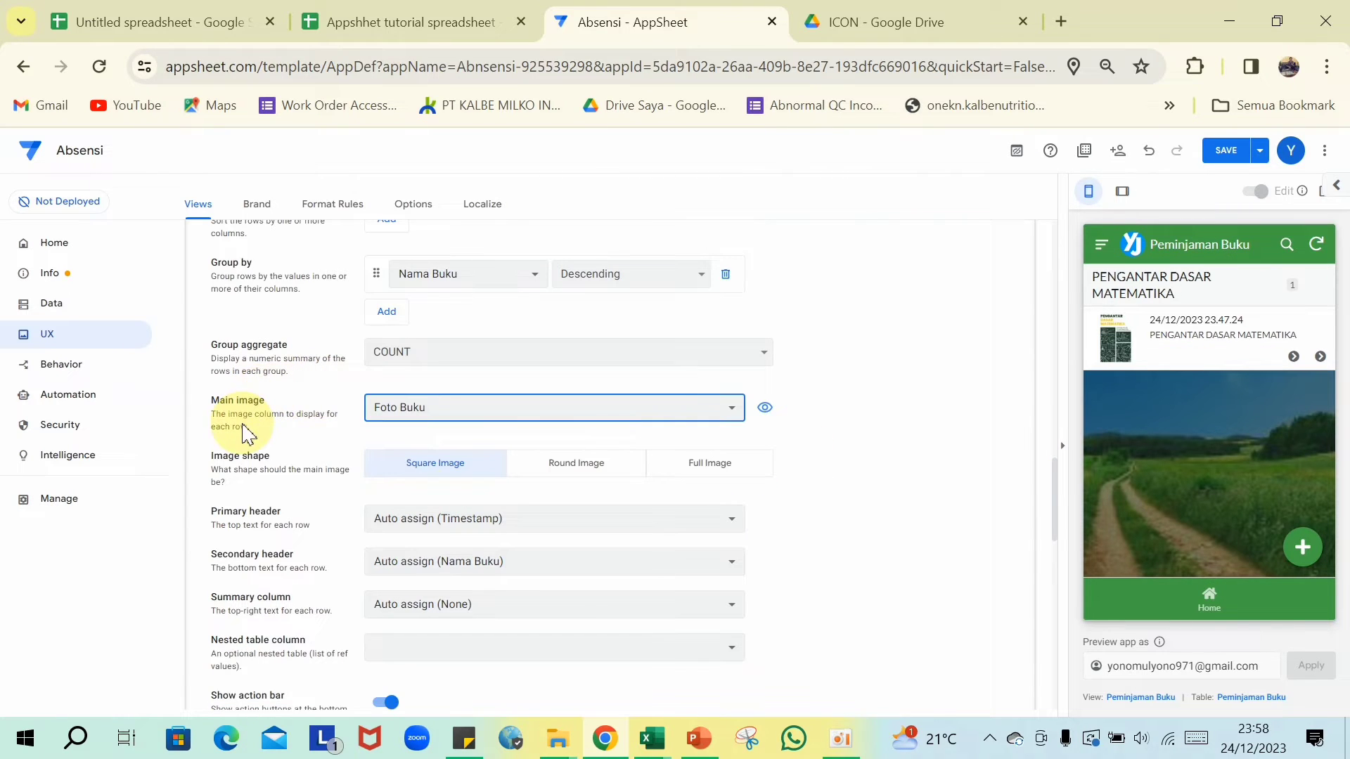
pyautogui.scroll(3, 581, 431)
pyautogui.scroll(-3, 567, 476)
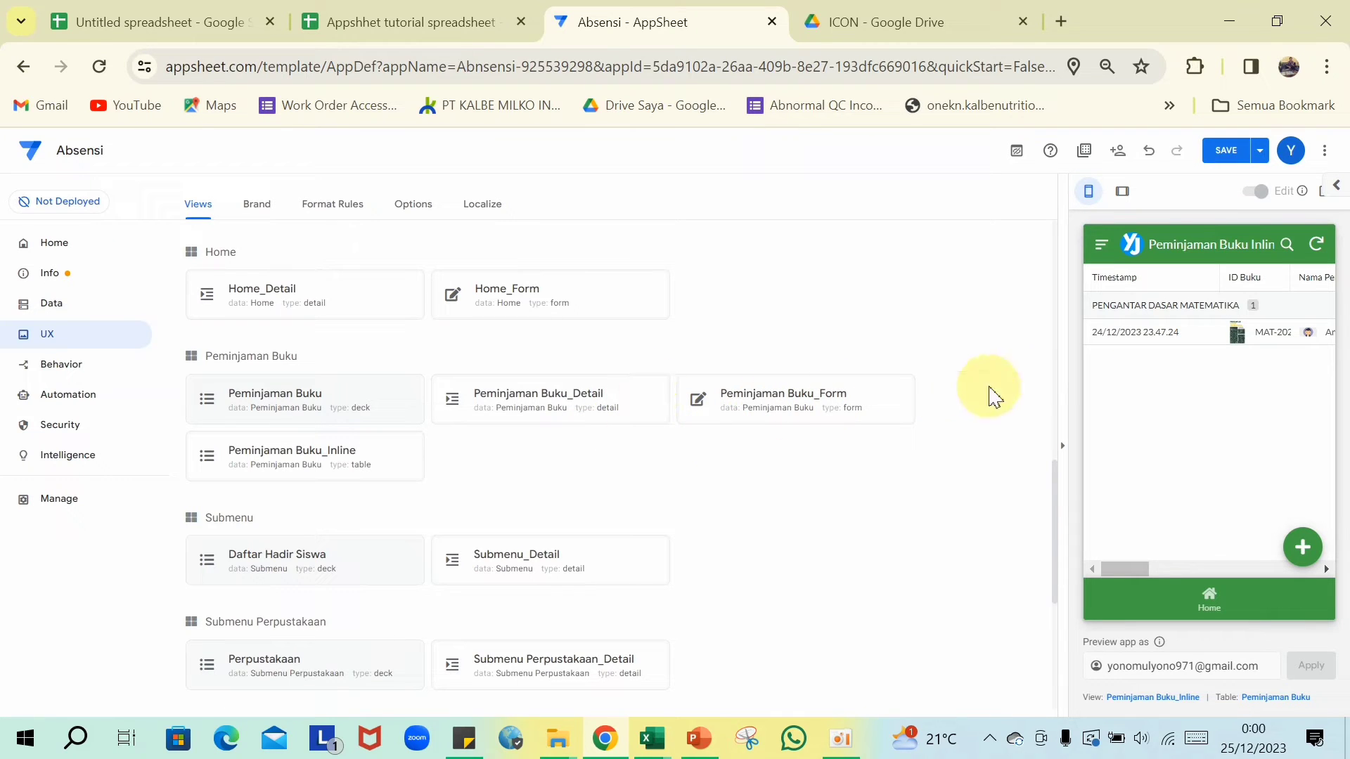
# - Save the view changes, check the Daftar Buku preview, and switch to the Data tables
pyautogui.click(1227, 152)
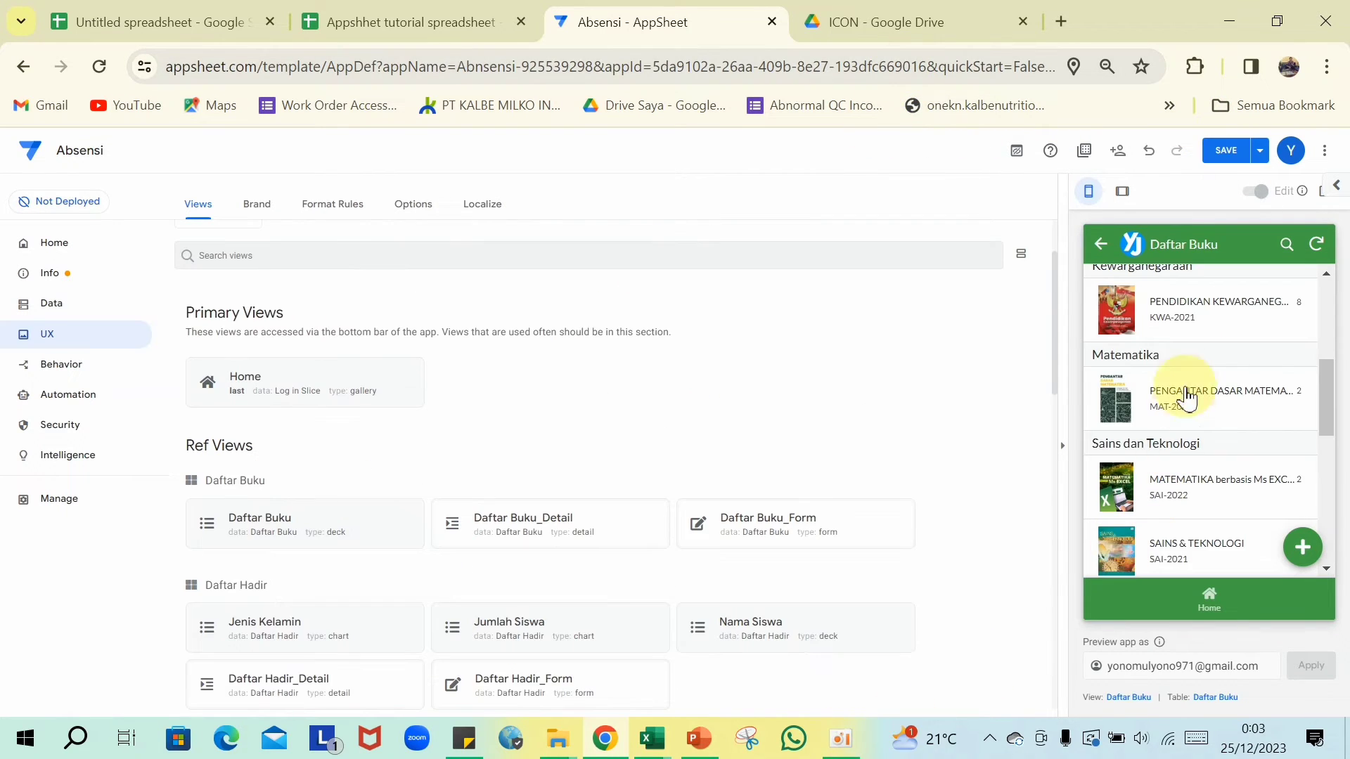
pyautogui.scroll(2, 1193, 380)
pyautogui.scroll(3, 1193, 379)
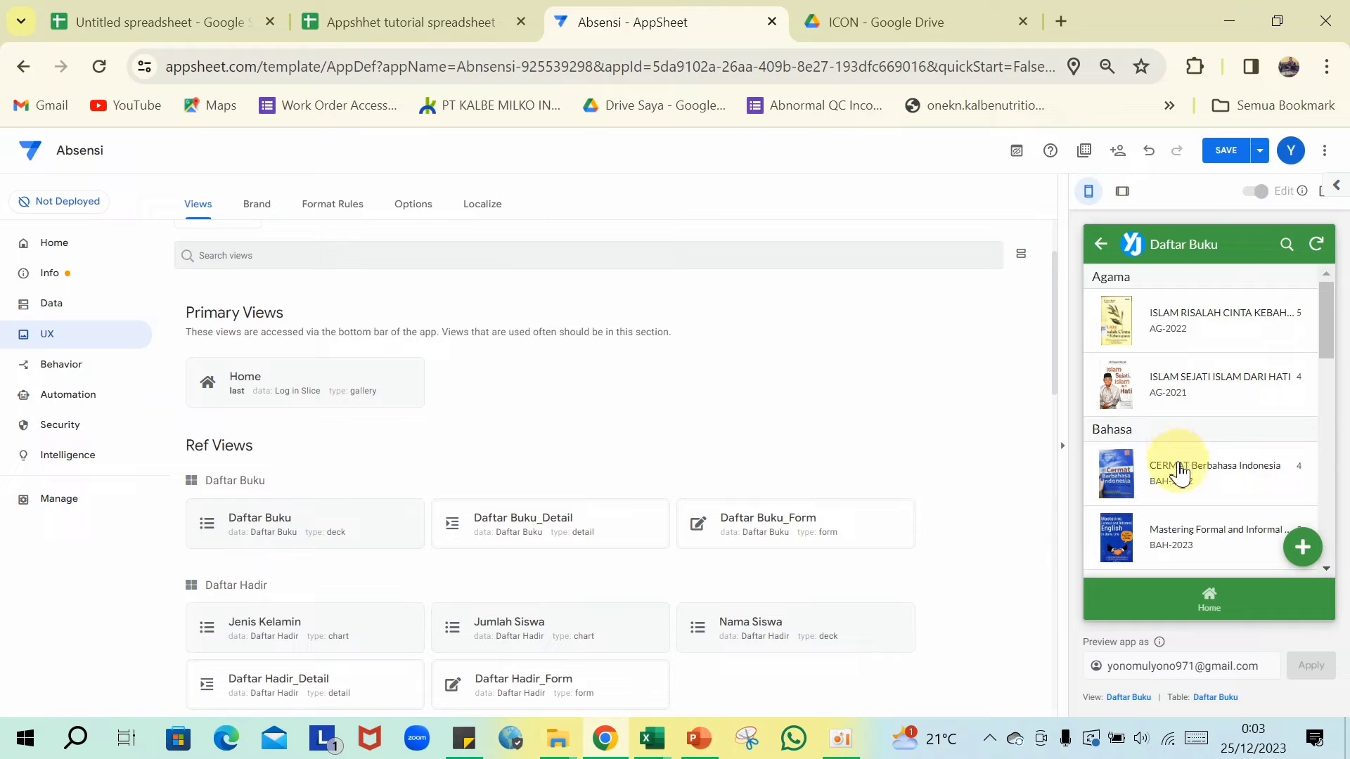
pyautogui.scroll(-6, 1161, 324)
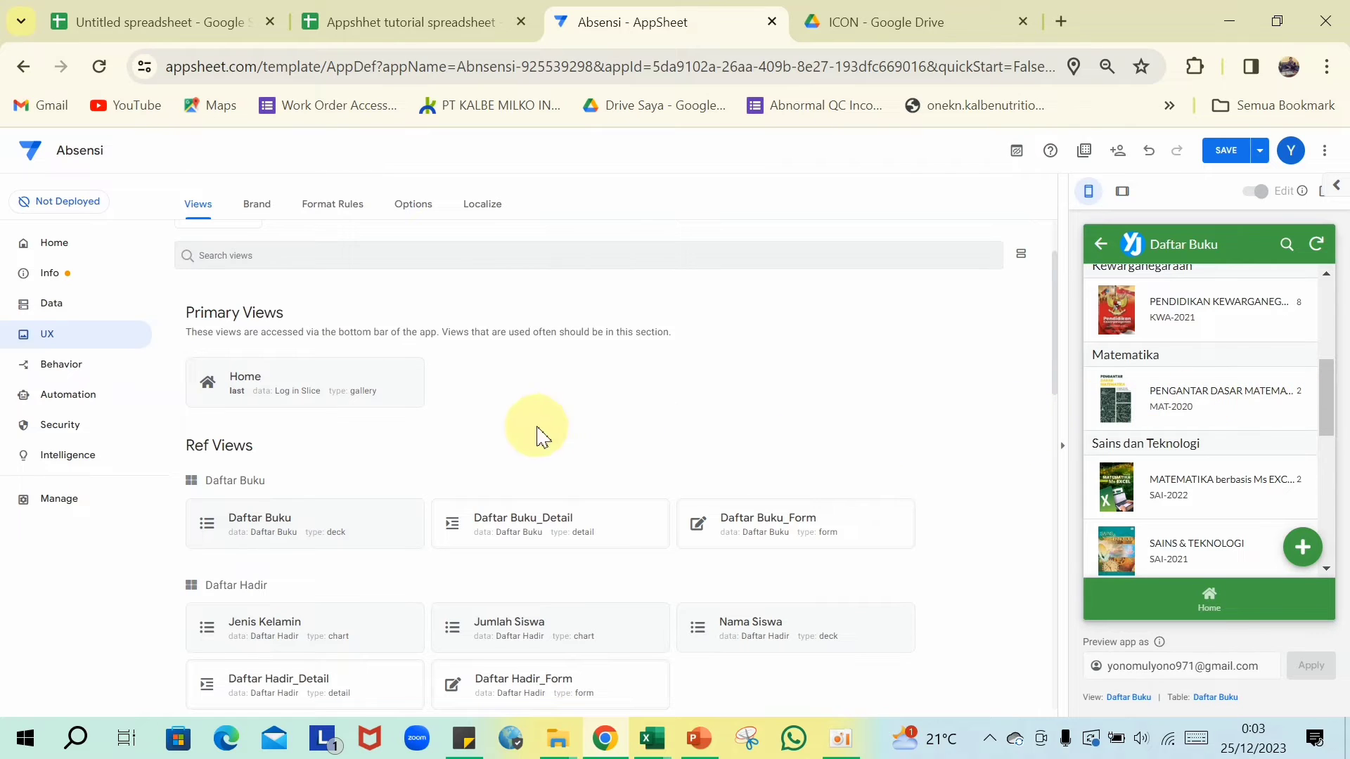
pyautogui.scroll(3, 281, 365)
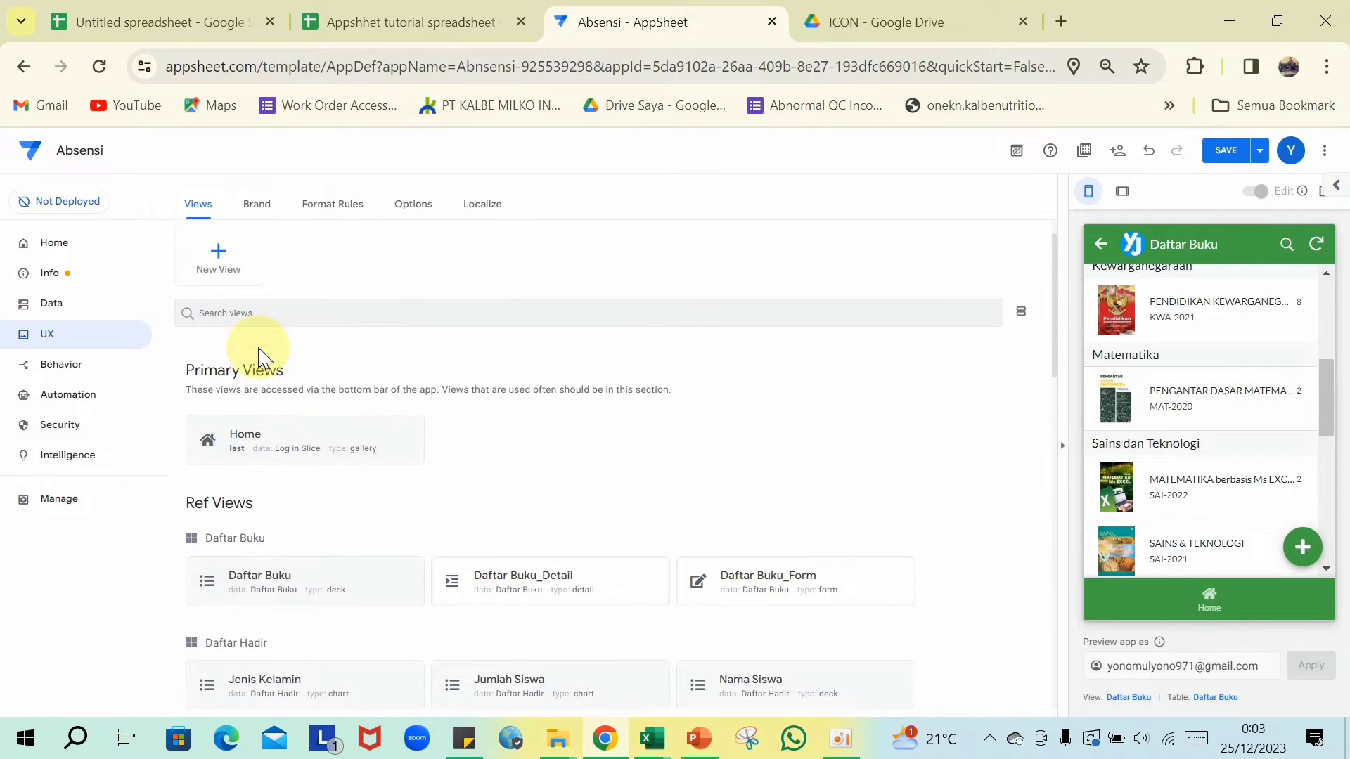
pyautogui.click(45, 308)
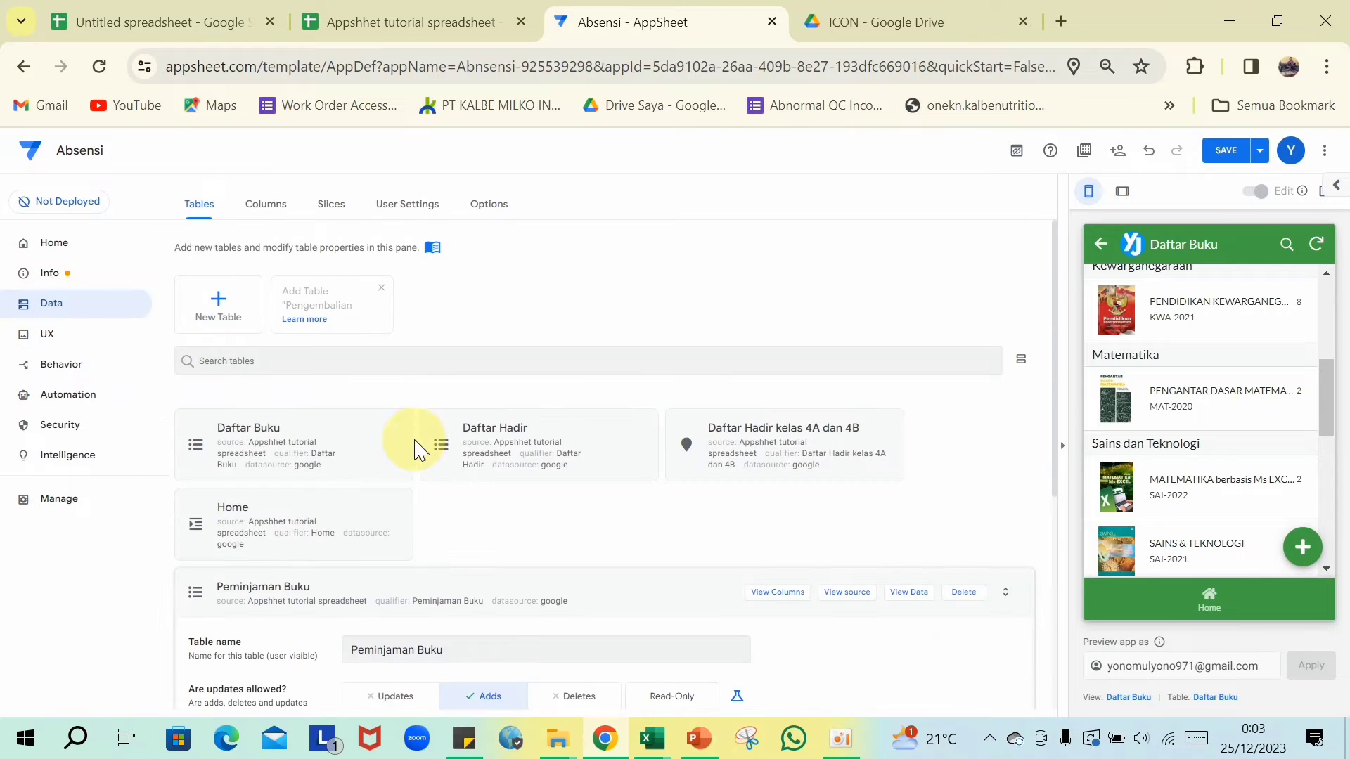
# - Add the Pengembalian Buku worksheet from the Appshhet tutorial spreadsheet as a table allowing only adds
pyautogui.click(660, 593)
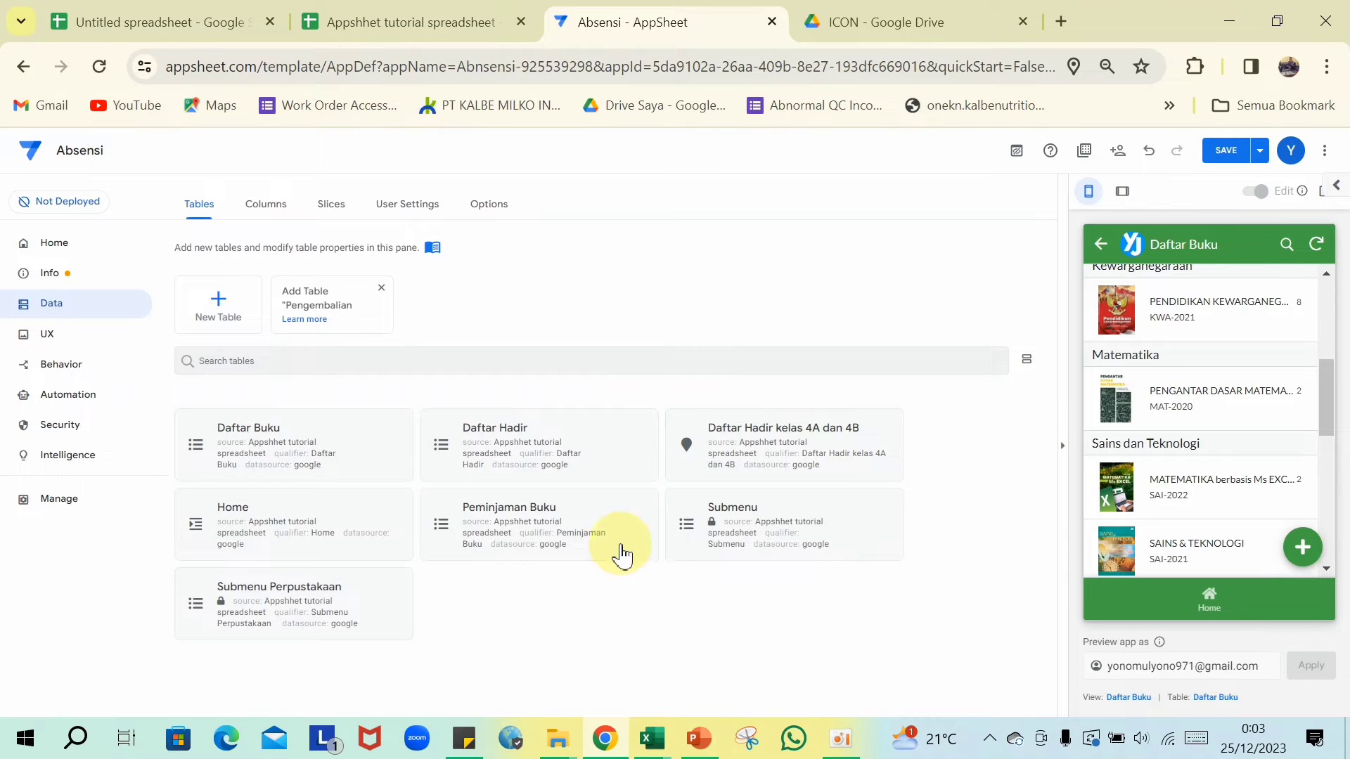
pyautogui.click(215, 304)
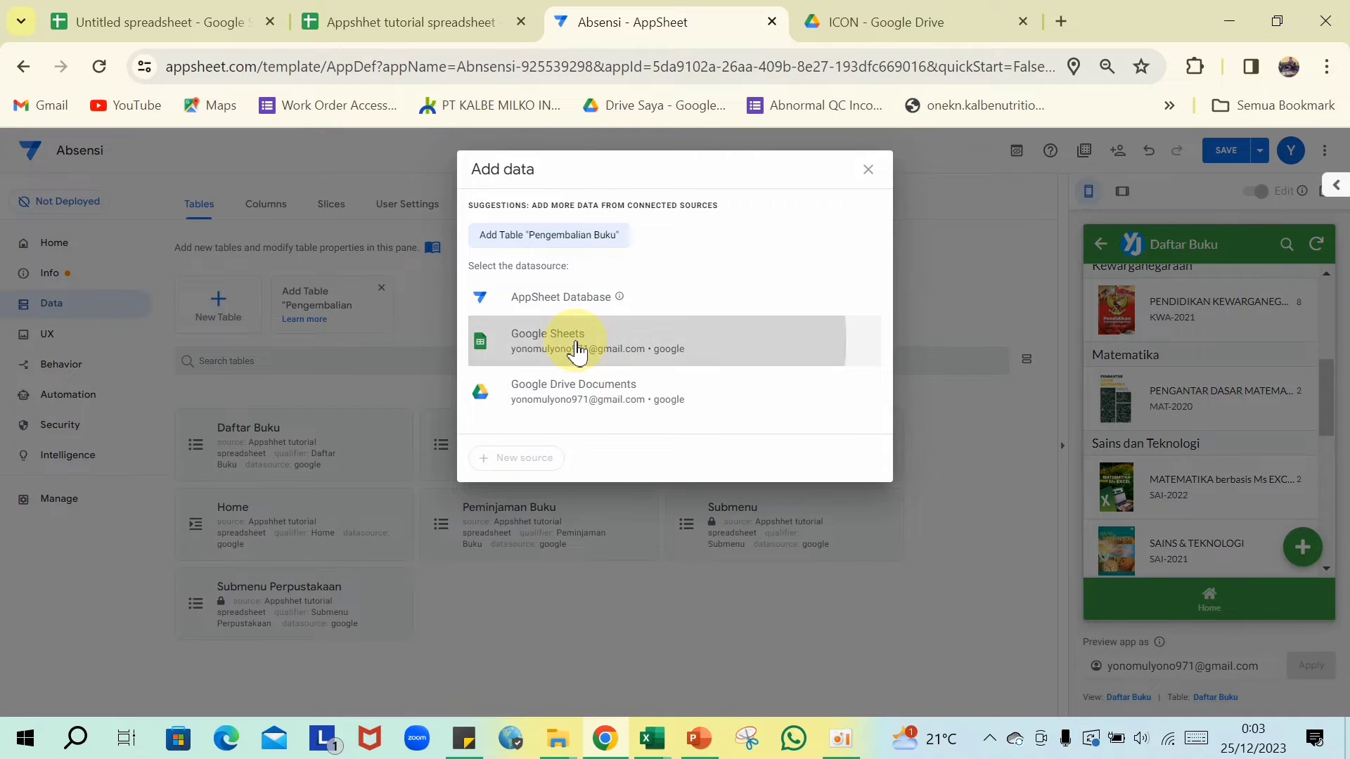
pyautogui.click(577, 350)
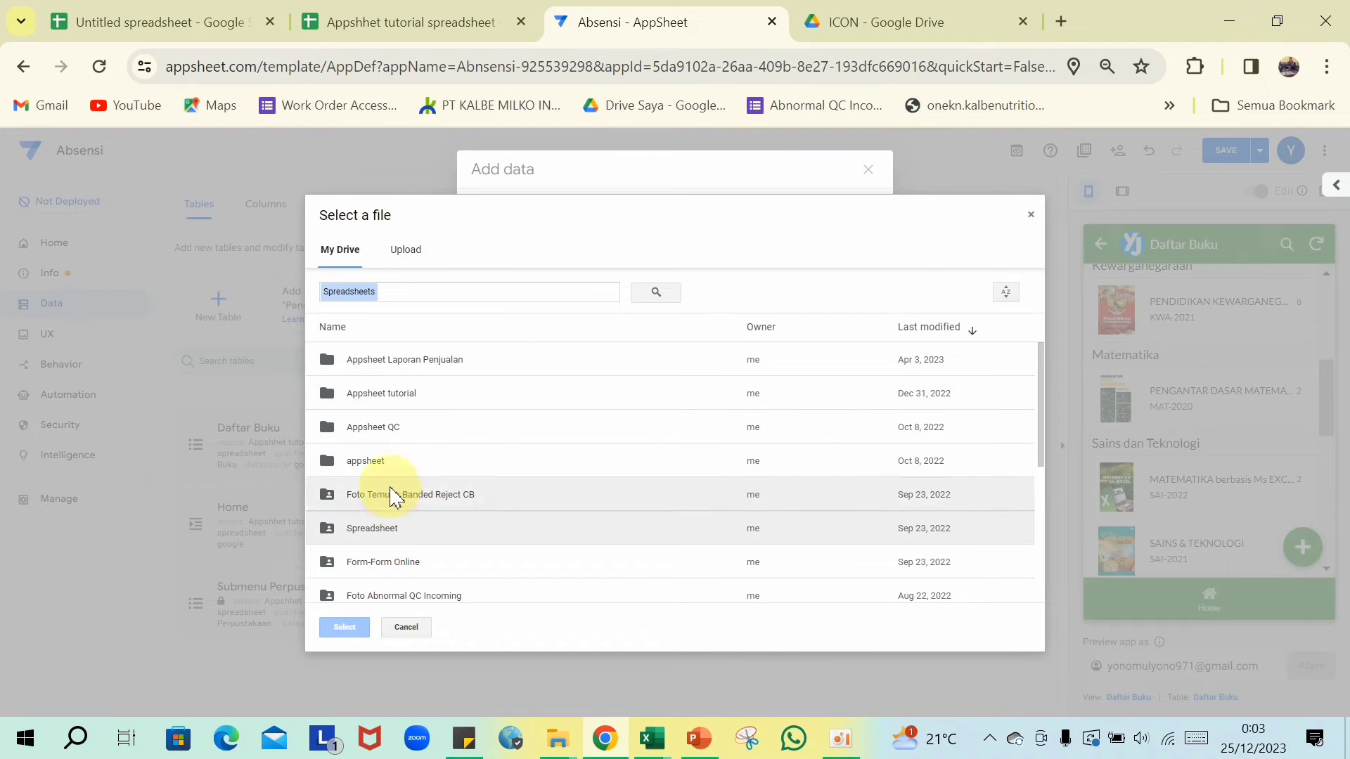
pyautogui.doubleClick(400, 395)
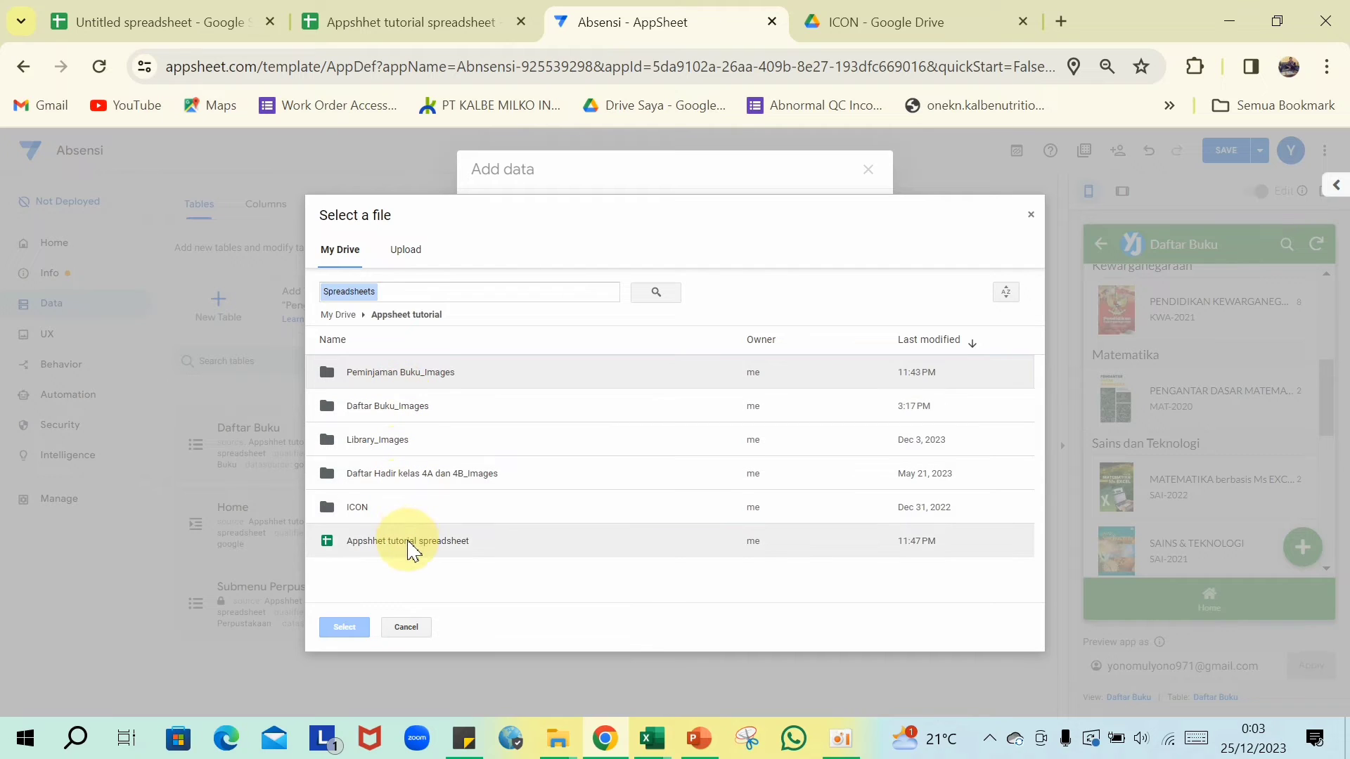
pyautogui.doubleClick(393, 543)
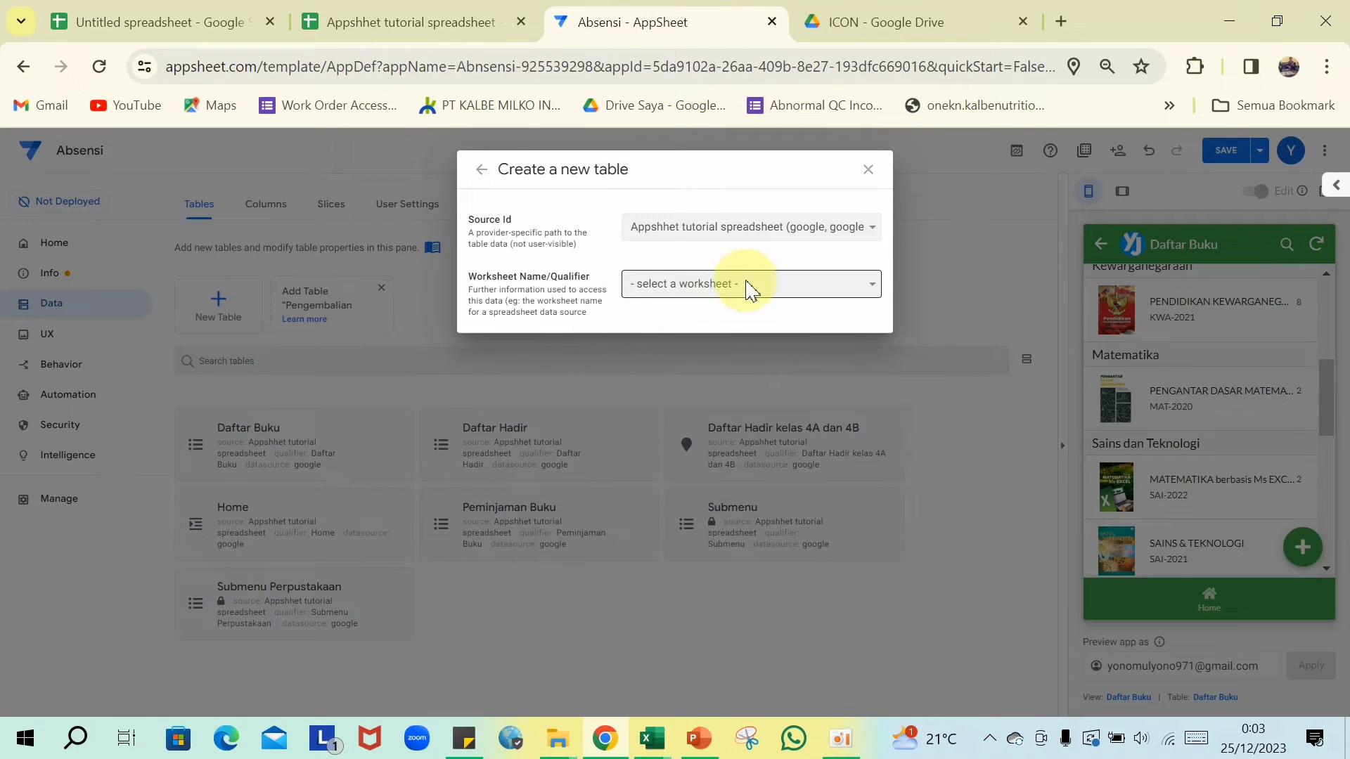
pyautogui.click(867, 287)
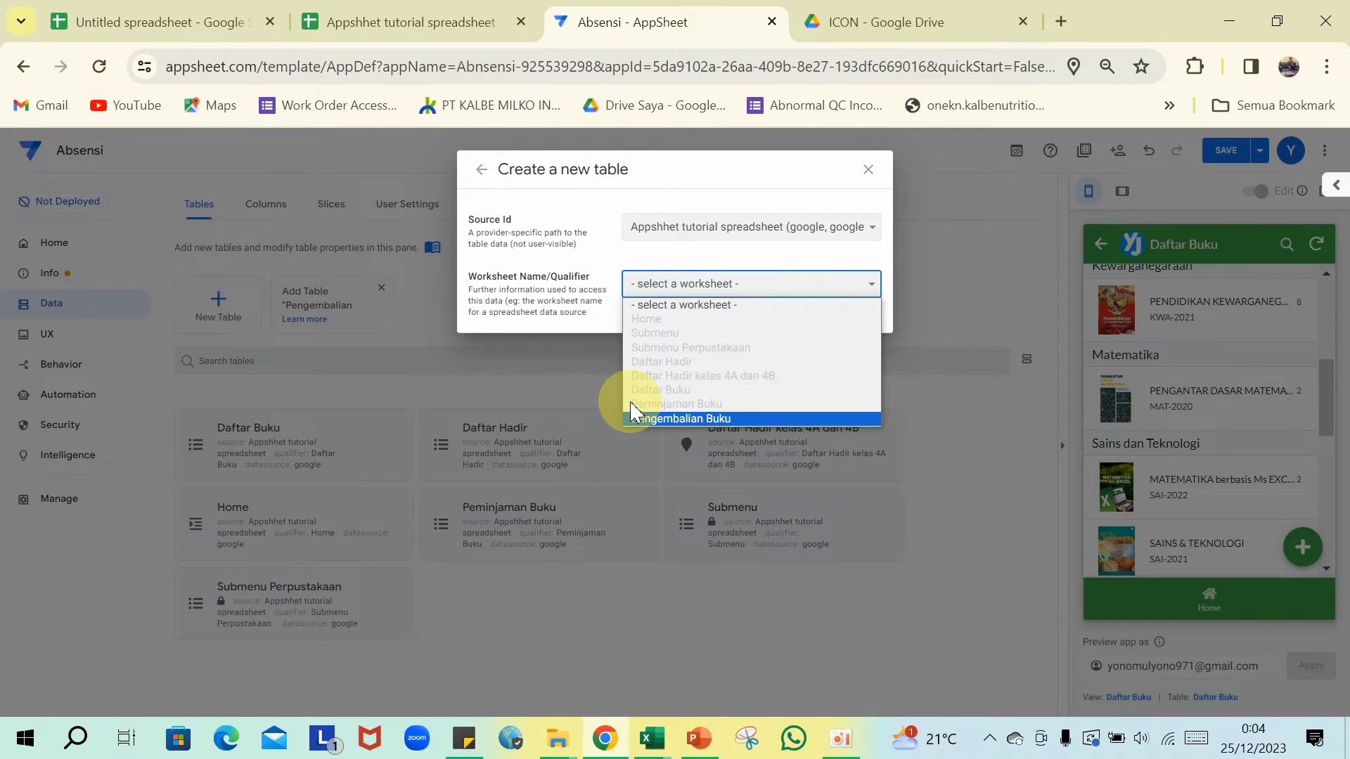
pyautogui.click(684, 418)
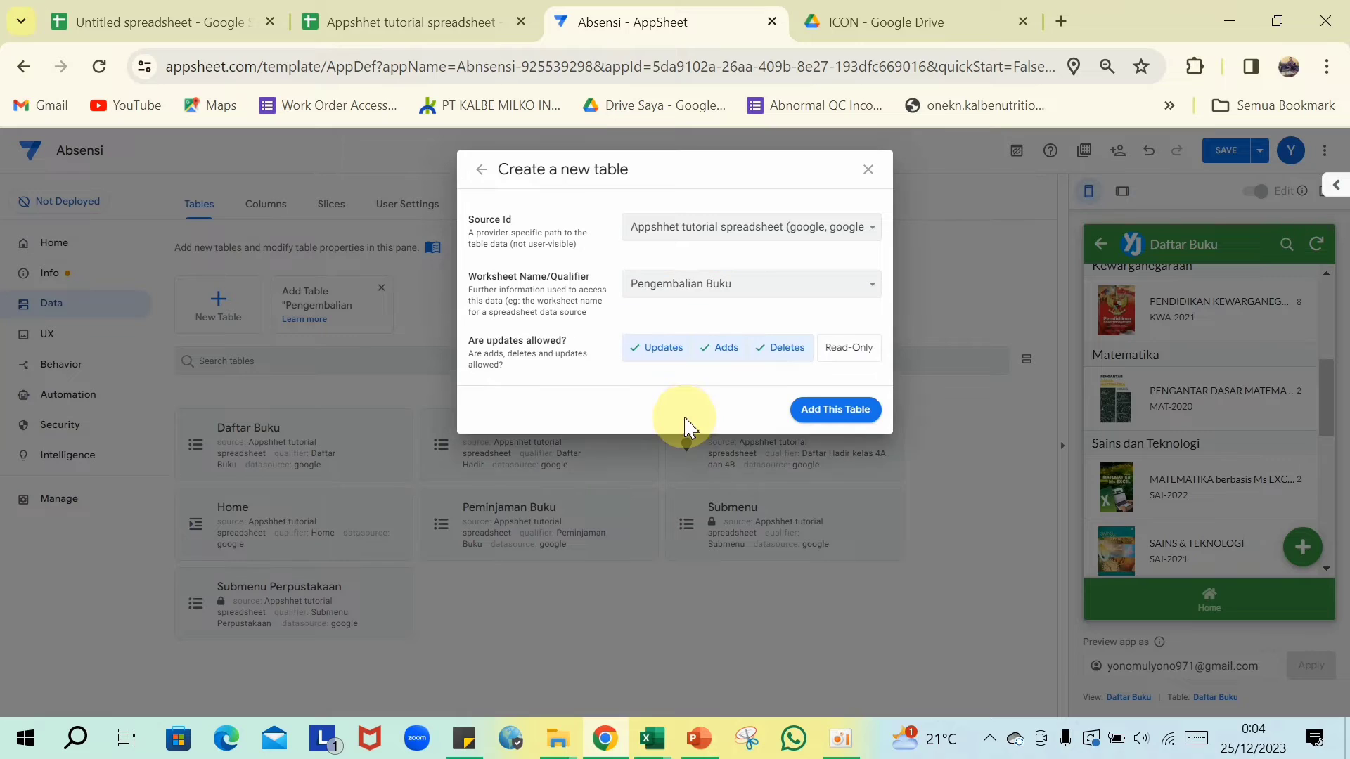
pyautogui.click(777, 353)
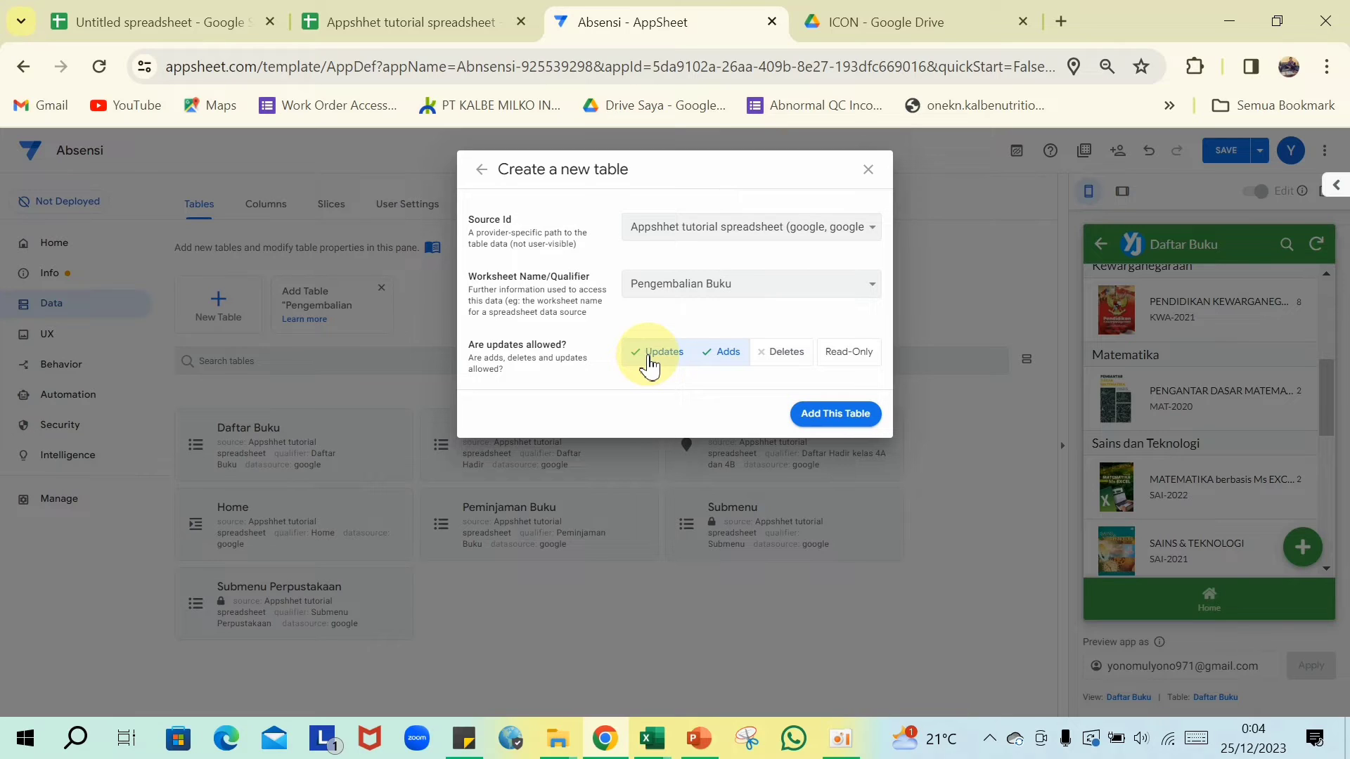
pyautogui.click(649, 358)
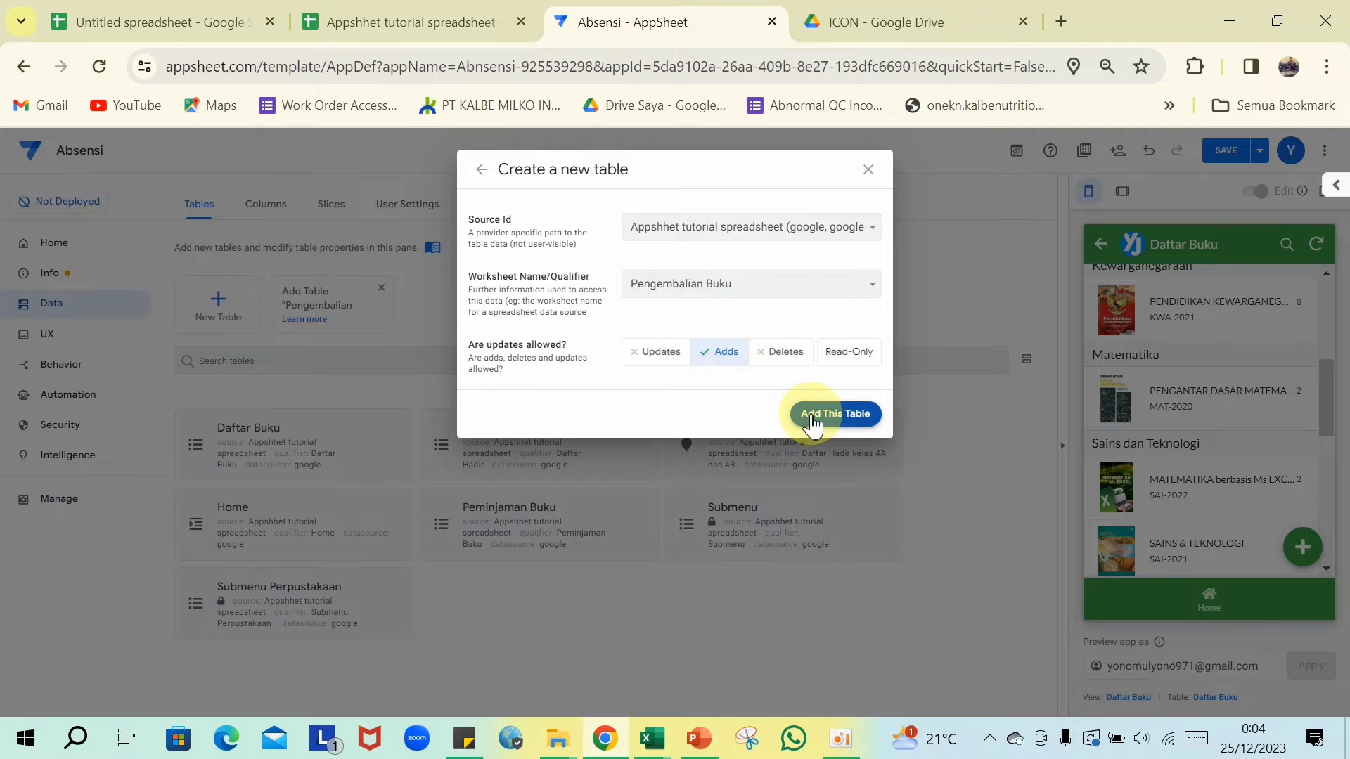
pyautogui.click(859, 422)
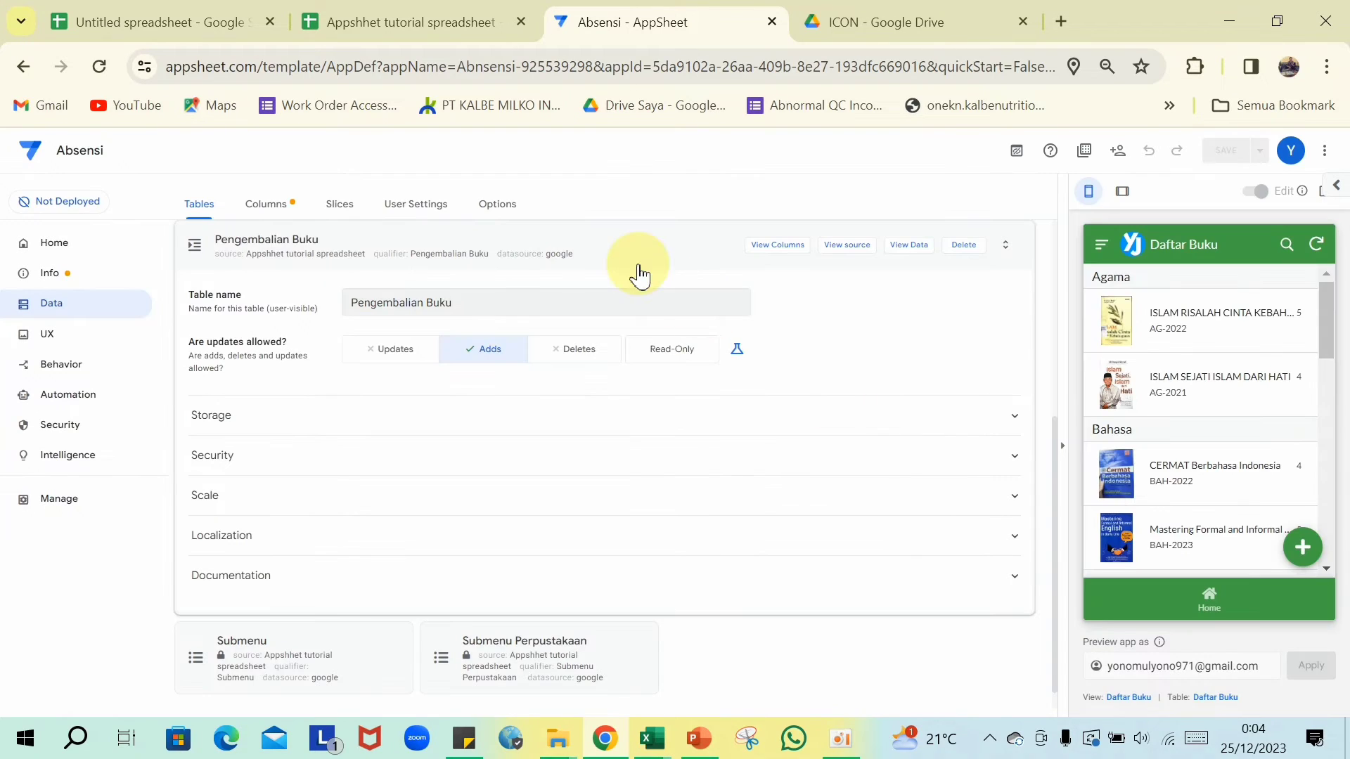
# - Open the Pengembalian Buku column list and set the DENDA column type to Price
pyautogui.click(641, 269)
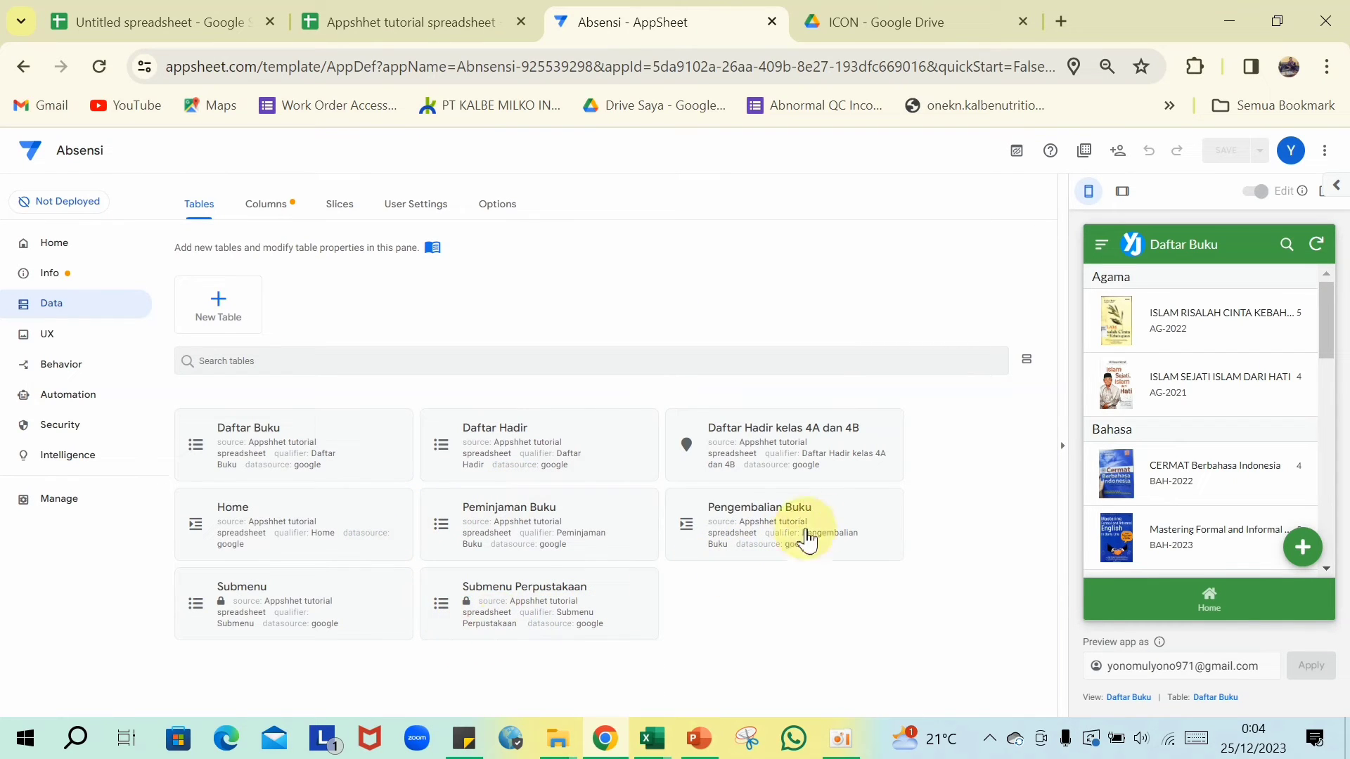
pyautogui.click(838, 522)
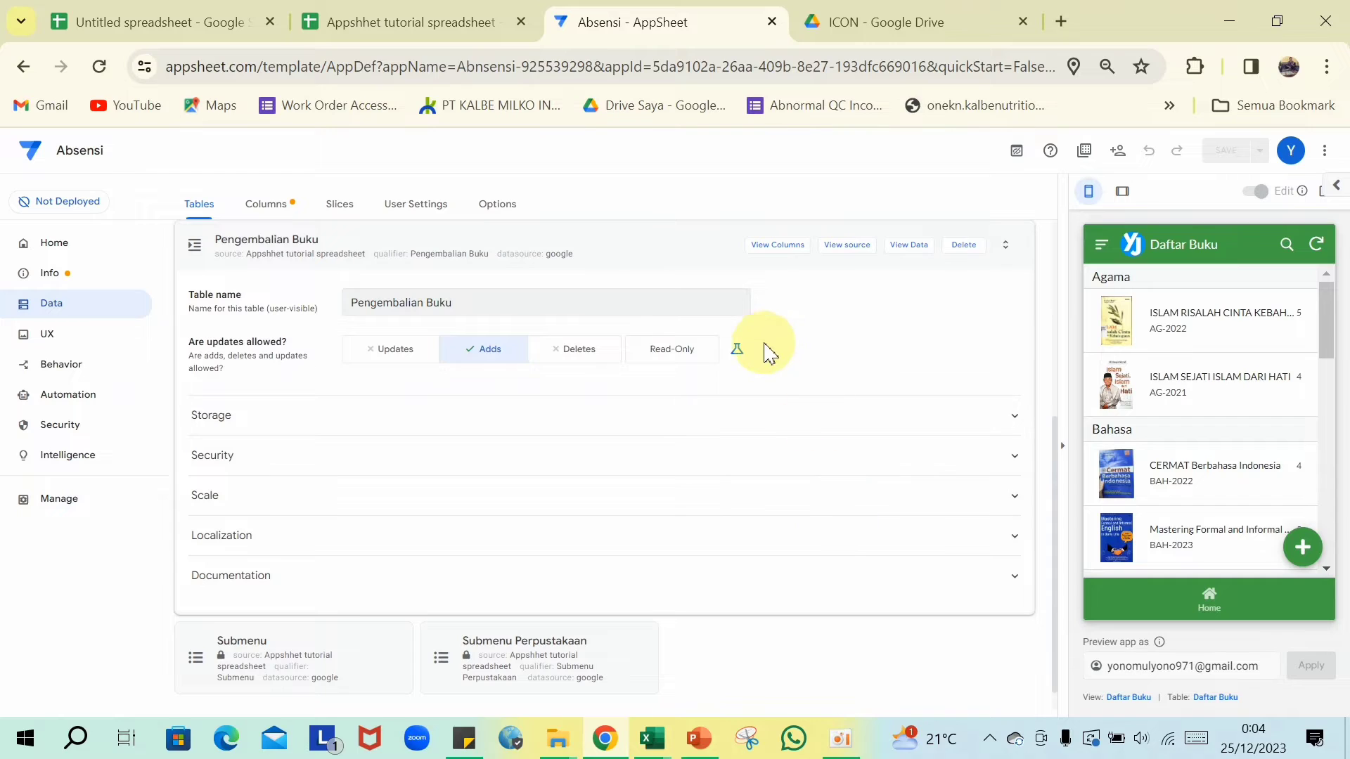
pyautogui.click(772, 257)
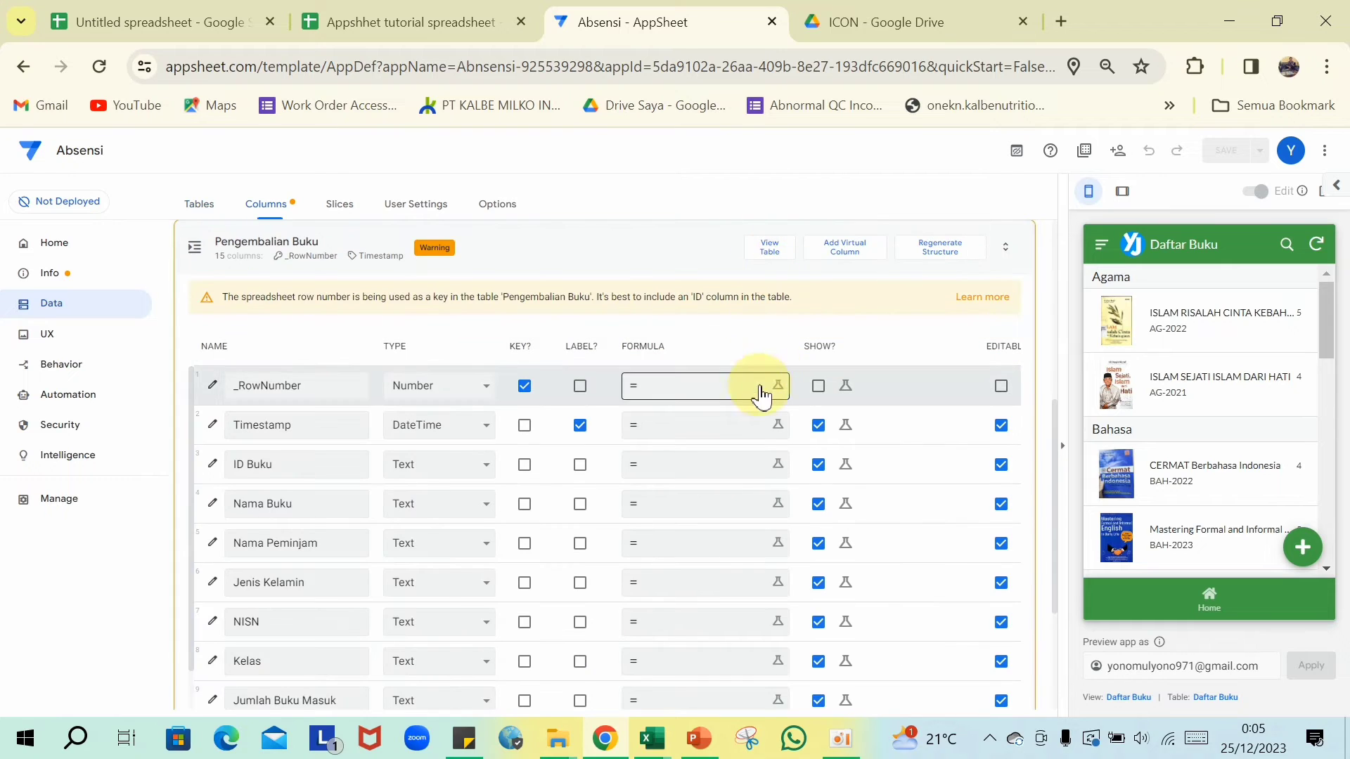
pyautogui.scroll(-5, 724, 412)
pyautogui.click(440, 472)
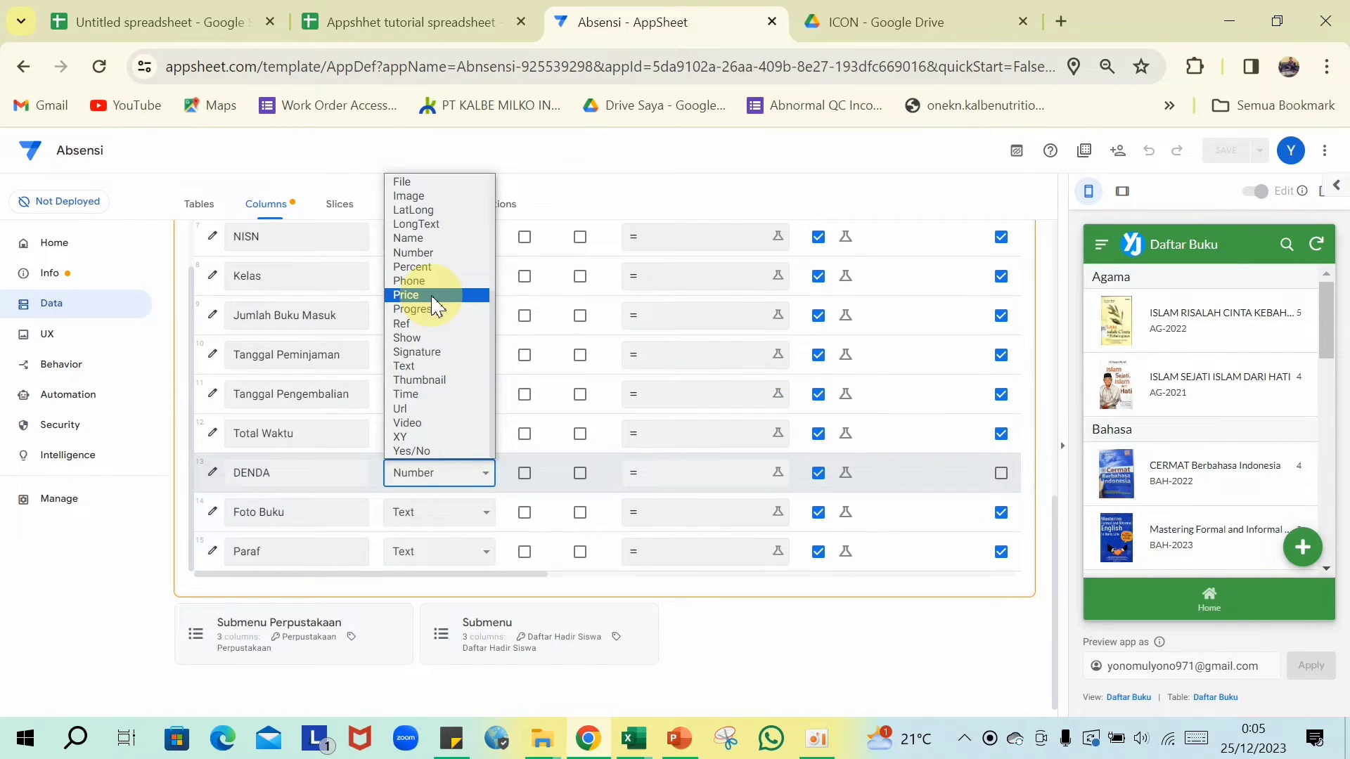
pyautogui.click(433, 296)
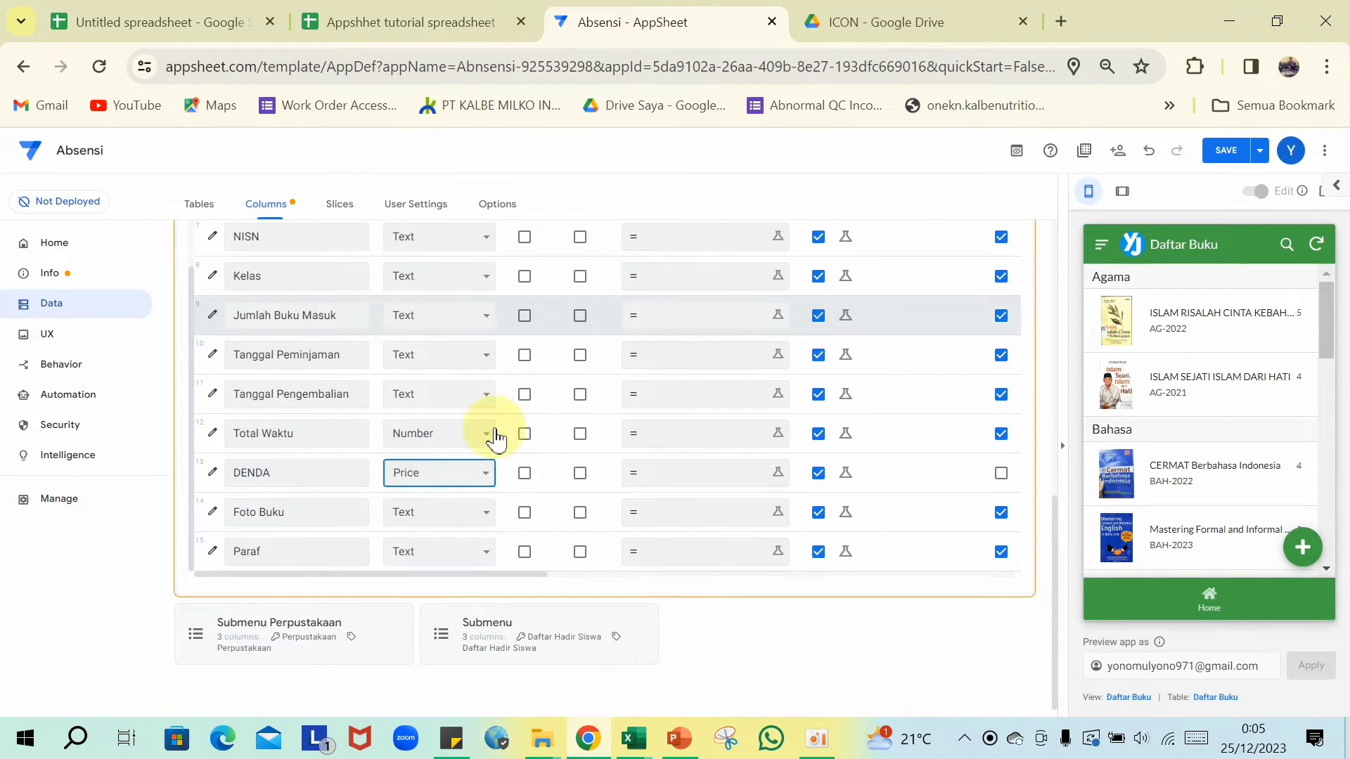
pyautogui.scroll(3, 406, 334)
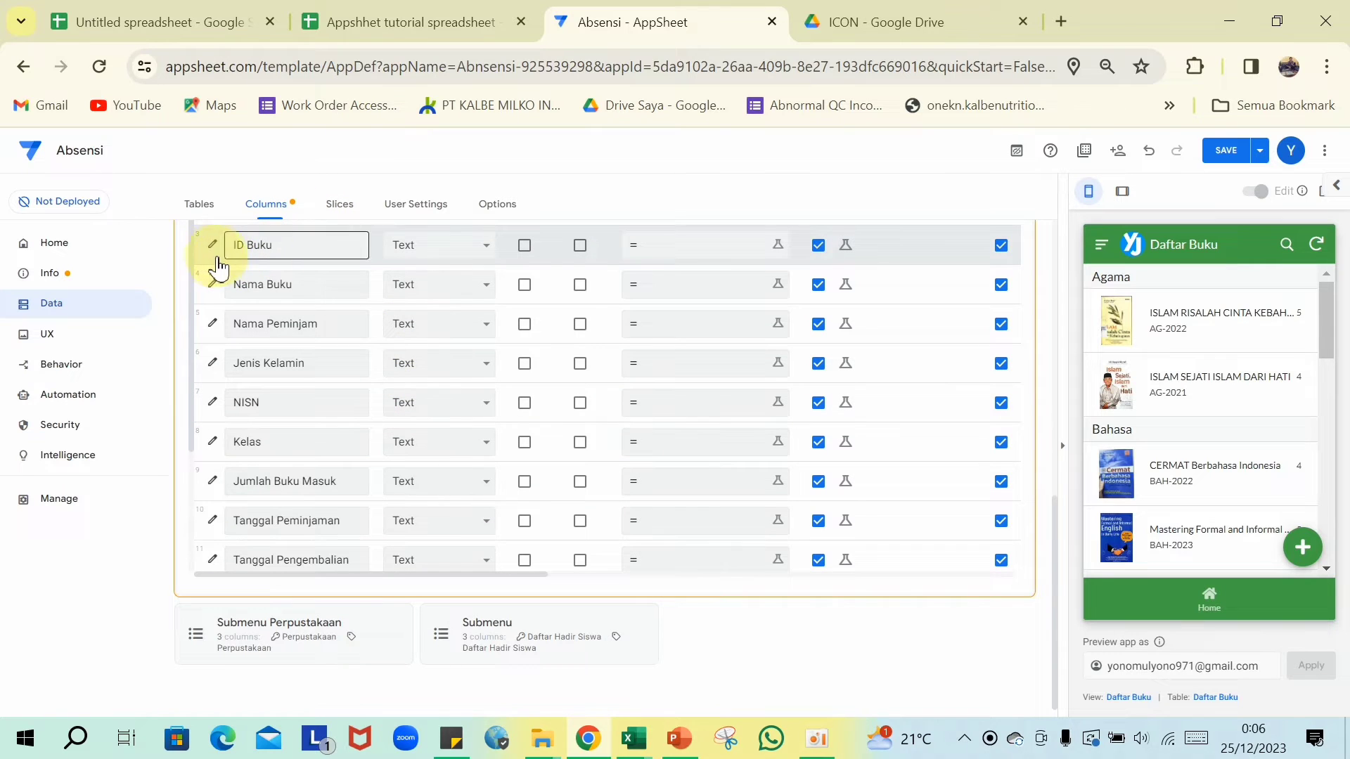
# - Review the Pengembalian Buku columns, including the Timestamp column settings
pyautogui.scroll(2, 424, 282)
pyautogui.scroll(2, 424, 284)
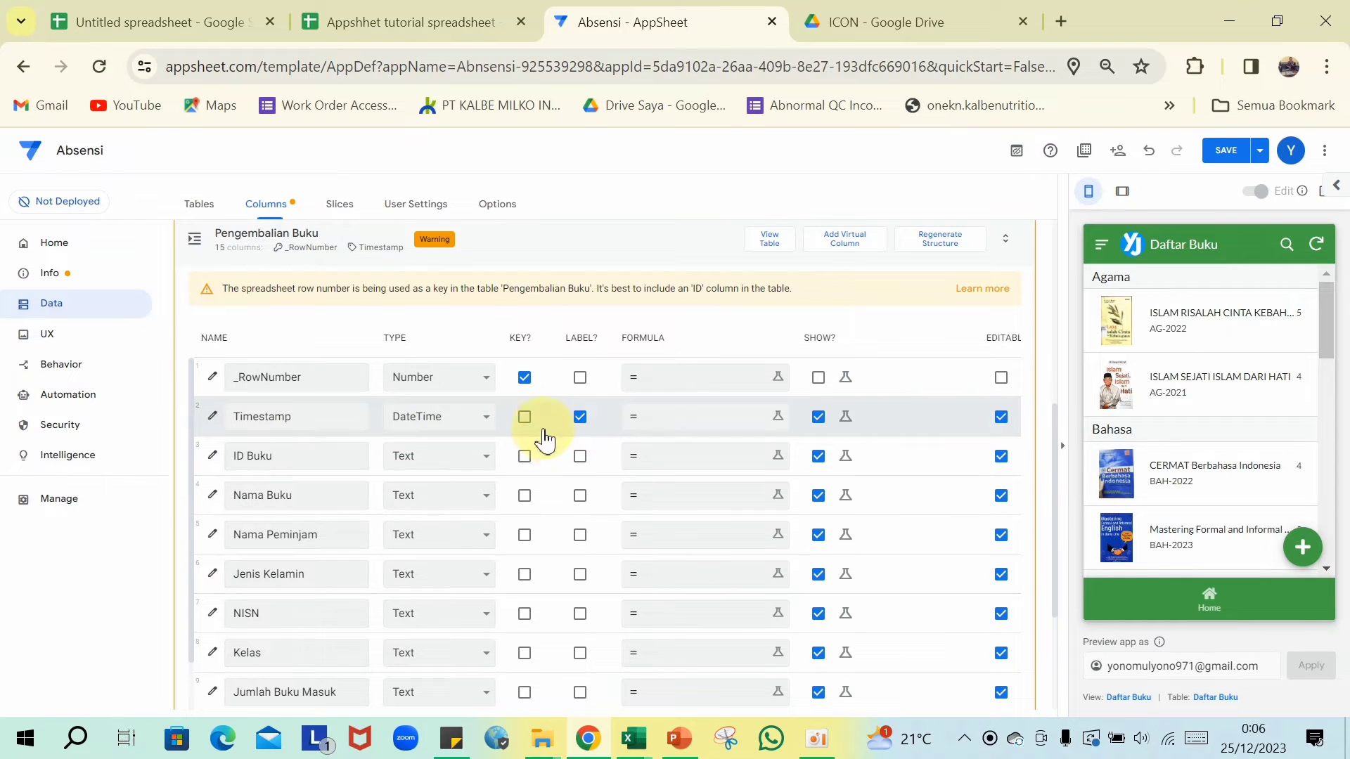
pyautogui.hscroll(3, 722, 433)
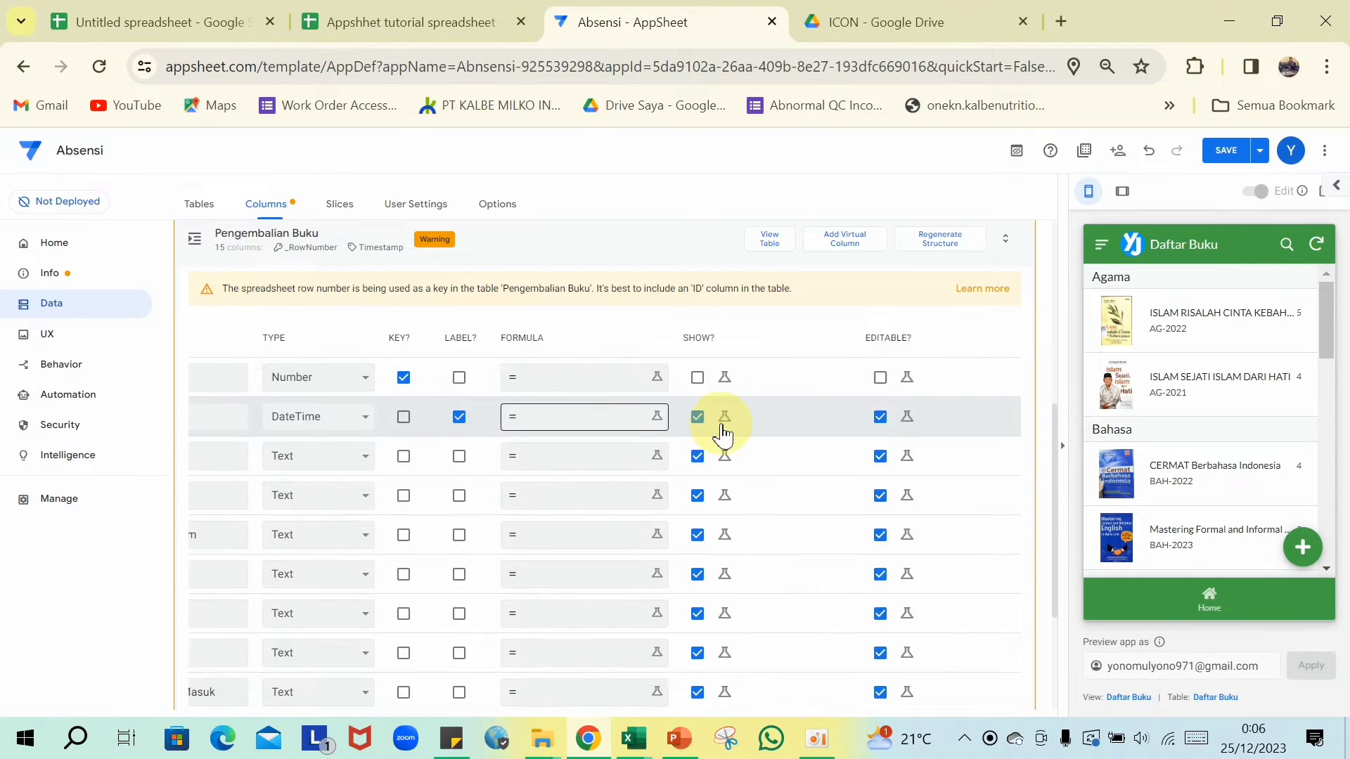
pyautogui.hscroll(5, 722, 433)
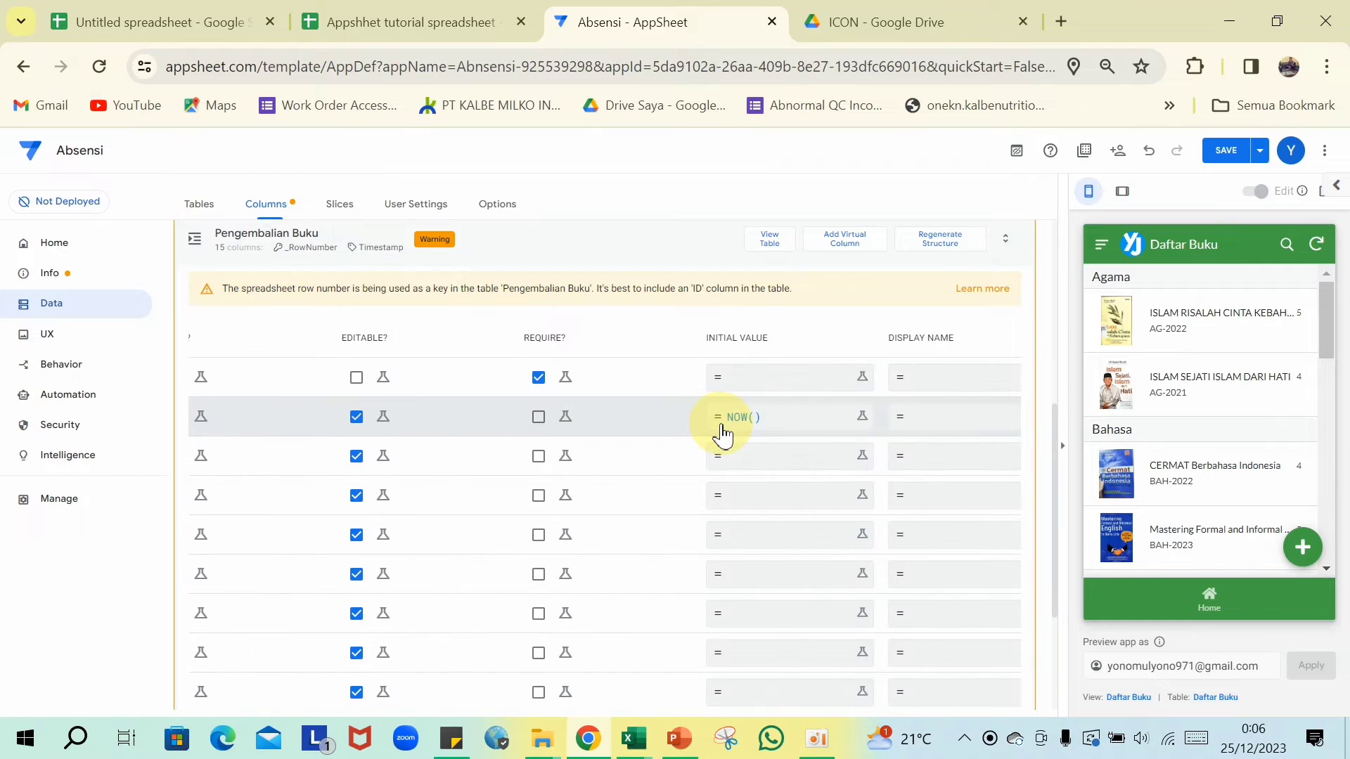
pyautogui.hscroll(-8, 722, 433)
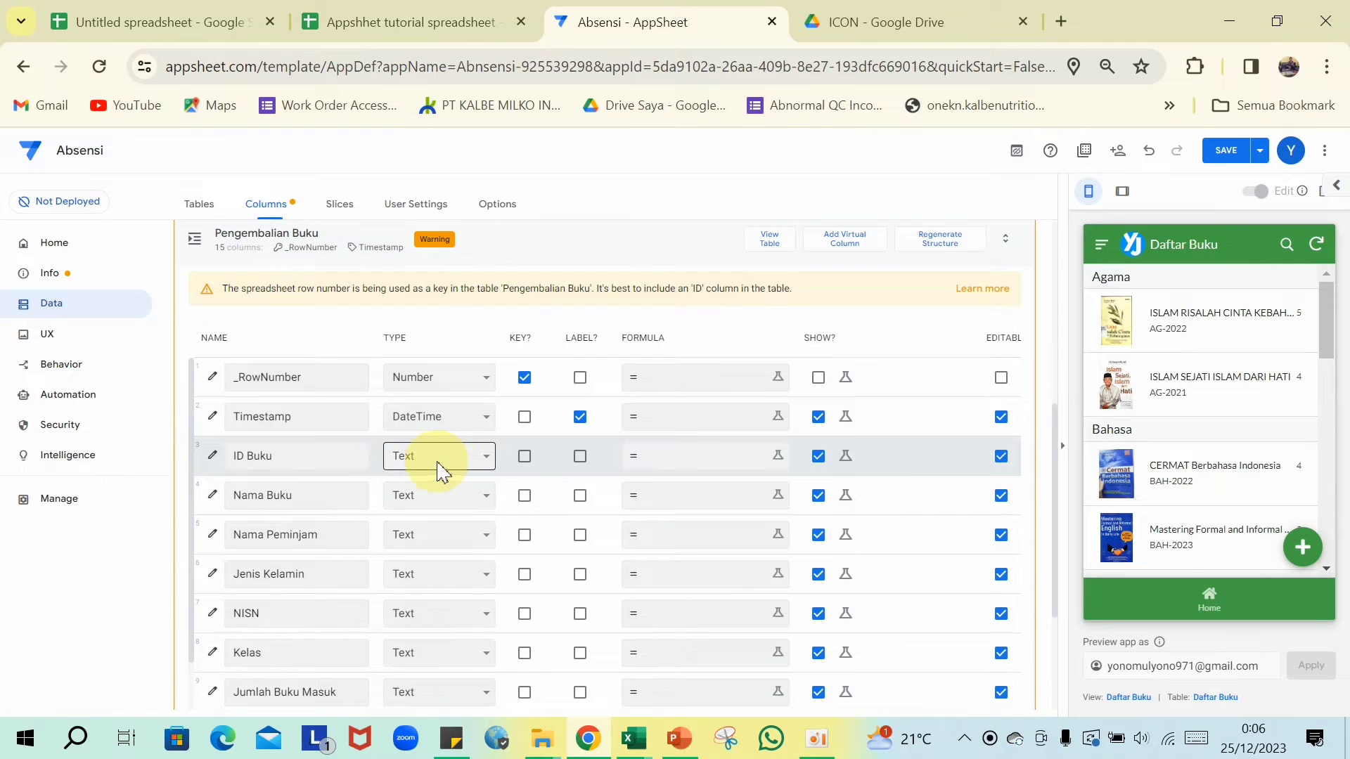
pyautogui.scroll(-1, 436, 464)
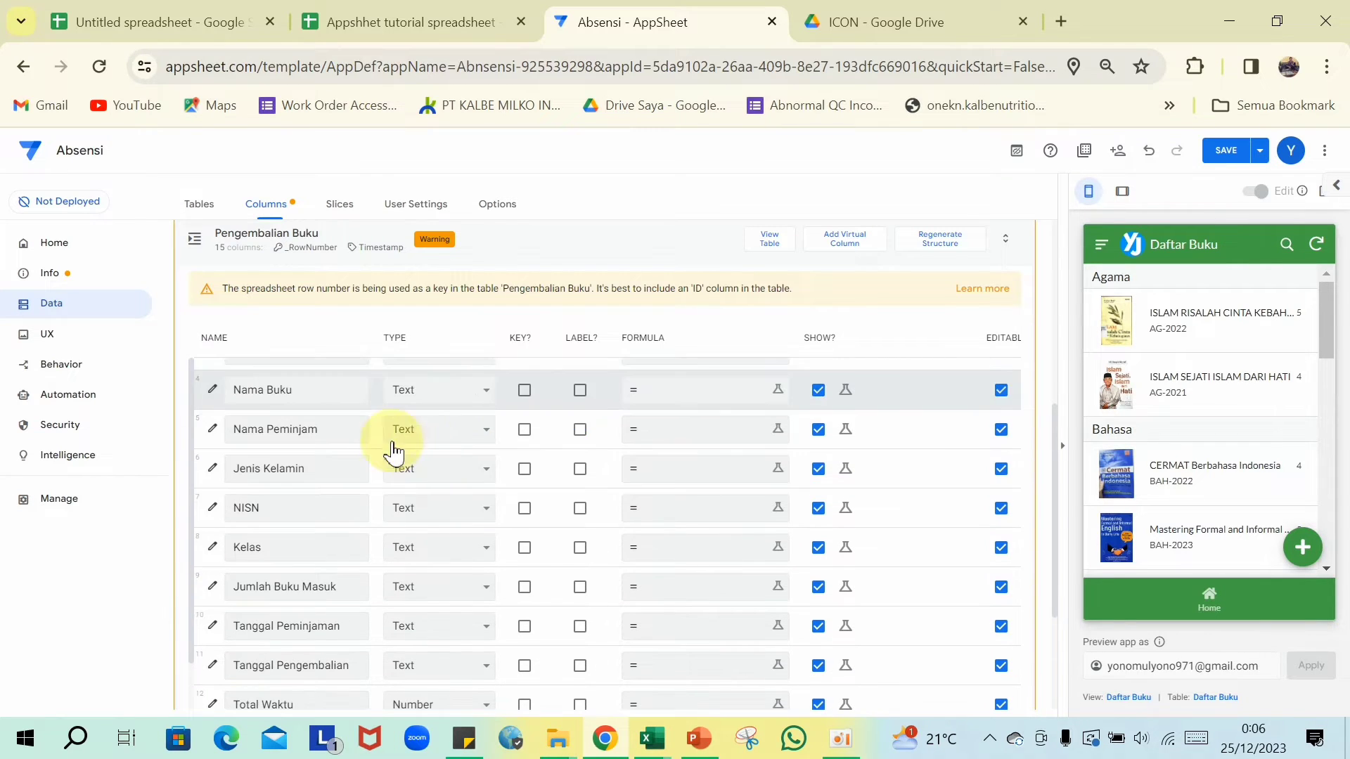
pyautogui.scroll(1, 482, 408)
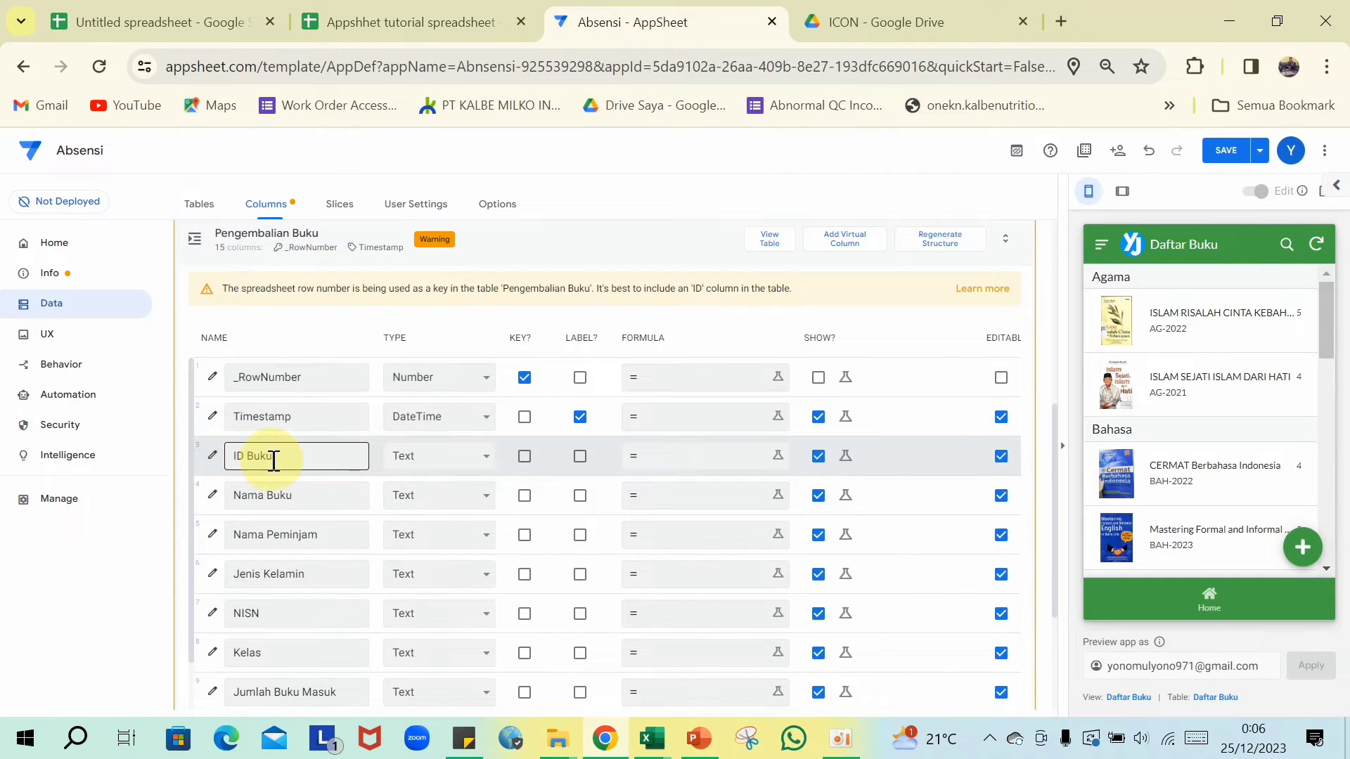
# - Make ID Buku a Ref column to the Daftar Buku table with automatic input mode
pyautogui.click(488, 464)
pyautogui.scroll(-1, 476, 436)
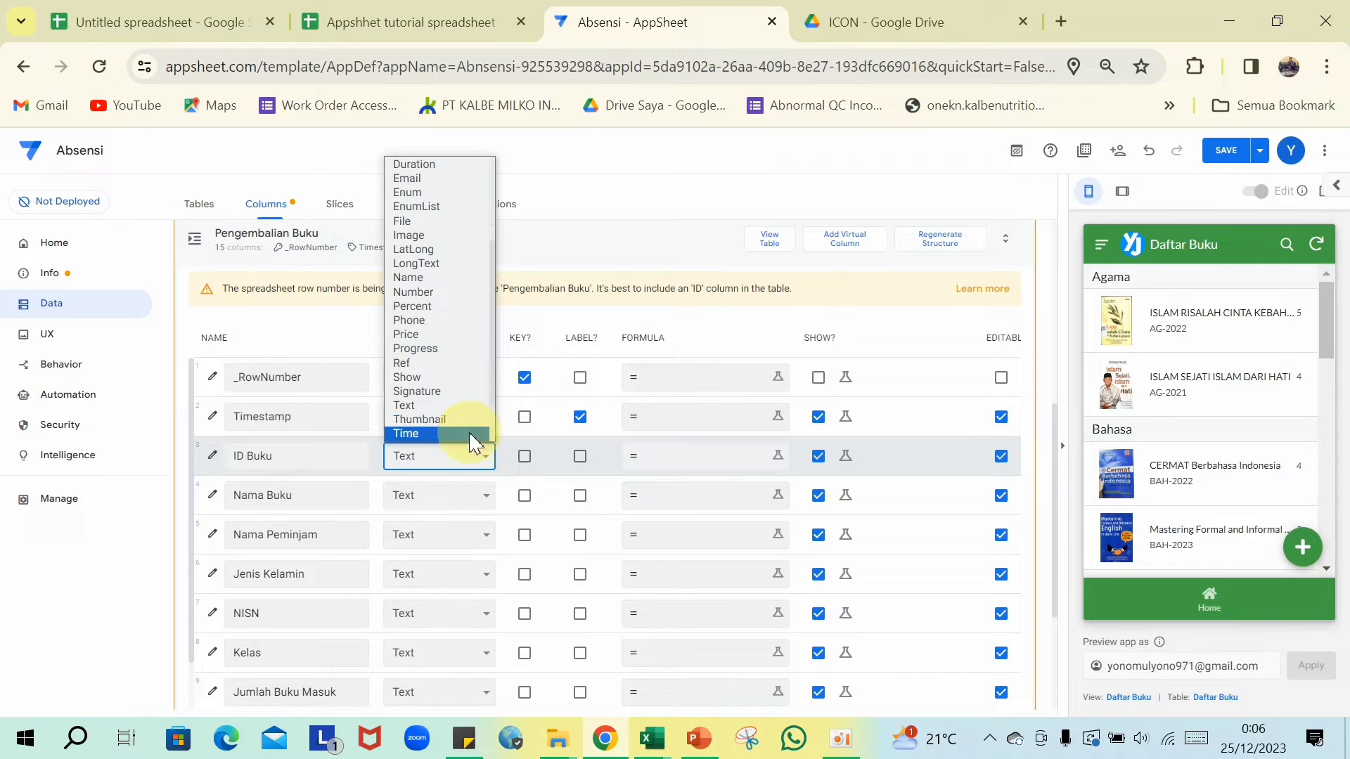
pyautogui.click(406, 378)
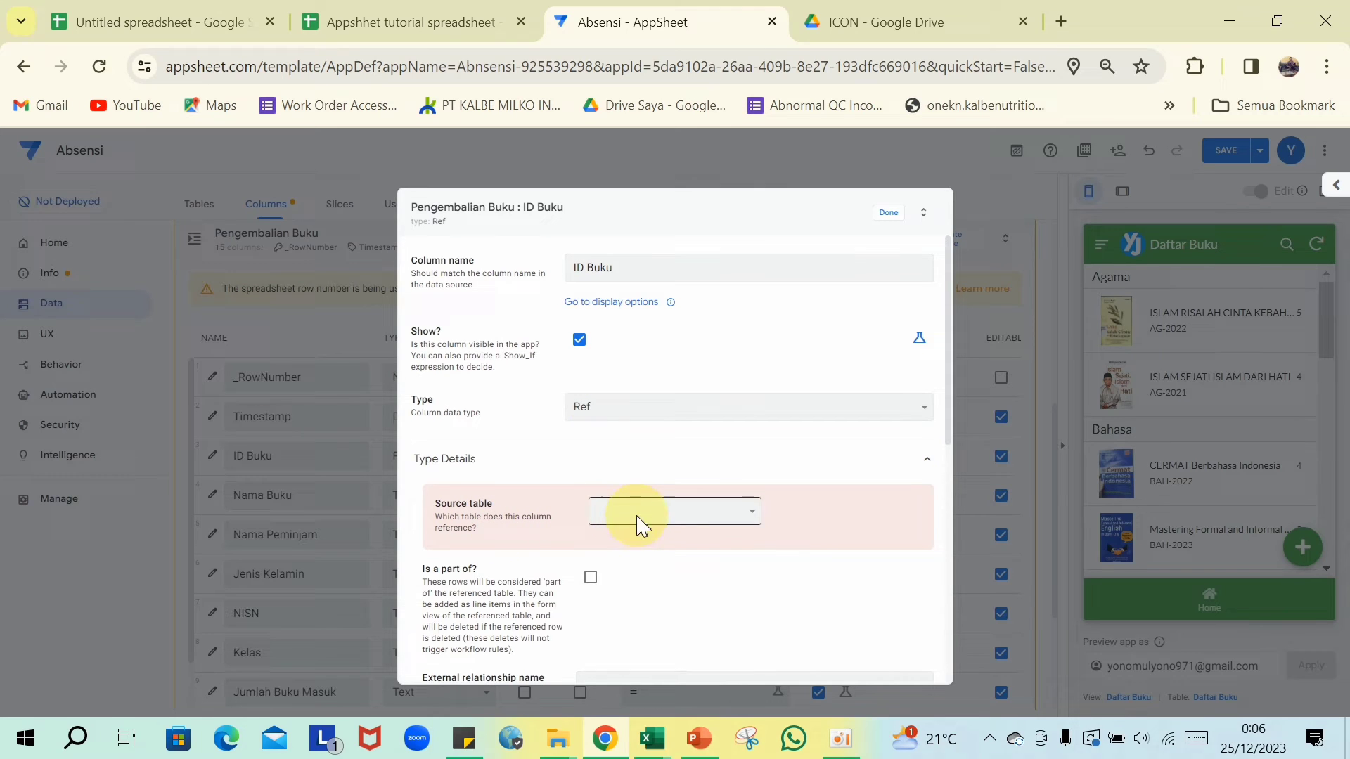
pyautogui.click(641, 522)
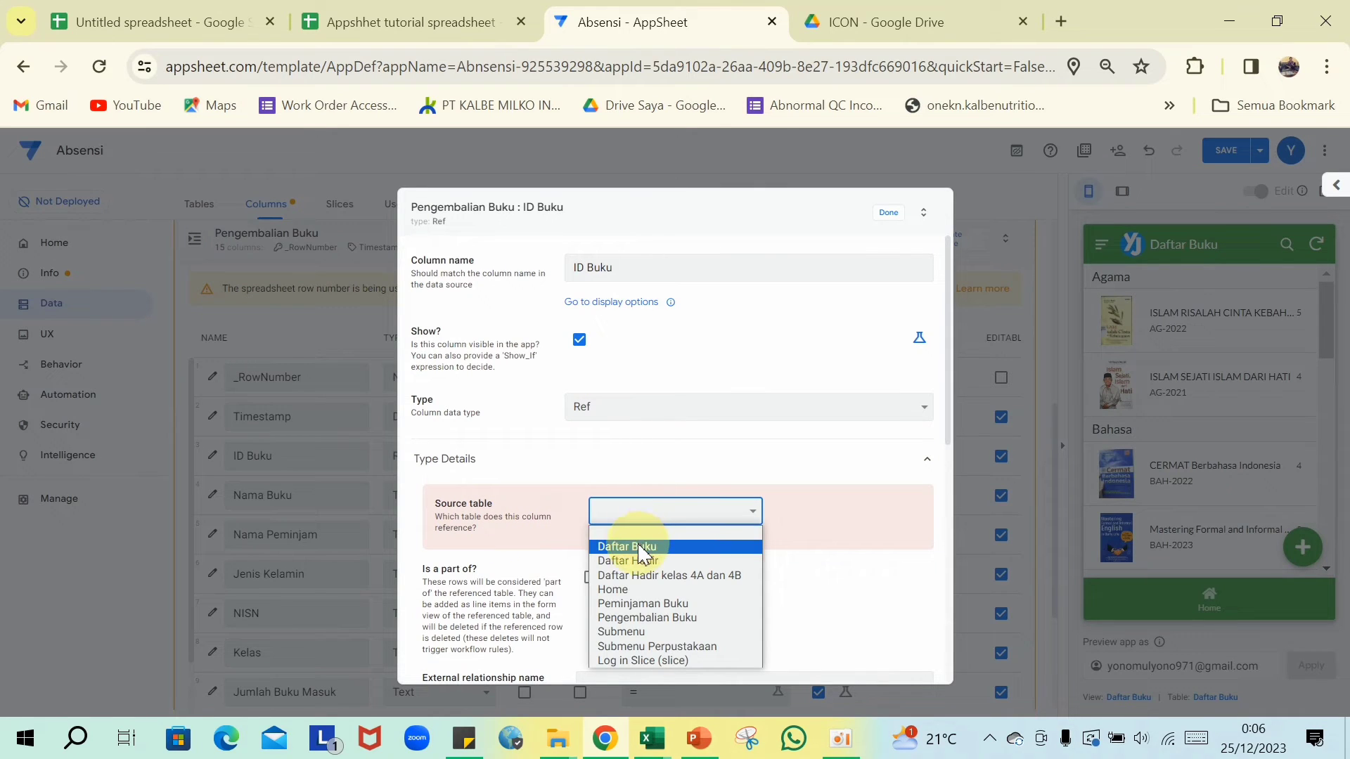
pyautogui.click(642, 549)
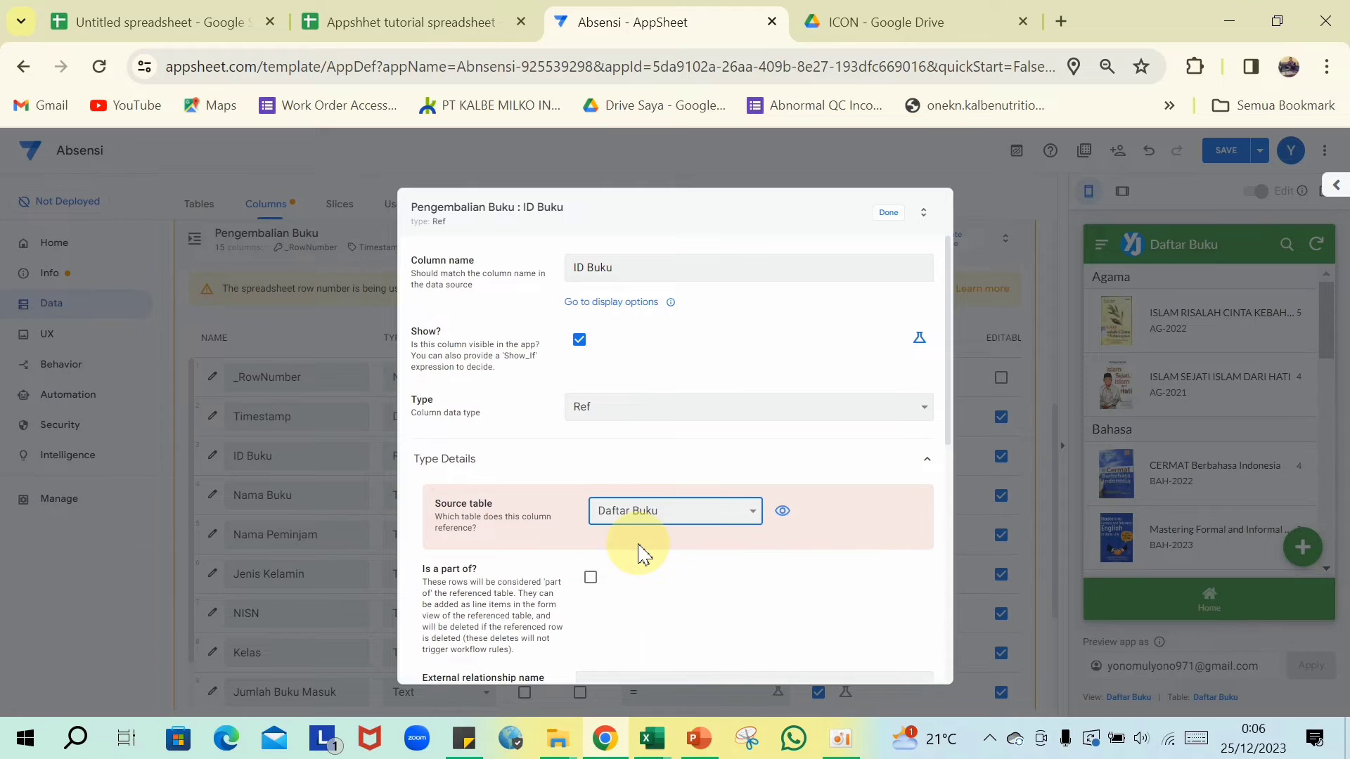
pyautogui.scroll(-3, 641, 552)
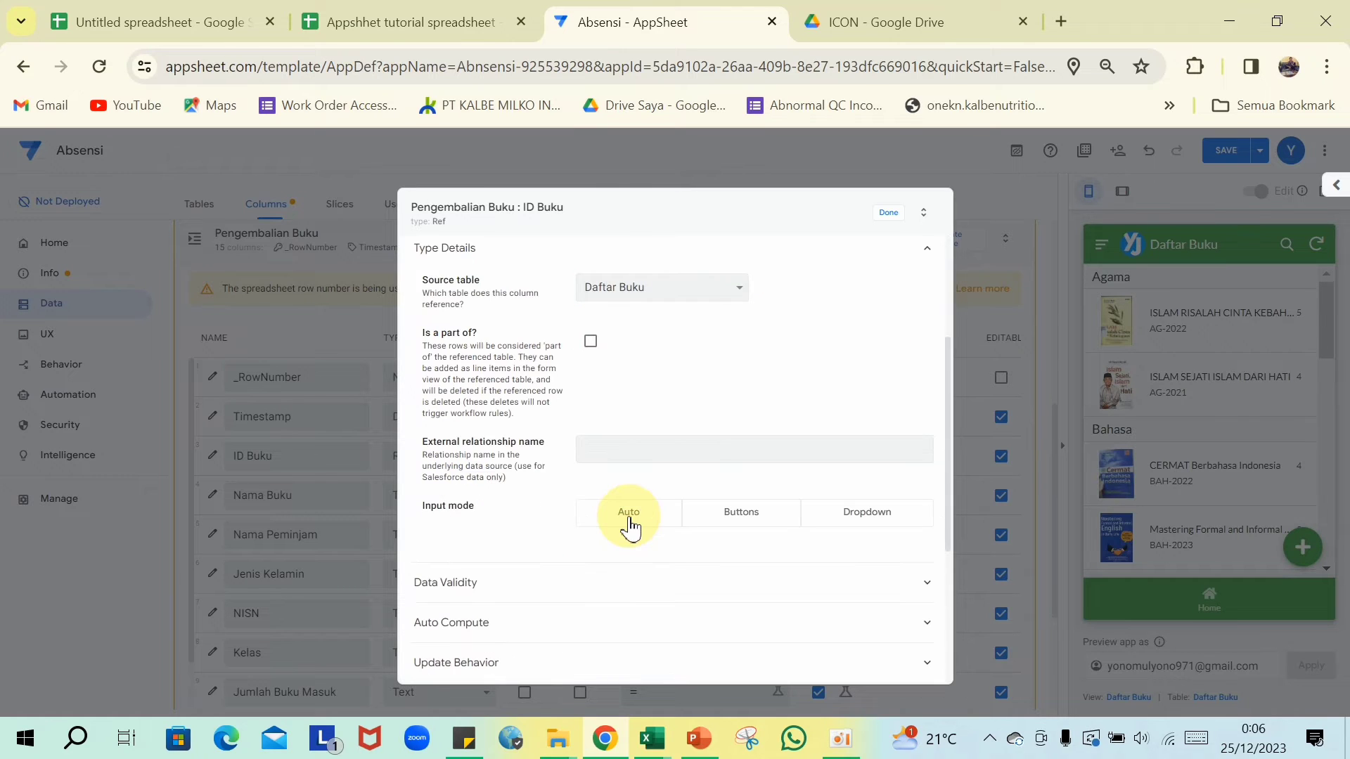
pyautogui.click(628, 521)
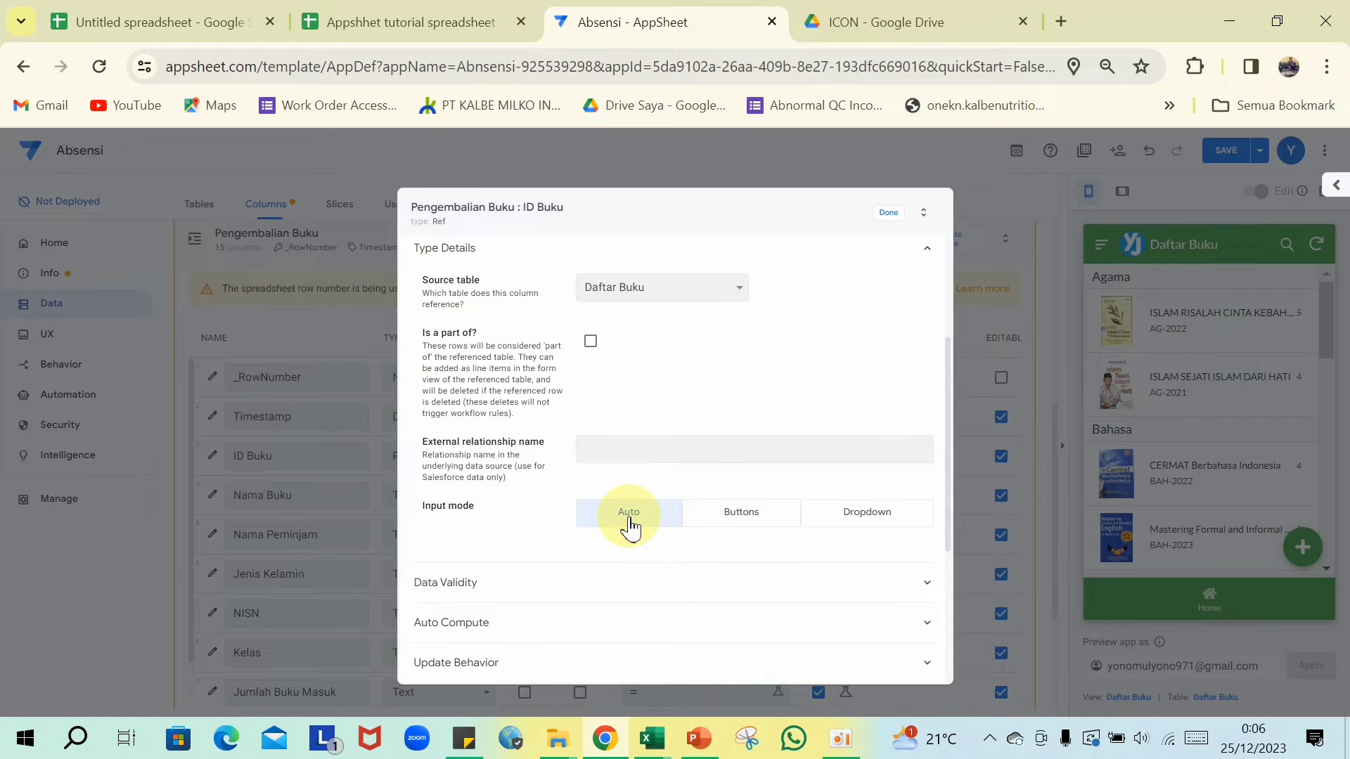
pyautogui.click(888, 213)
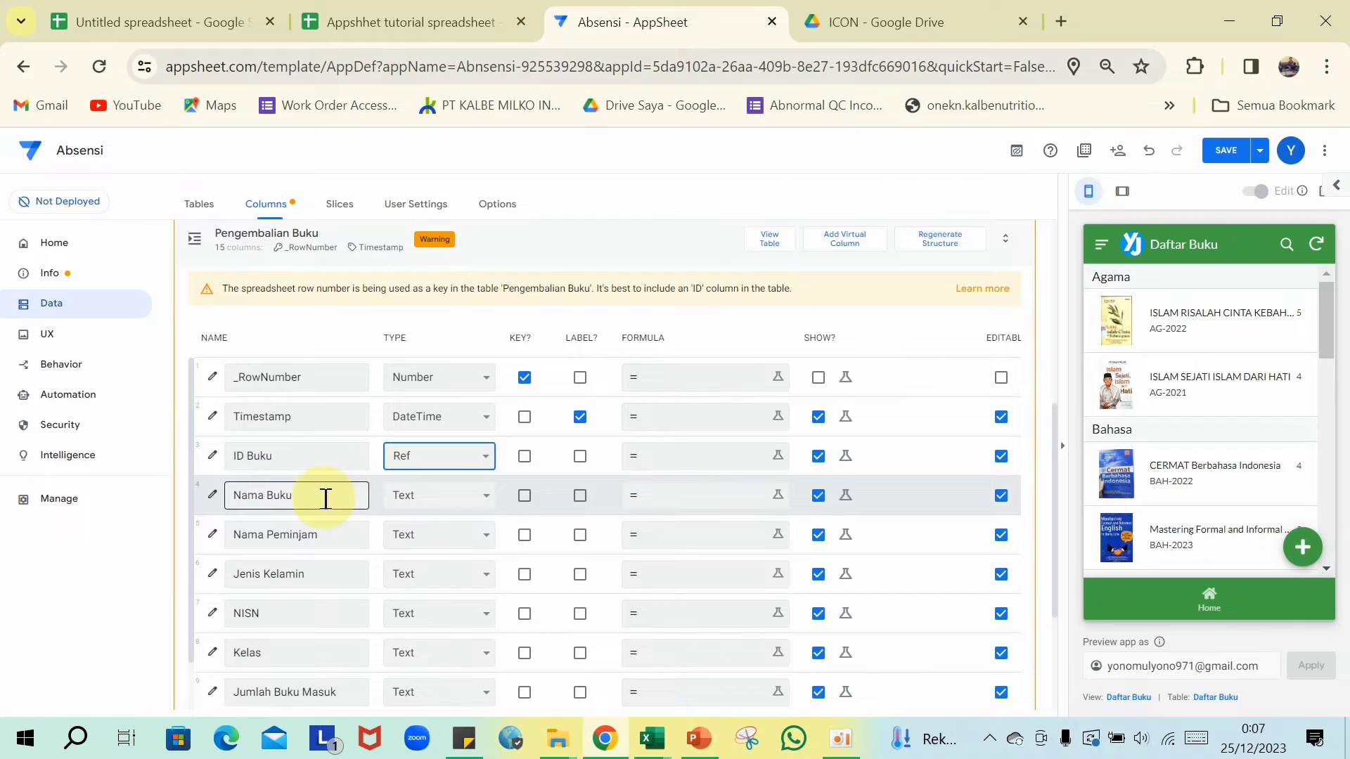
# - Give Nama Buku the app formula [ID Buku].[Nama Buku]
pyautogui.click(677, 495)
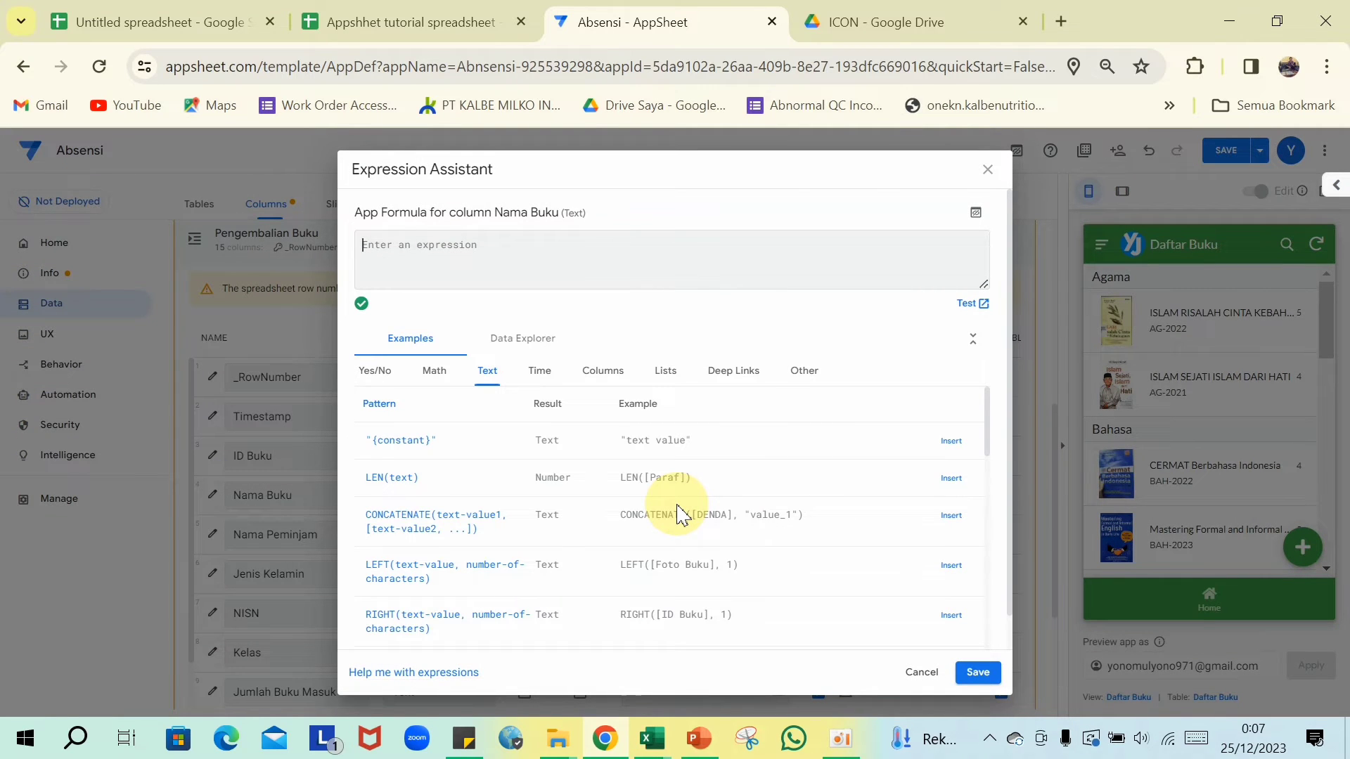
pyautogui.write('[ID Buku].[Nama Buk')
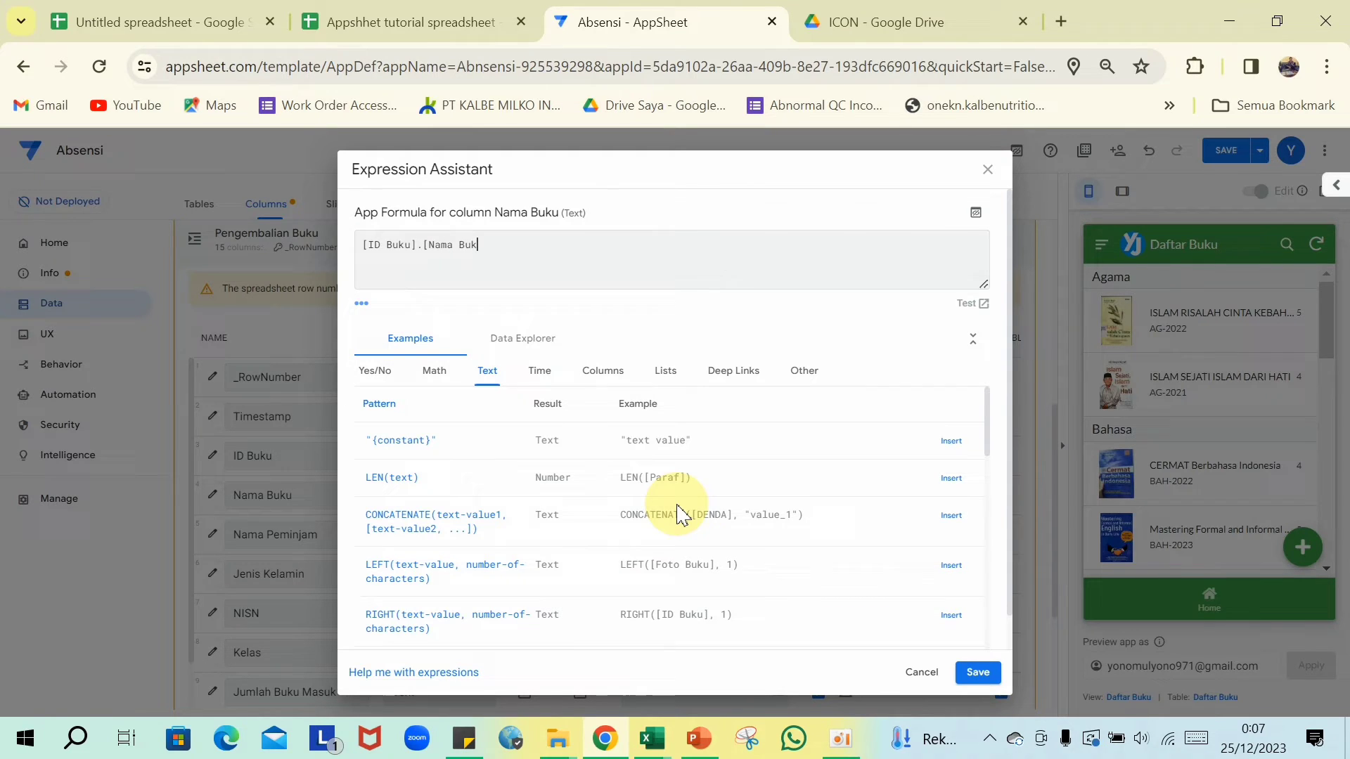
pyautogui.scroll(-1, 621, 503)
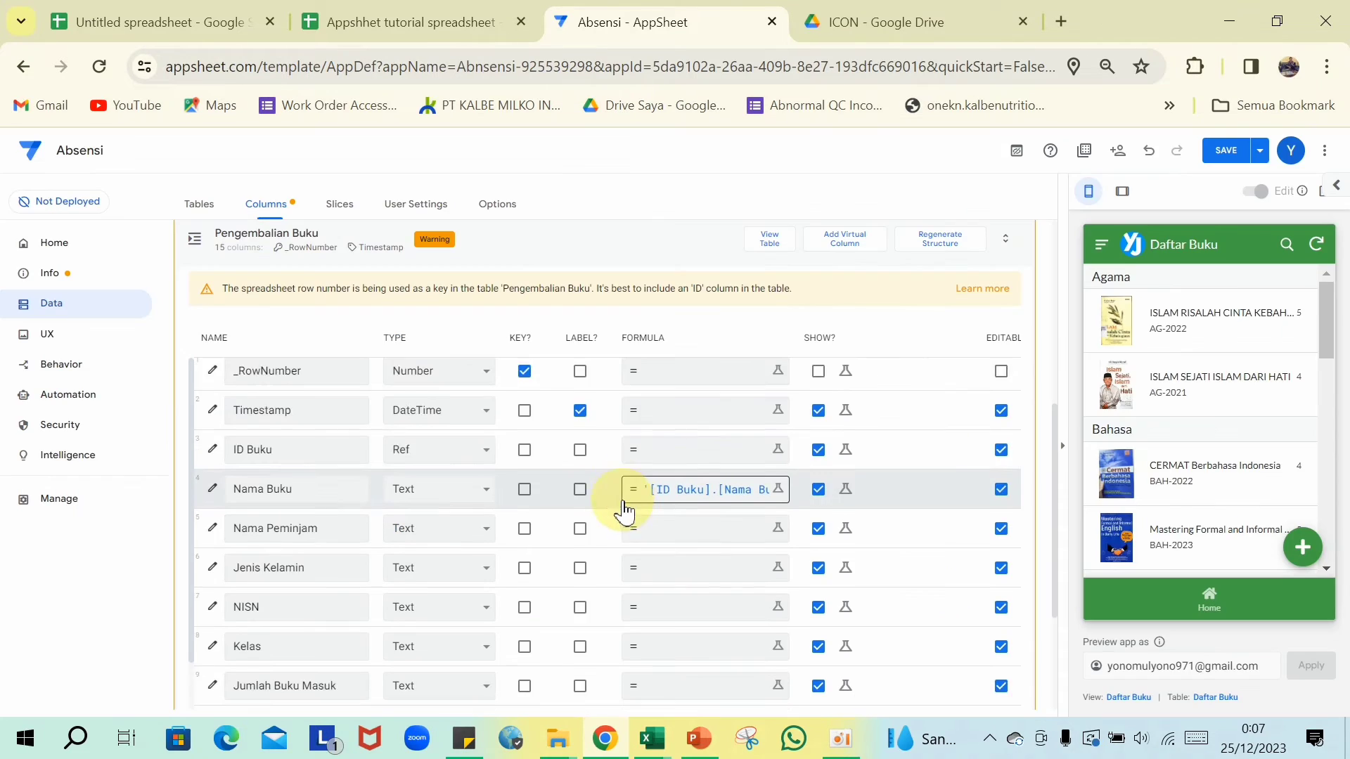
pyautogui.scroll(1, 375, 433)
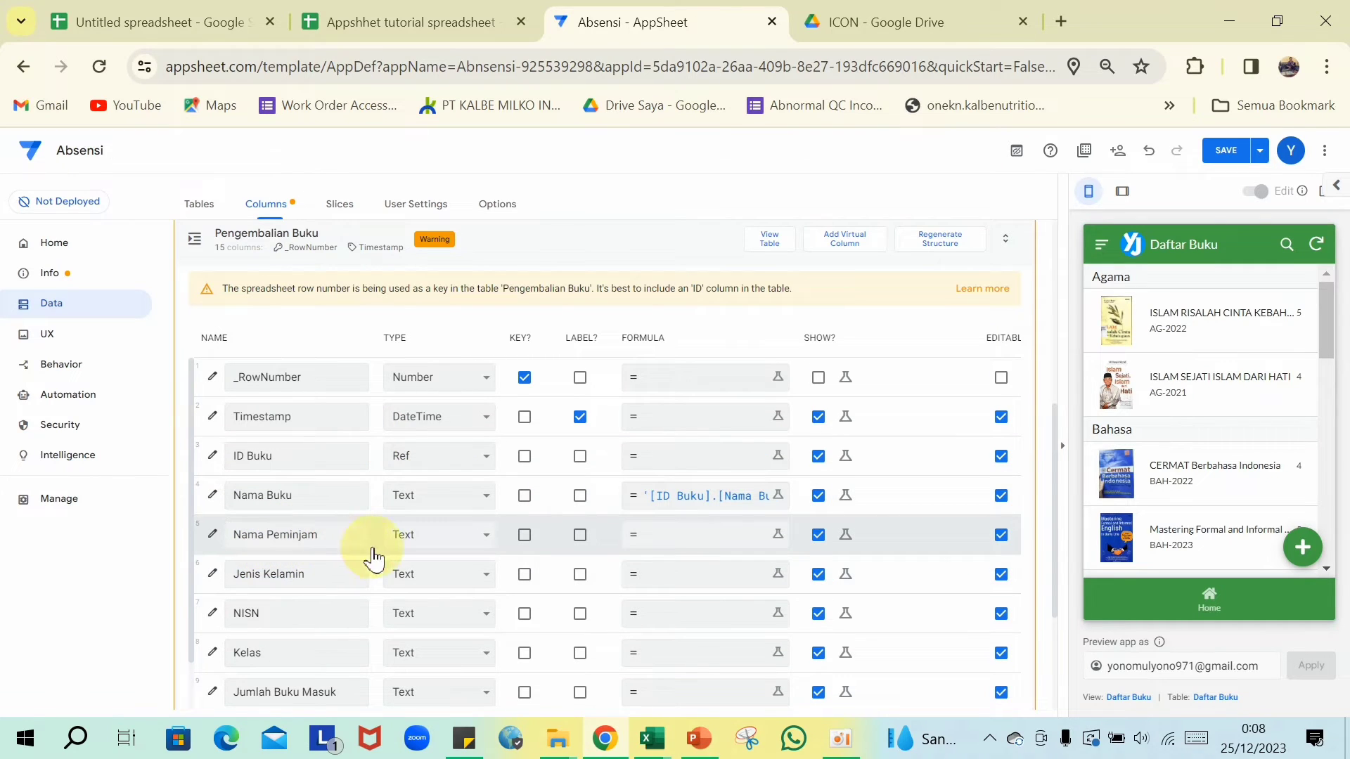
# - Make Nama Peminjam a Ref column to the Daftar Hadir table and save the app
pyautogui.click(484, 543)
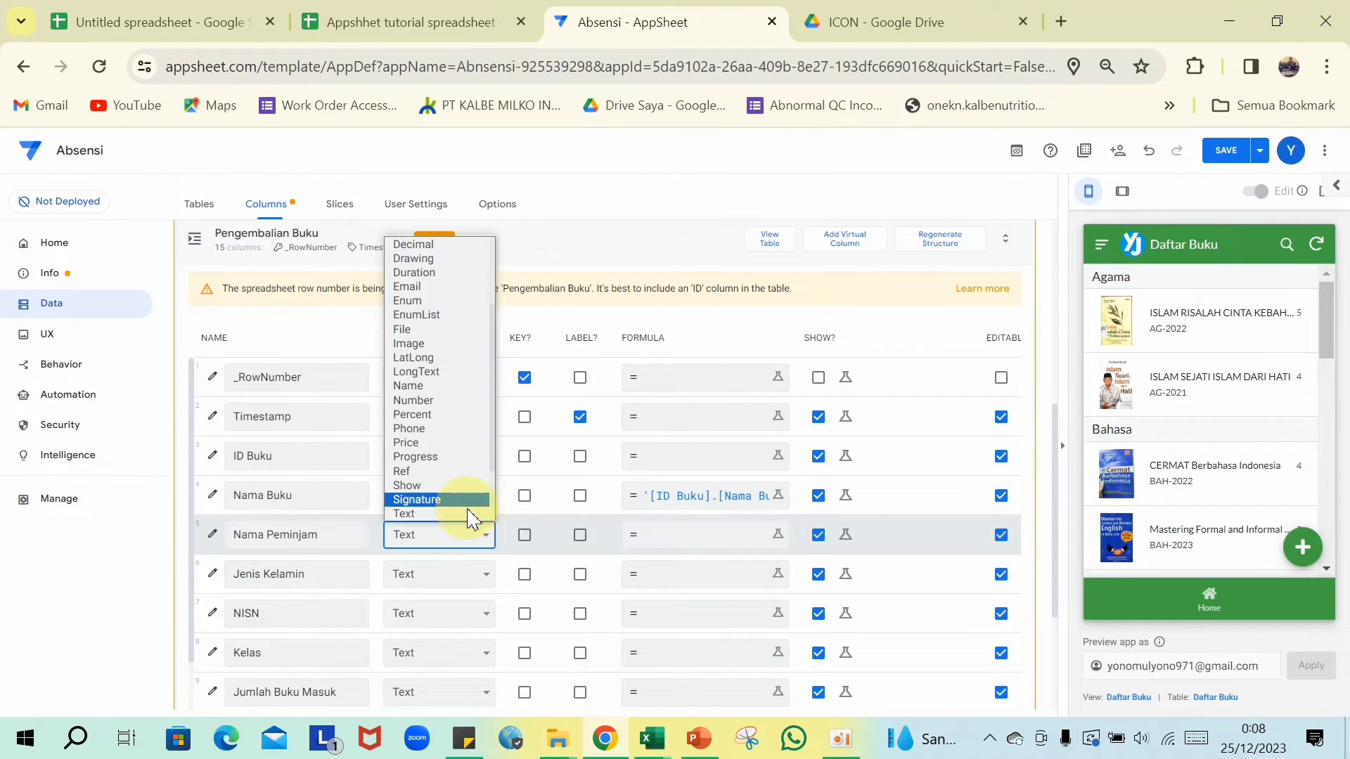
pyautogui.click(445, 475)
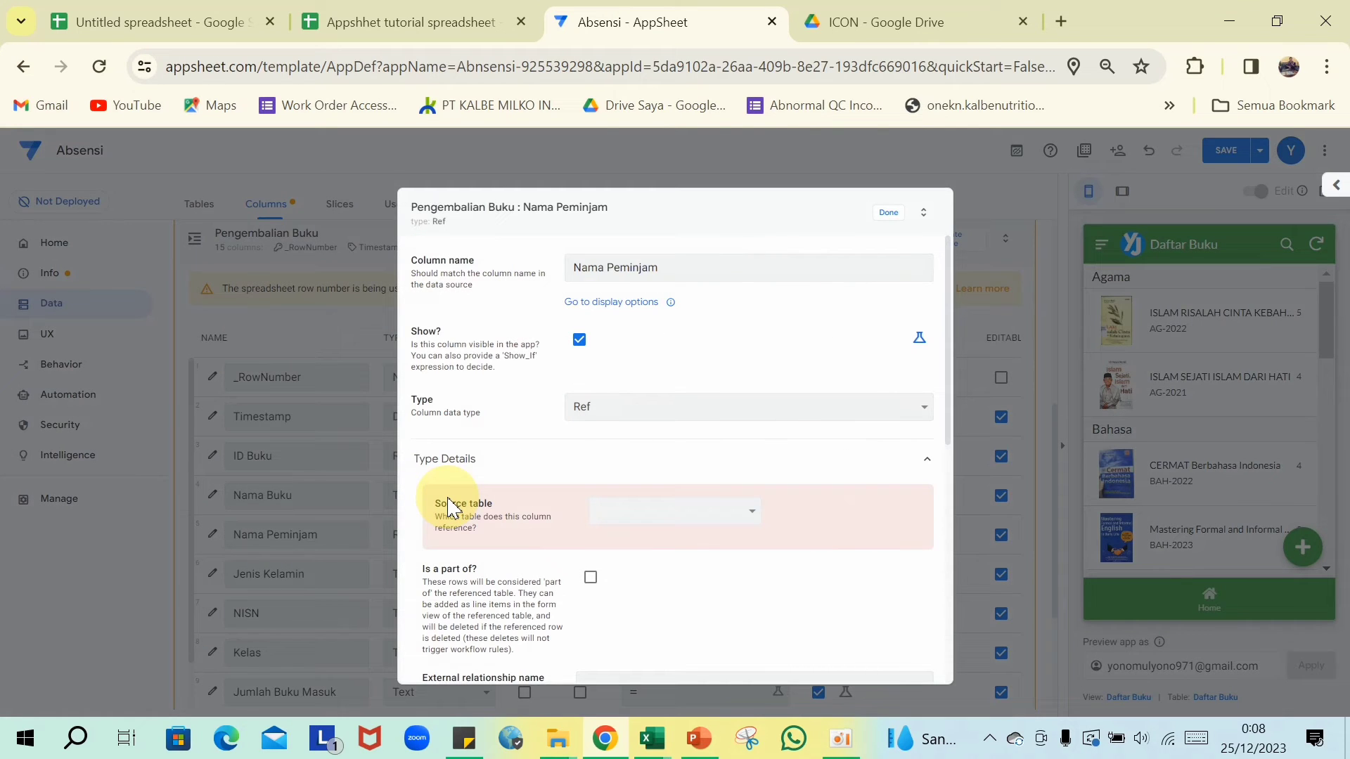
pyautogui.click(703, 515)
pyautogui.click(667, 561)
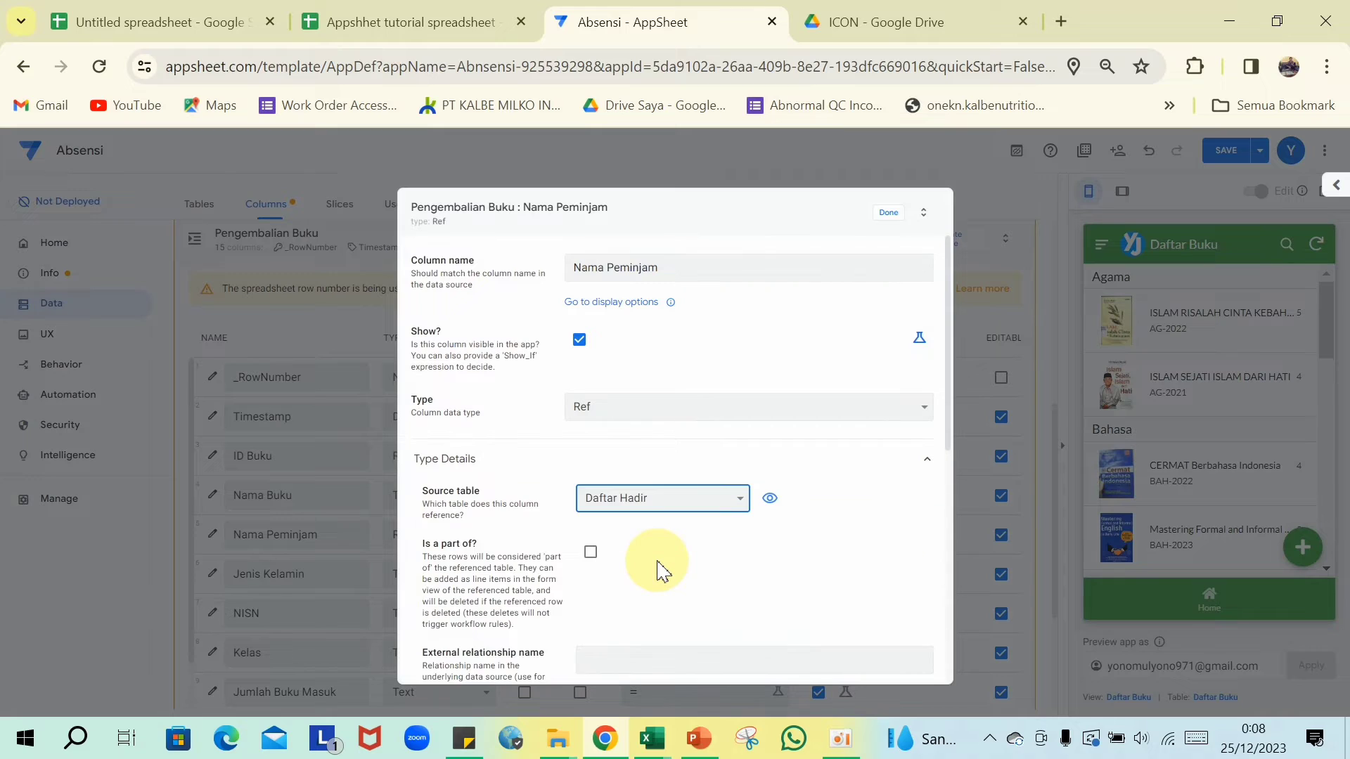
pyautogui.scroll(-5, 657, 571)
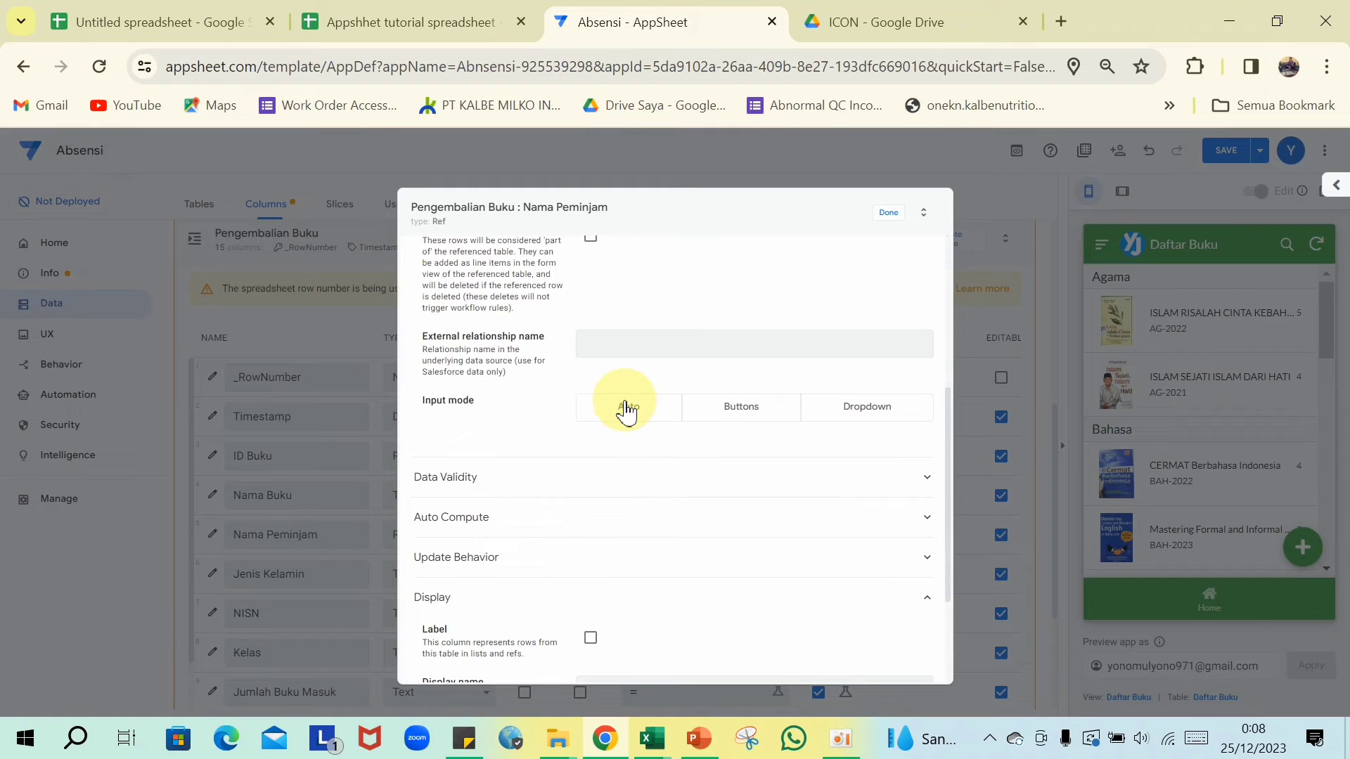
pyautogui.click(887, 214)
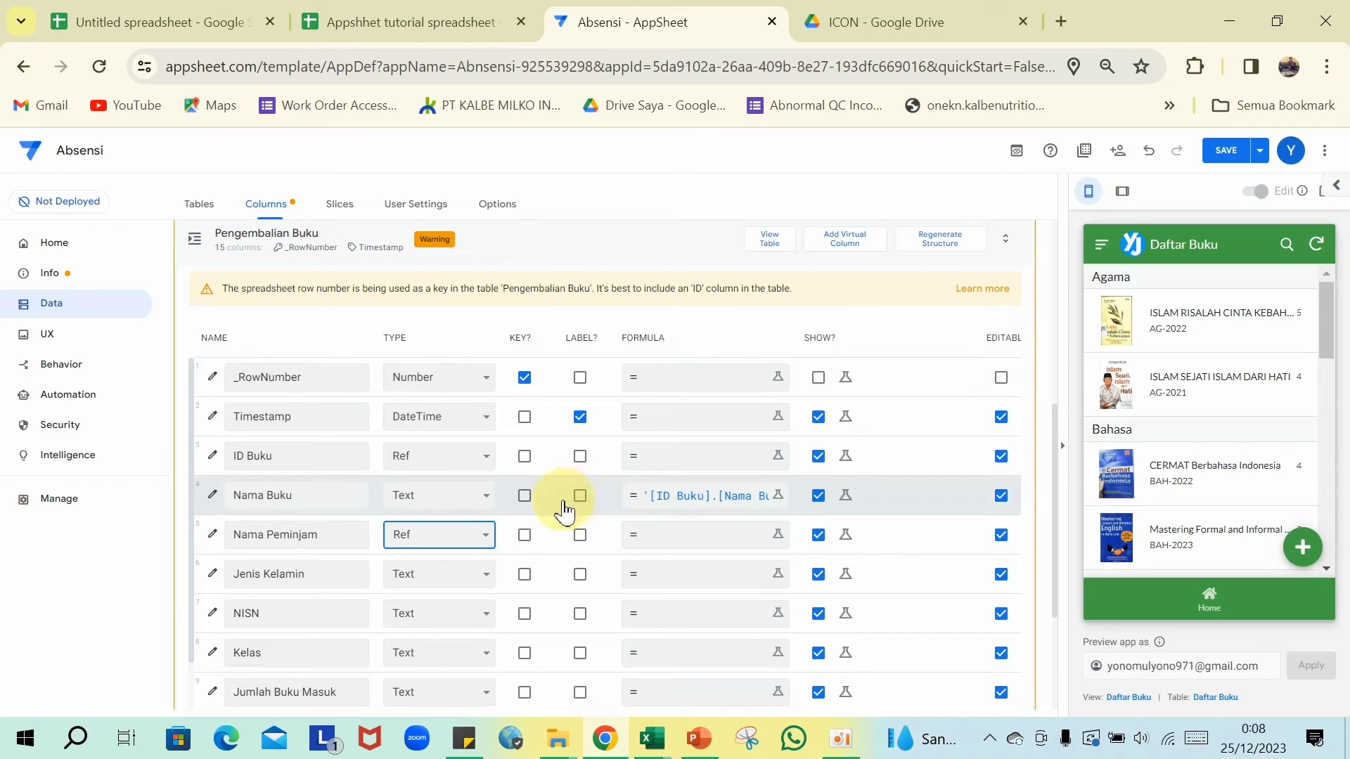
pyautogui.click(1226, 149)
pyautogui.scroll(-2, 337, 435)
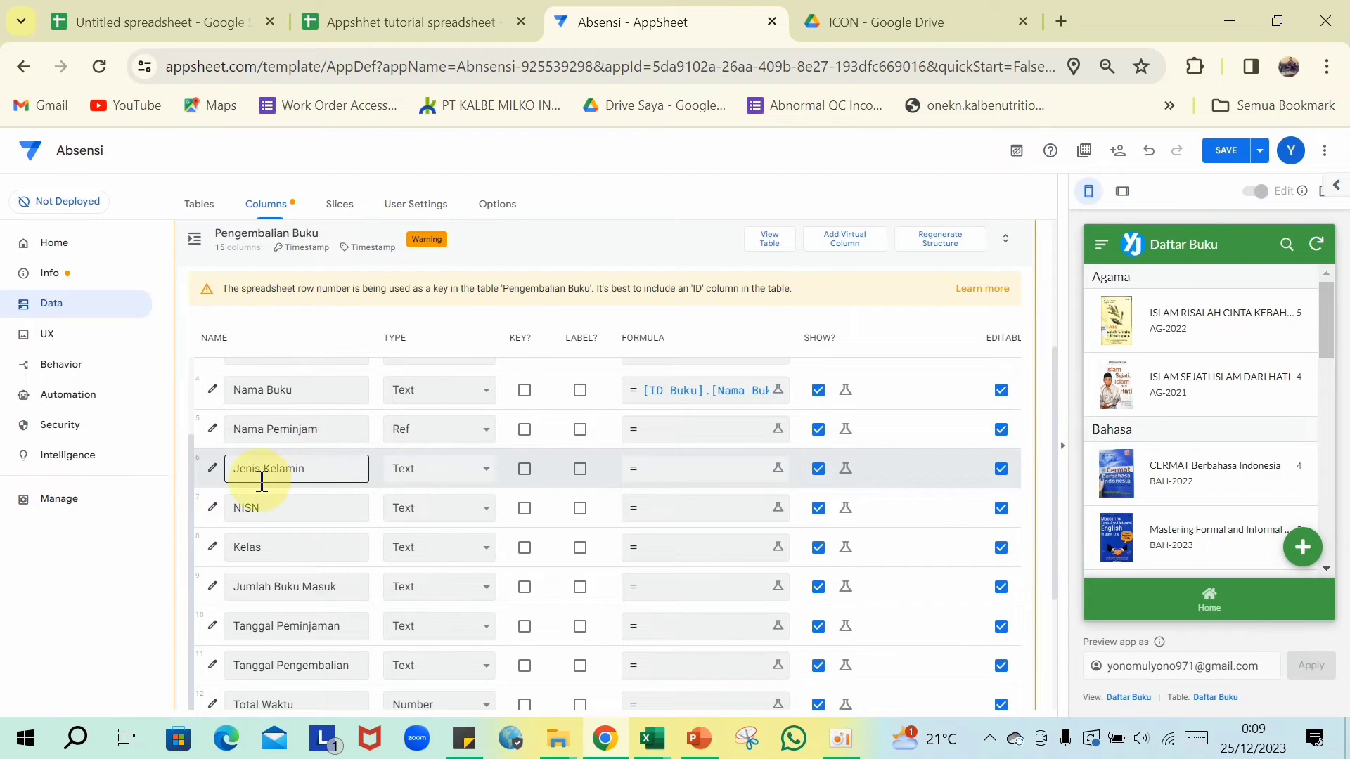
pyautogui.click(694, 471)
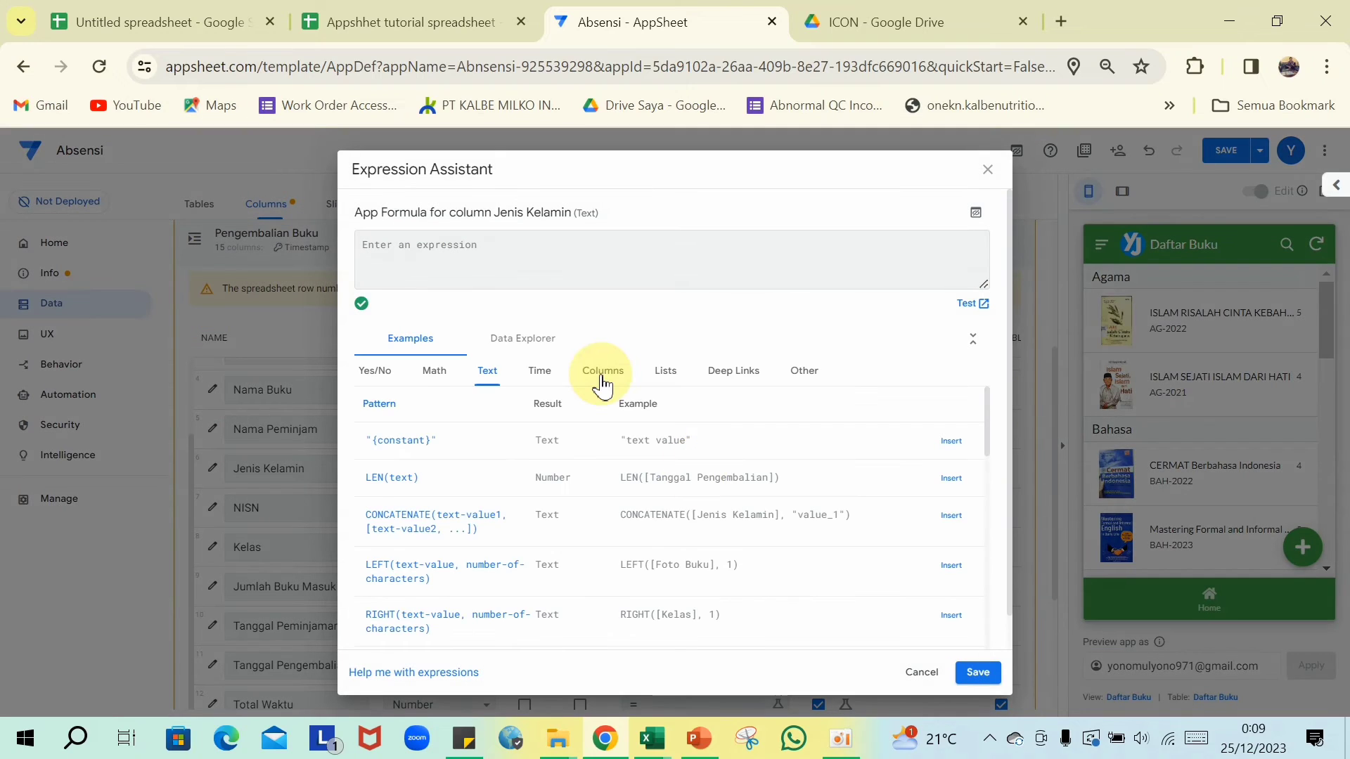
# - Set Jenis Kelamin and NISN formulas to [Nama Peminjam].[Jenis Kelamin] and [Nama Peminjam].[NISN]
pyautogui.write('[Nama Peminjam].[Jenis')
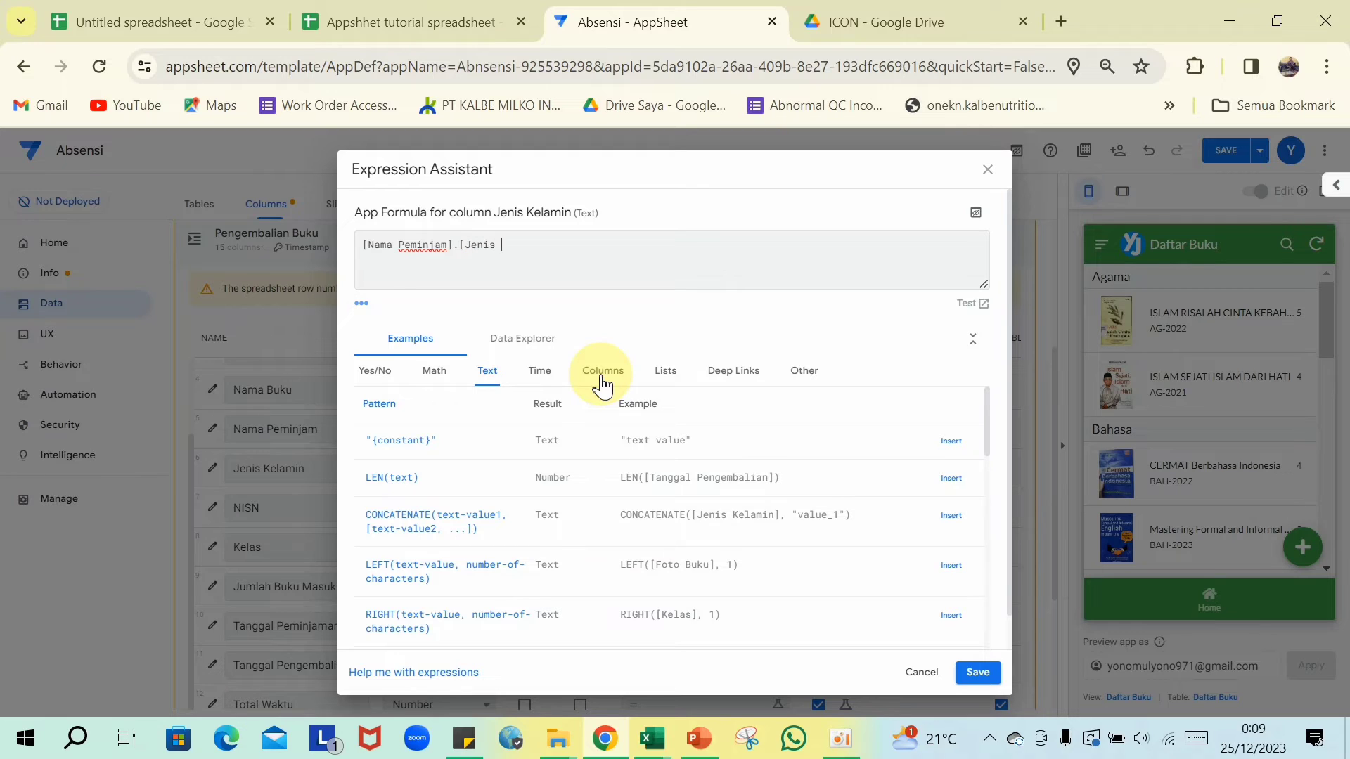
pyautogui.write('n]')
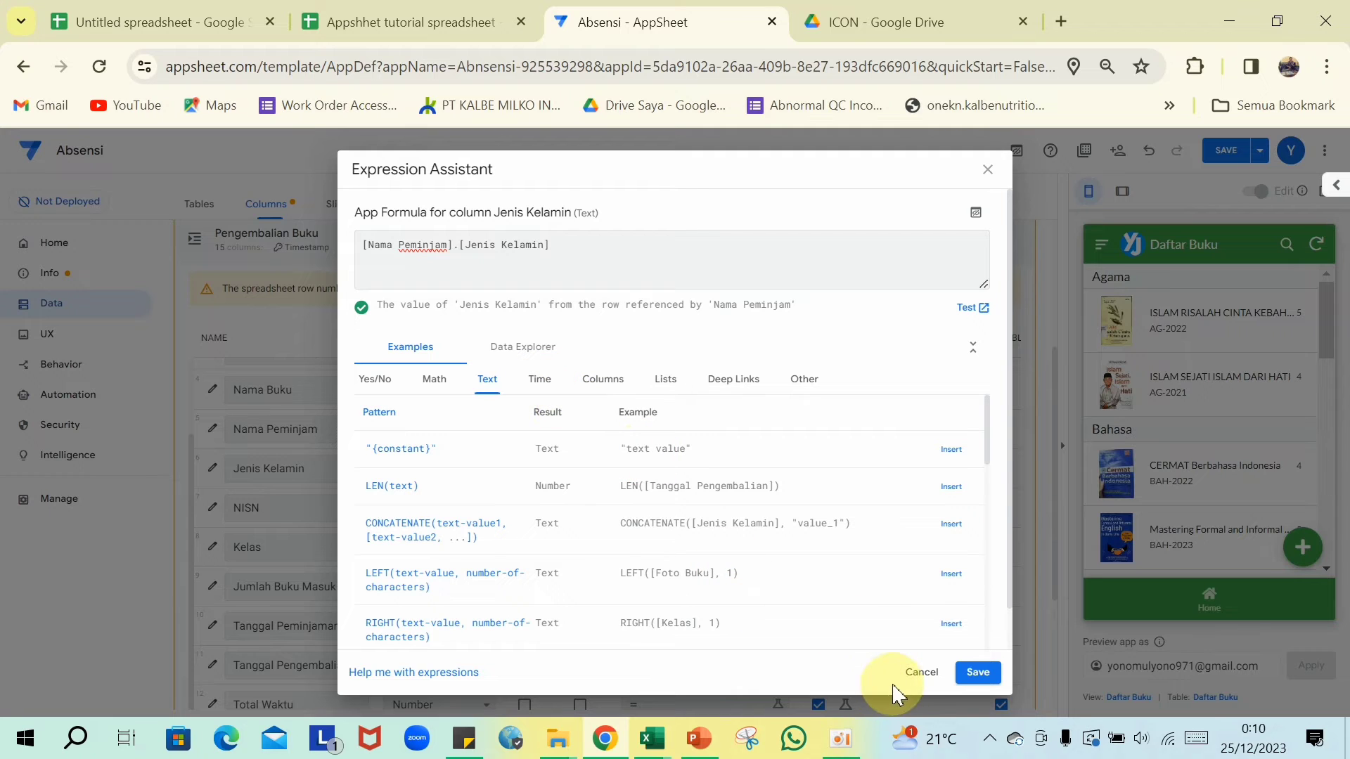
pyautogui.click(975, 673)
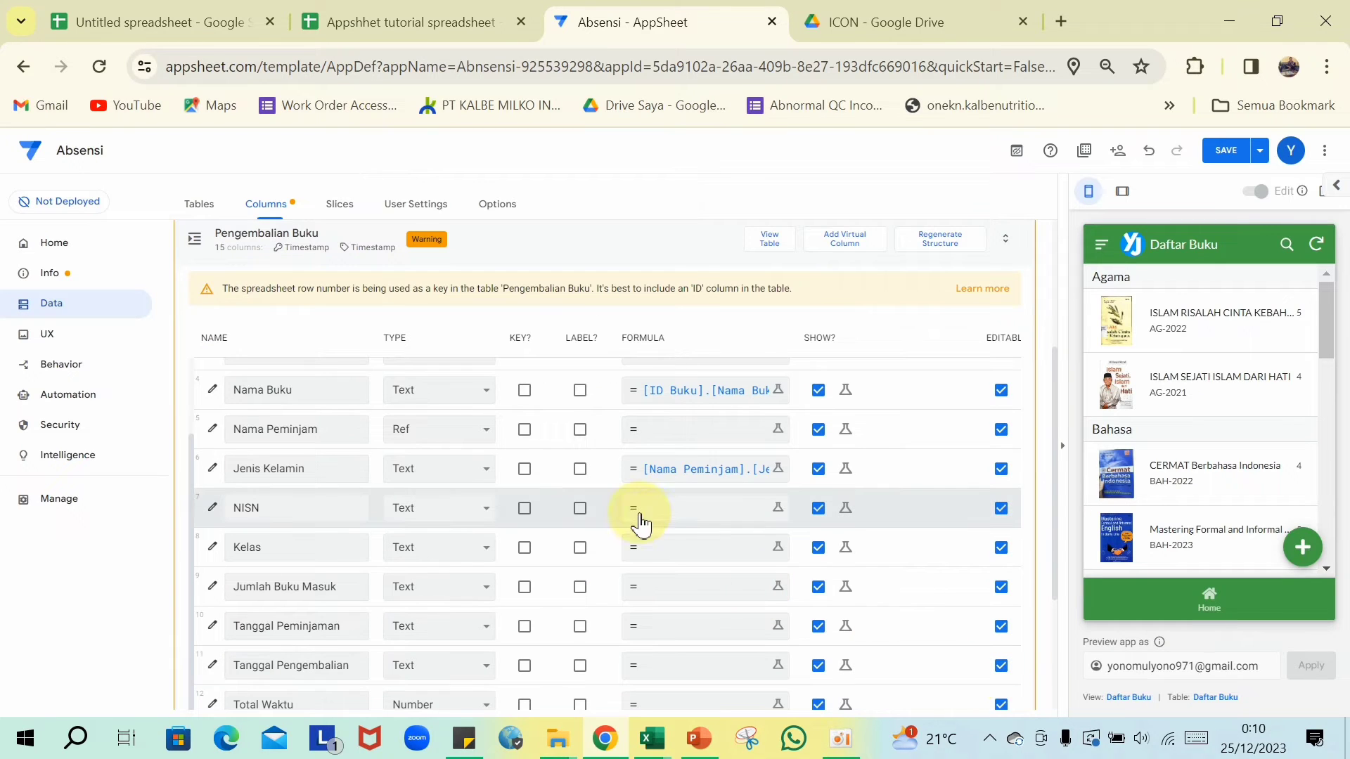
pyautogui.click(667, 523)
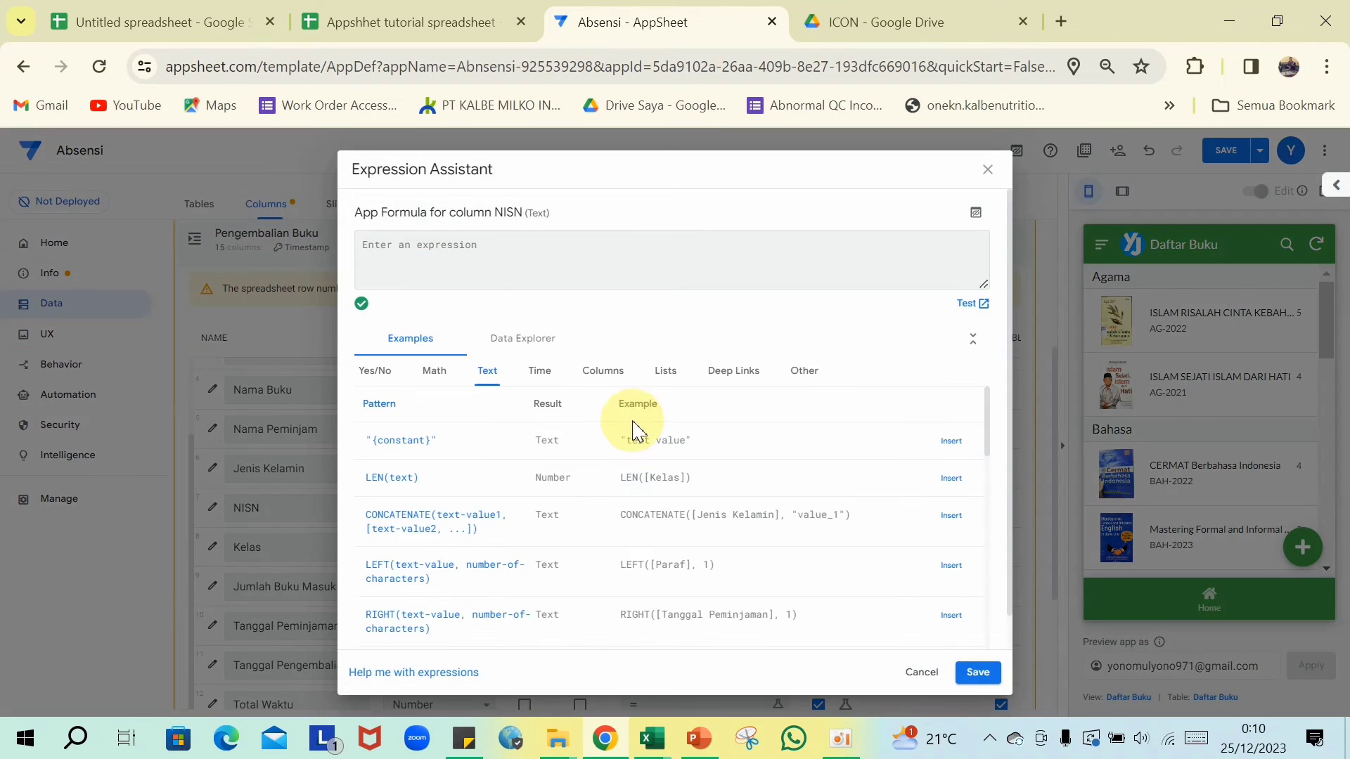
pyautogui.click(475, 271)
pyautogui.write('[Nama Peminjam].[Jenis Kelamin]')
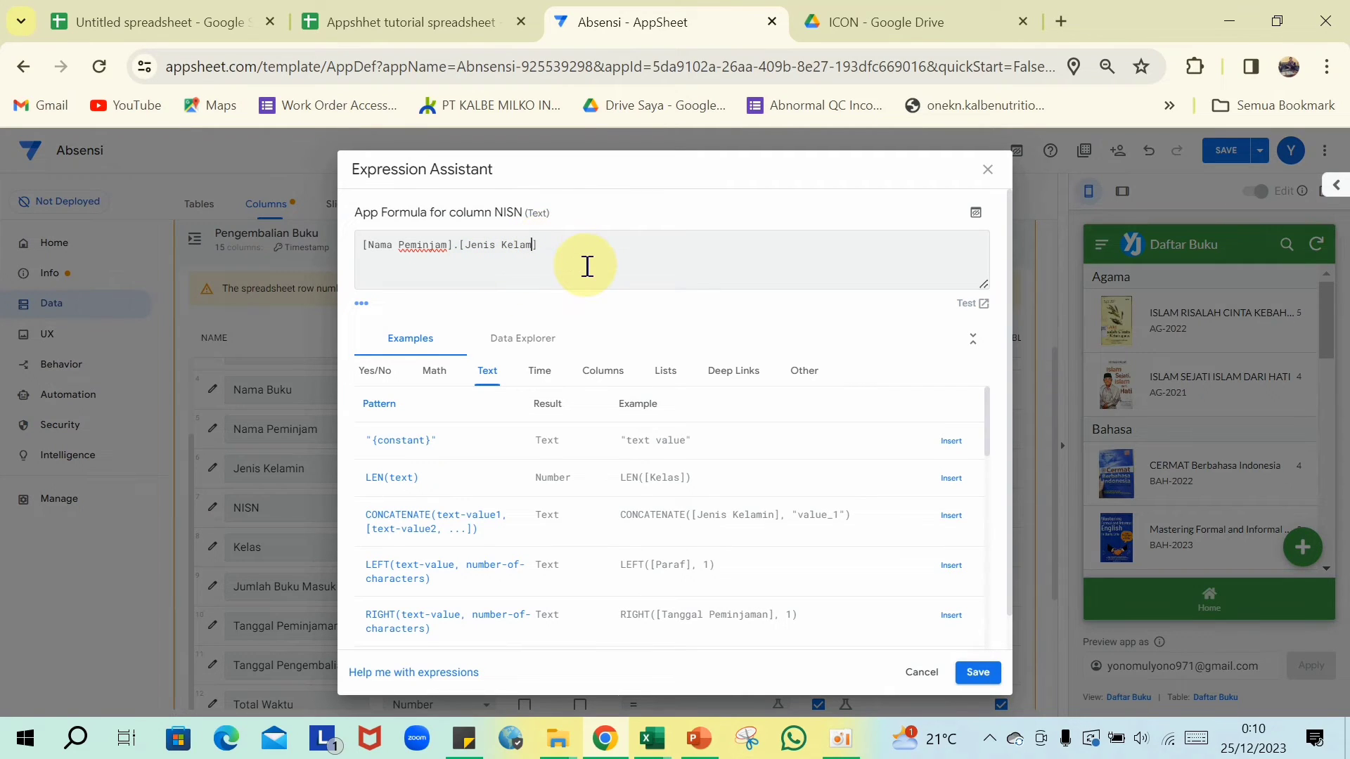
pyautogui.press('BackSpace')
pyautogui.press('BackSpace')
pyautogui.press('BackSpace')
pyautogui.press('BackSpace')
pyautogui.press('BackSpace')
pyautogui.press('BackSpace')
pyautogui.press('BackSpace')
pyautogui.press('BackSpace')
pyautogui.press('BackSpace')
pyautogui.press('BackSpace')
pyautogui.press('BackSpace')
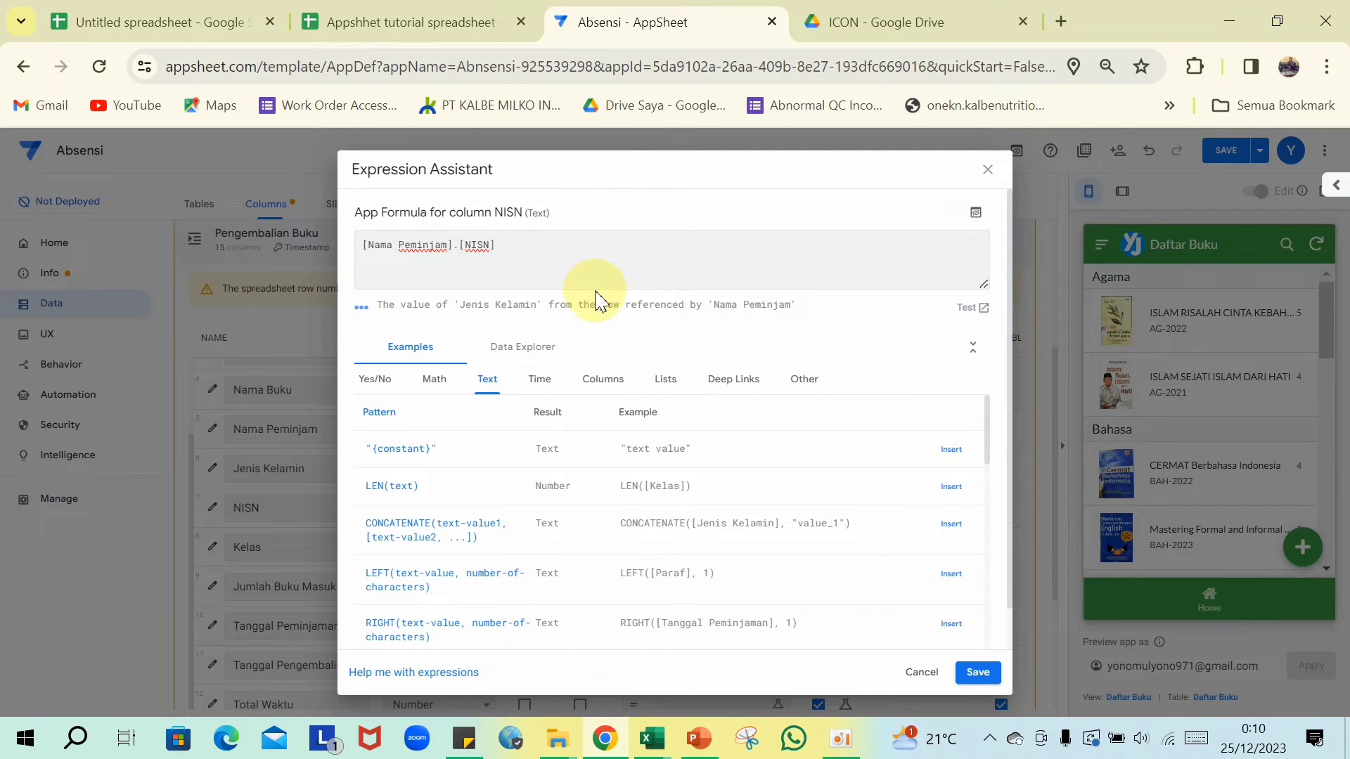
pyautogui.click(978, 672)
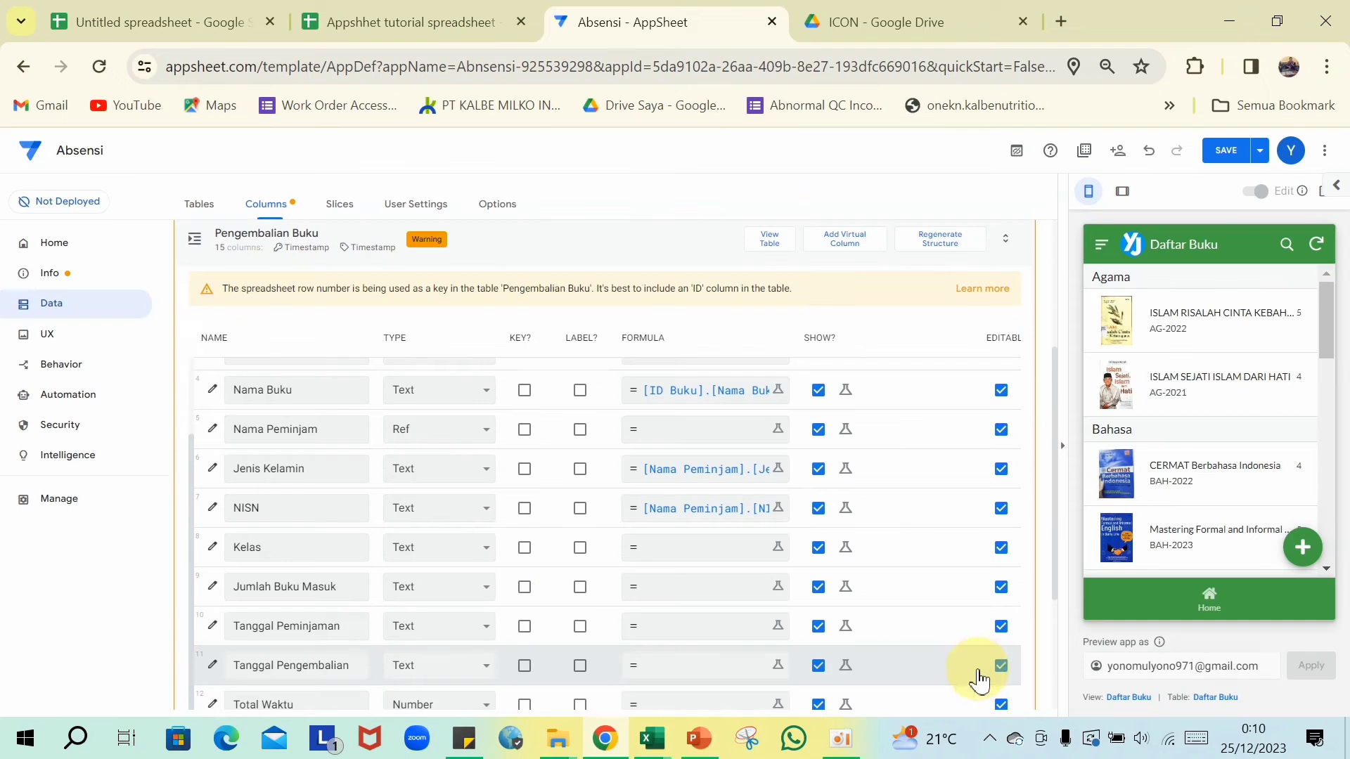
# - Give Kelas the formula [Nama Peminjam].[Kelas] by adapting the pasted lookup
pyautogui.click(698, 553)
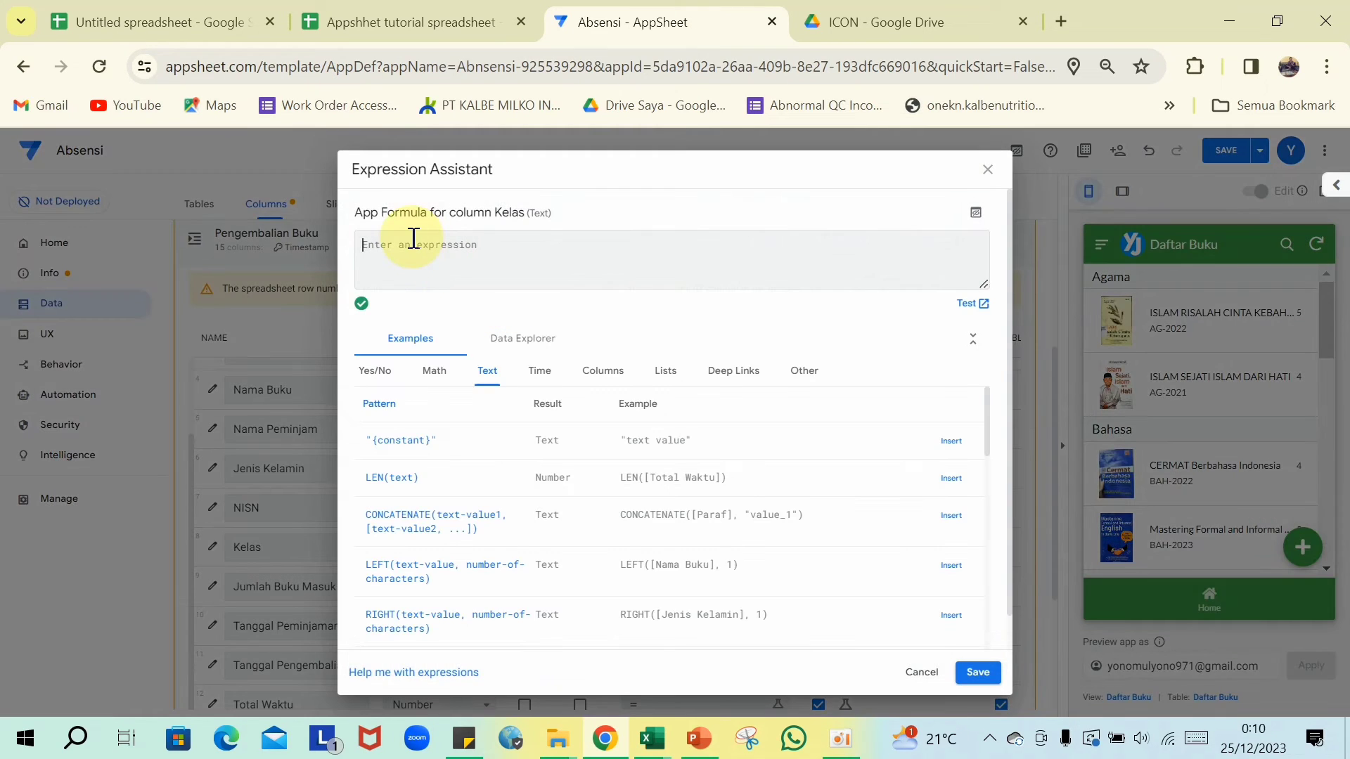
pyautogui.write('[Nama Peminjam].[Jenis Kelamin]')
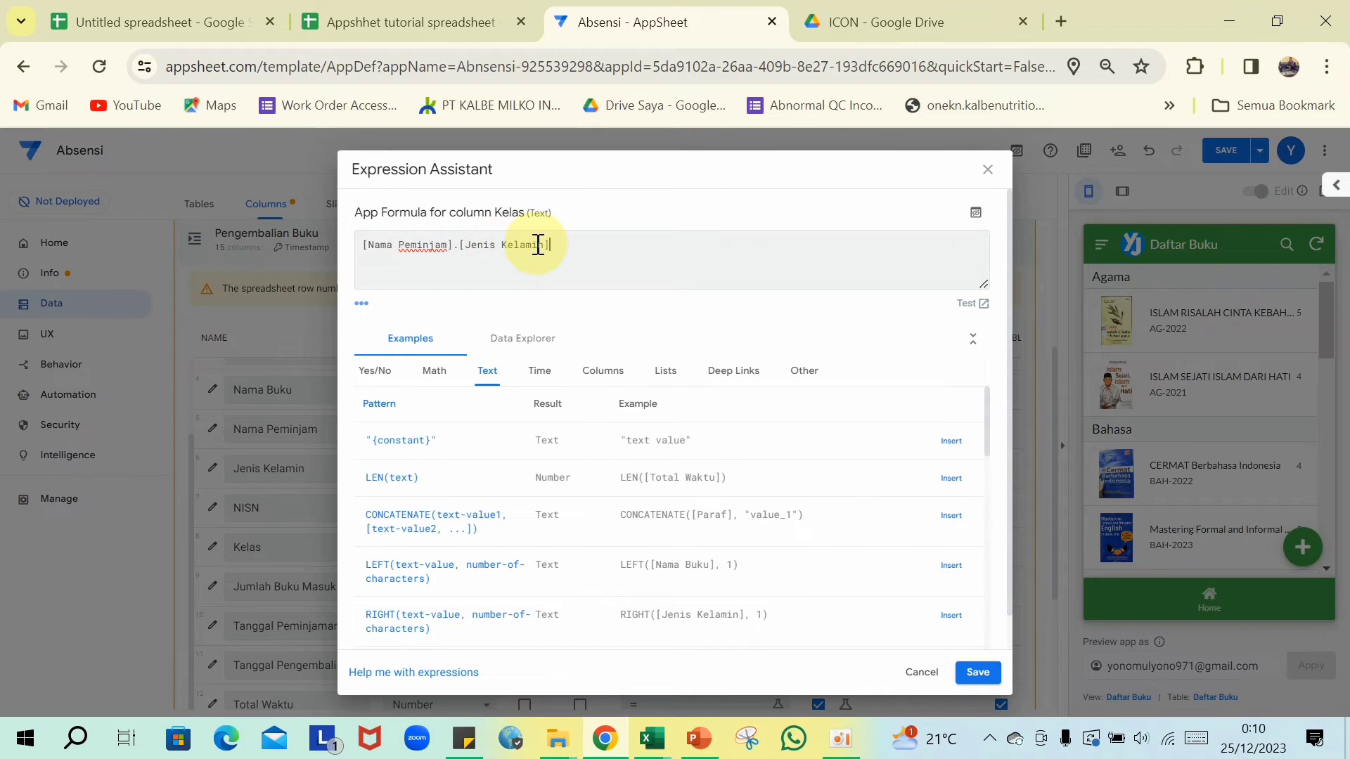
pyautogui.click(540, 245)
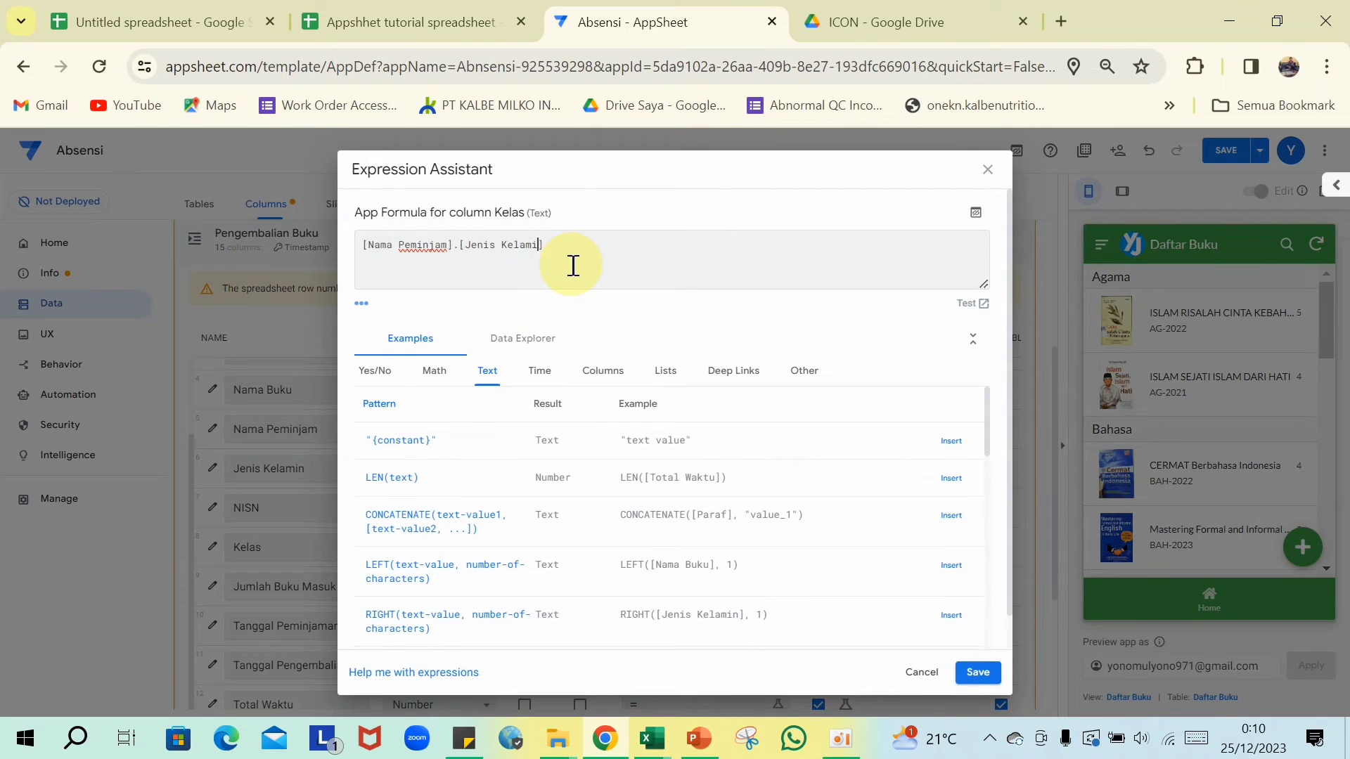
pyautogui.press('BackSpace')
pyautogui.press('BackSpace')
pyautogui.press('BackSpace')
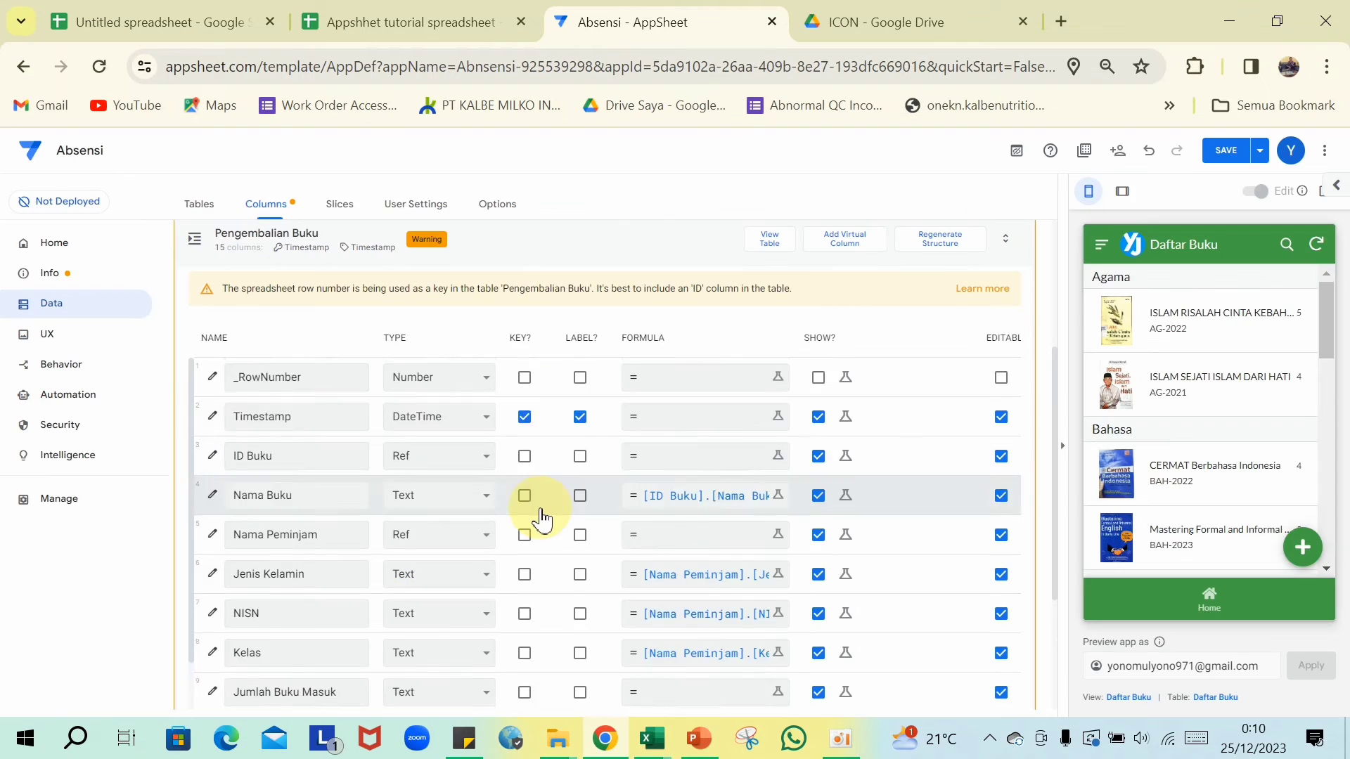
# - Make Jumlah Buku Masuk a Number column and both Tanggal Peminjaman and Tanggal Pengembalian Date columns
pyautogui.scroll(-2, 546, 515)
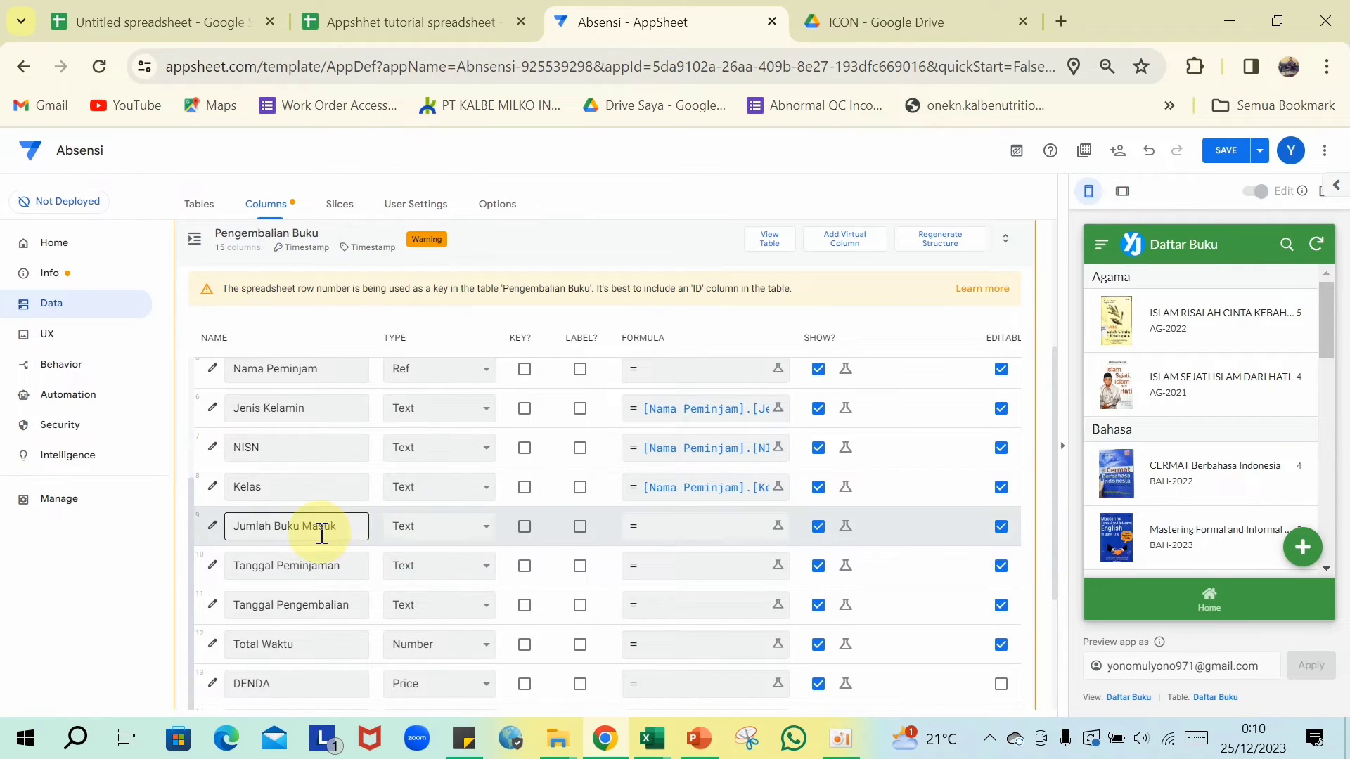
pyautogui.click(490, 536)
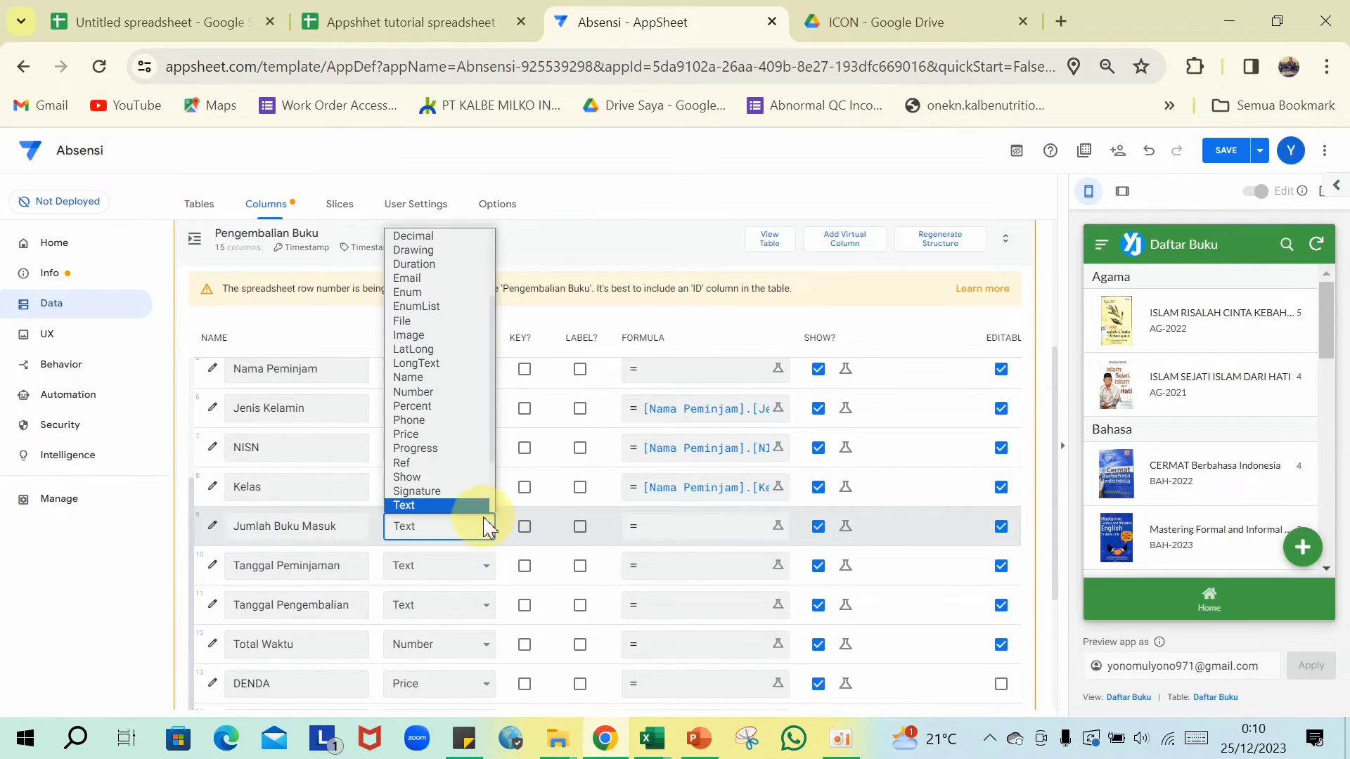
pyautogui.scroll(-1, 450, 492)
pyautogui.click(421, 364)
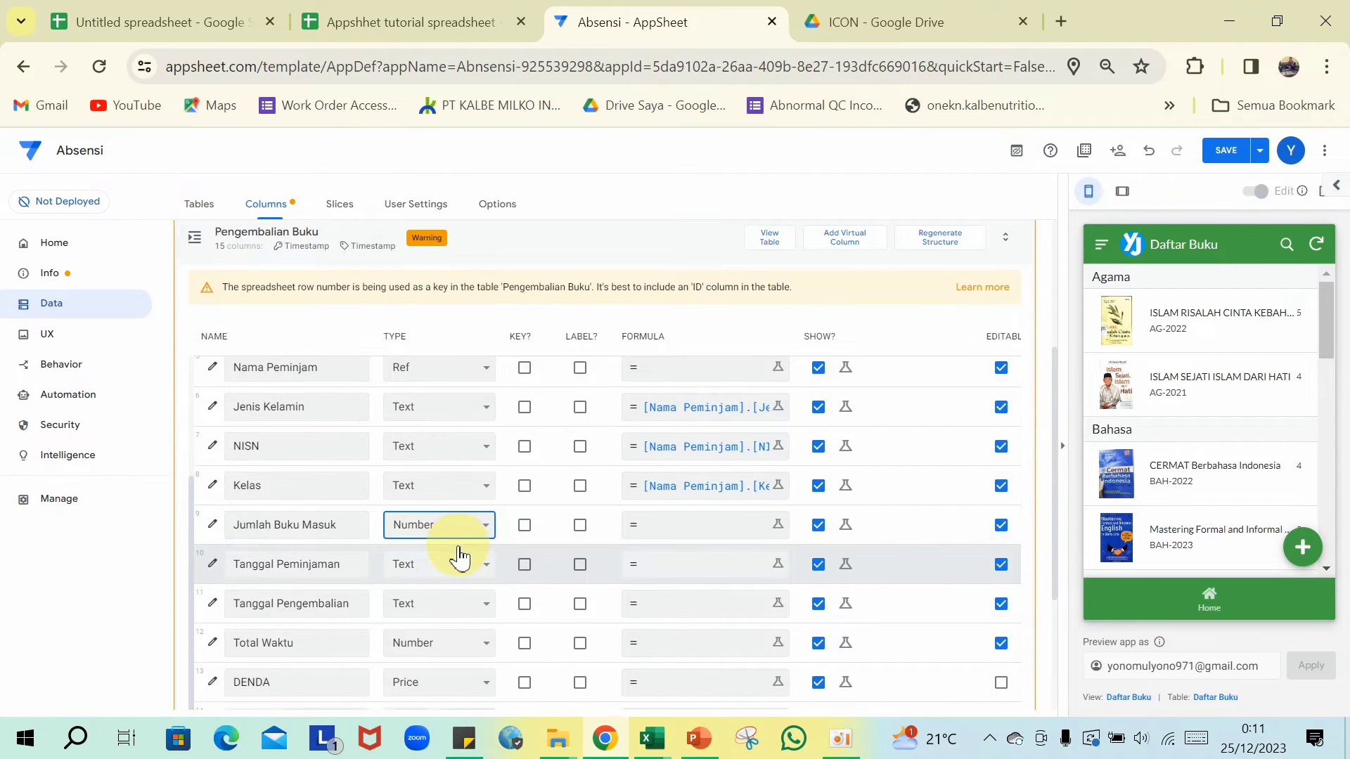
pyautogui.scroll(-3, 457, 548)
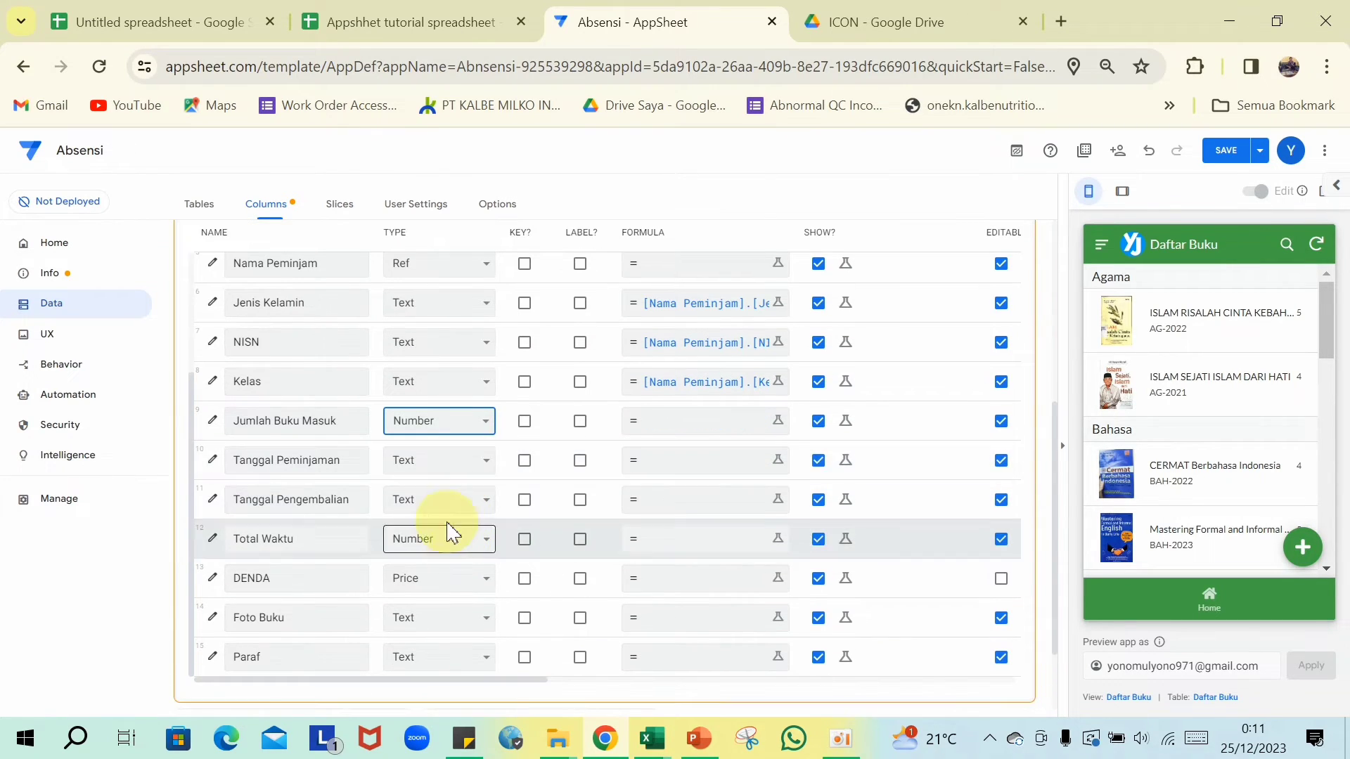
pyautogui.click(484, 464)
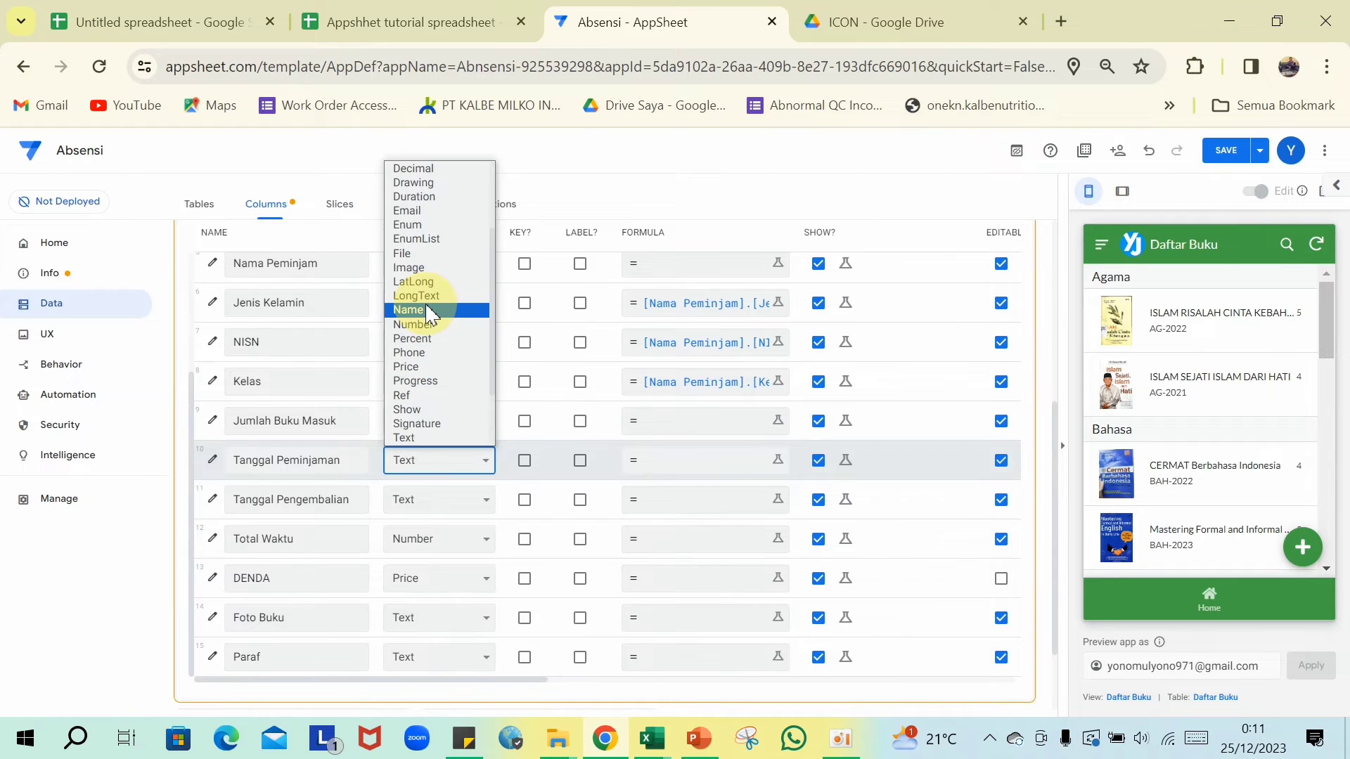
pyautogui.scroll(-2, 425, 331)
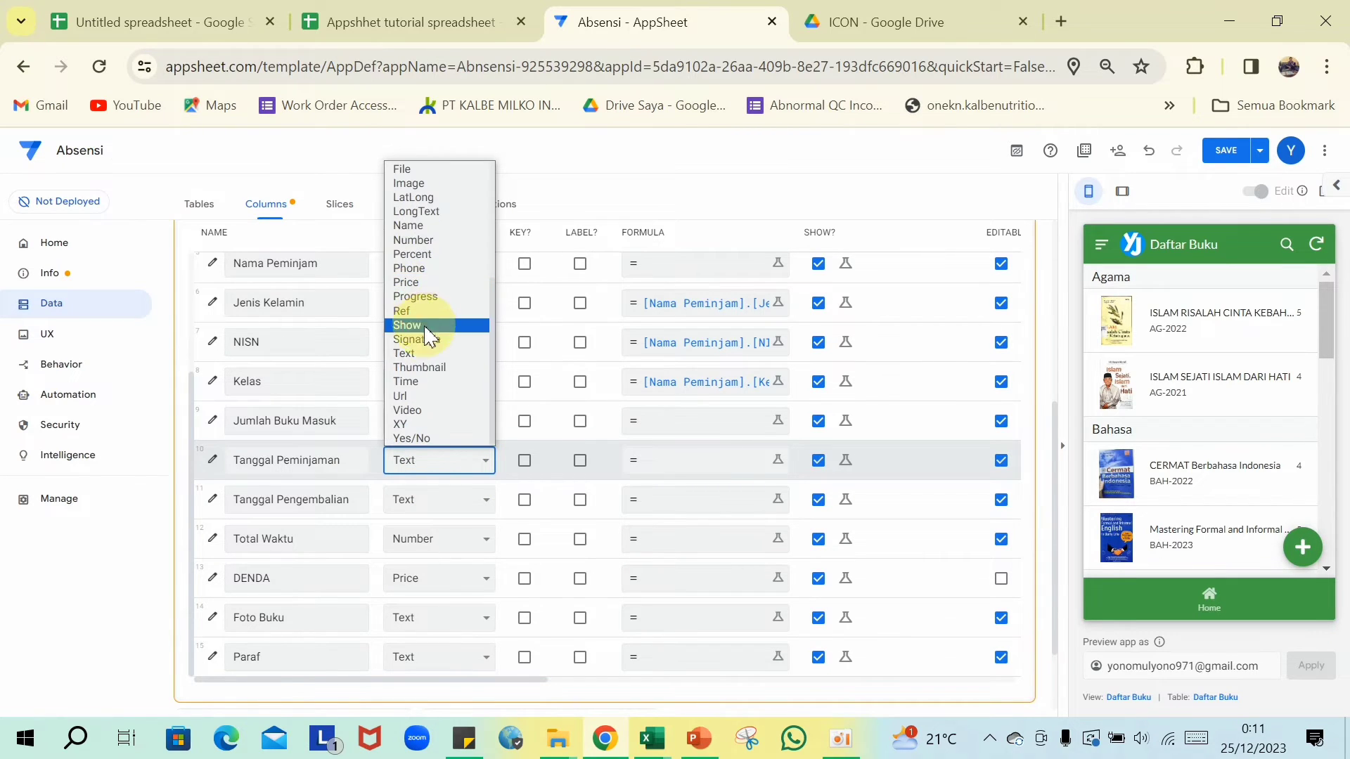
pyautogui.scroll(3, 422, 351)
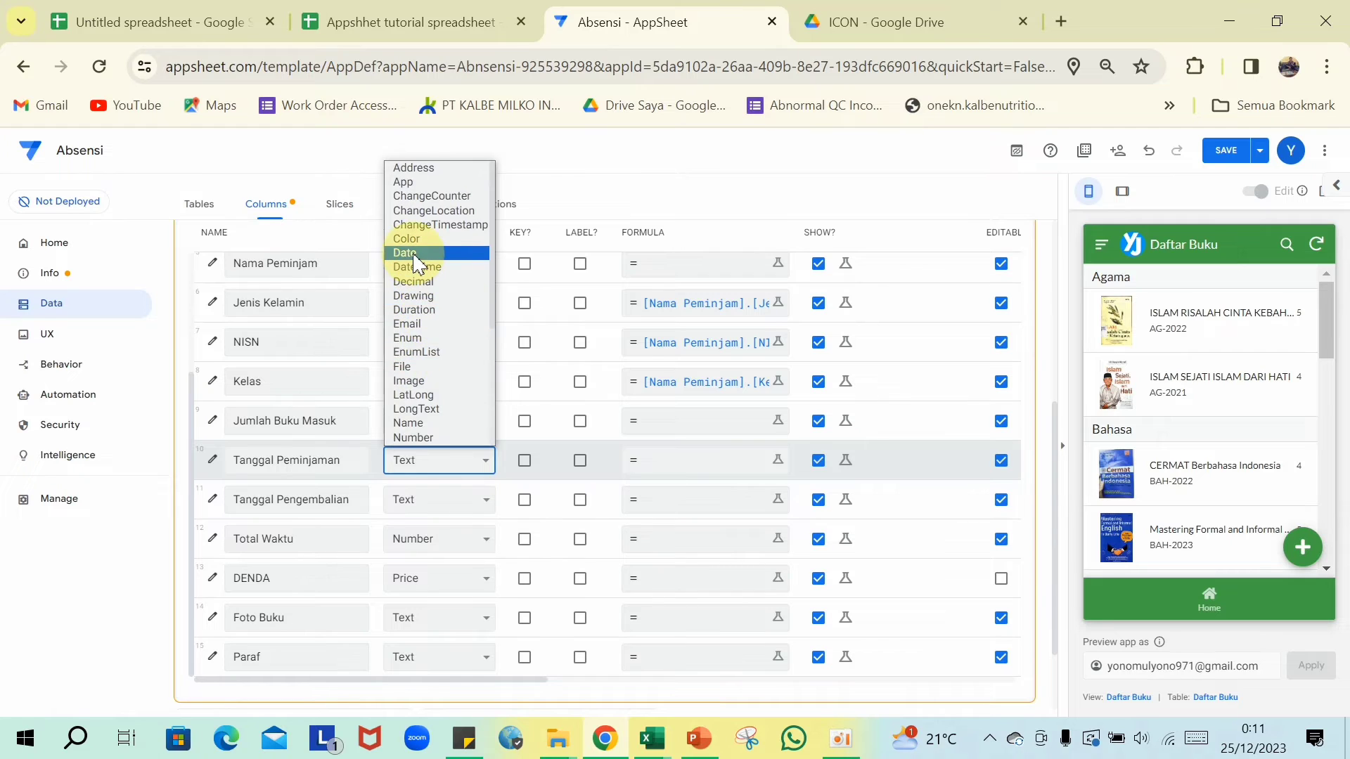
pyautogui.click(415, 254)
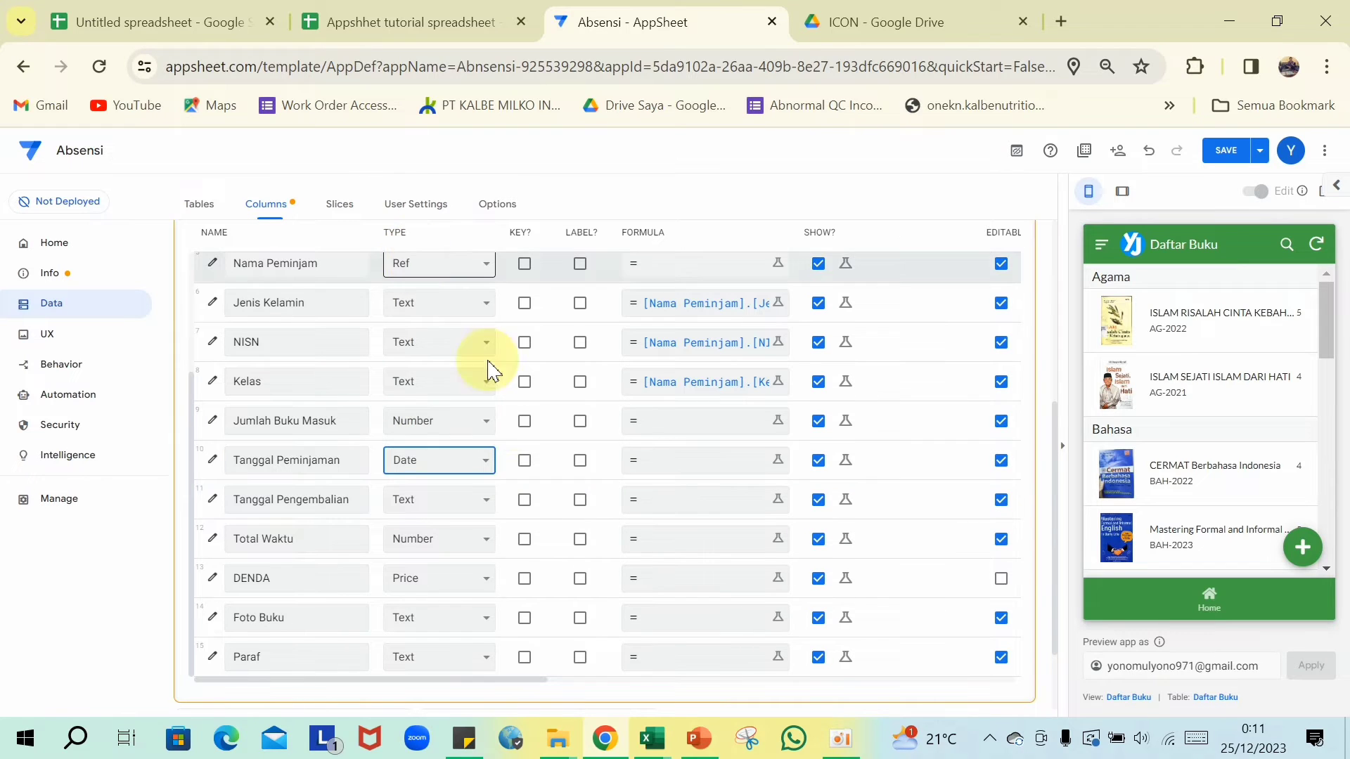
pyautogui.click(487, 505)
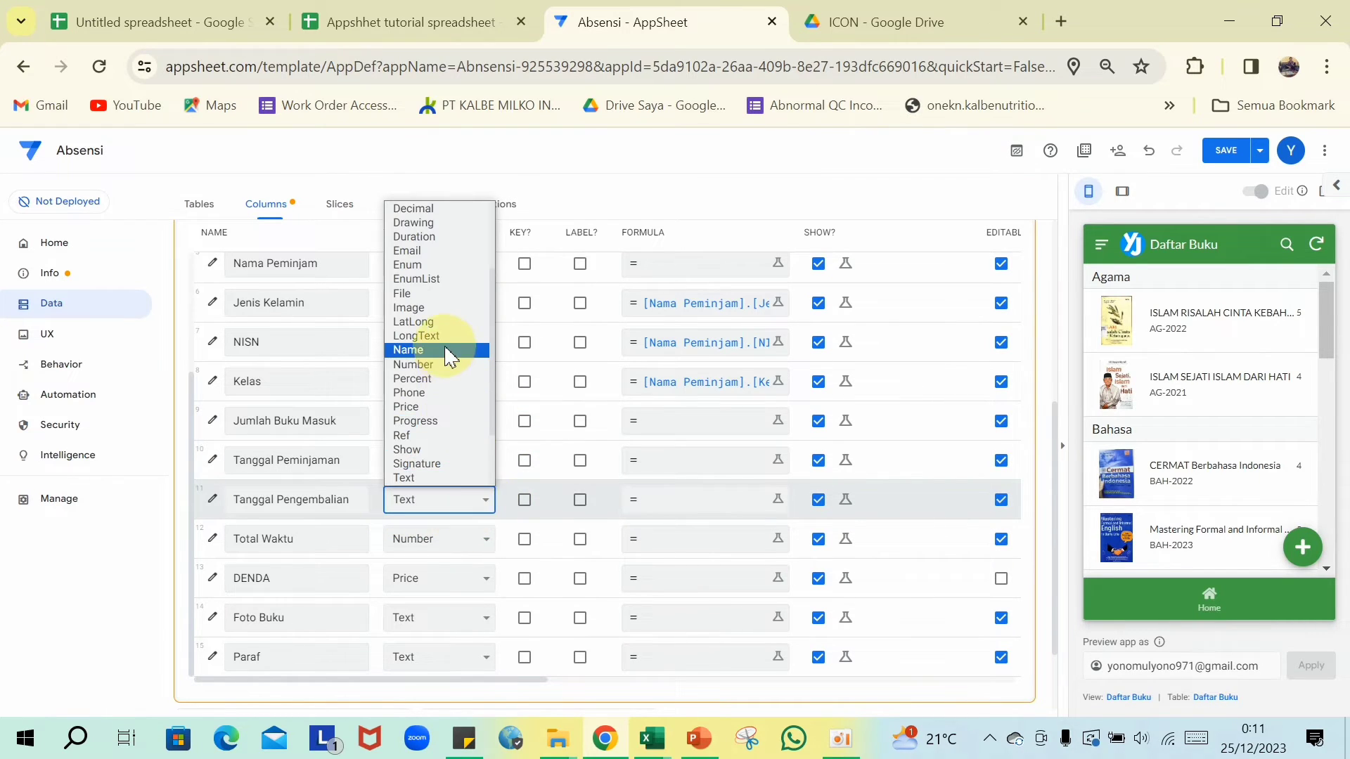
pyautogui.scroll(3, 411, 391)
pyautogui.click(415, 365)
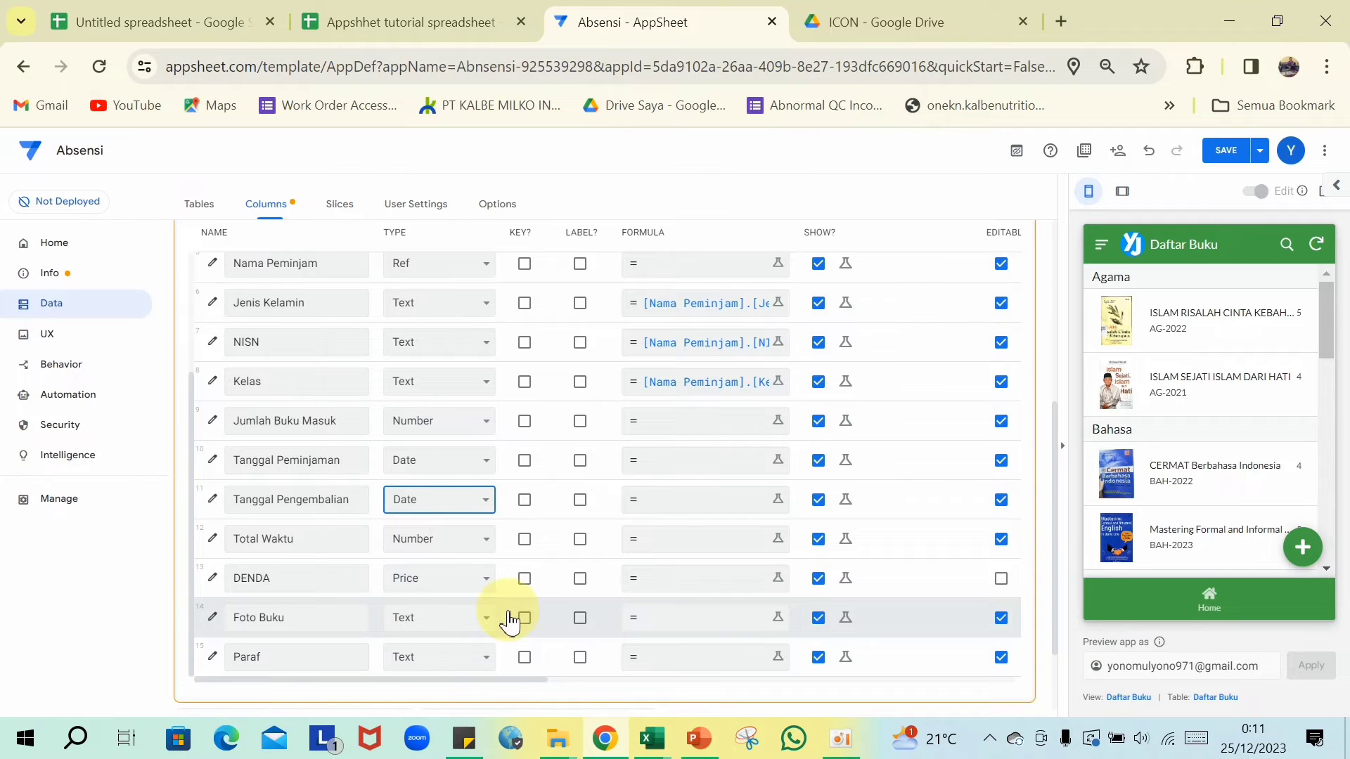
# - Make Foto Buku a Thumbnail column with the formula [ID Buku].[Foto Buku]
pyautogui.click(485, 627)
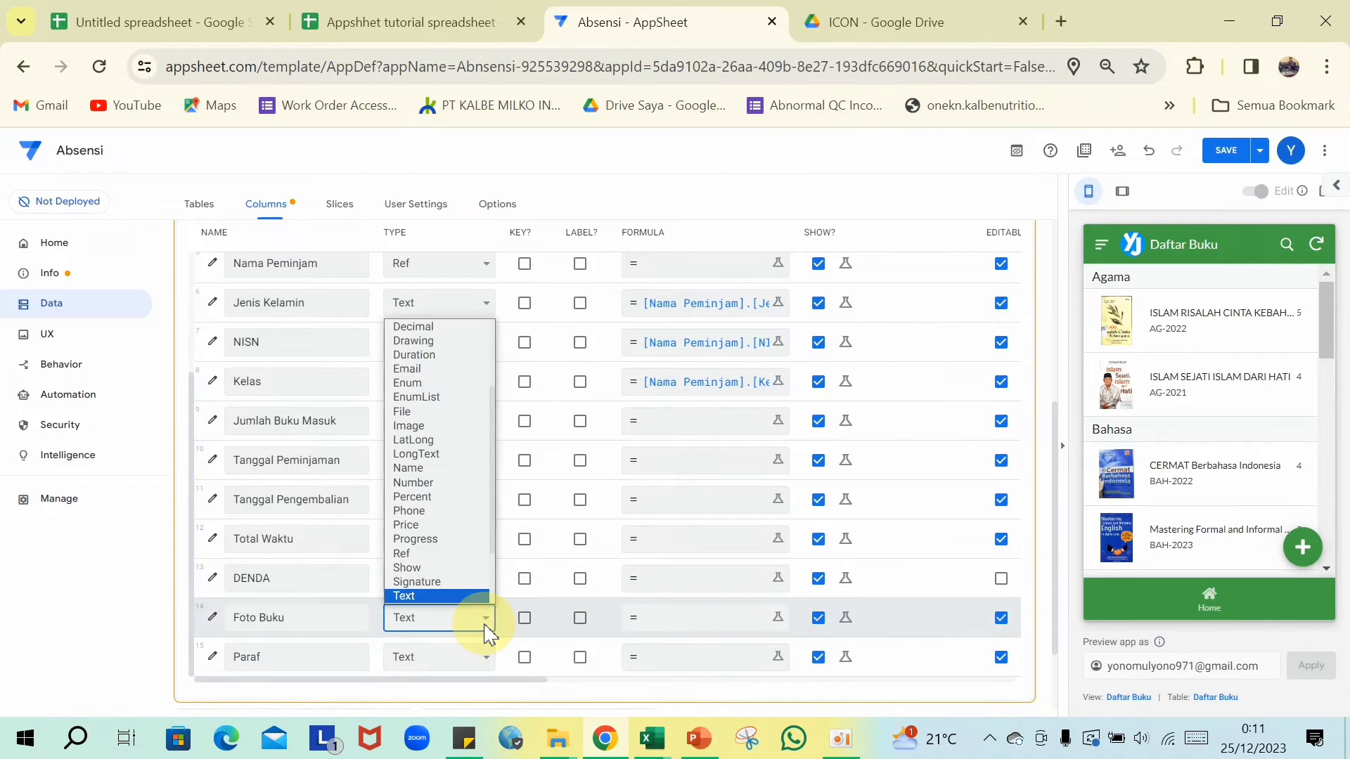
pyautogui.scroll(-2, 466, 570)
pyautogui.click(451, 542)
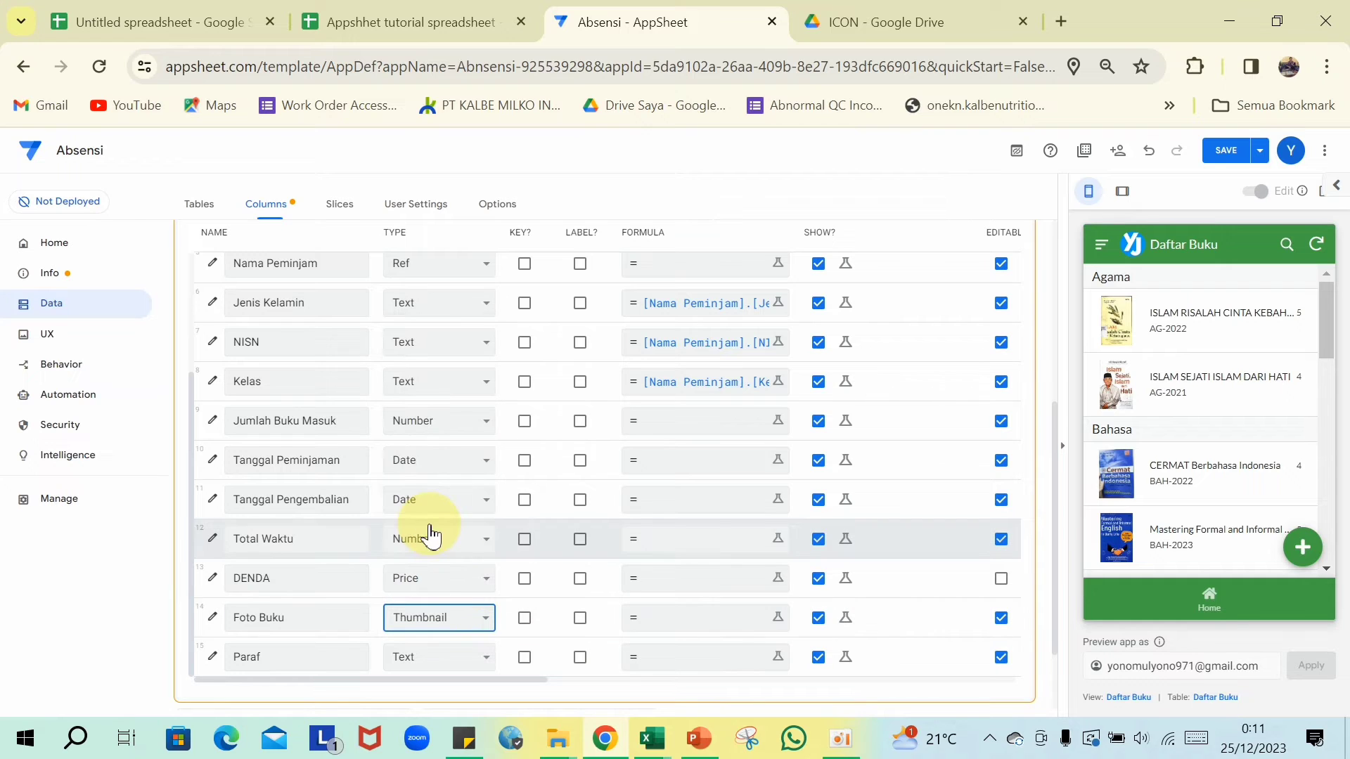
pyautogui.click(668, 637)
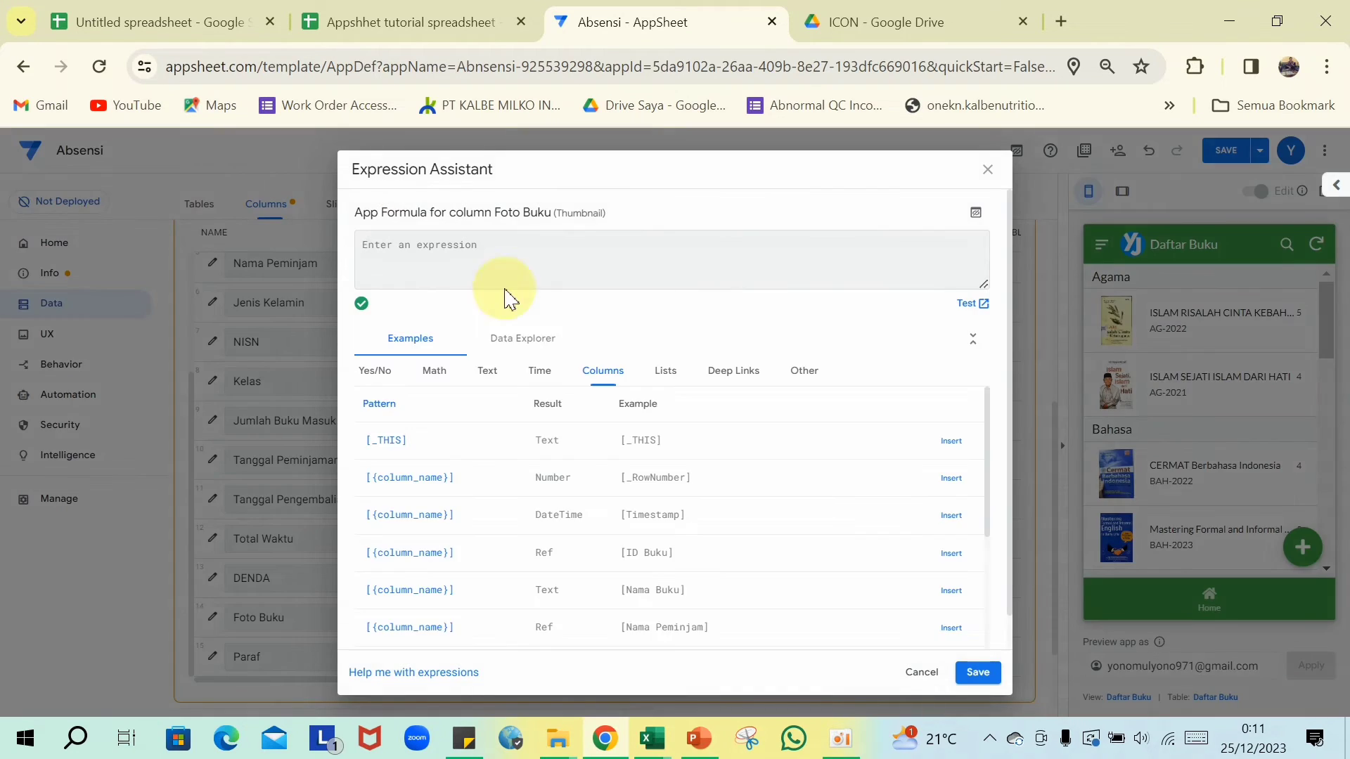
pyautogui.write('[Nama Peminjam].[Jenis Kelamin]')
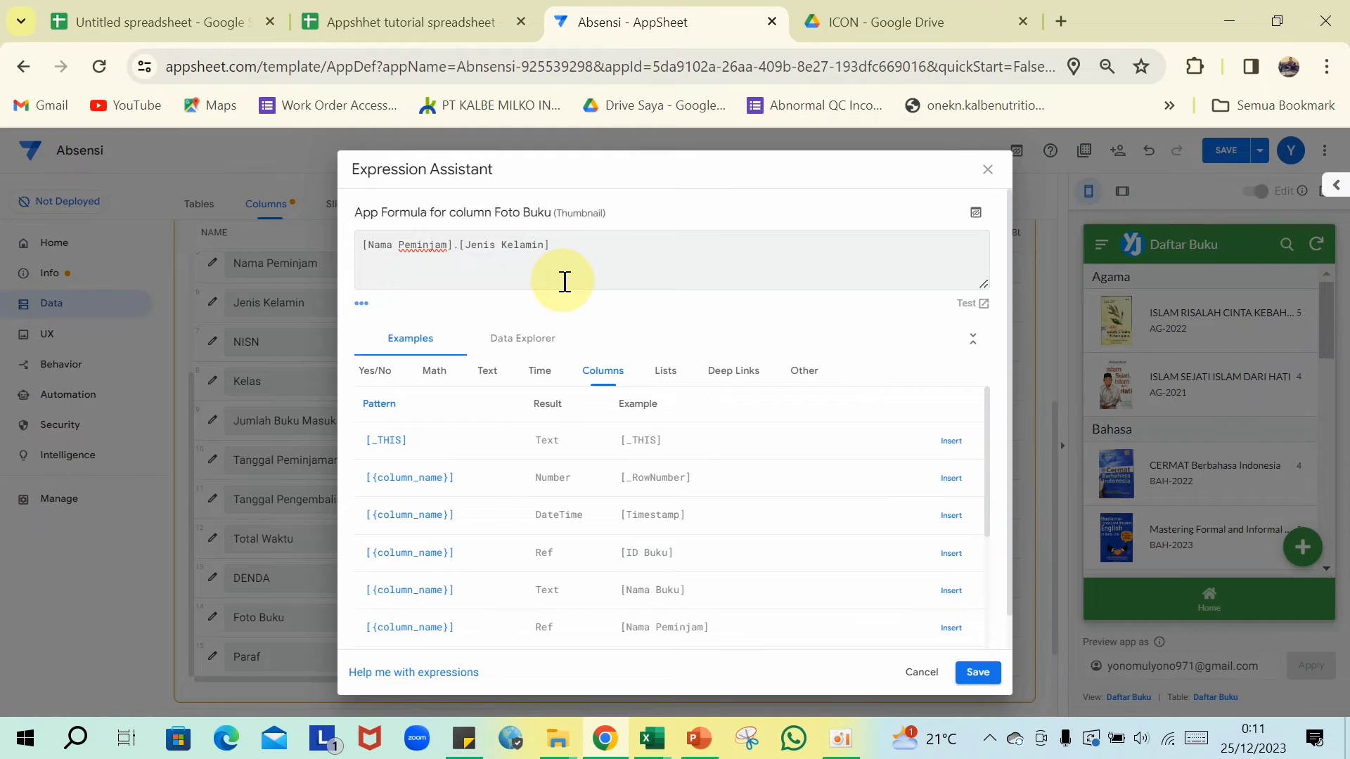
pyautogui.press('Right')
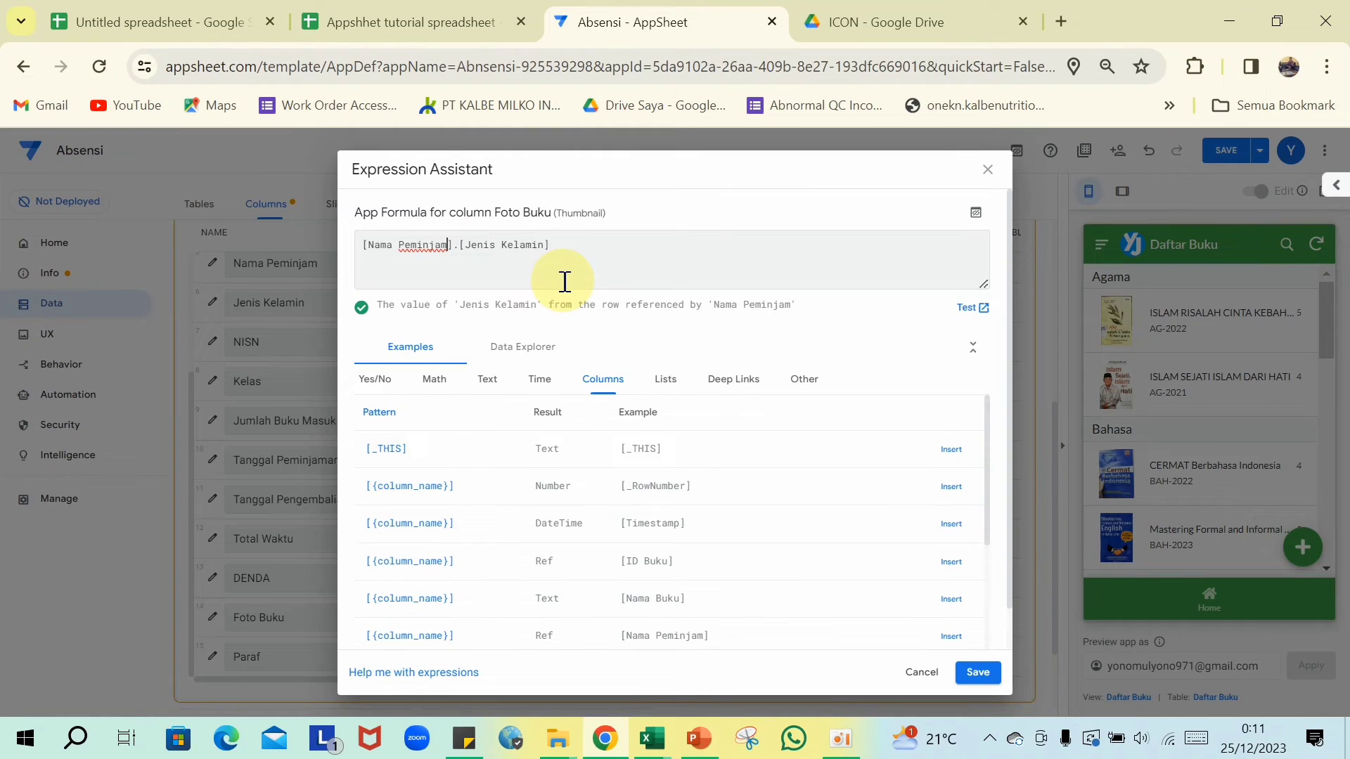
pyautogui.press('BackSpace')
pyautogui.press('BackSpace')
pyautogui.press('BackSpace')
pyautogui.press('BackSpace')
pyautogui.press('BackSpace')
pyautogui.press('BackSpace')
pyautogui.press('BackSpace')
pyautogui.press('BackSpace')
pyautogui.press('BackSpace')
pyautogui.press('BackSpace')
pyautogui.press('BackSpace')
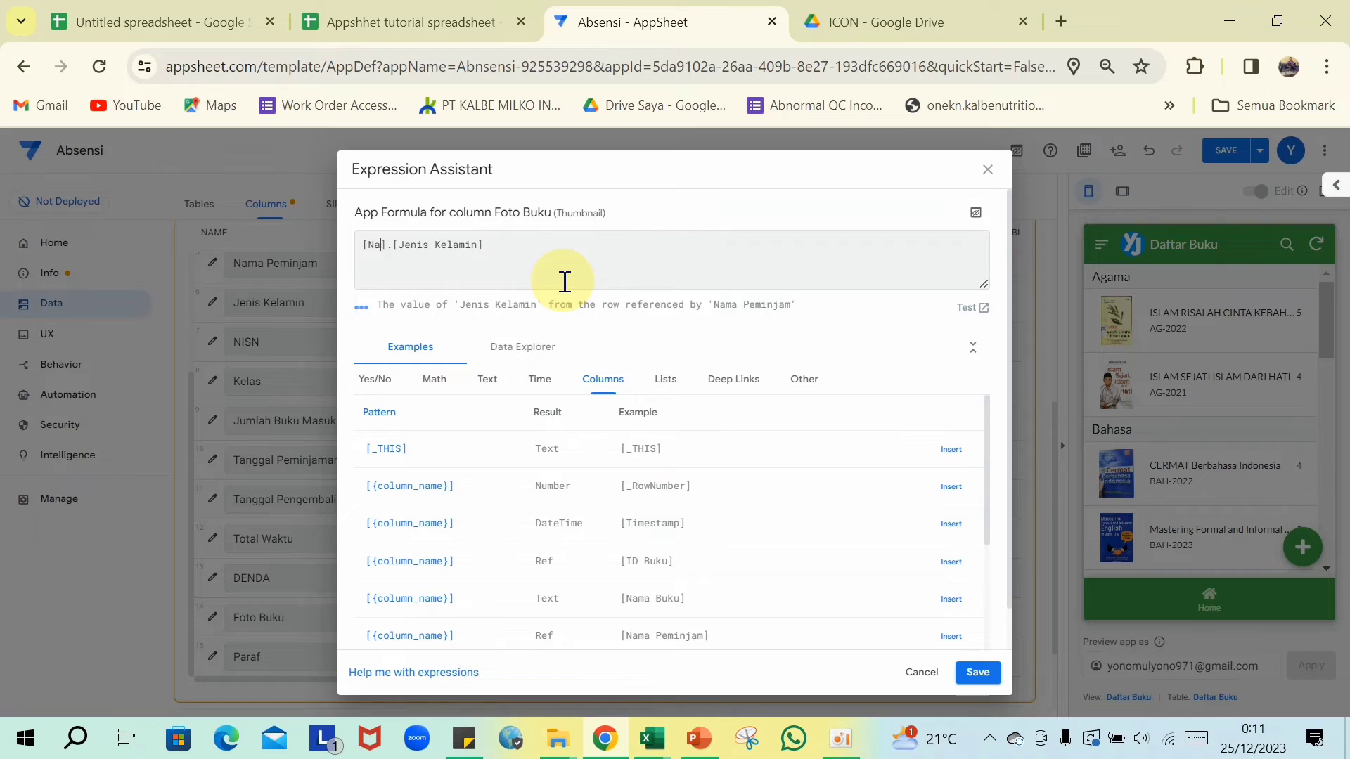
pyautogui.press('BackSpace')
pyautogui.press('BackSpace')
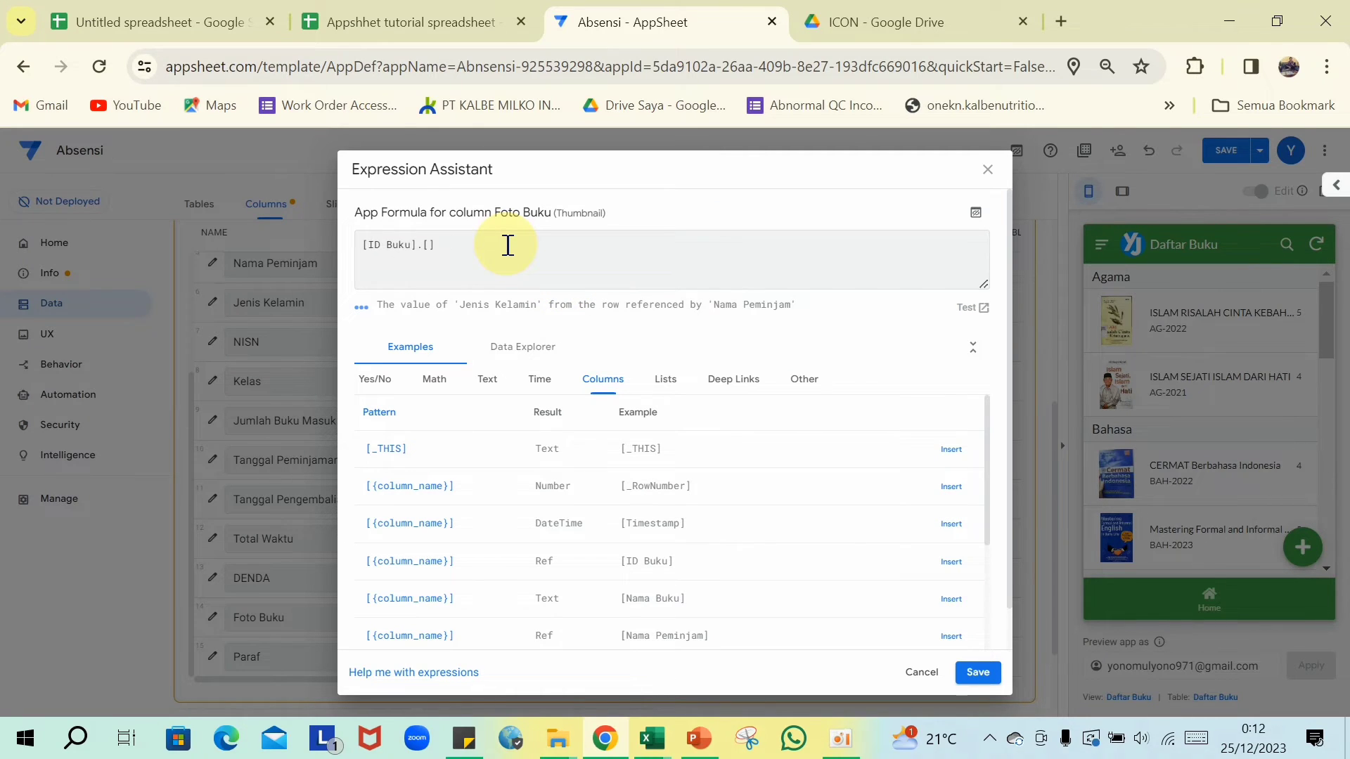
pyautogui.write('oto Buku')
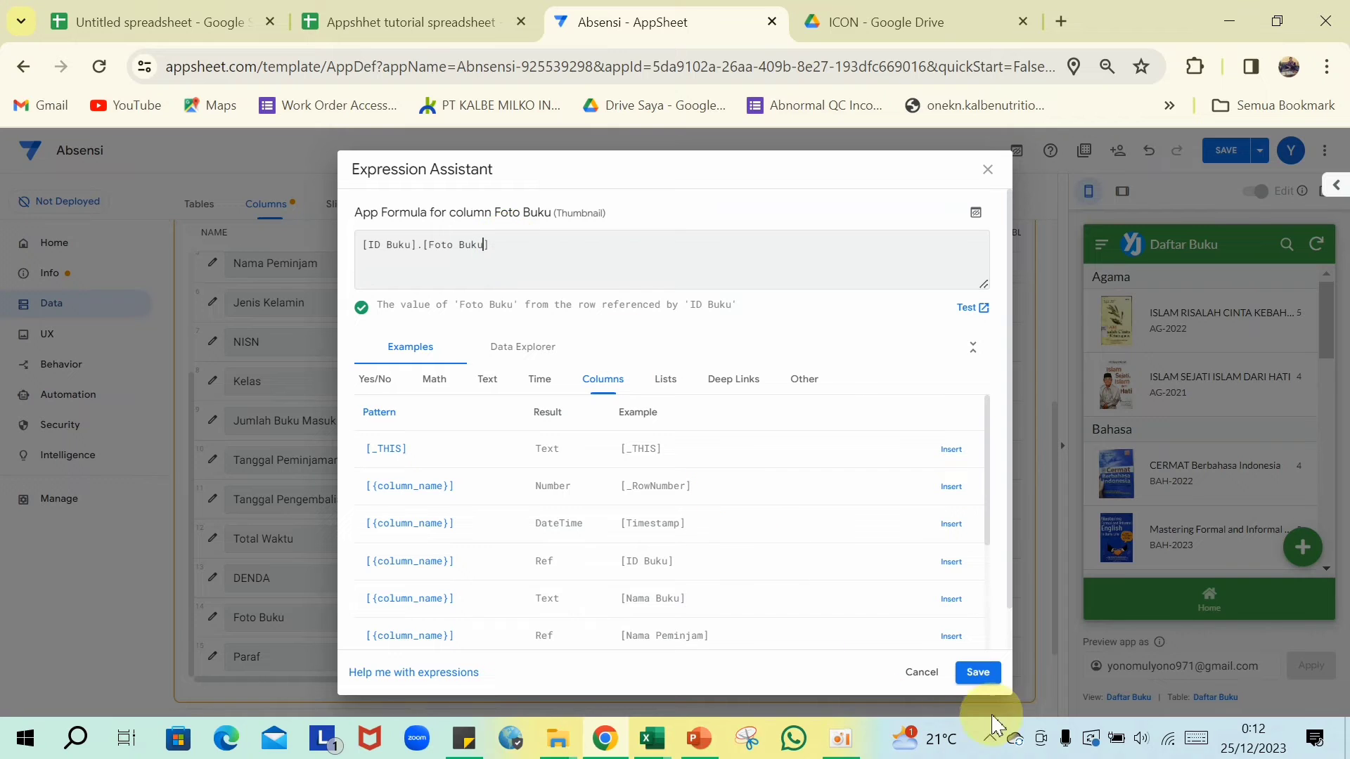
pyautogui.click(978, 672)
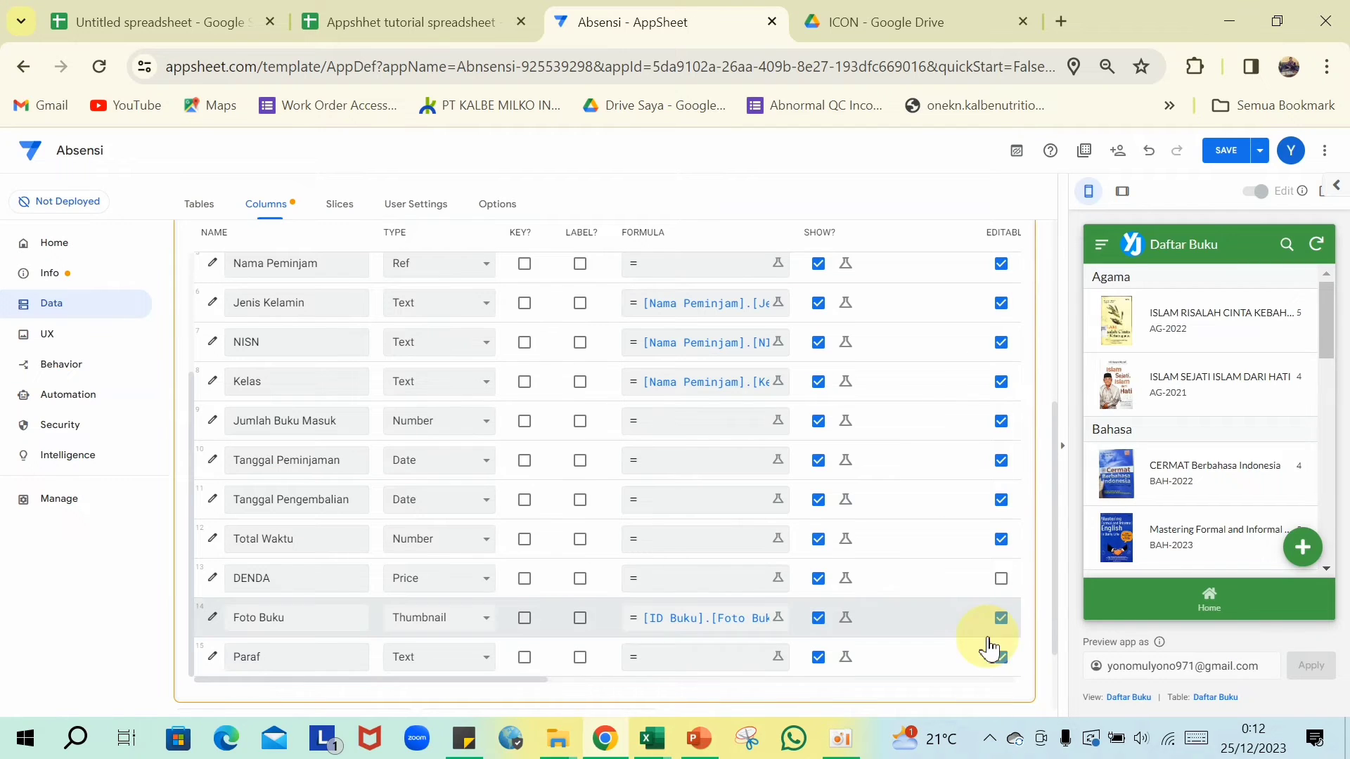
# - Make Paraf a Signature column and save the column changes
pyautogui.scroll(-2, 436, 611)
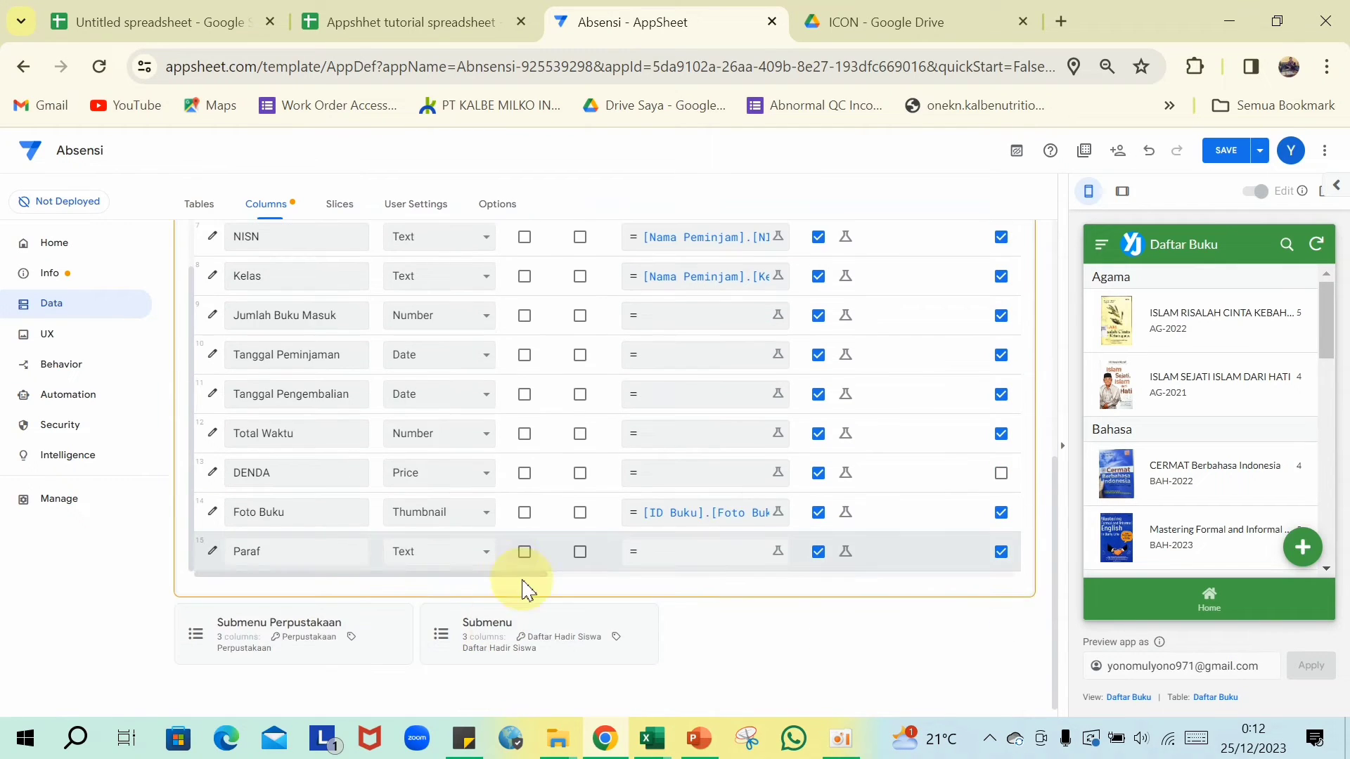
pyautogui.click(485, 553)
pyautogui.scroll(-2, 464, 471)
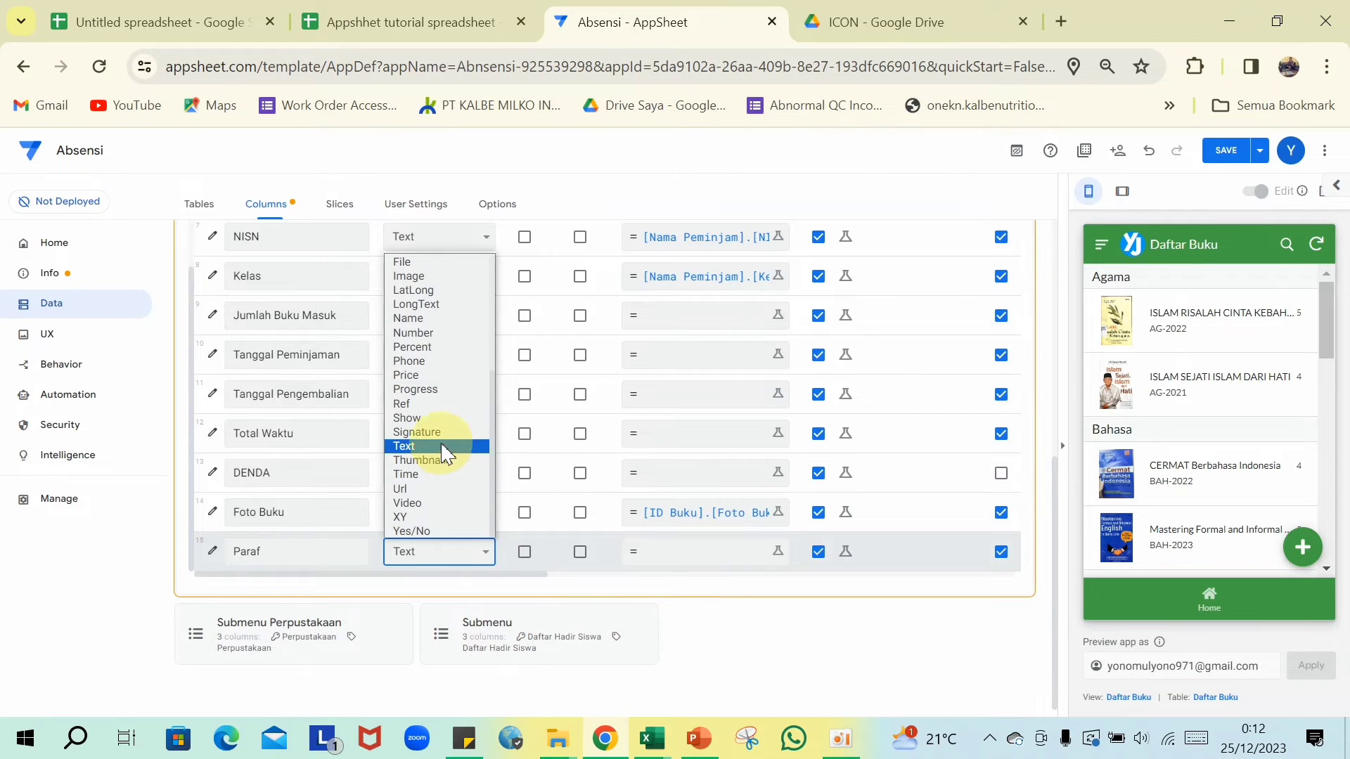
pyautogui.click(437, 433)
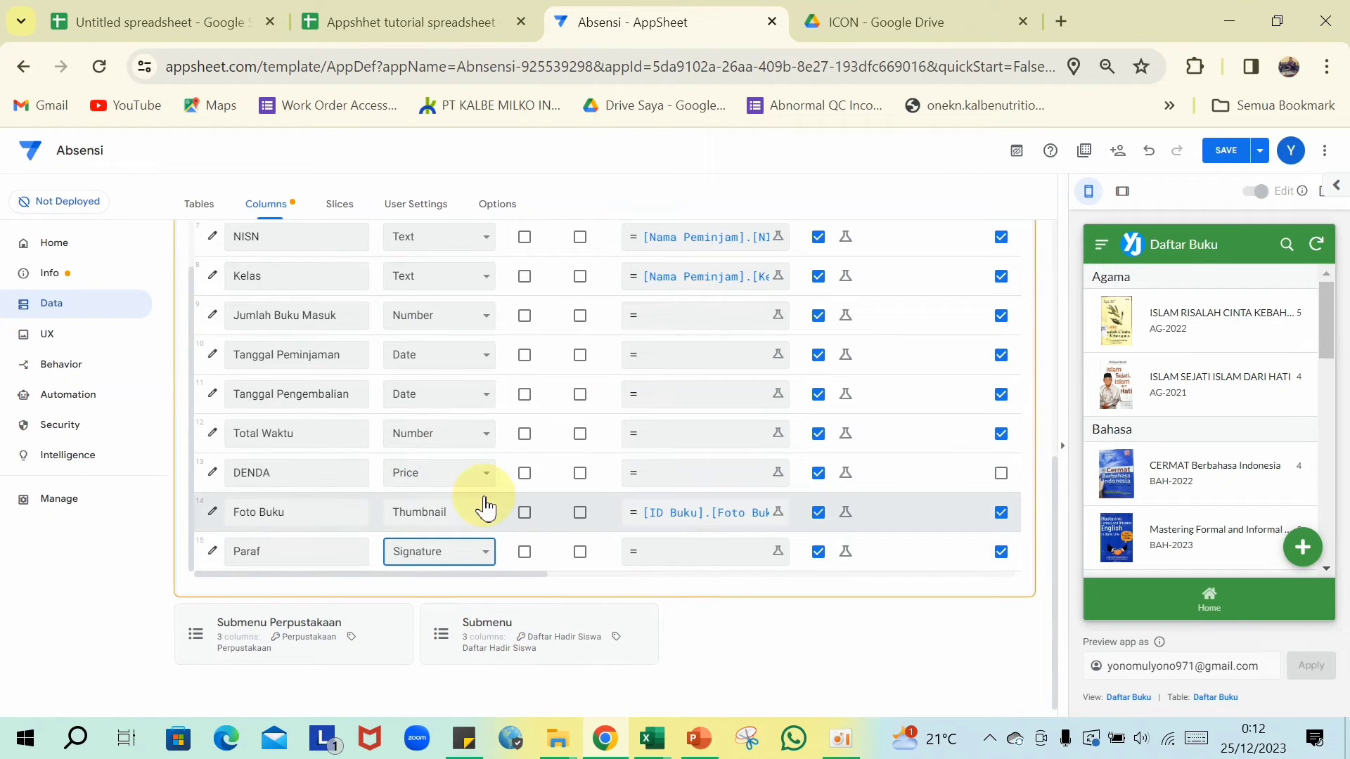
pyautogui.scroll(8, 485, 503)
pyautogui.click(1223, 152)
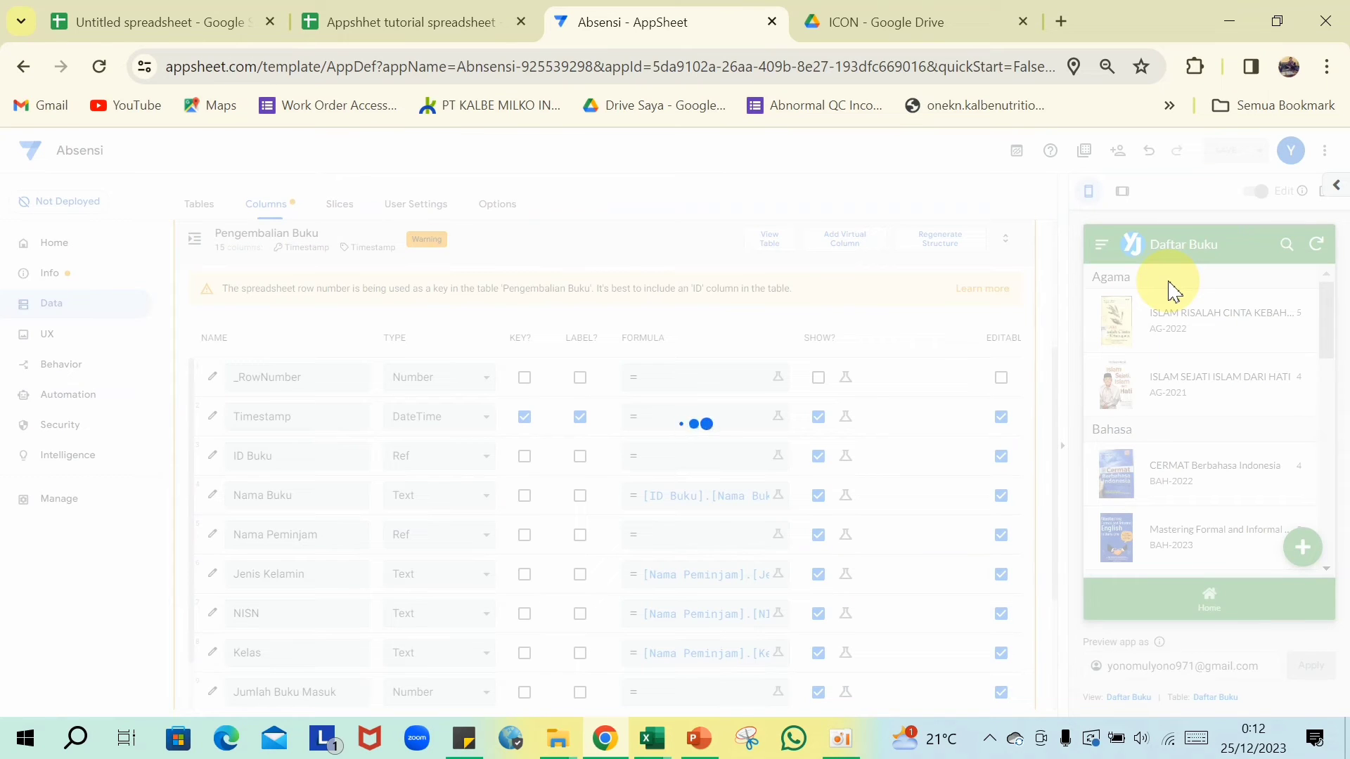
# - Collapse the Pengembalian Buku columns and go to the UX Views page to add a new view
pyautogui.scroll(2, 668, 338)
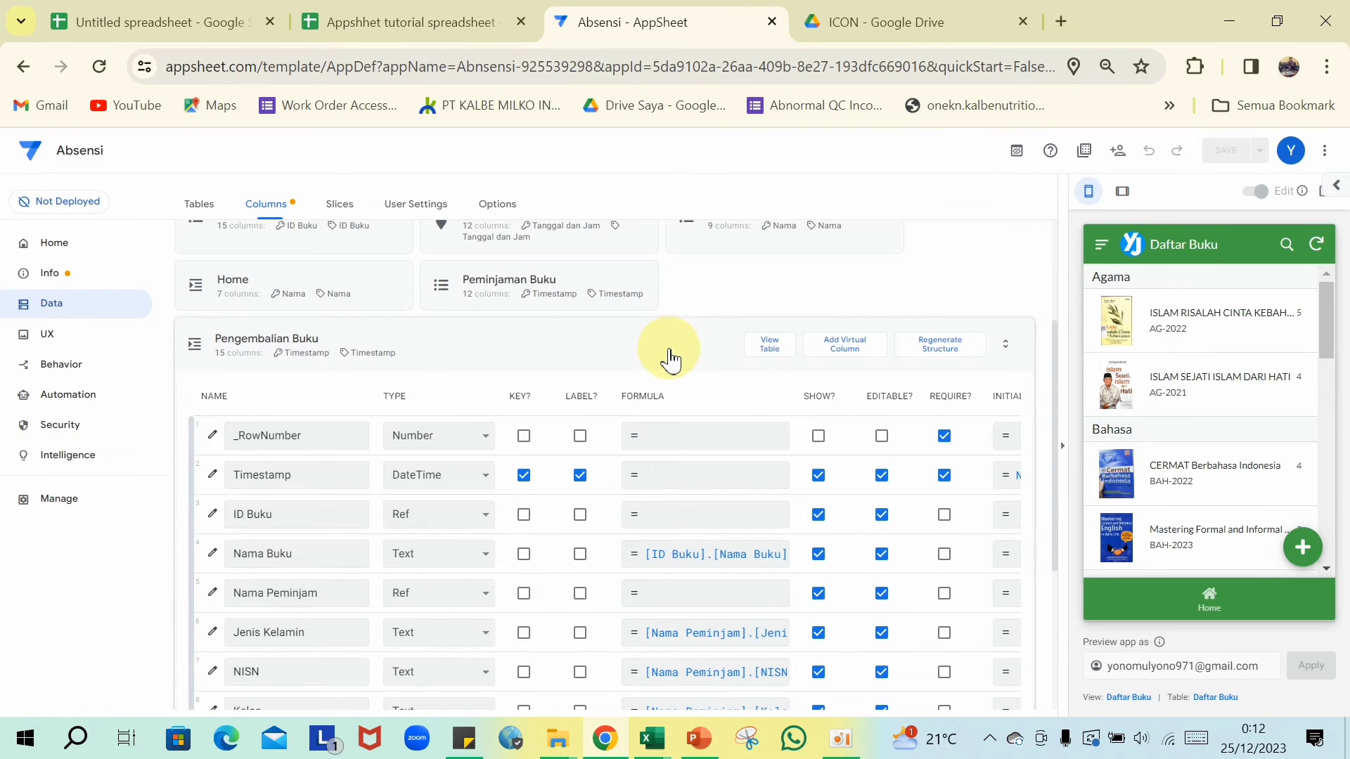
pyautogui.click(619, 355)
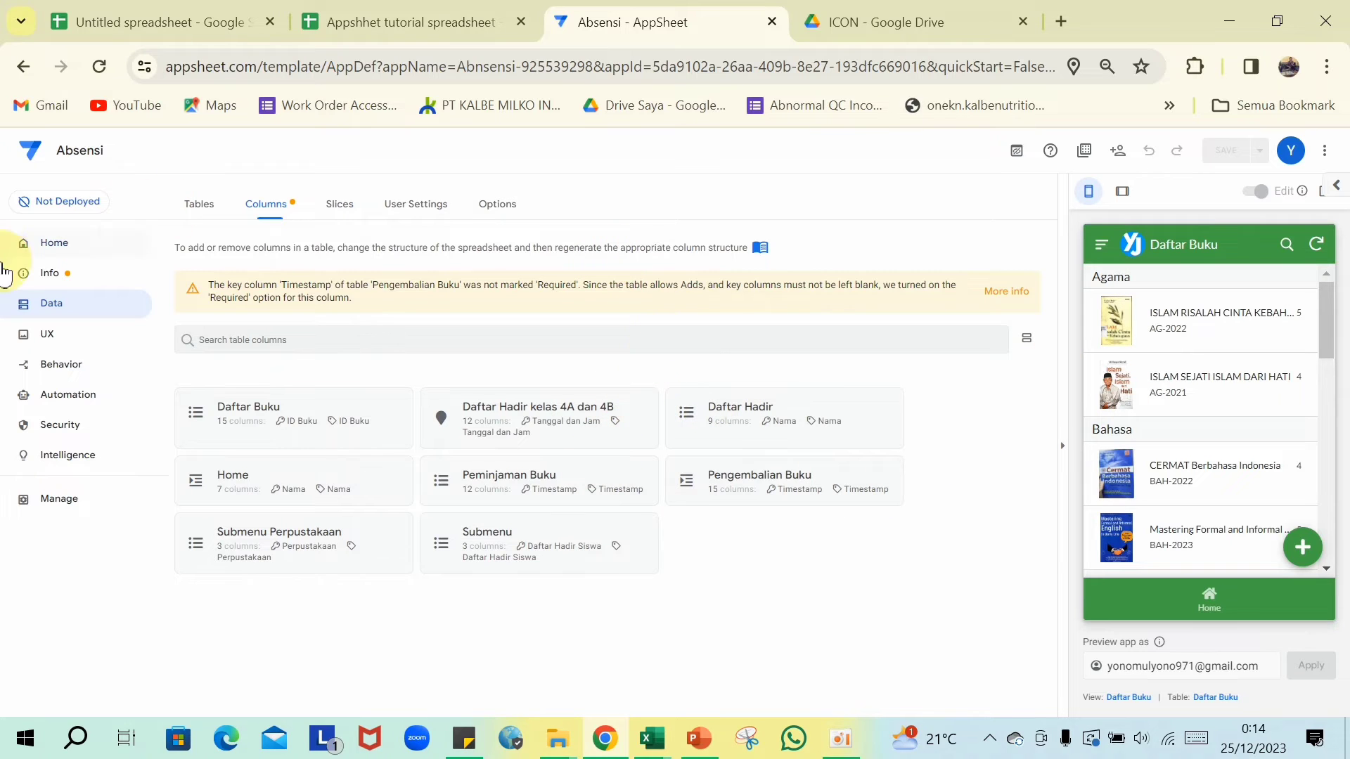
pyautogui.click(48, 344)
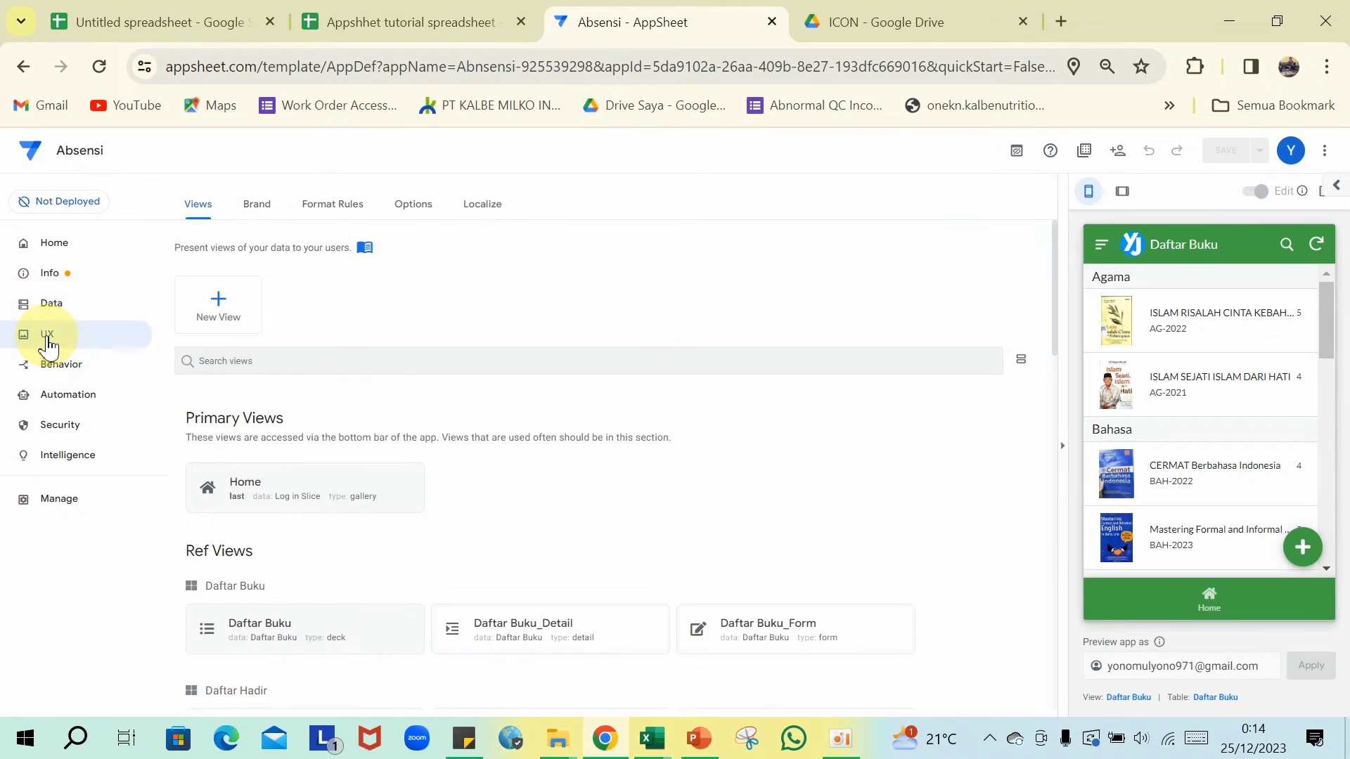
pyautogui.scroll(-12, 400, 456)
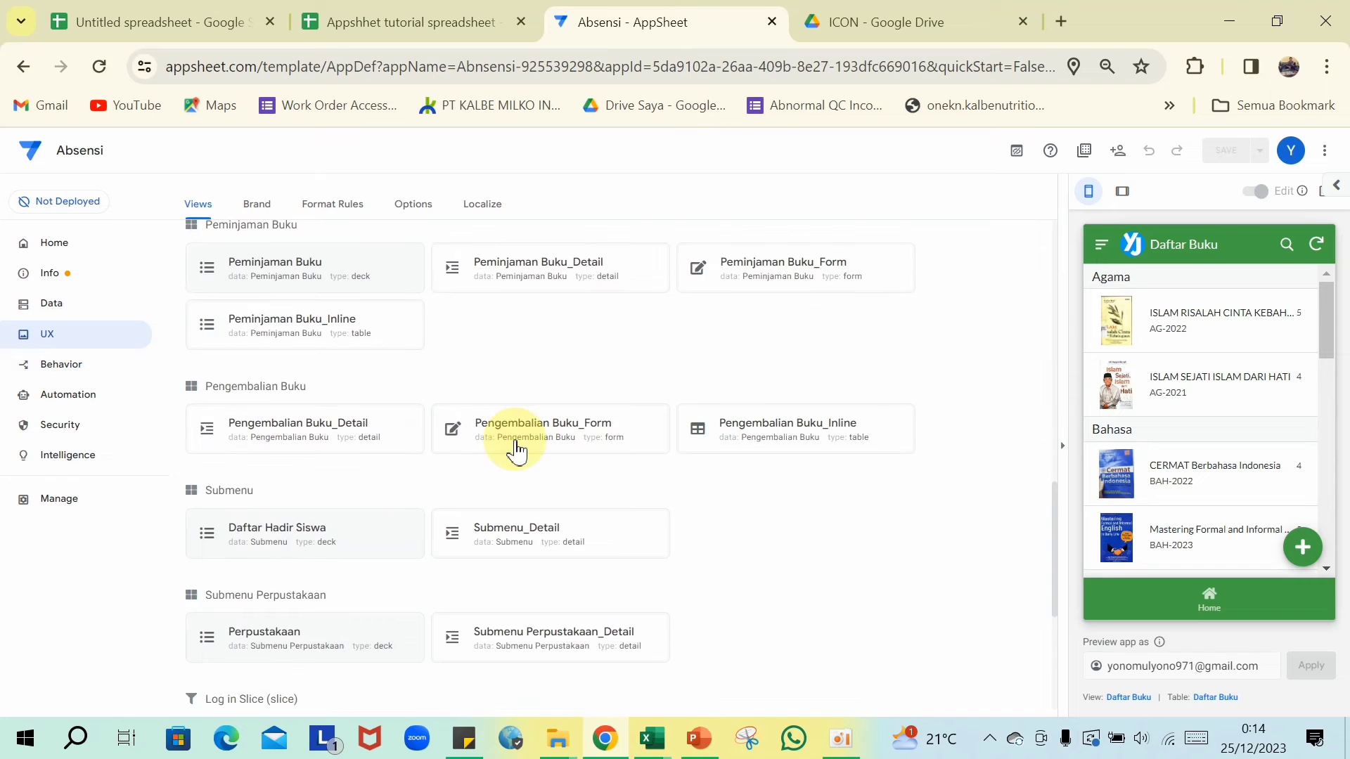
pyautogui.scroll(5, 436, 429)
pyautogui.scroll(6, 391, 413)
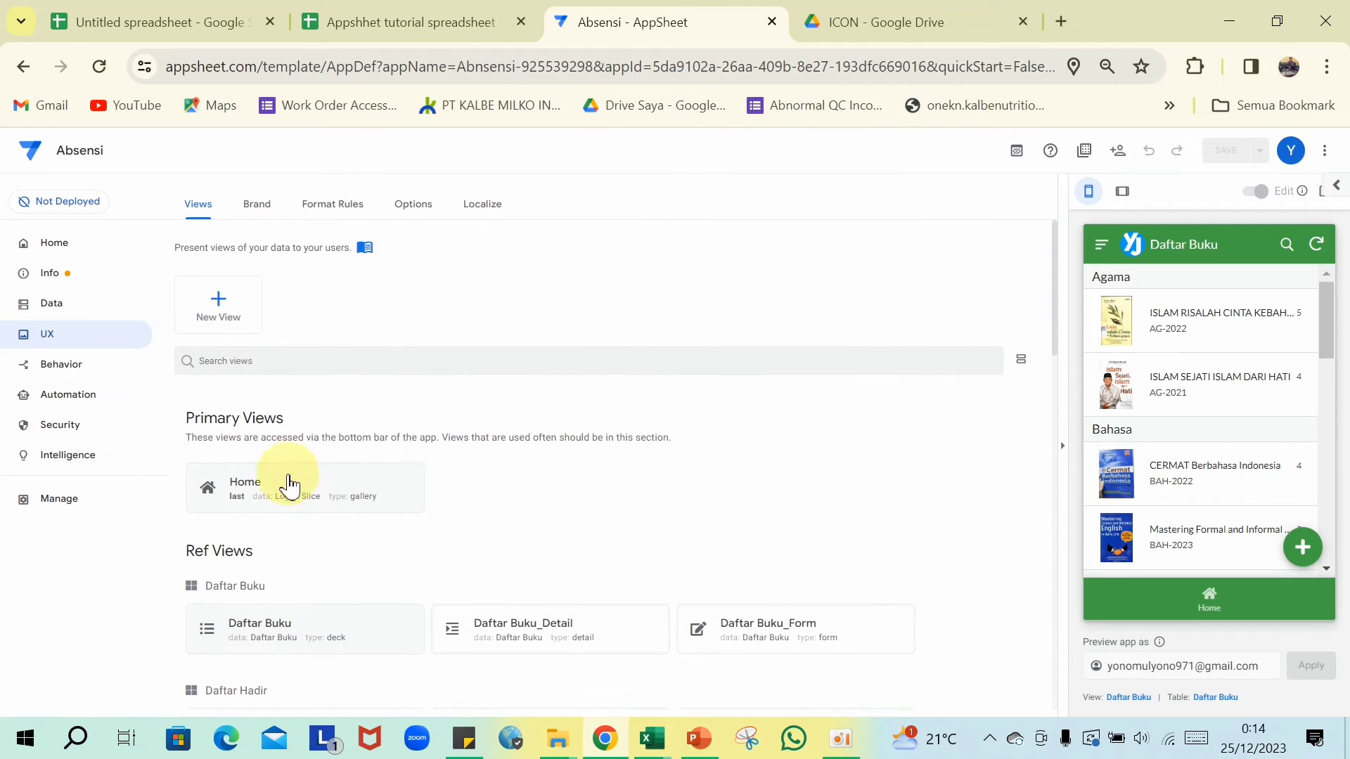
pyautogui.click(218, 320)
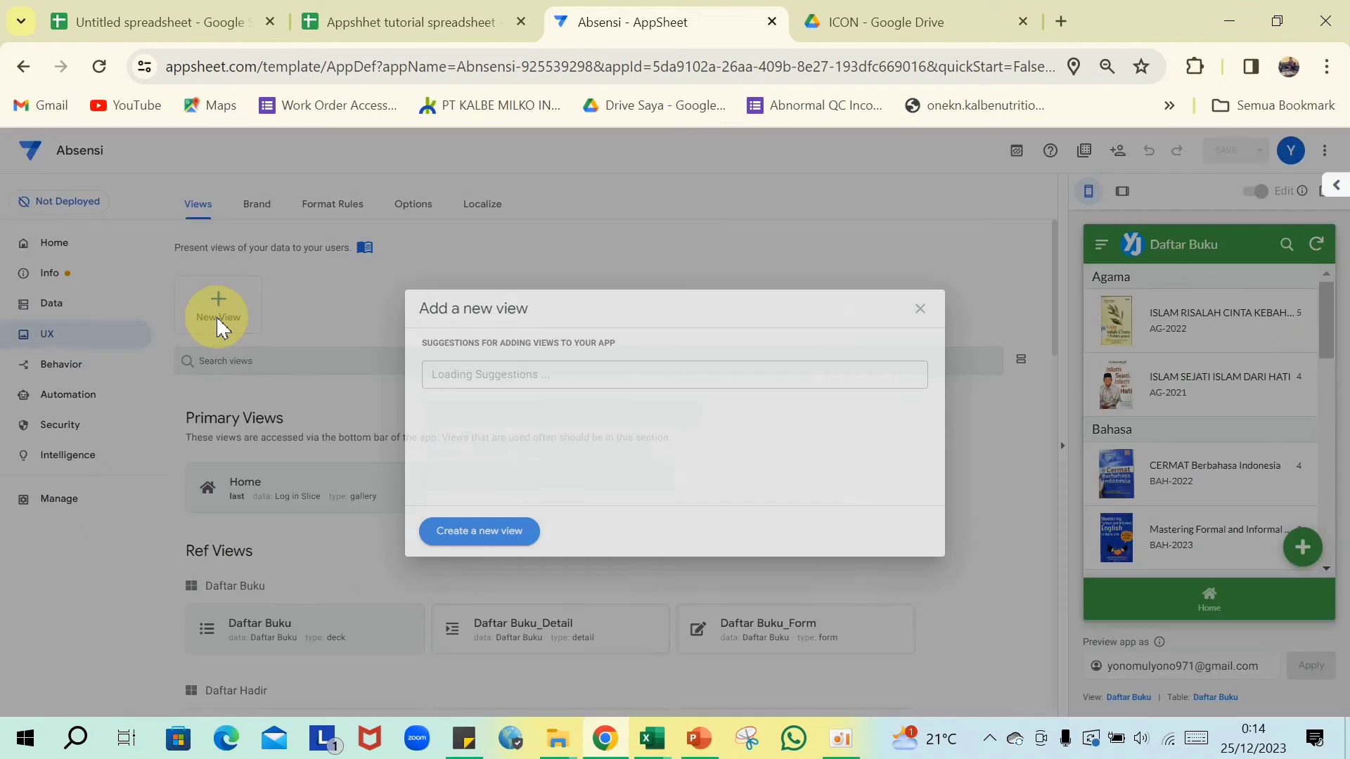
# - Create a blank view based on Pengembalian Buku, then switch to the tutorial spreadsheet tab
pyautogui.click(480, 532)
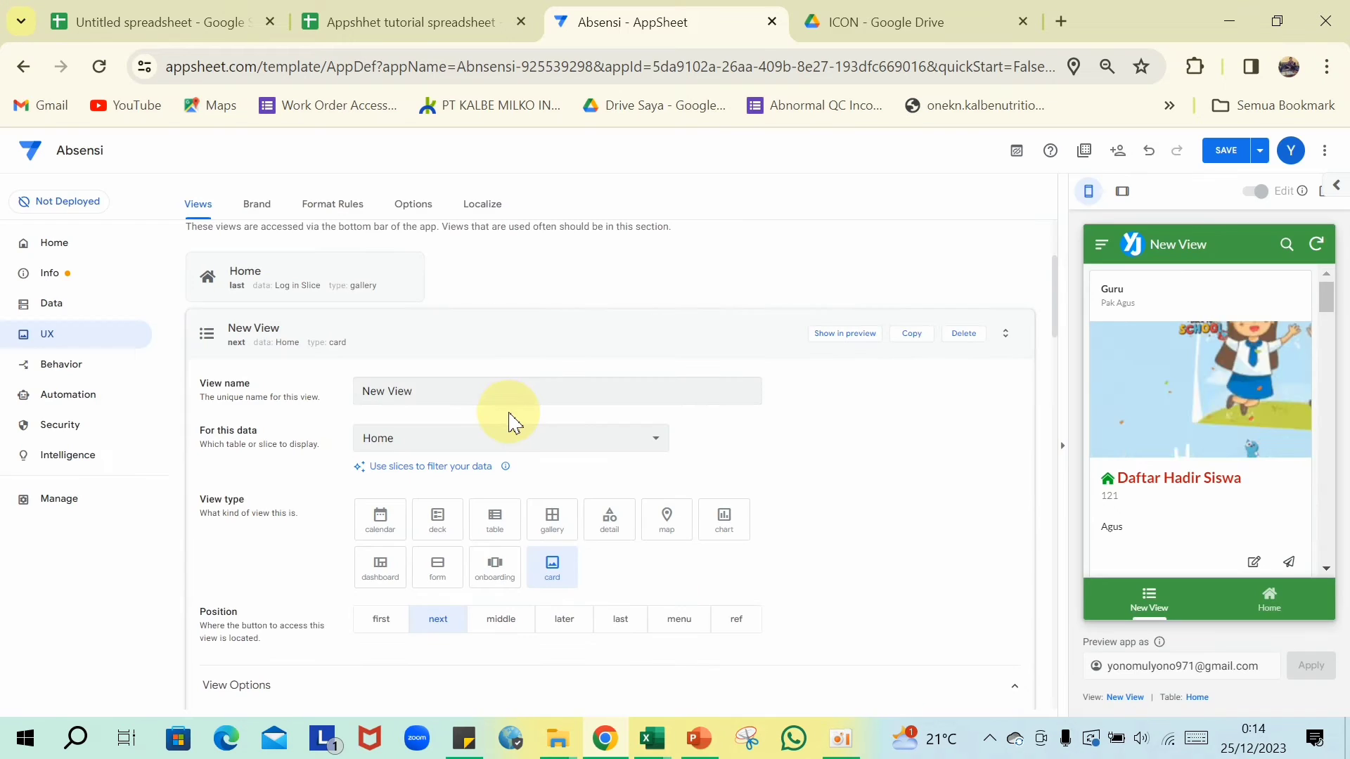
pyautogui.click(596, 442)
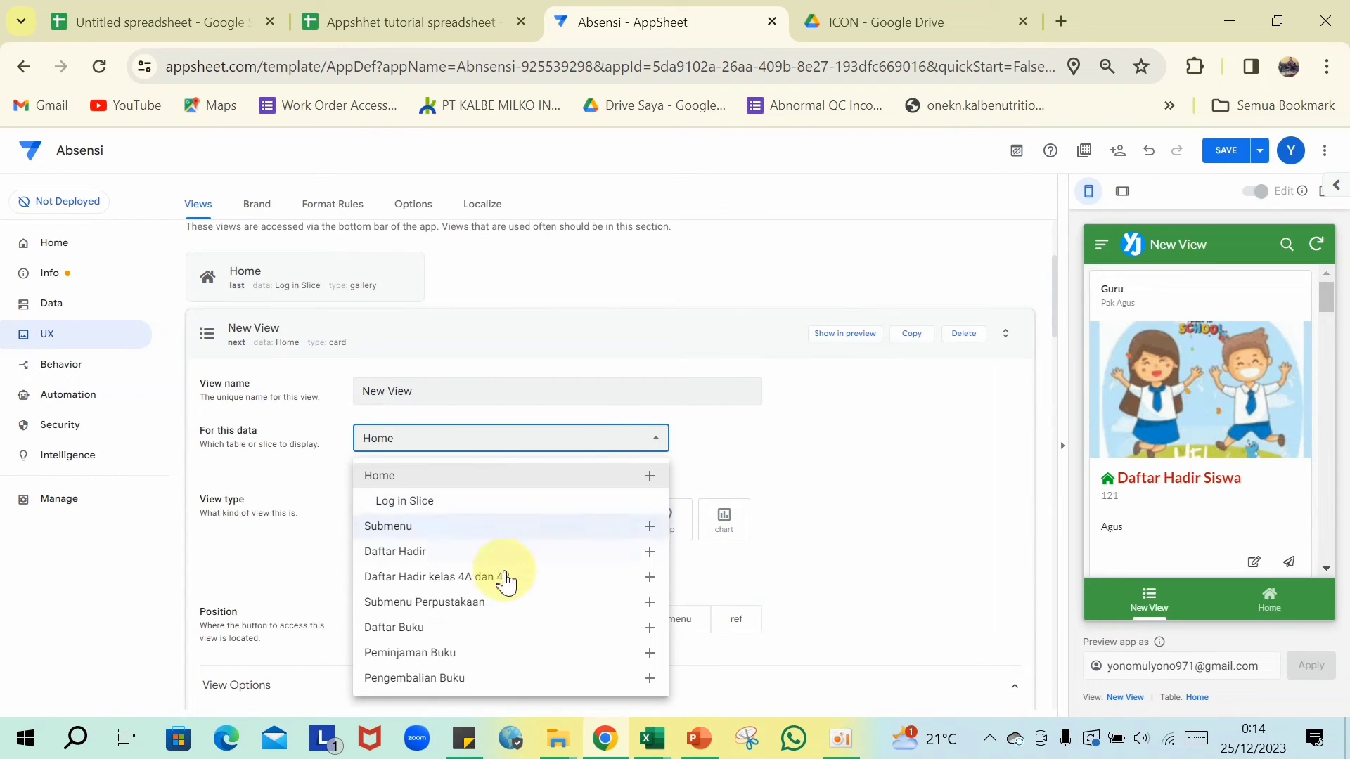
pyautogui.click(450, 679)
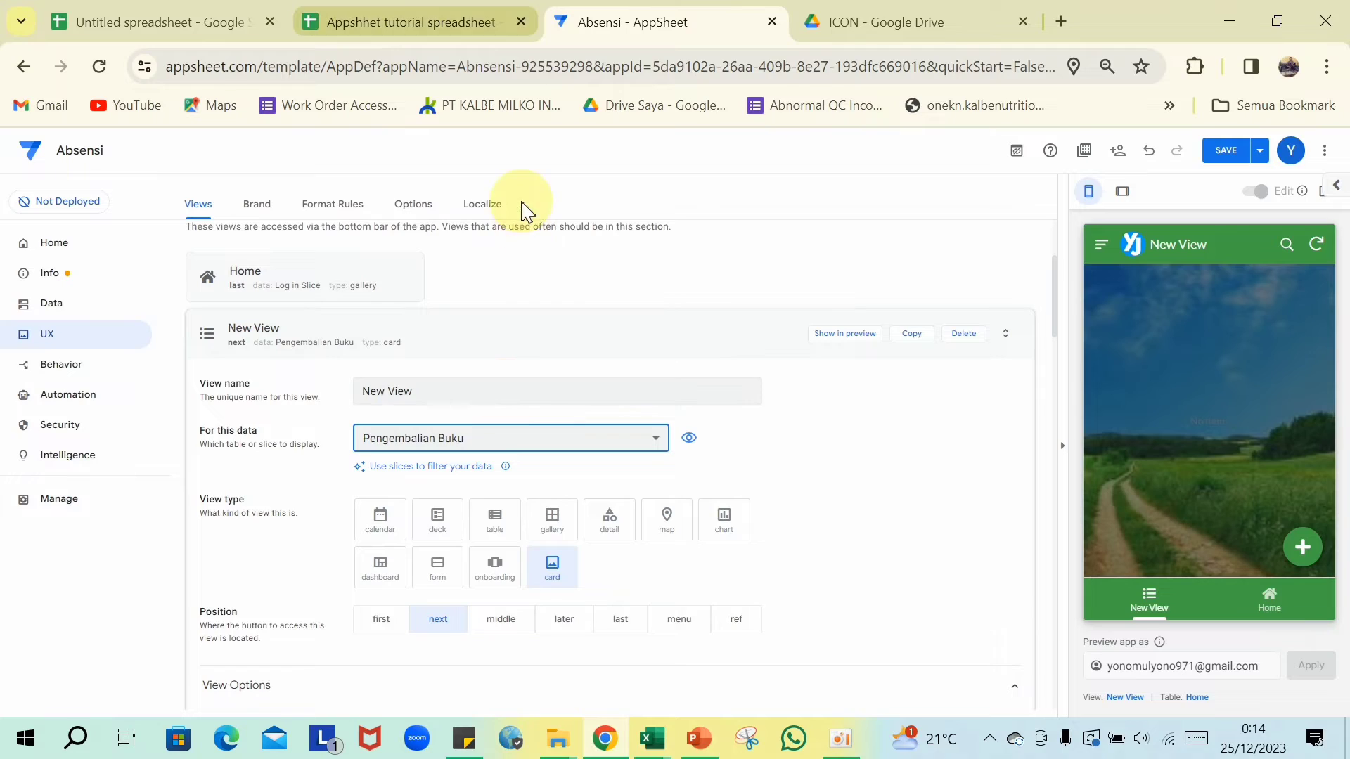
pyautogui.click(469, 13)
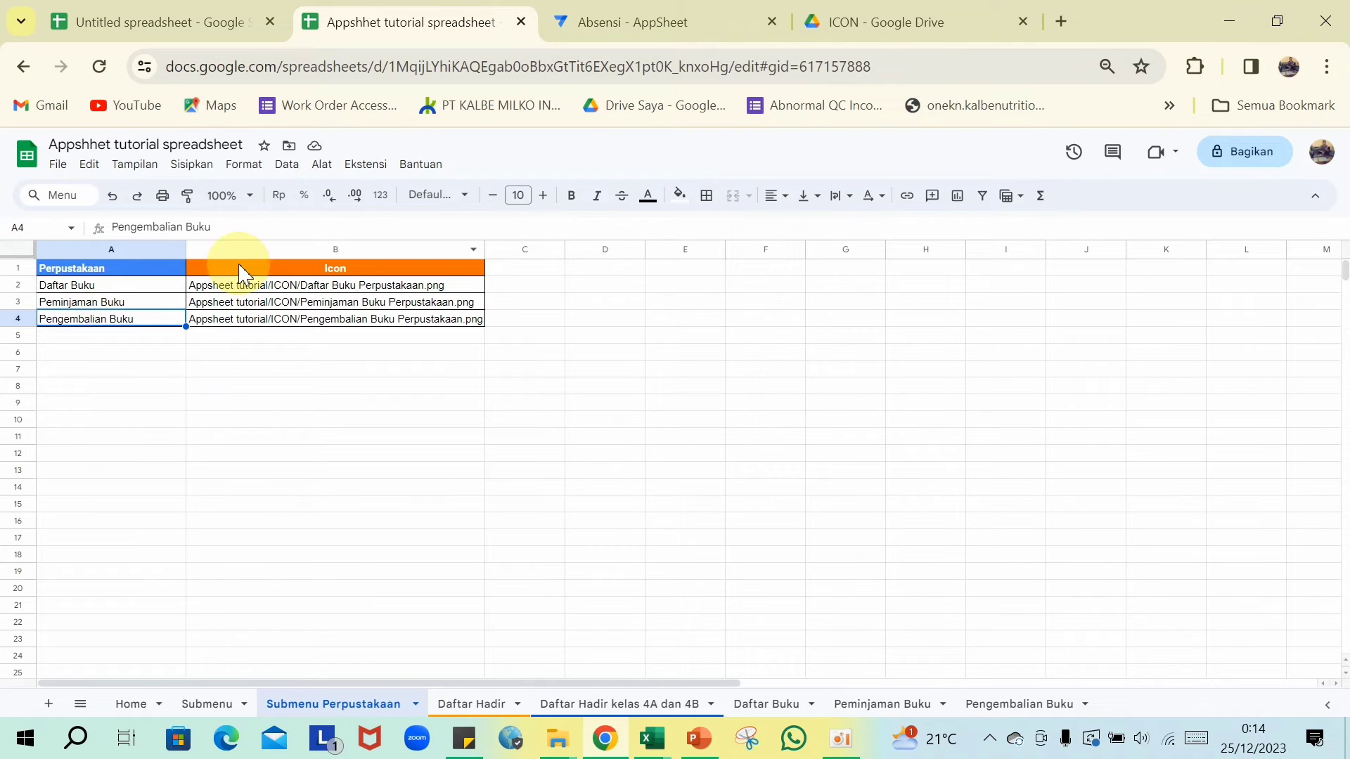
# - Copy the 'Pengembalian Buku' label from cell A4 and empty the new AppSheet view's name
pyautogui.moveTo(243, 225); pyautogui.dragTo(80, 227)
pyautogui.hotkey('ctrl', 'c')
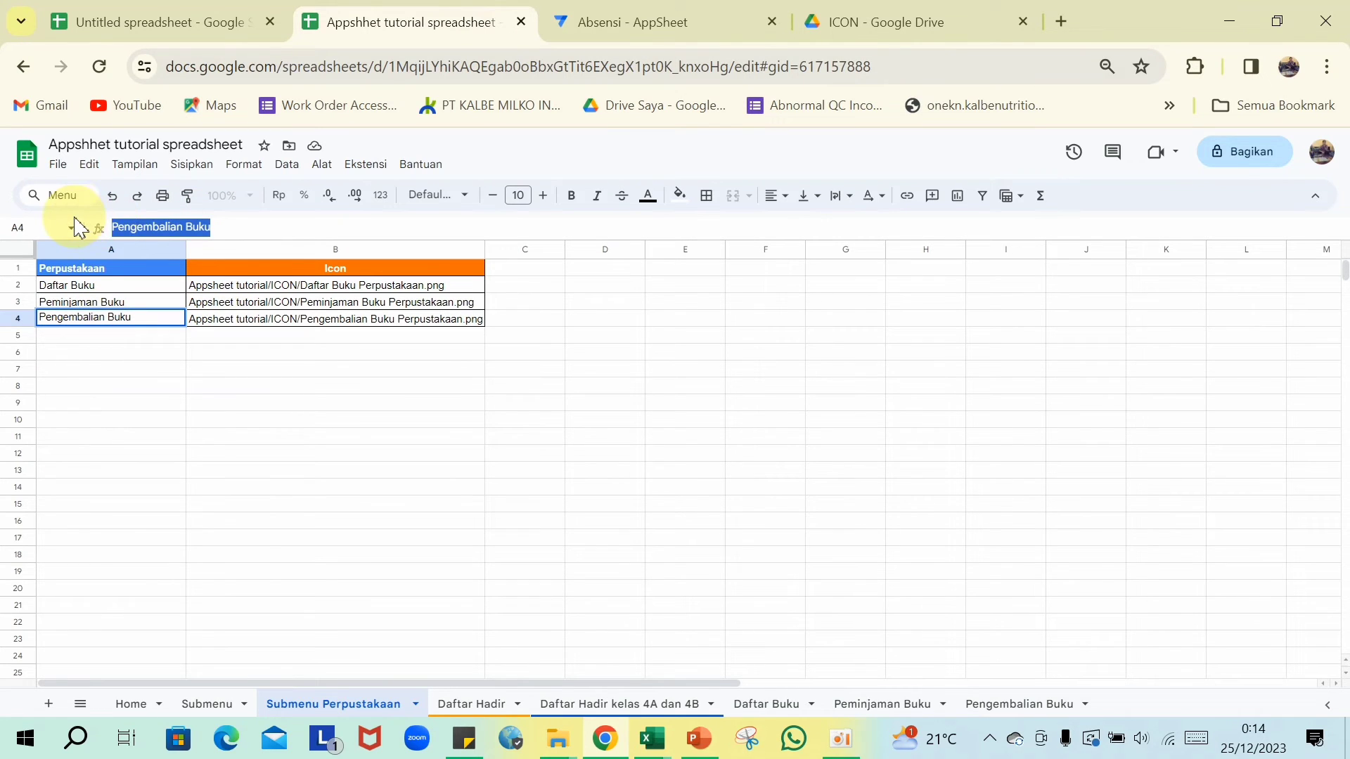
pyautogui.click(305, 466)
pyautogui.click(672, 17)
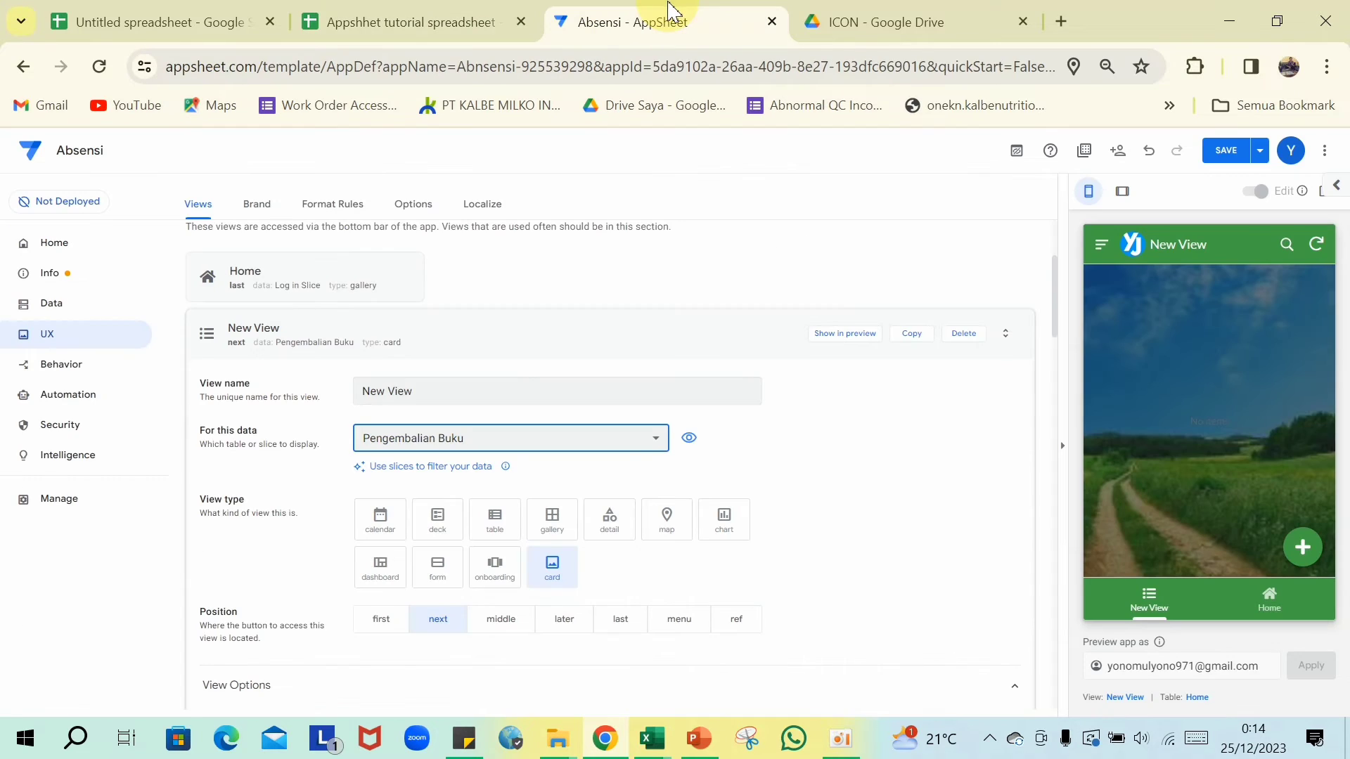
pyautogui.click(481, 386)
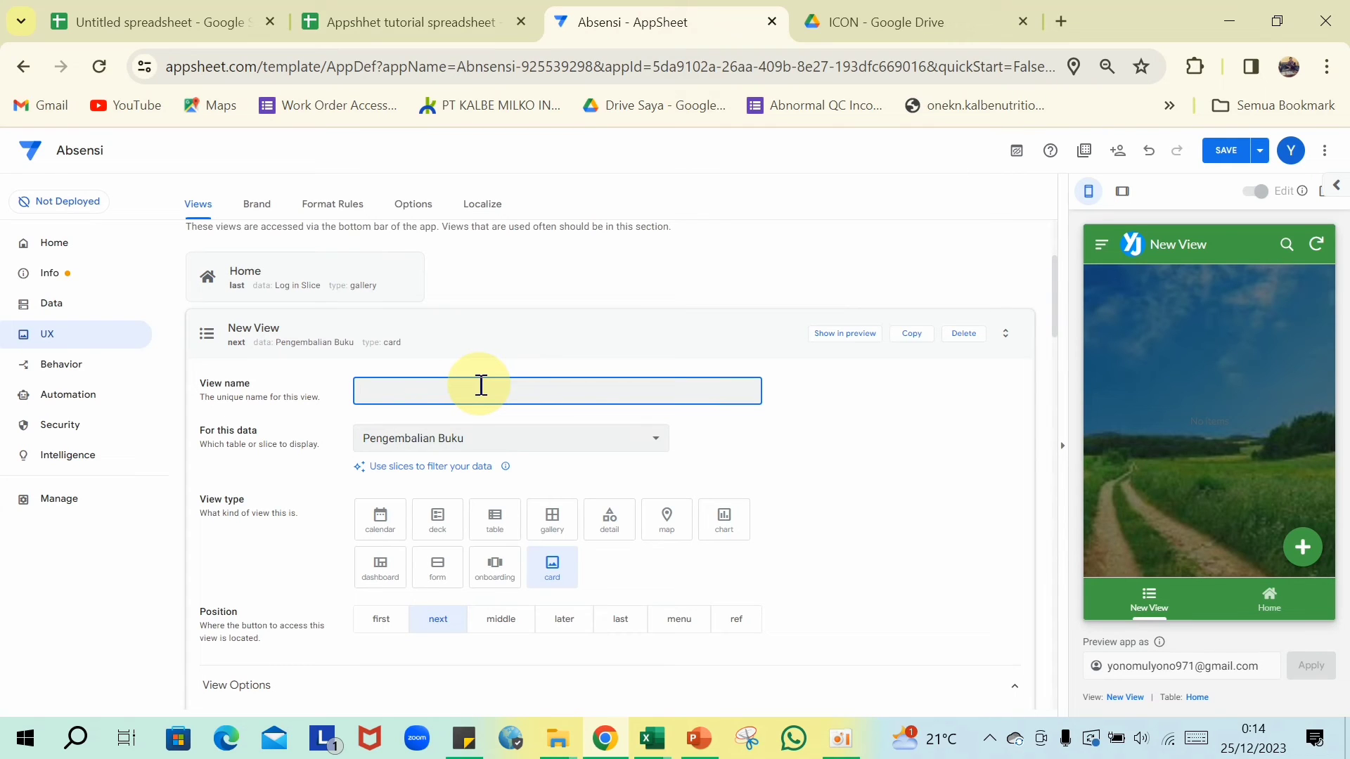
# - Name the view 'Pengembalian Buku' and make it a deck view in the ref position
pyautogui.hotkey('ctrl', 'v')
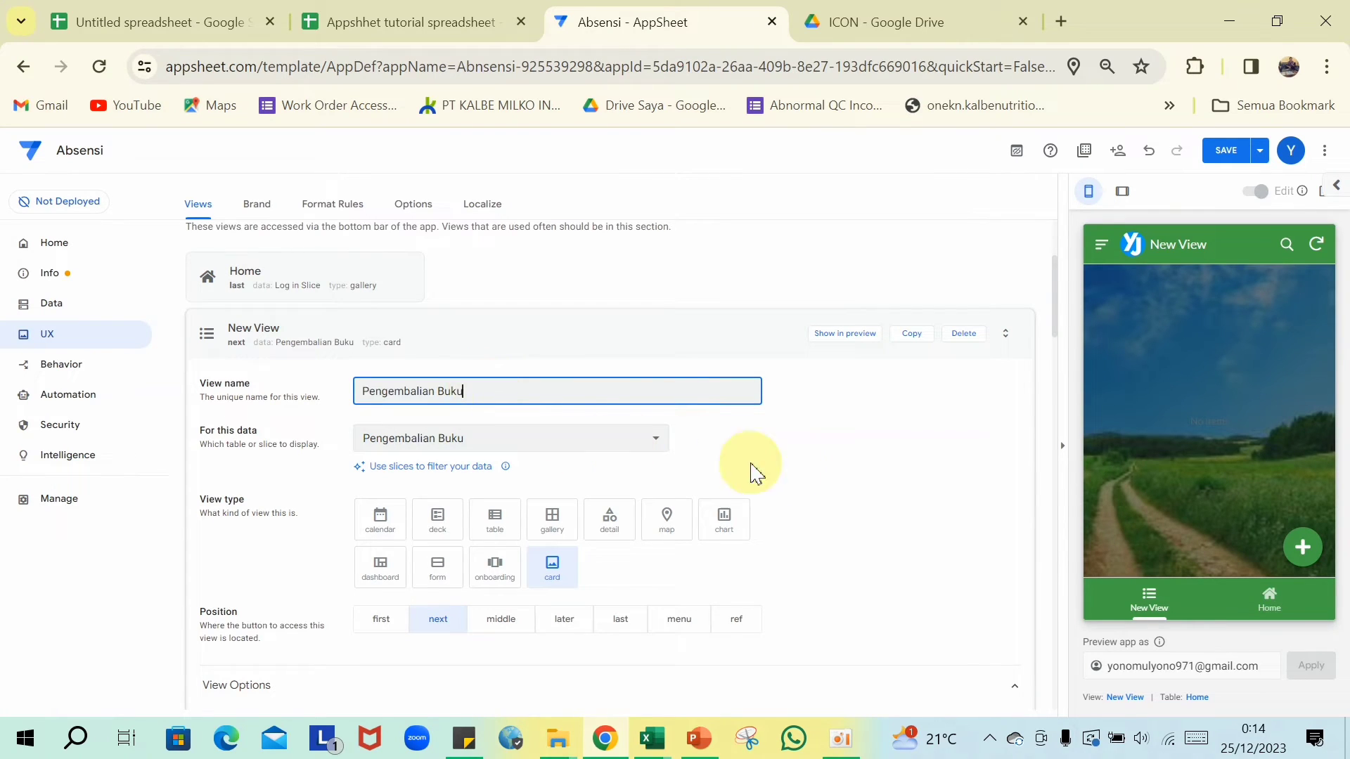
pyautogui.click(855, 460)
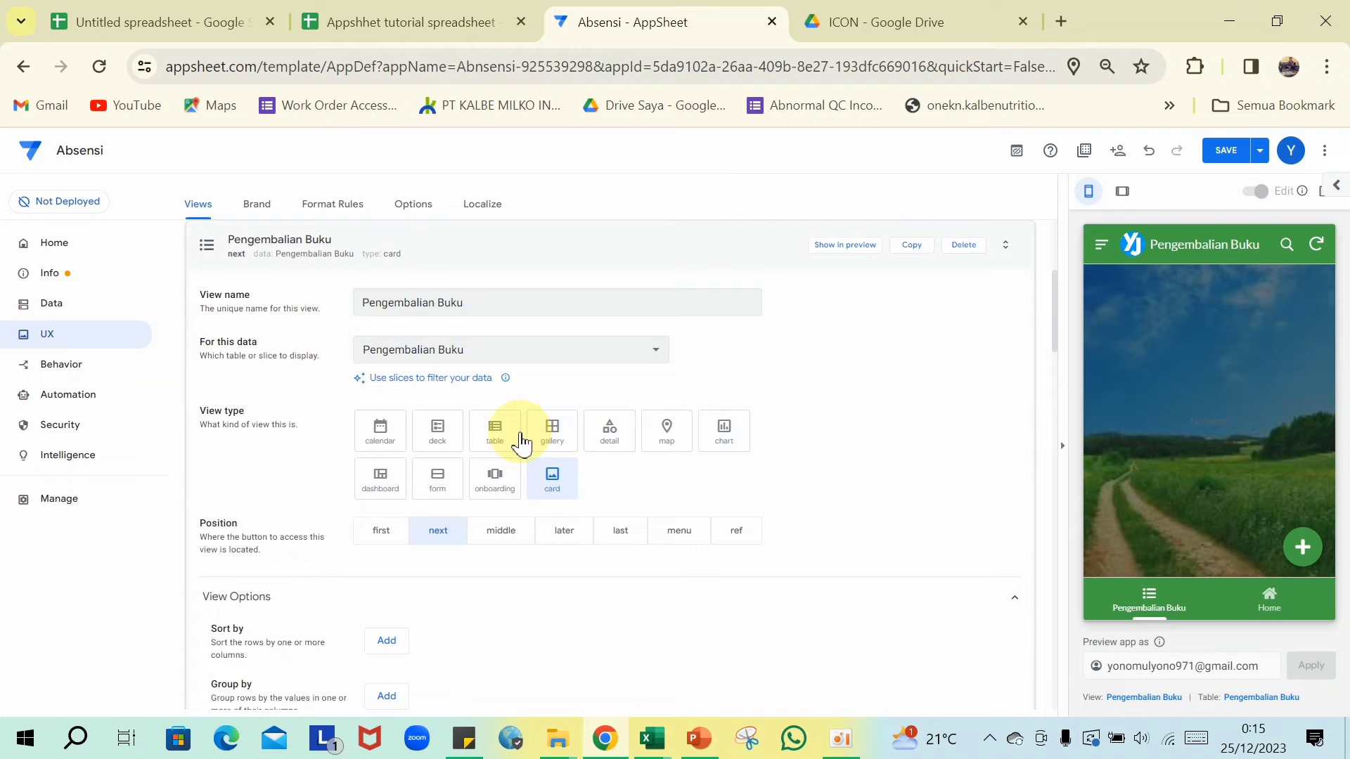
pyautogui.click(443, 443)
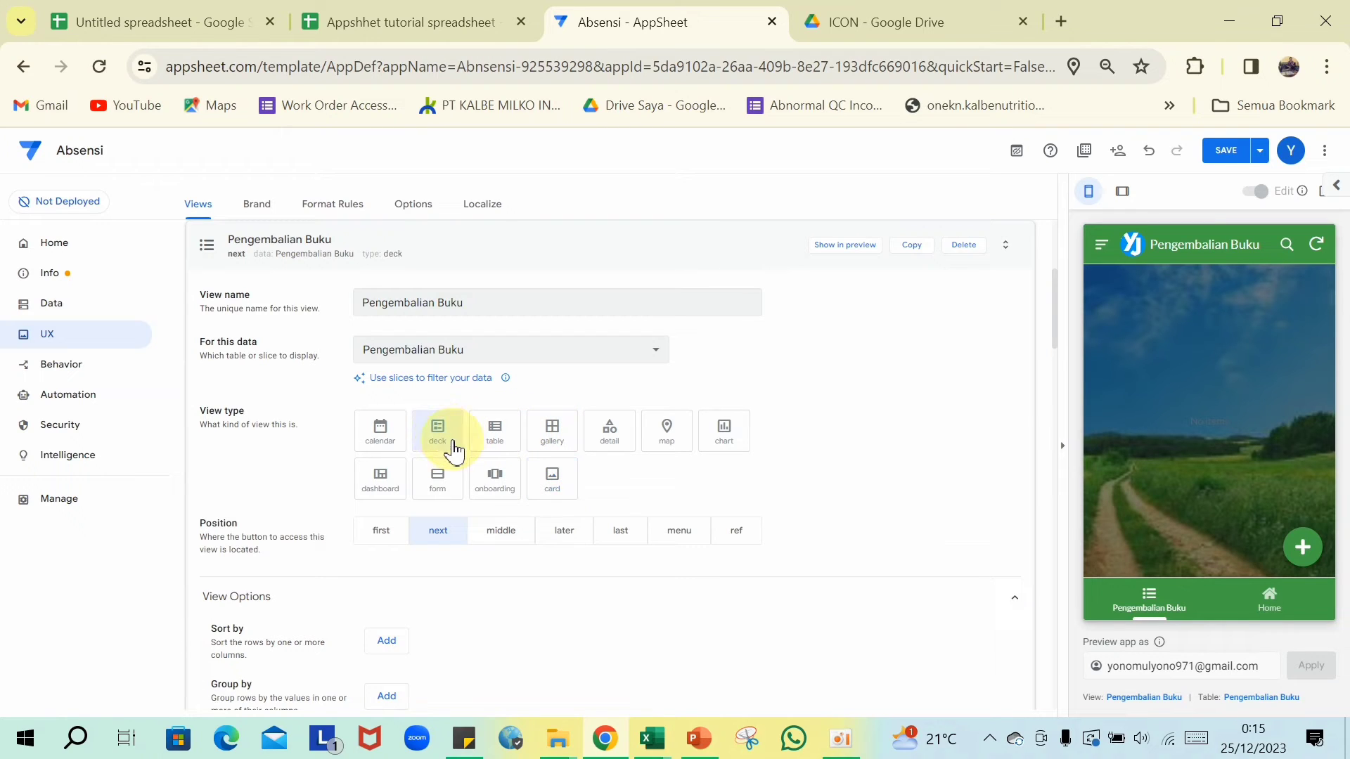
pyautogui.click(738, 538)
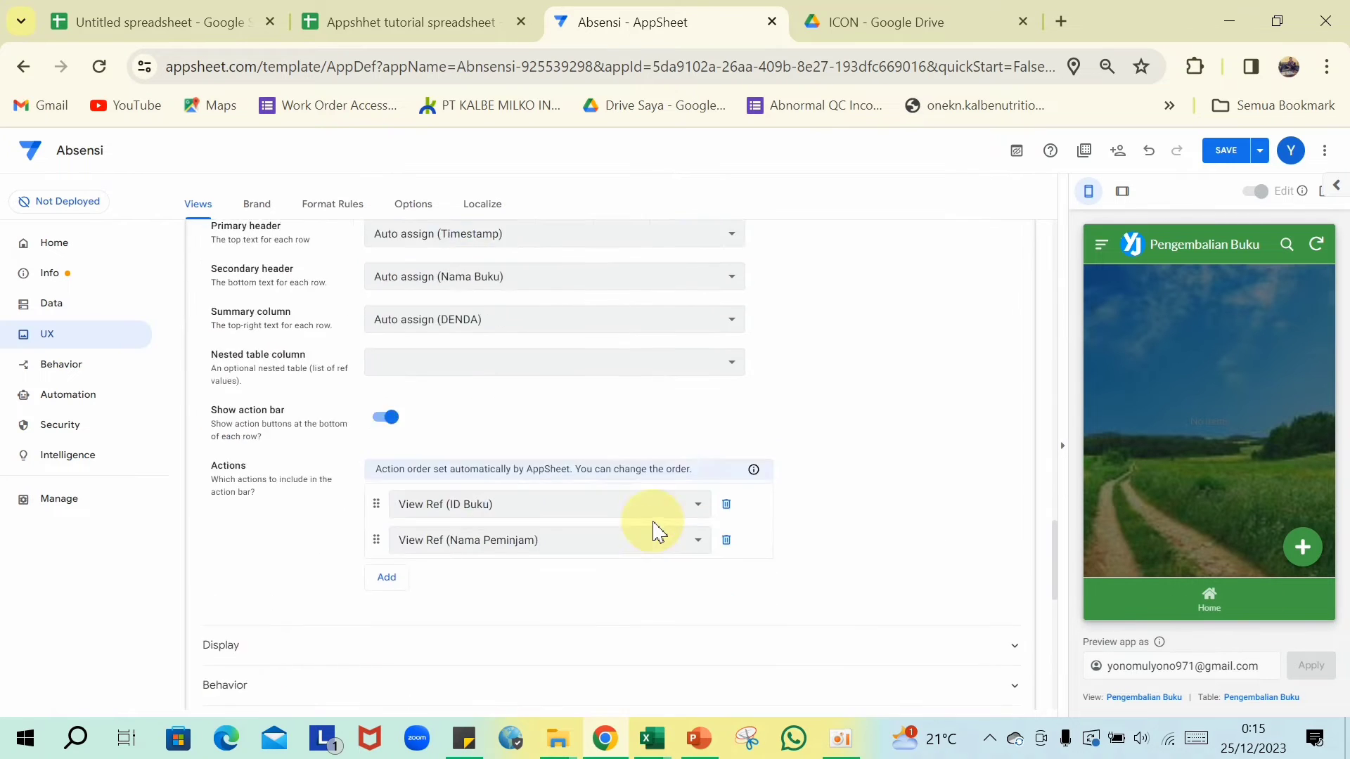
pyautogui.click(559, 467)
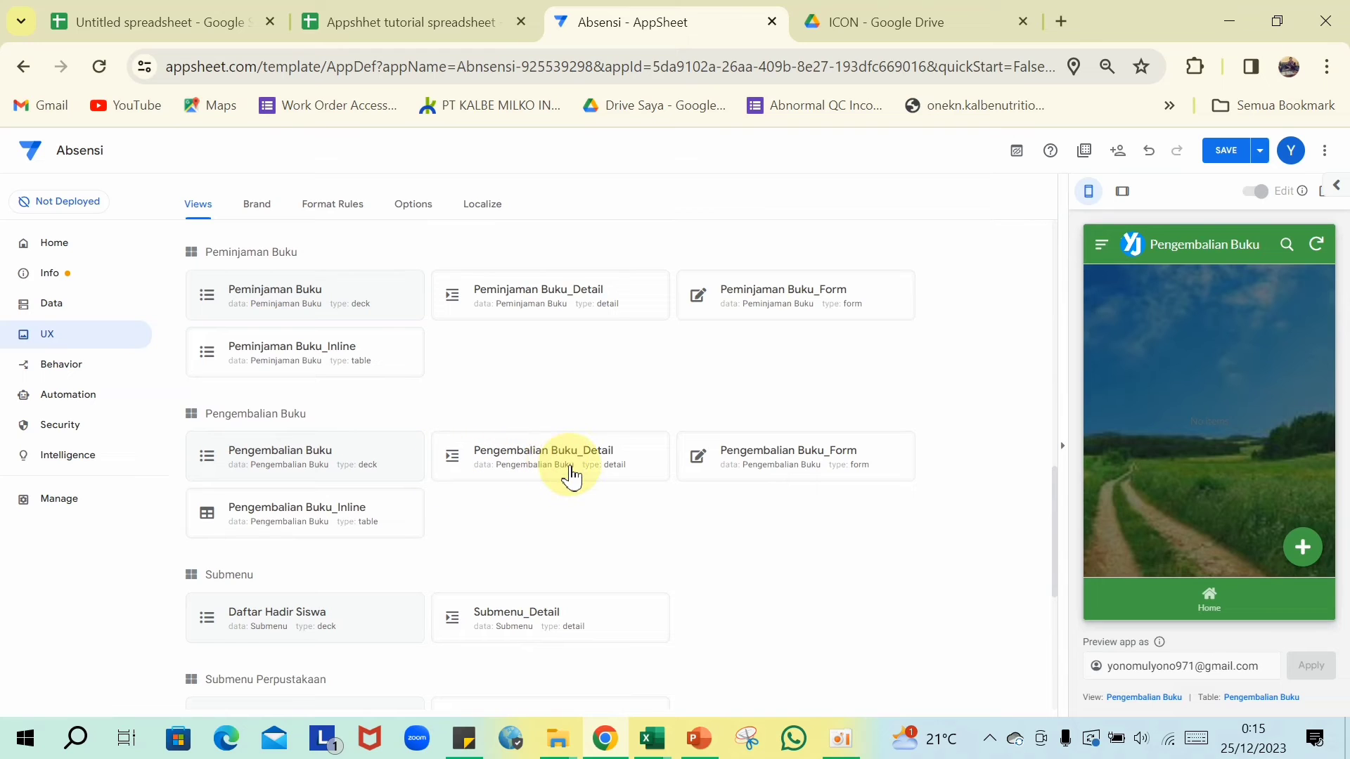
# - Preview Pengembalian Buku_Form, move Foto Buku to the top of its column order, and remove Timestamp
pyautogui.click(780, 469)
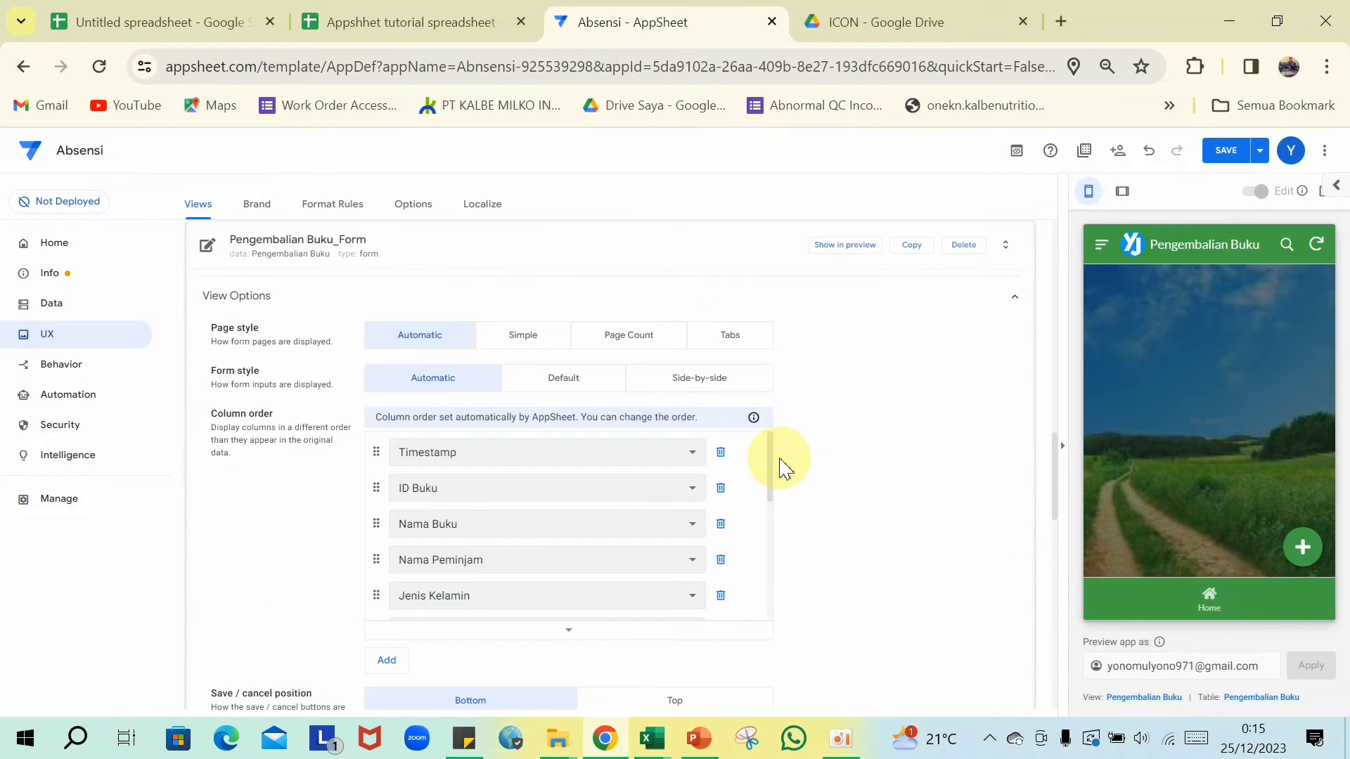
pyautogui.click(828, 248)
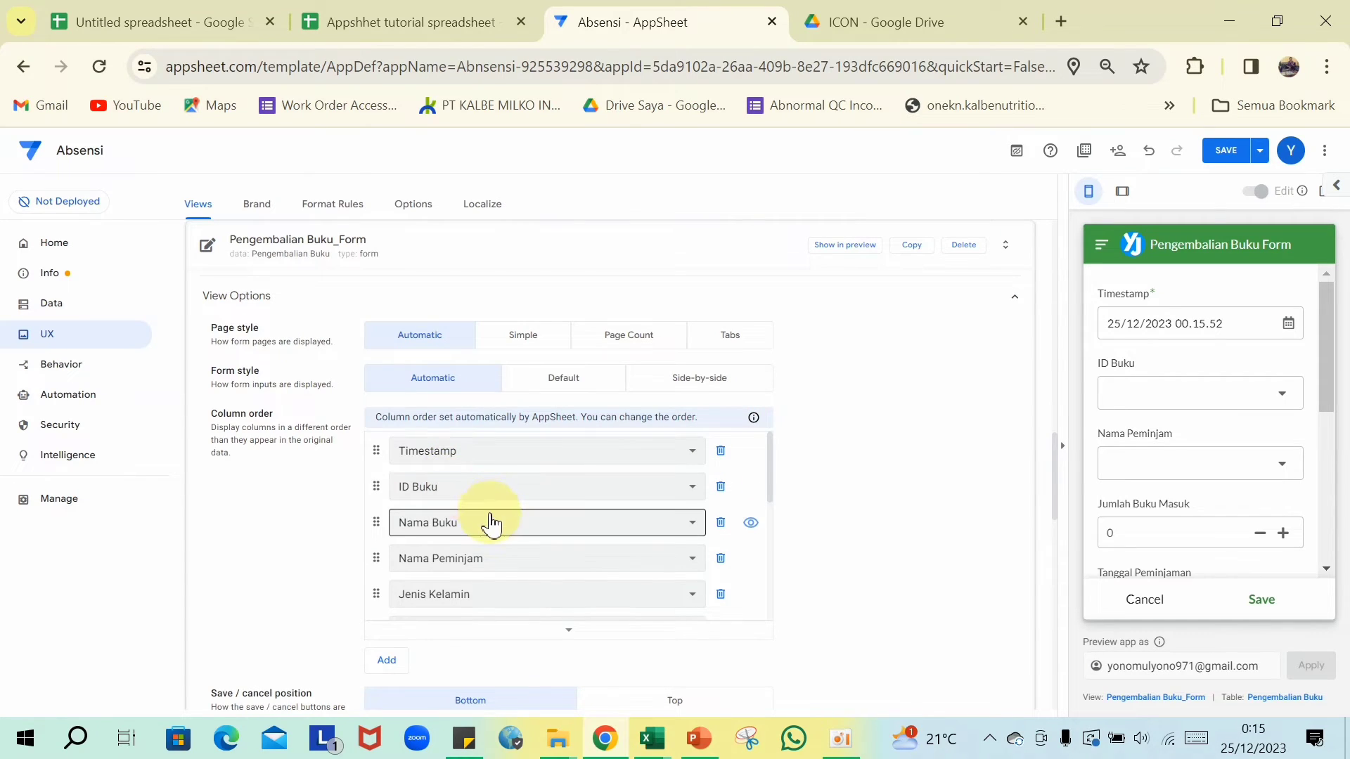
pyautogui.scroll(-2, 487, 518)
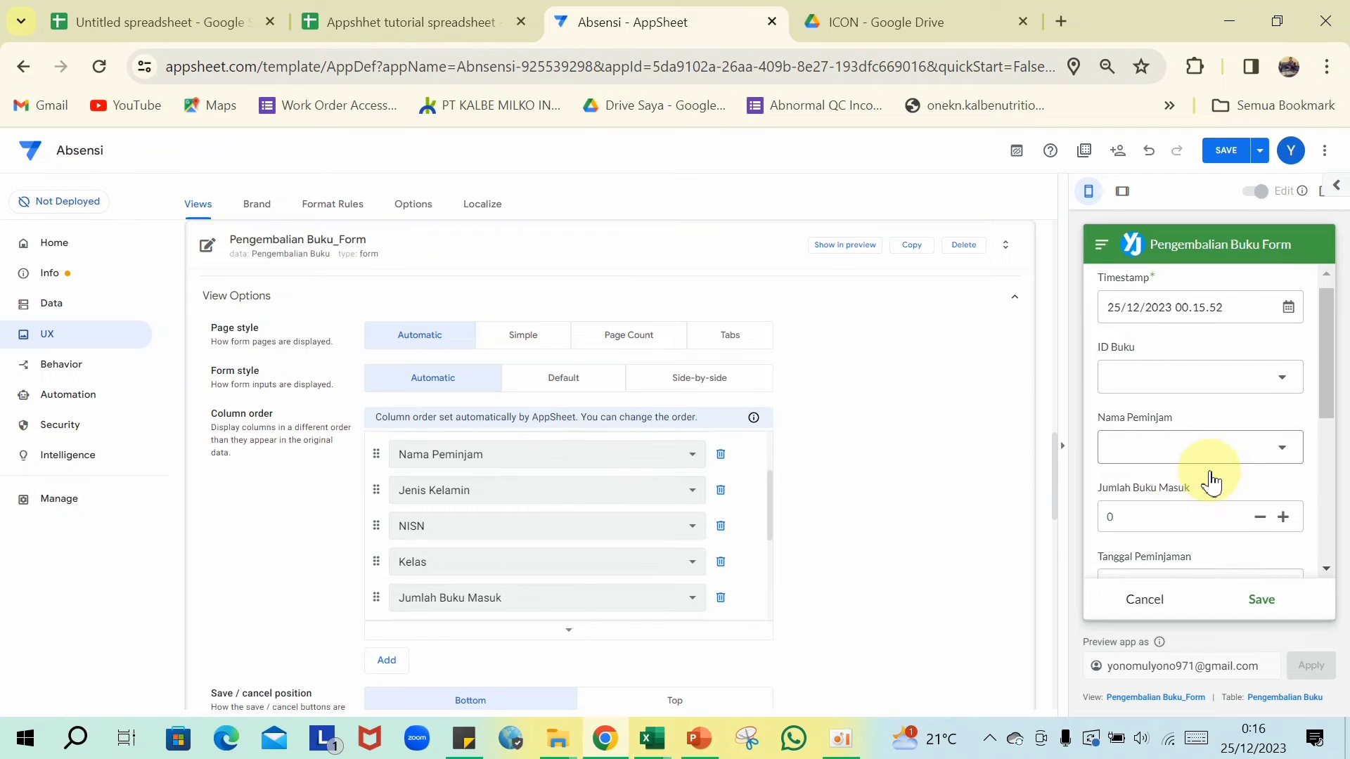
pyautogui.scroll(-4, 1205, 476)
pyautogui.scroll(-5, 392, 471)
pyautogui.moveTo(377, 467); pyautogui.dragTo(420, 346)
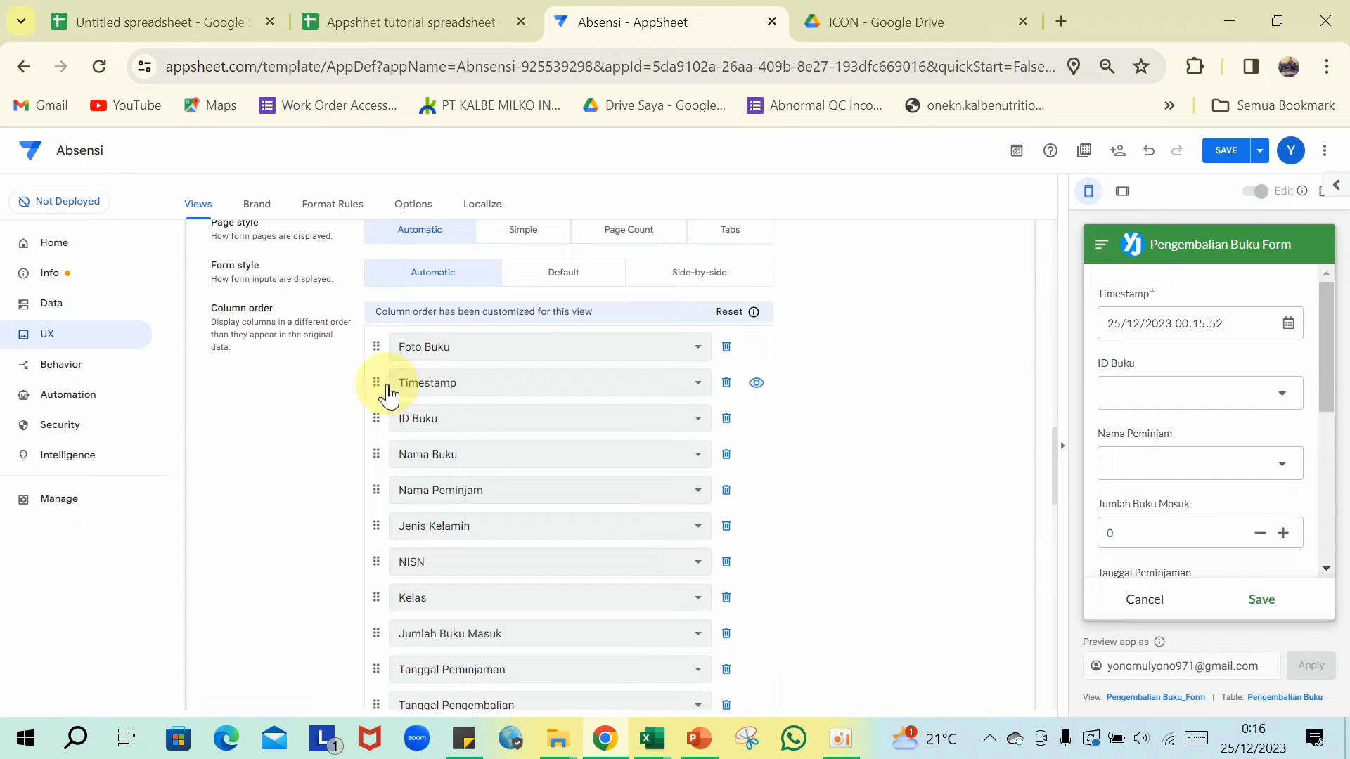
pyautogui.click(727, 385)
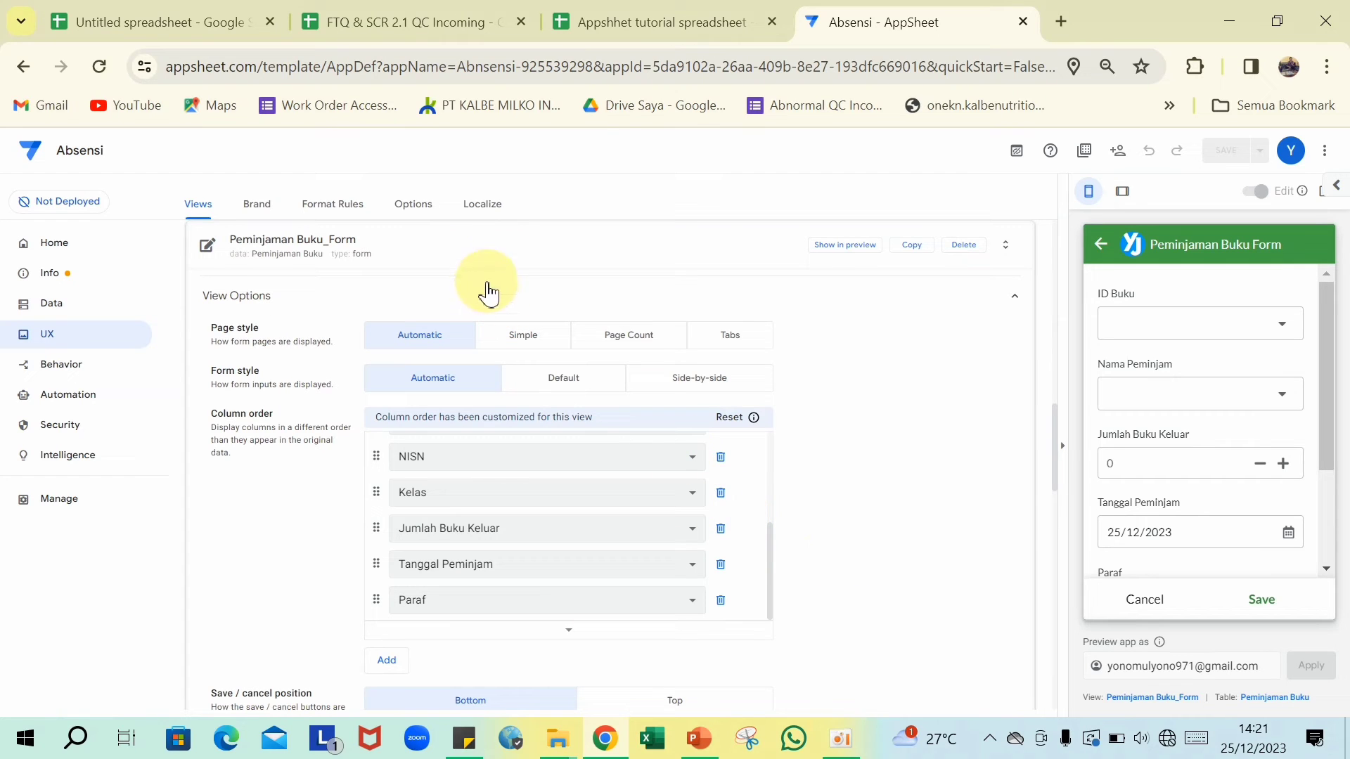
# - Collapse the form view and open the Peminjaman Buku table's settings under Data
pyautogui.click(480, 253)
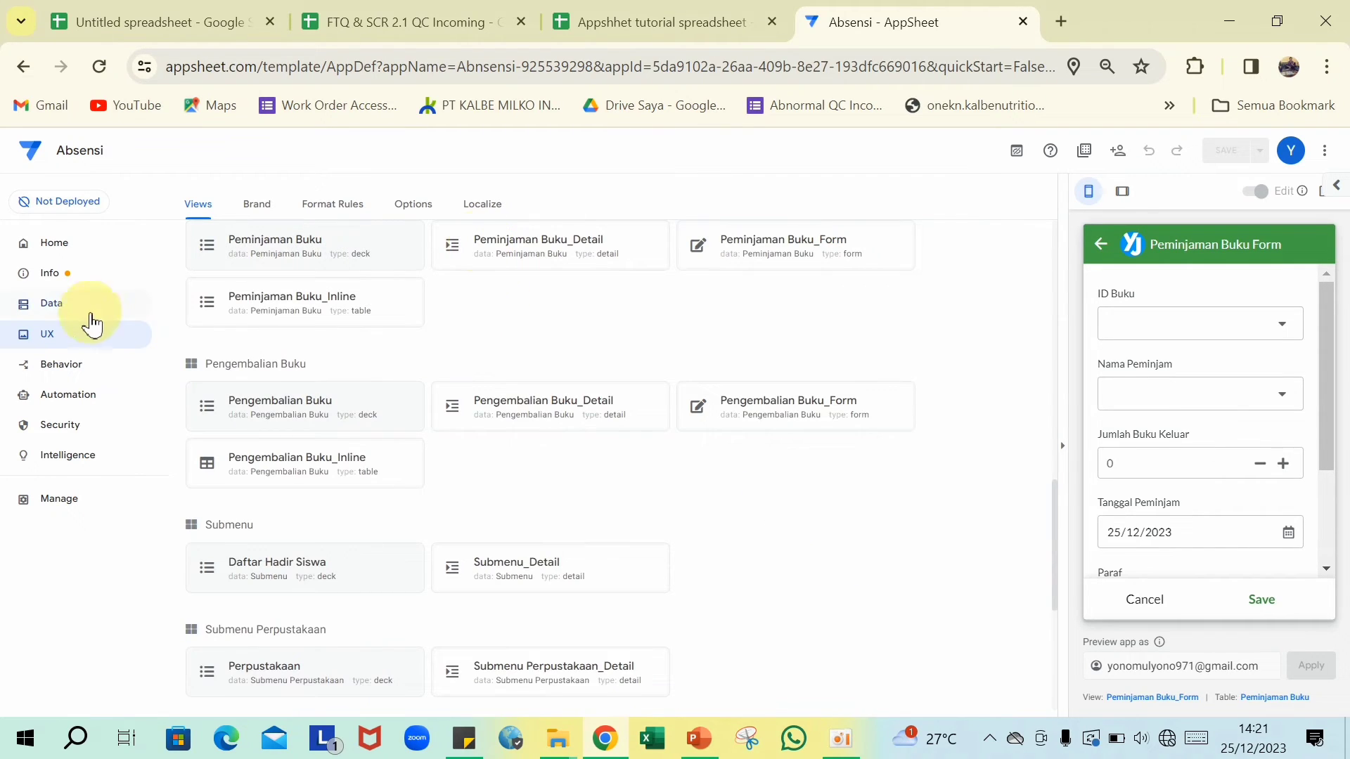
pyautogui.click(62, 315)
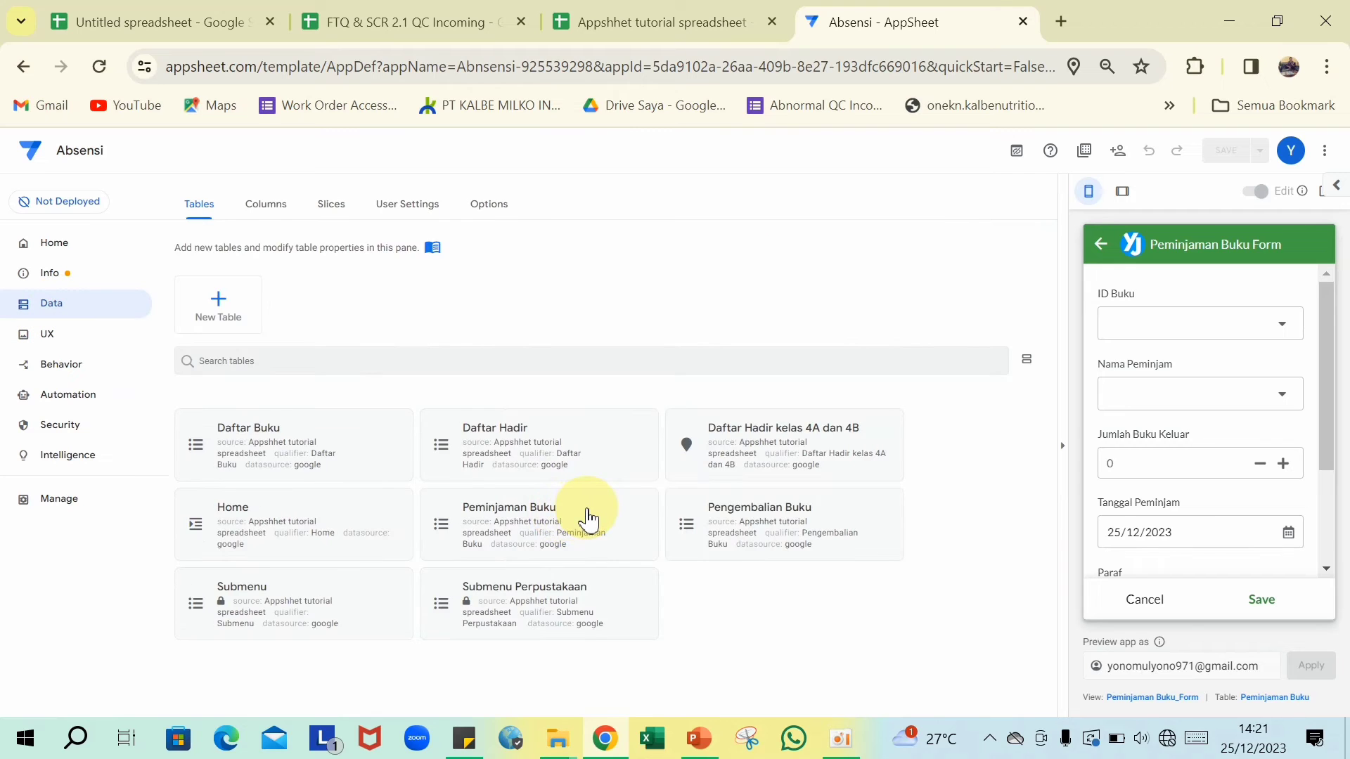
pyautogui.click(586, 518)
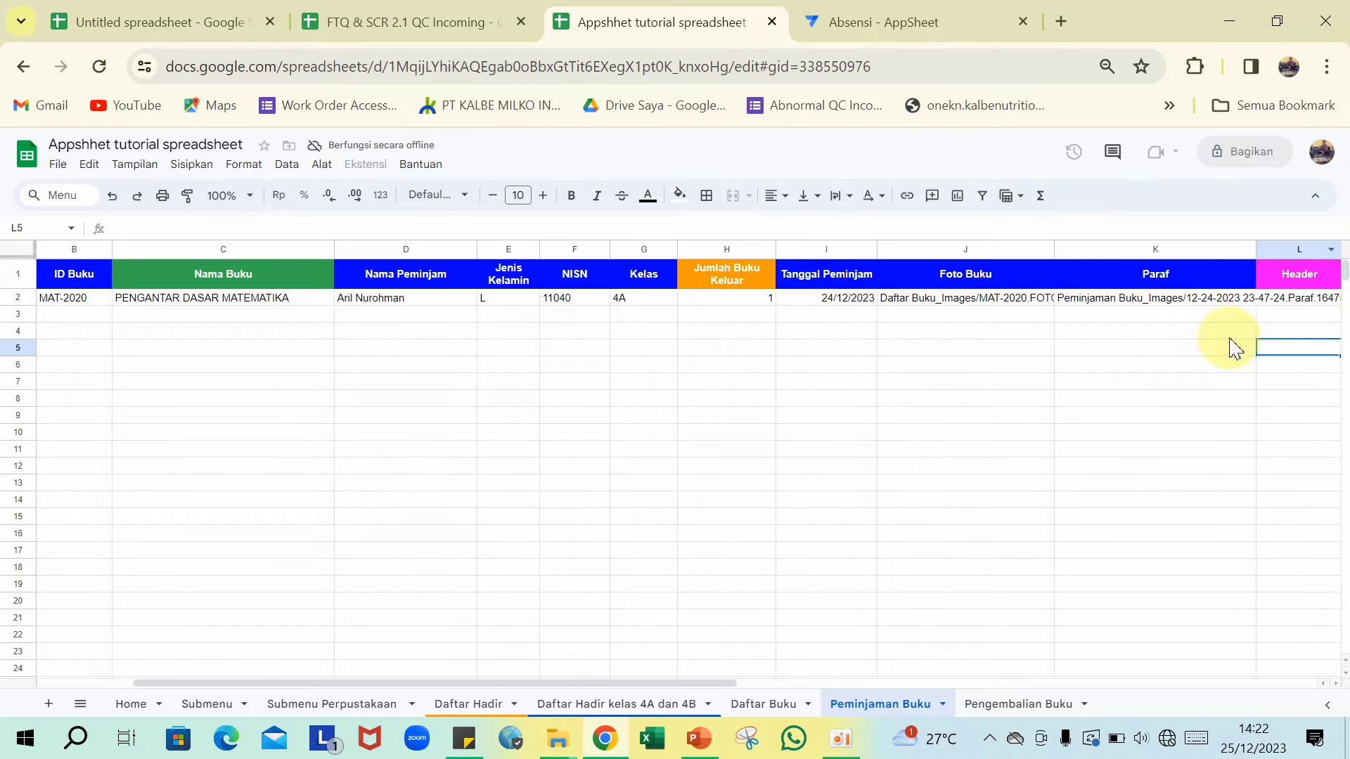
pyautogui.click(897, 19)
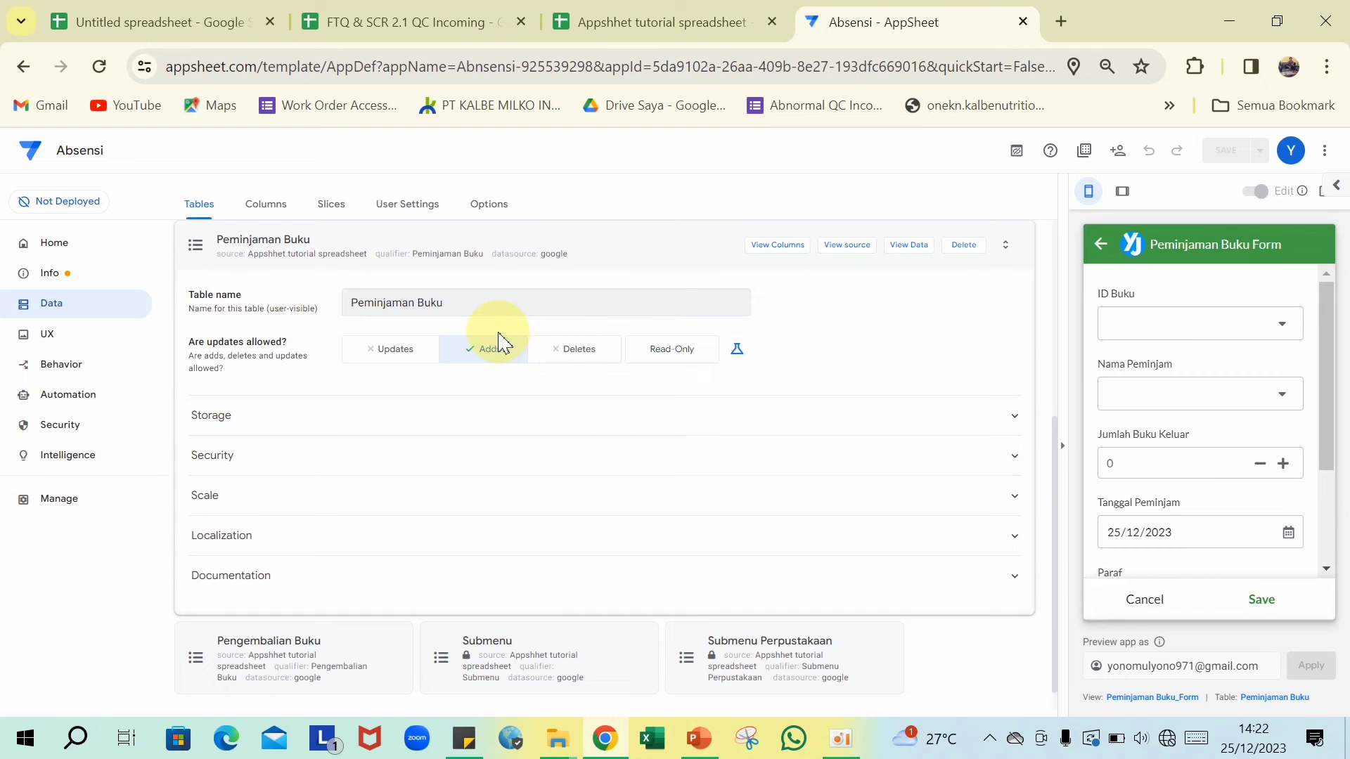
# - Regenerate Peminjaman Buku's column structure to pick up Header, and bring up the image-URL sticky note
pyautogui.click(794, 260)
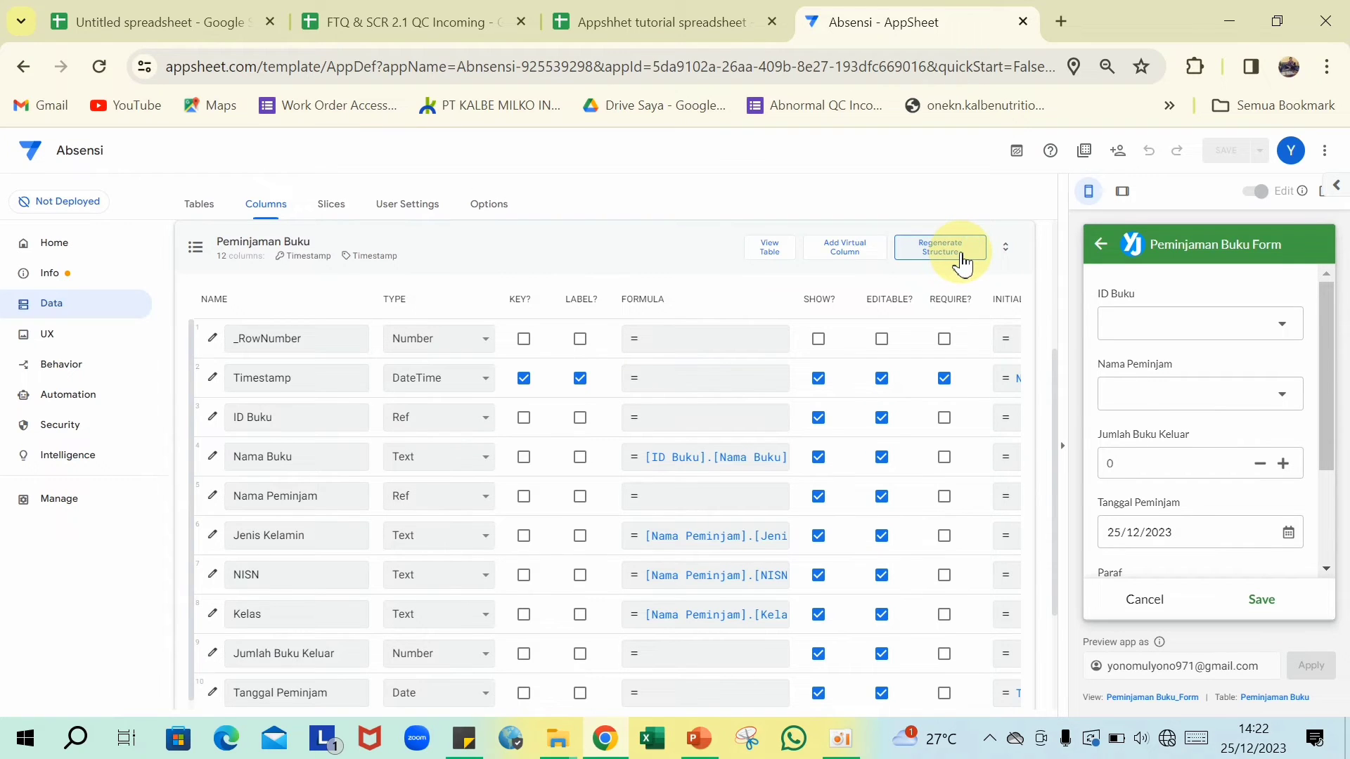
pyautogui.click(962, 265)
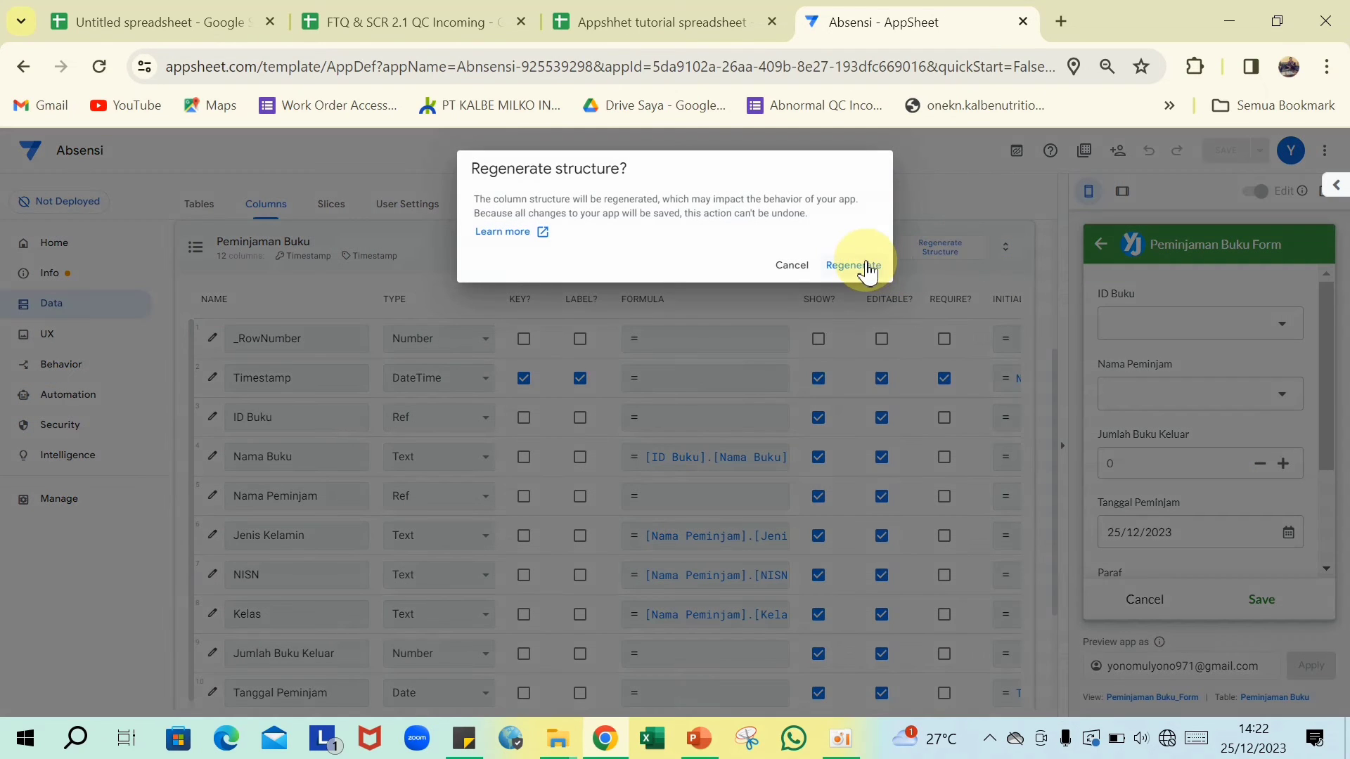
pyautogui.click(869, 266)
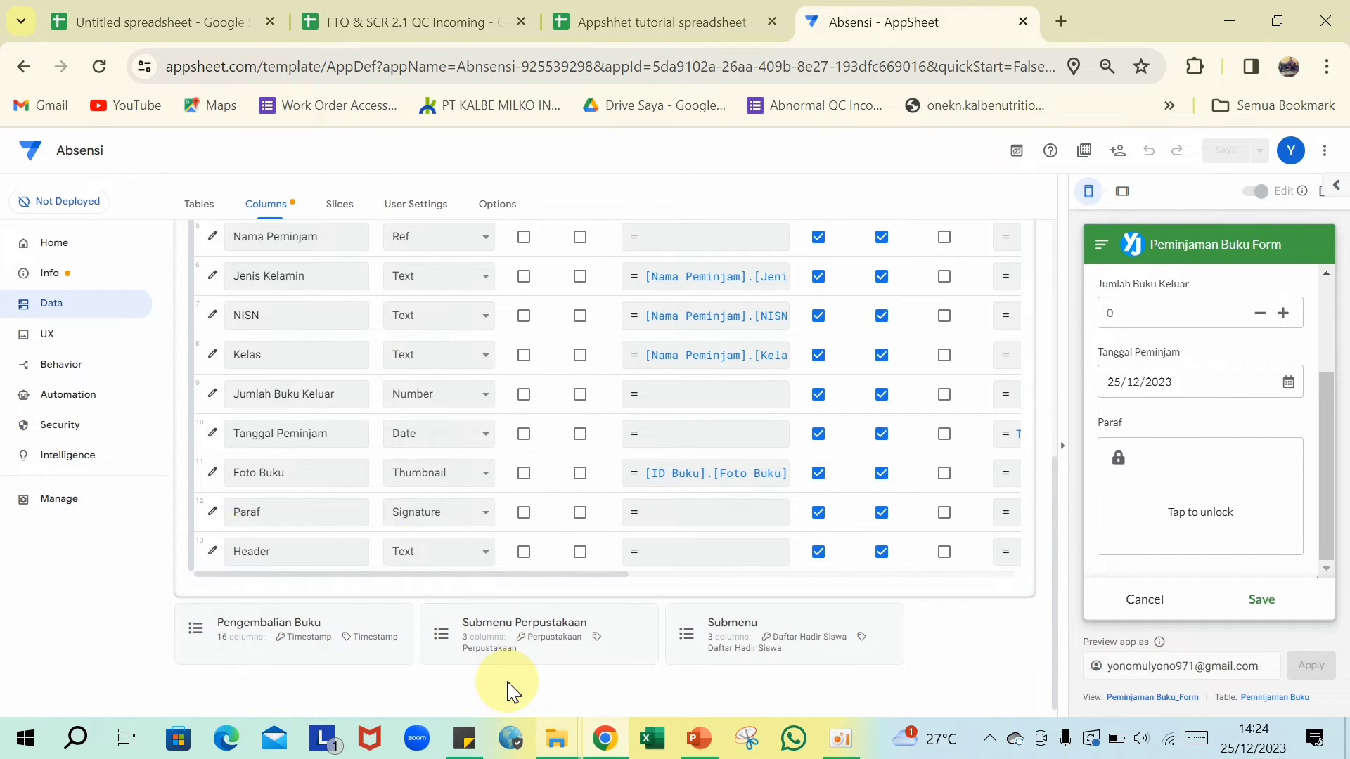
pyautogui.moveTo(464, 737)
pyautogui.click(468, 684)
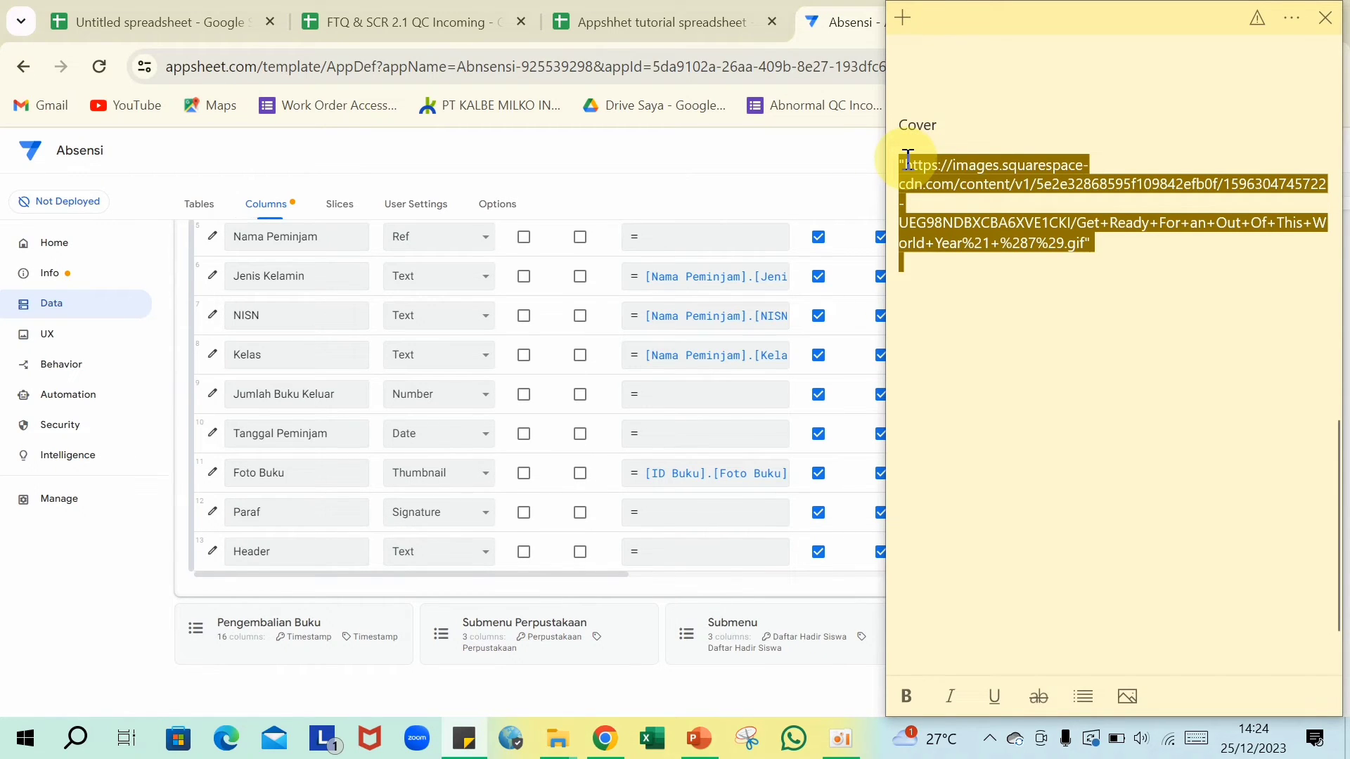
# - Make the Peminjaman Buku Header column a Show type with category Image
pyautogui.click(464, 744)
pyautogui.click(484, 556)
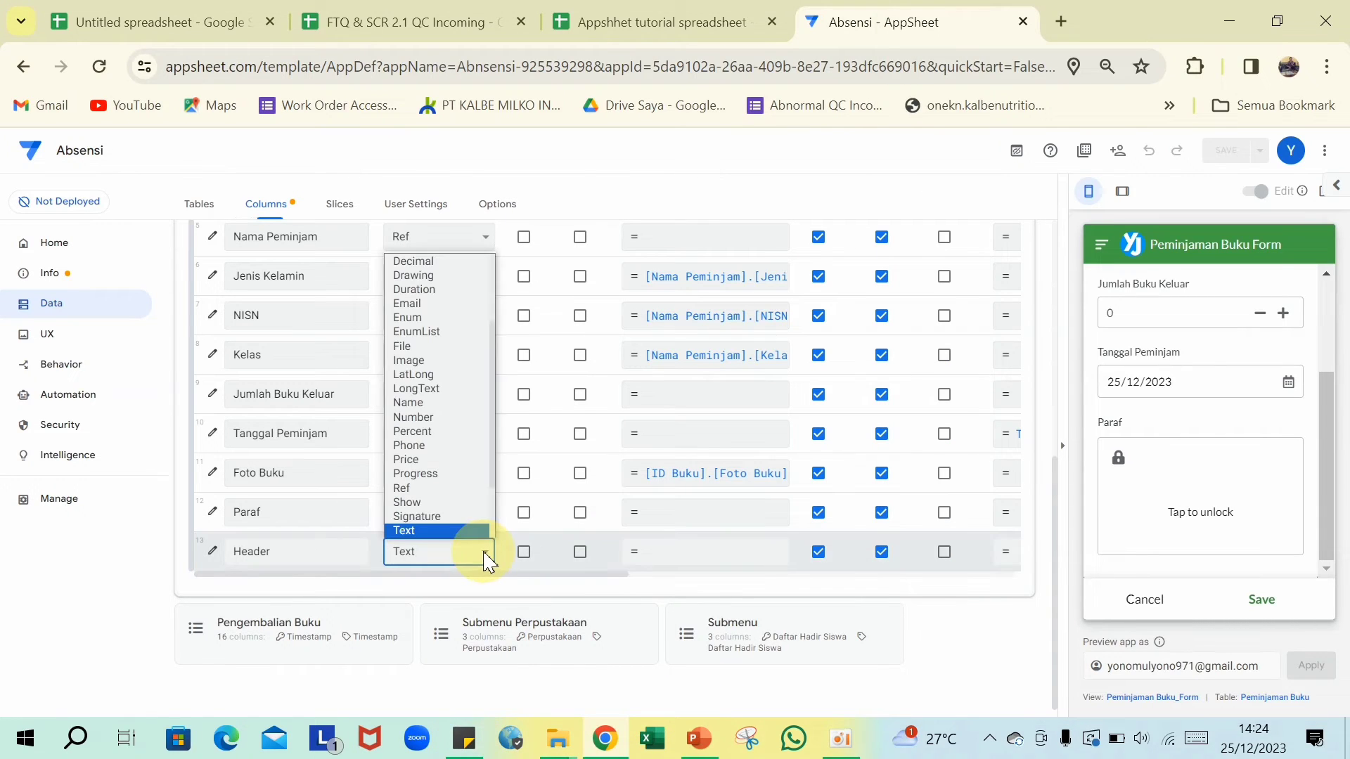
pyautogui.click(447, 502)
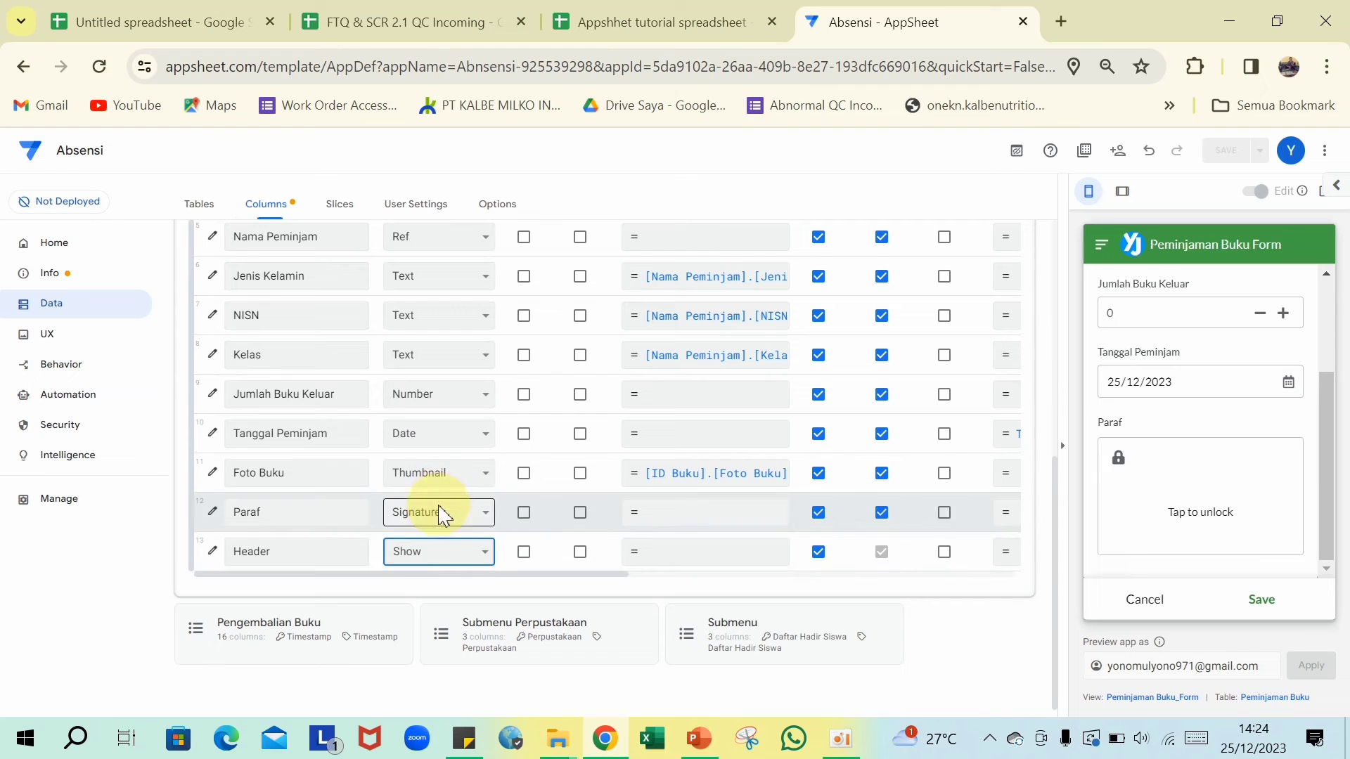
pyautogui.click(212, 551)
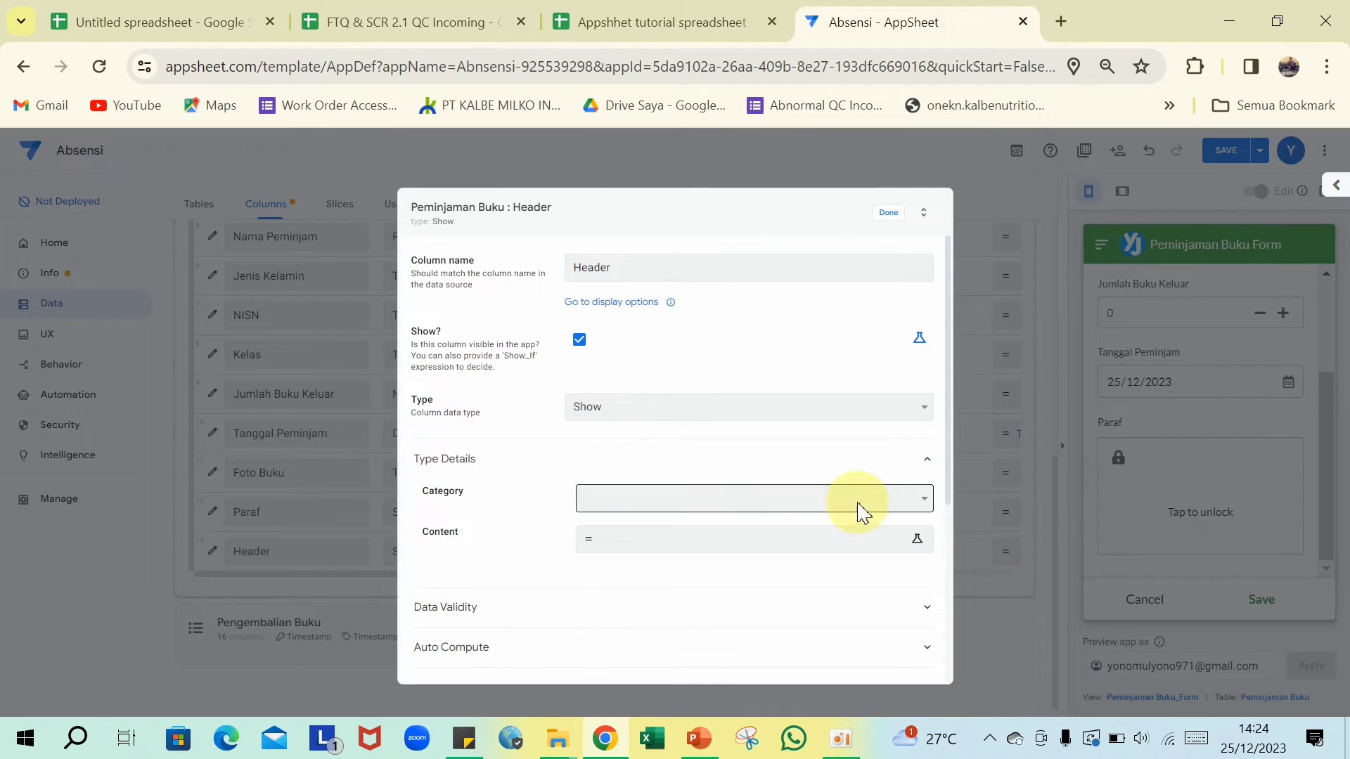
pyautogui.click(924, 500)
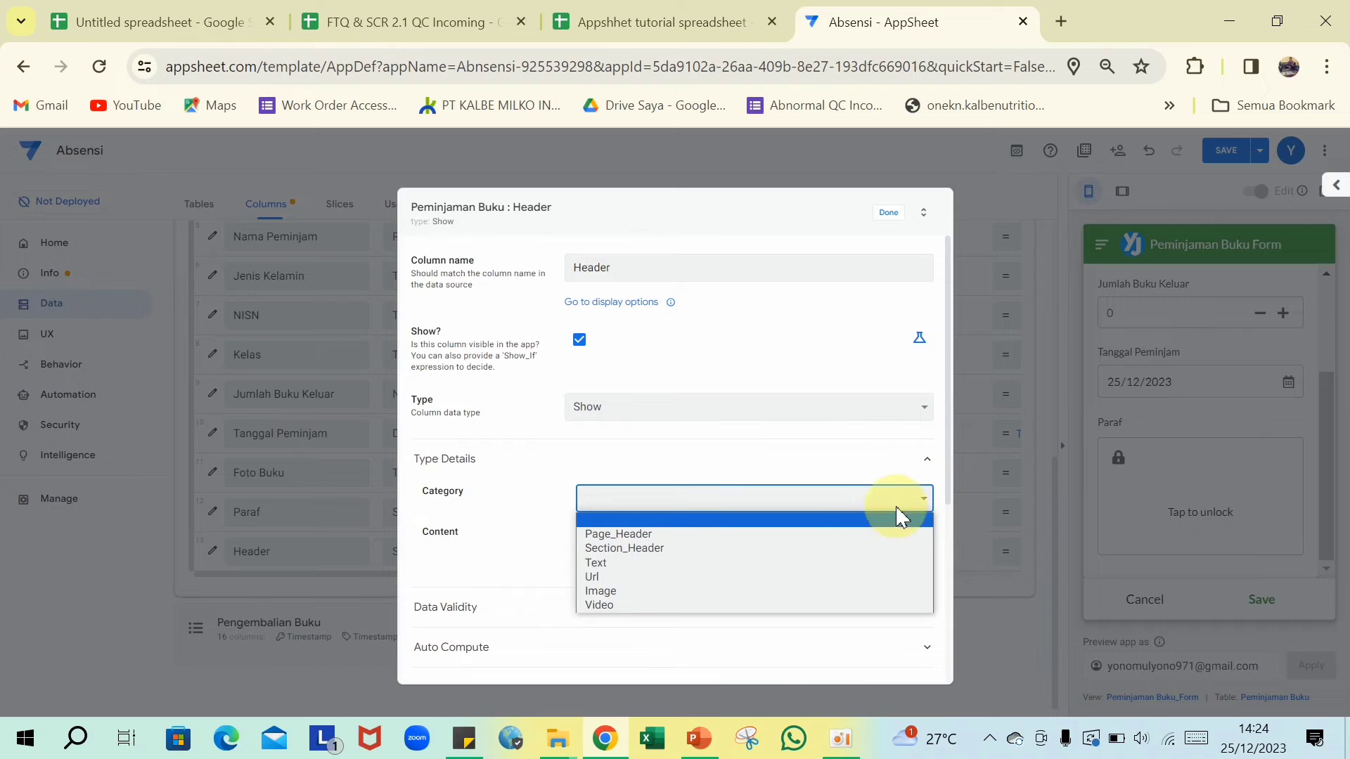
pyautogui.click(603, 591)
# - Set the Header's image content to the pasted .gif URL and save the app
pyautogui.click(618, 542)
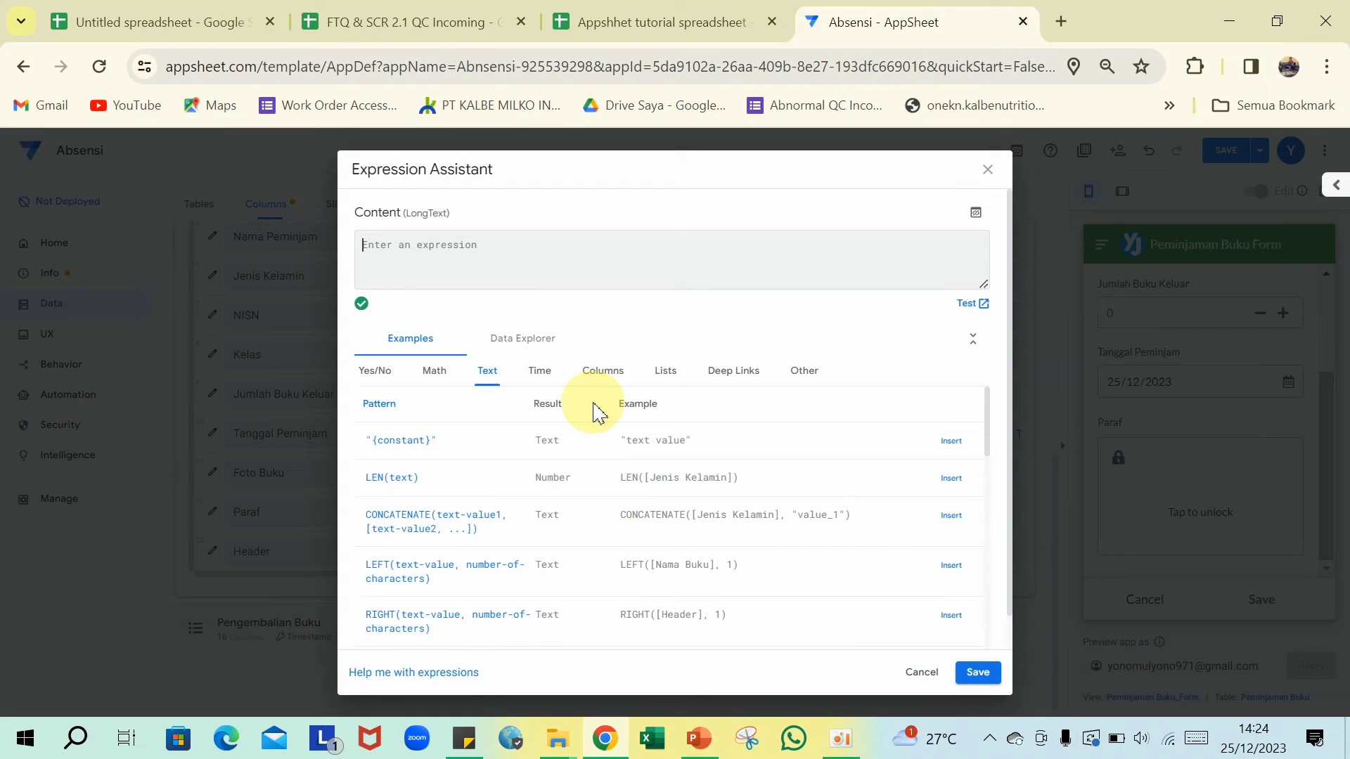
pyautogui.hotkey('ctrl', 'v')
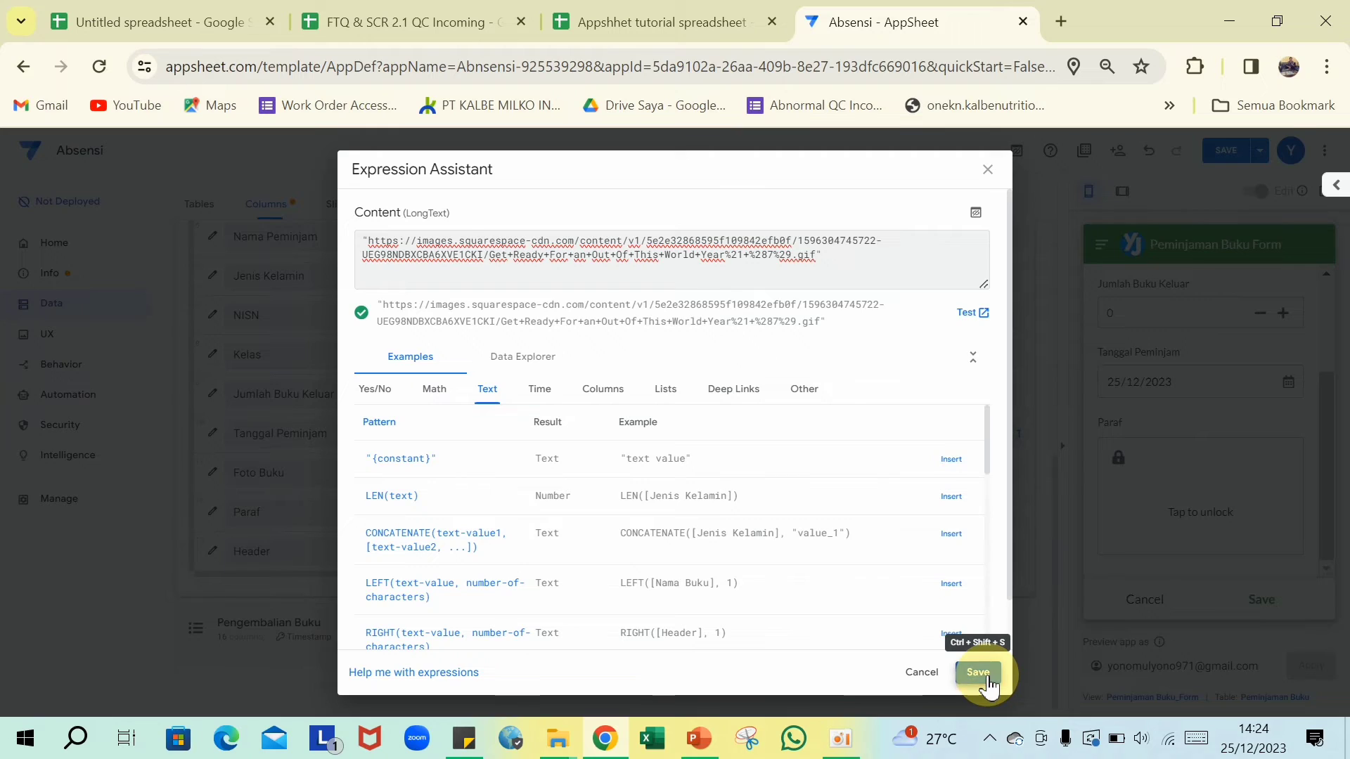
pyautogui.click(978, 673)
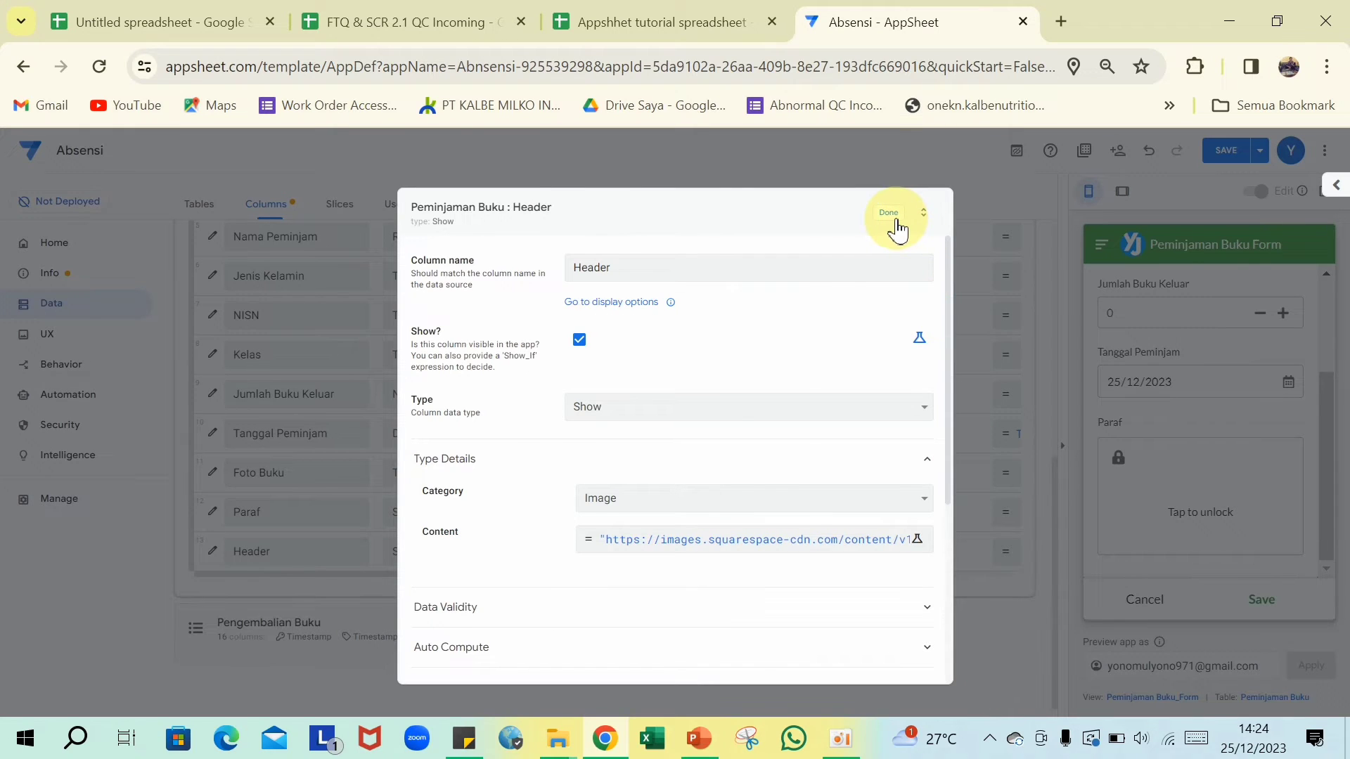
pyautogui.click(888, 212)
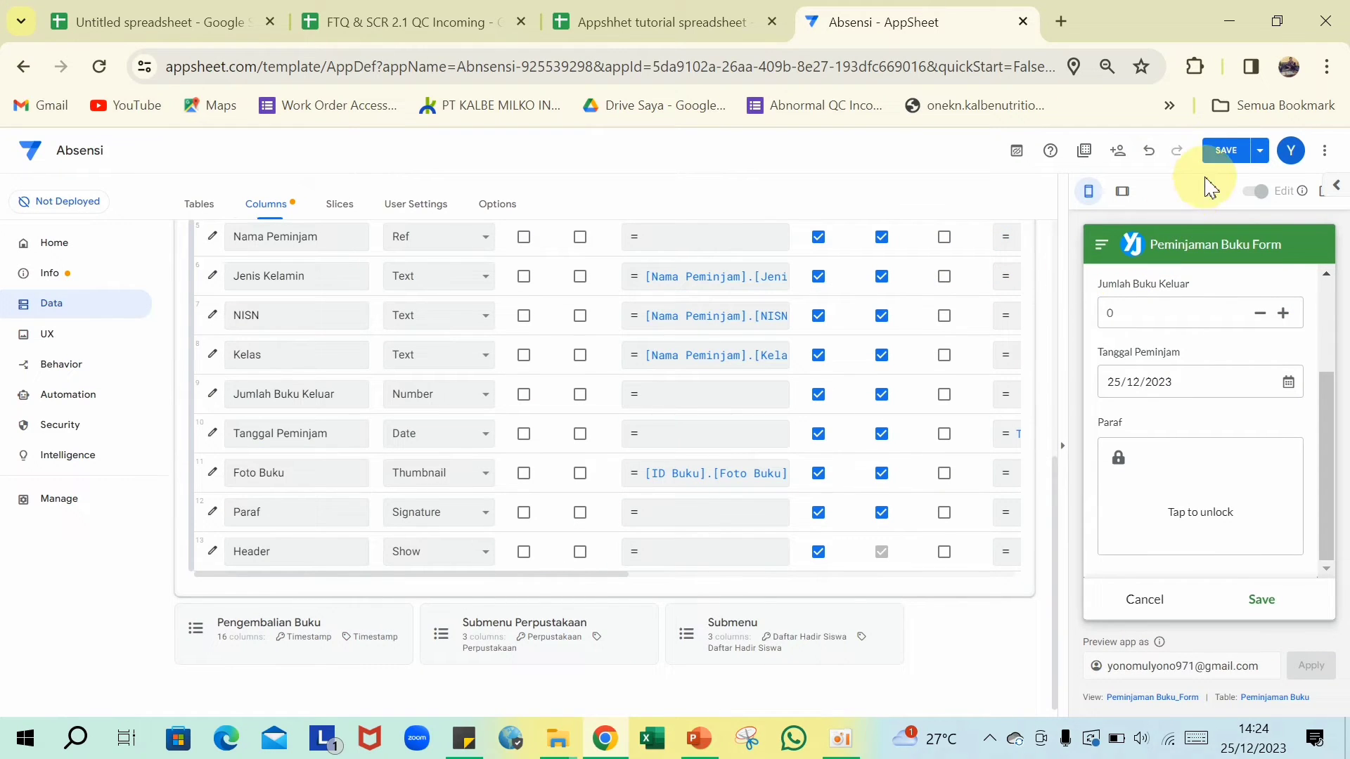
pyautogui.click(1223, 150)
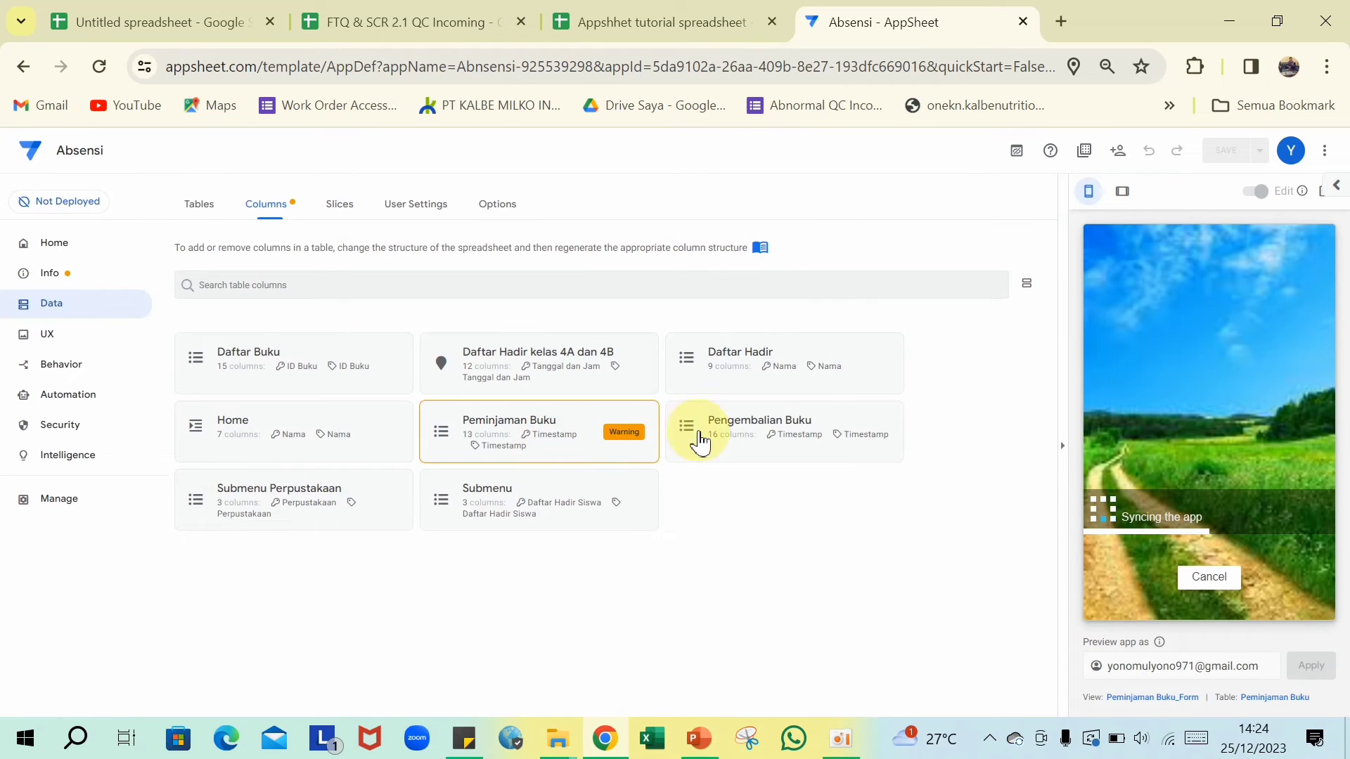
# - Make the Pengembalian Buku Cover column a Show type with category Image
pyautogui.click(769, 430)
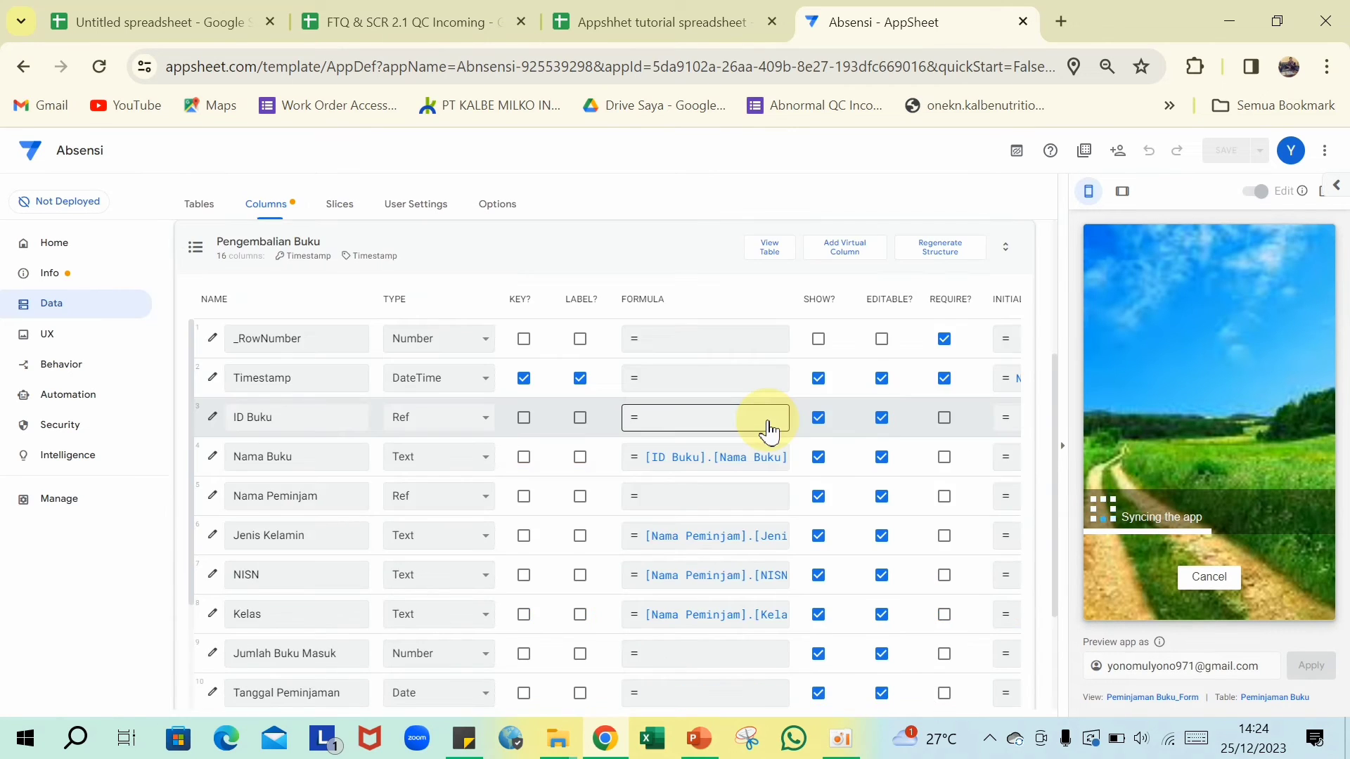
pyautogui.scroll(-2, 632, 457)
pyautogui.scroll(-4, 492, 485)
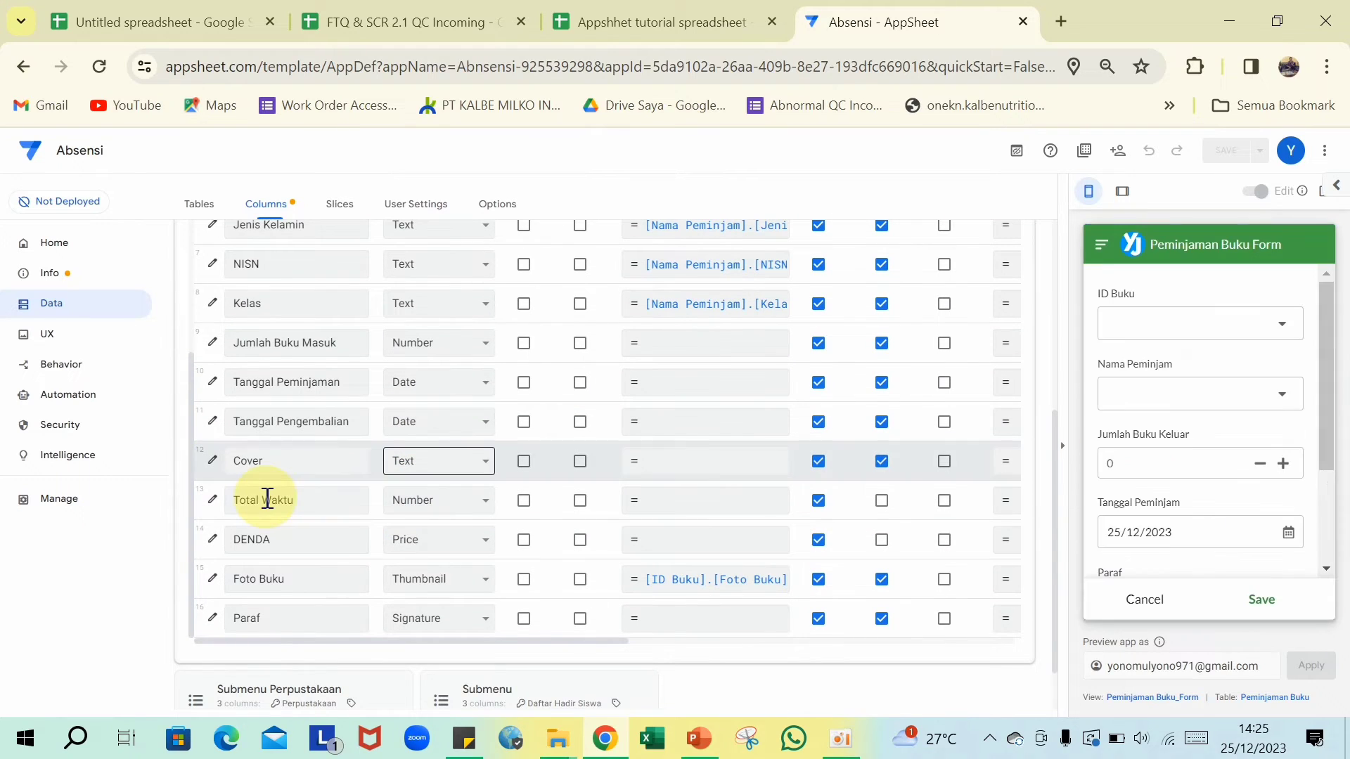
pyautogui.click(484, 463)
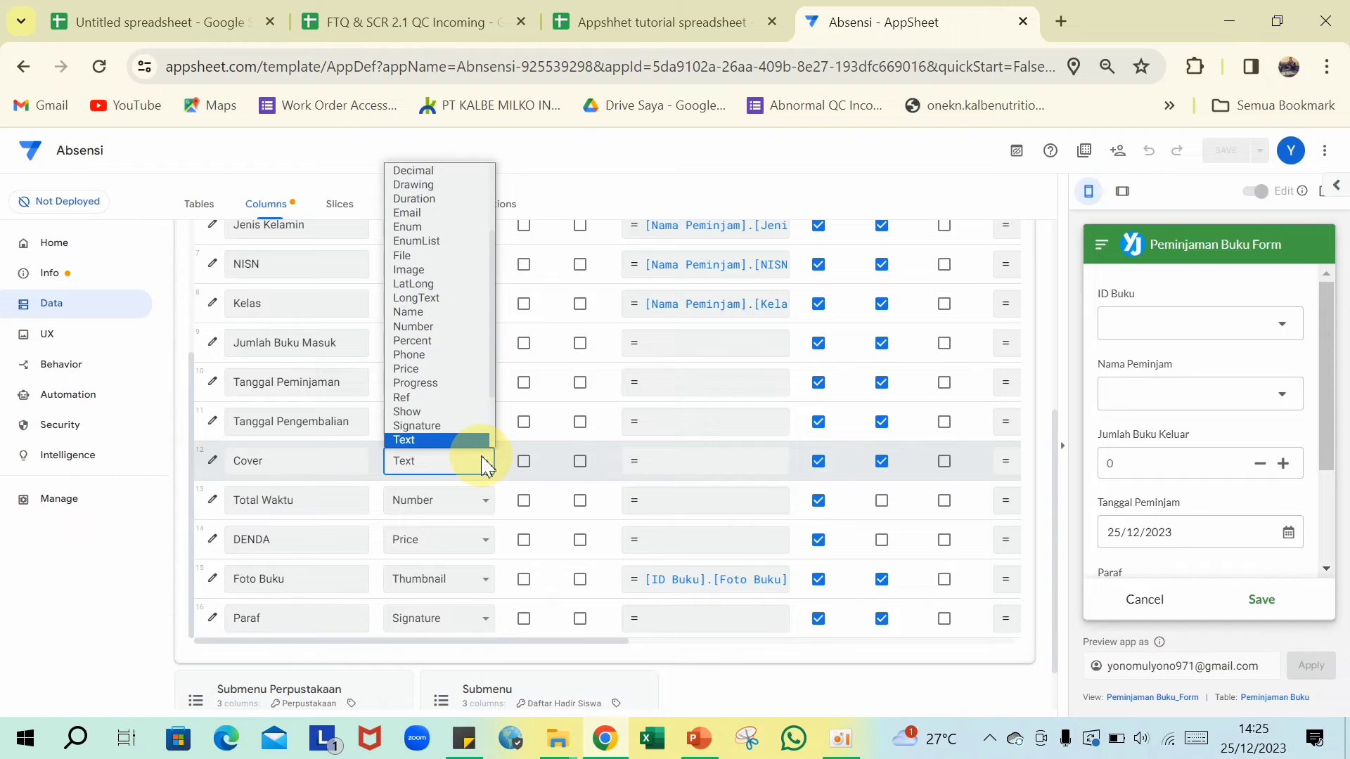
pyautogui.click(437, 393)
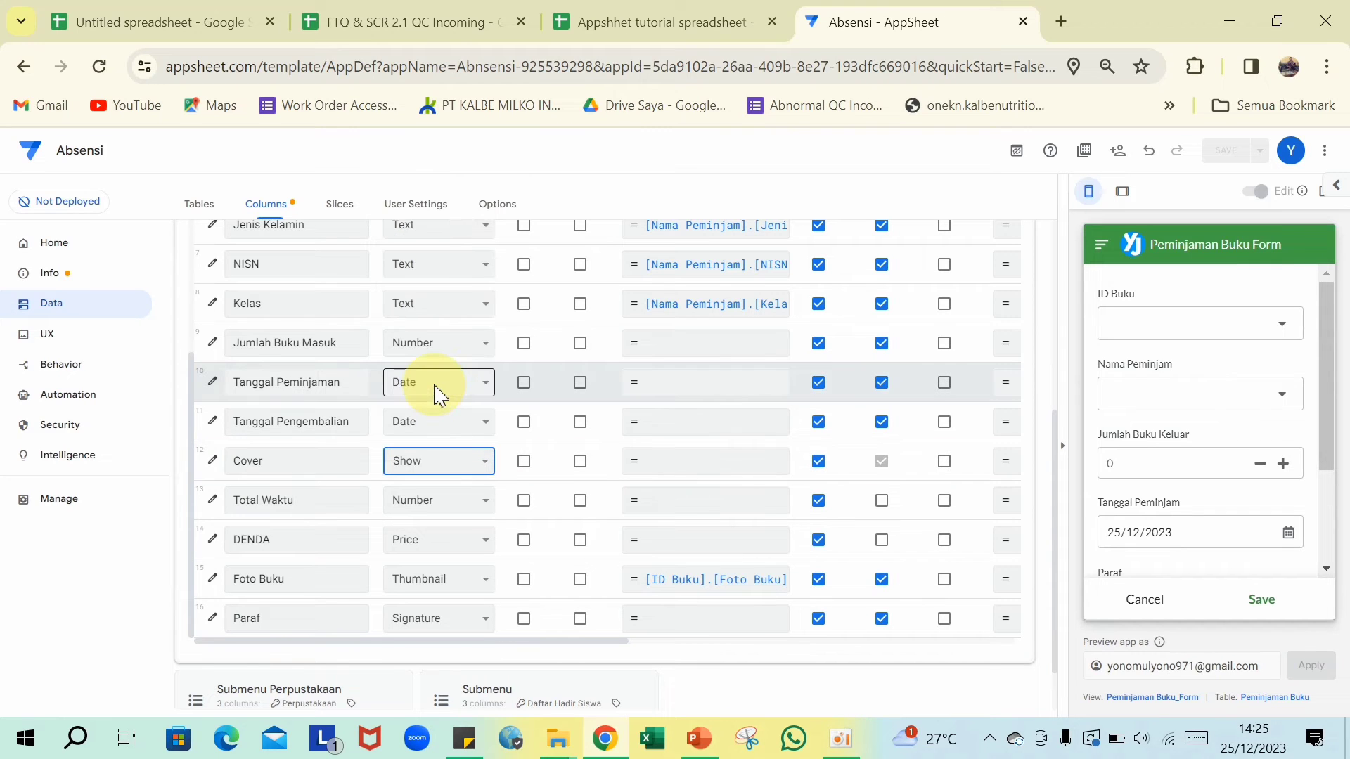
pyautogui.click(213, 460)
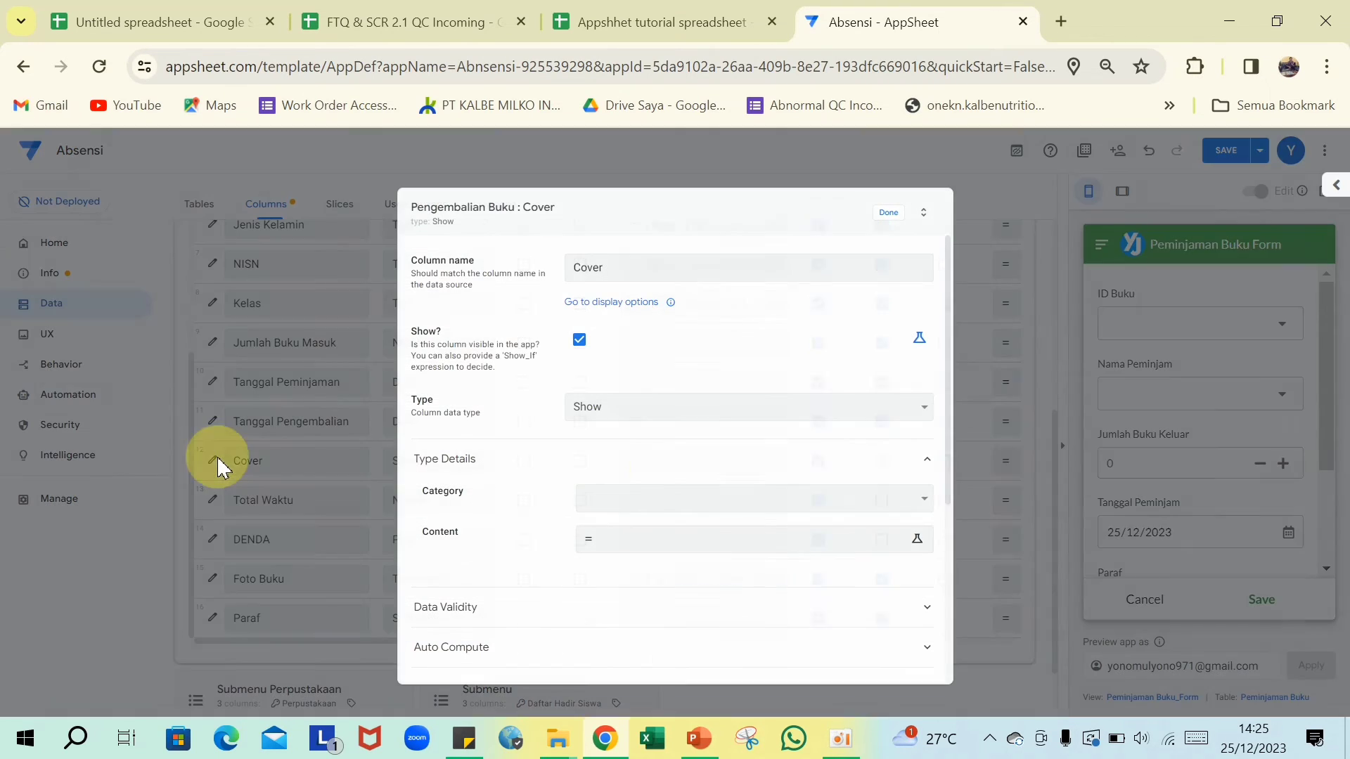
pyautogui.click(739, 497)
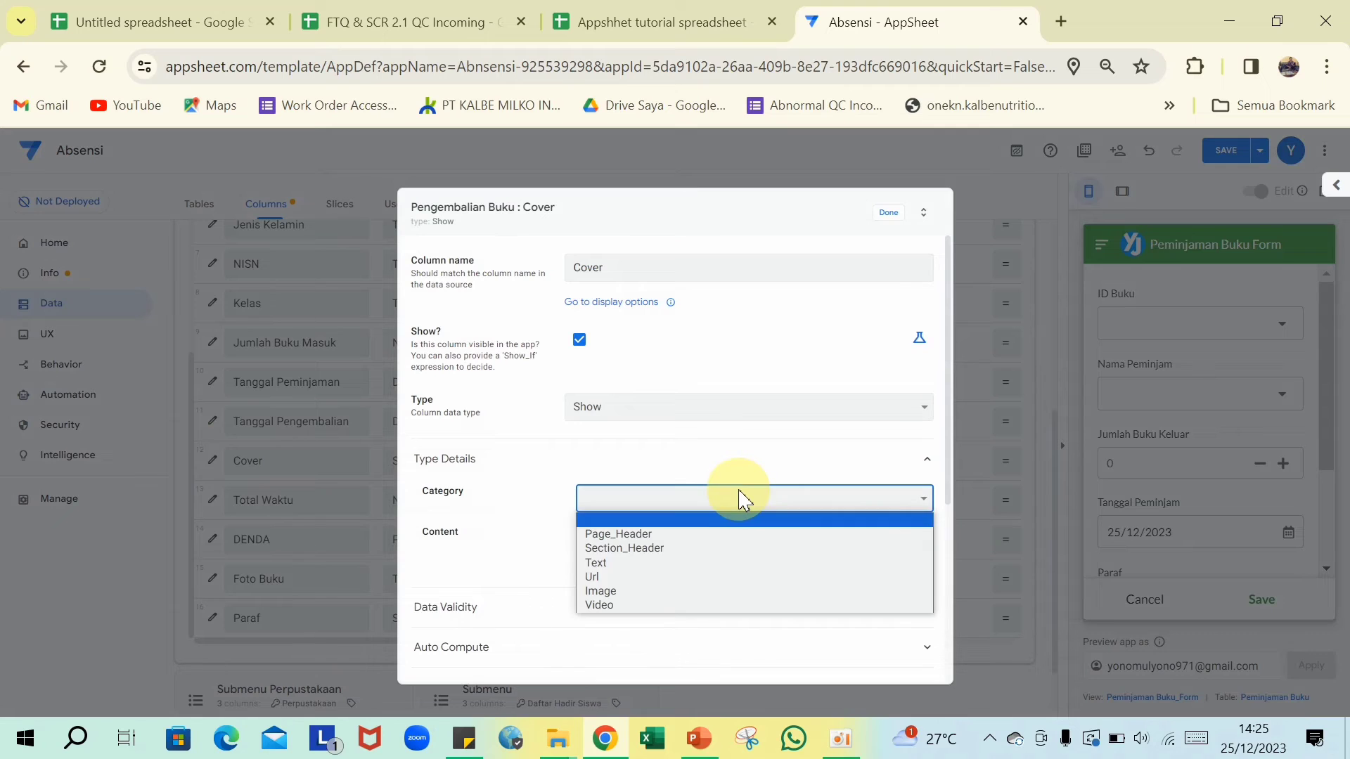
pyautogui.click(601, 592)
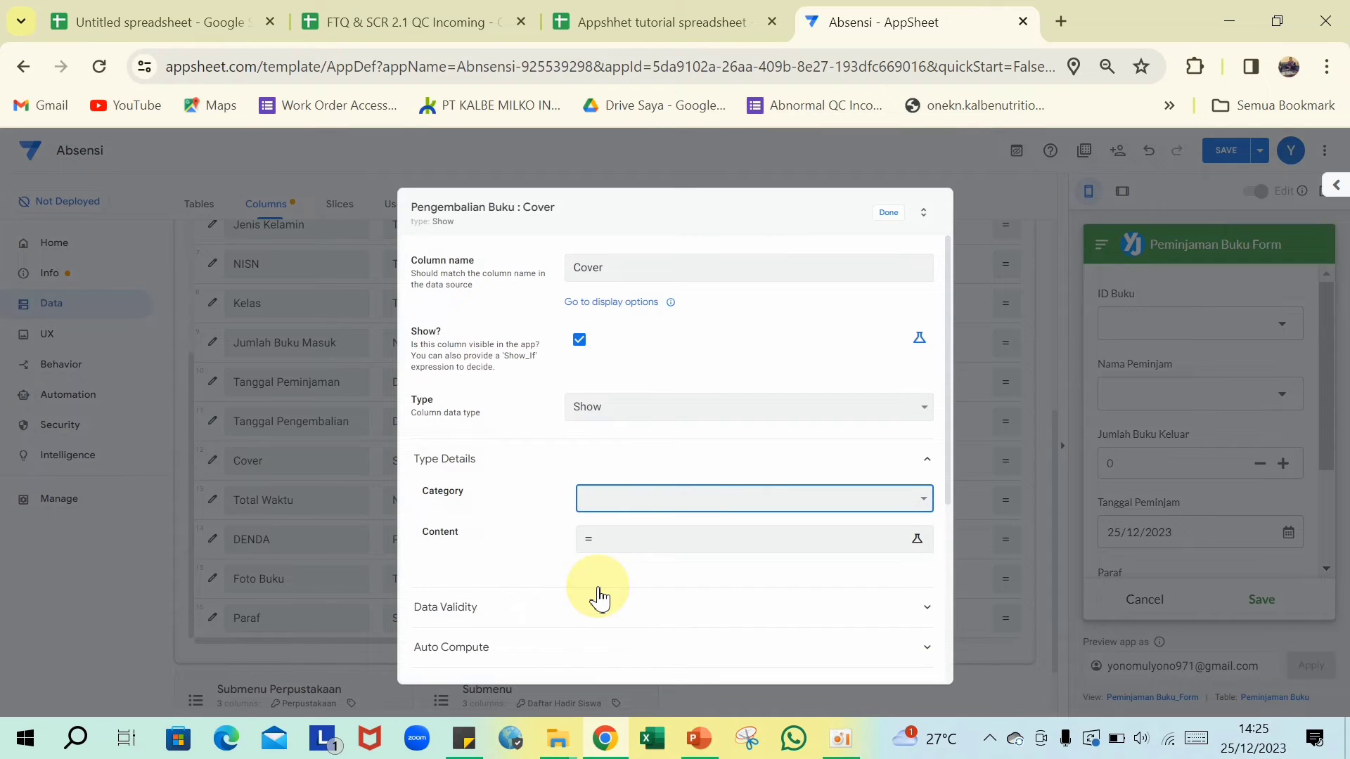
# - Set the Cover column's image content to the pasted banner URL and close its settings
pyautogui.click(647, 544)
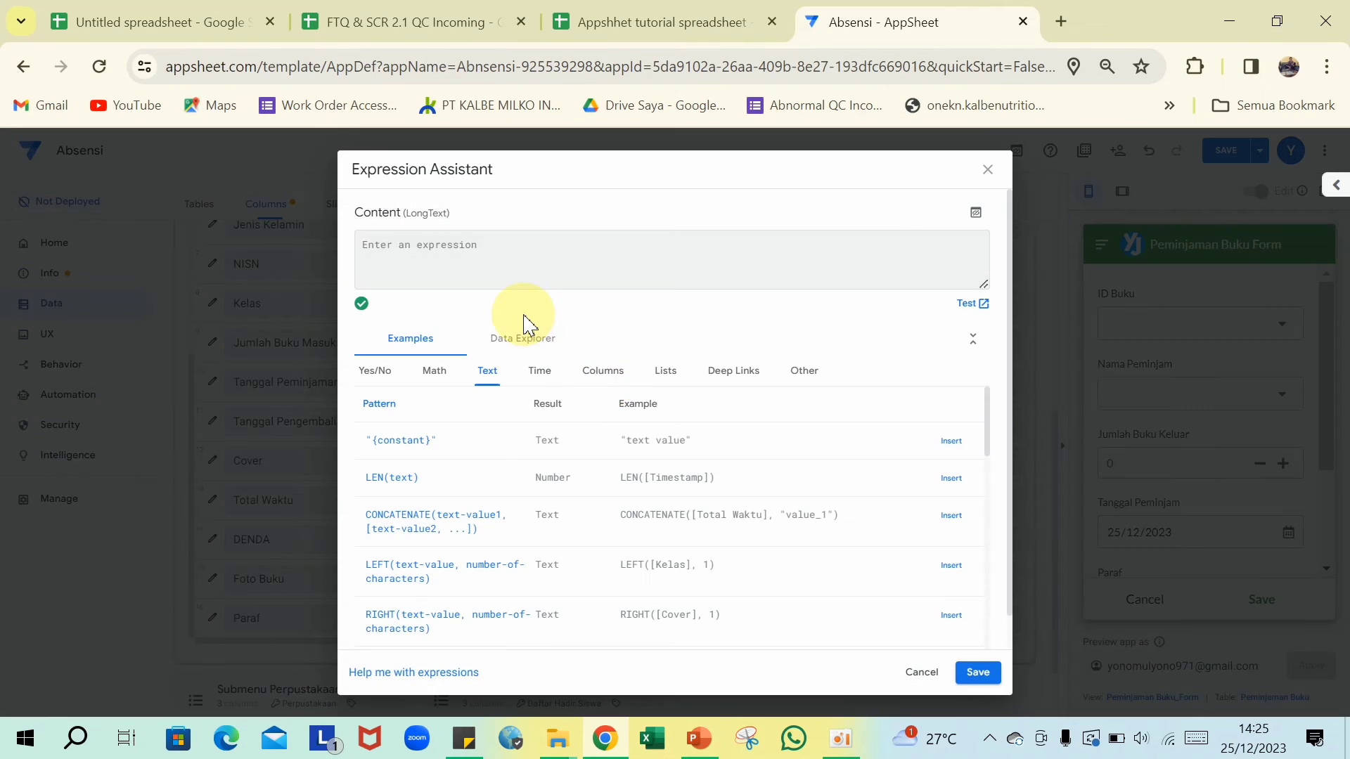
pyautogui.hotkey('ctrl', 'v')
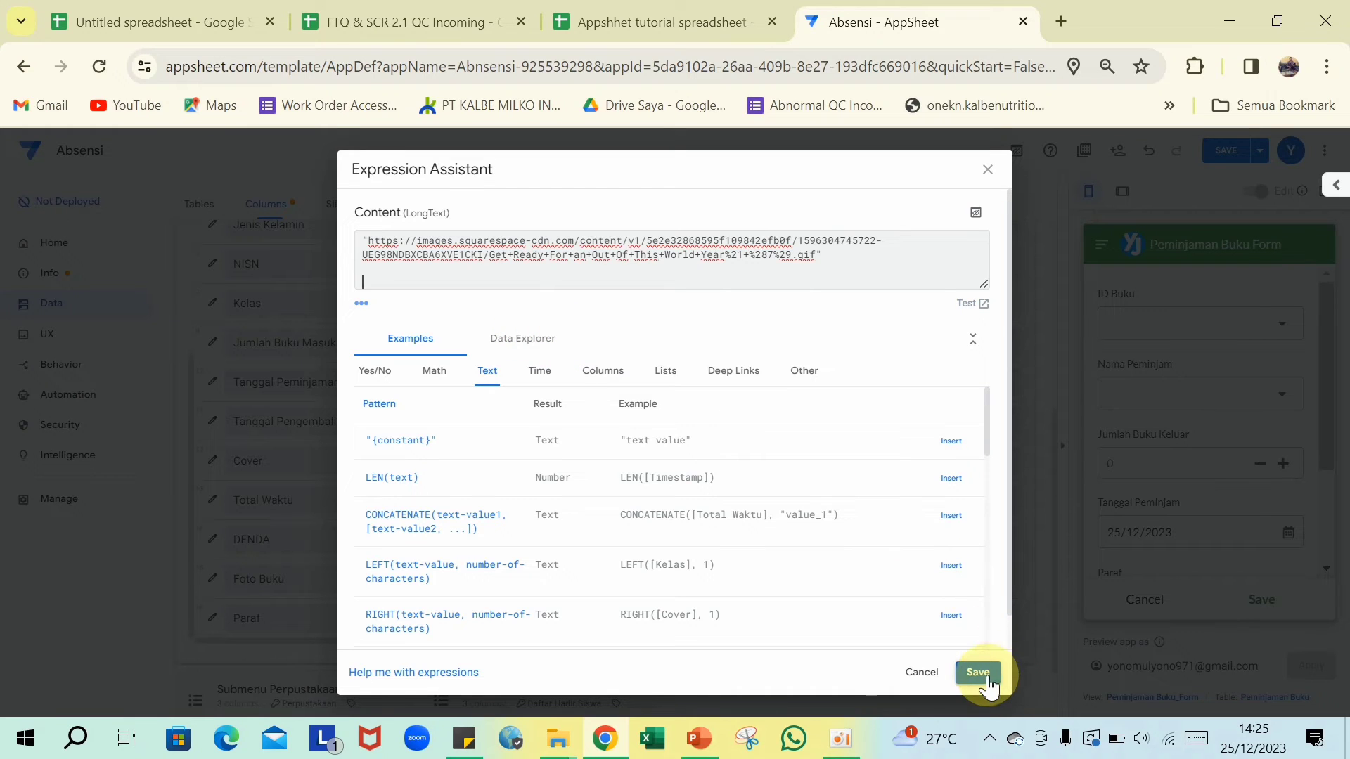
pyautogui.click(979, 675)
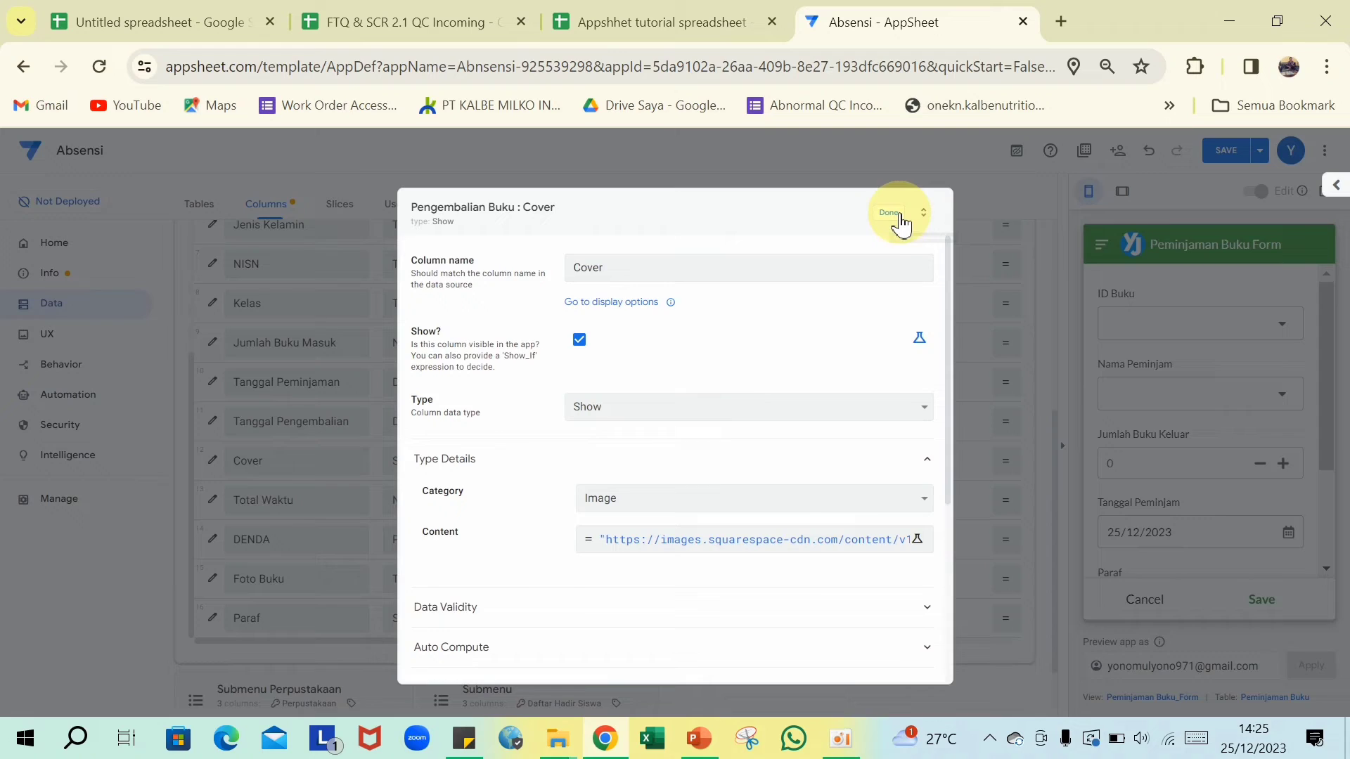
pyautogui.click(899, 216)
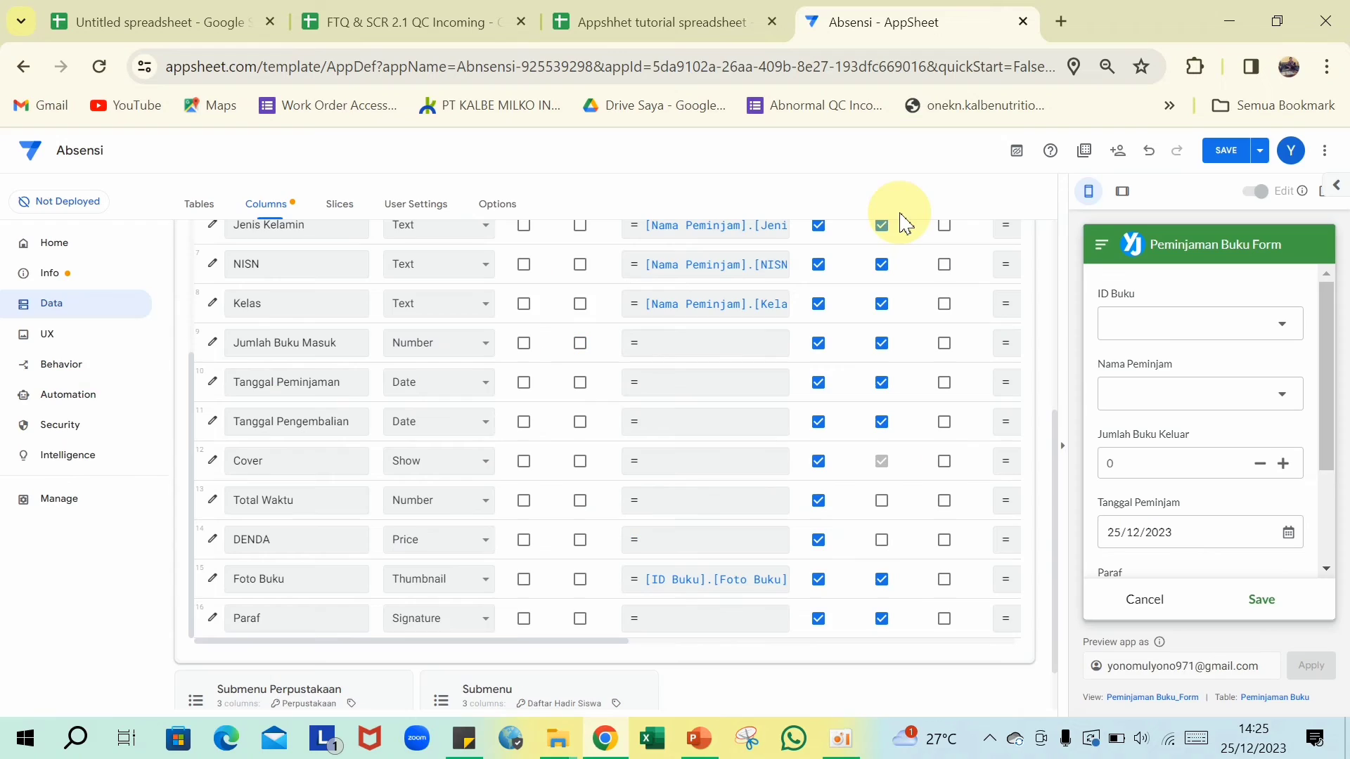
pyautogui.scroll(5, 837, 345)
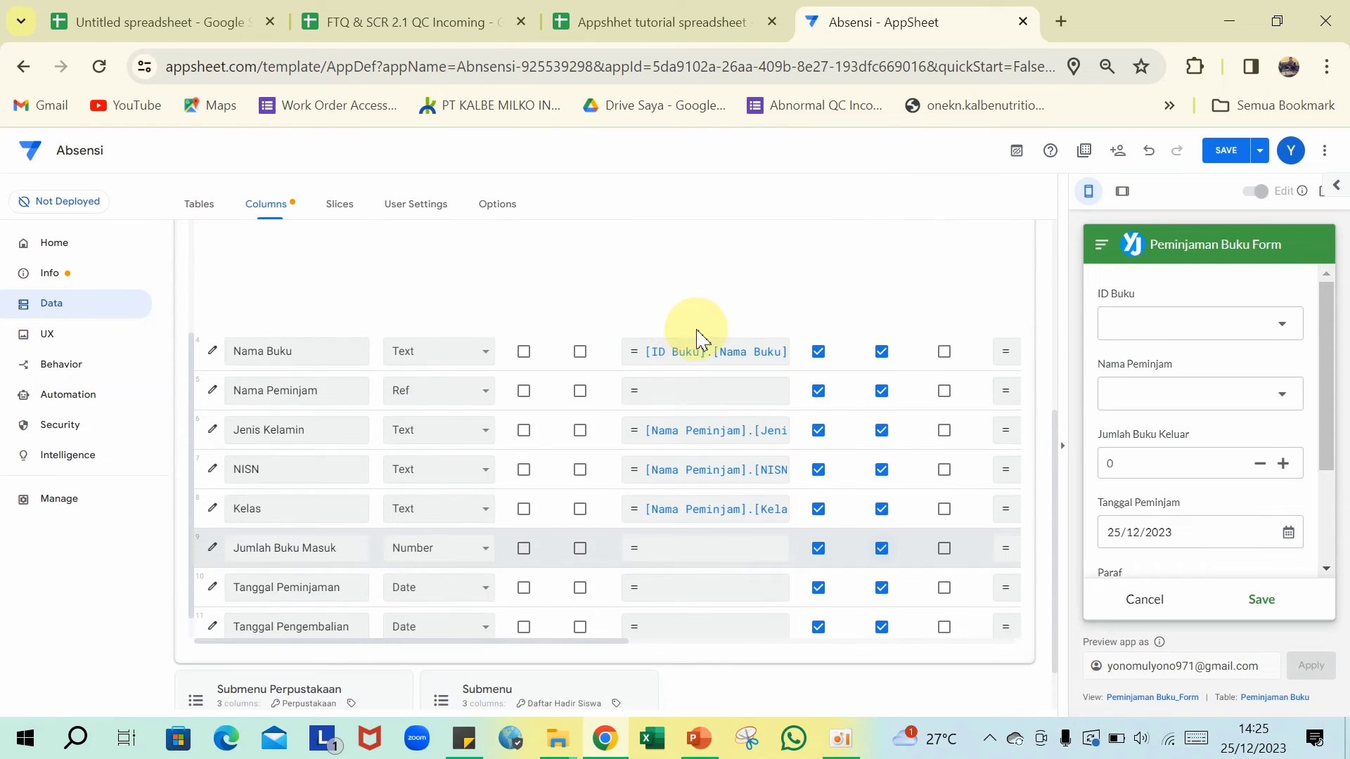
pyautogui.scroll(6, 612, 467)
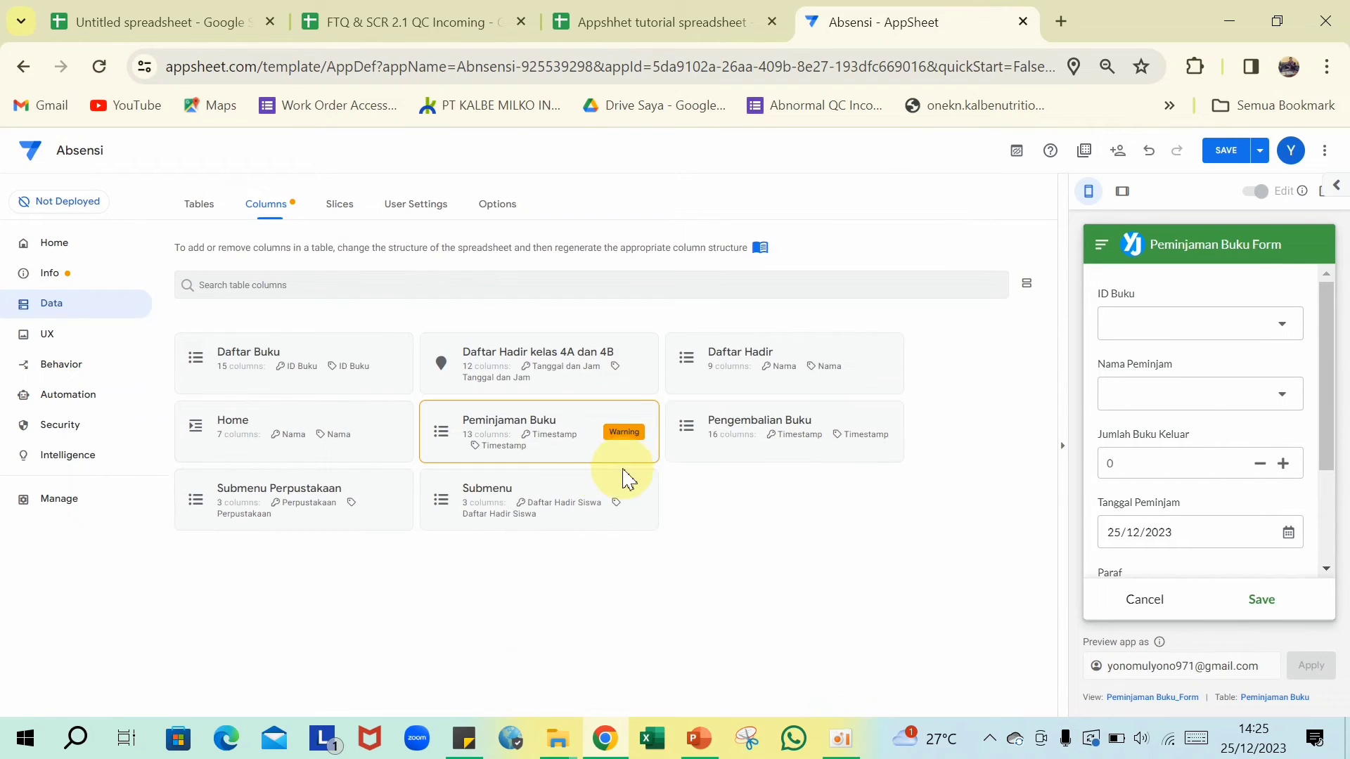
# - Save the app, then add Header to Peminjaman Buku_Form's column order and drag it to the top
pyautogui.click(1220, 151)
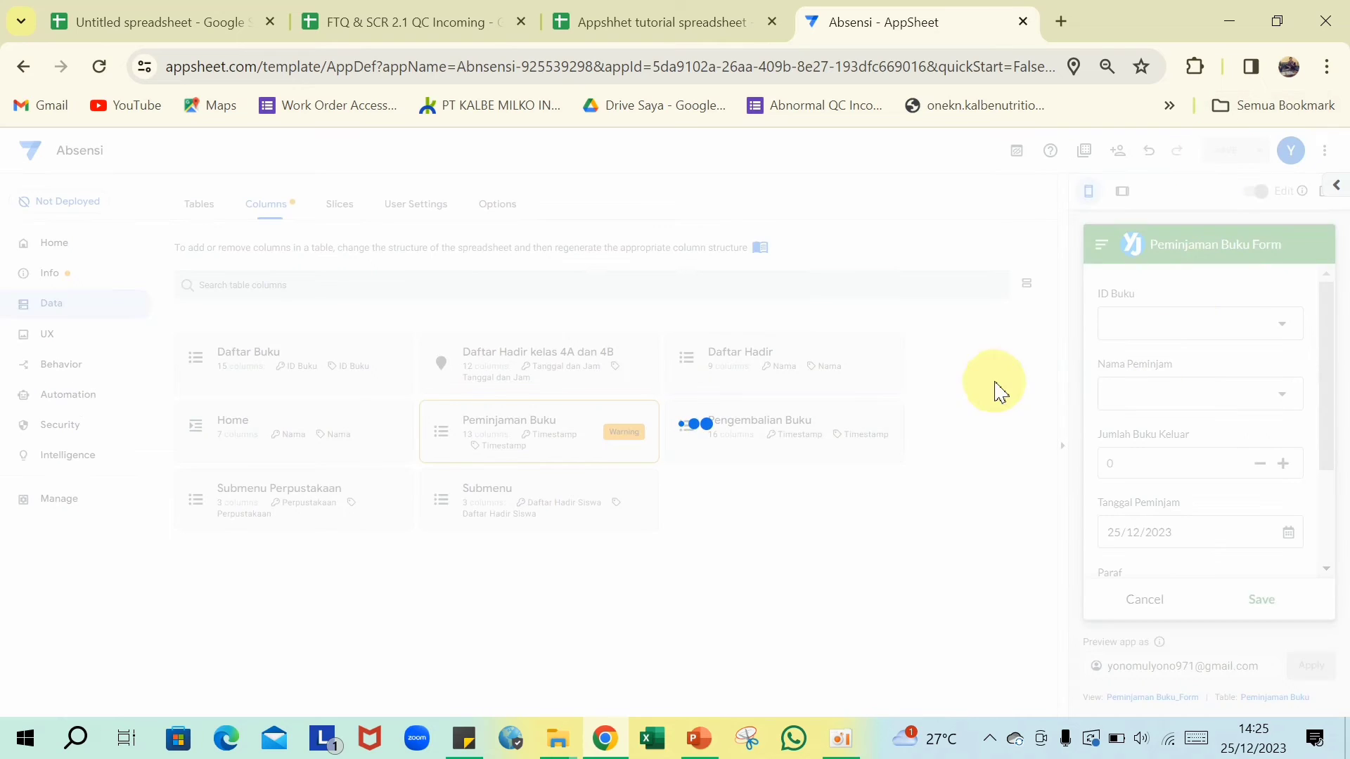
pyautogui.click(50, 337)
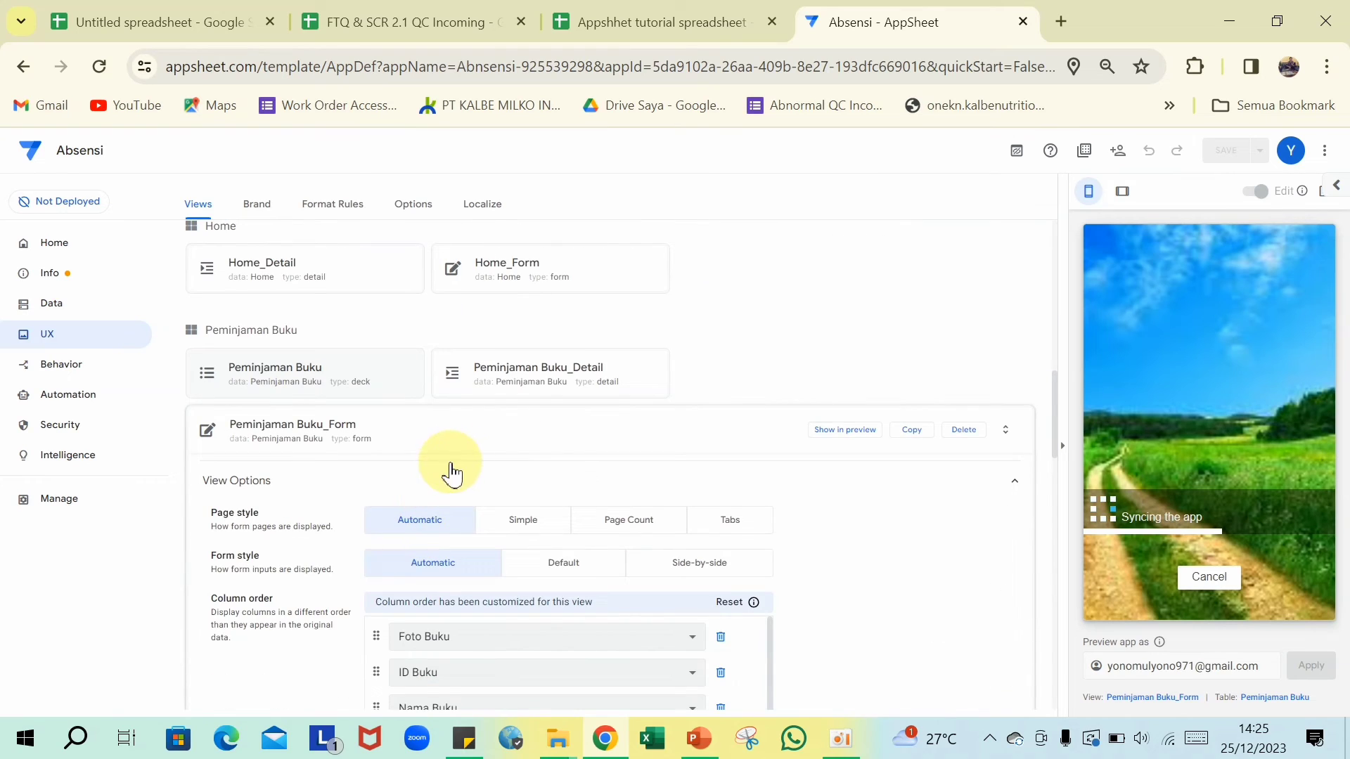
pyautogui.scroll(-5, 563, 446)
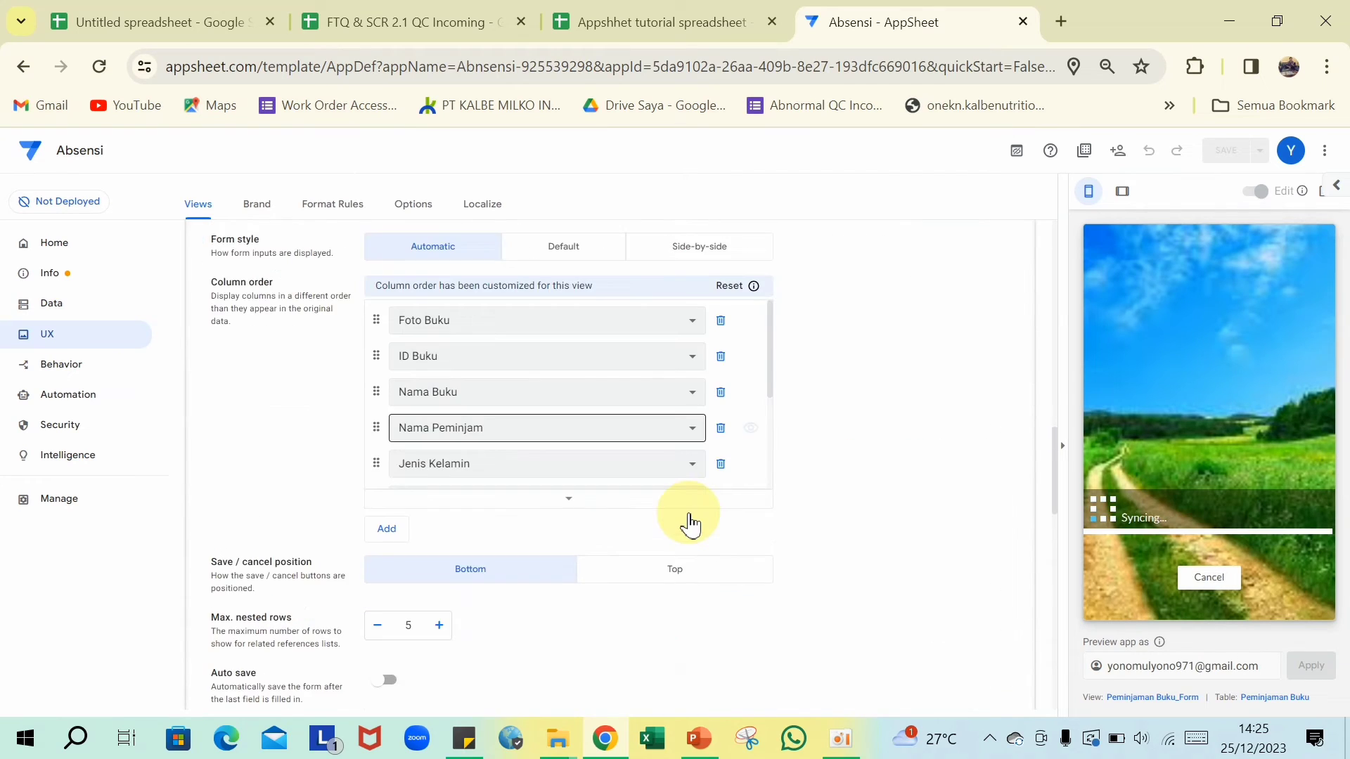
pyautogui.scroll(-3, 581, 428)
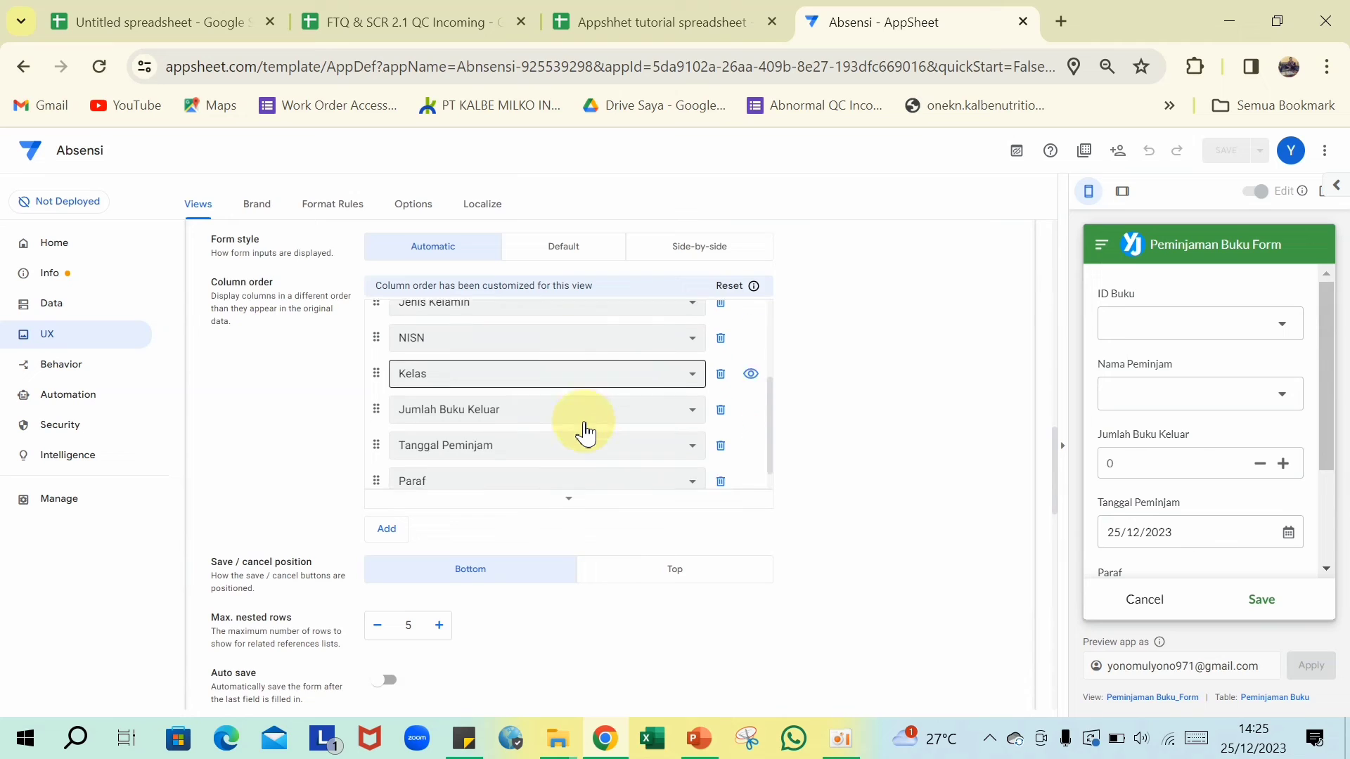
pyautogui.click(391, 538)
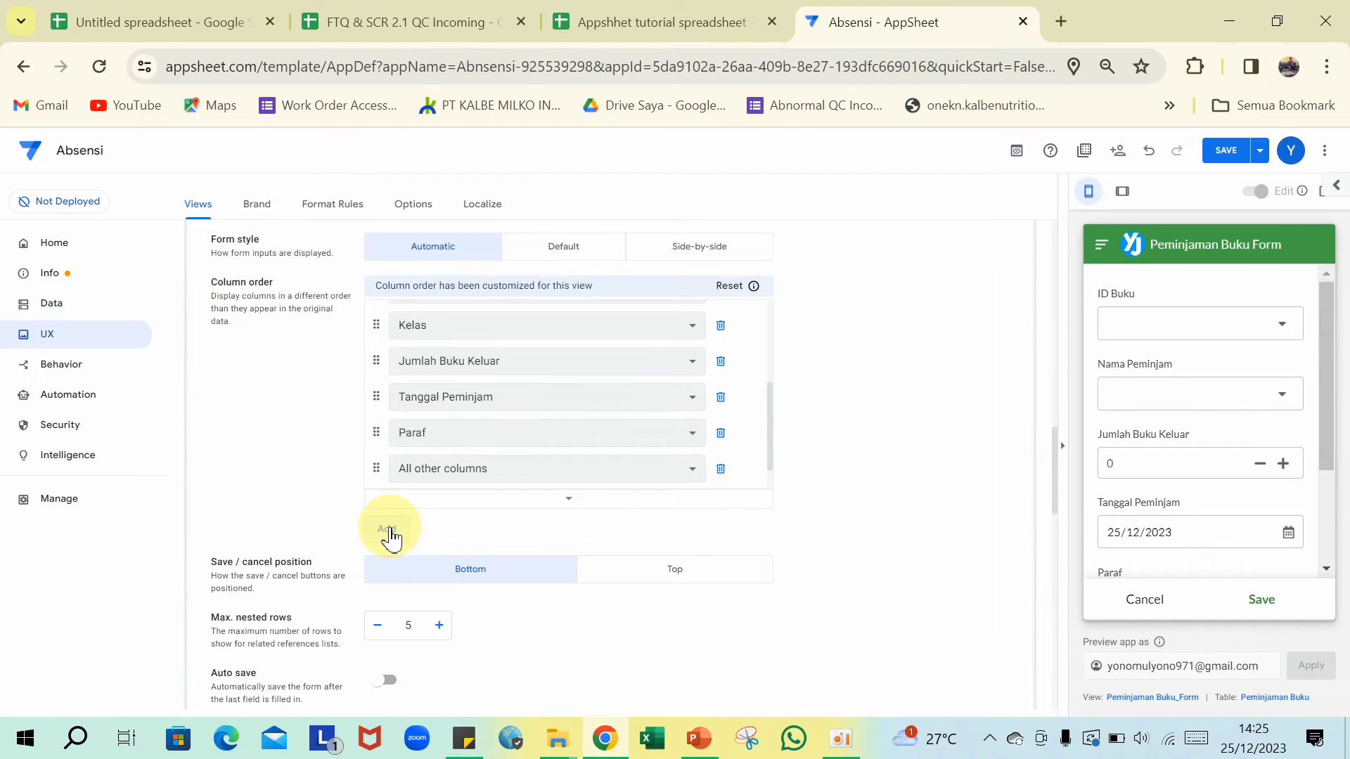
pyautogui.click(693, 473)
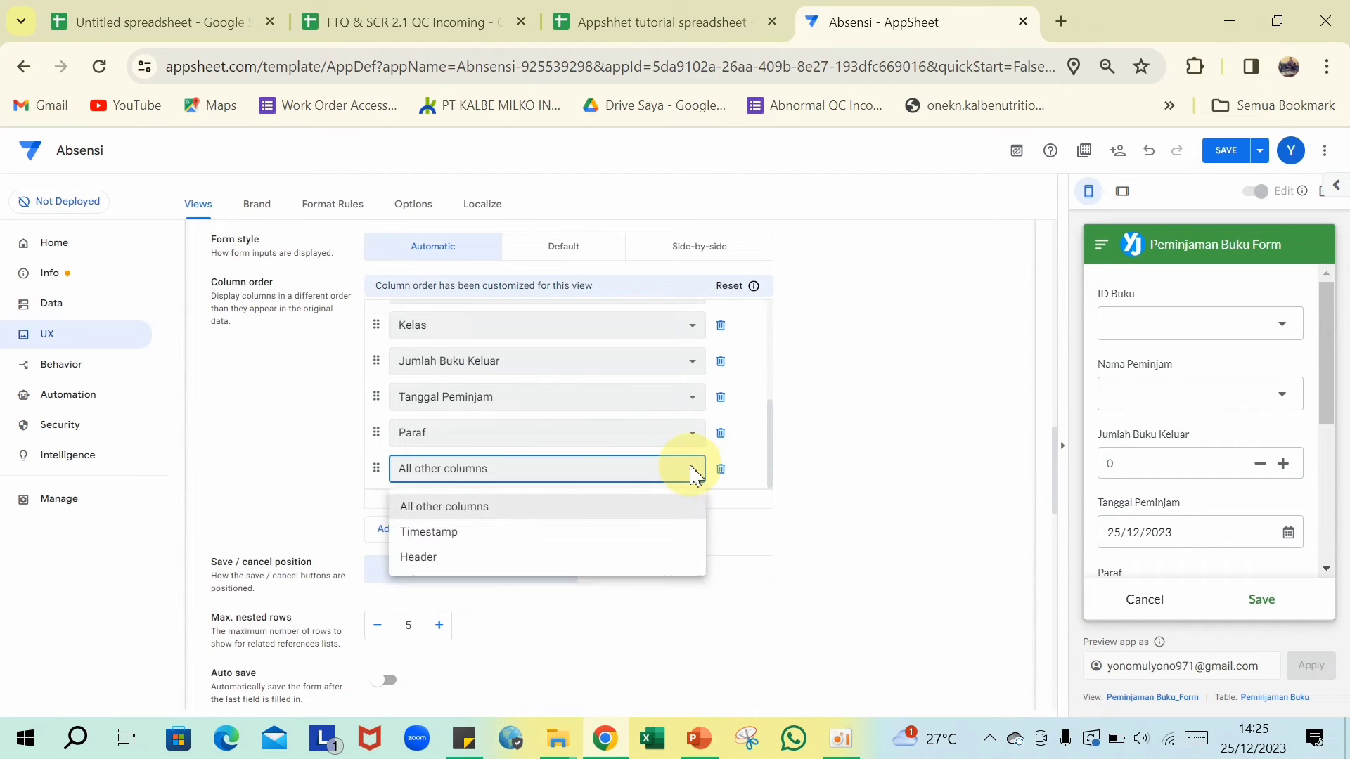
pyautogui.click(443, 558)
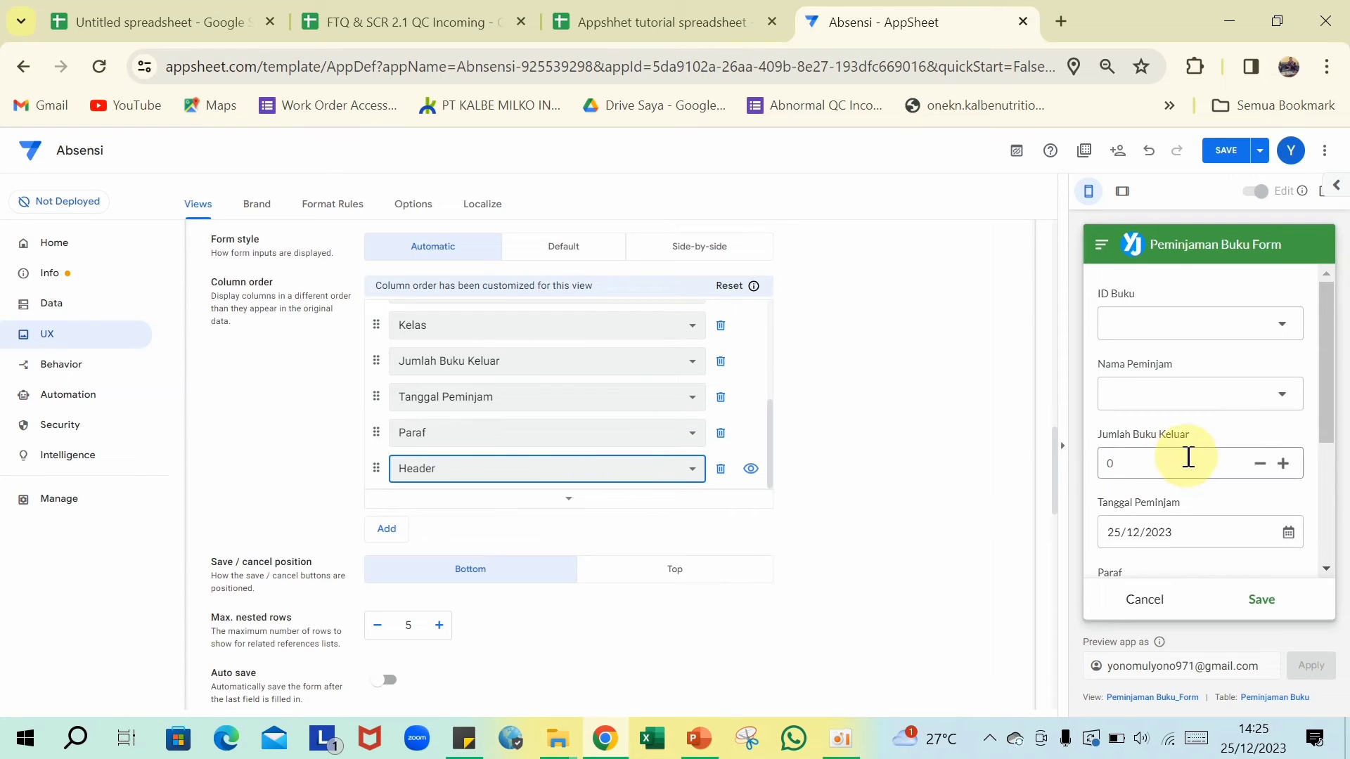
pyautogui.scroll(-3, 1190, 460)
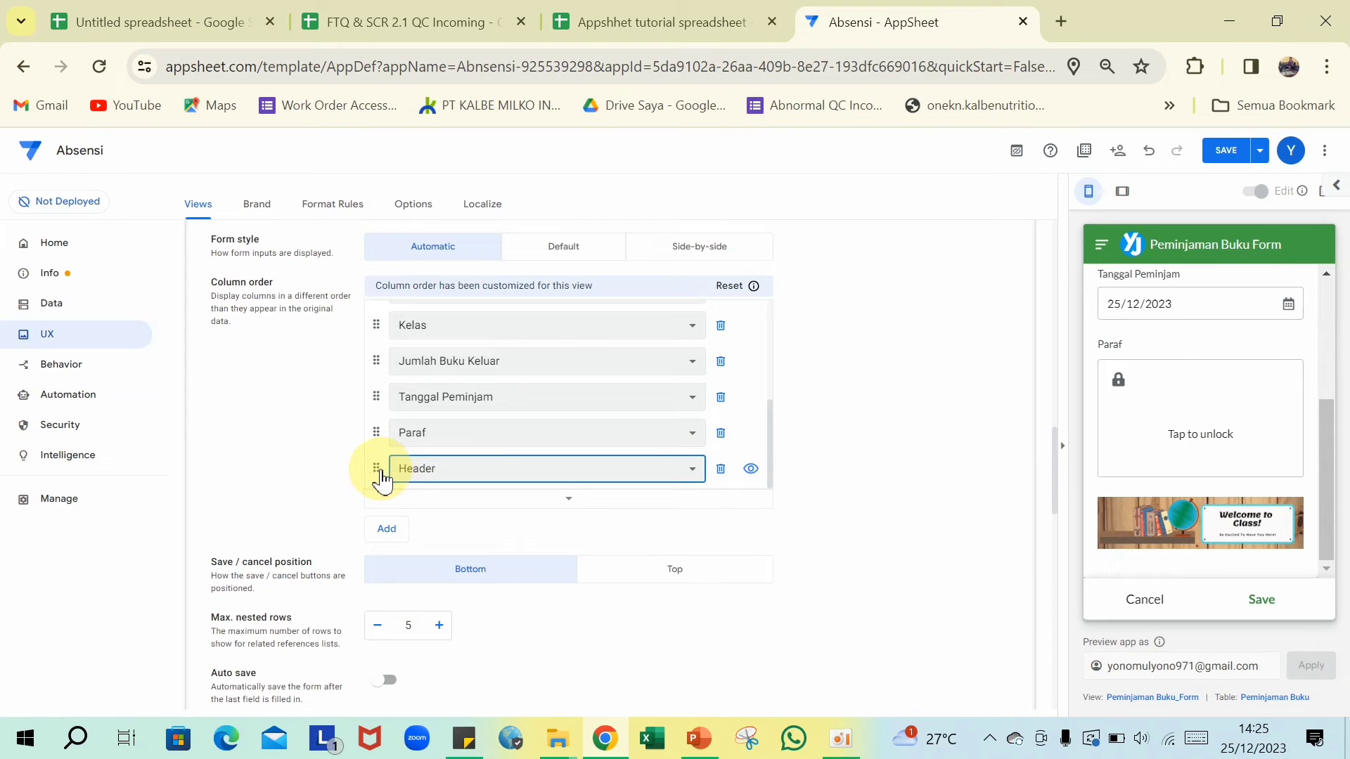
pyautogui.moveTo(380, 476); pyautogui.dragTo(454, 327)
# - Add Cover to Pengembalian Buku_Form's column order and move it to the top
pyautogui.click(664, 232)
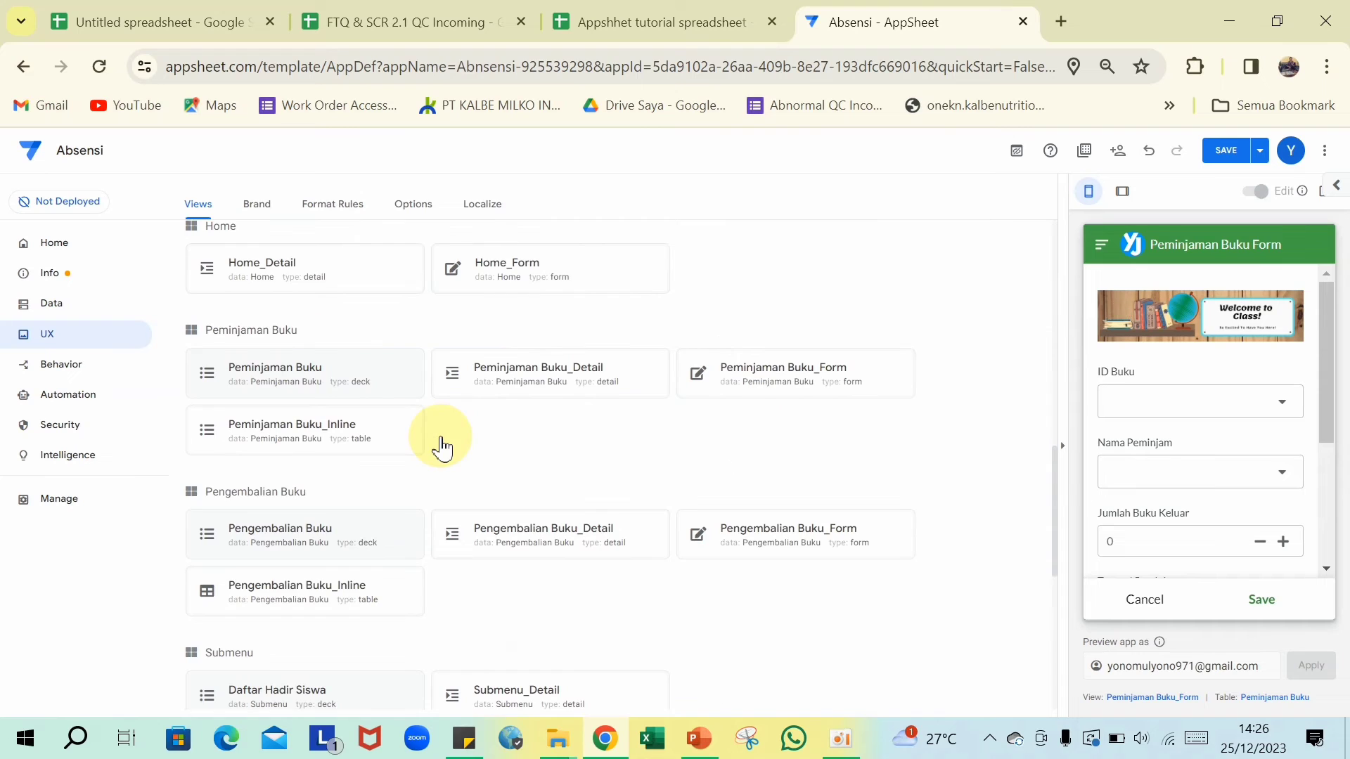
pyautogui.click(786, 553)
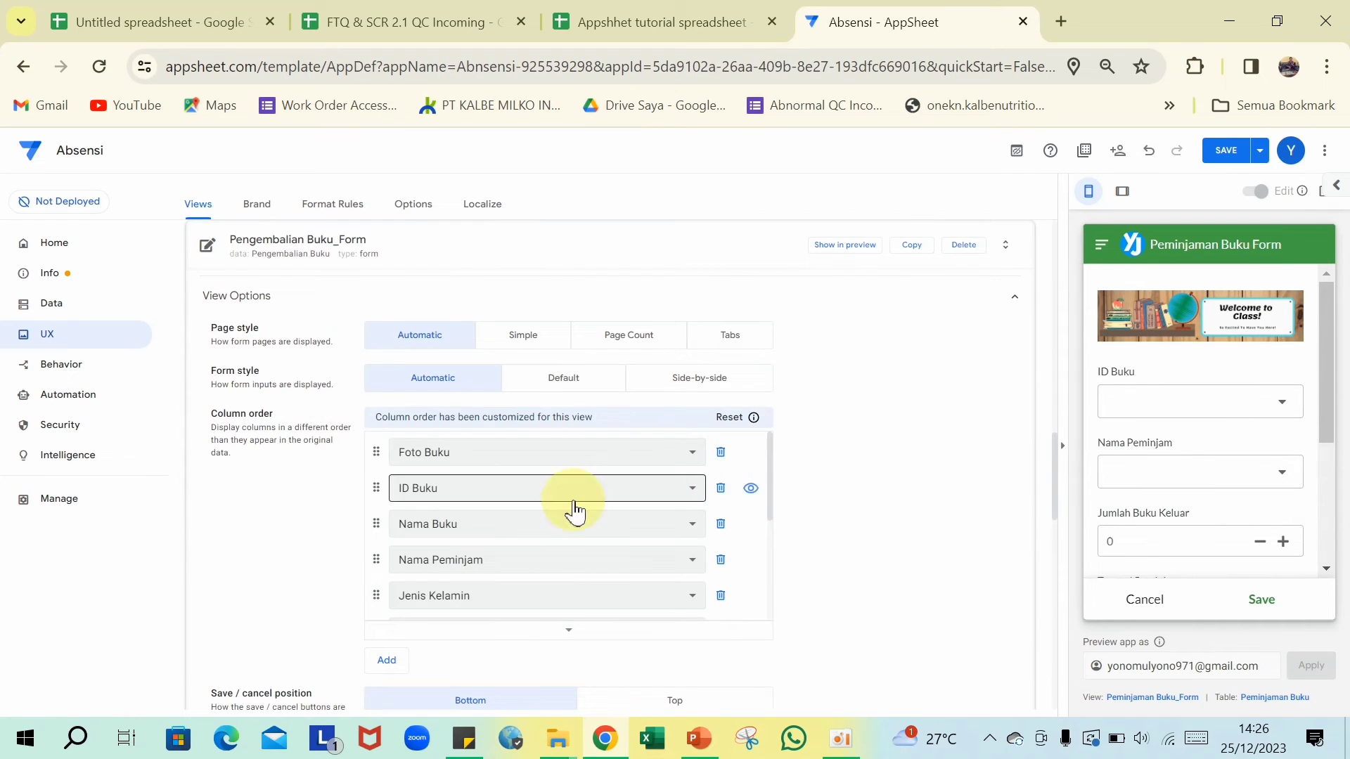
pyautogui.scroll(-3, 566, 520)
pyautogui.scroll(-2, 565, 520)
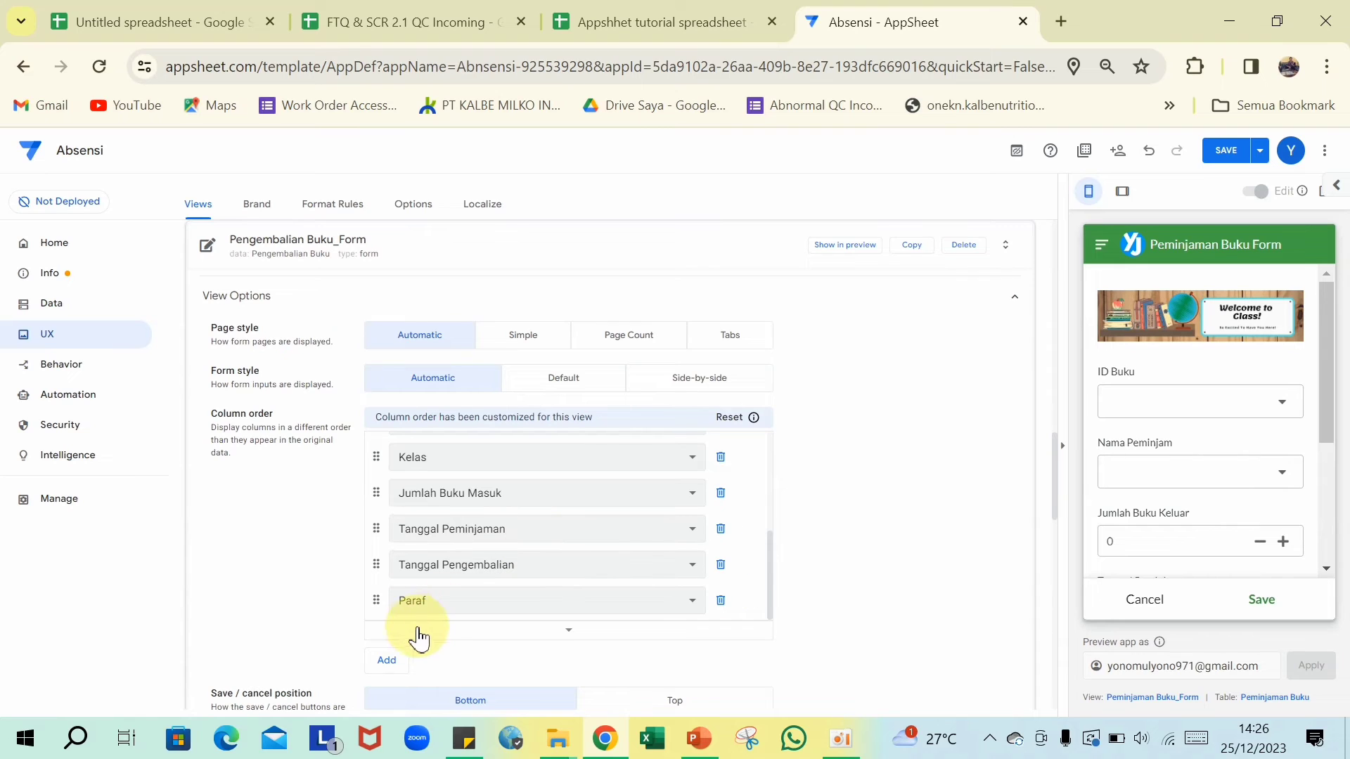
pyautogui.click(382, 661)
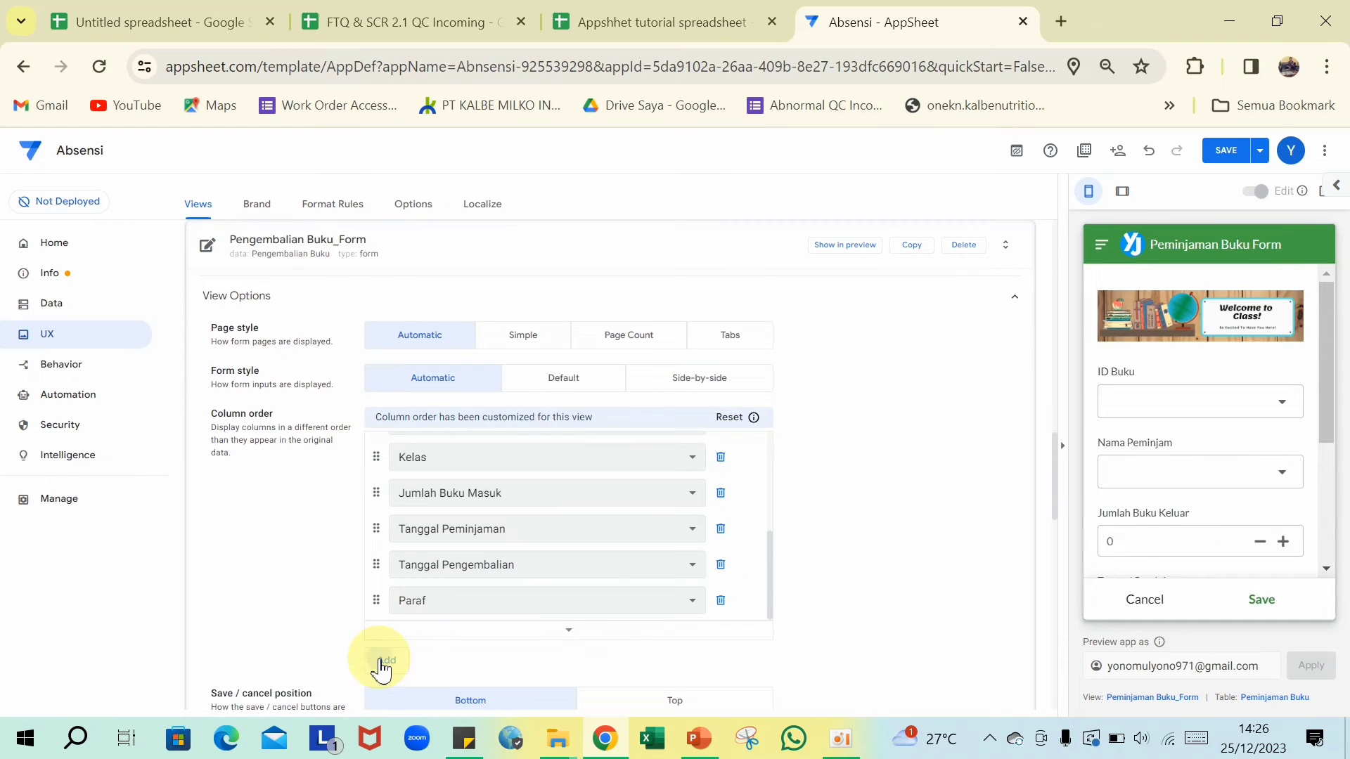
pyautogui.click(688, 606)
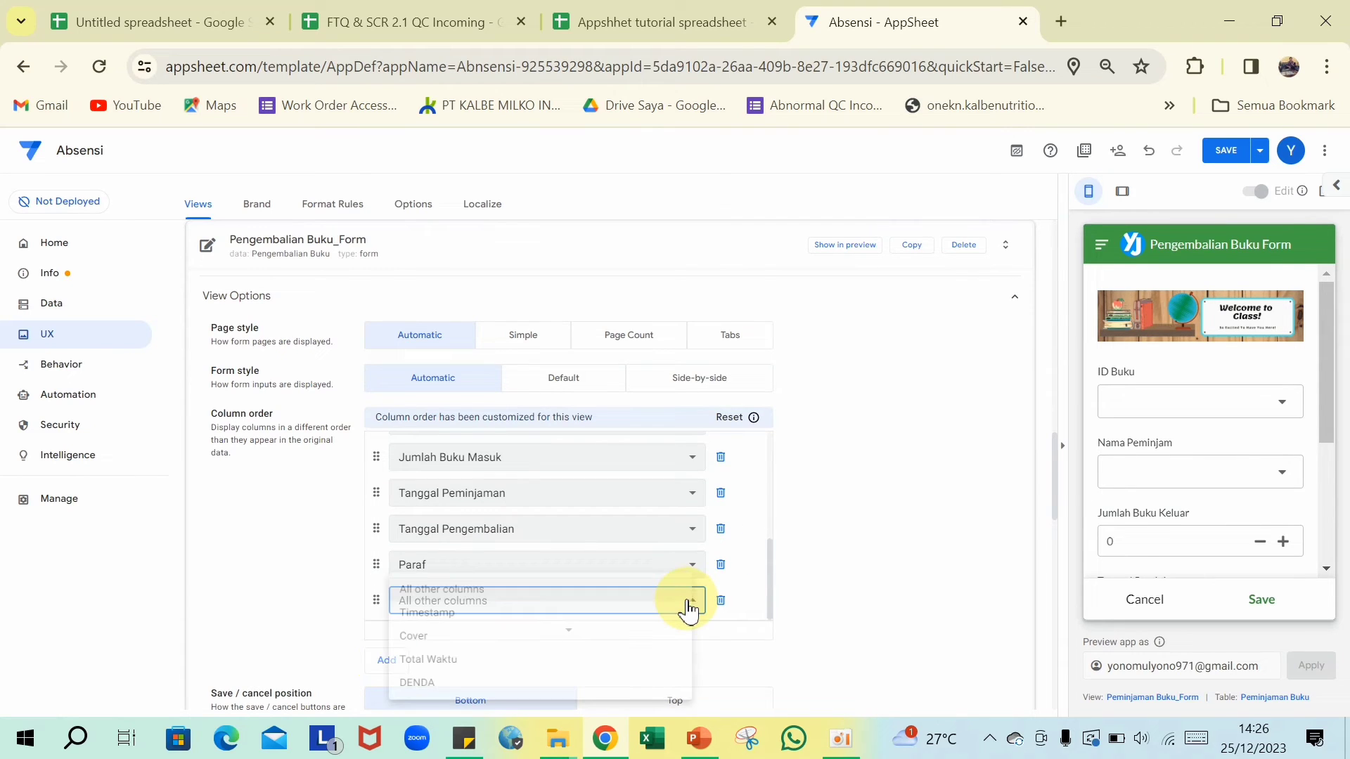
pyautogui.click(426, 640)
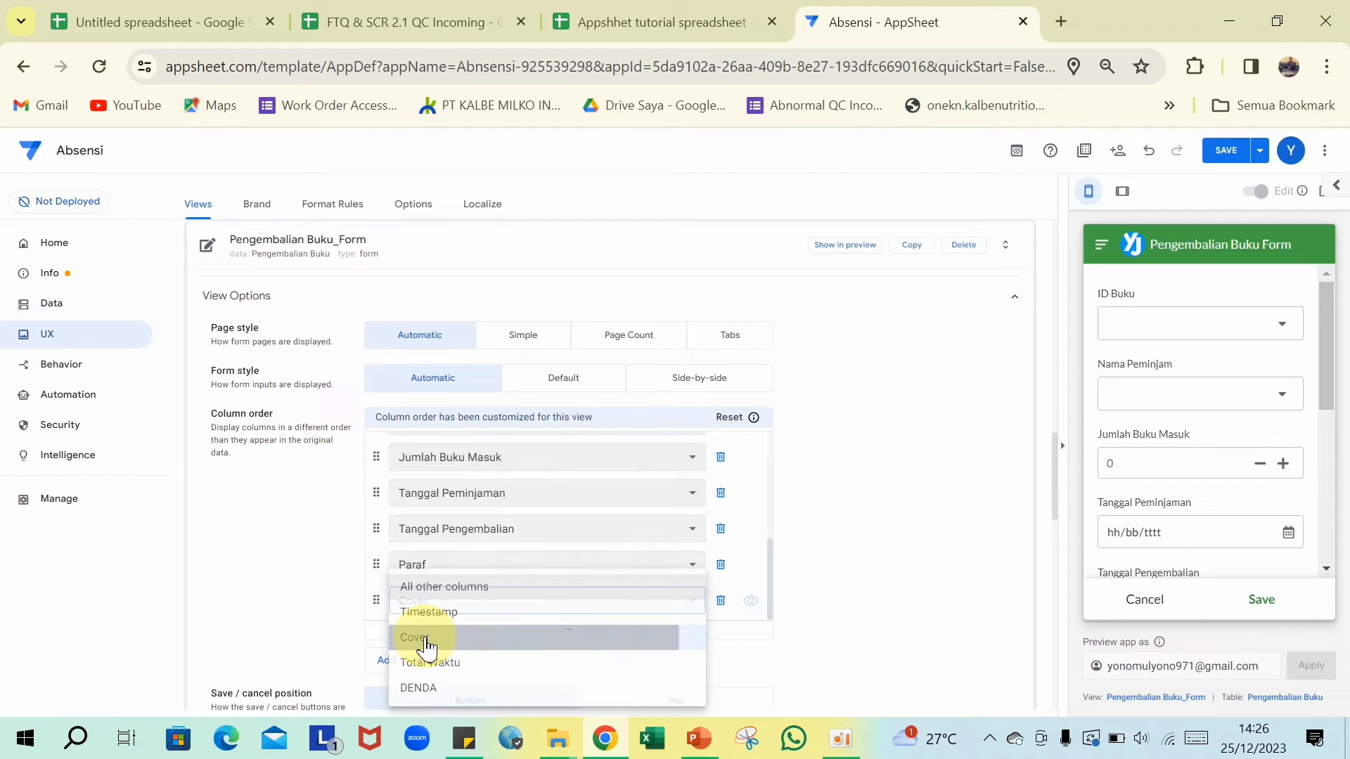
pyautogui.scroll(-4, 1259, 454)
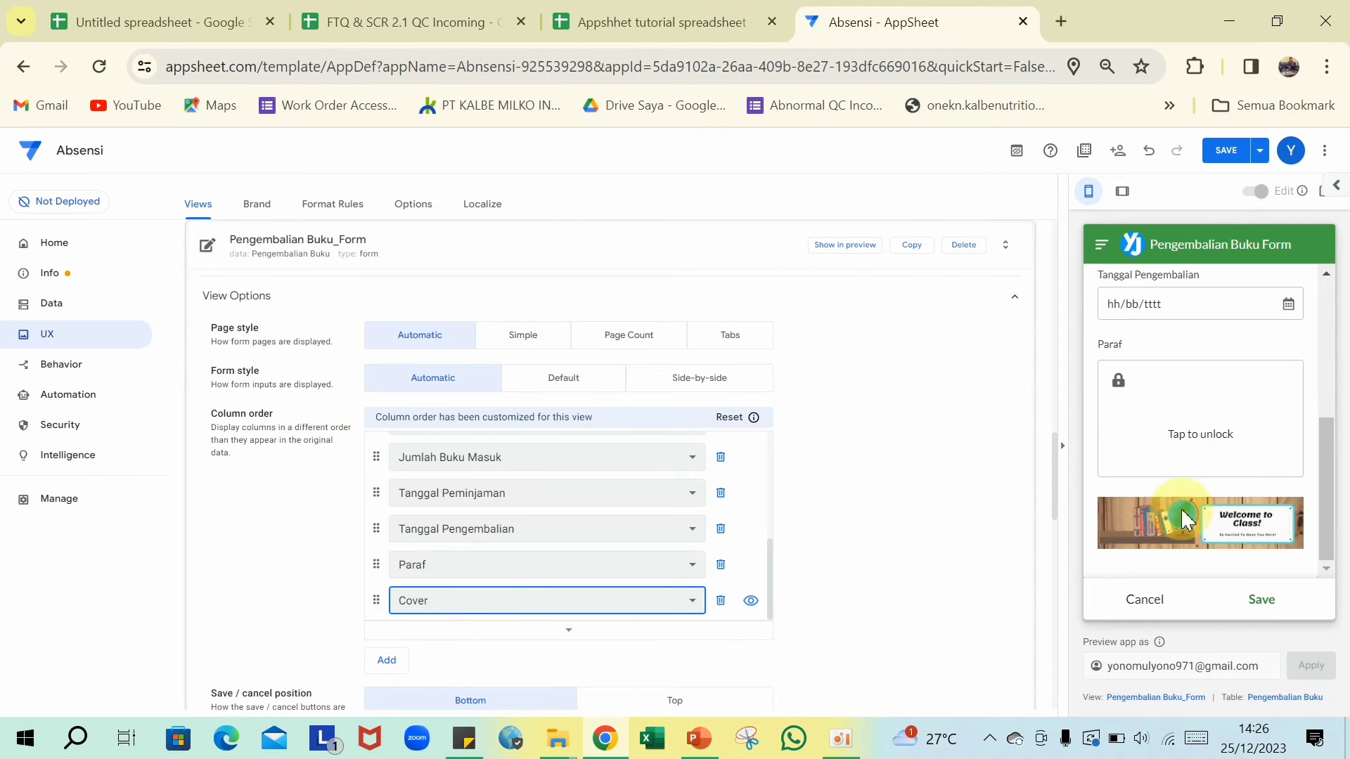
pyautogui.moveTo(380, 616); pyautogui.dragTo(422, 452)
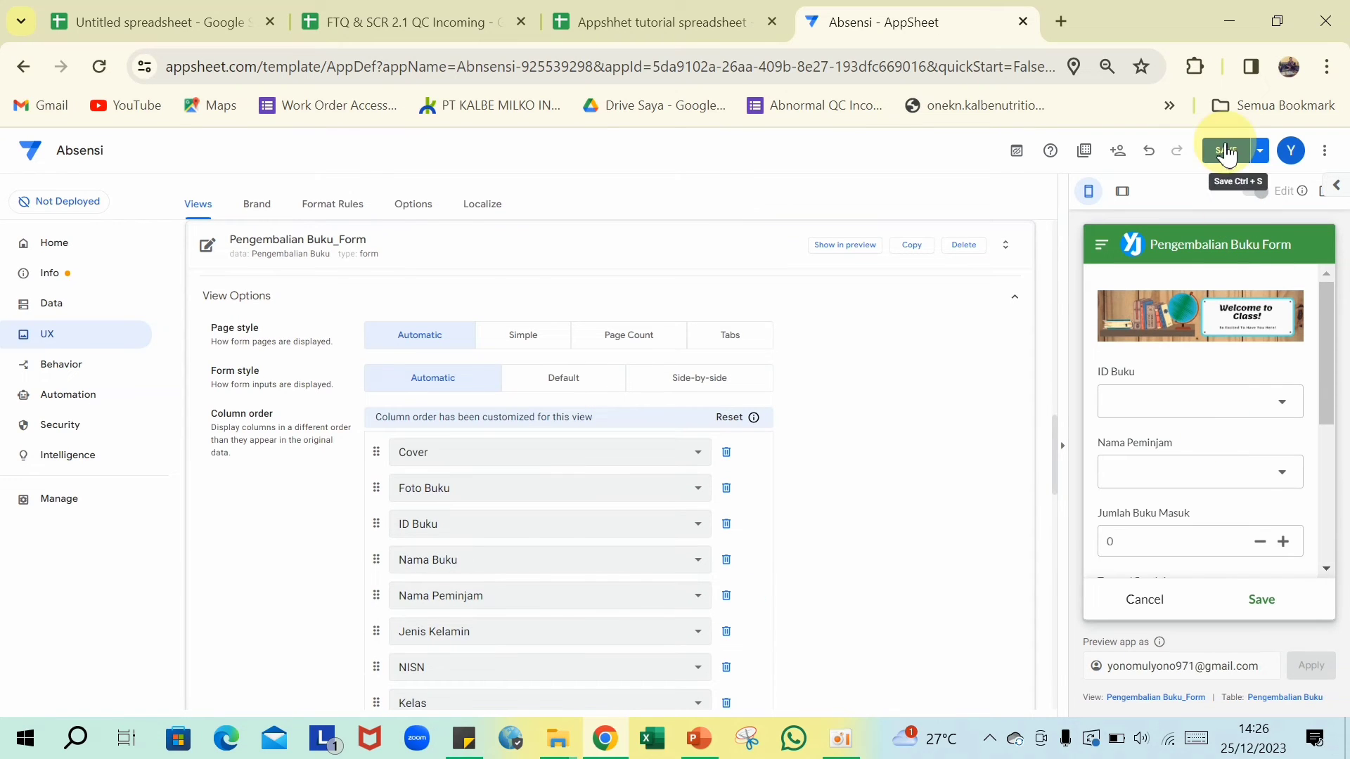
# - Save the app changes and check the banner in the form preview
pyautogui.click(1226, 148)
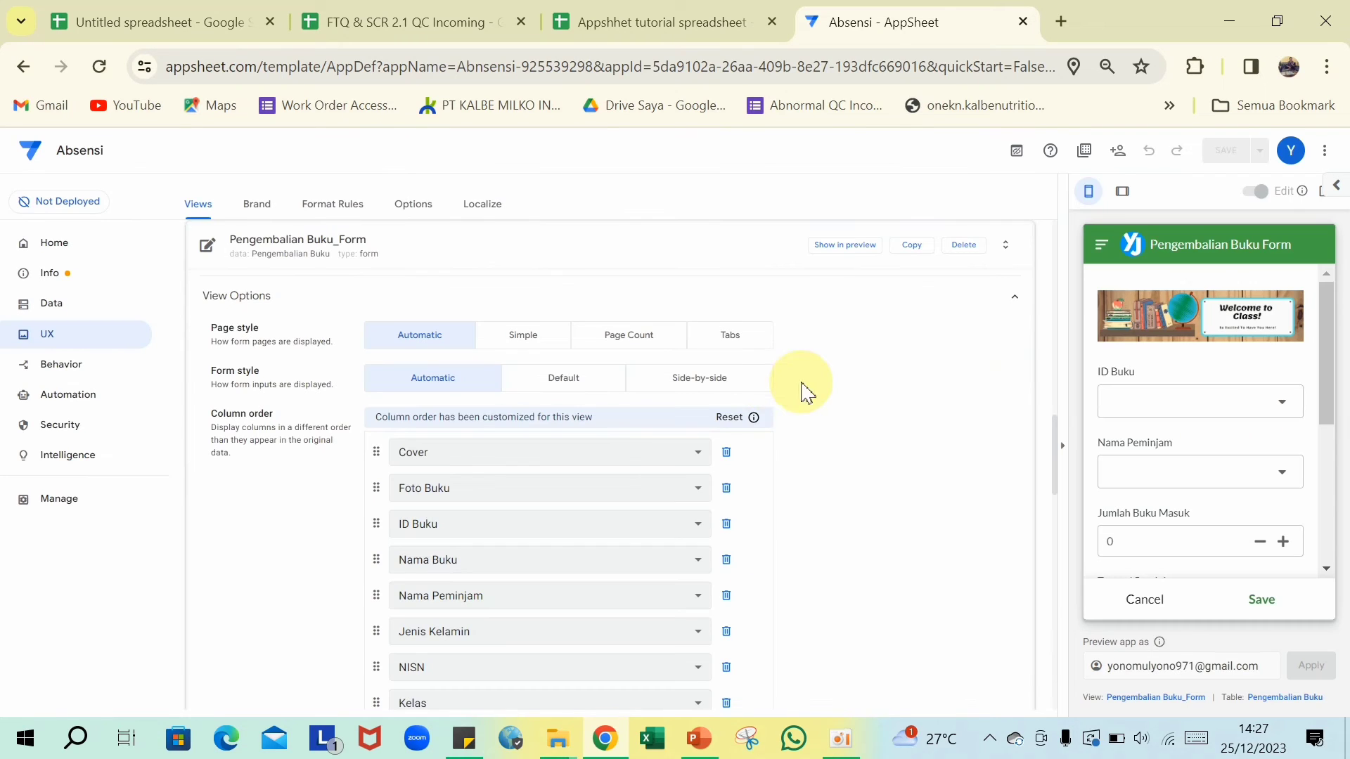
pyautogui.scroll(-5, 763, 390)
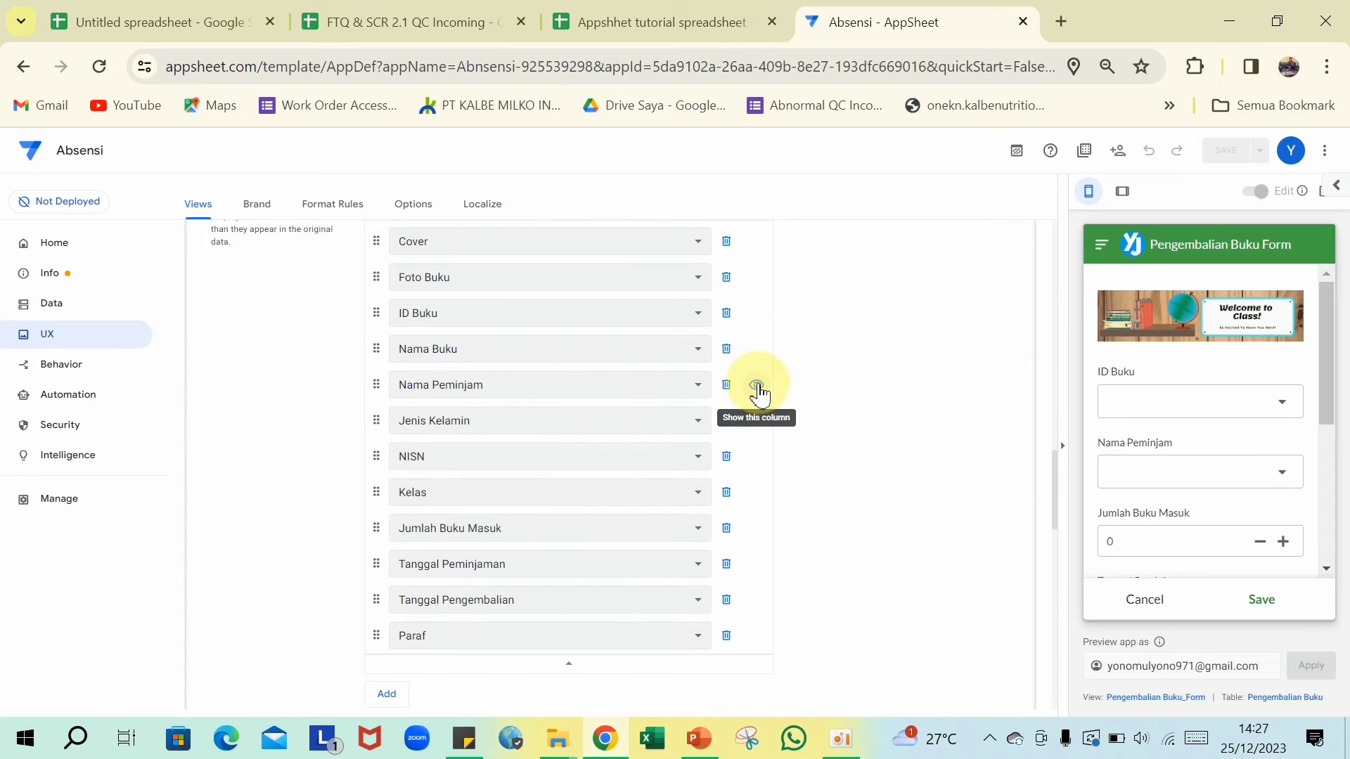
pyautogui.scroll(-2, 759, 394)
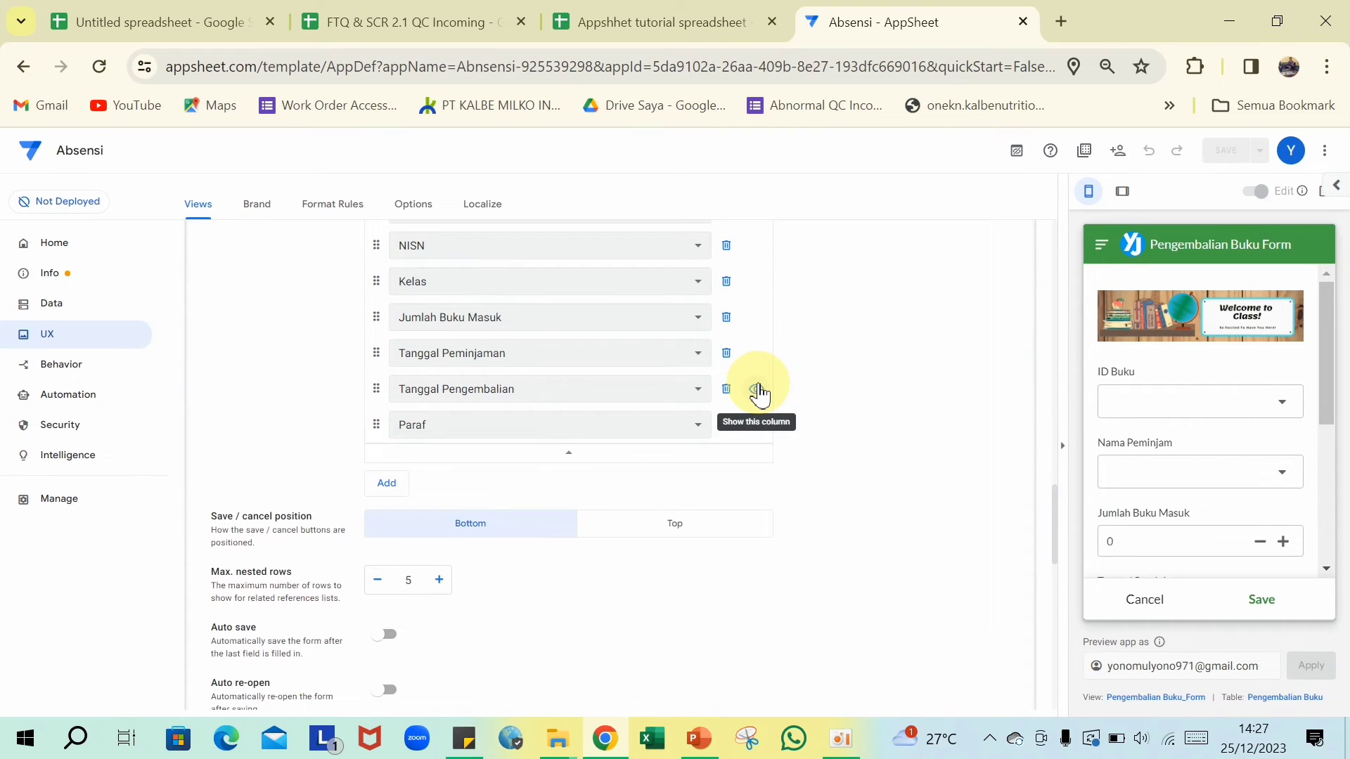
pyautogui.scroll(-2, 759, 392)
pyautogui.scroll(-3, 763, 392)
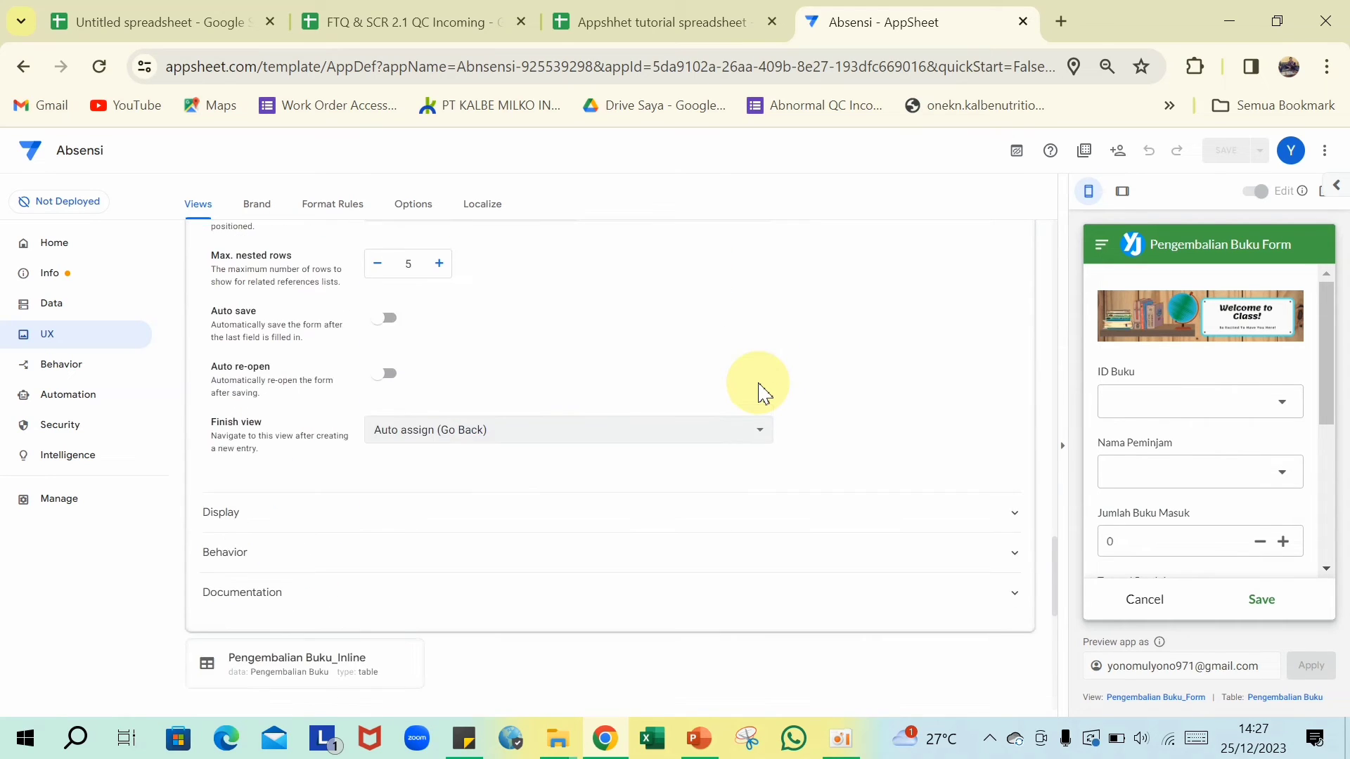
pyautogui.scroll(15, 759, 390)
pyautogui.scroll(-3, 759, 386)
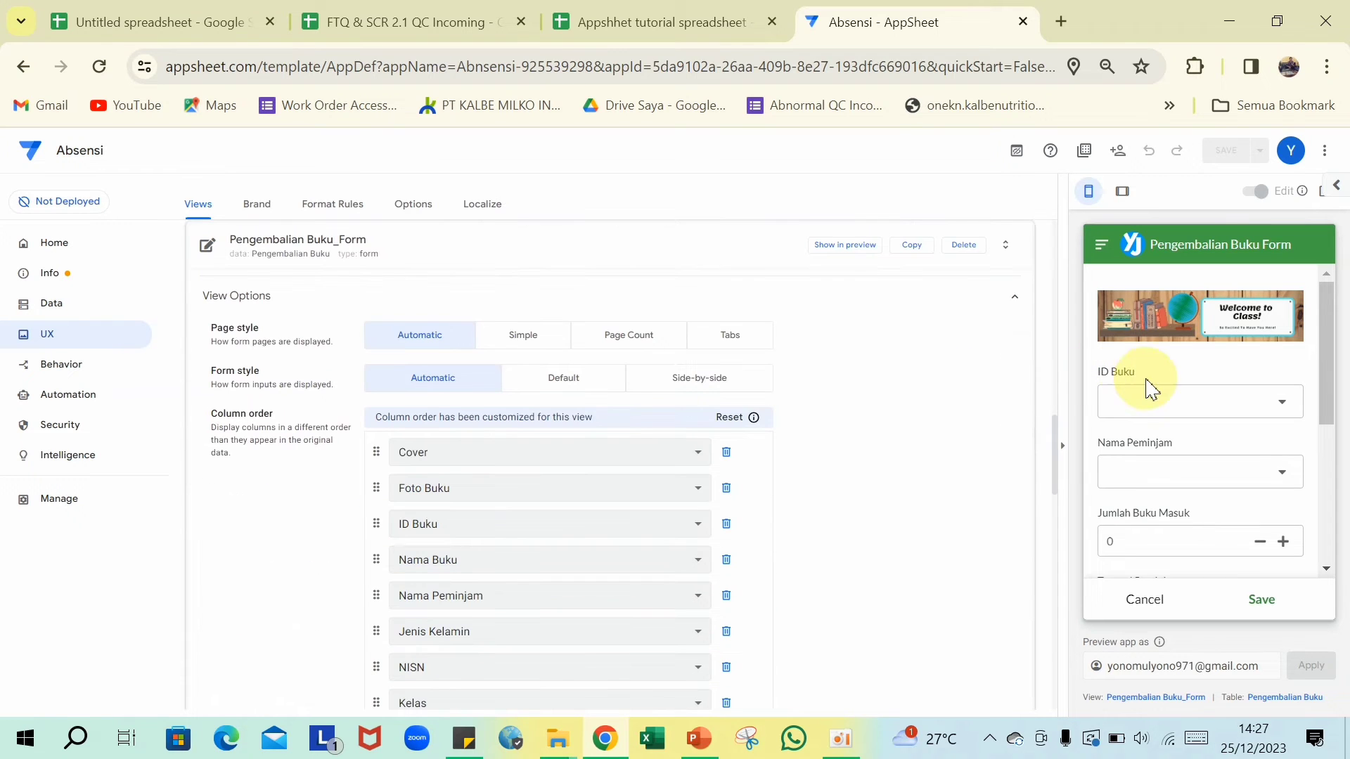
# - In the preview return form, choose book MAT-2020, pick the borrower, and enter 1 book returned
pyautogui.click(1281, 410)
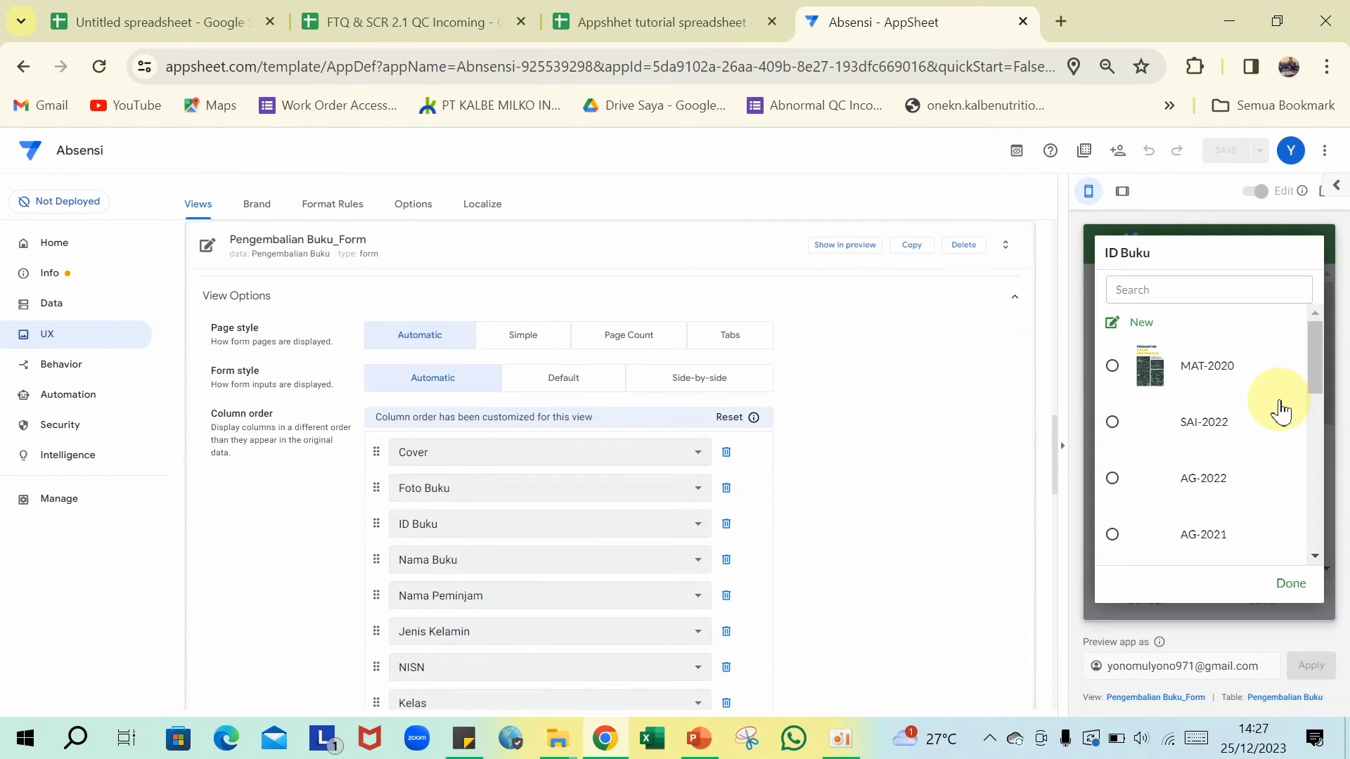
pyautogui.click(1115, 372)
pyautogui.scroll(-5, 1163, 394)
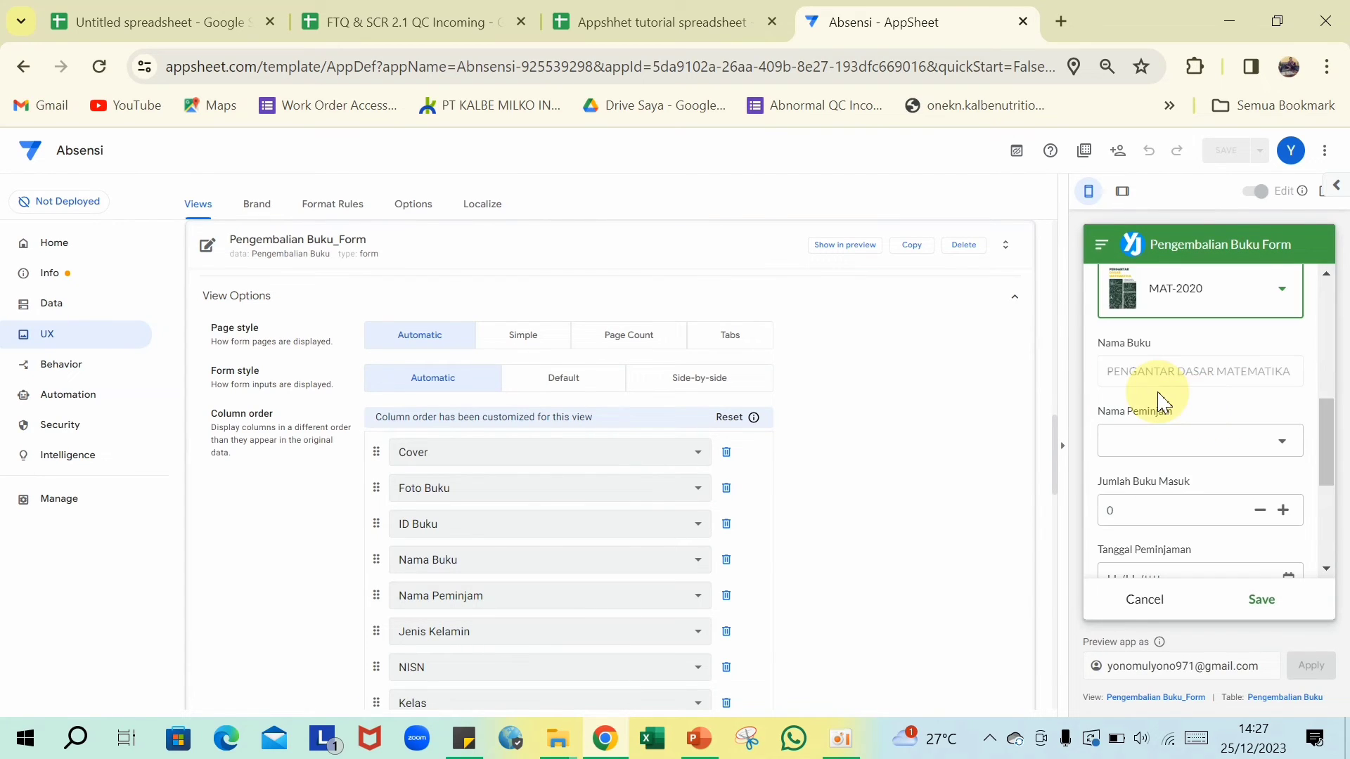
pyautogui.click(1272, 448)
pyautogui.click(1230, 381)
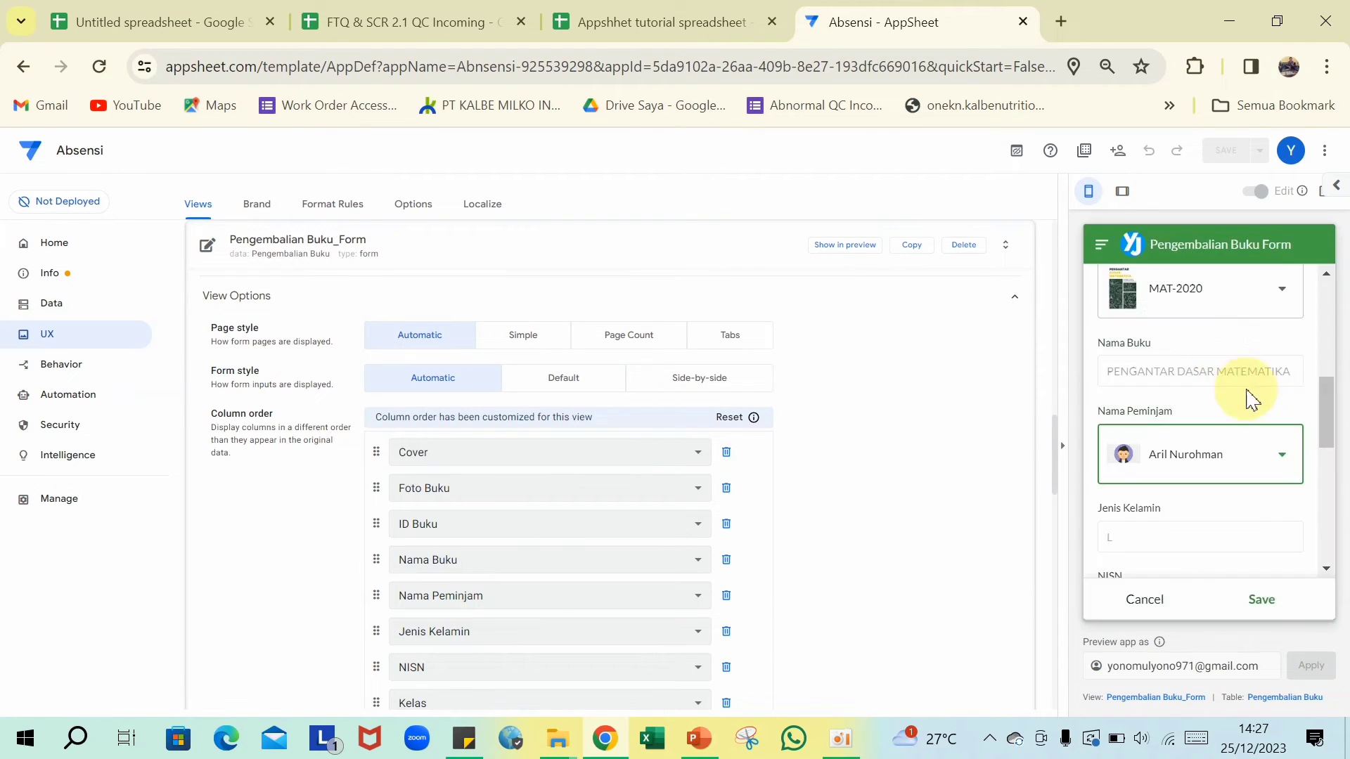
pyautogui.scroll(-3, 1244, 404)
pyautogui.scroll(-1, 1196, 422)
pyautogui.click(1159, 425)
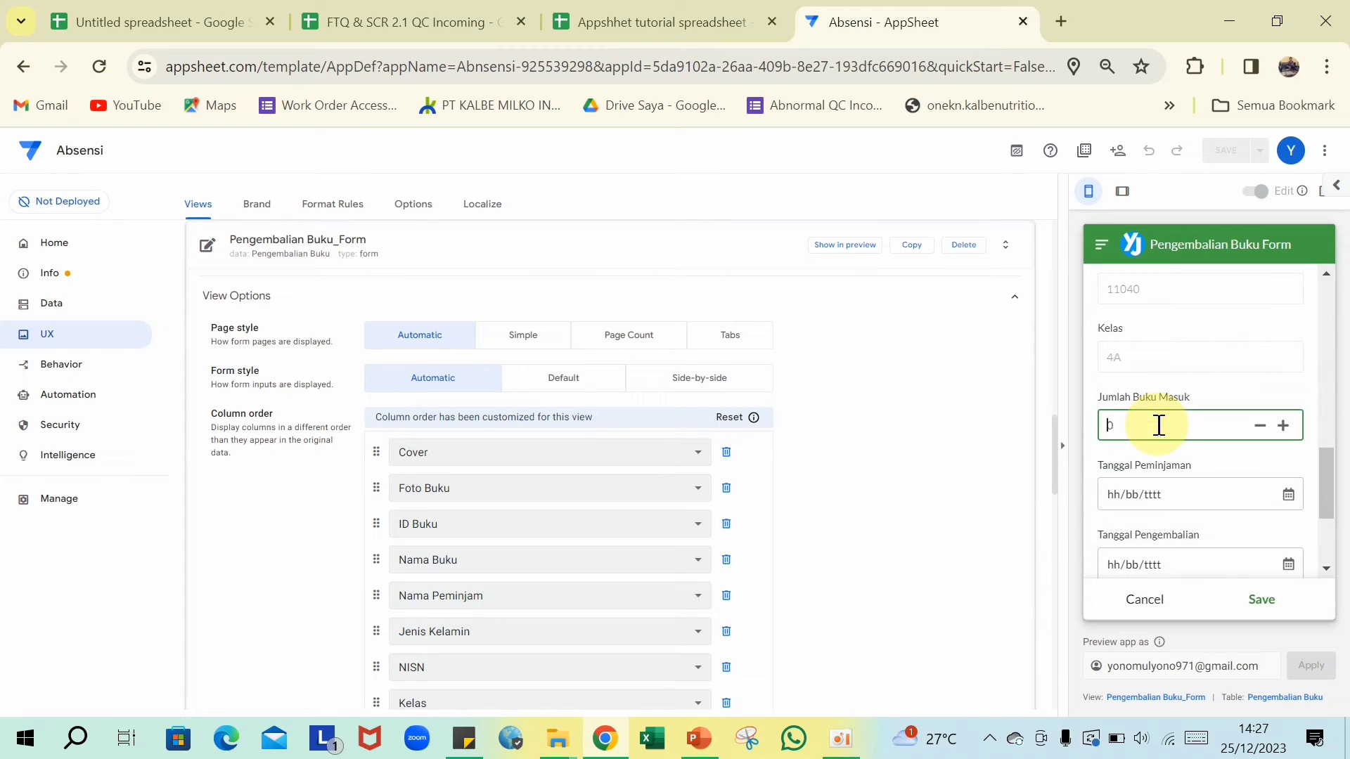
pyautogui.scroll(-1, 1157, 434)
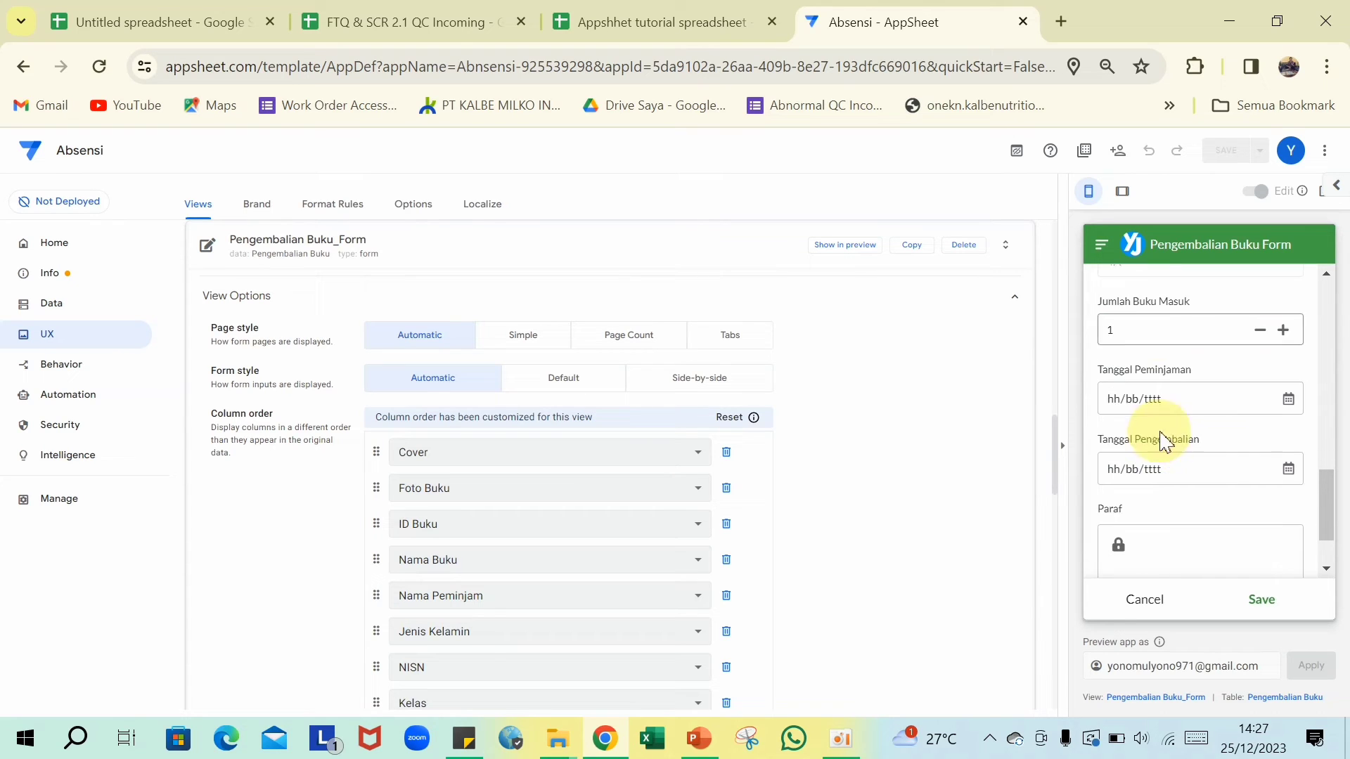
# - Set borrowing date 24/12/2023 and return date 28/12/2023, sign Paraf, and save the entry
pyautogui.click(1159, 391)
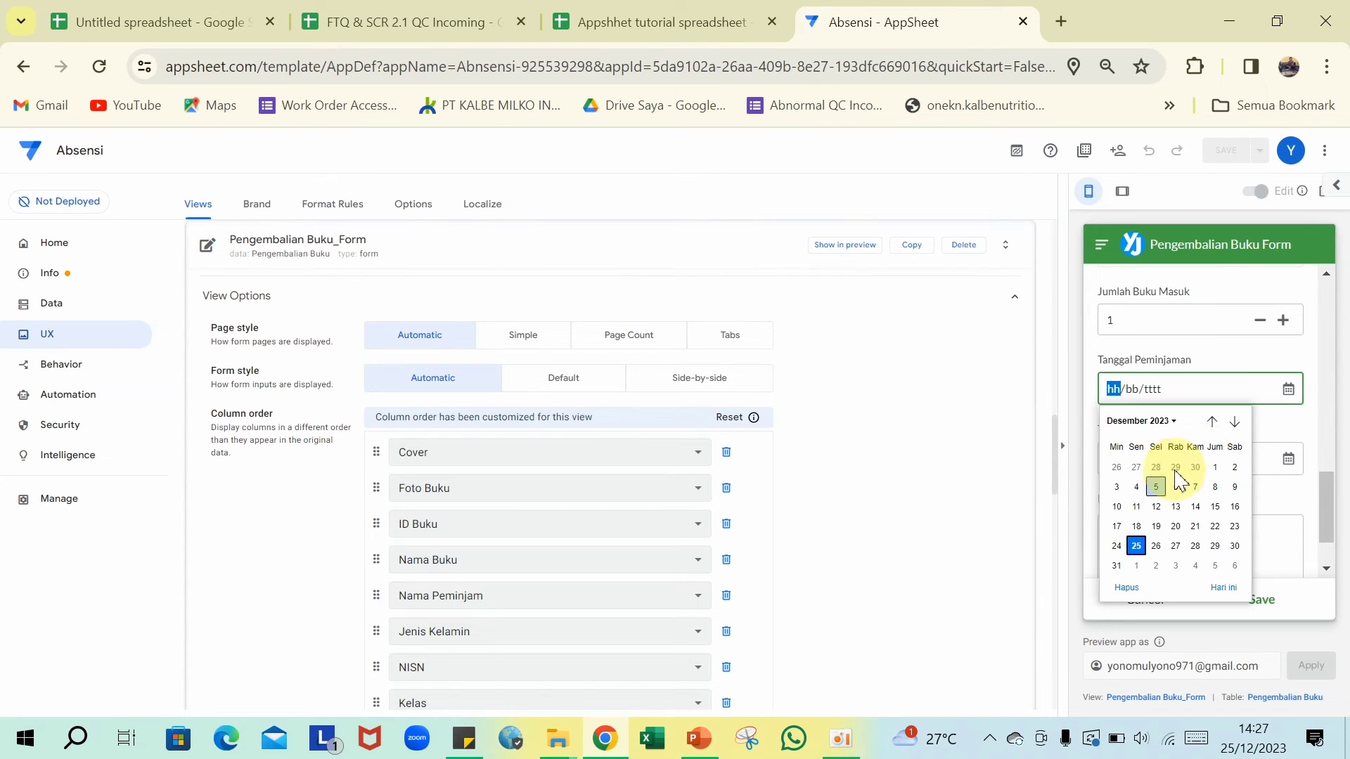
pyautogui.click(1116, 547)
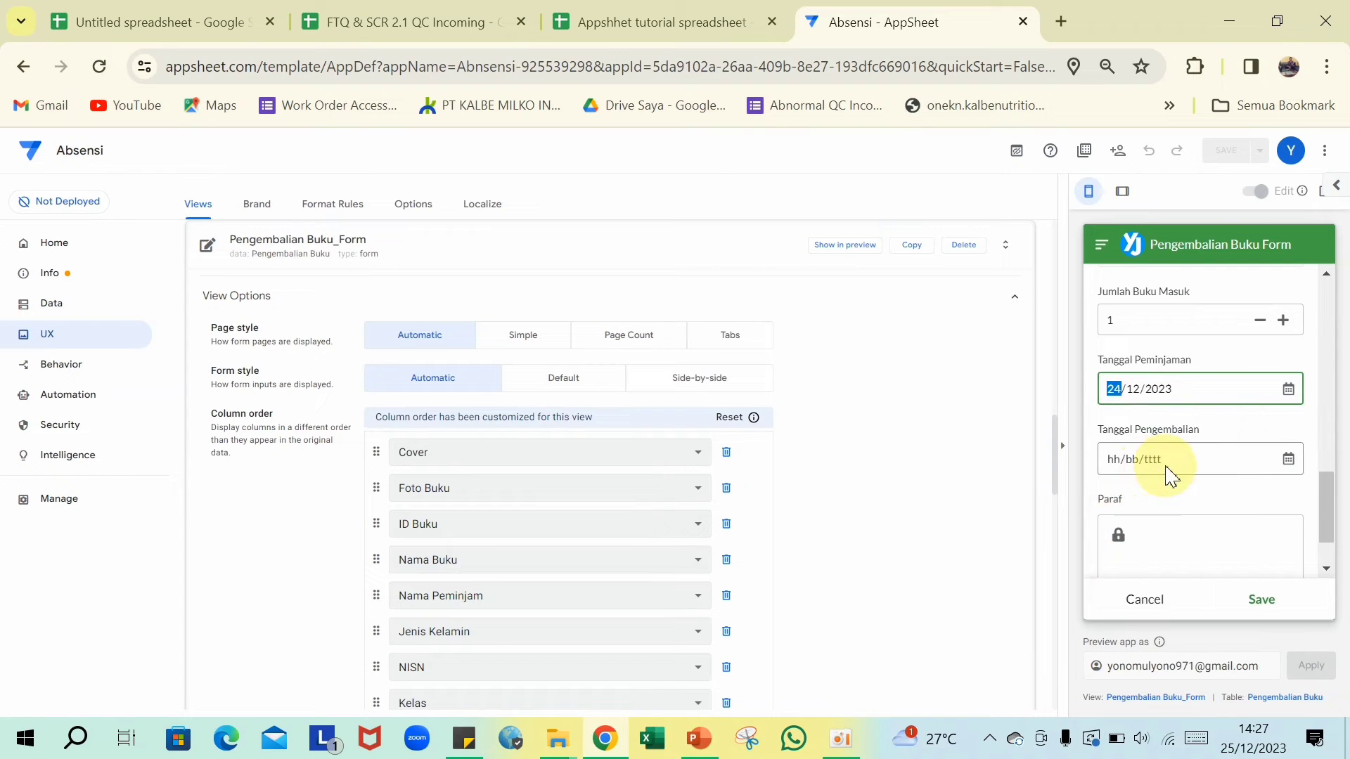
pyautogui.click(1288, 461)
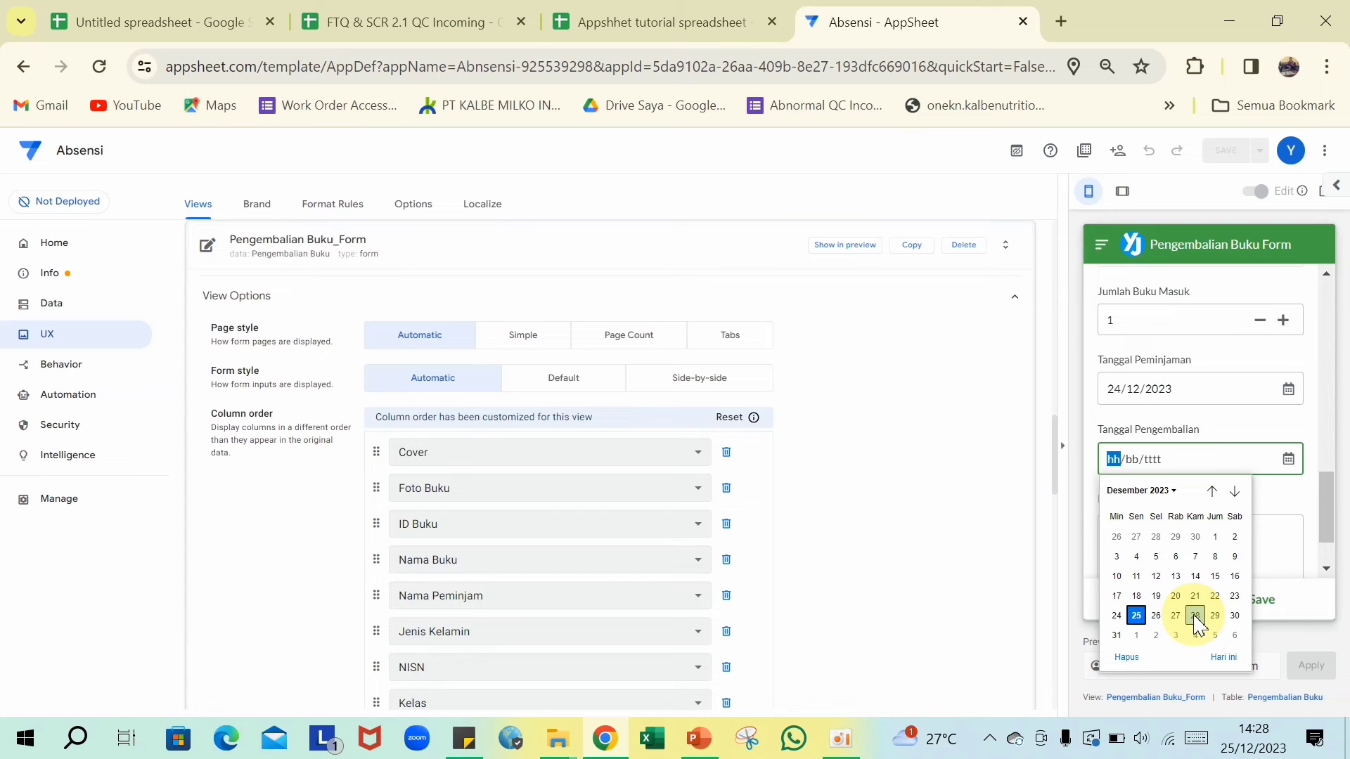
pyautogui.click(1195, 617)
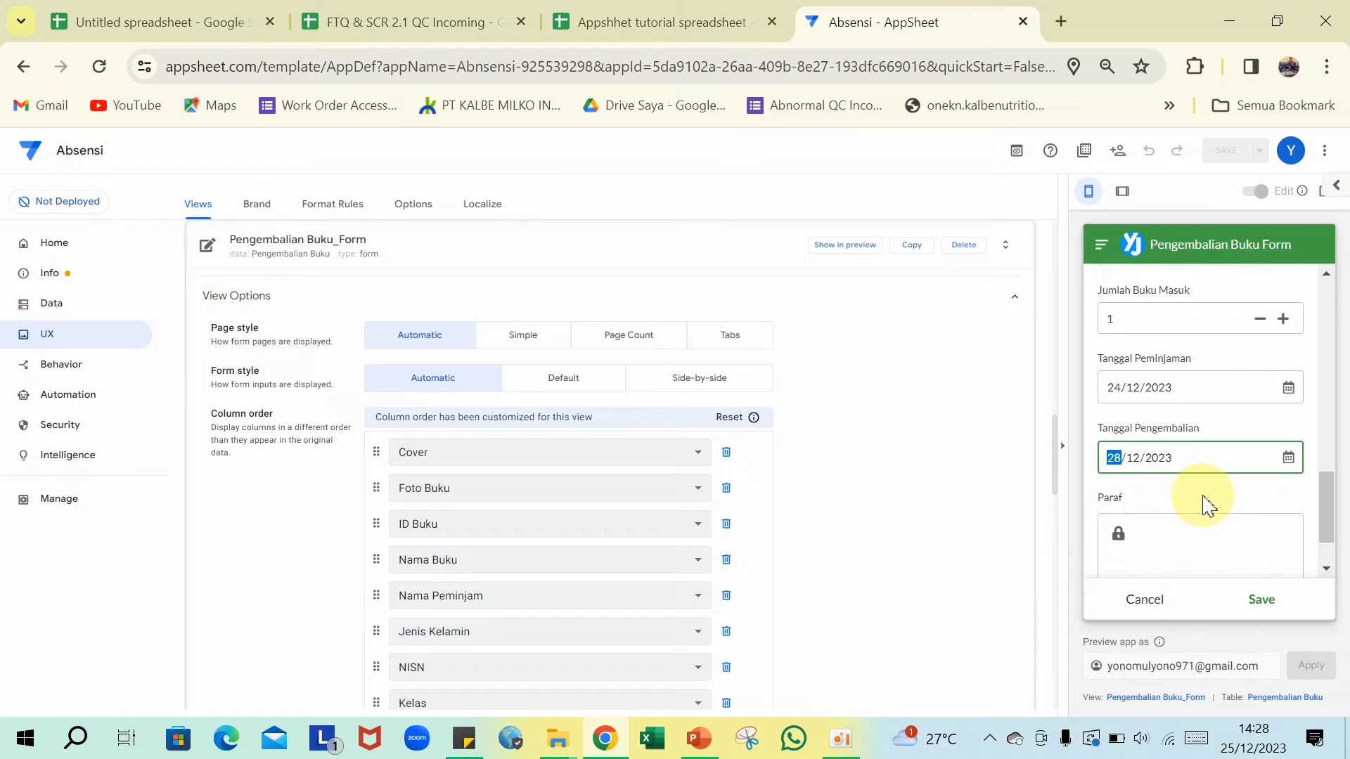
pyautogui.scroll(-1, 1206, 505)
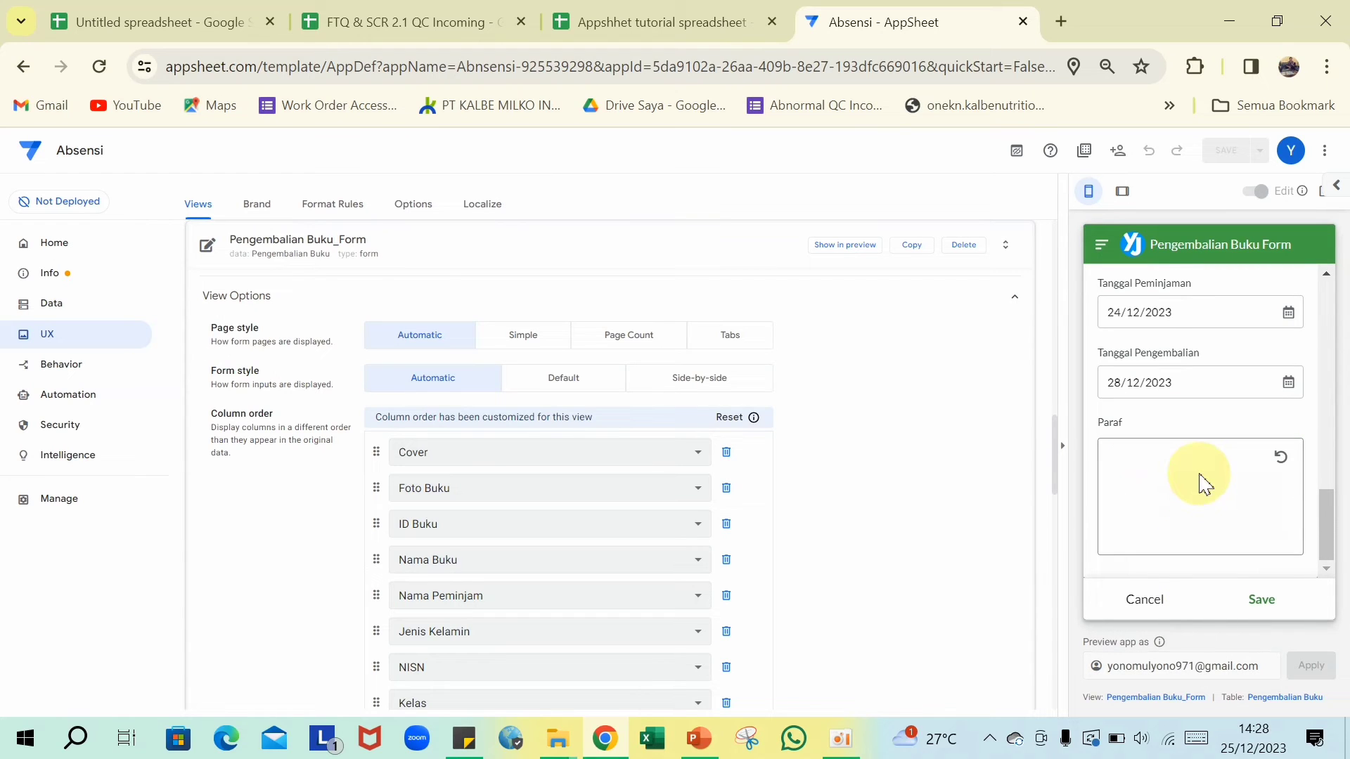
pyautogui.moveTo(1206, 490)
pyautogui.mouseDown()
pyautogui.moveTo(1212, 518)
pyautogui.moveTo(1206, 481)
pyautogui.mouseUp()
pyautogui.click(1257, 603)
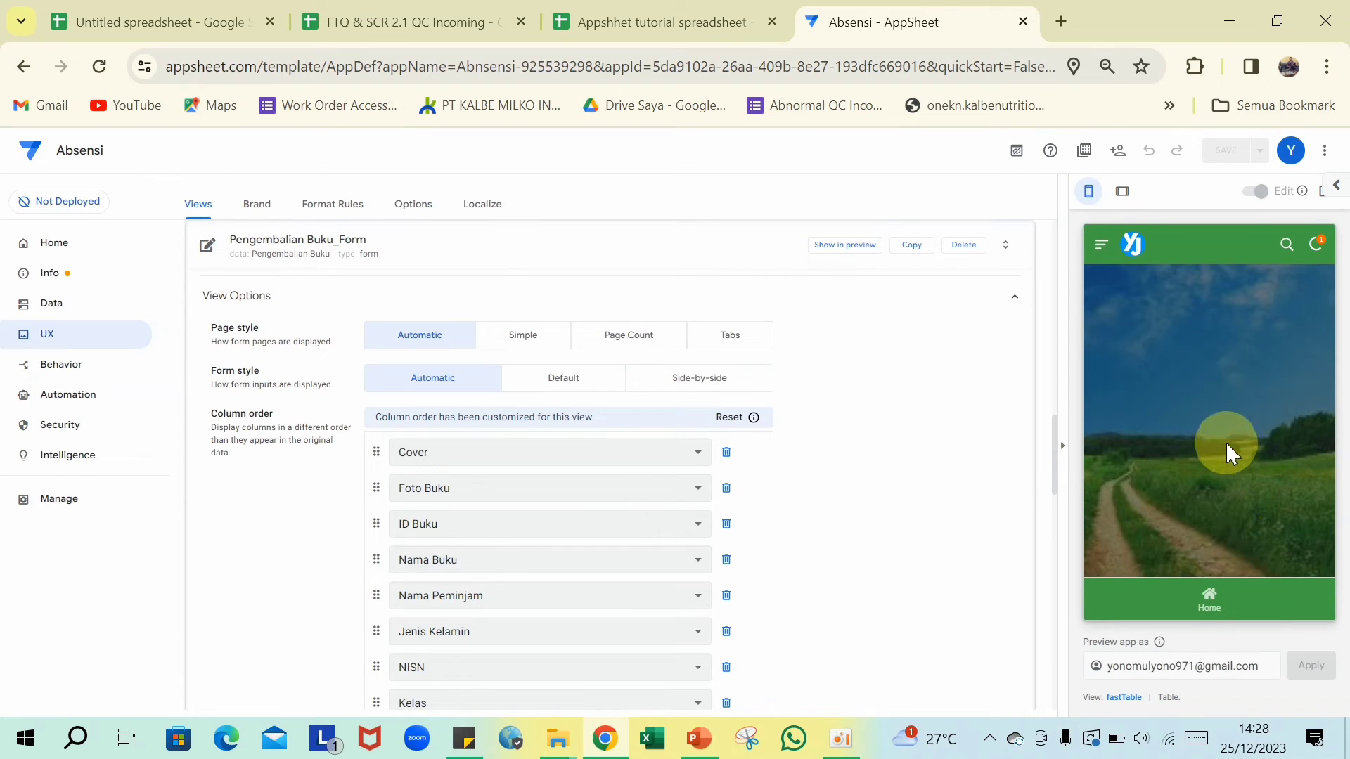
# - Log in to the app preview from the menu with the username and password
pyautogui.click(1122, 309)
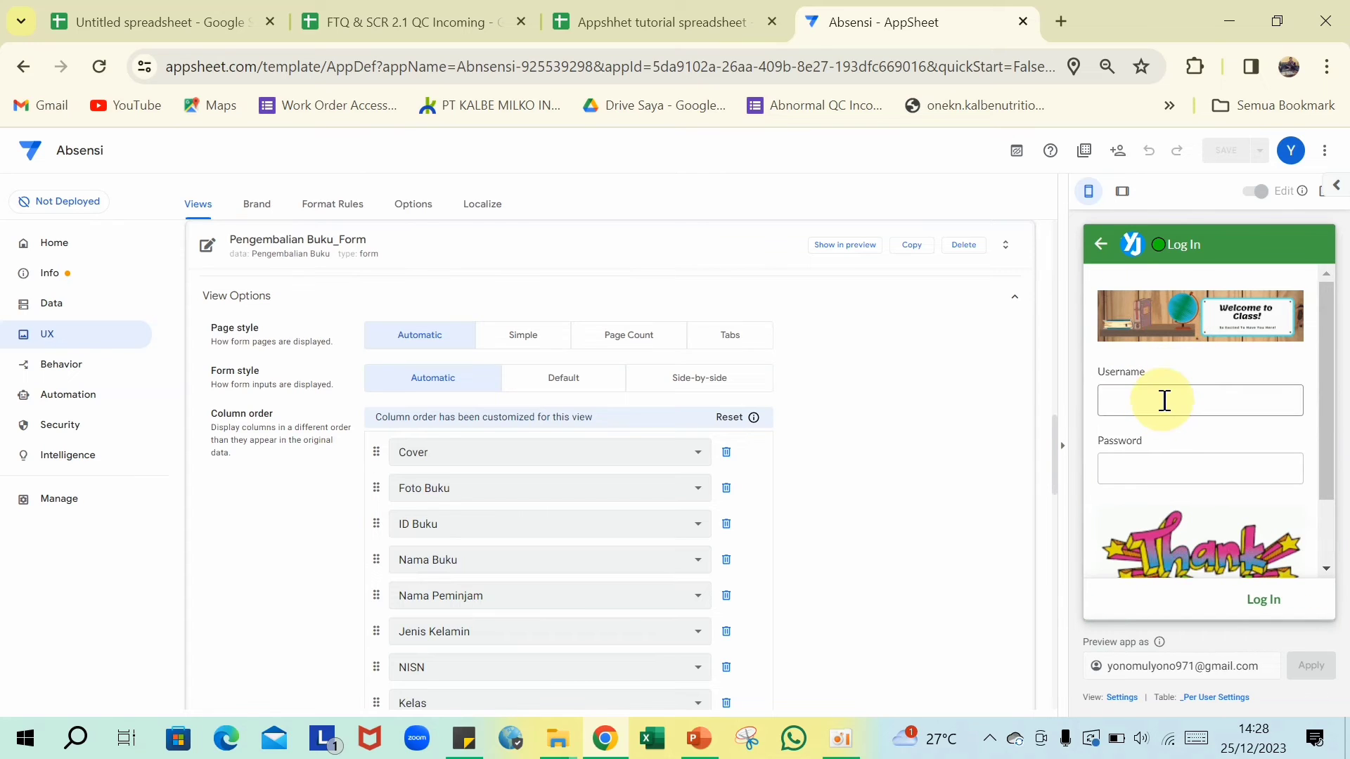
pyautogui.click(1164, 400)
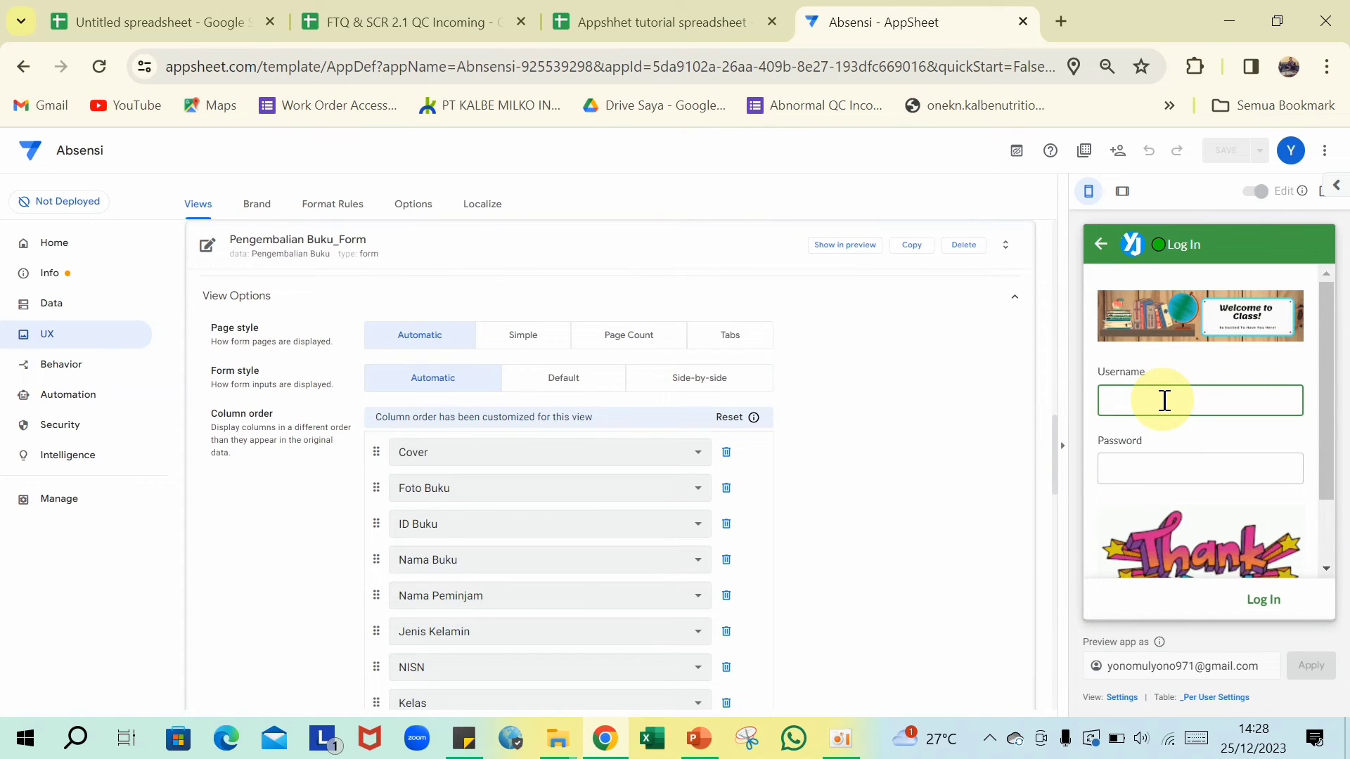
pyautogui.write('Agus')
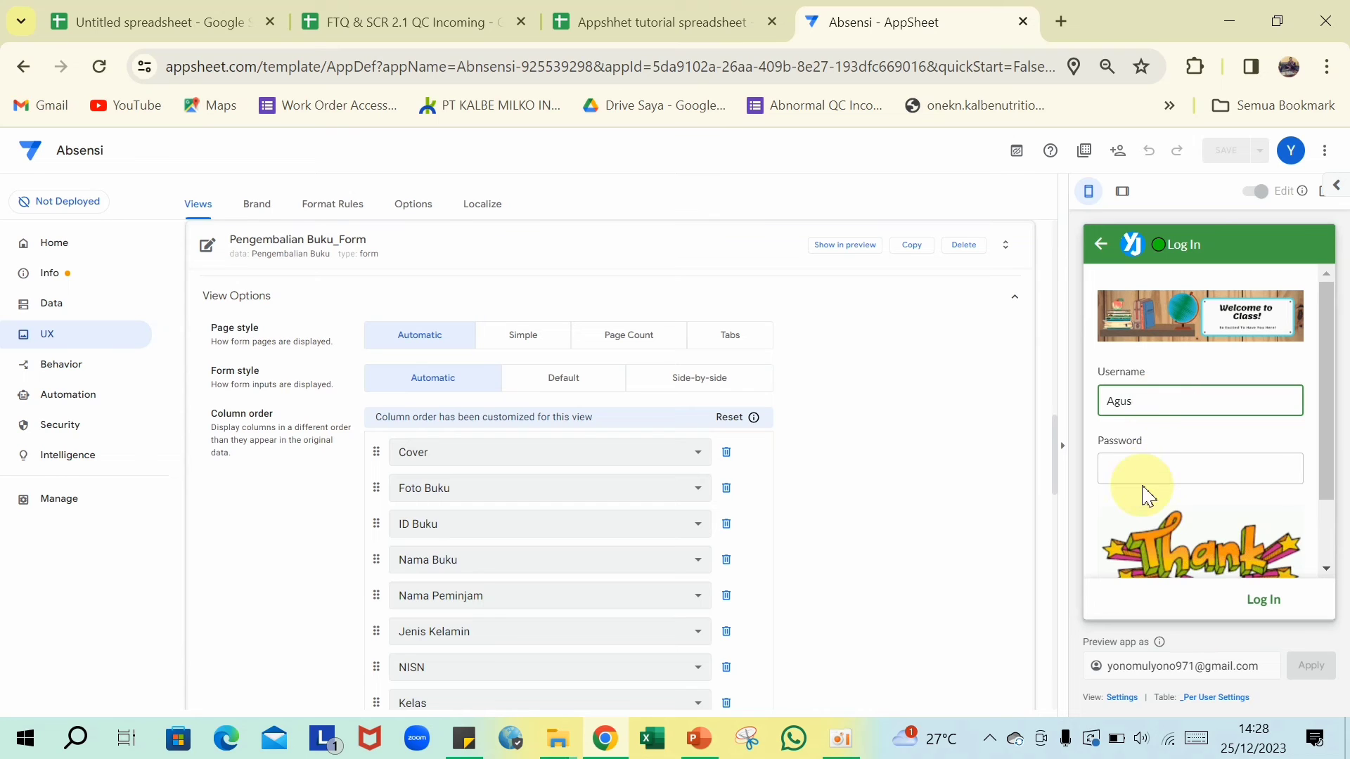
pyautogui.click(1145, 478)
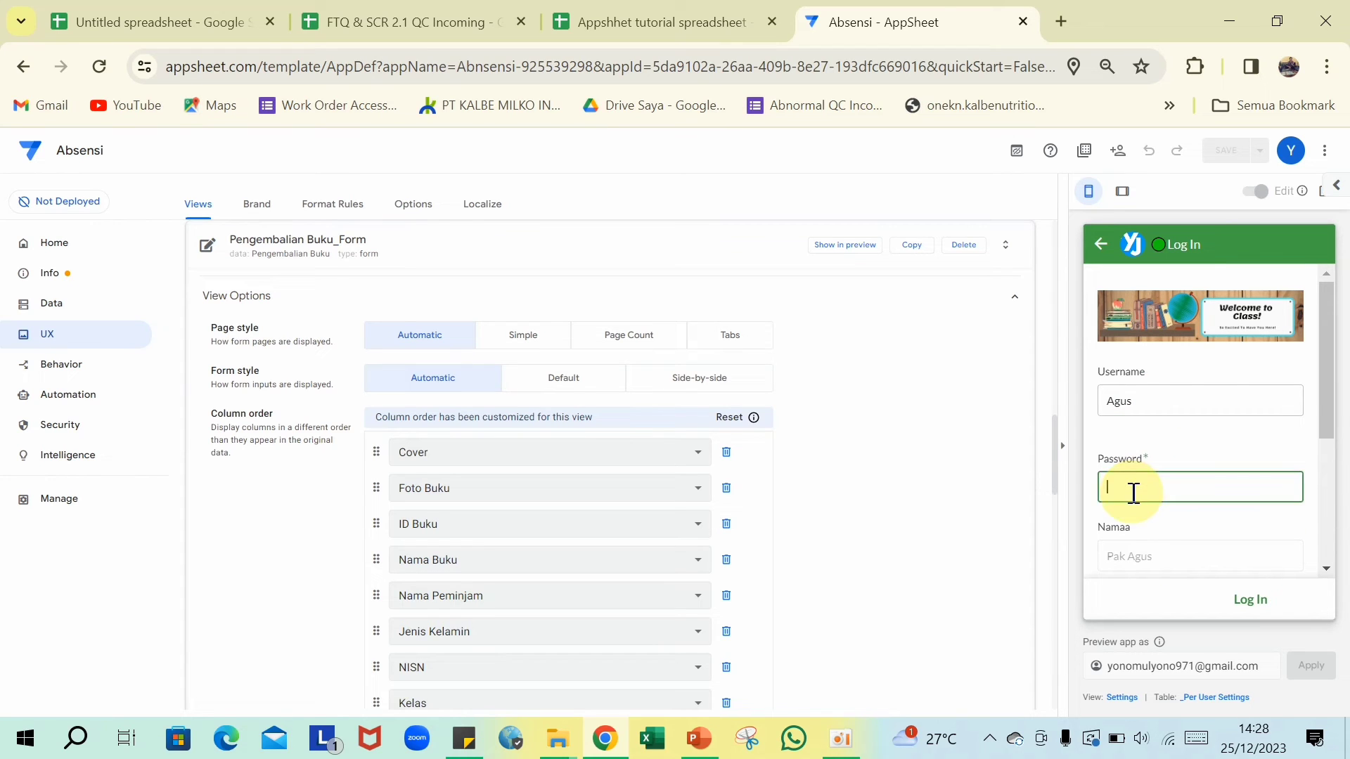
pyautogui.write('123')
pyautogui.click(1237, 599)
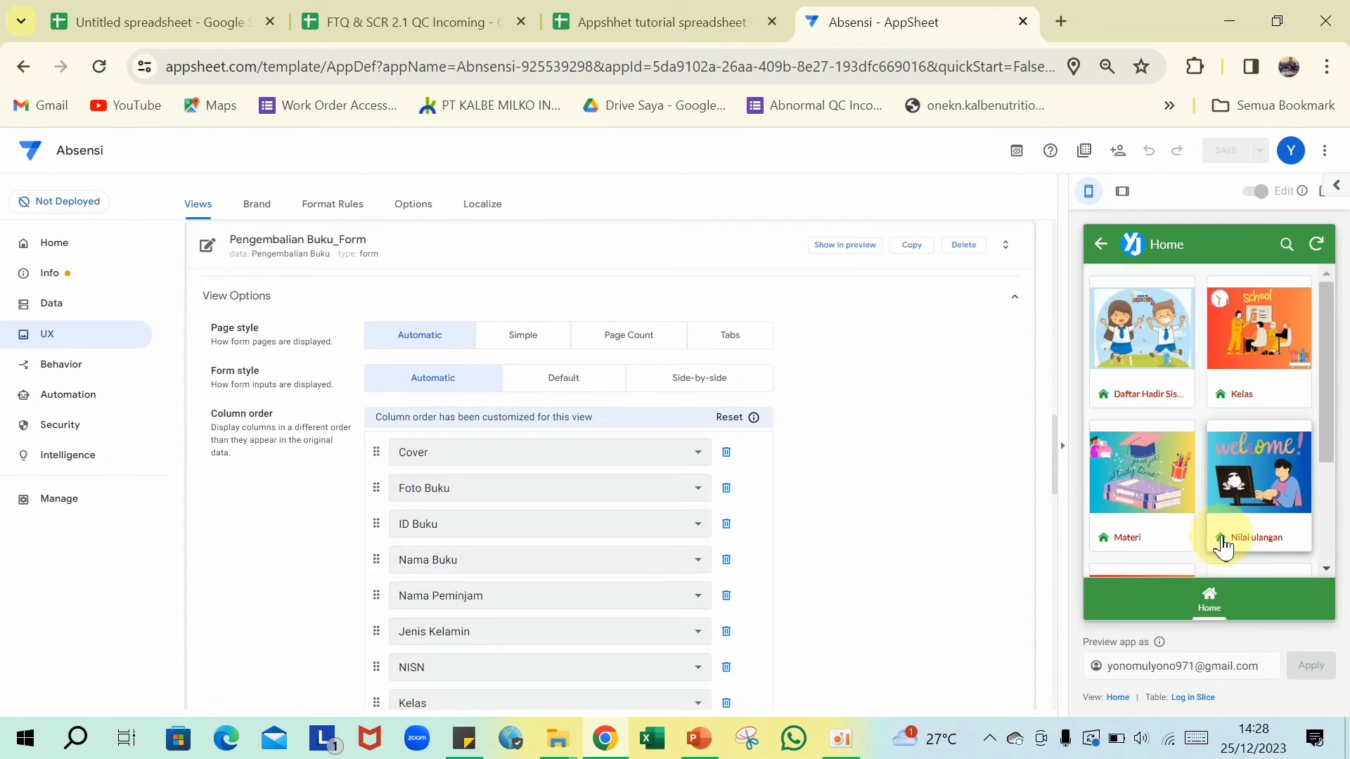
# - Open the saved PENGANTAR DASAR MATEMATIKA return, showing Total Waktu 4 and DENDA Rp5.000,00
pyautogui.scroll(-2, 1223, 546)
pyautogui.click(1241, 481)
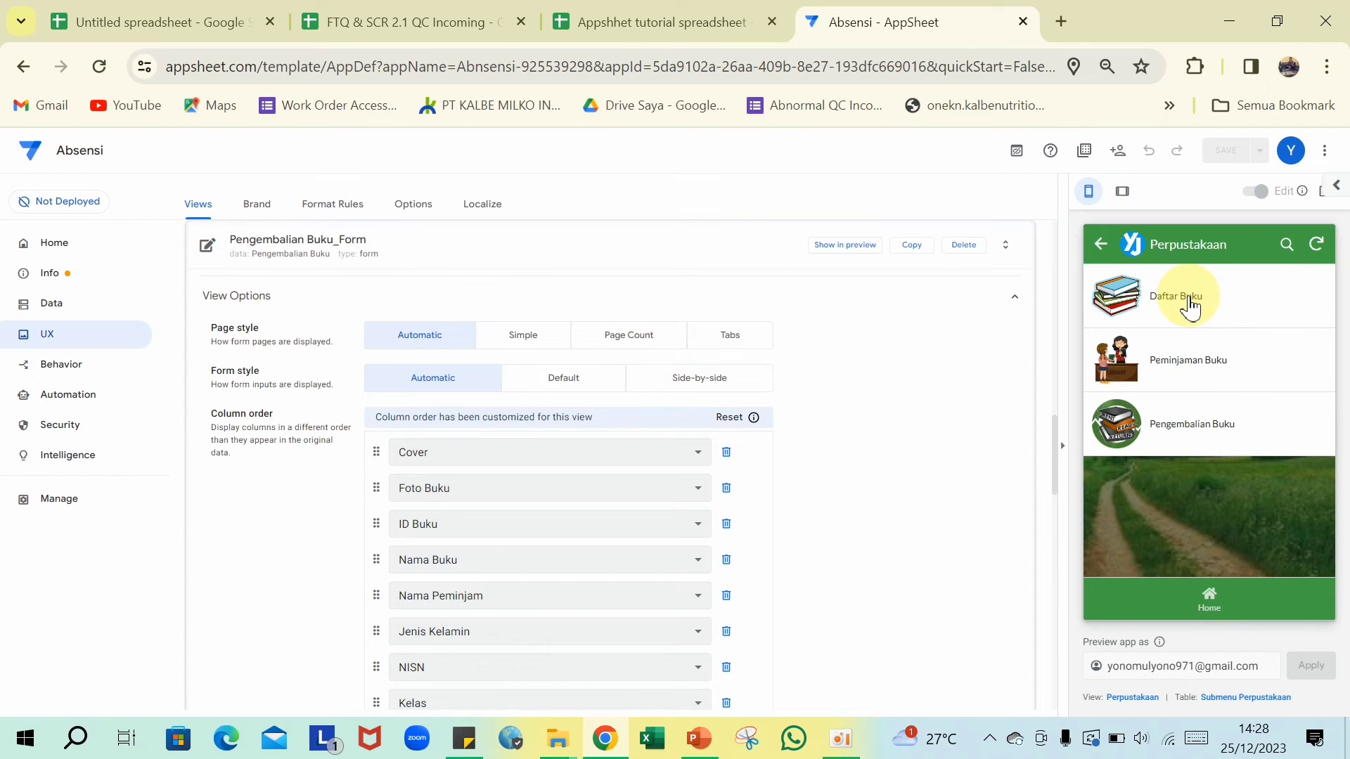
pyautogui.click(1188, 430)
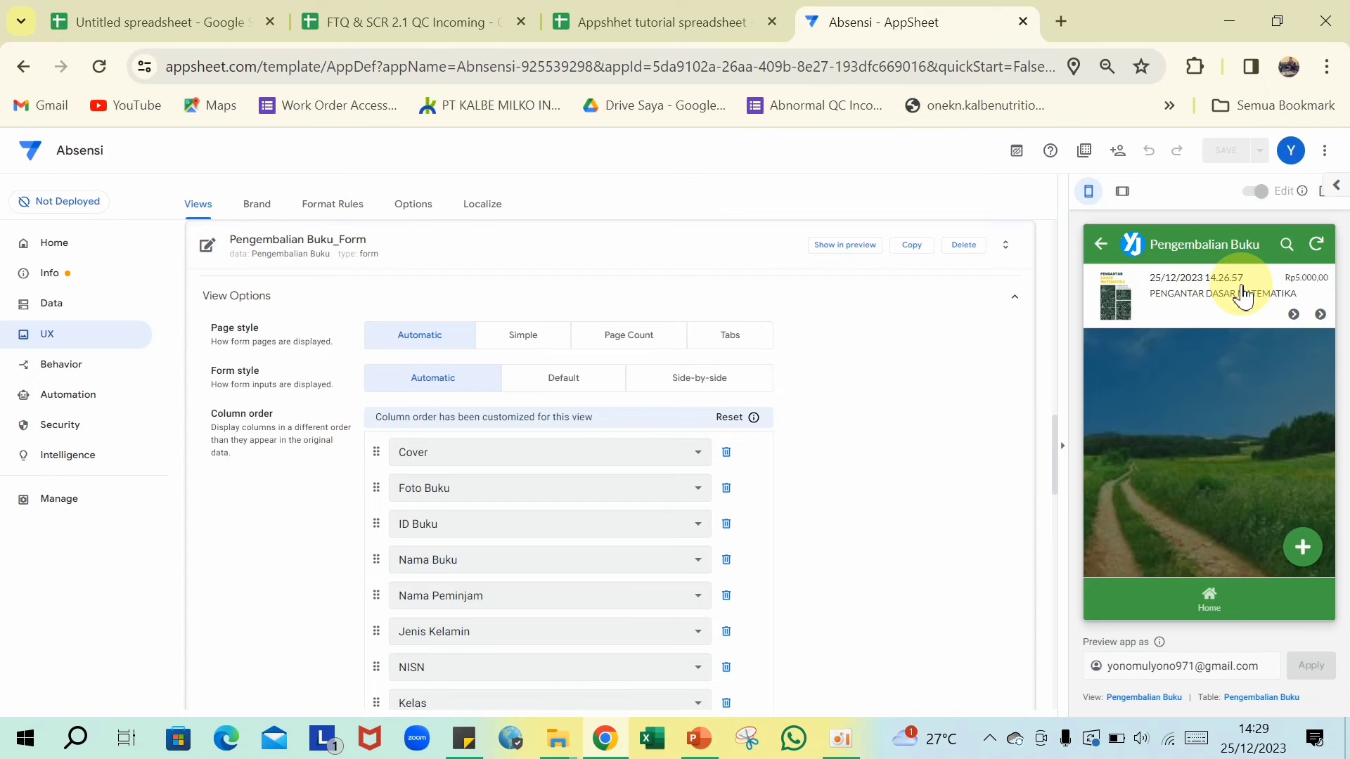
pyautogui.click(1243, 295)
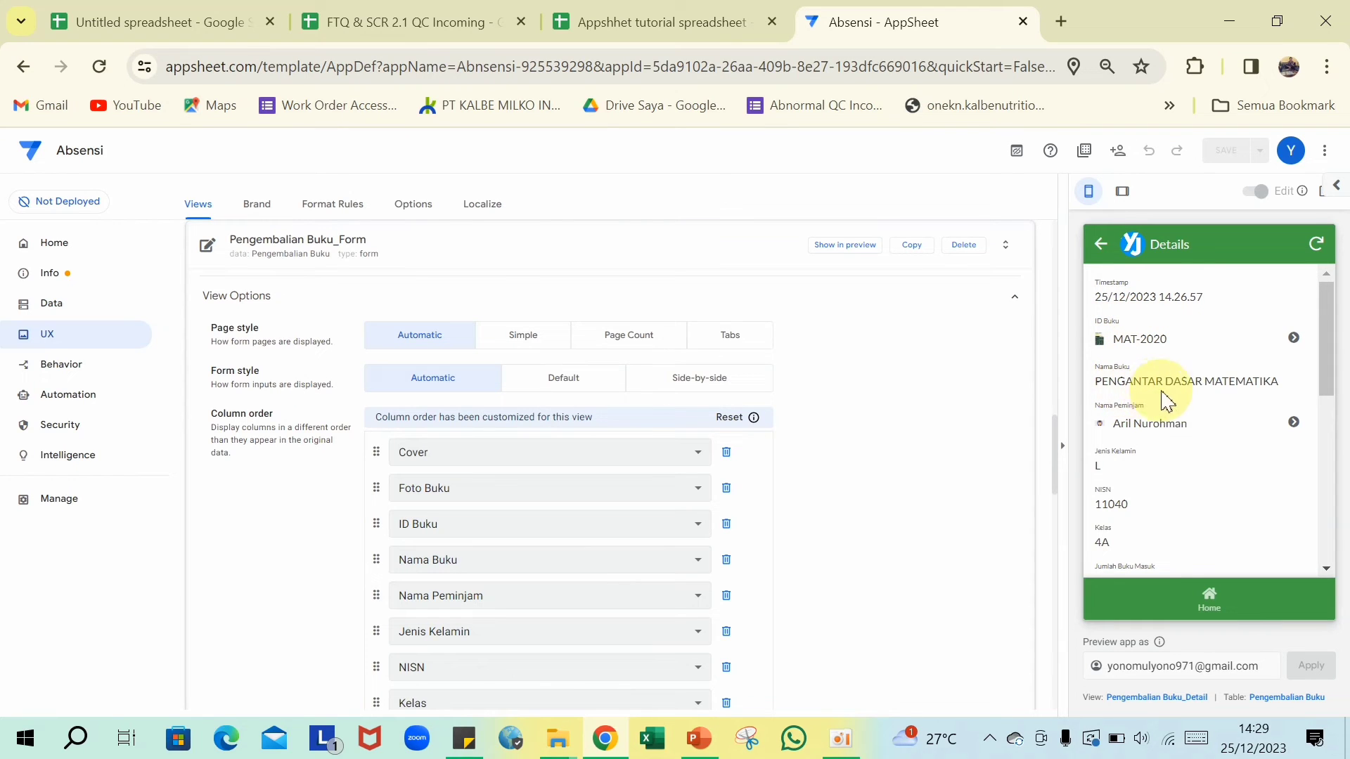
pyautogui.scroll(-1, 1213, 414)
pyautogui.scroll(-5, 1213, 411)
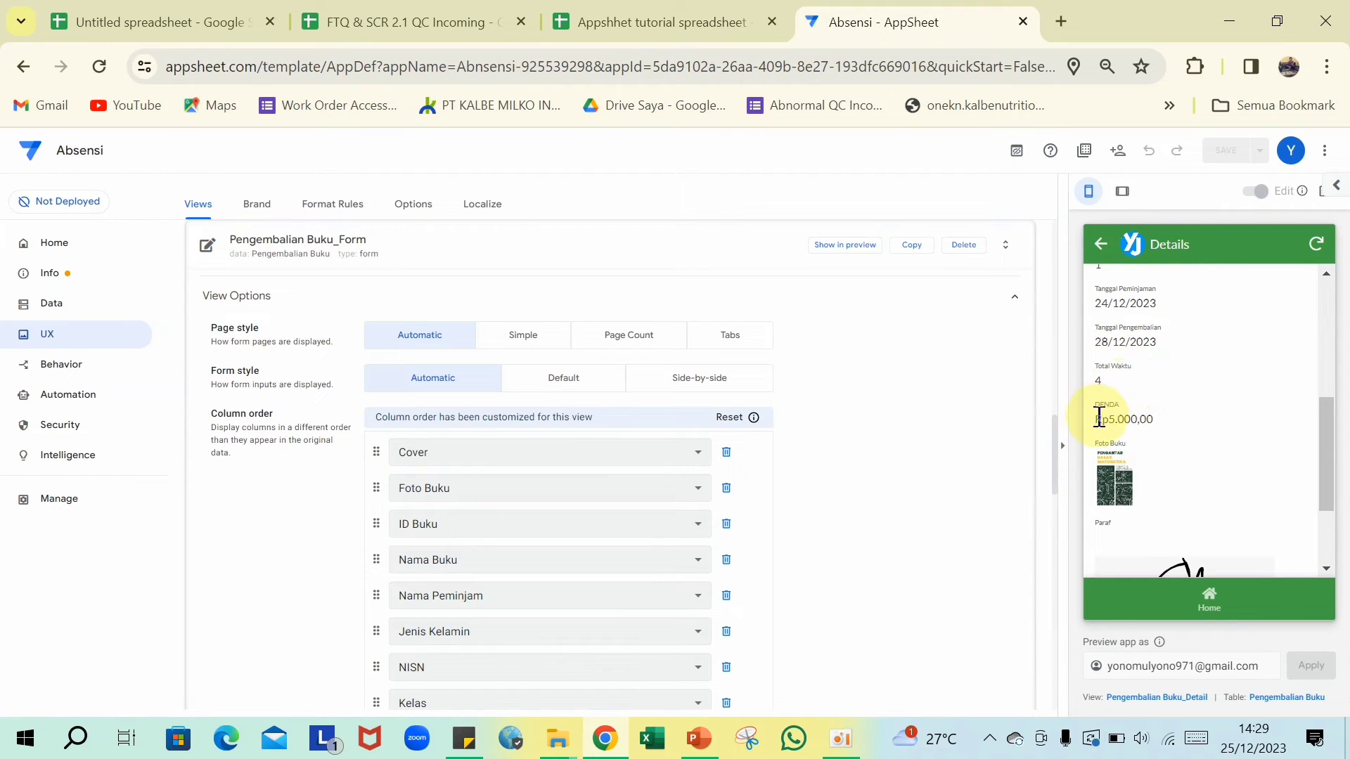
pyautogui.scroll(-2, 1131, 470)
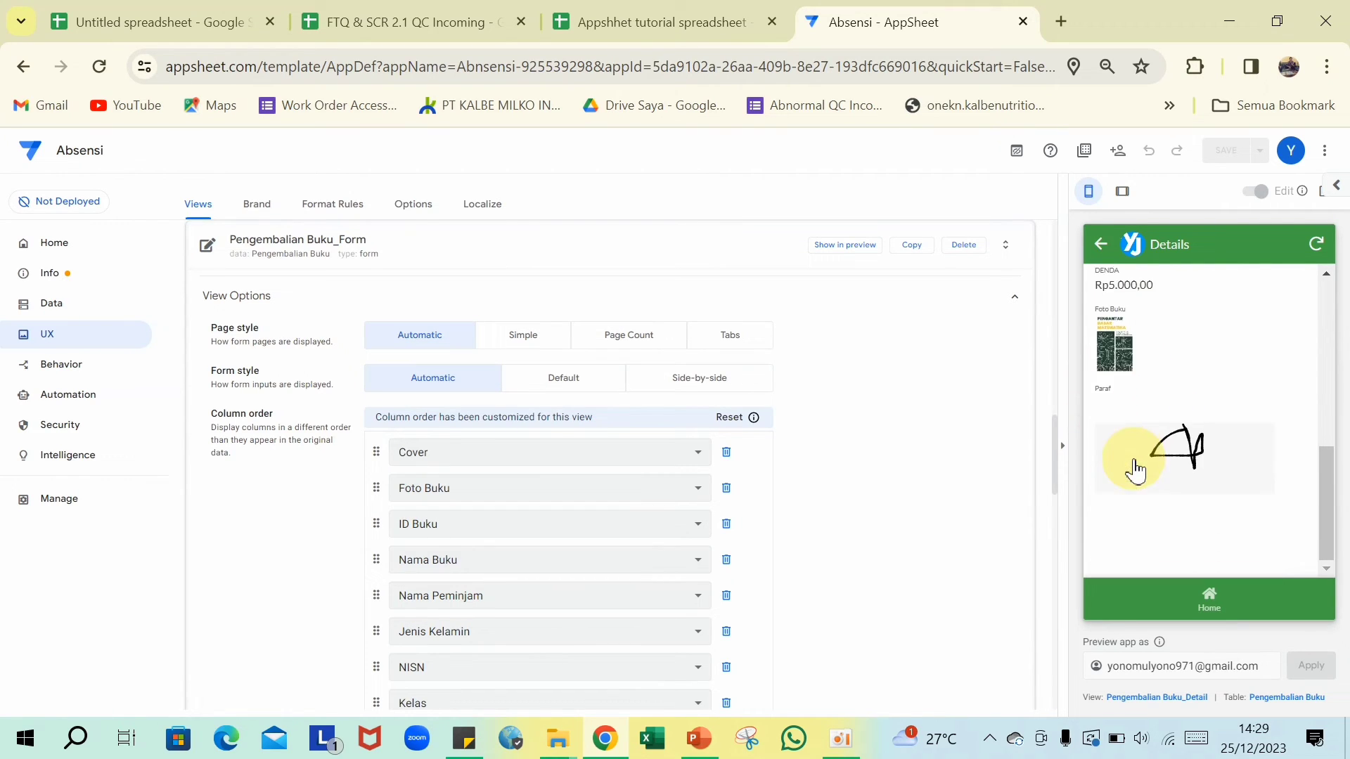
pyautogui.scroll(3, 1153, 467)
pyautogui.scroll(3, 1160, 467)
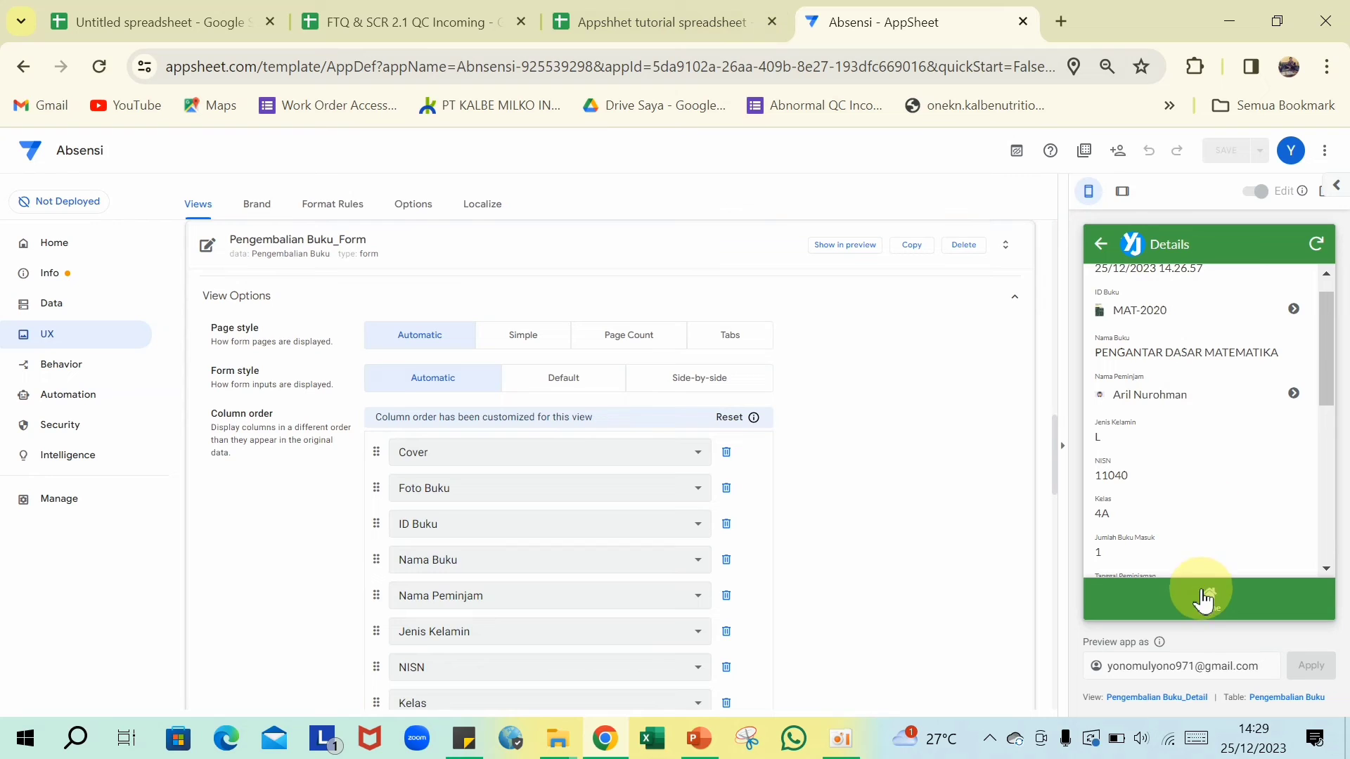
# - Check PENGANTAR DASAR MATEMATIKA in Daftar Buku: Buku Masuk 1, Jumlah Akhir Buku 3
pyautogui.click(1101, 246)
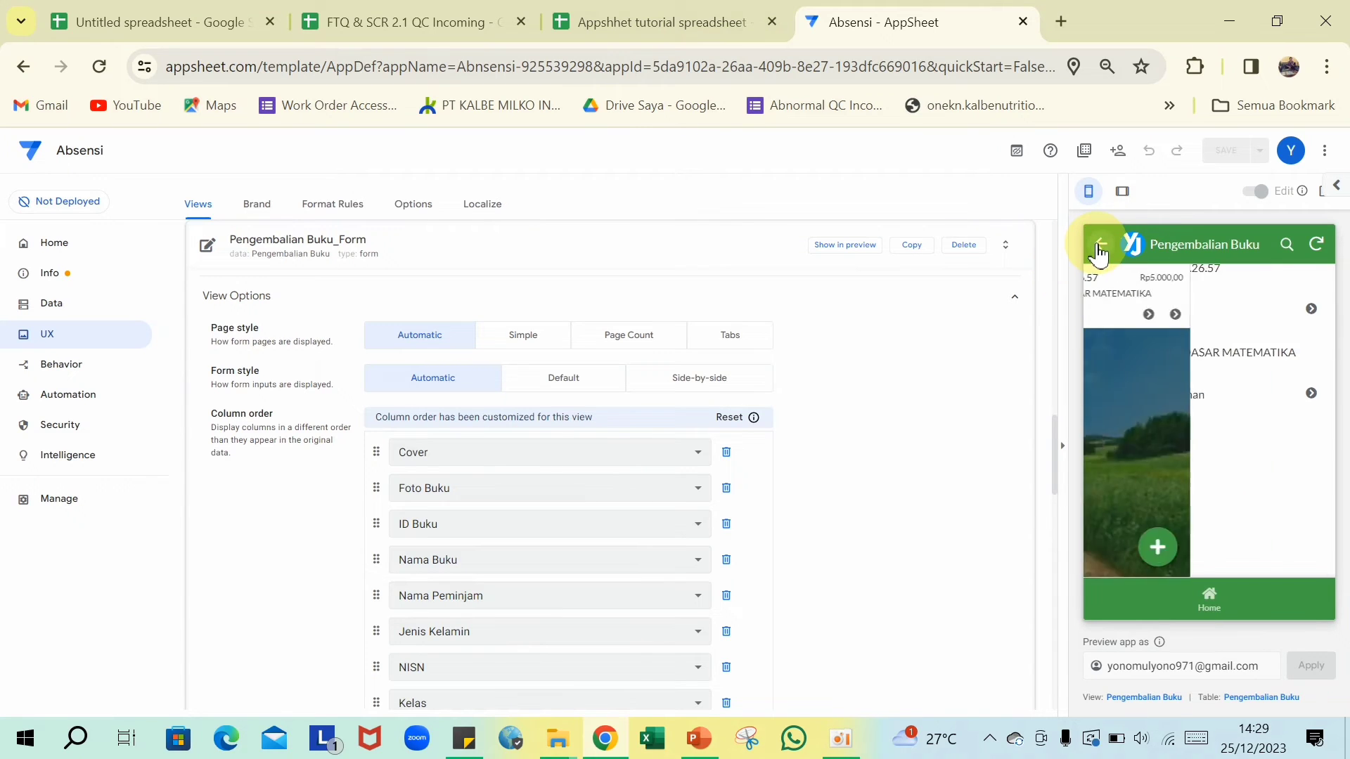
pyautogui.click(1100, 246)
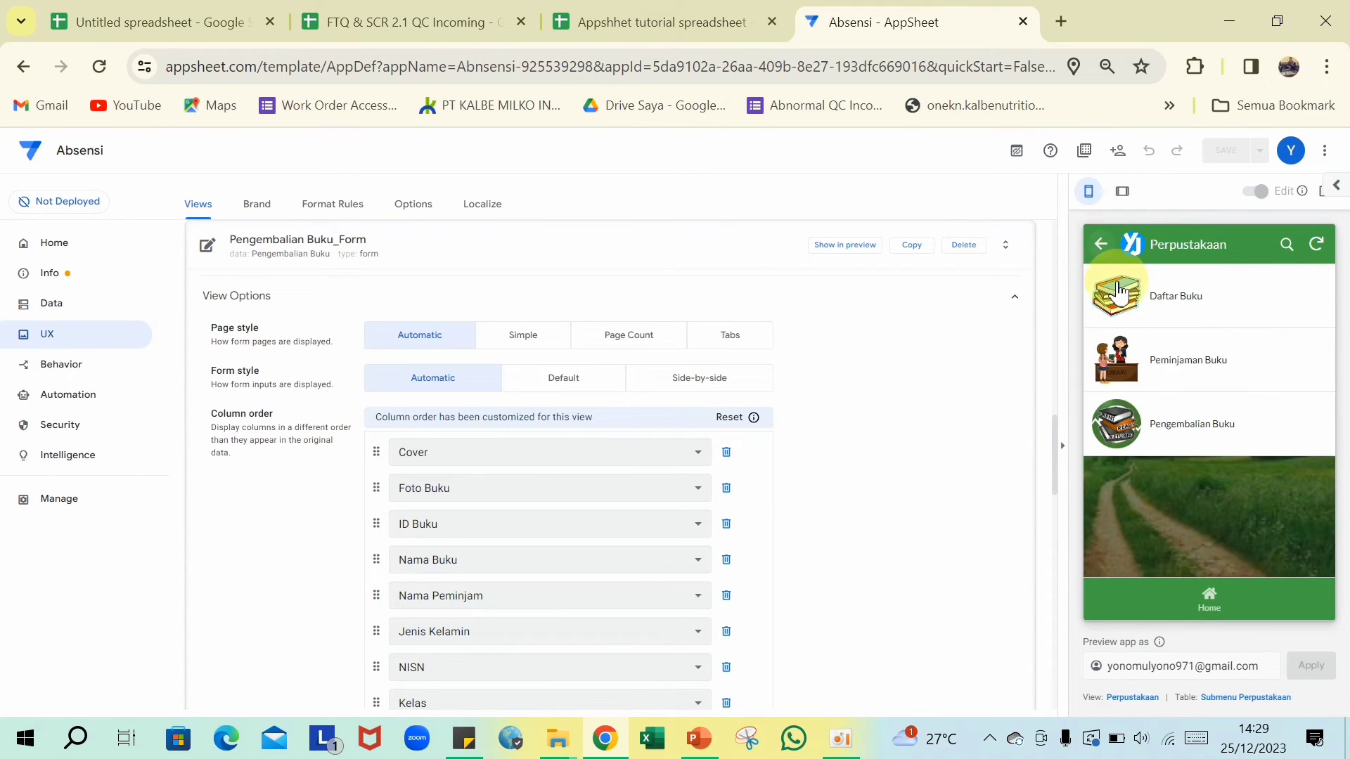
pyautogui.click(1140, 291)
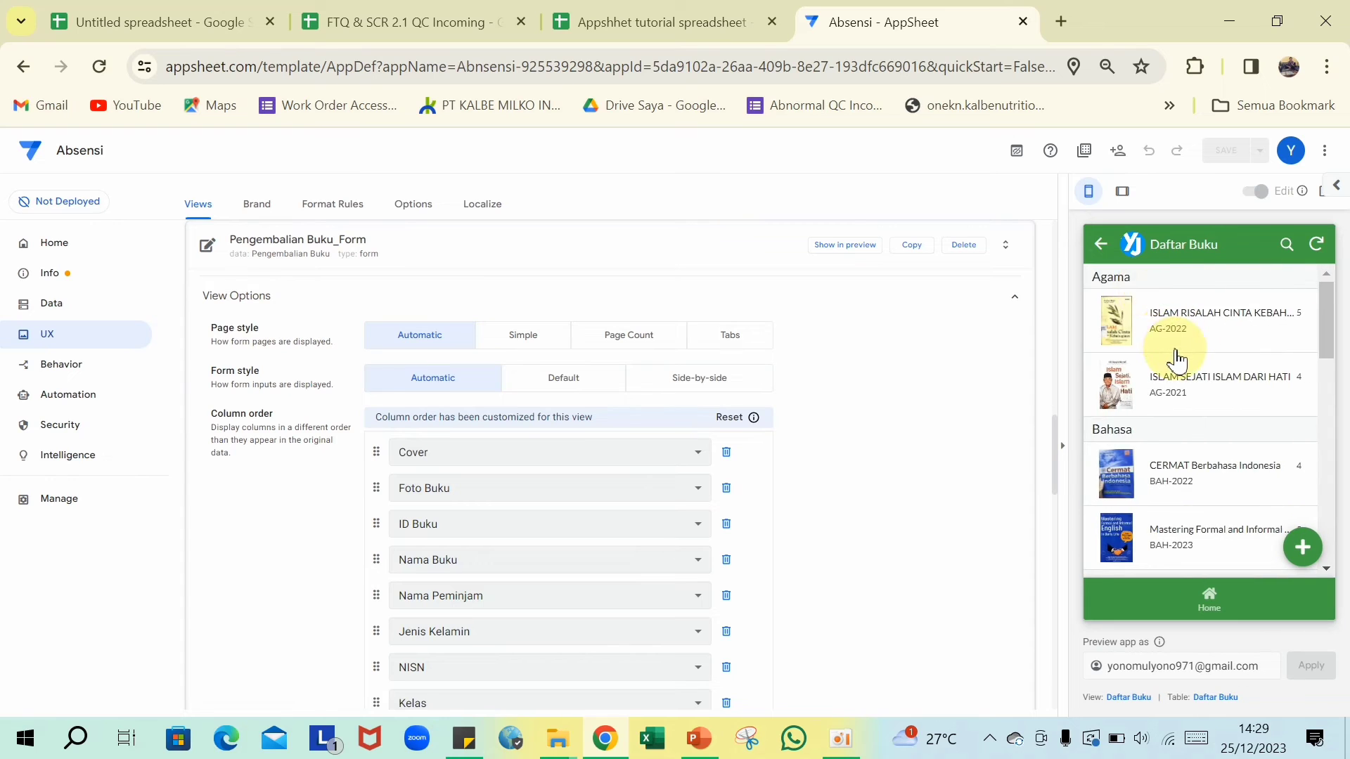
pyautogui.scroll(-8, 1170, 353)
pyautogui.scroll(1, 1179, 369)
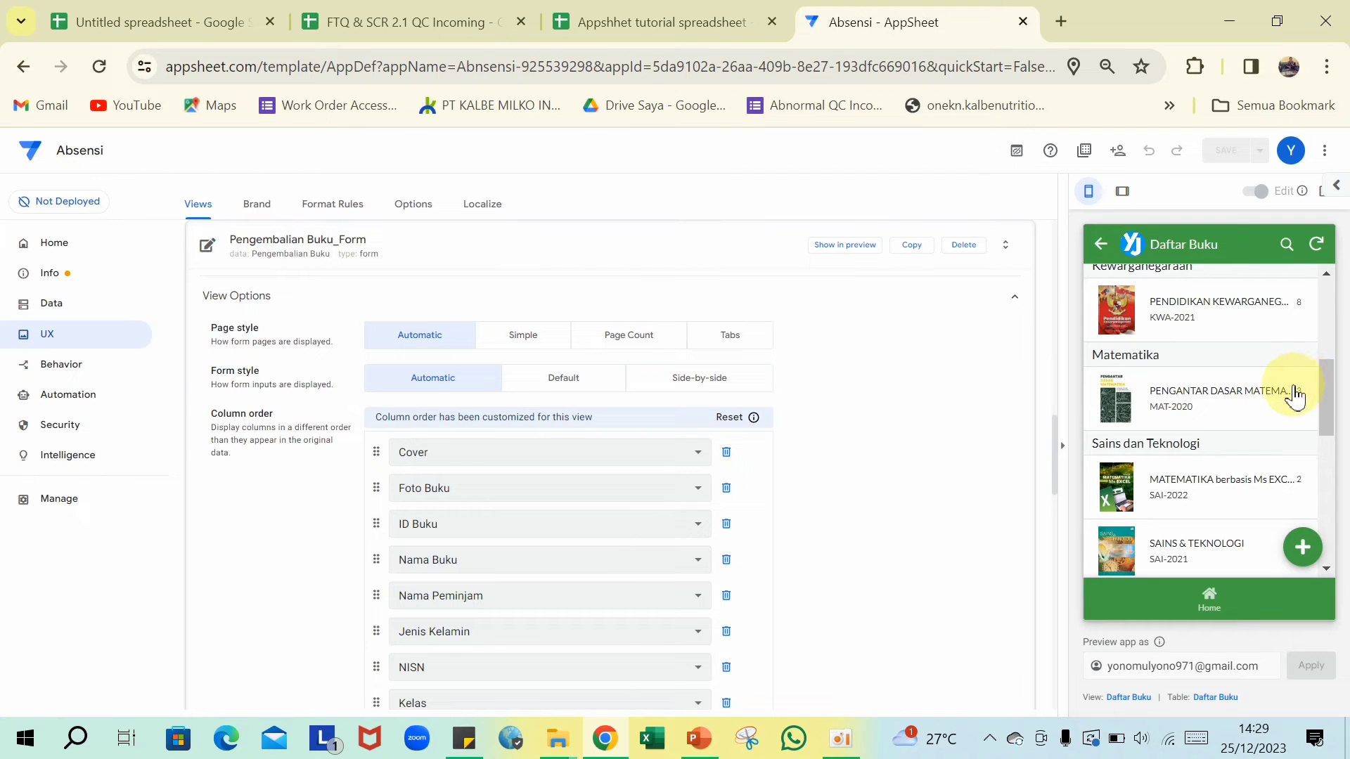
pyautogui.click(1262, 403)
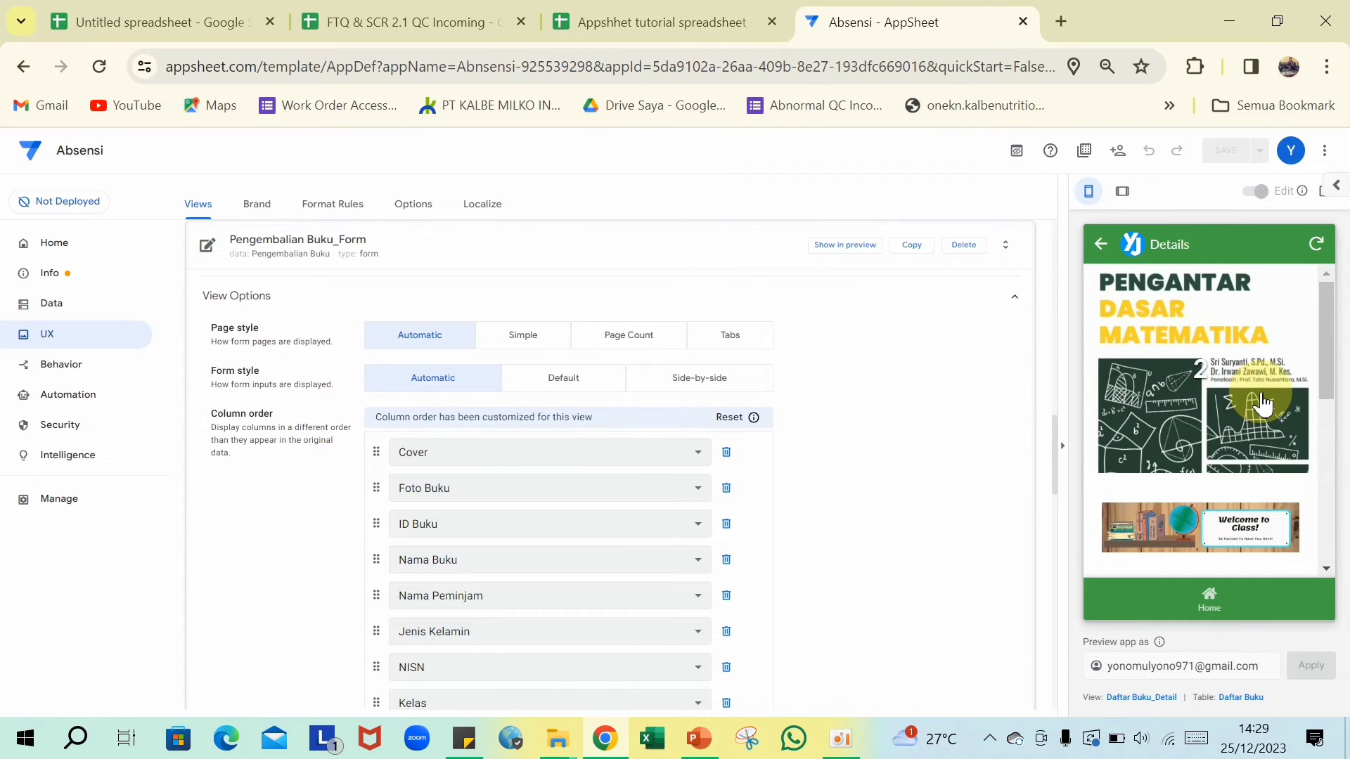
pyautogui.scroll(-10, 1262, 403)
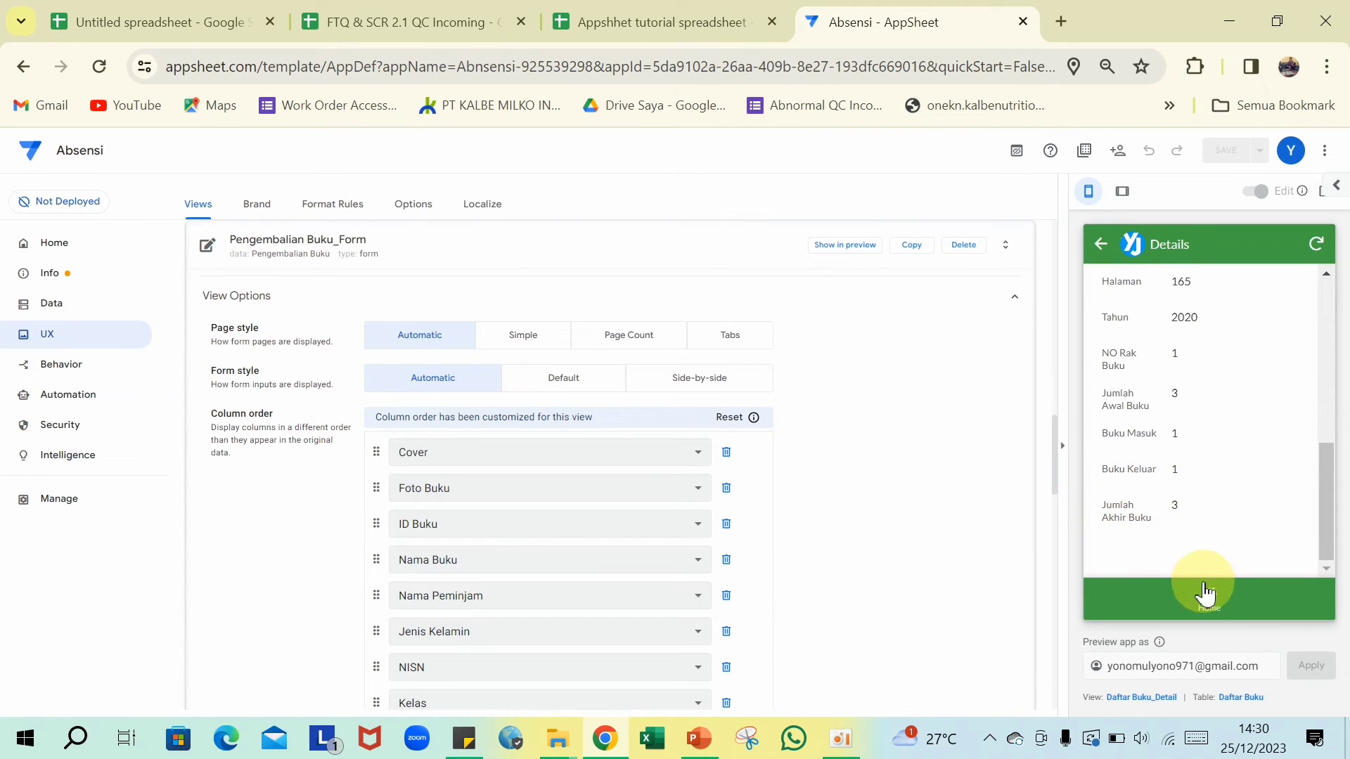
# - Return to the library menu and switch to the spreadsheet's Peminjaman Buku sheet
pyautogui.click(1099, 246)
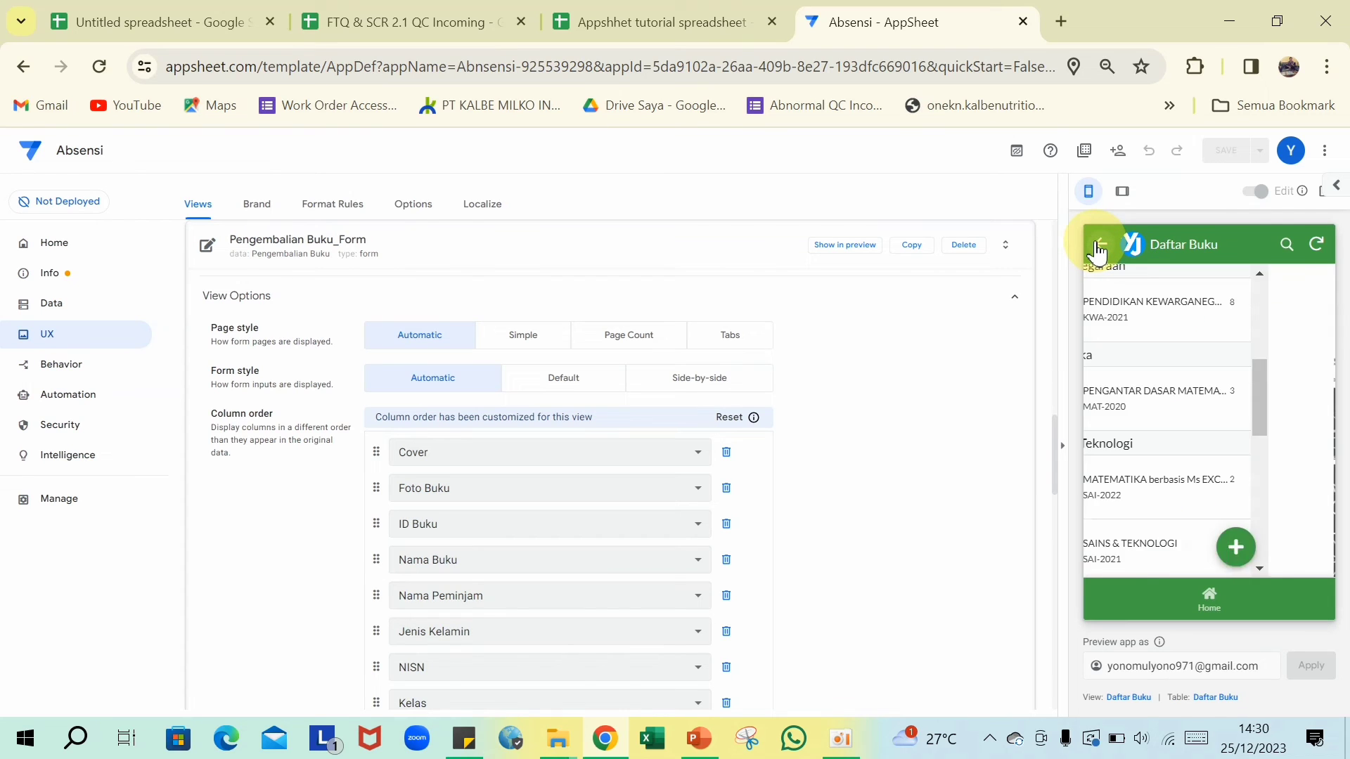
pyautogui.click(1099, 246)
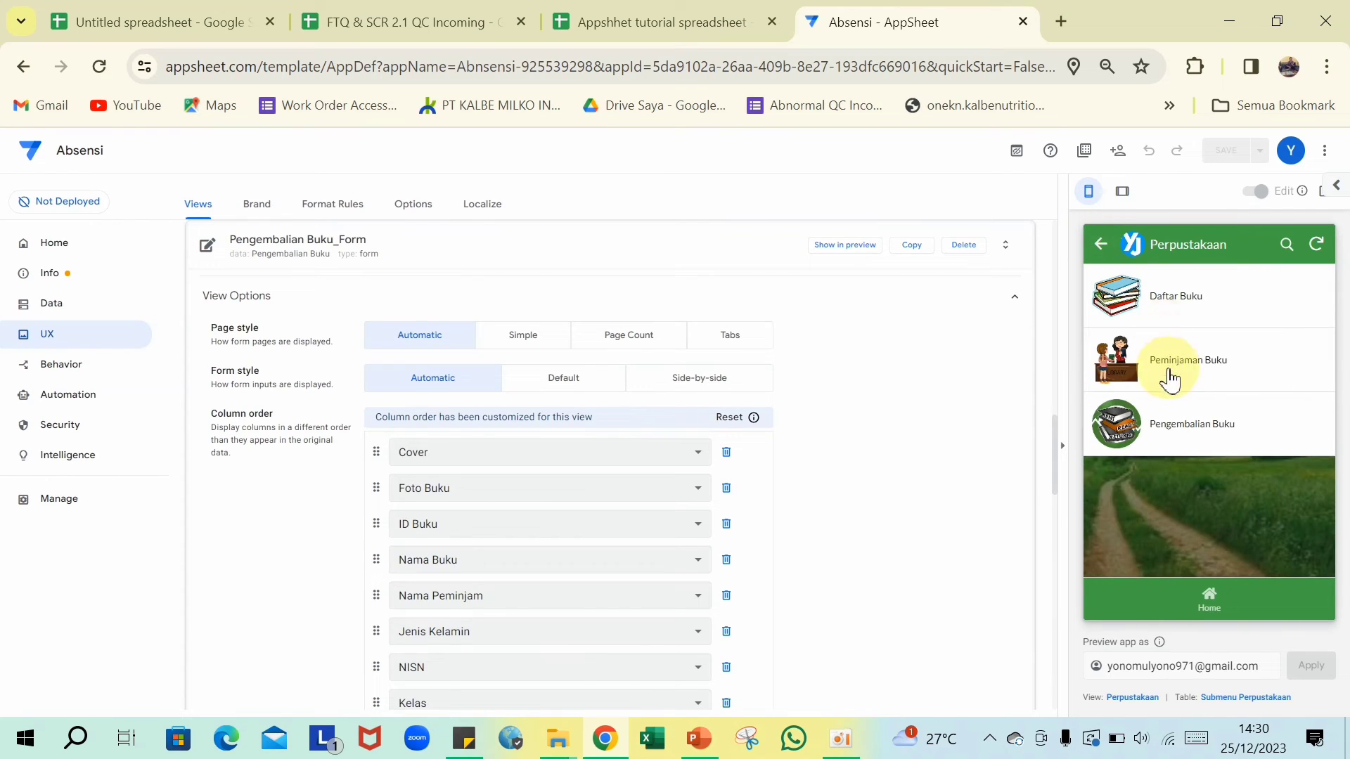
pyautogui.click(711, 12)
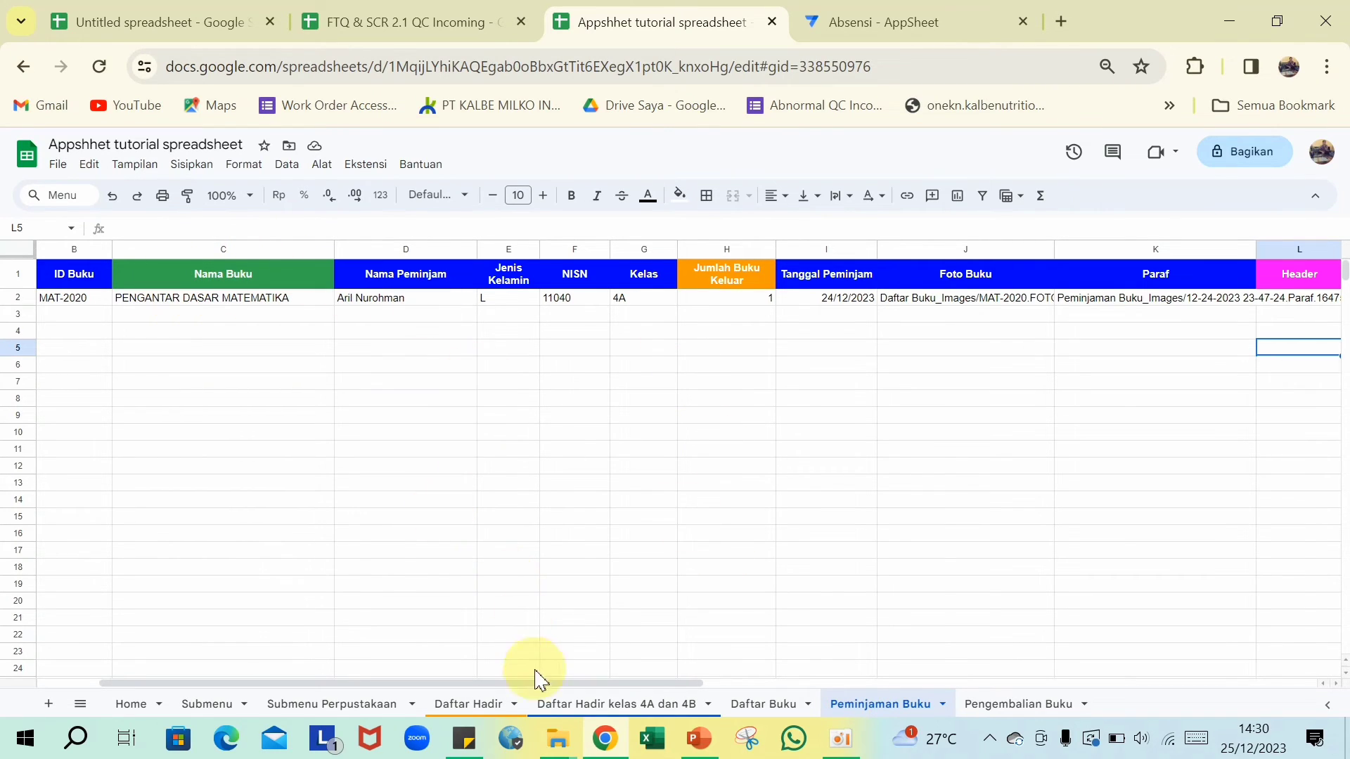
# - Verify DENDA 5000 on Pengembalian Buku, then MAT-2020's Buku Masuk 1 on Daftar Buku
pyautogui.moveTo(529, 688); pyautogui.dragTo(679, 661)
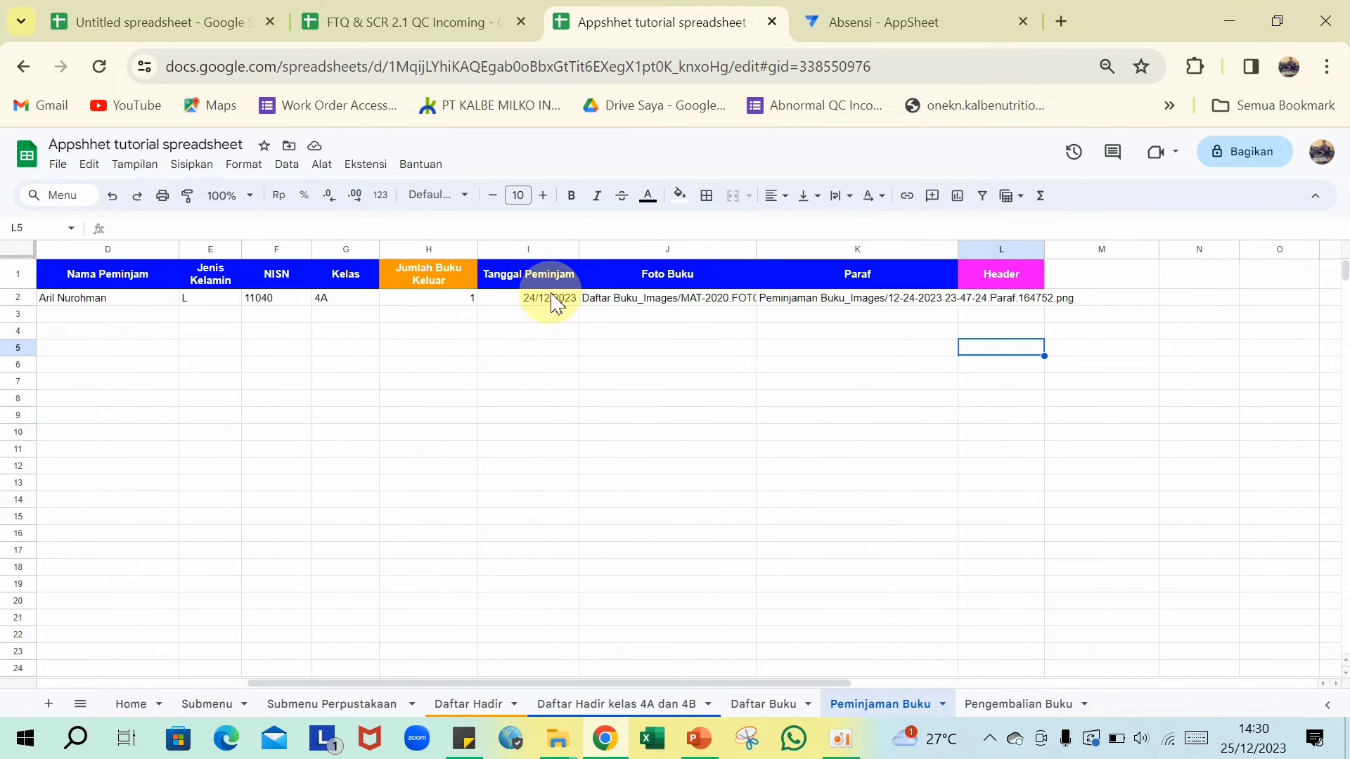
pyautogui.click(997, 718)
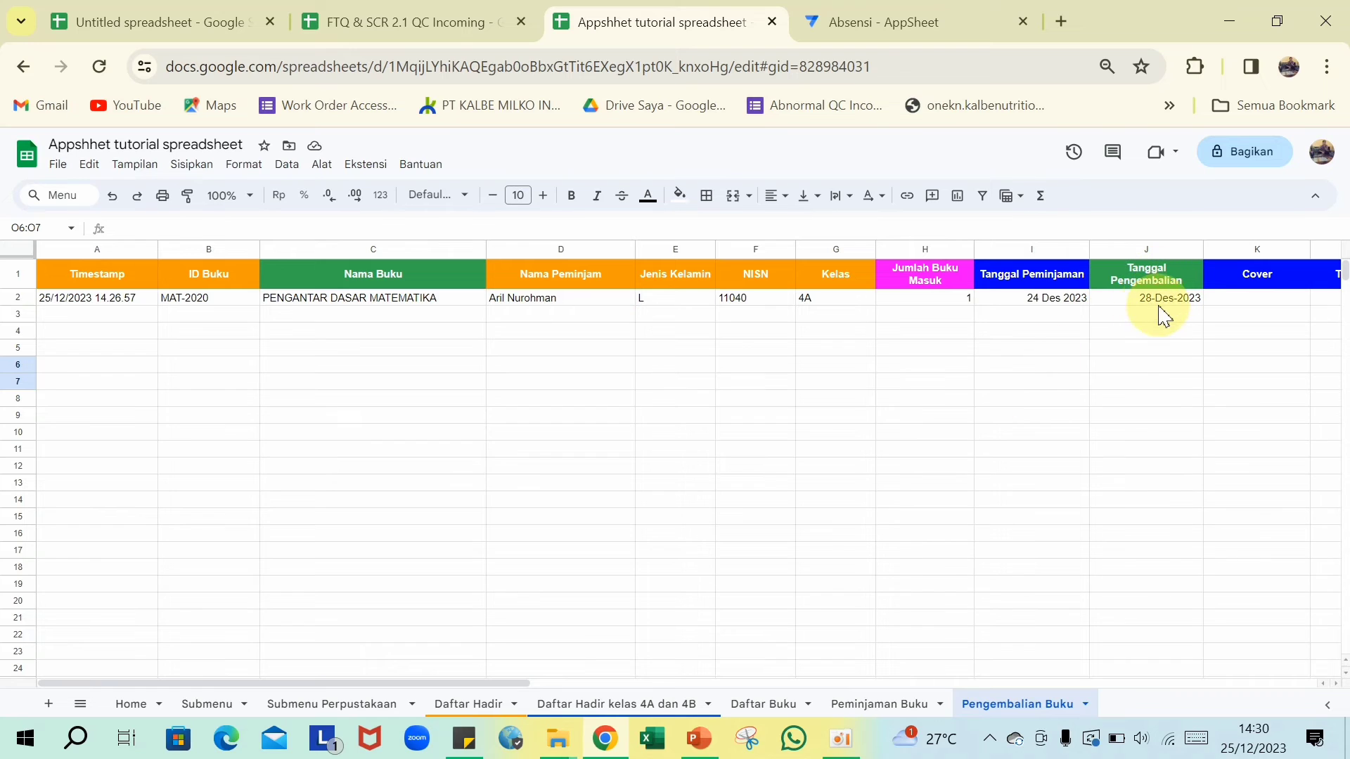
pyautogui.moveTo(518, 683); pyautogui.dragTo(846, 646)
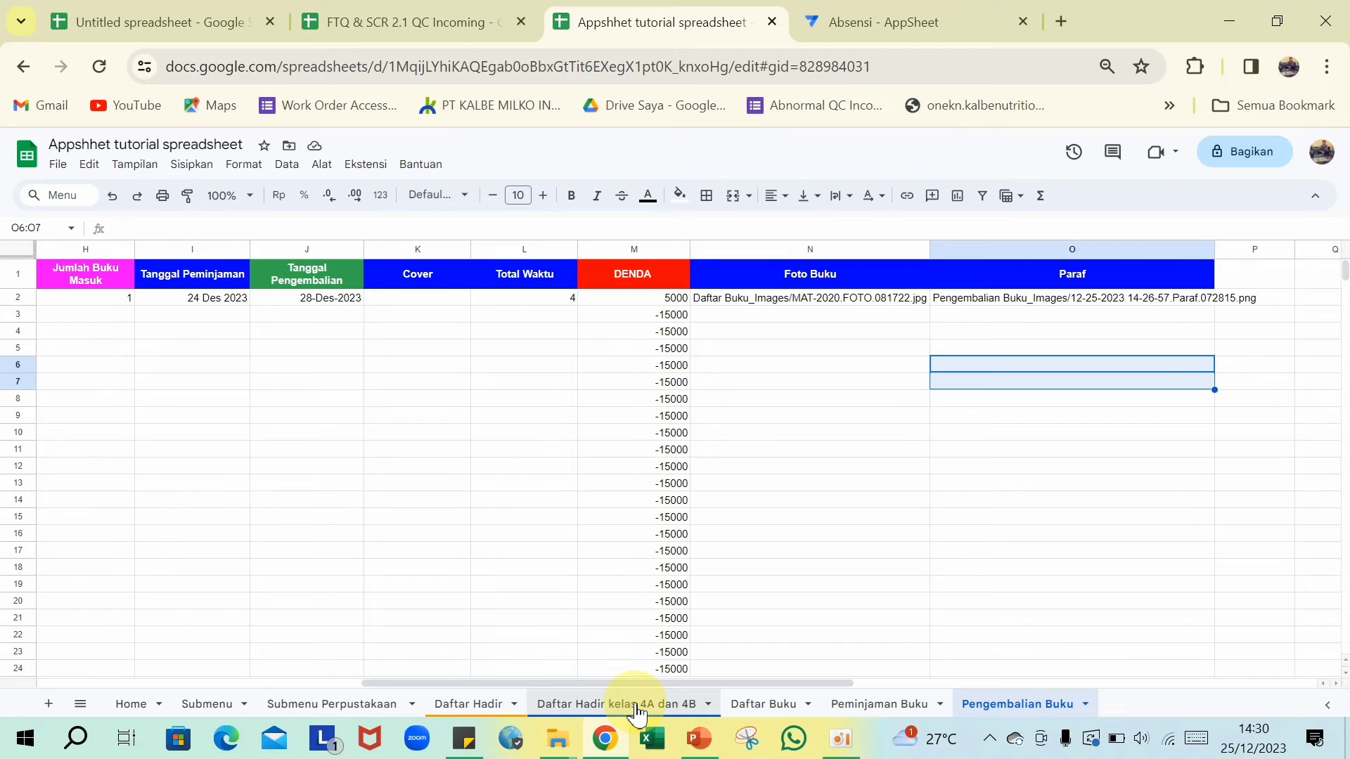
pyautogui.click(751, 705)
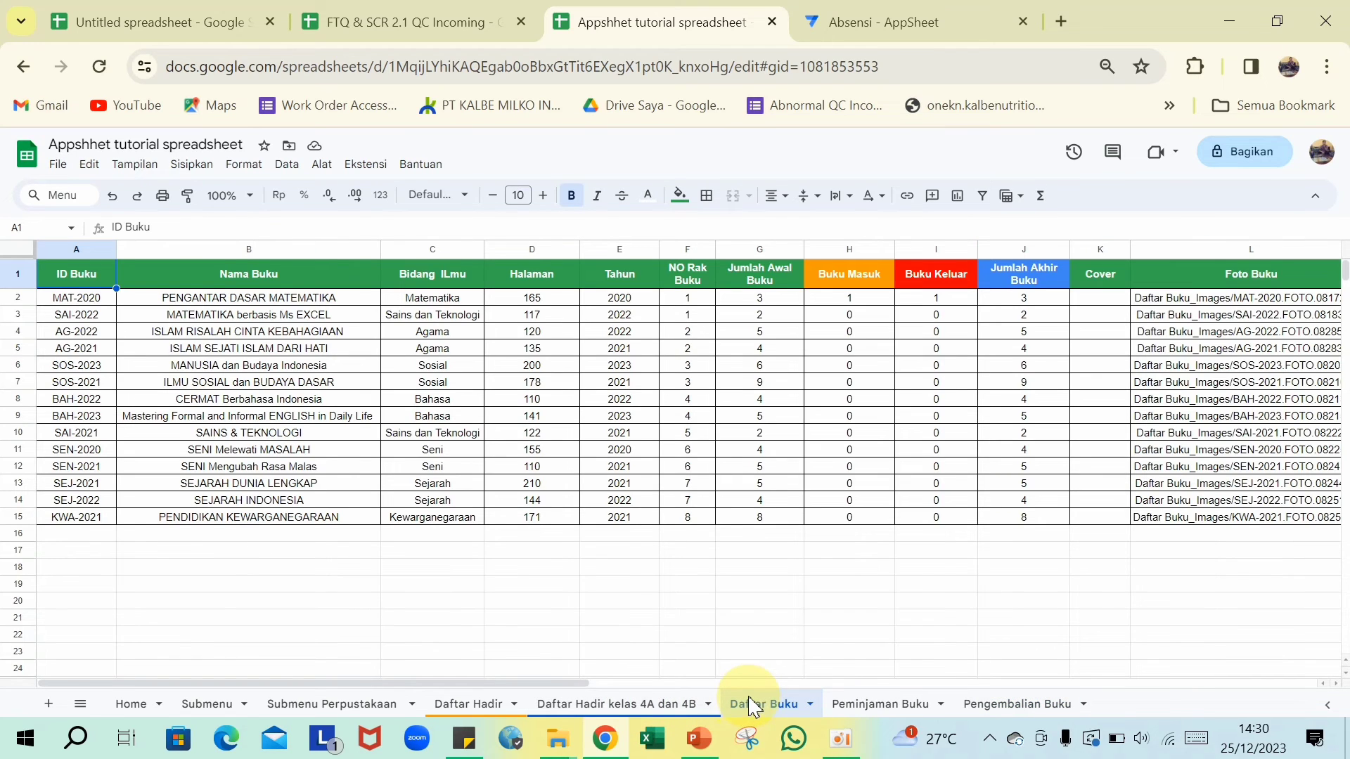
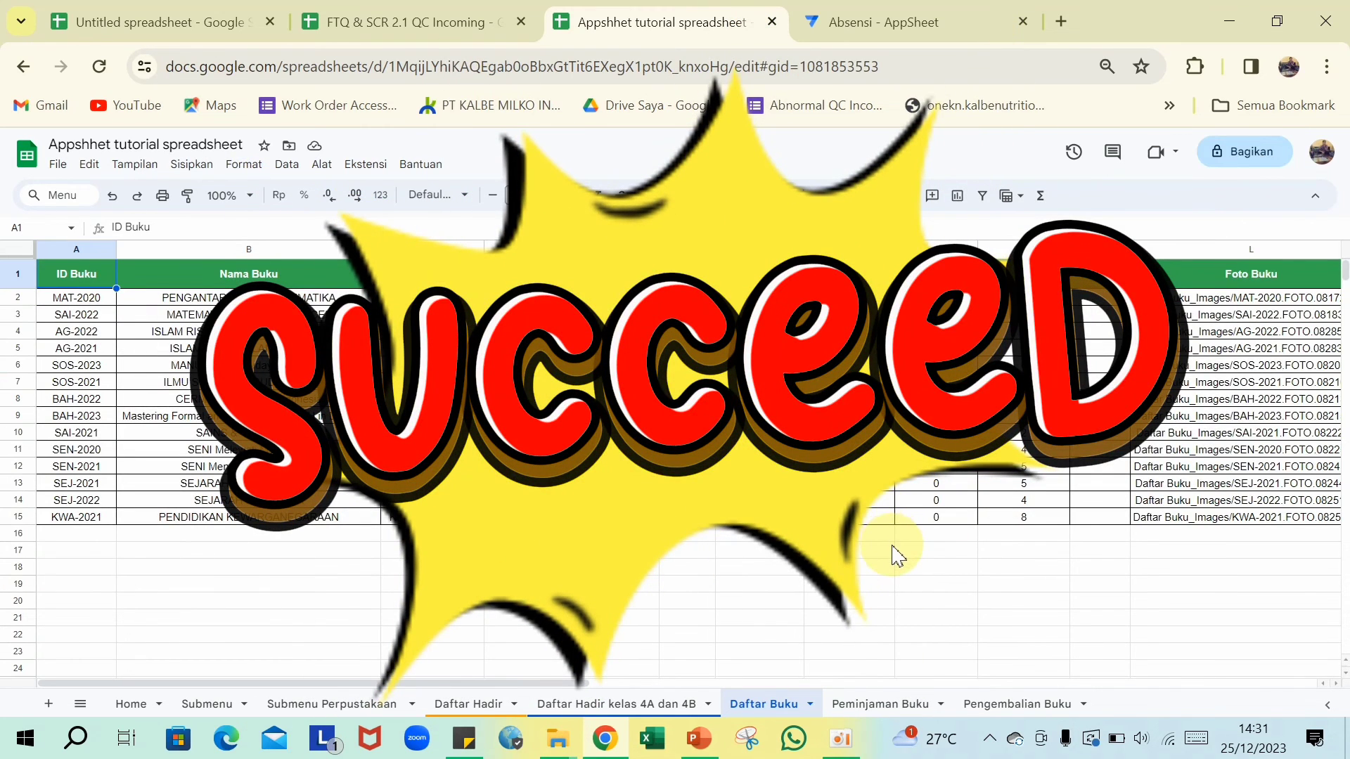
# - Switch from the library spreadsheet to the Absensi AppSheet editor
pyautogui.click(881, 28)
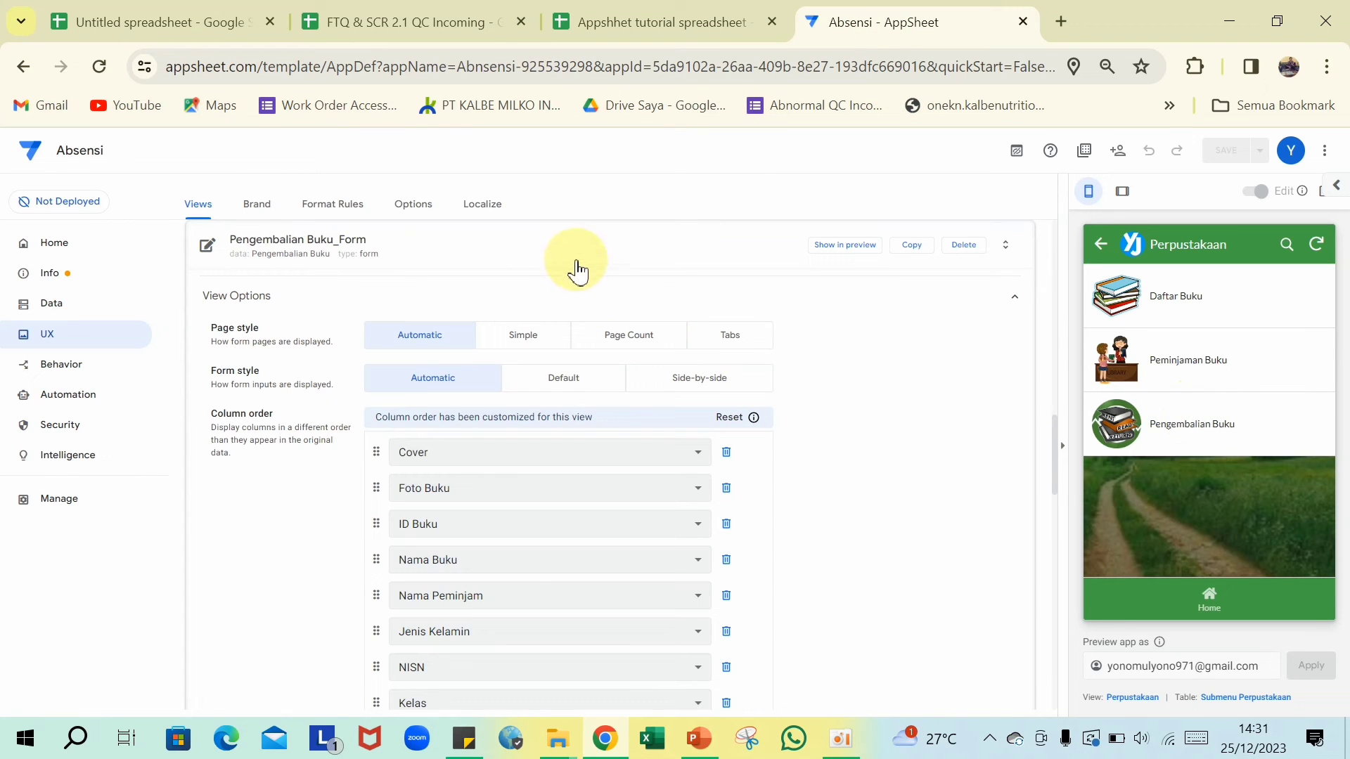
# - Set Pengembalian Buku_Detail to Side-by-side display, with Cover first and Nama Peminjam second
pyautogui.click(575, 259)
pyautogui.scroll(2, 753, 340)
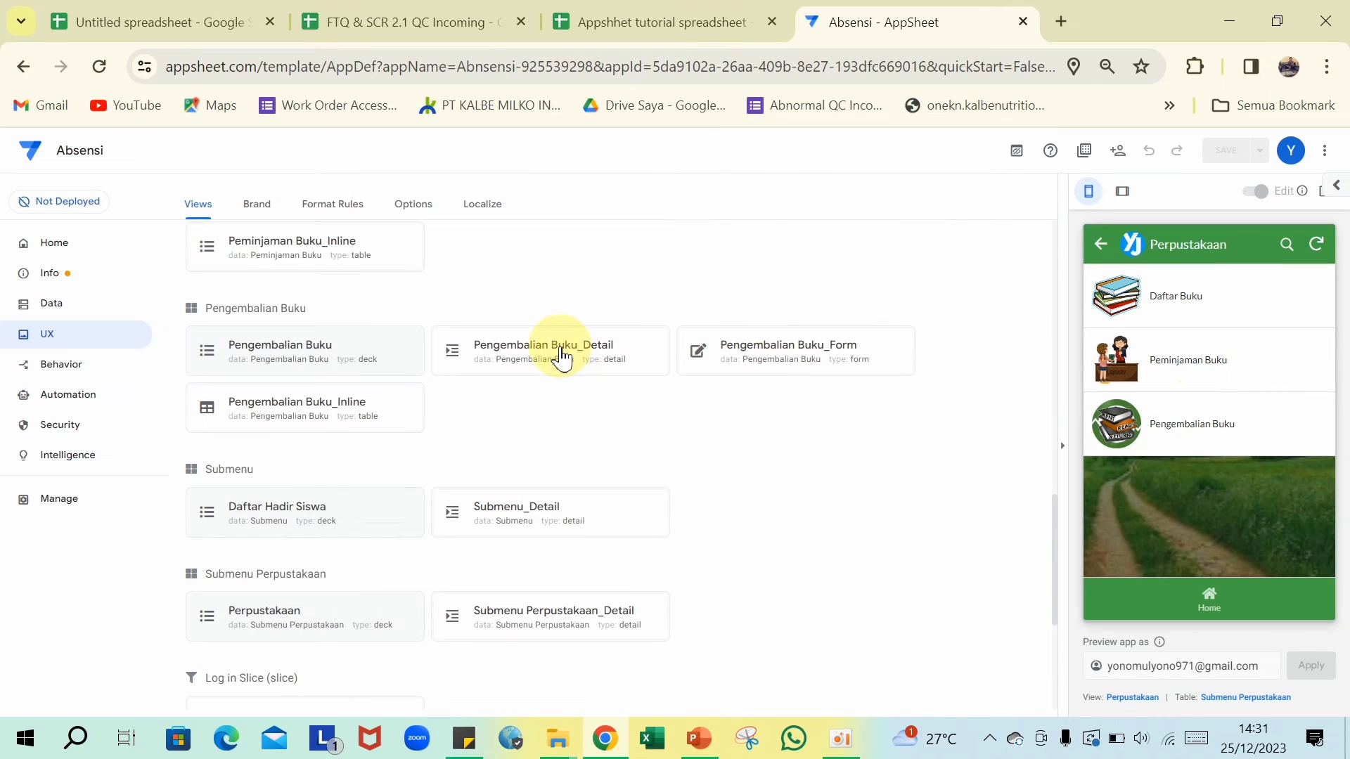
pyautogui.click(562, 359)
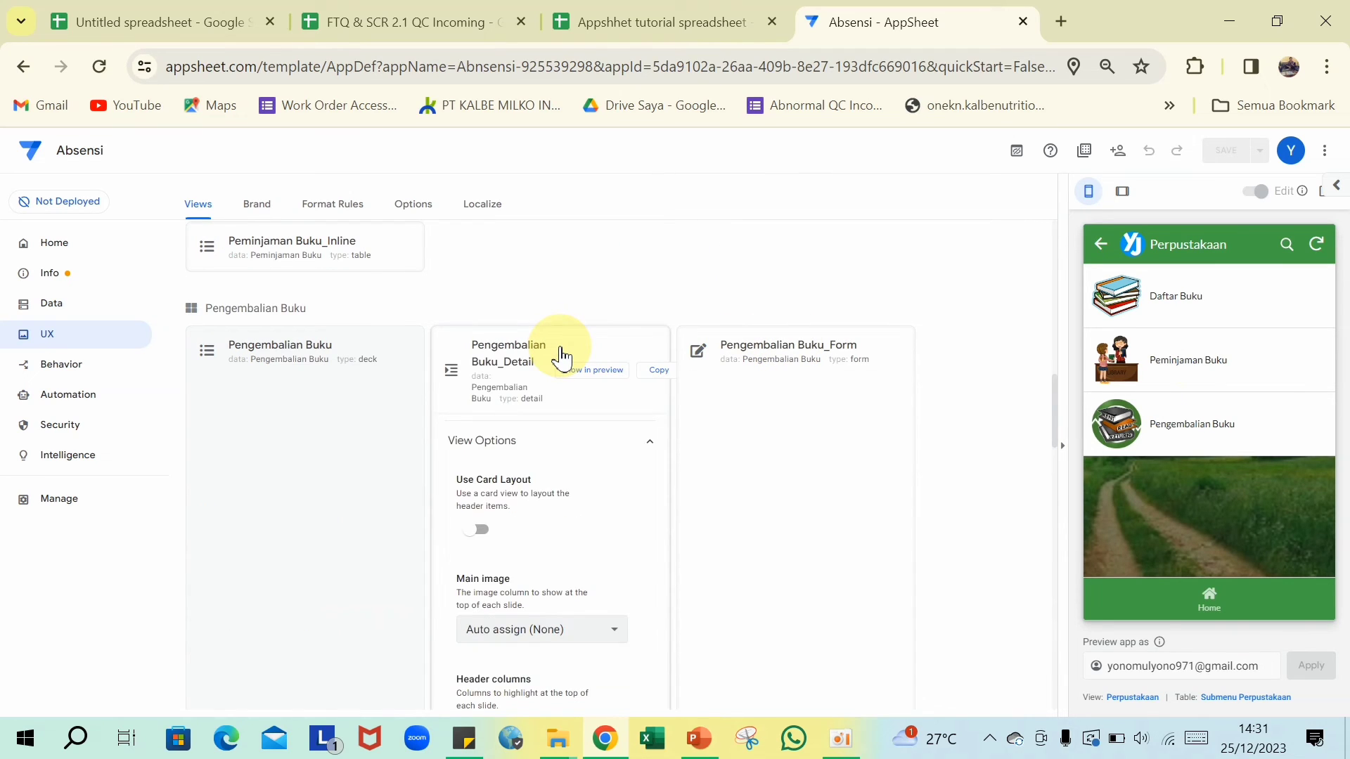
pyautogui.scroll(-6, 582, 412)
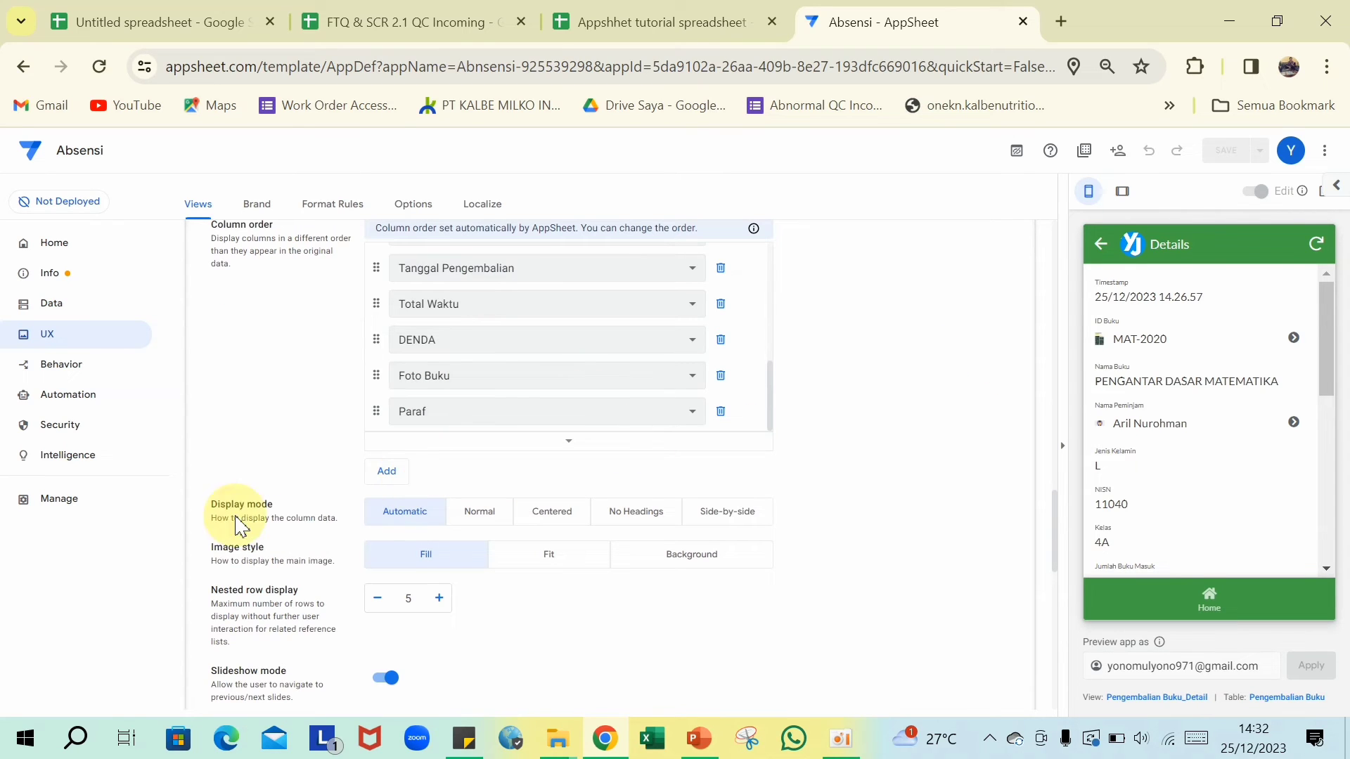
pyautogui.click(730, 520)
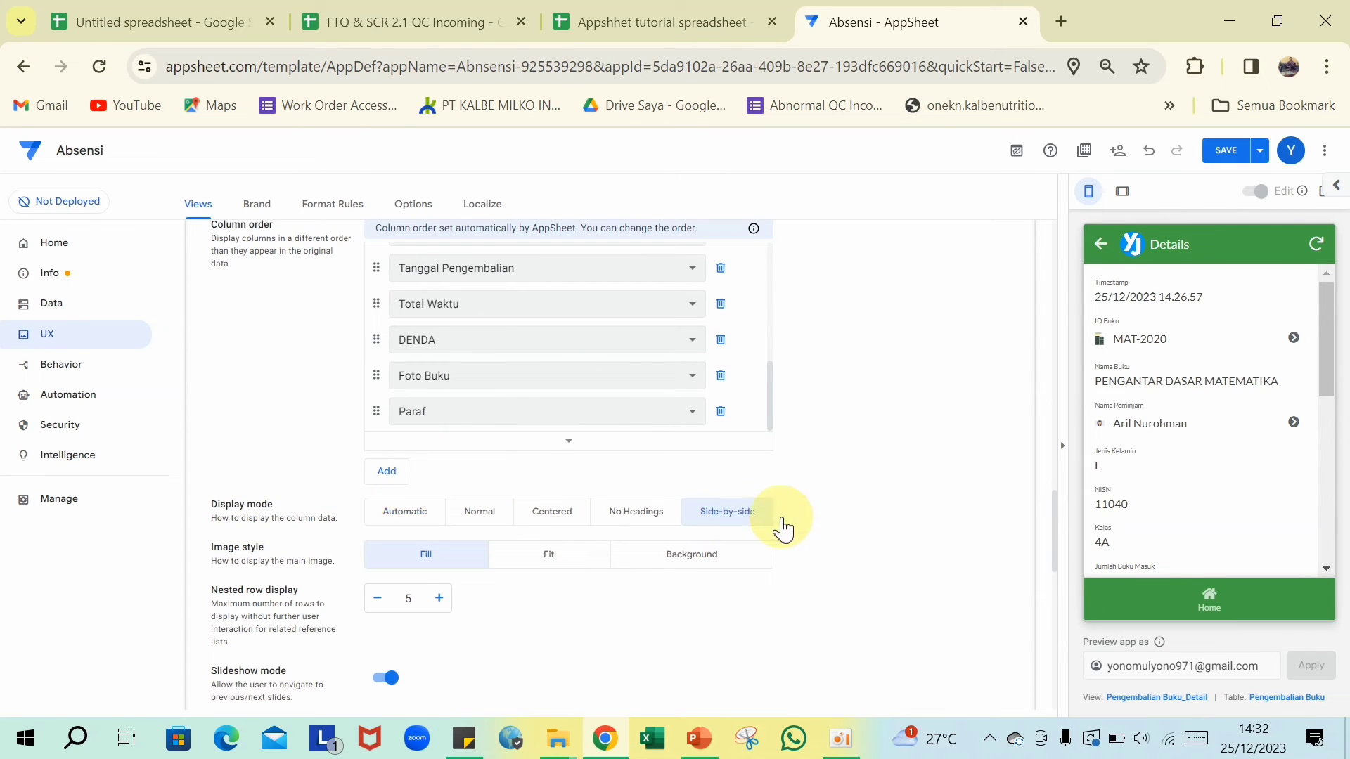
pyautogui.click(387, 471)
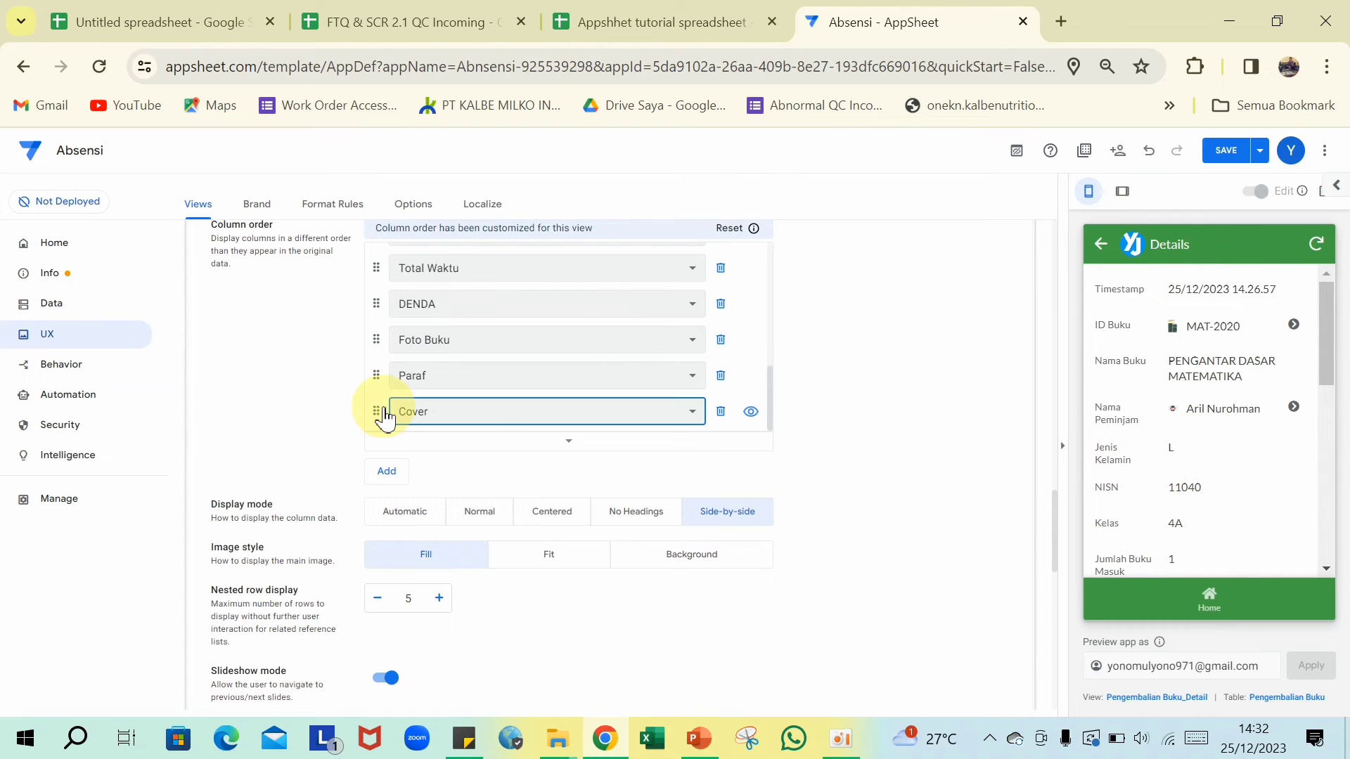
pyautogui.moveTo(377, 422); pyautogui.dragTo(435, 268)
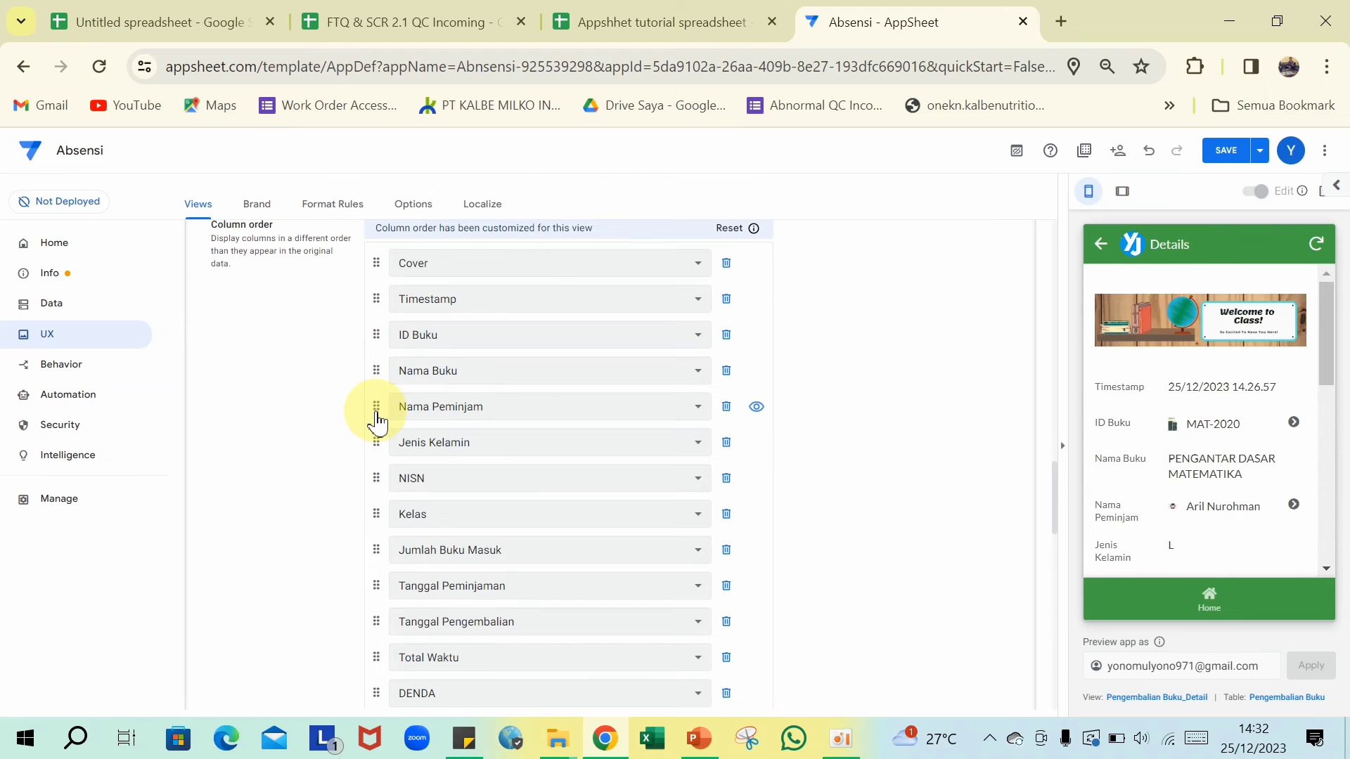
pyautogui.moveTo(376, 416); pyautogui.dragTo(418, 314)
pyautogui.moveTo(417, 314); pyautogui.dragTo(419, 314)
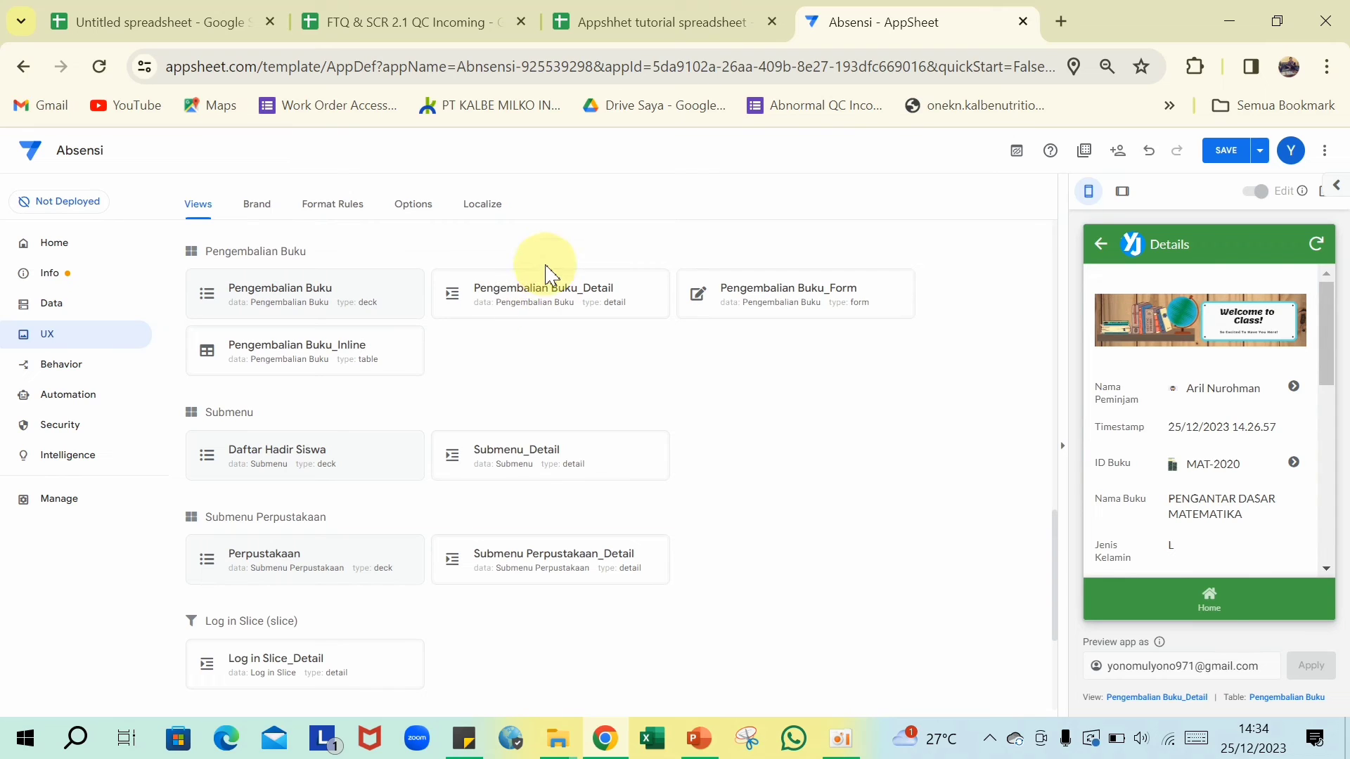
pyautogui.scroll(-5, 1118, 376)
pyautogui.scroll(2, 1159, 385)
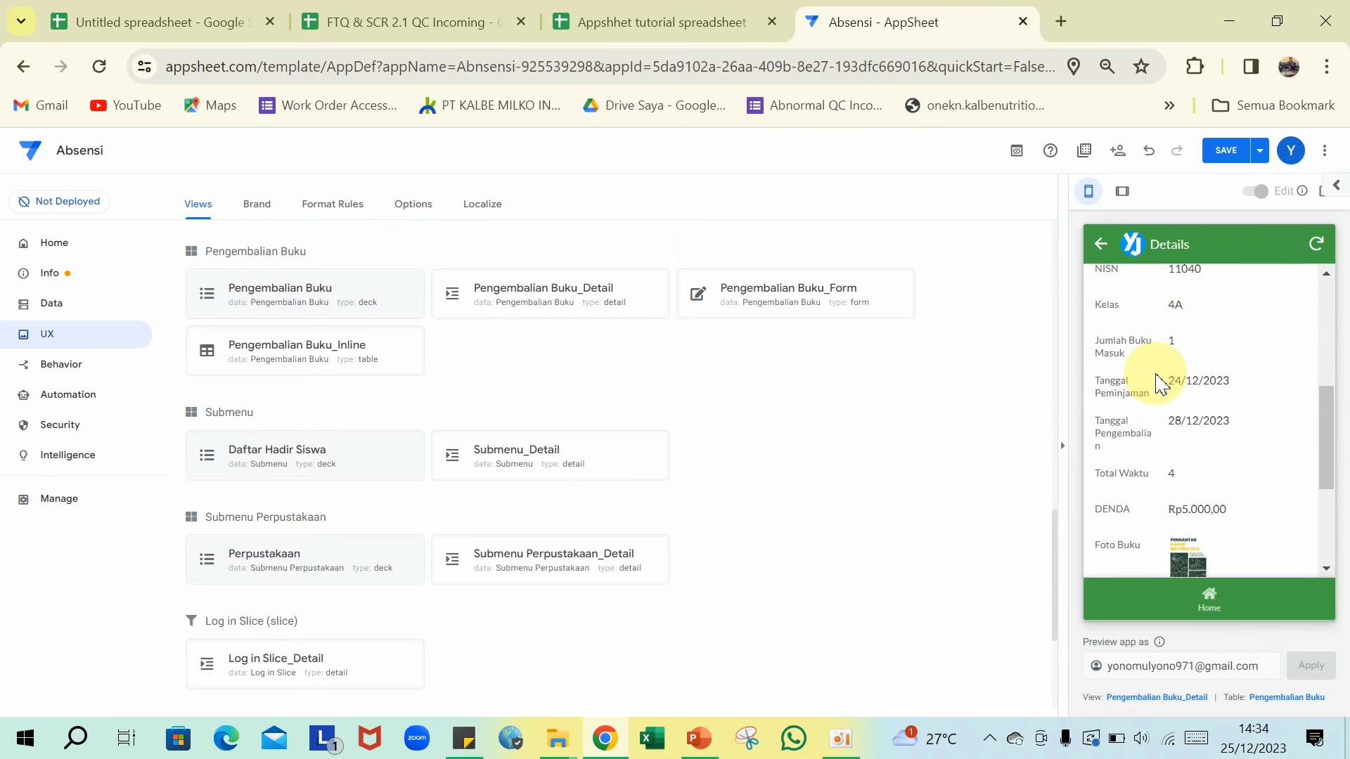
# - Sort the Pengembalian Buku deck view by _RowNumber in descending order
pyautogui.click(303, 298)
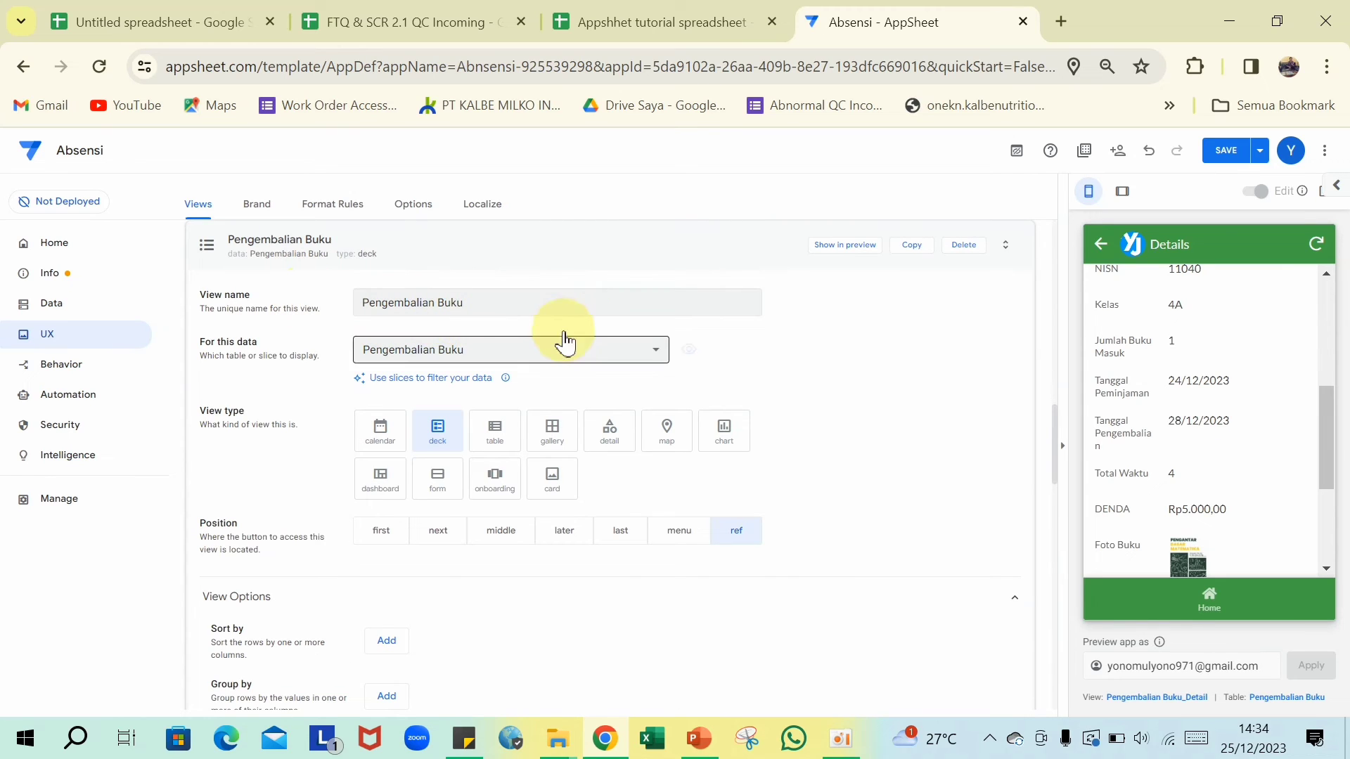
pyautogui.click(847, 246)
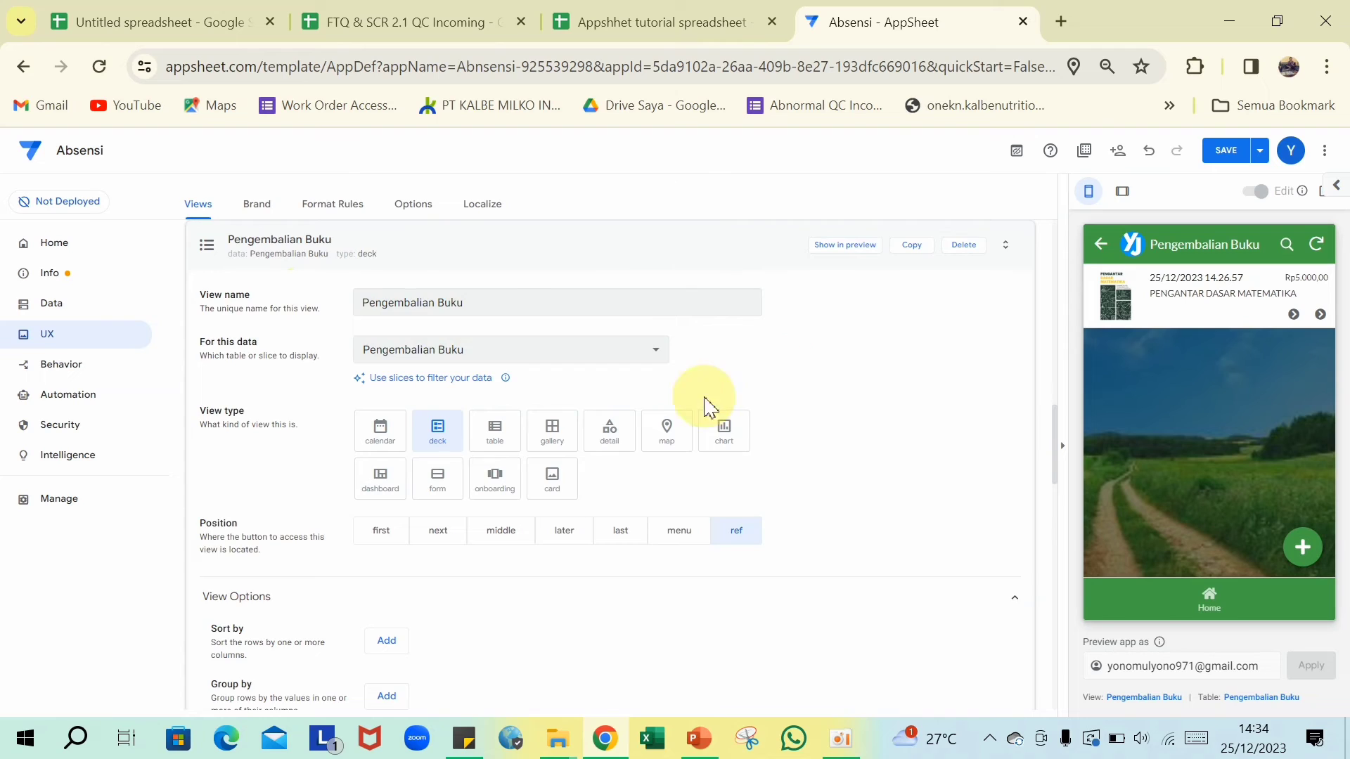
pyautogui.scroll(-3, 597, 422)
pyautogui.click(387, 429)
pyautogui.click(701, 440)
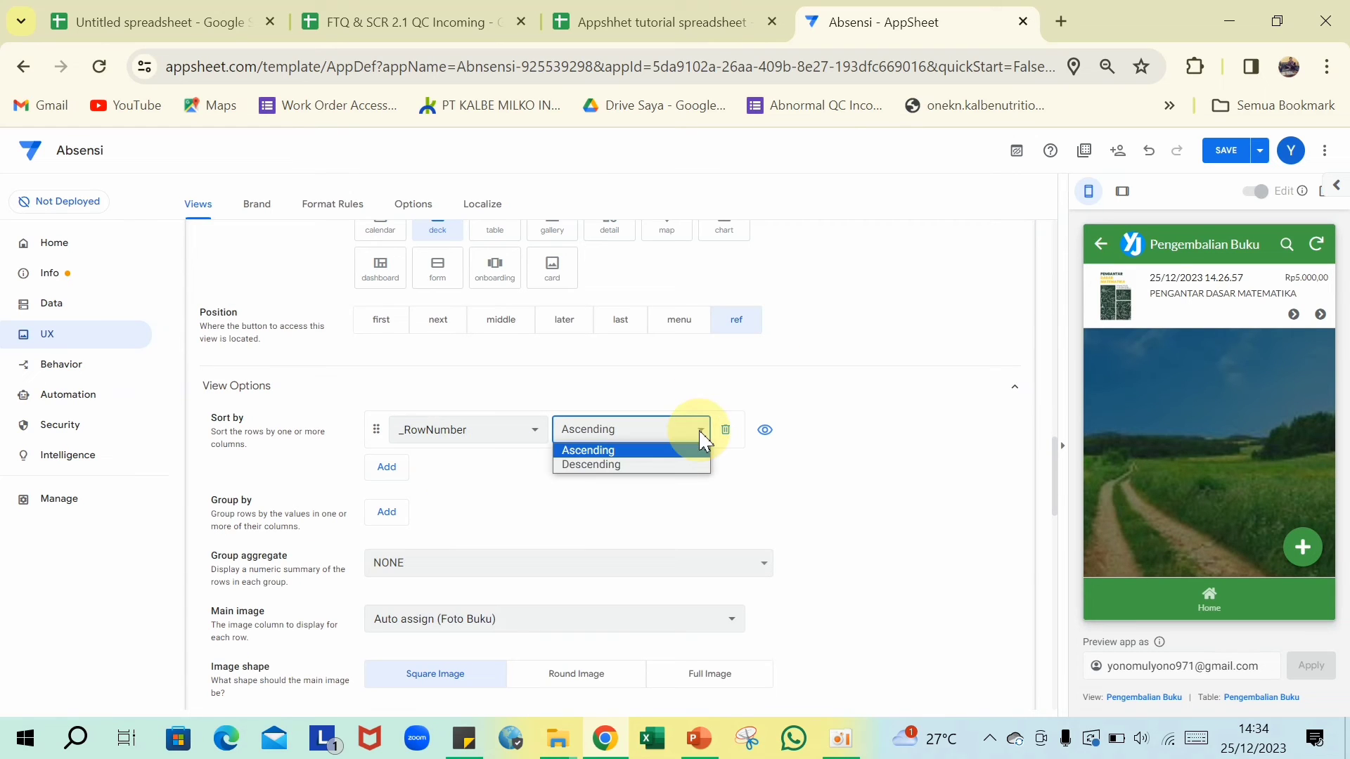
pyautogui.click(685, 466)
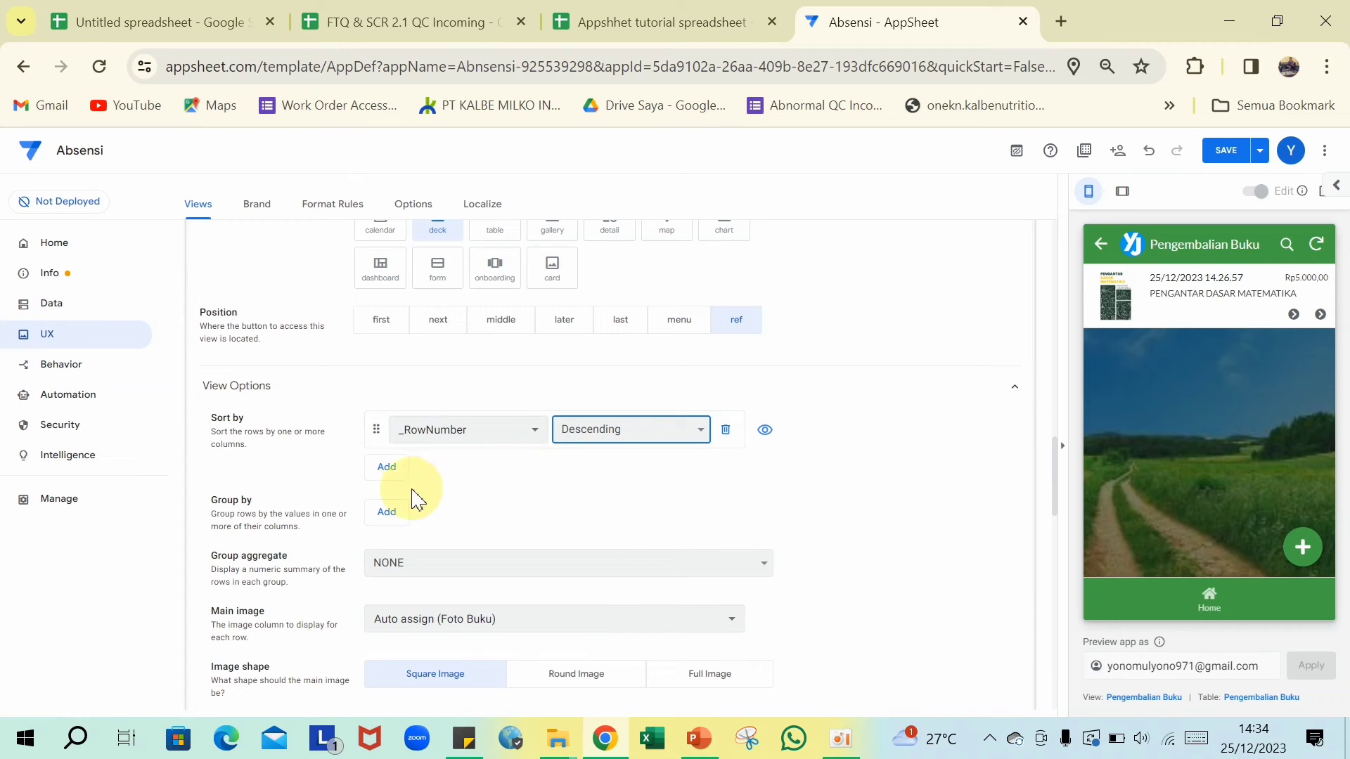
# - Group the return list by Nama Peminjam descending and check the grouping in the preview
pyautogui.click(386, 520)
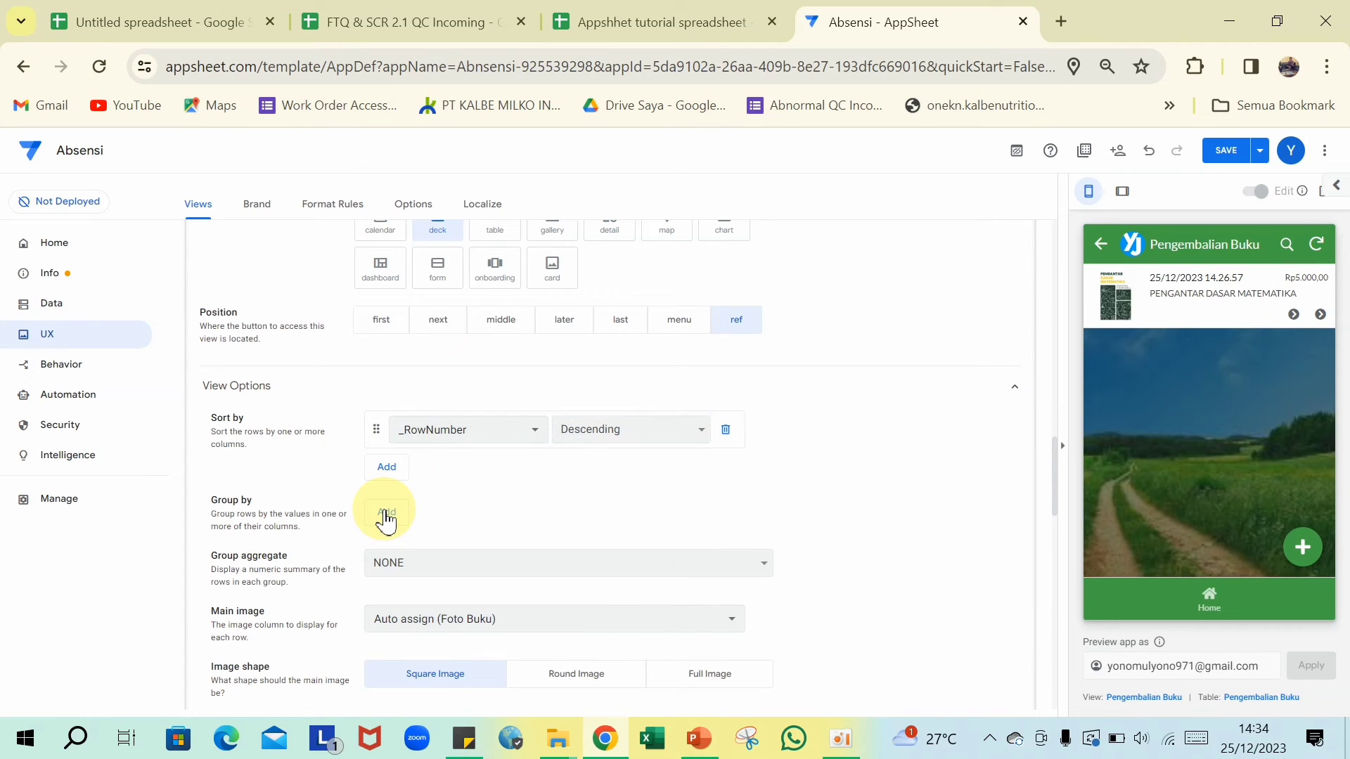
pyautogui.click(506, 524)
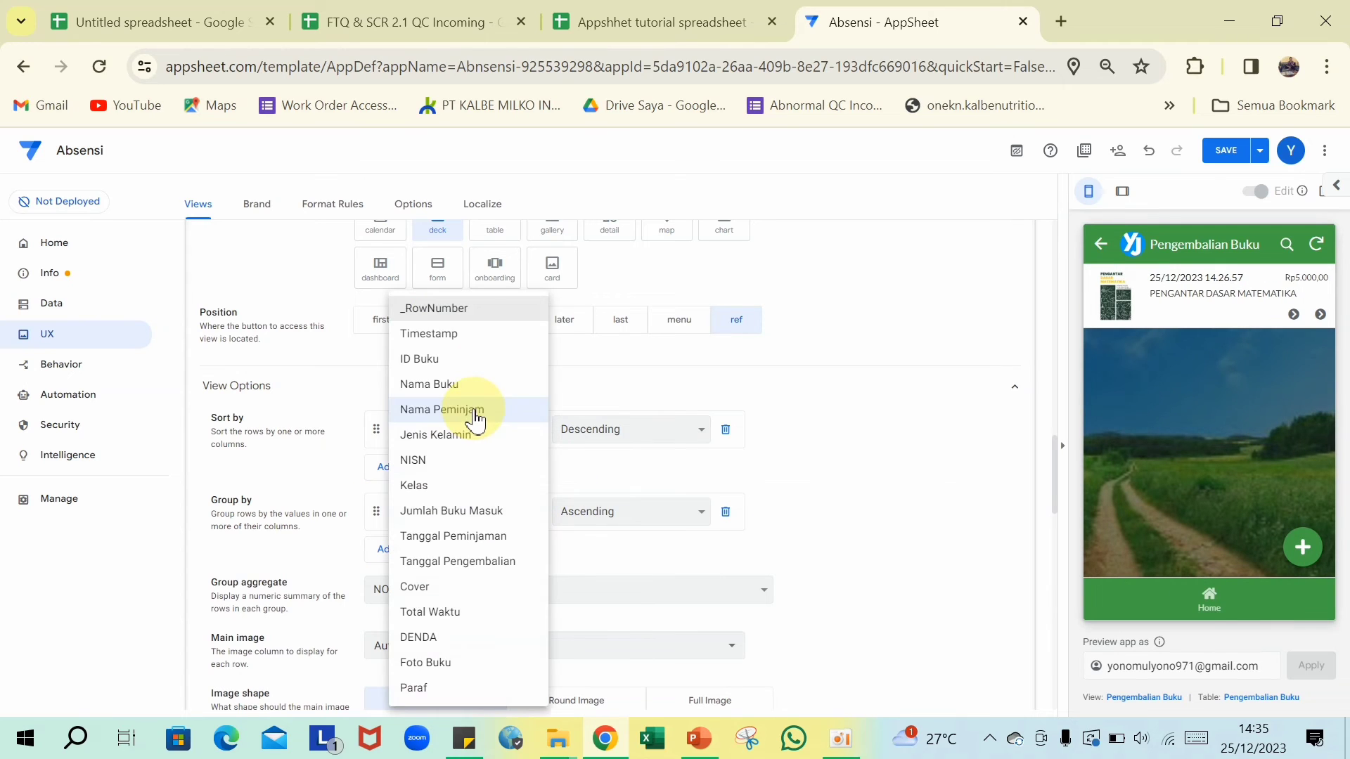
pyautogui.click(475, 415)
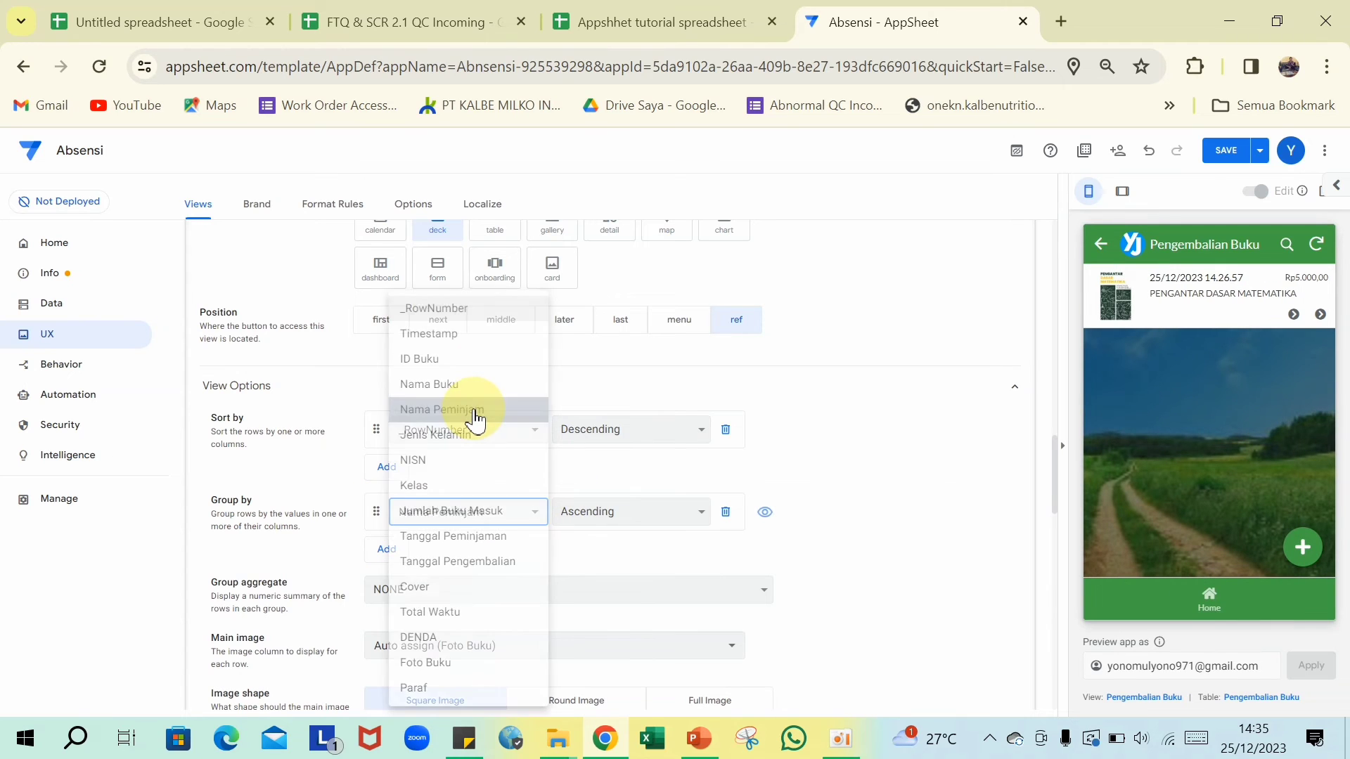
pyautogui.click(701, 518)
pyautogui.click(591, 547)
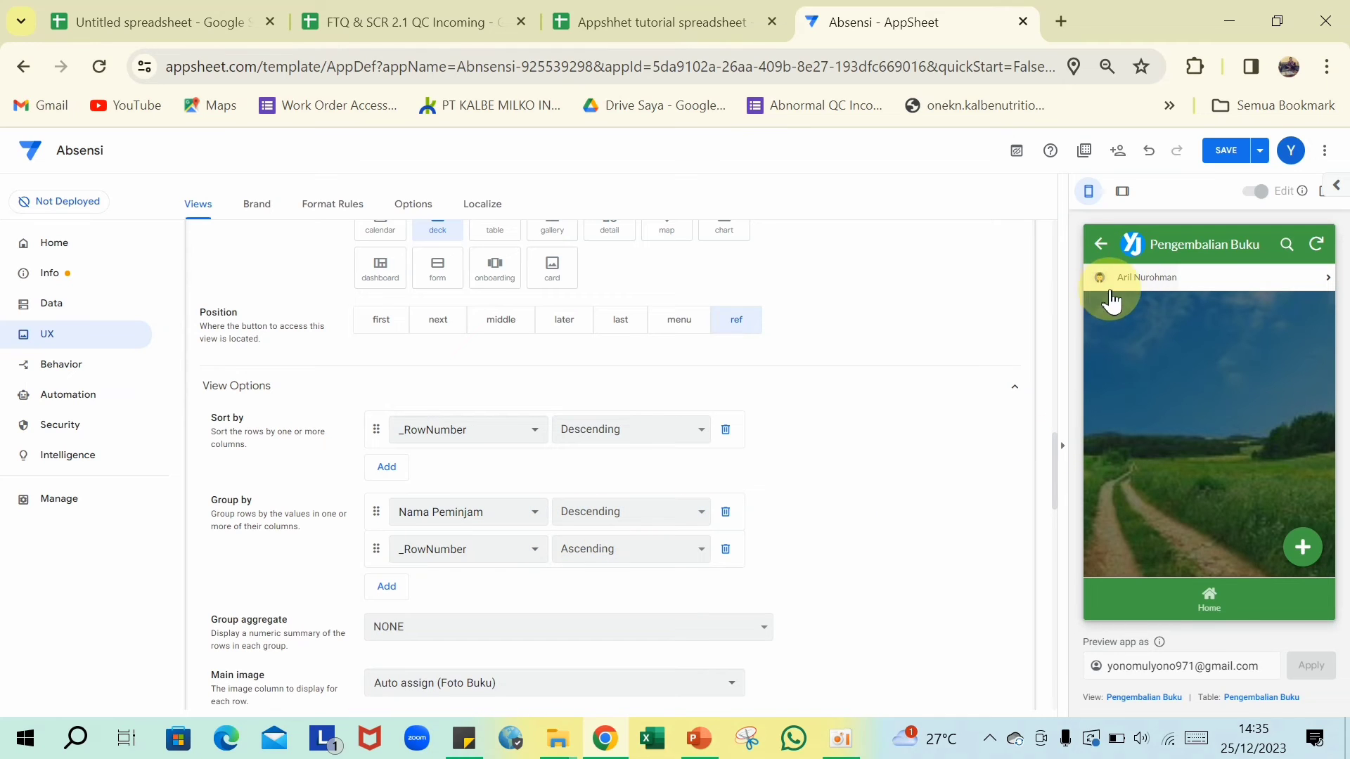
pyautogui.click(1206, 285)
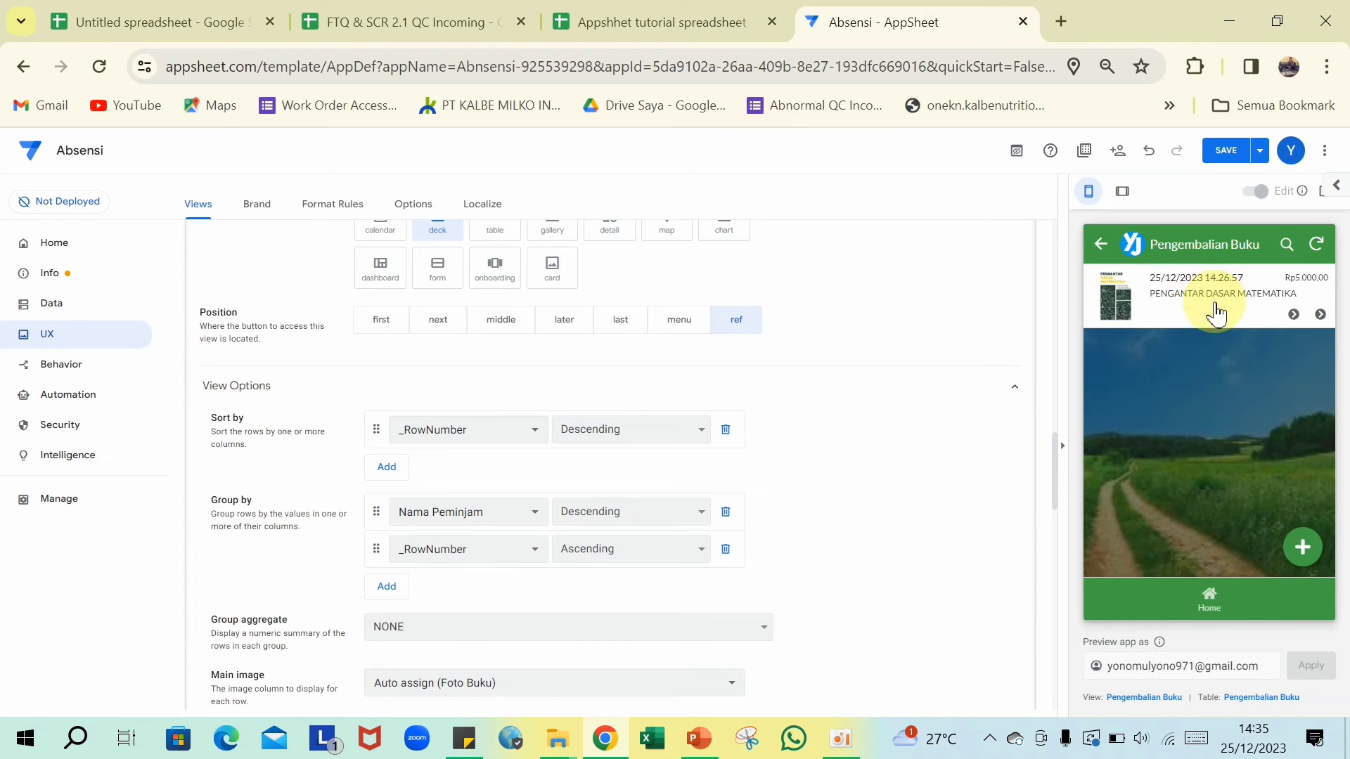
pyautogui.click(1102, 246)
pyautogui.scroll(-2, 562, 492)
# - Set the group aggregate to COUNT to show records per borrower
pyautogui.click(492, 521)
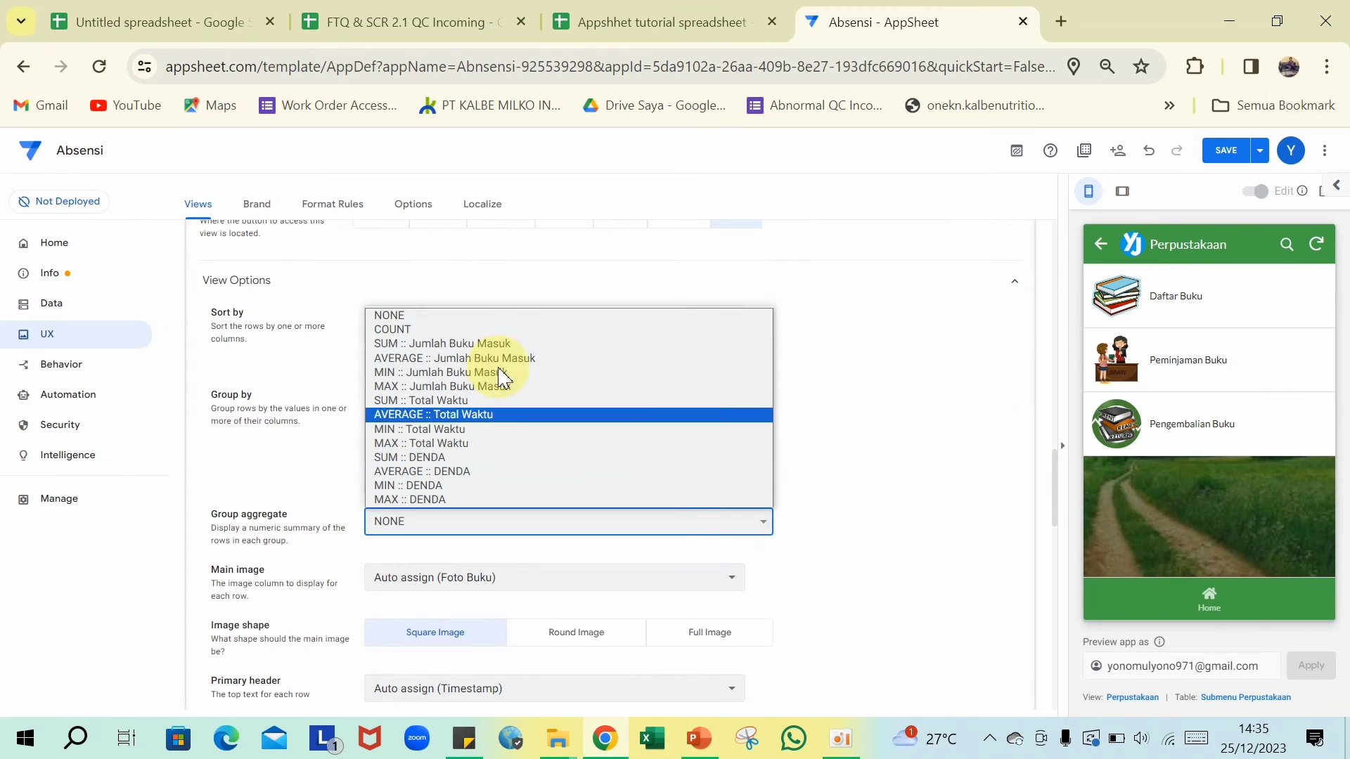
pyautogui.click(428, 331)
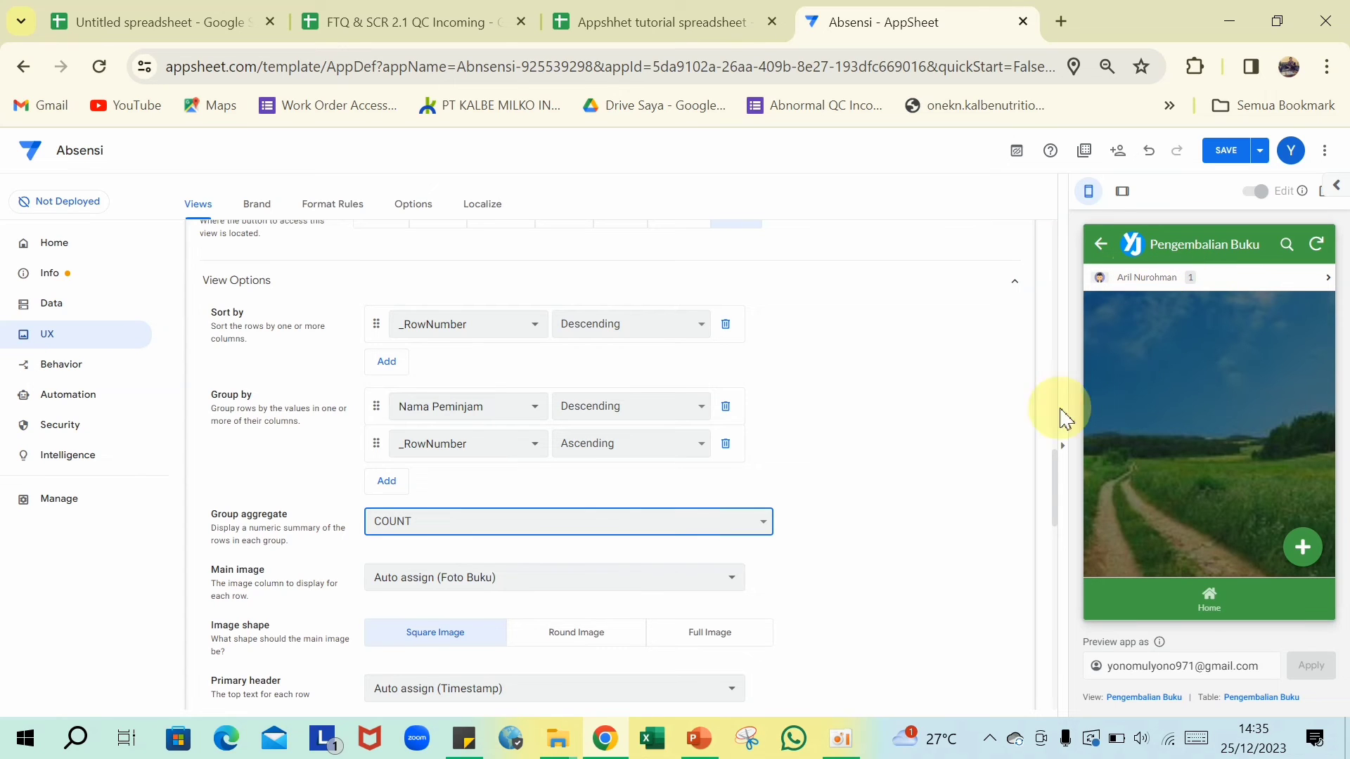
pyautogui.scroll(8, 626, 548)
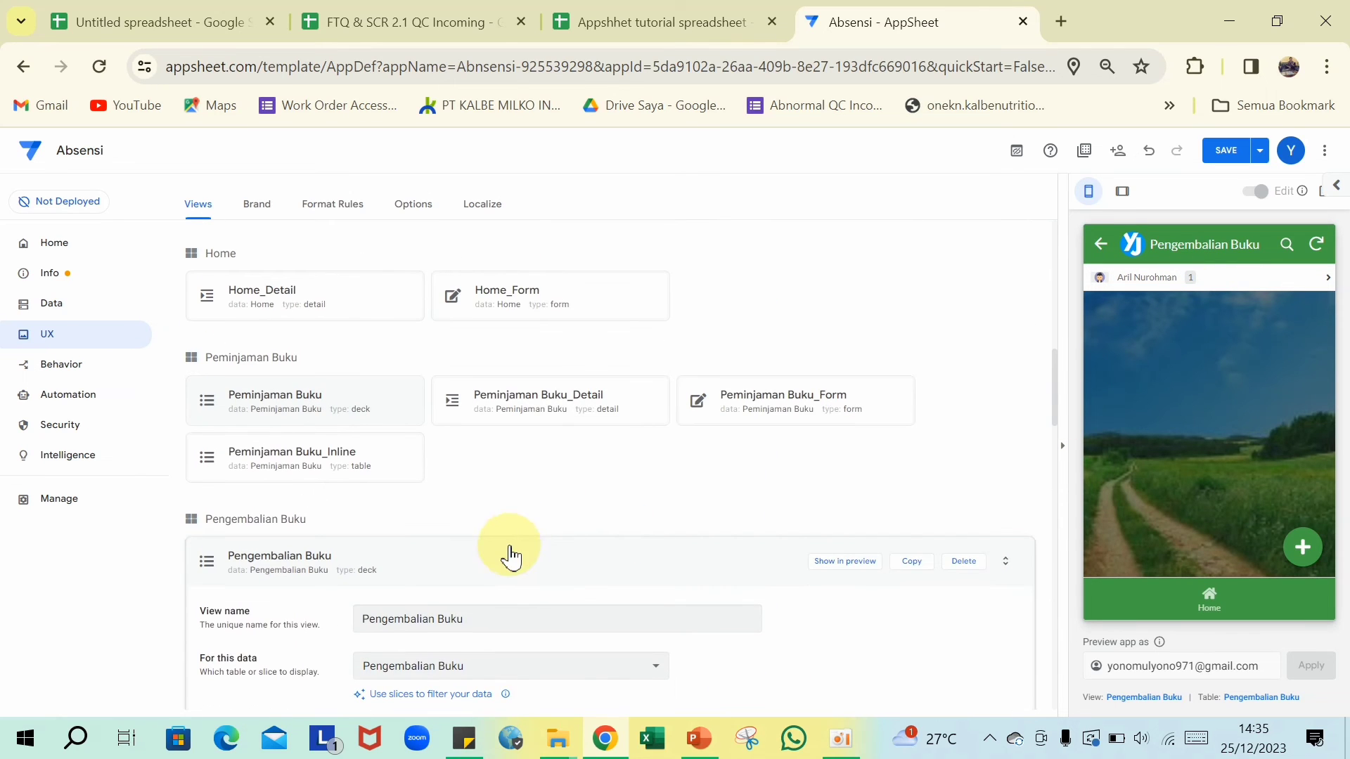
# - Save the view changes, review a grouped return record's fine, and open Format Rules
pyautogui.click(500, 561)
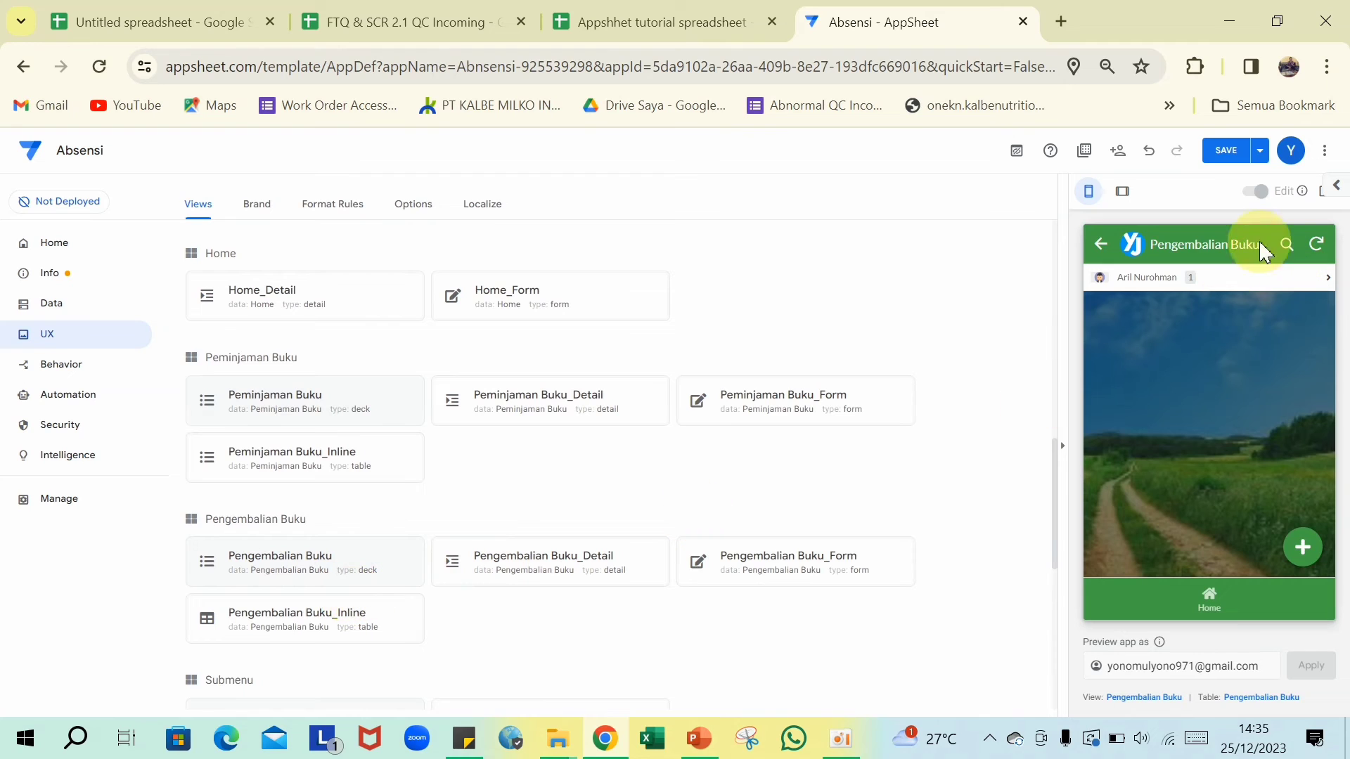
pyautogui.click(1221, 160)
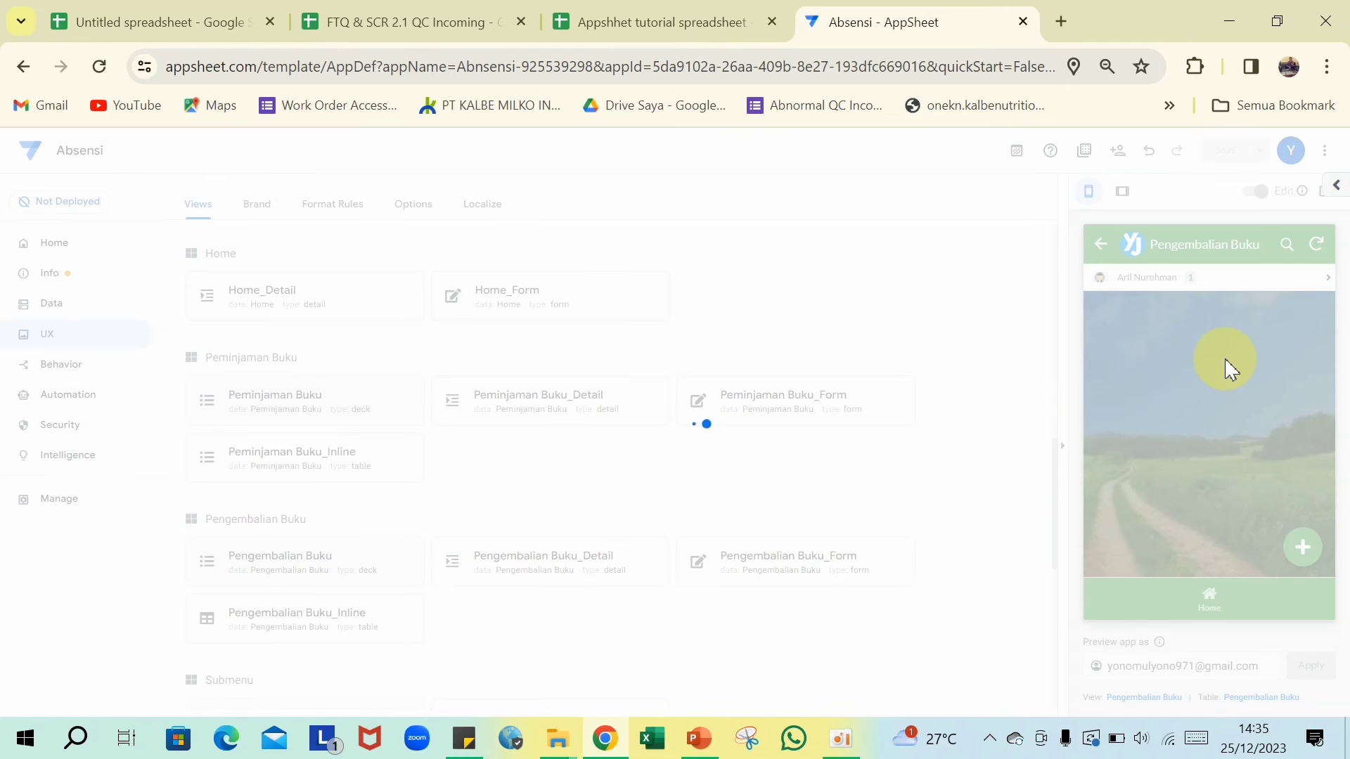
pyautogui.click(1163, 284)
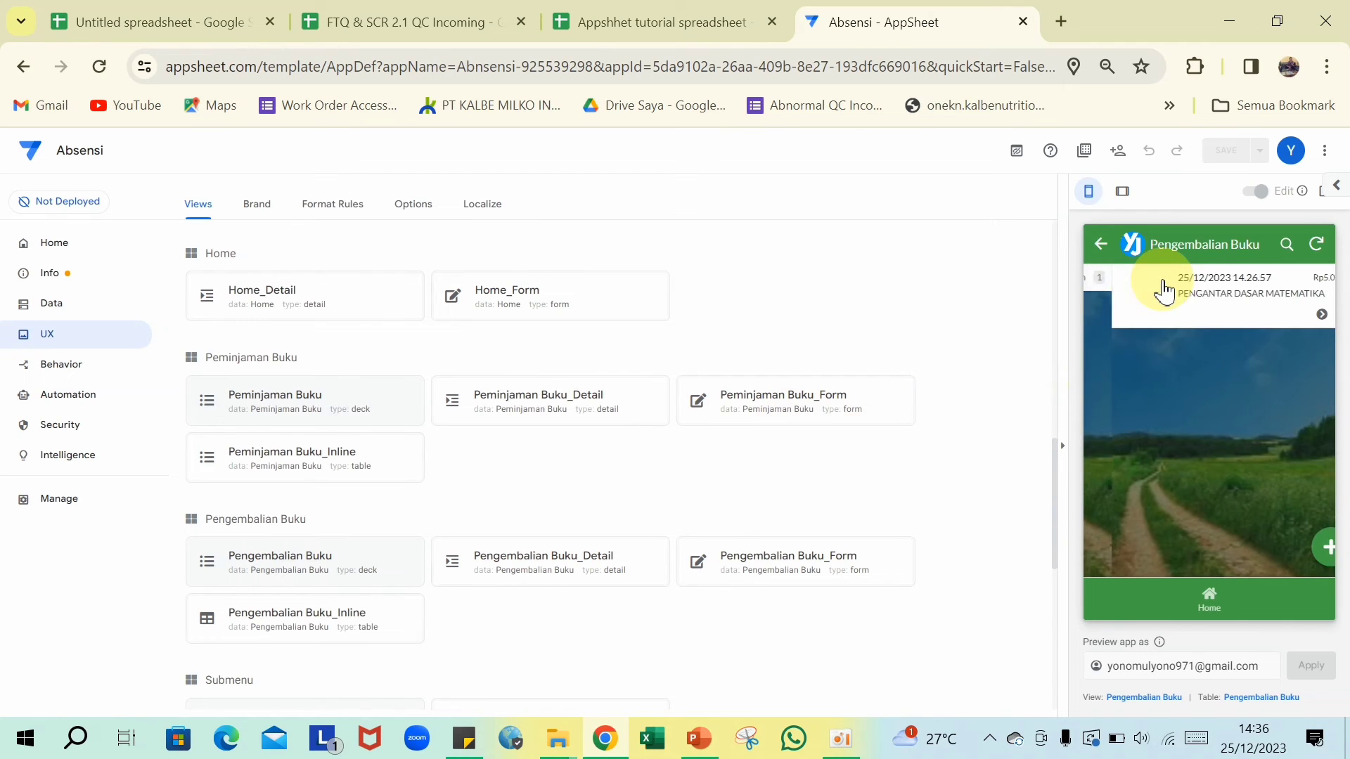
pyautogui.click(1182, 300)
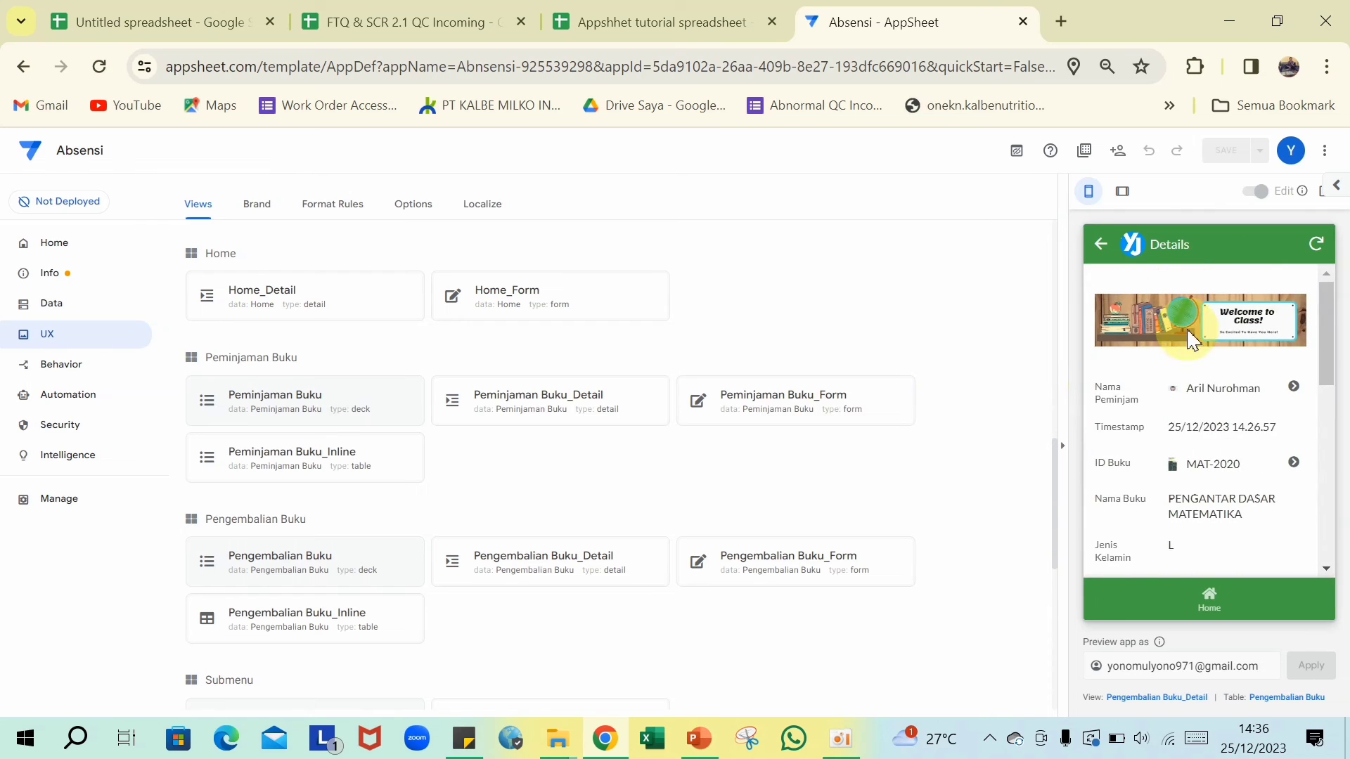
pyautogui.scroll(-5, 1195, 418)
pyautogui.scroll(-3, 1195, 422)
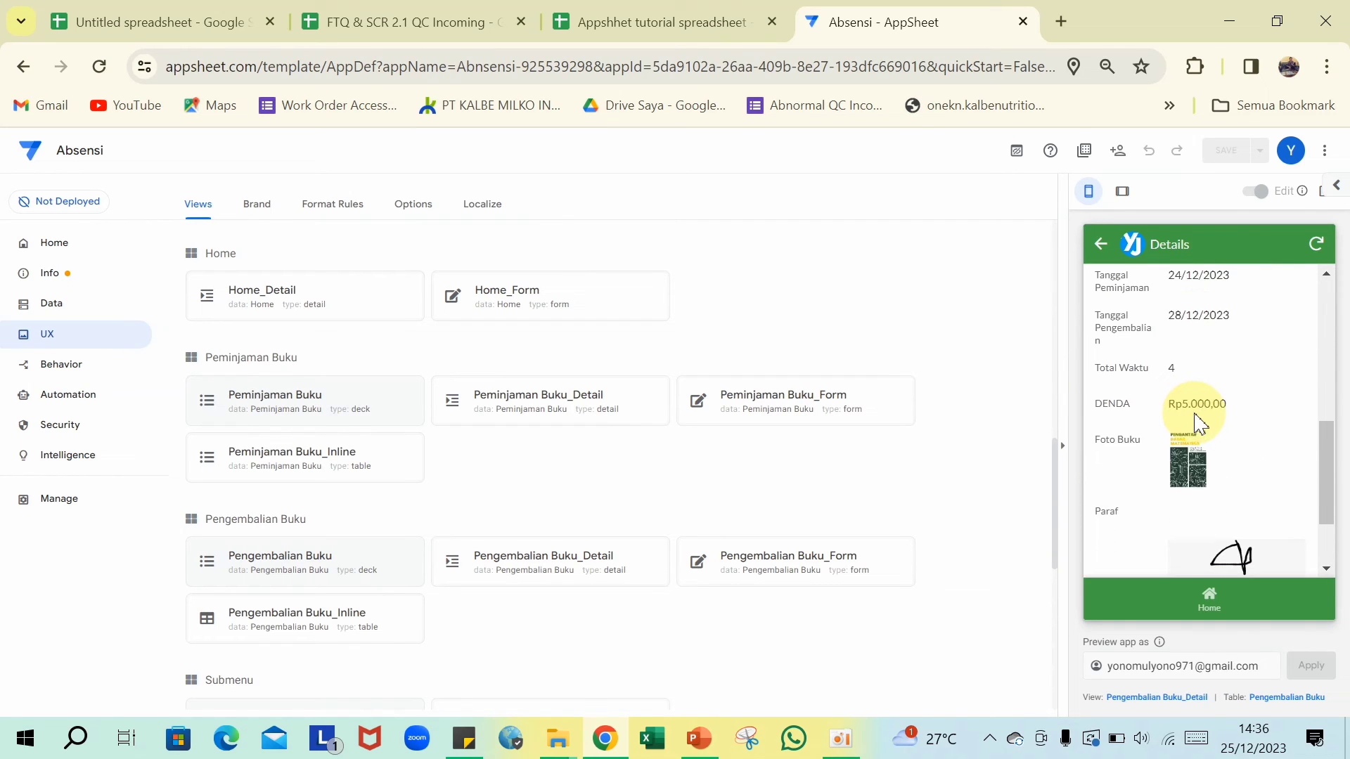
pyautogui.scroll(3, 1195, 416)
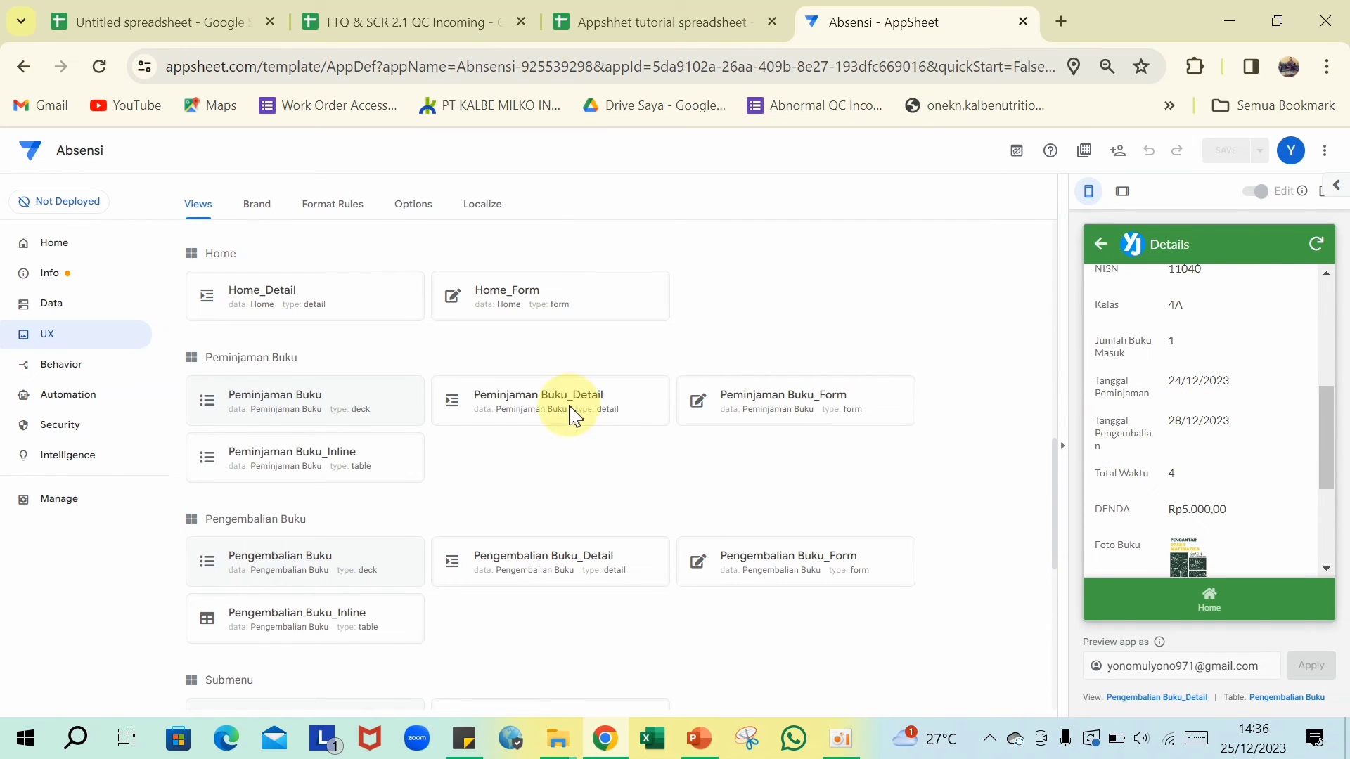
pyautogui.click(332, 204)
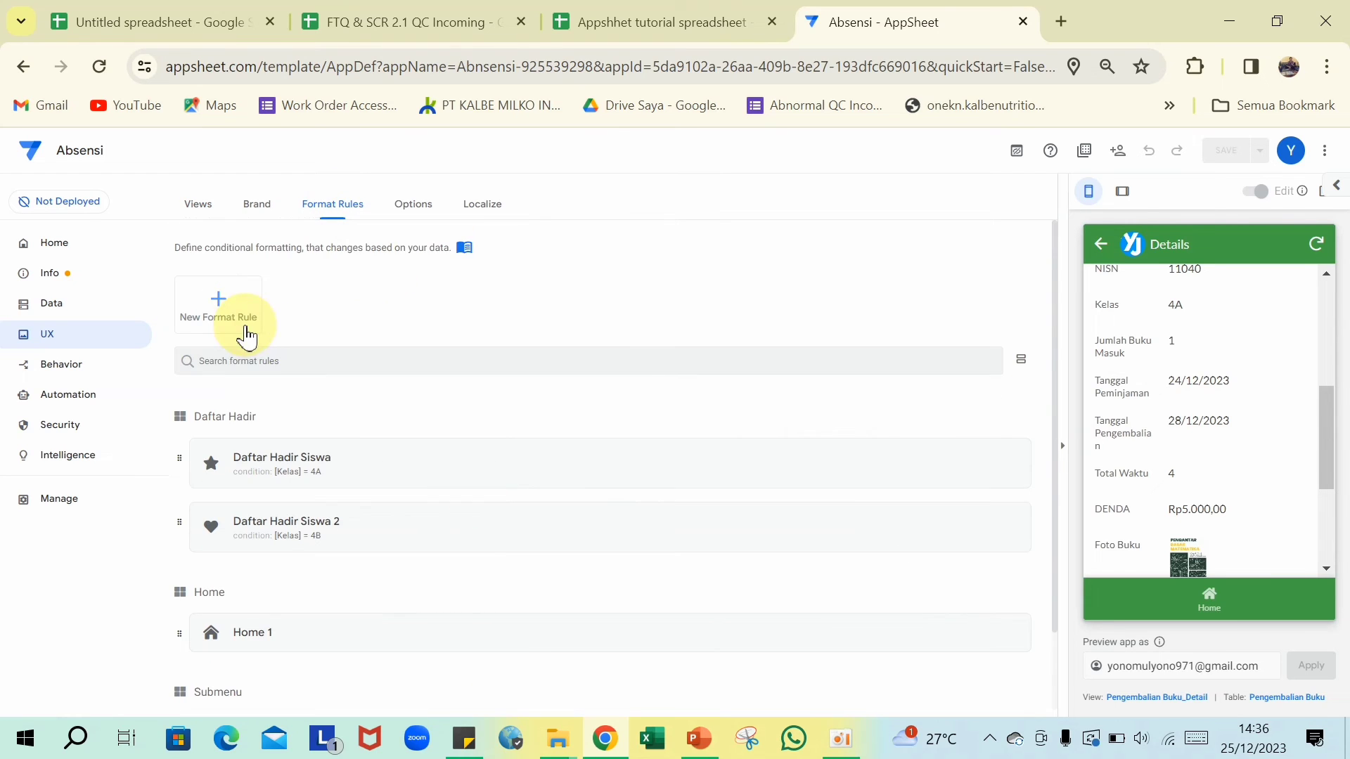
# - Create a new format rule named Pengembalian Buku Perpustakaan for Pengembalian Buku data
pyautogui.click(222, 306)
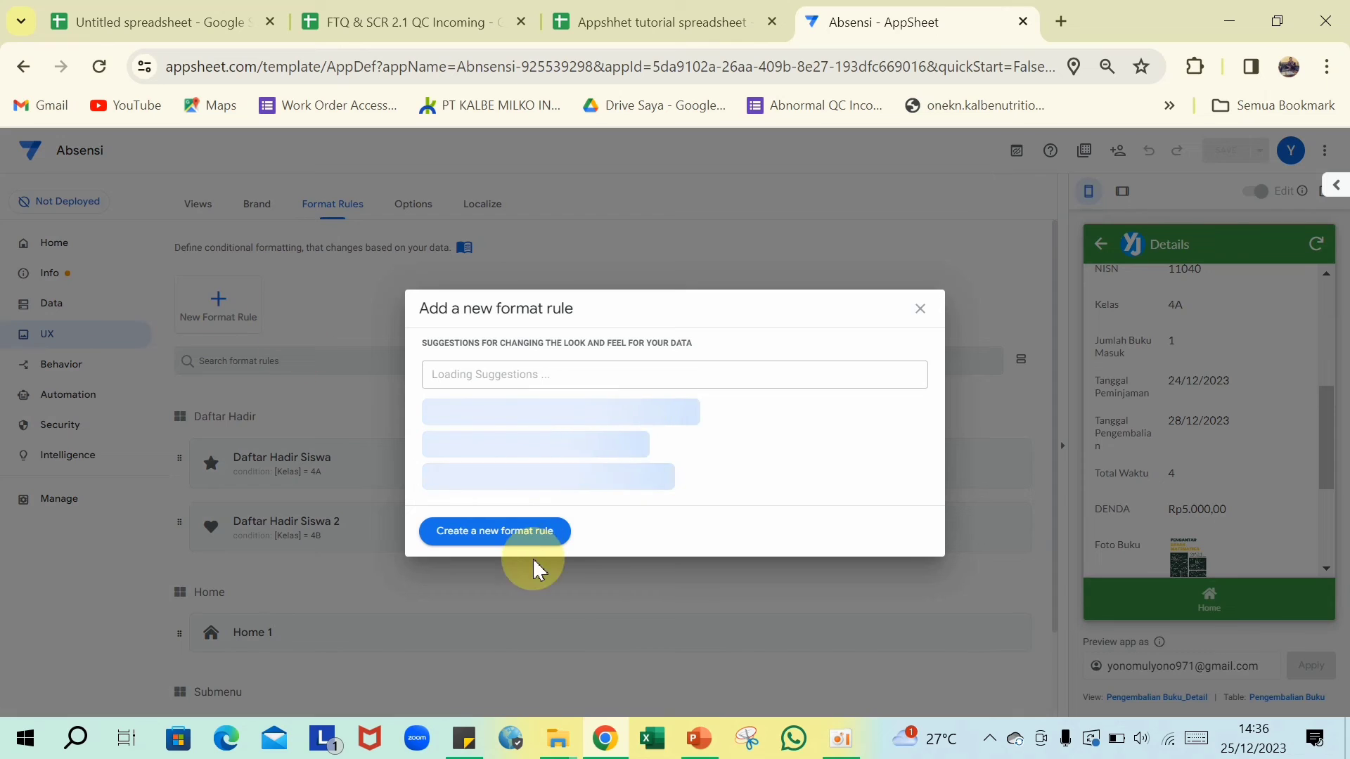
pyautogui.click(509, 546)
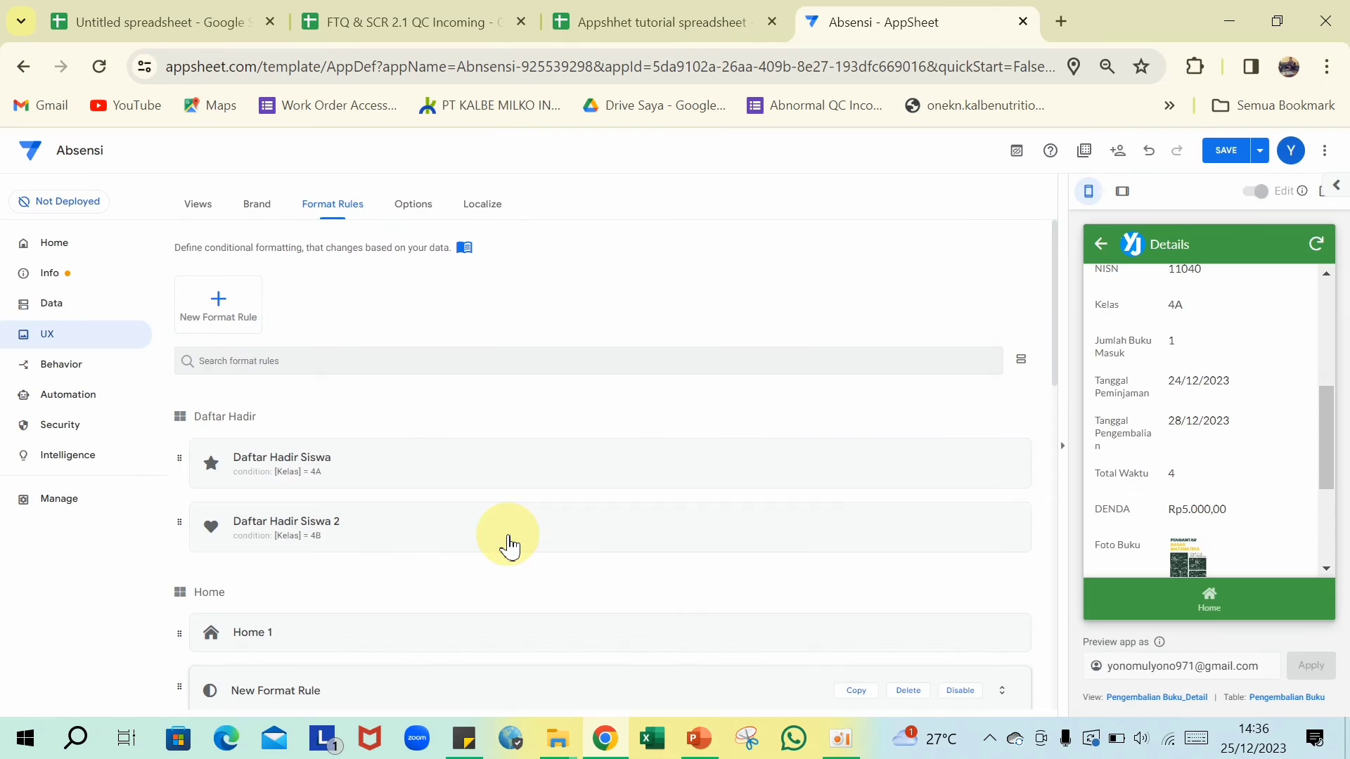
pyautogui.scroll(-6, 511, 537)
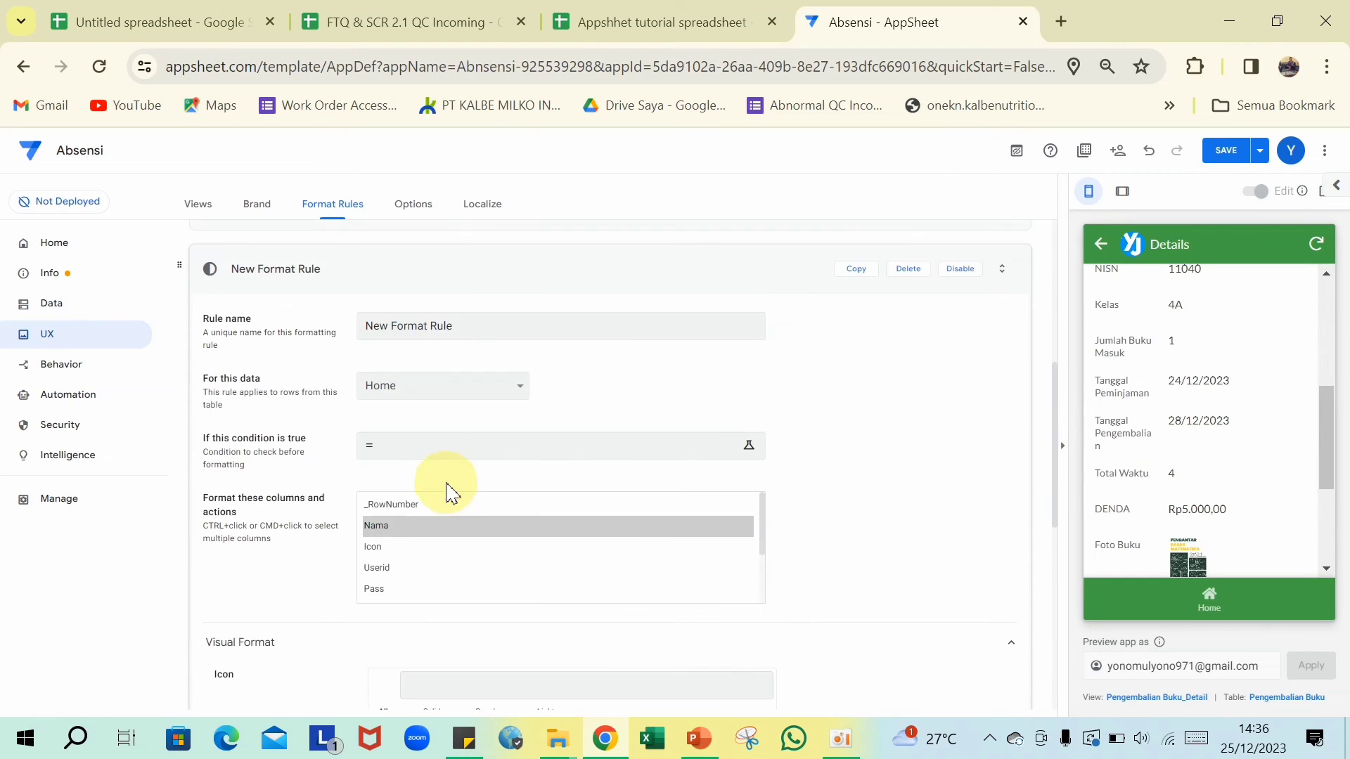
pyautogui.scroll(2, 446, 510)
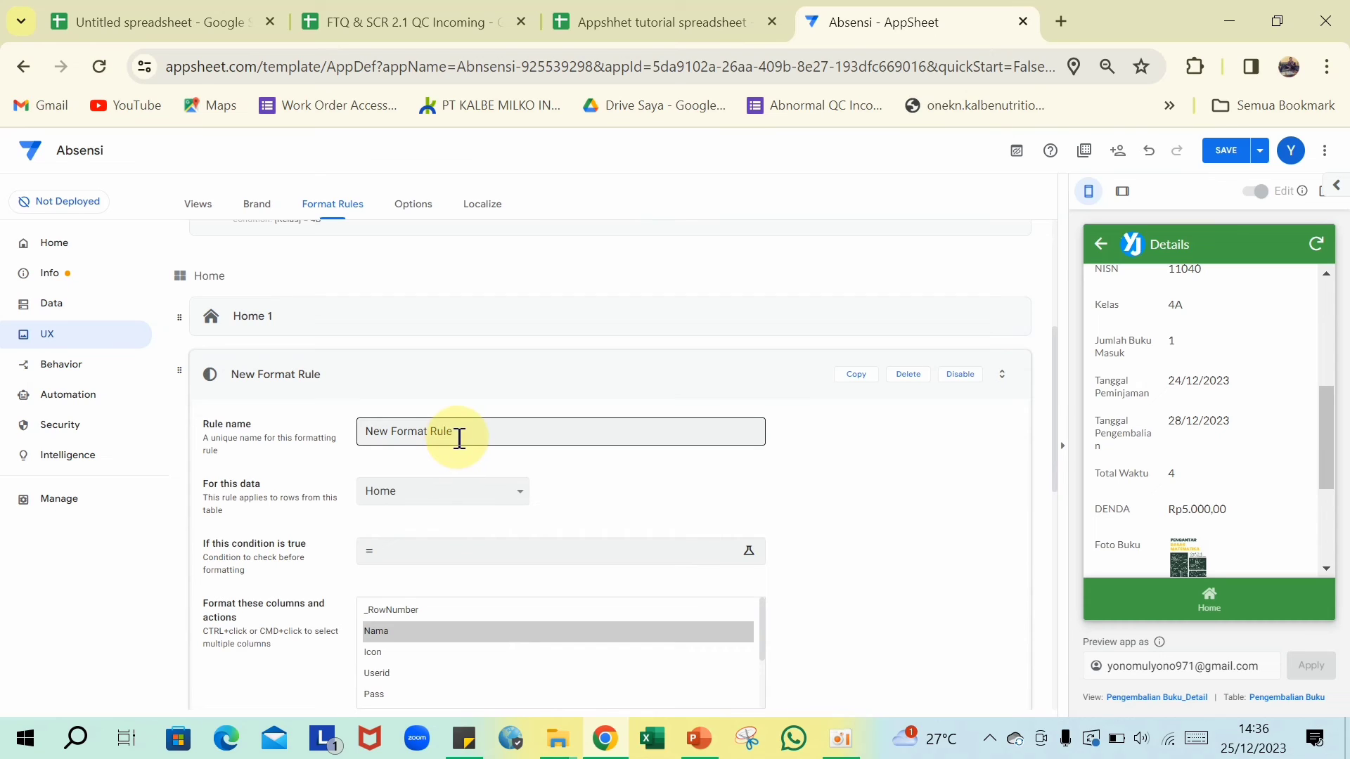
pyautogui.click(514, 498)
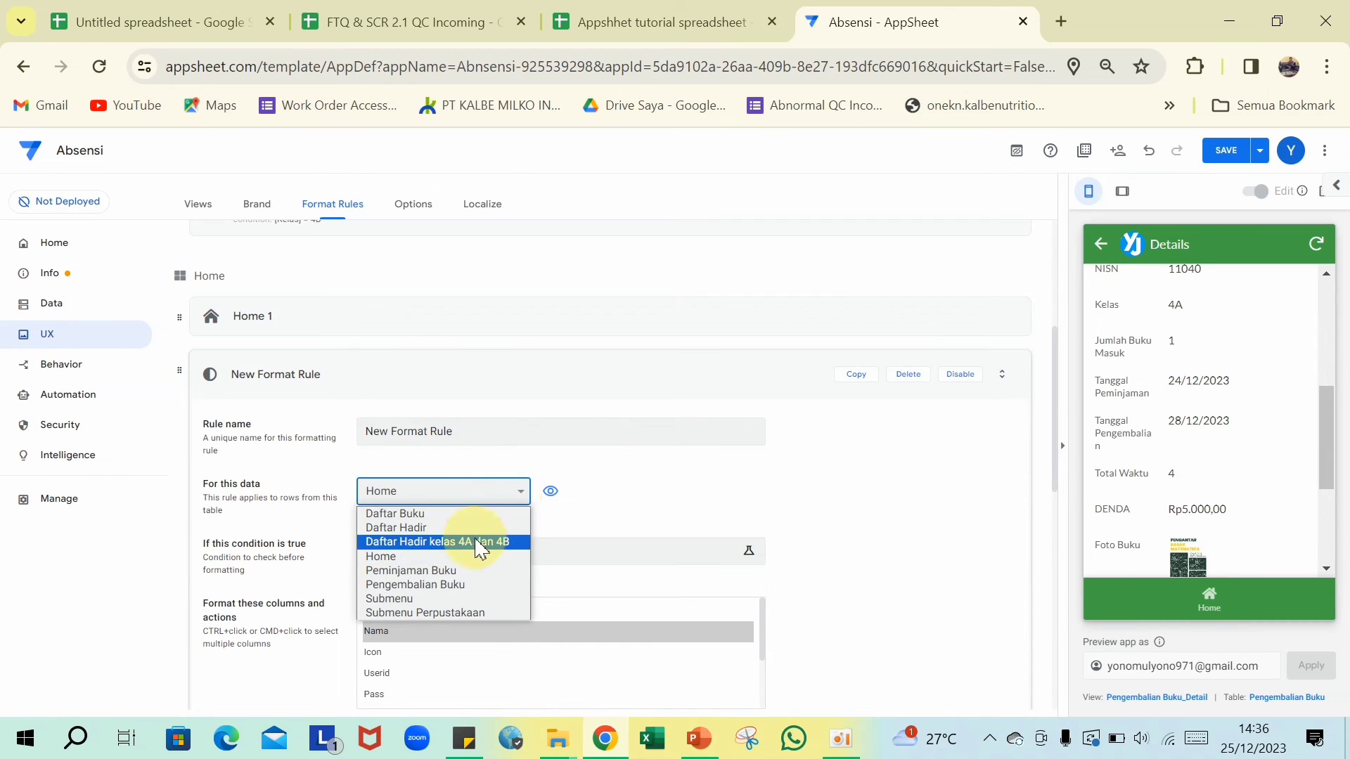
pyautogui.click(456, 587)
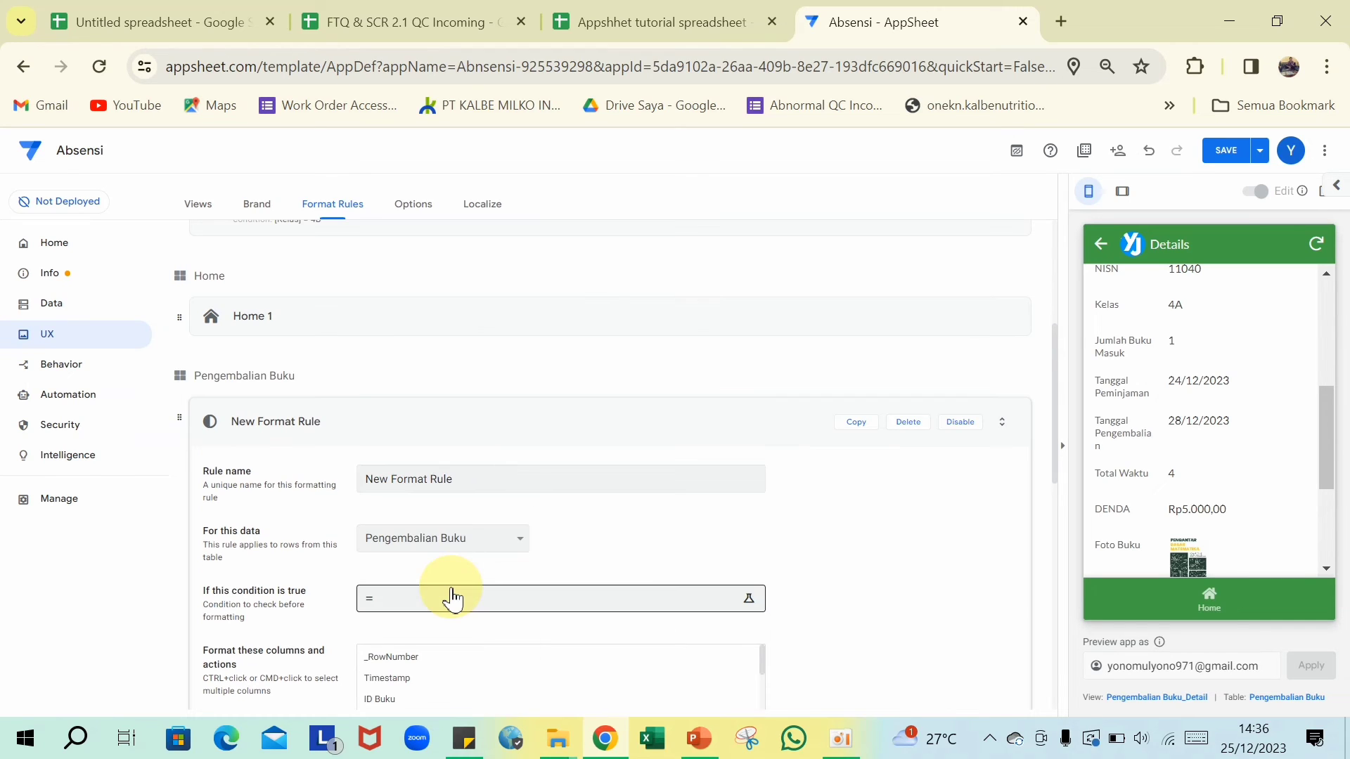
pyautogui.click(495, 475)
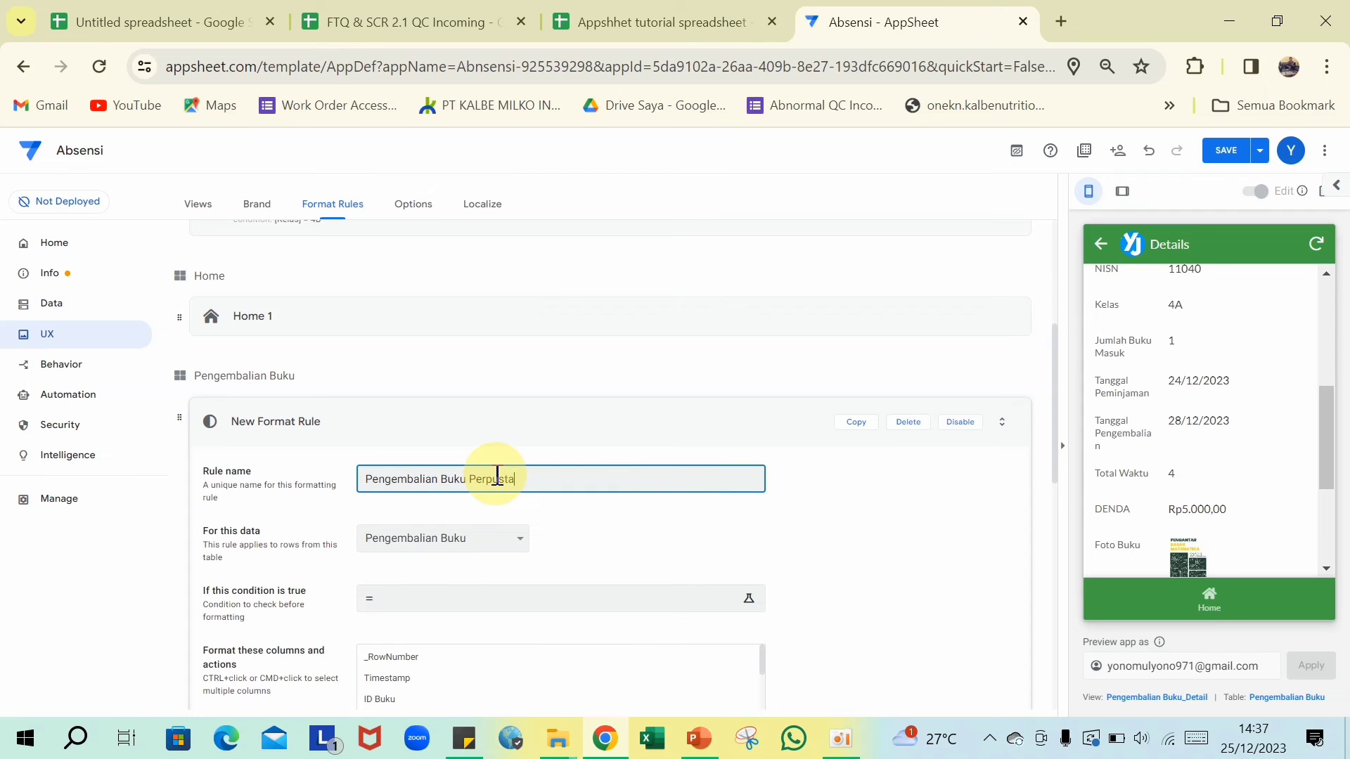
pyautogui.click(813, 557)
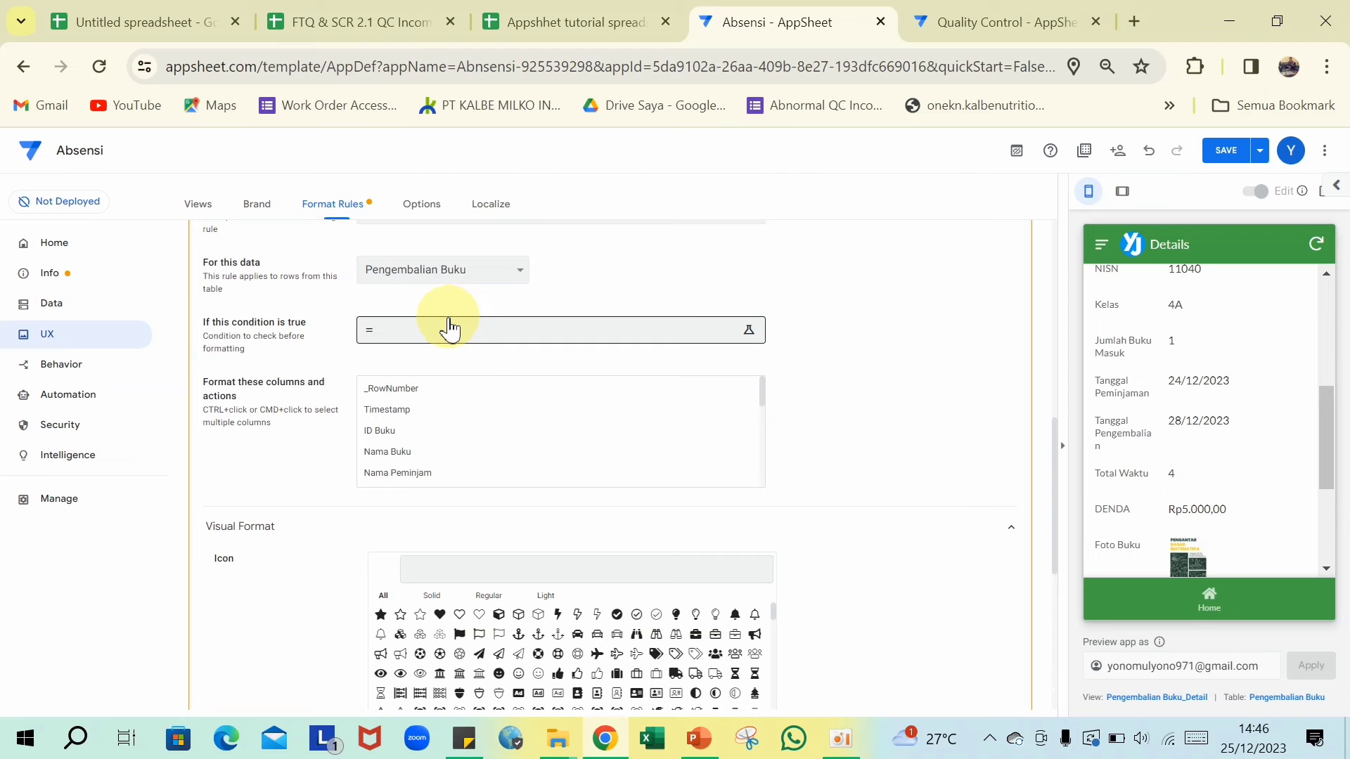
# - Give the rule the condition [DENDA]>=1 and target the DENDA column
pyautogui.click(446, 338)
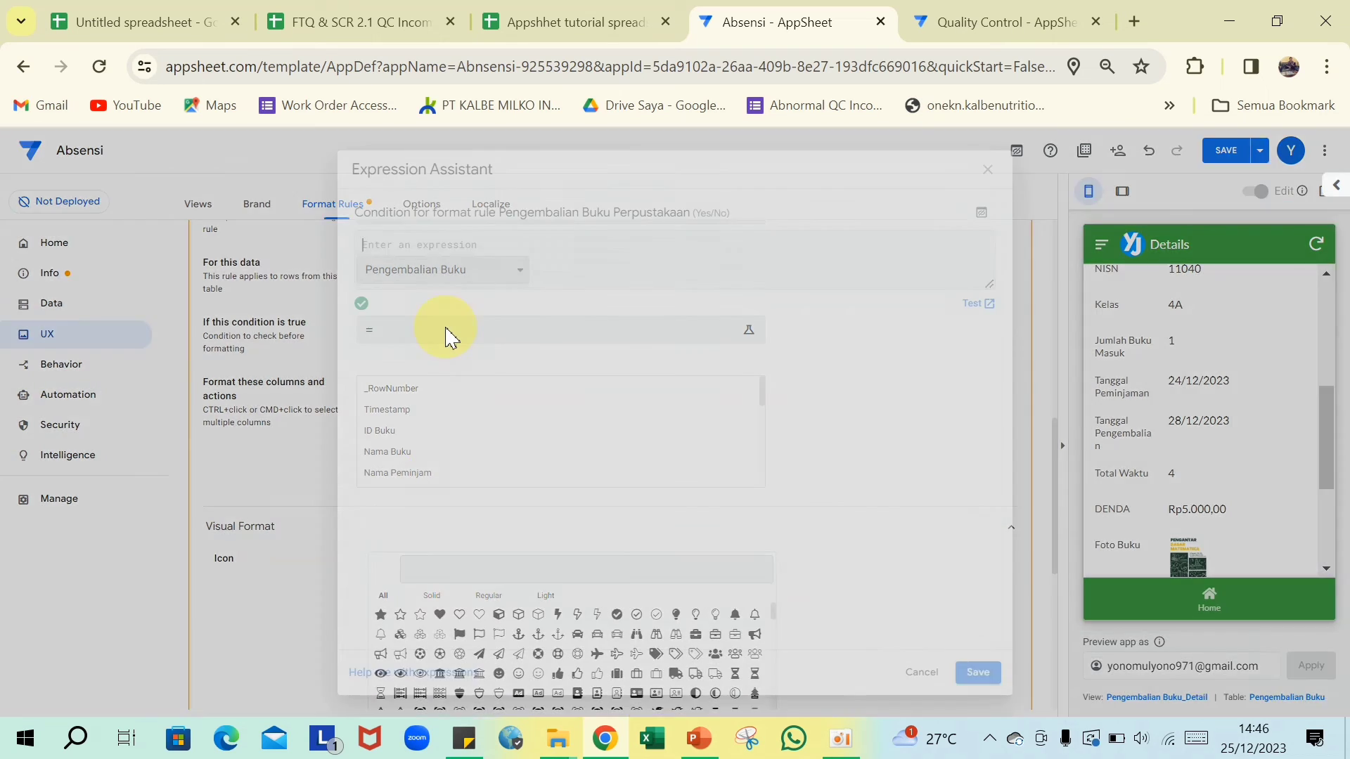
pyautogui.write('[DENDA]>=1')
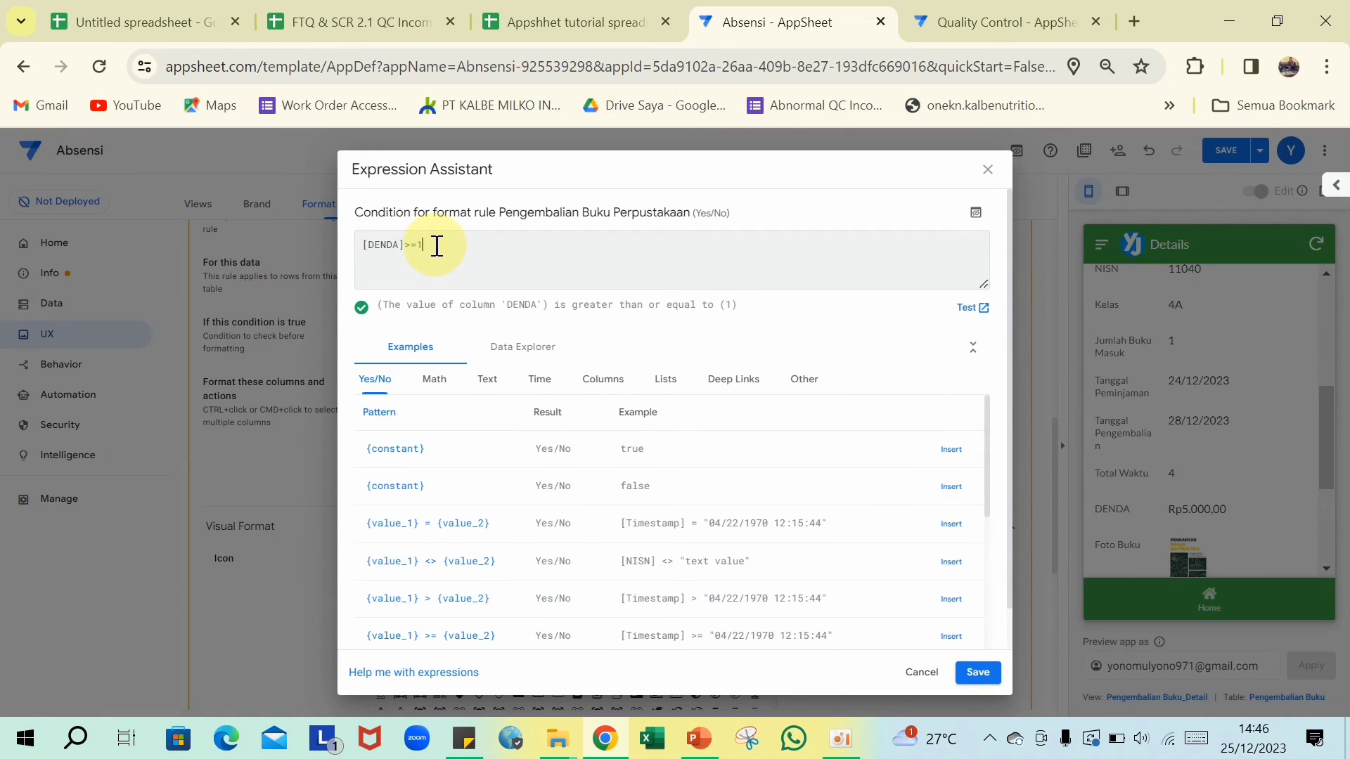
pyautogui.click(978, 675)
pyautogui.scroll(-3, 633, 422)
pyautogui.click(604, 450)
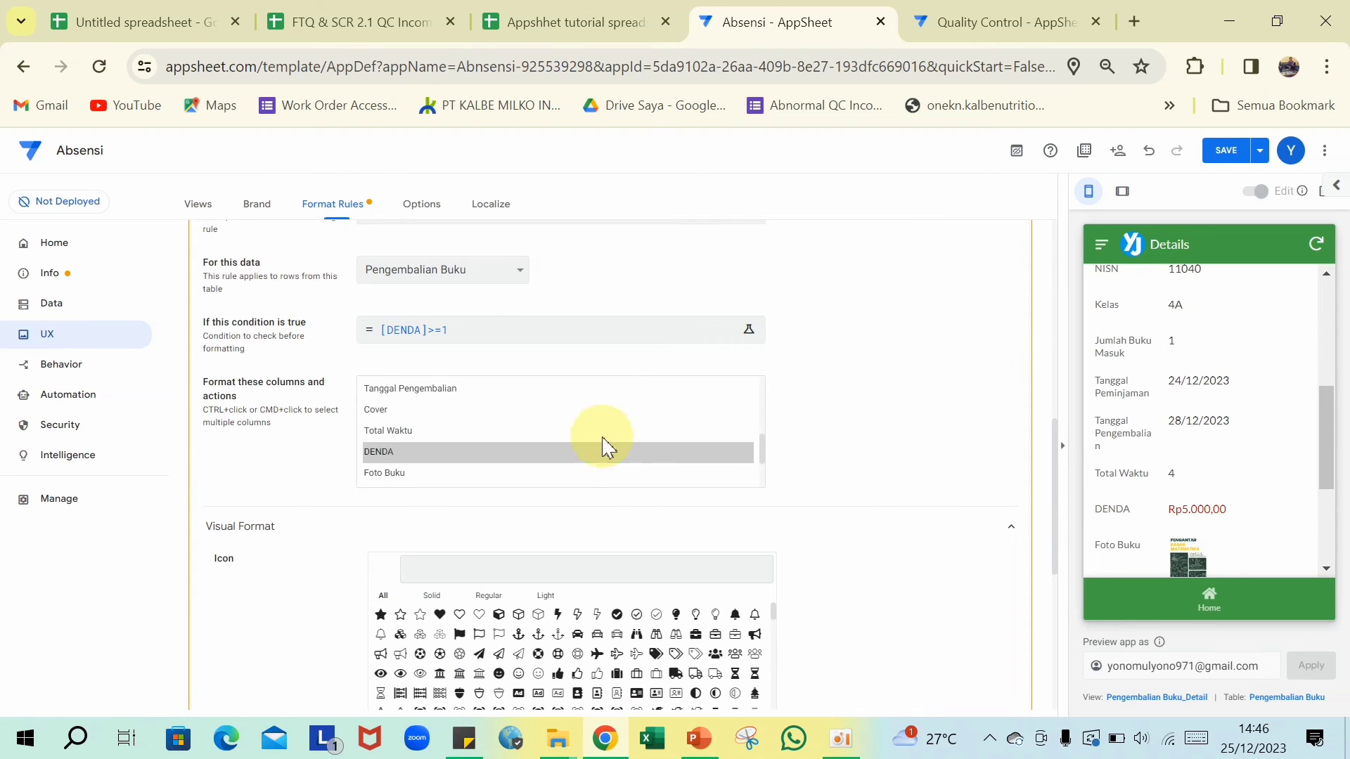
# - Set the format rule's text colour to red
pyautogui.scroll(-2, 604, 450)
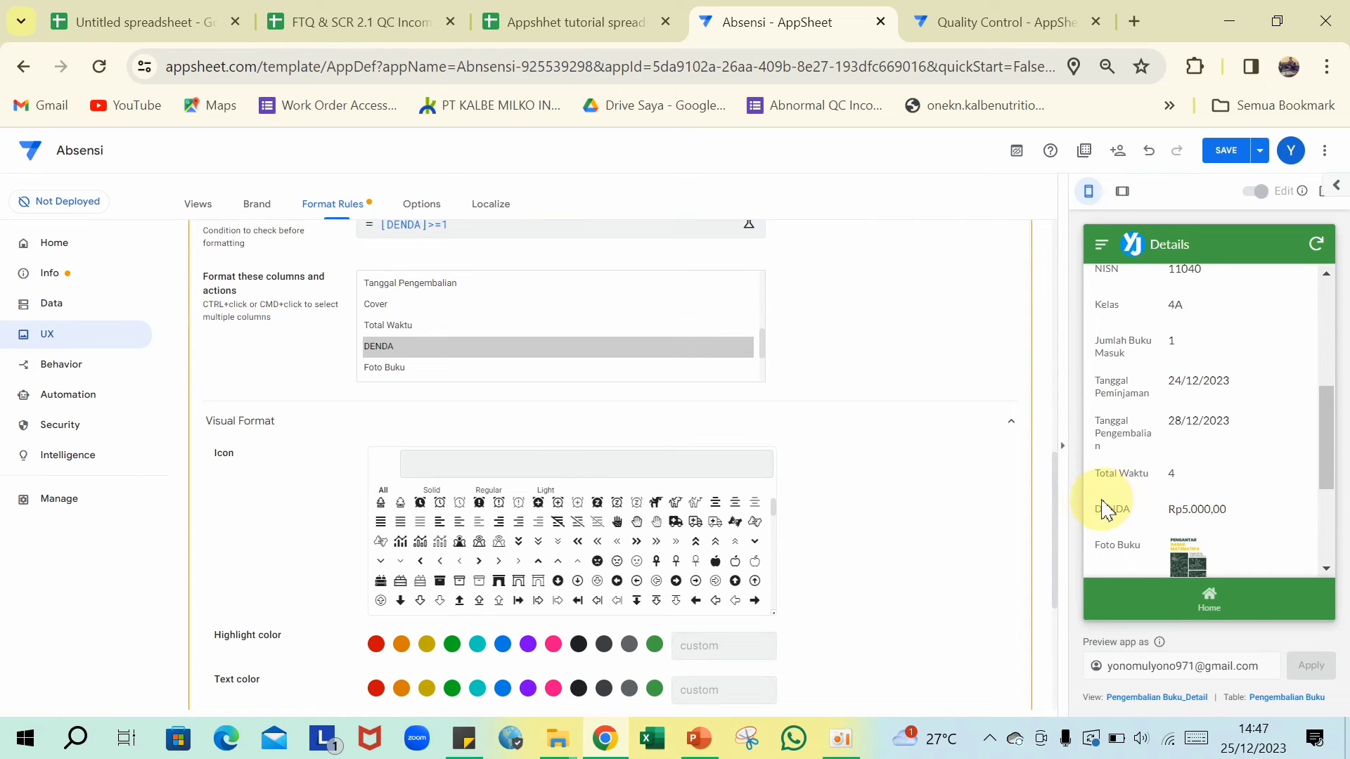
pyautogui.click(377, 690)
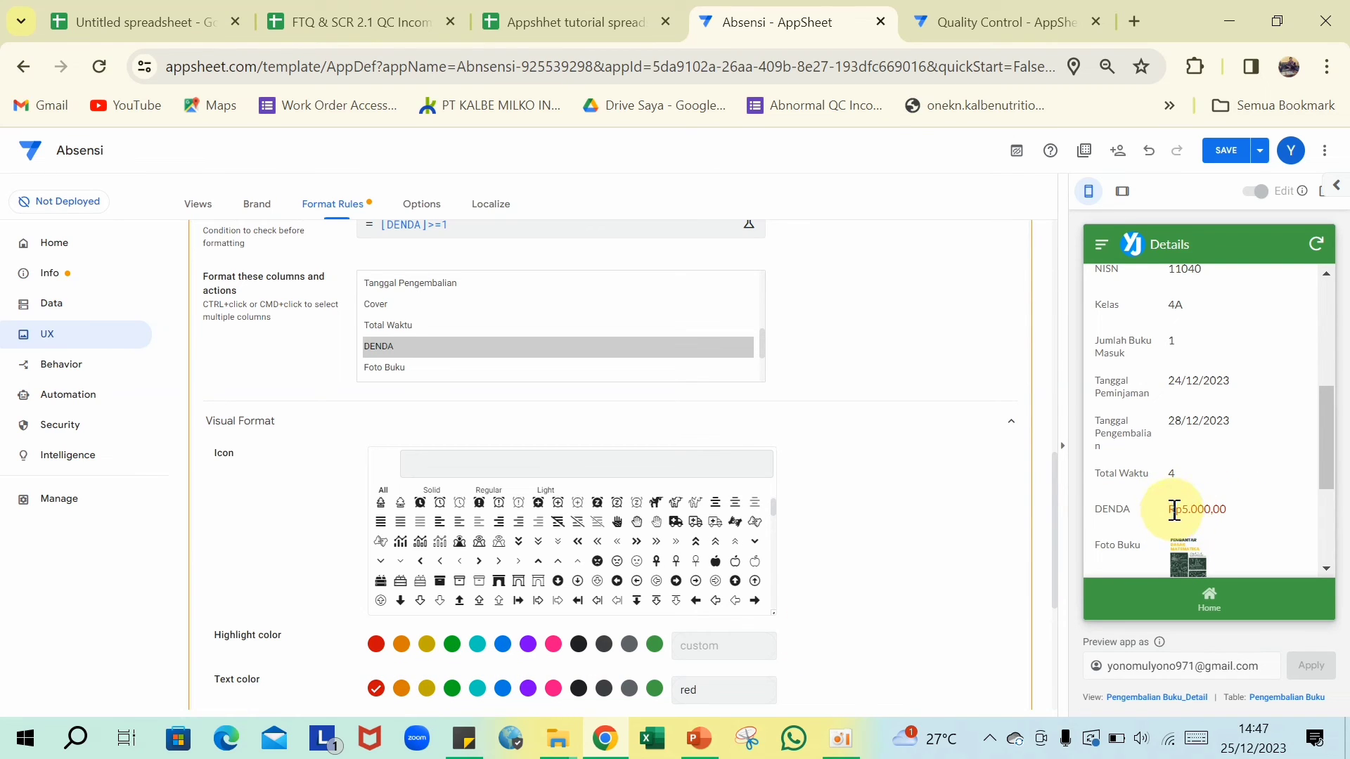
pyautogui.scroll(-5, 559, 535)
pyautogui.scroll(-1, 559, 626)
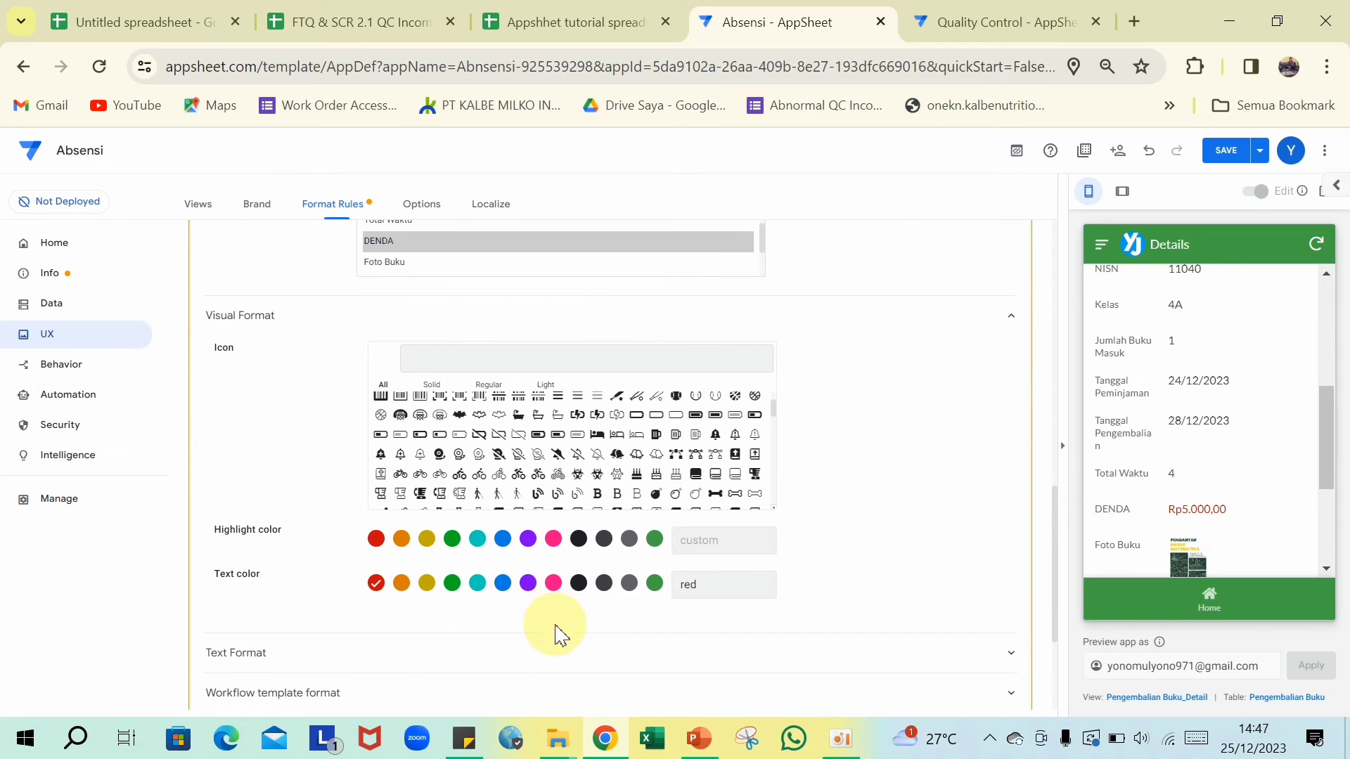
pyautogui.scroll(-2, 497, 598)
# - Make the DENDA text bold at size 1.2 and collapse the rule
pyautogui.click(388, 565)
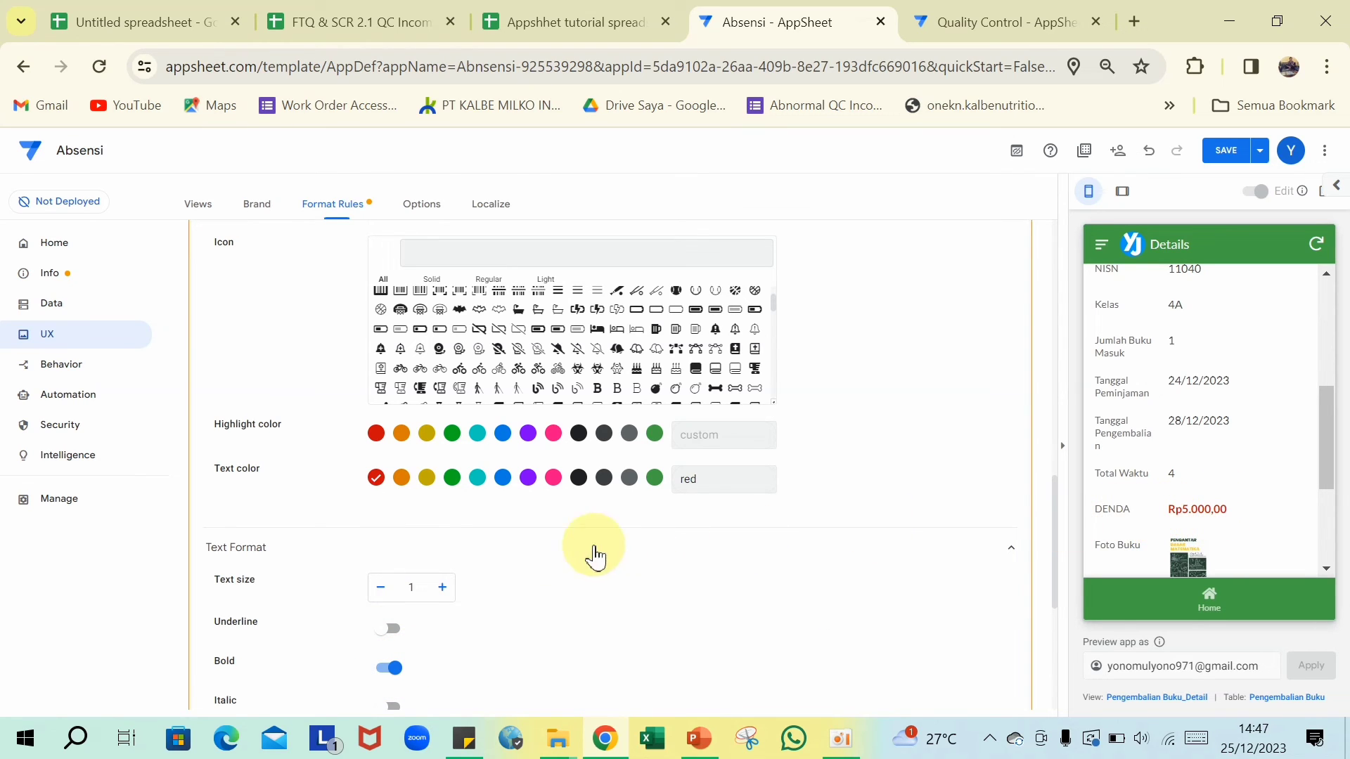
pyautogui.scroll(-3, 593, 552)
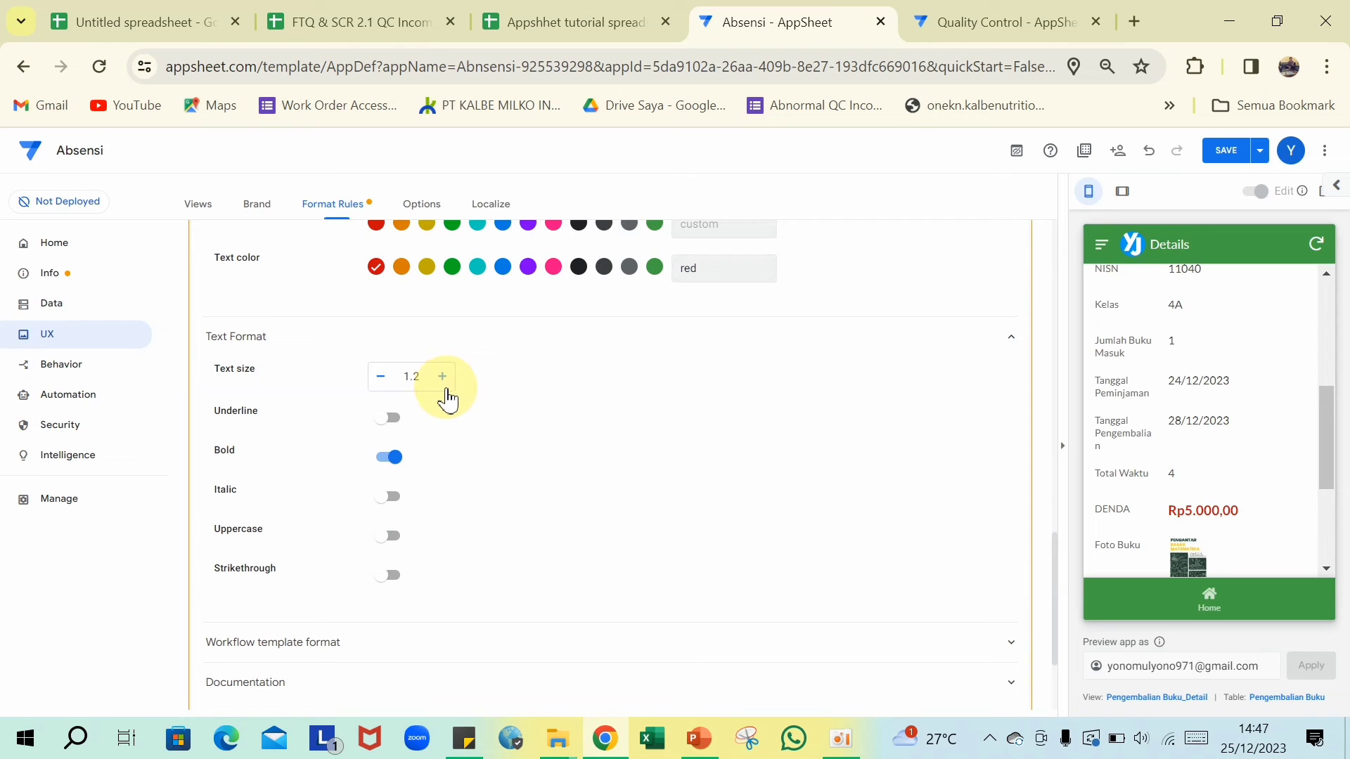
pyautogui.scroll(-2, 687, 542)
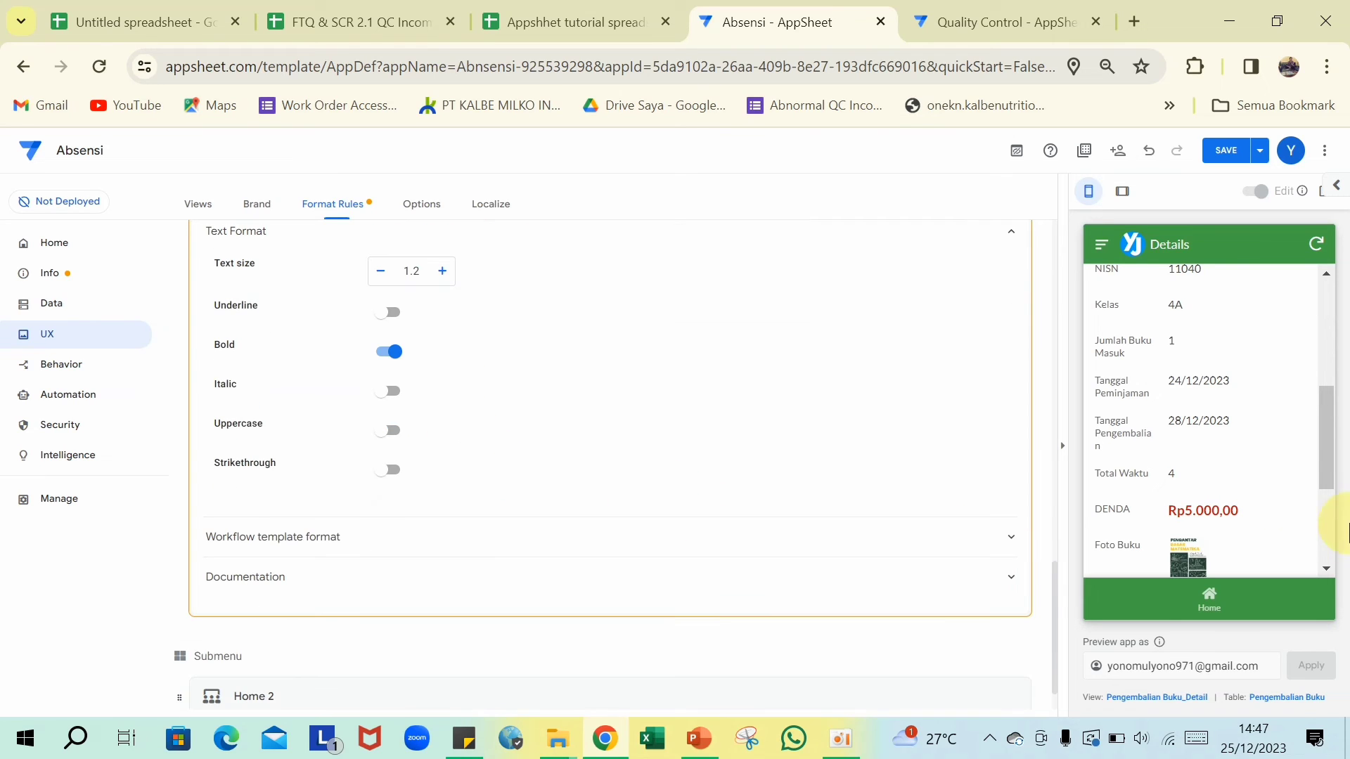
pyautogui.scroll(-2, 1229, 482)
pyautogui.scroll(6, 1231, 492)
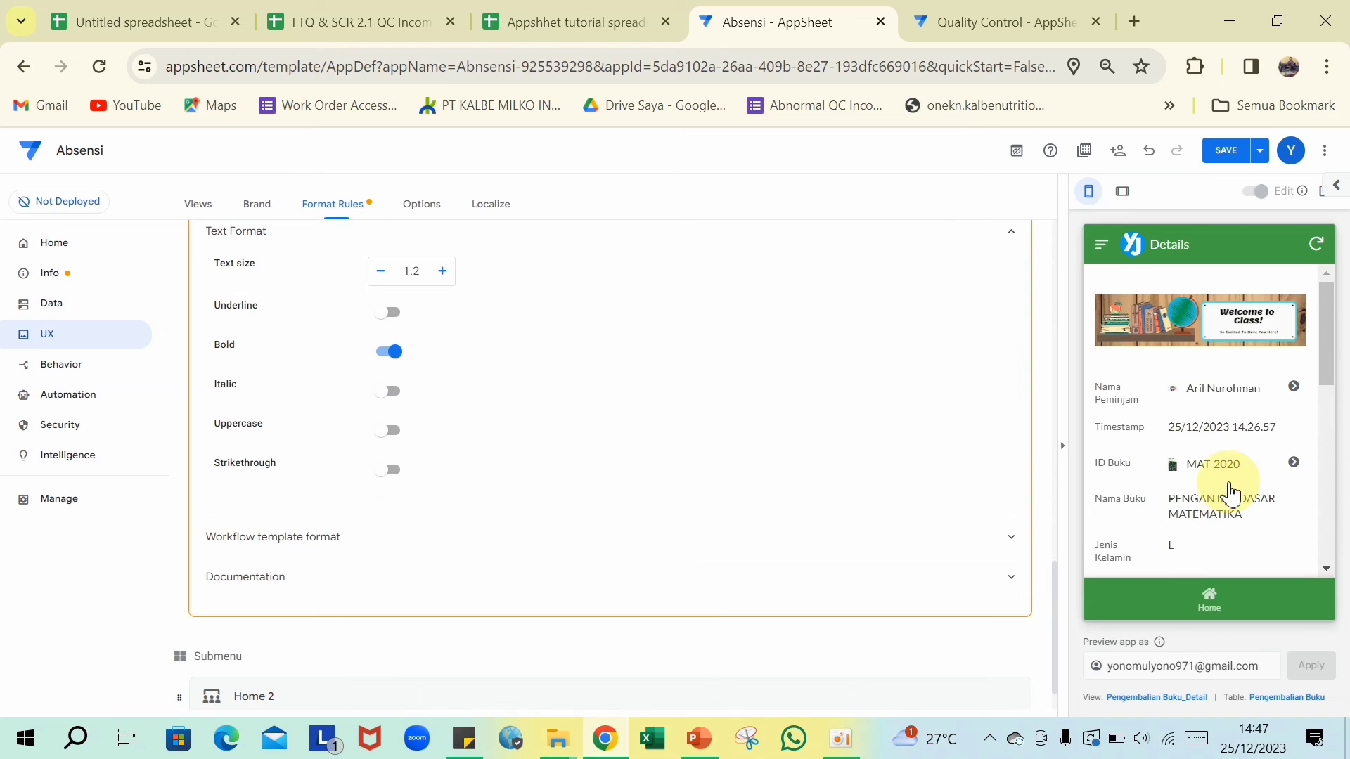
pyautogui.scroll(10, 661, 450)
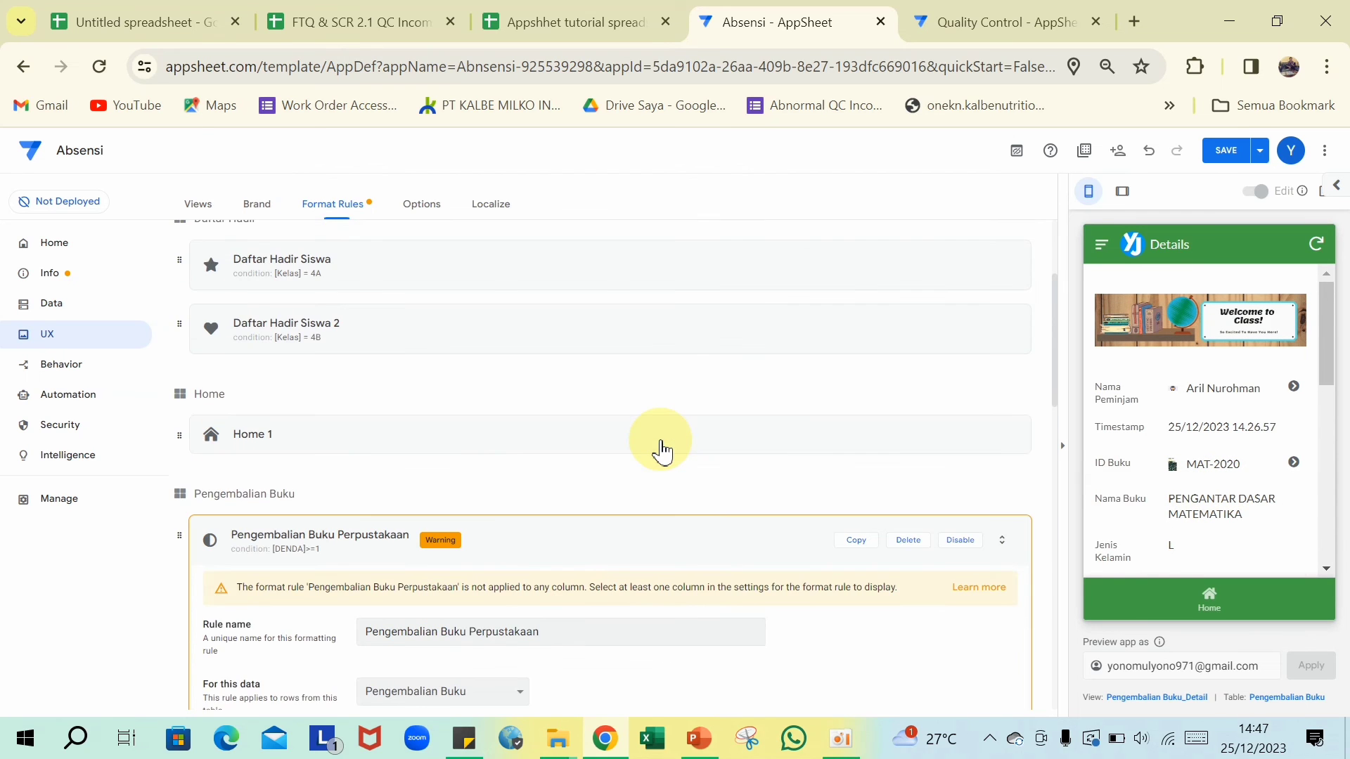
pyautogui.scroll(-2, 661, 452)
pyautogui.click(696, 457)
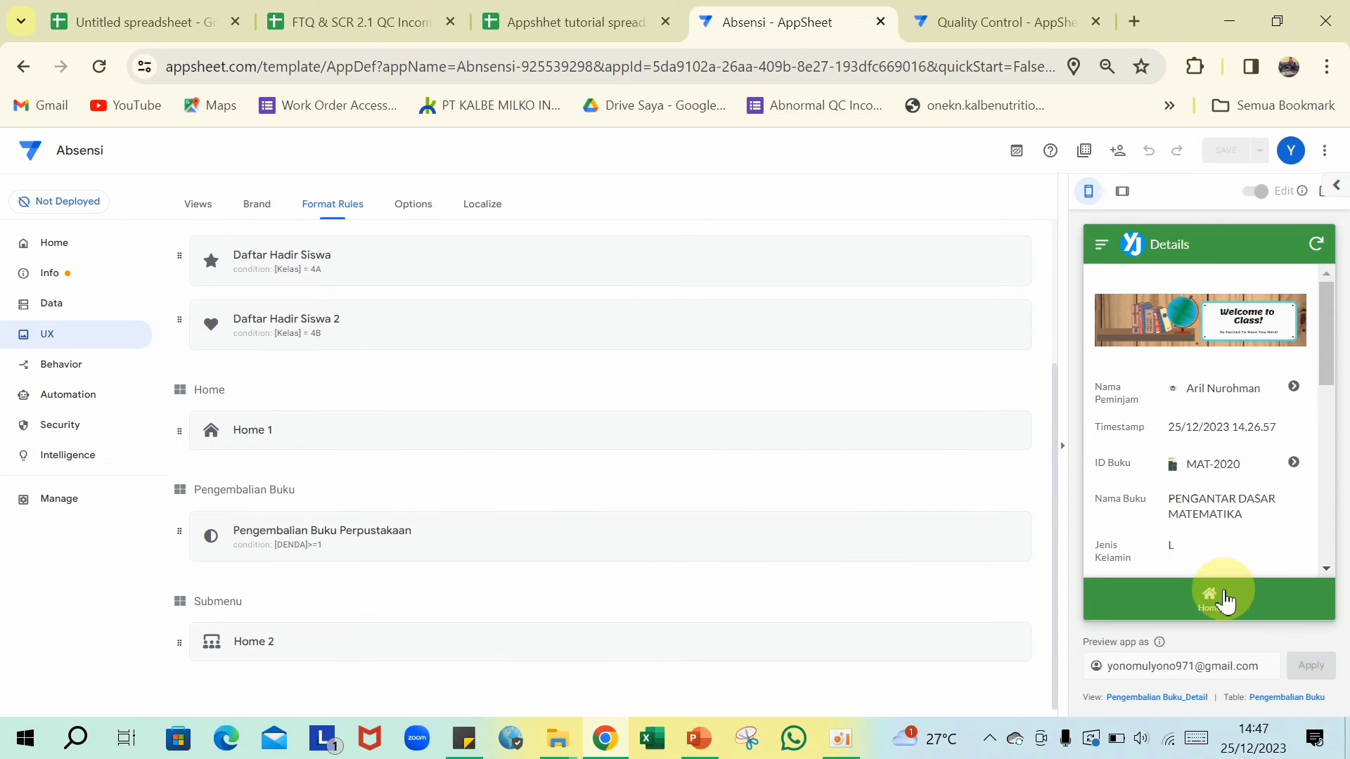
# - Log in to the preview app and open the Perpustakaan library menu
pyautogui.click(1215, 601)
pyautogui.click(1101, 246)
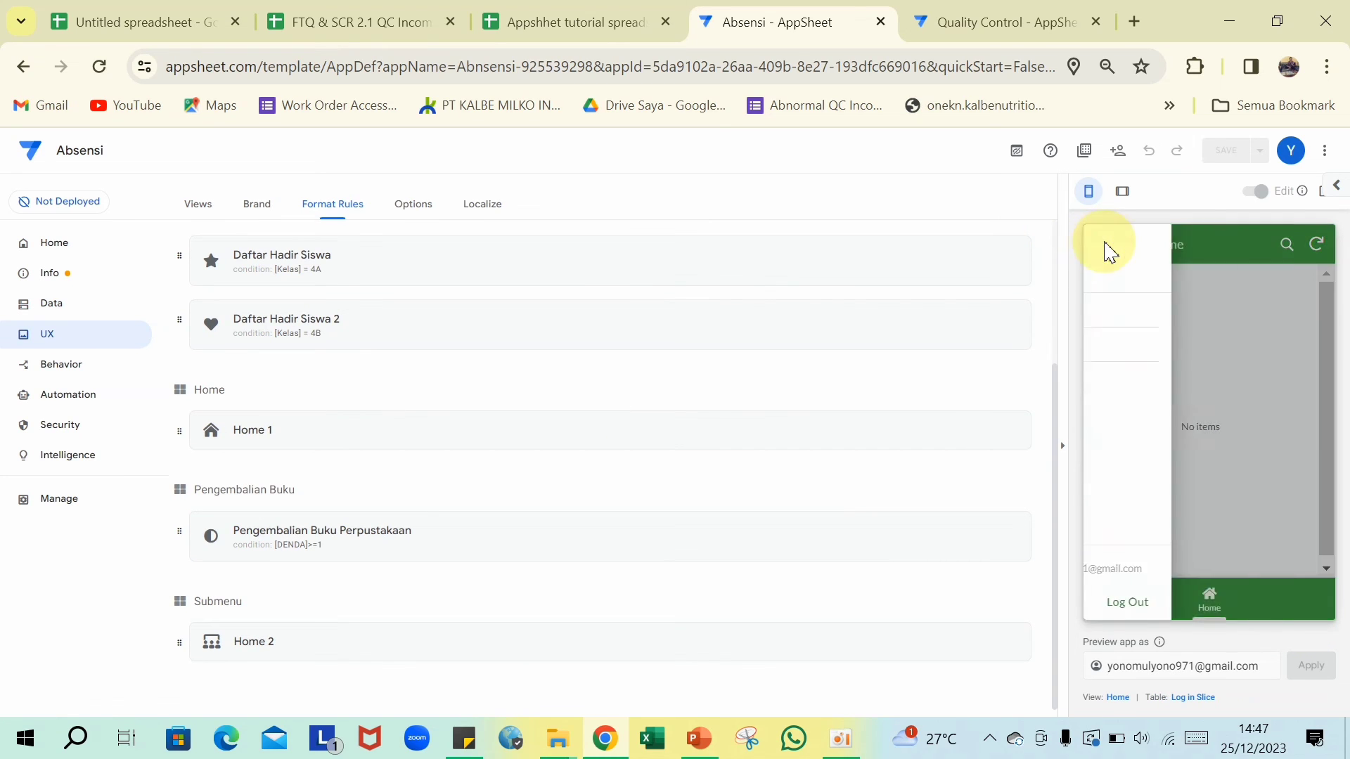
pyautogui.click(1146, 311)
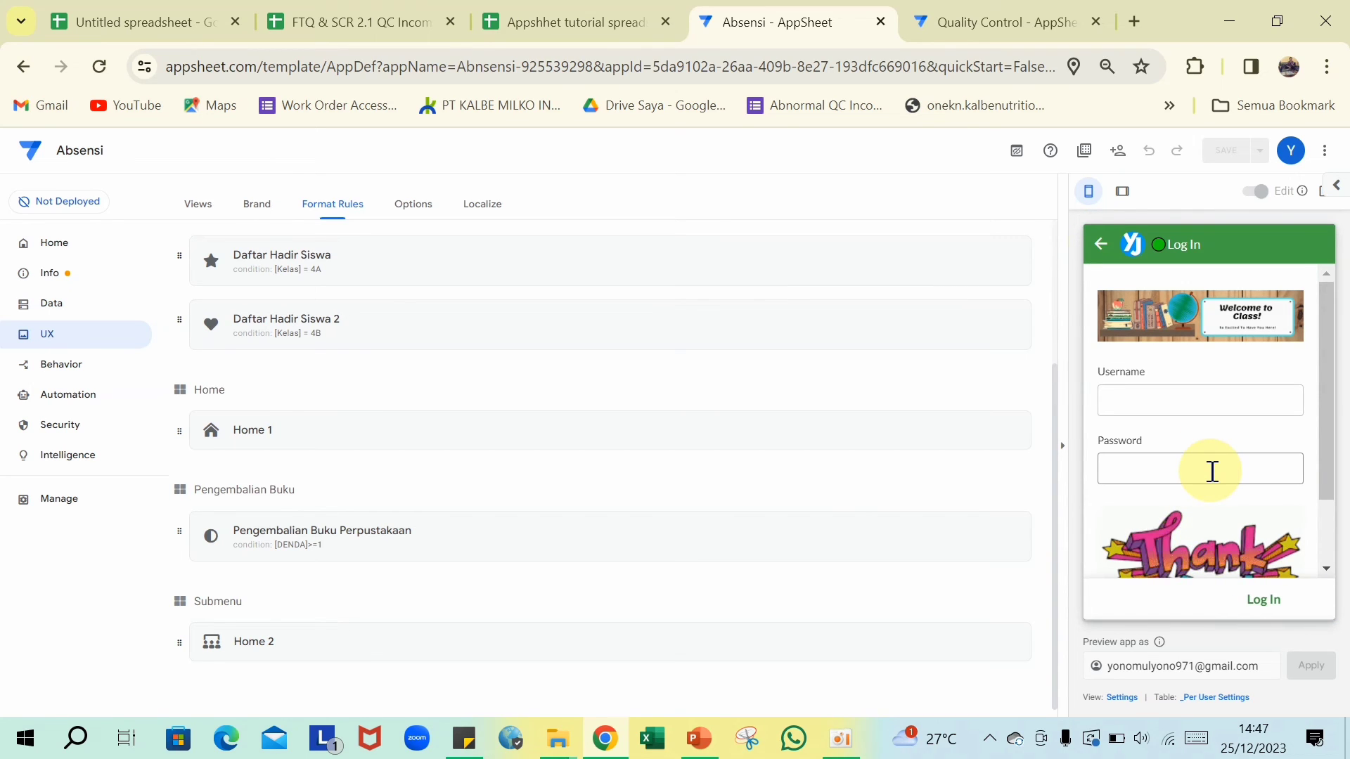
pyautogui.click(1199, 400)
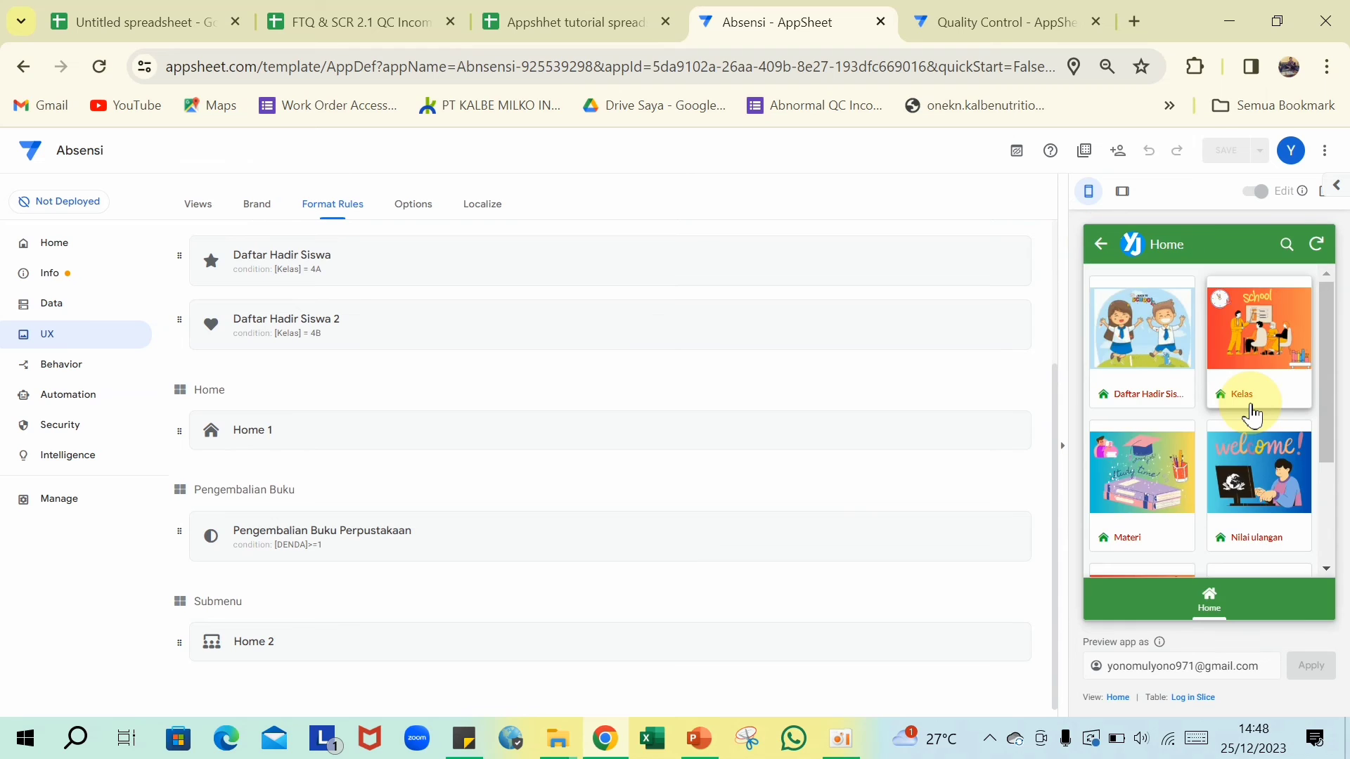
pyautogui.scroll(-3, 1252, 415)
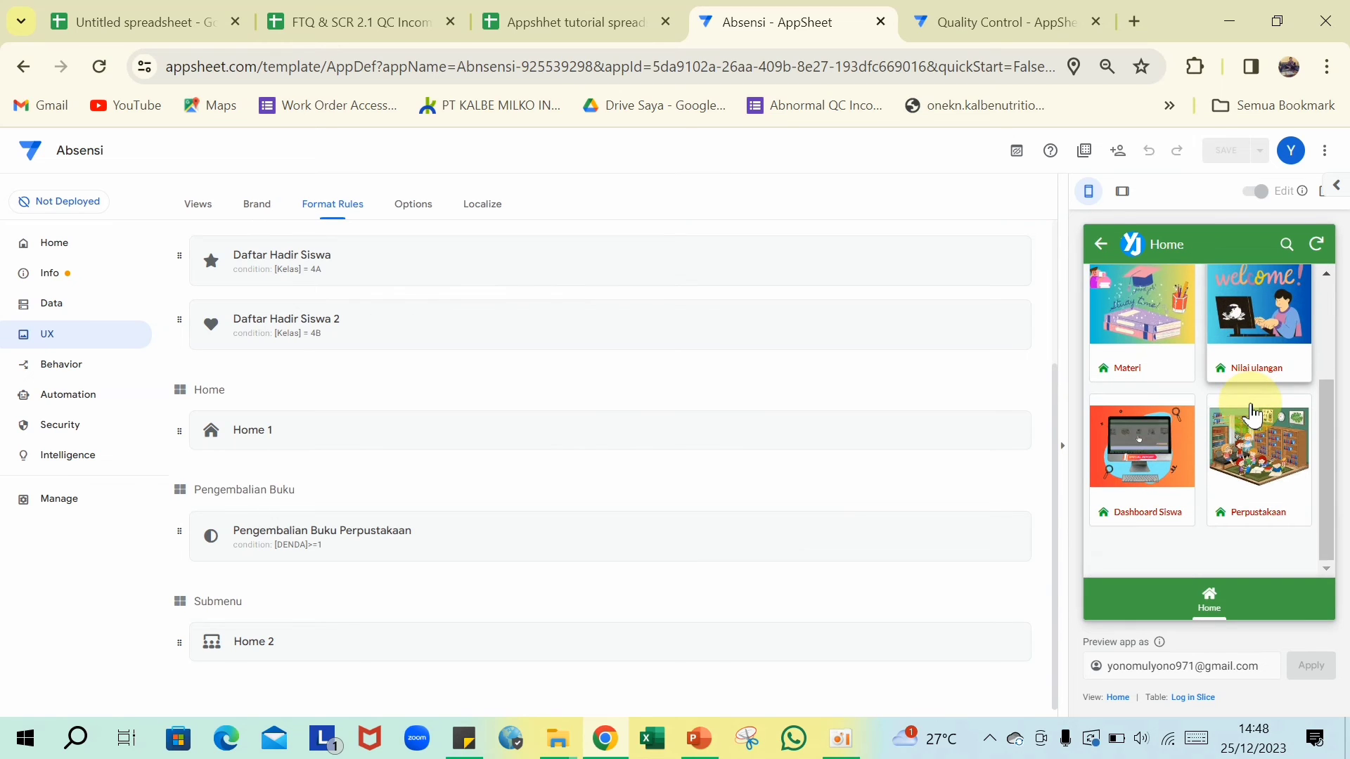
pyautogui.click(1262, 461)
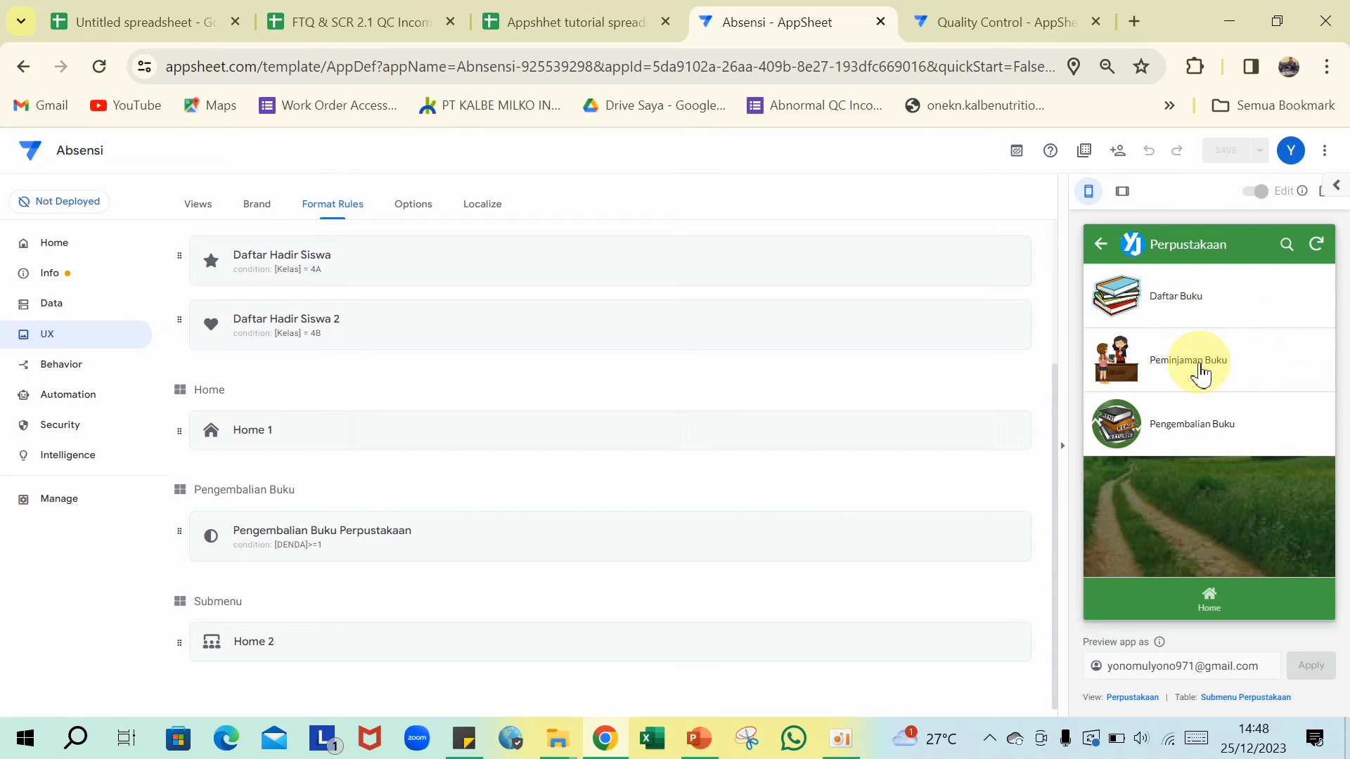
# - Browse the Daftar Buku list, then open the Peminjaman Buku loan list
pyautogui.click(1191, 309)
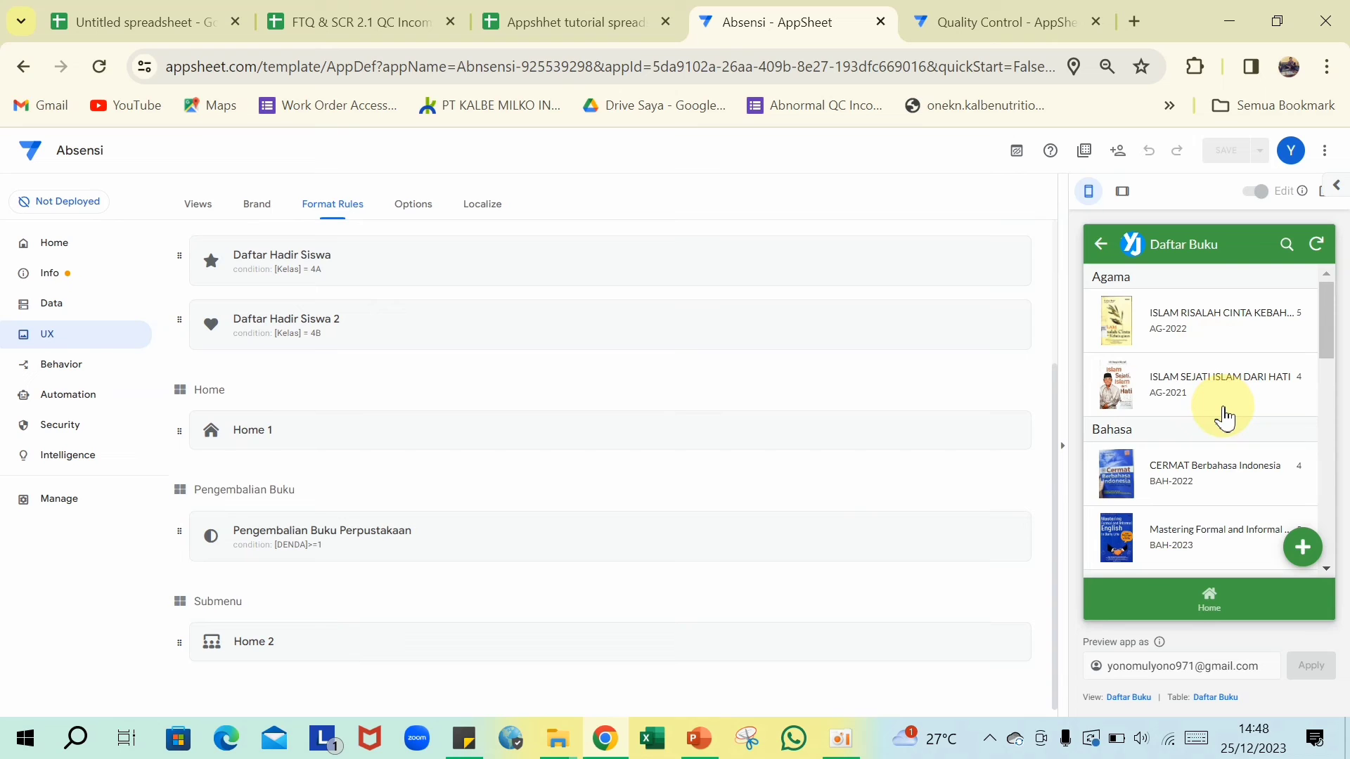
pyautogui.scroll(-5, 1228, 419)
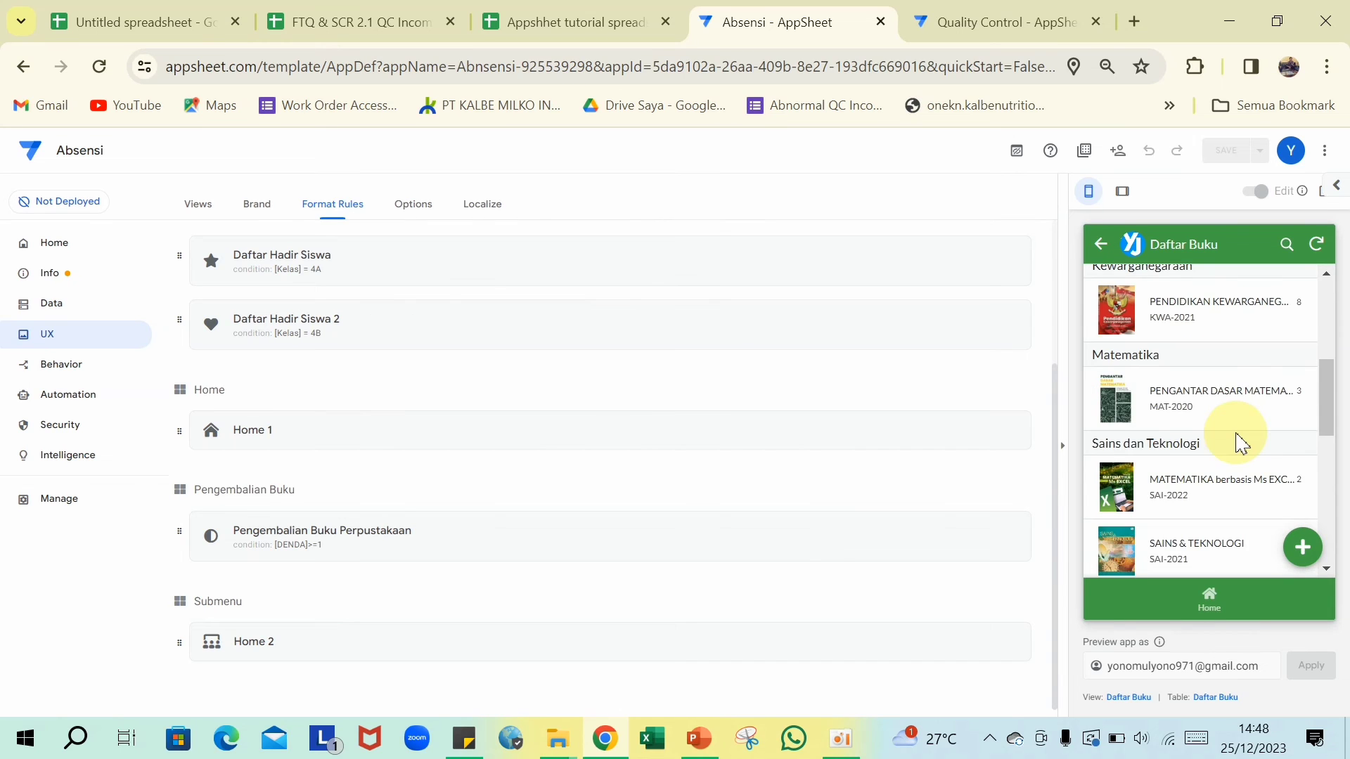
pyautogui.scroll(2, 1239, 443)
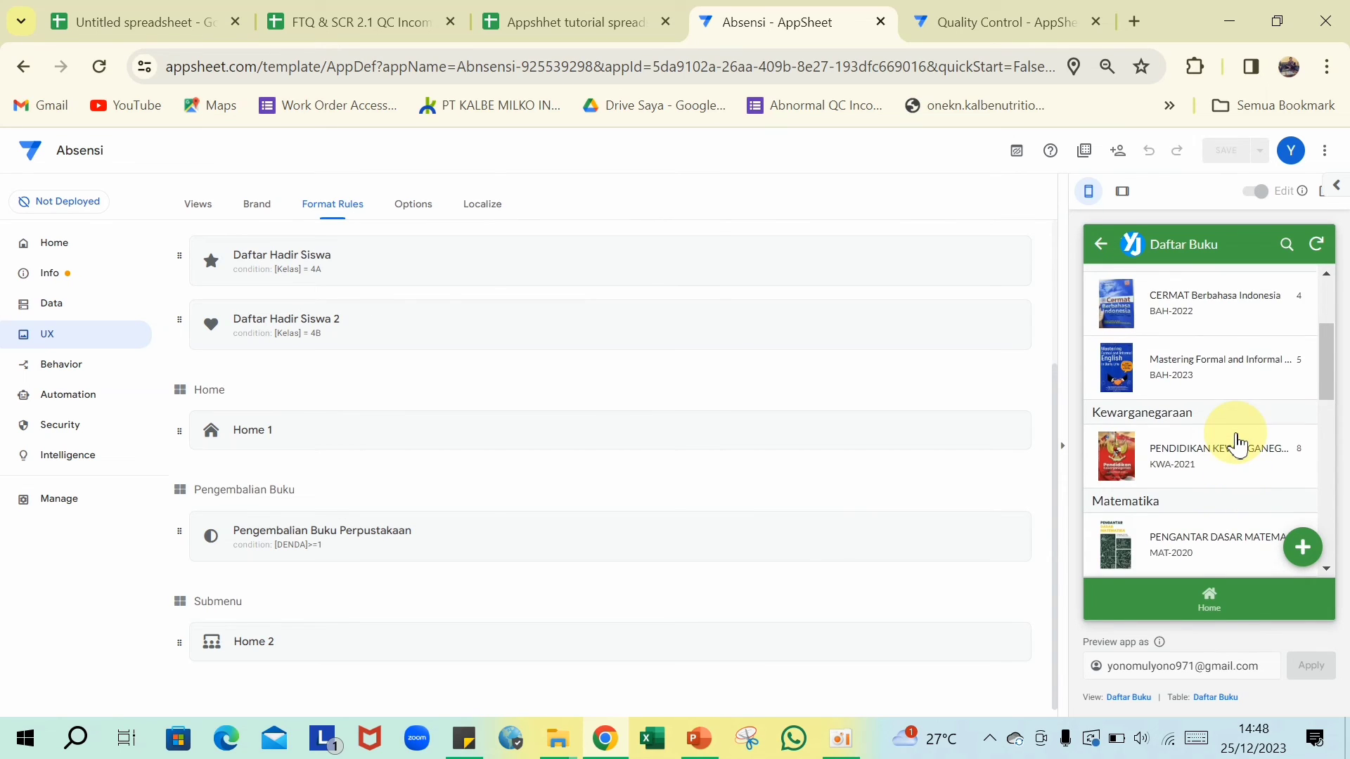
pyautogui.scroll(-6, 1237, 444)
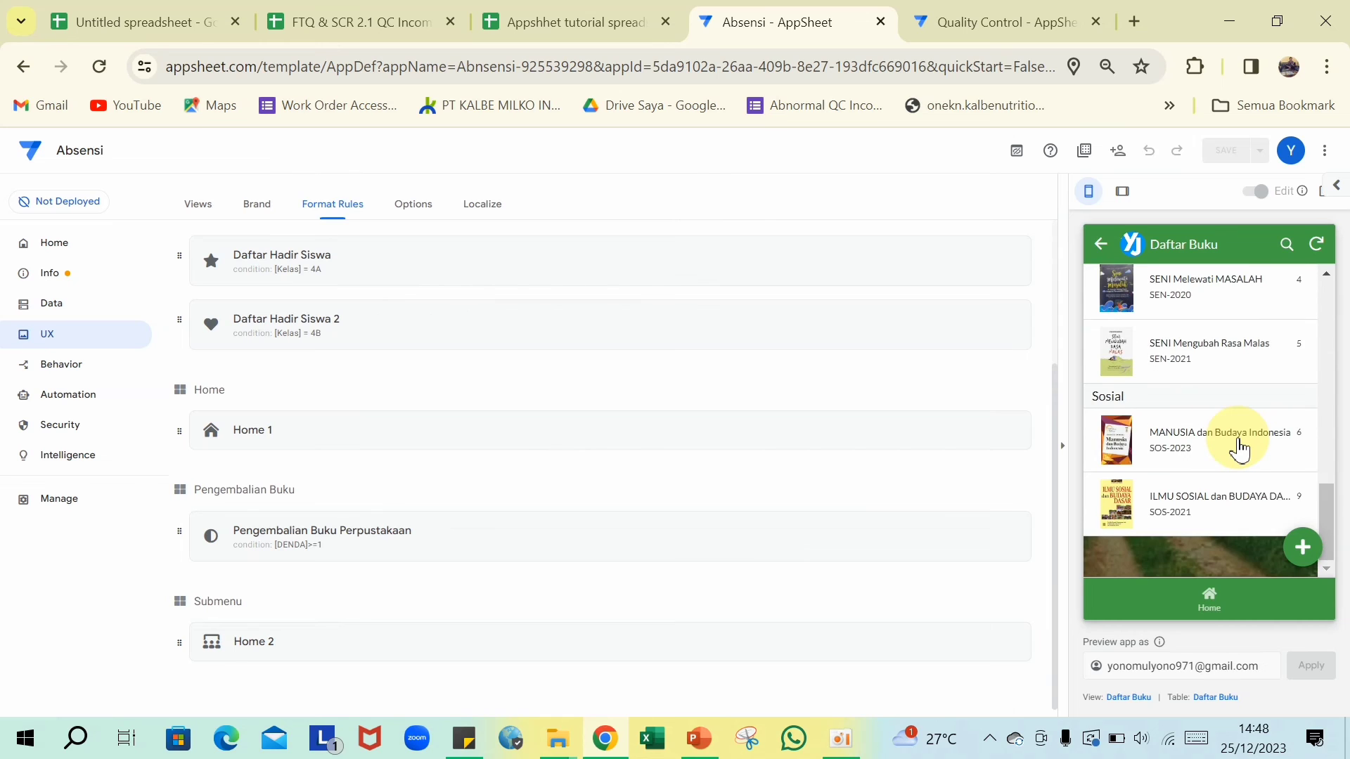
pyautogui.scroll(5, 1239, 444)
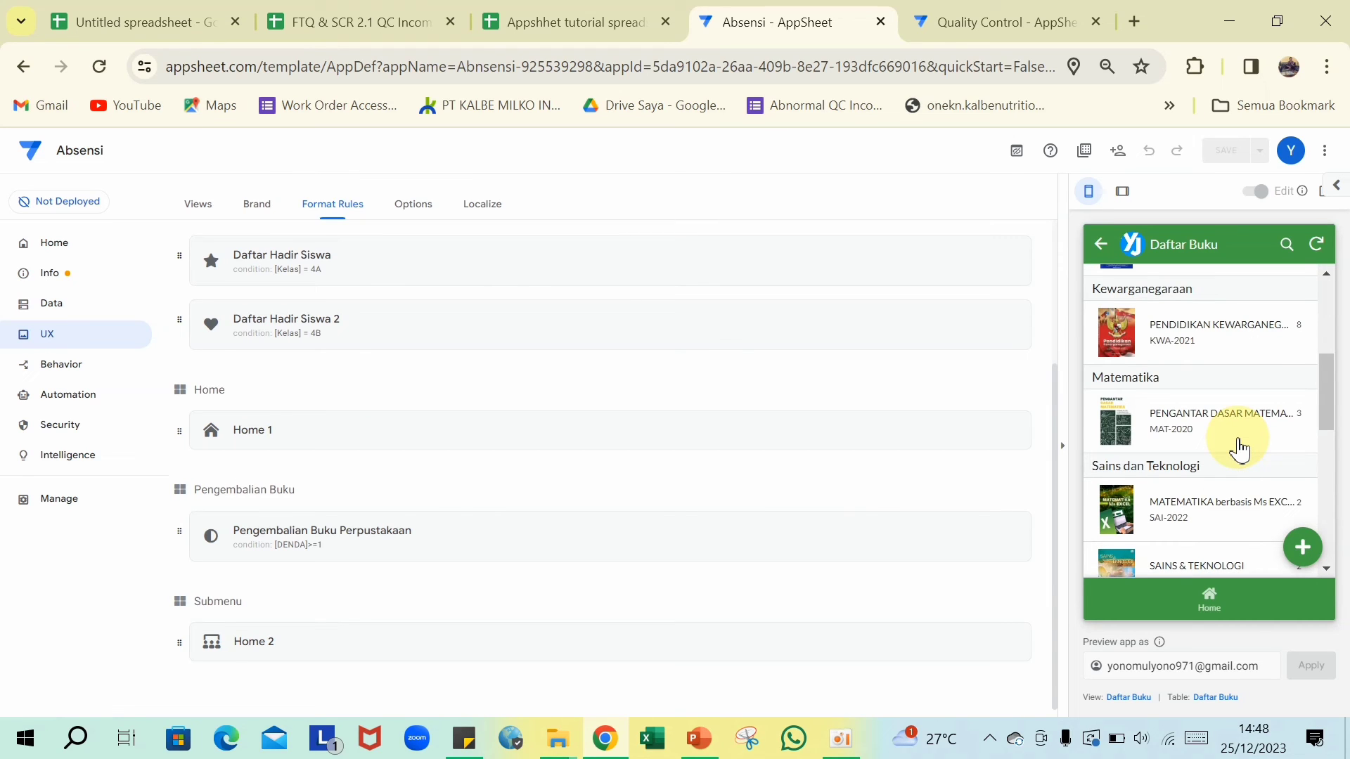
pyautogui.scroll(3, 1241, 457)
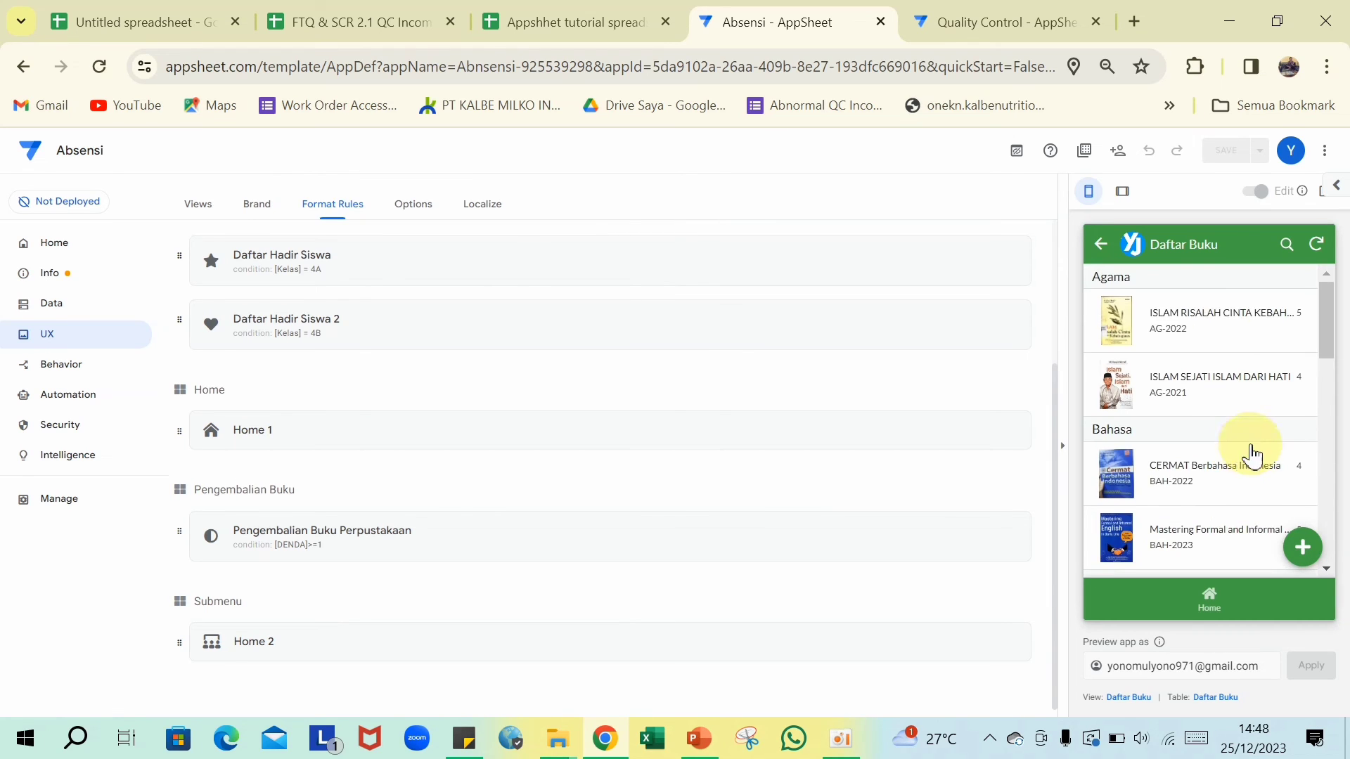
pyautogui.click(1098, 247)
pyautogui.click(1181, 359)
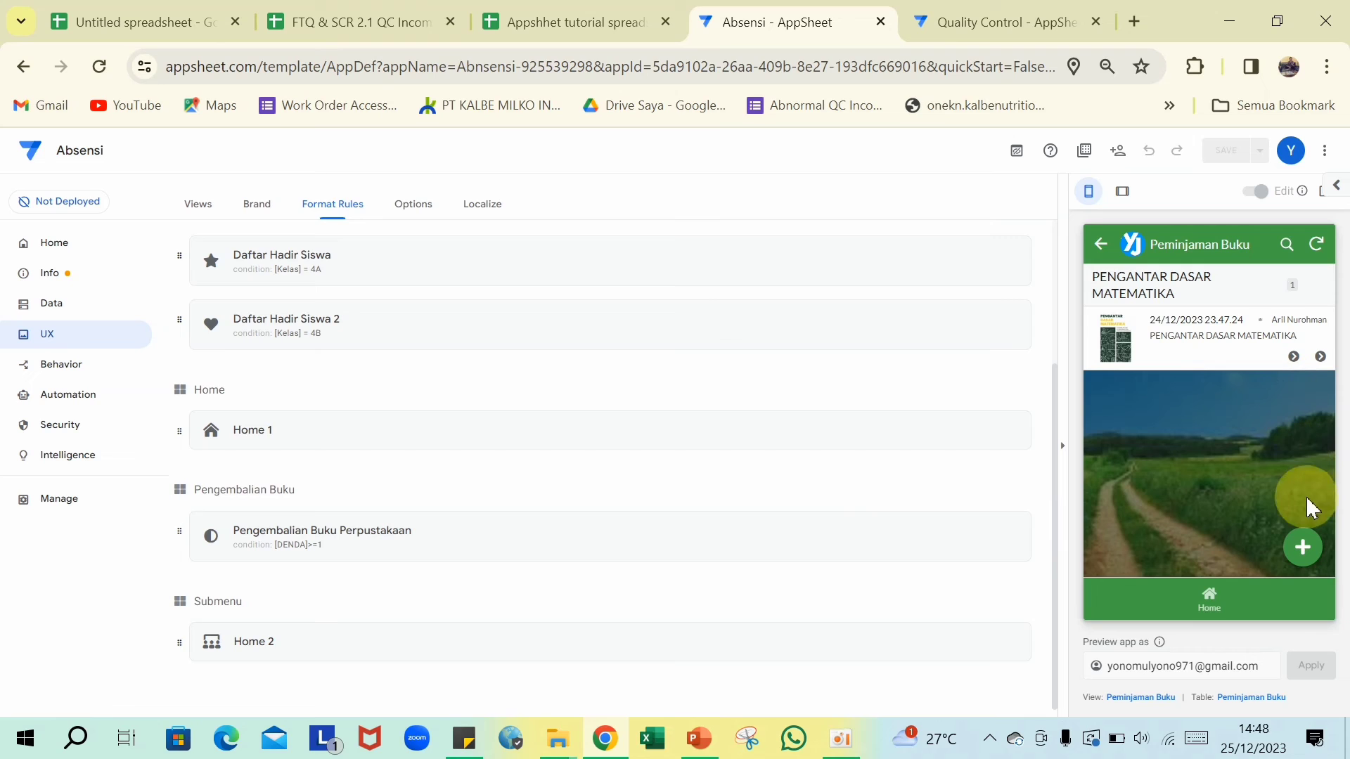
# - Start a new loan for book AG-2022 and choose the borrowing student
pyautogui.click(1305, 549)
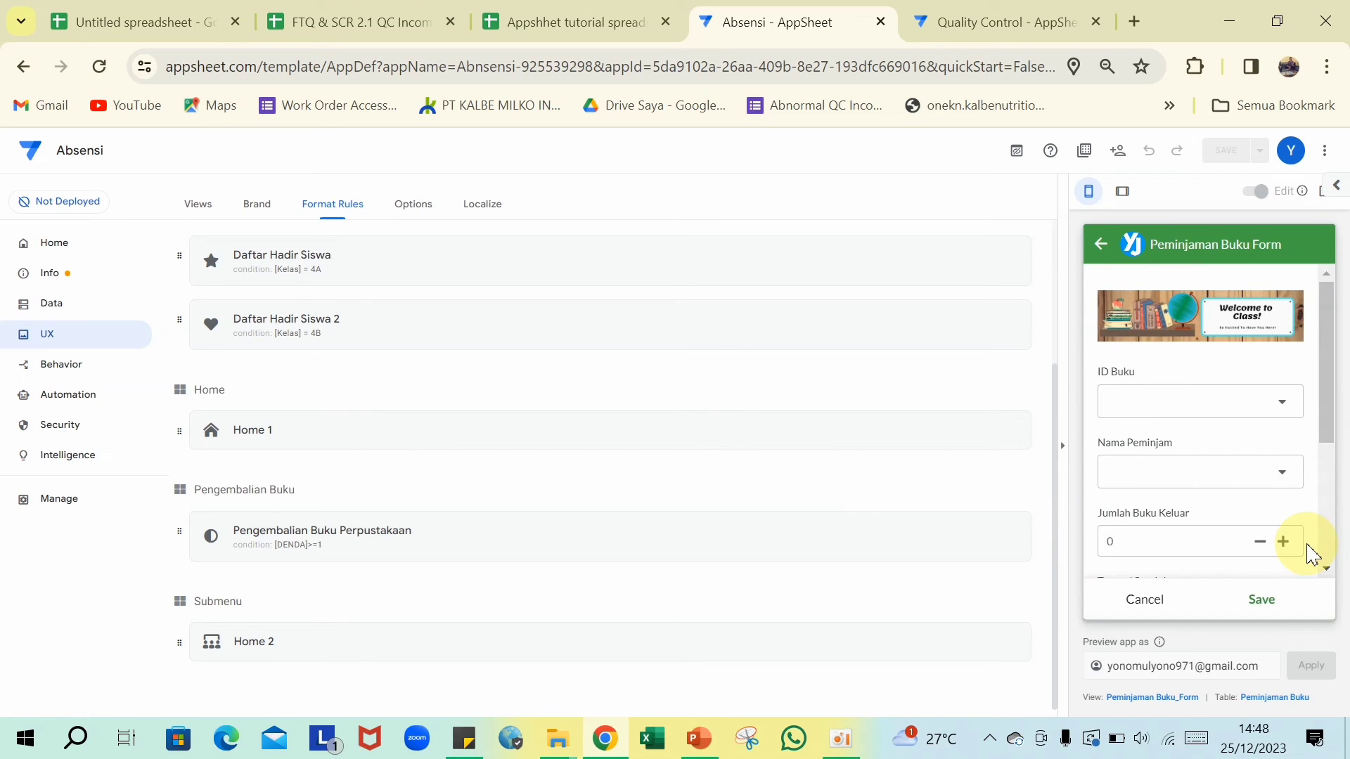
pyautogui.click(1279, 406)
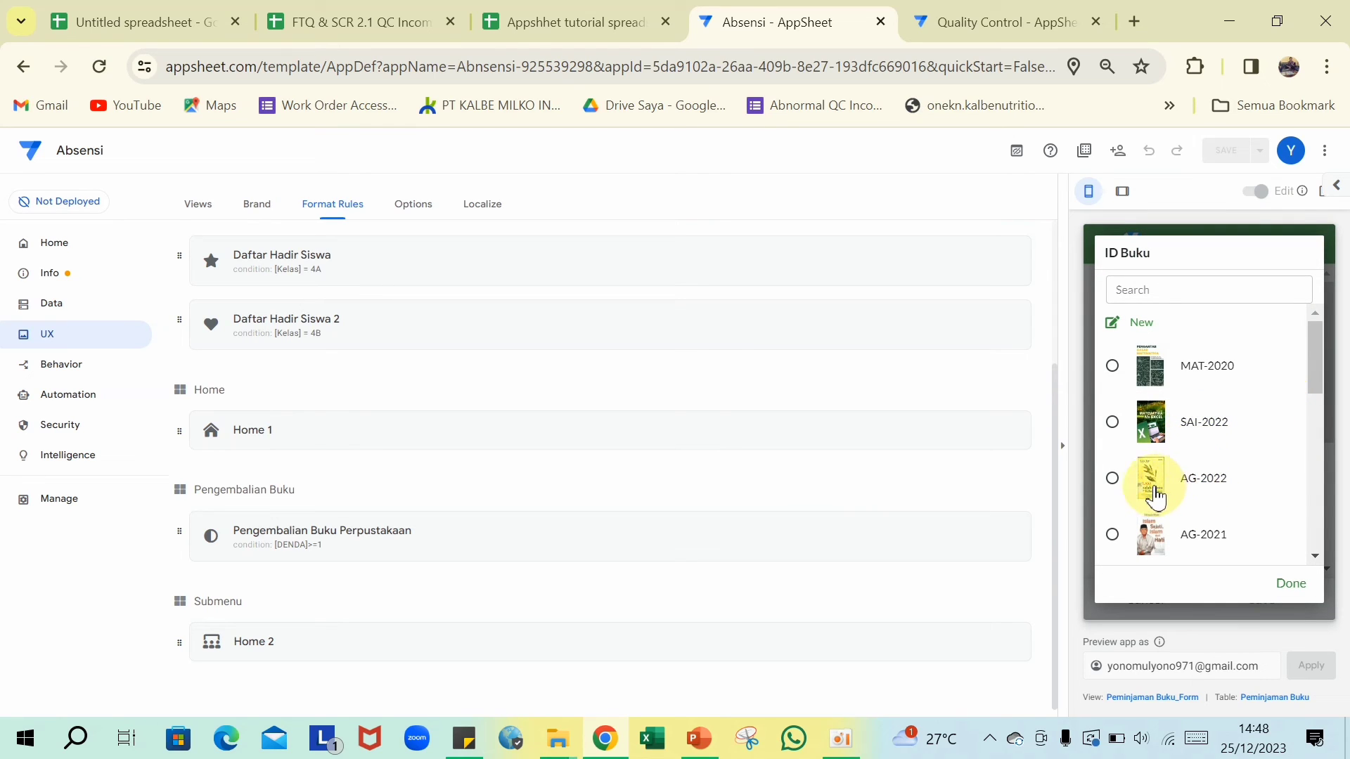
pyautogui.click(1112, 478)
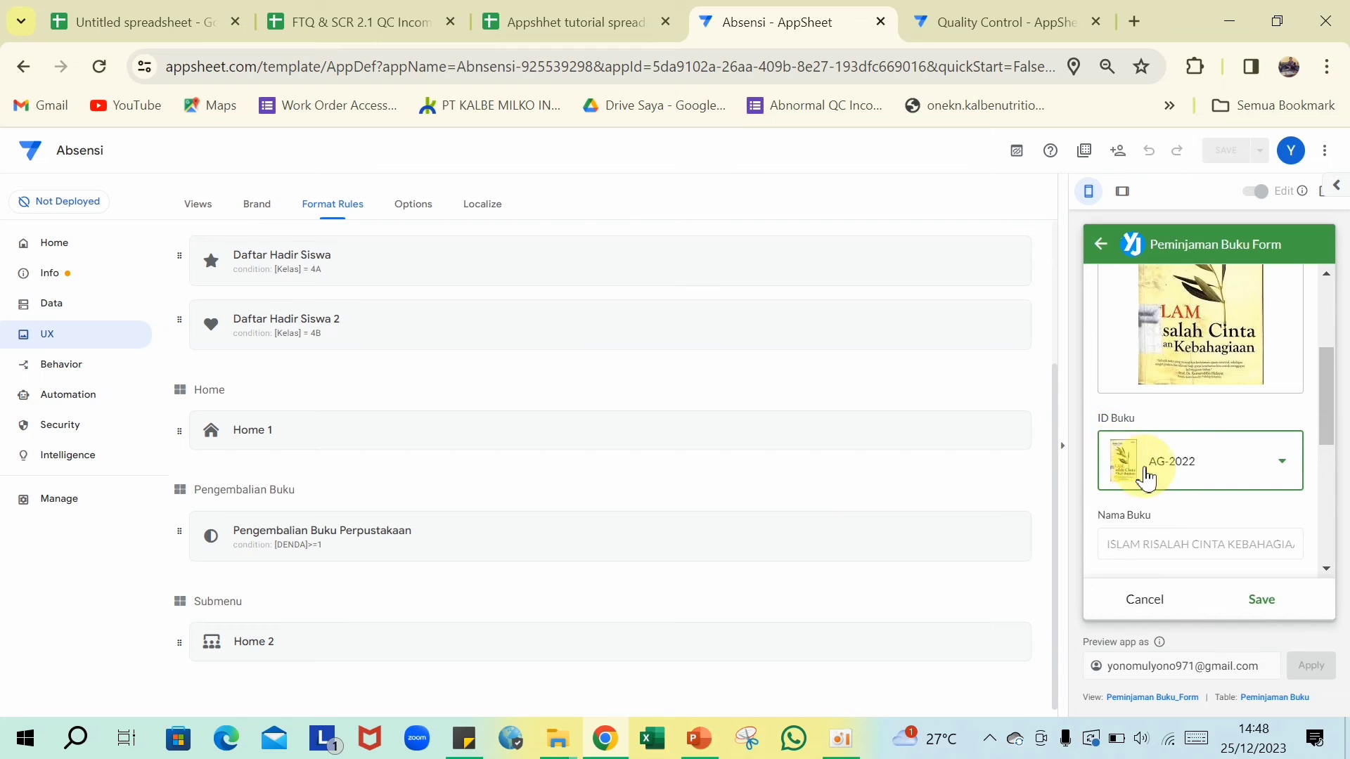
pyautogui.scroll(-3, 1160, 475)
pyautogui.scroll(1, 1139, 414)
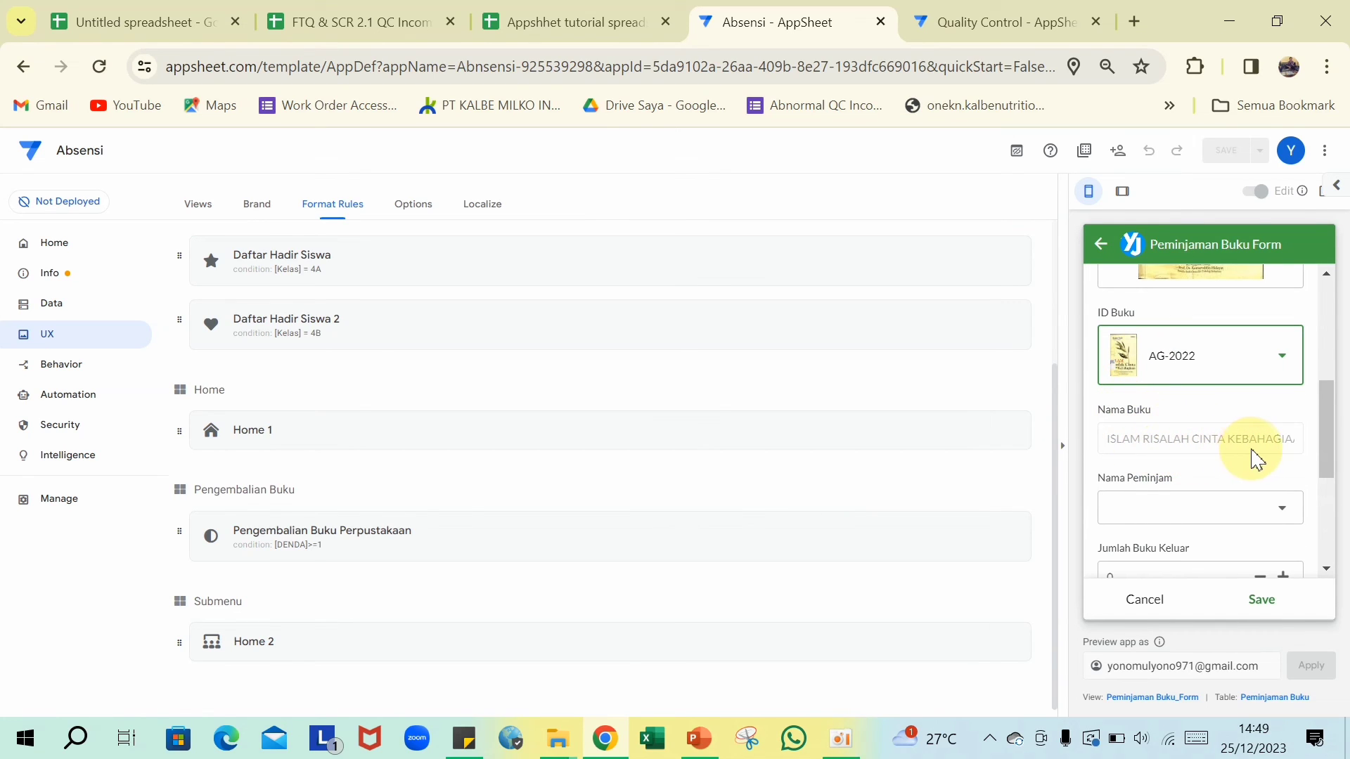
pyautogui.scroll(-2, 1297, 500)
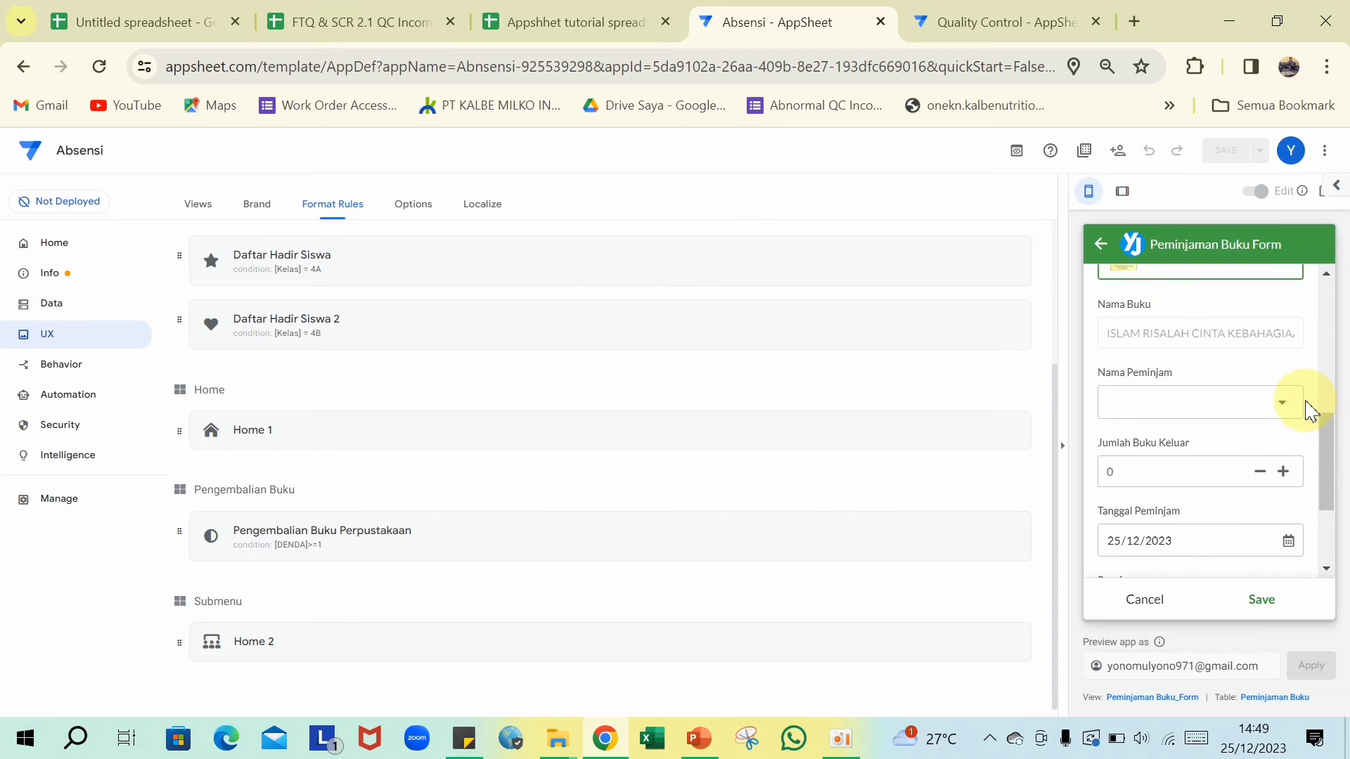
pyautogui.click(1281, 406)
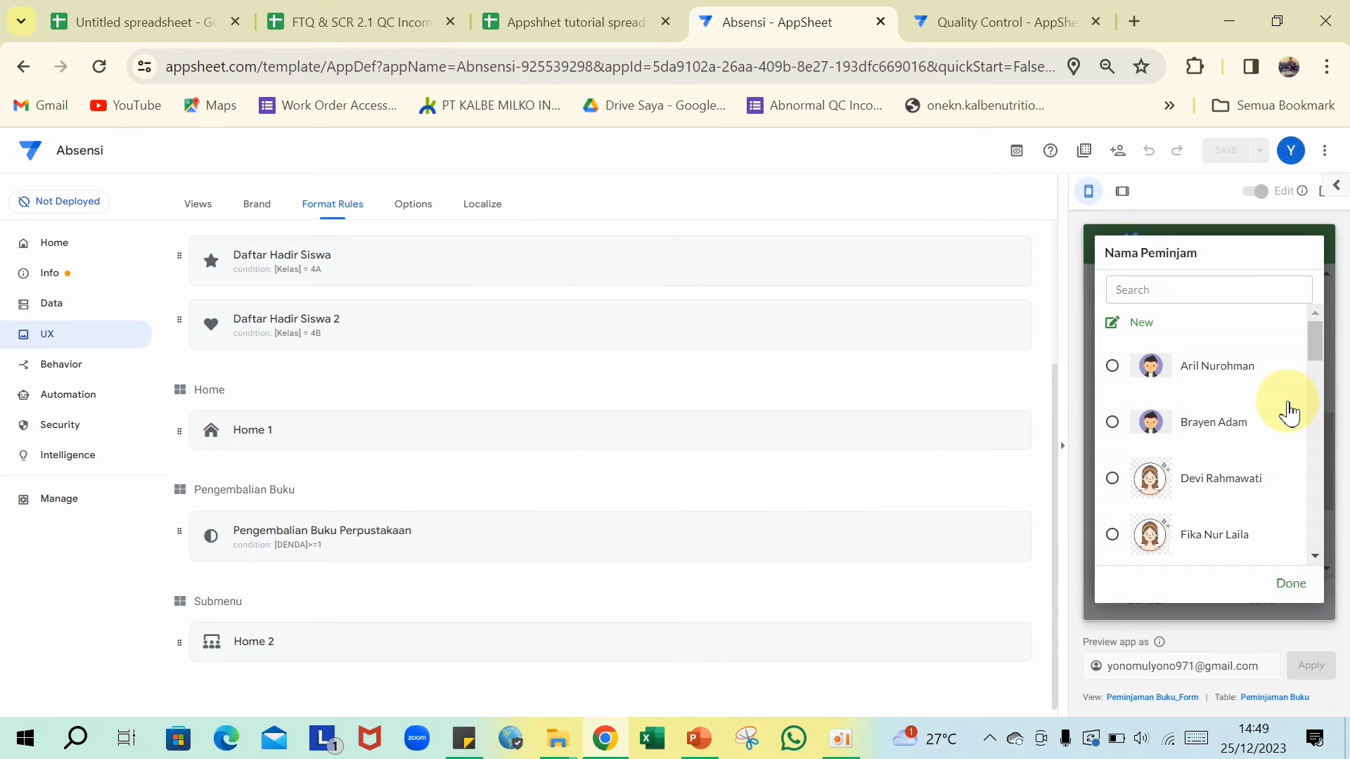
pyautogui.click(1242, 436)
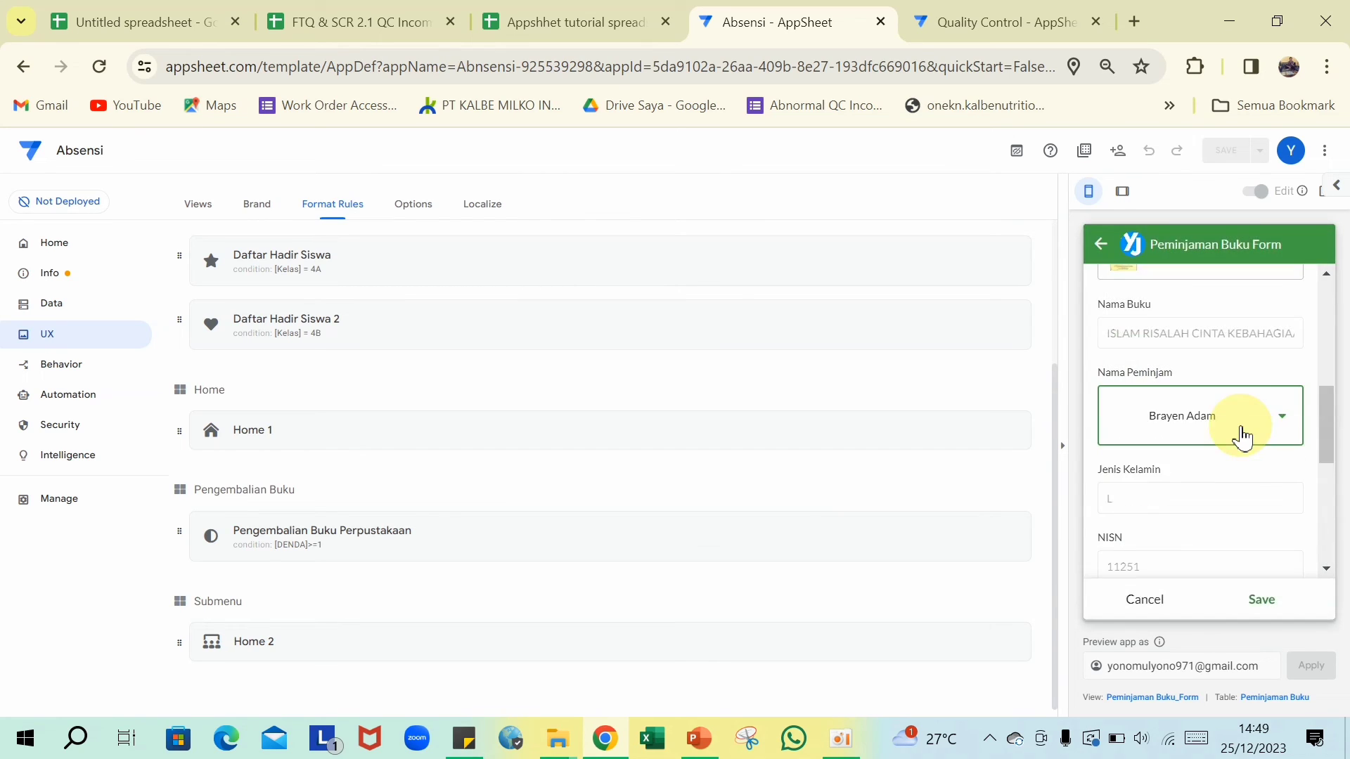
# - Set Jumlah Buku Keluar to 1, sign the Paraf box, and save the loan
pyautogui.scroll(-1, 1167, 484)
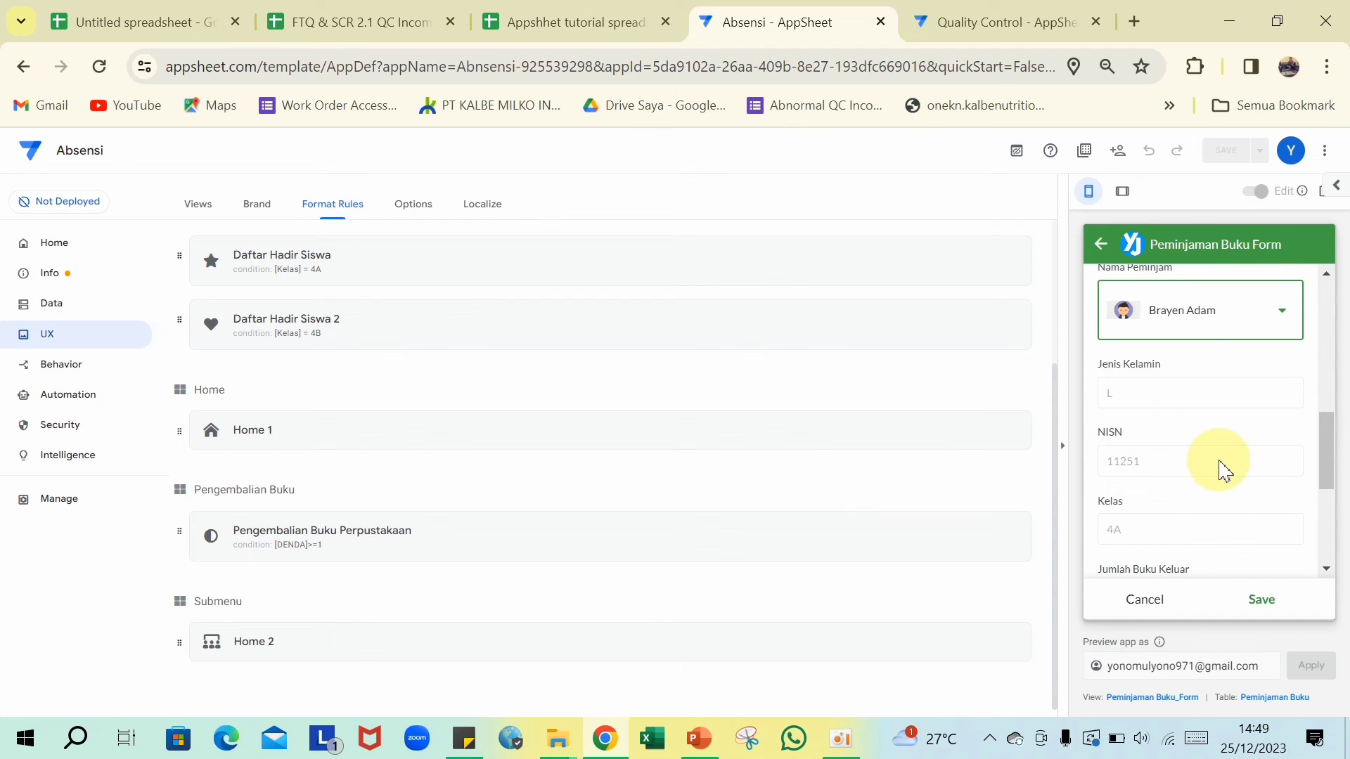
pyautogui.scroll(-1, 1152, 499)
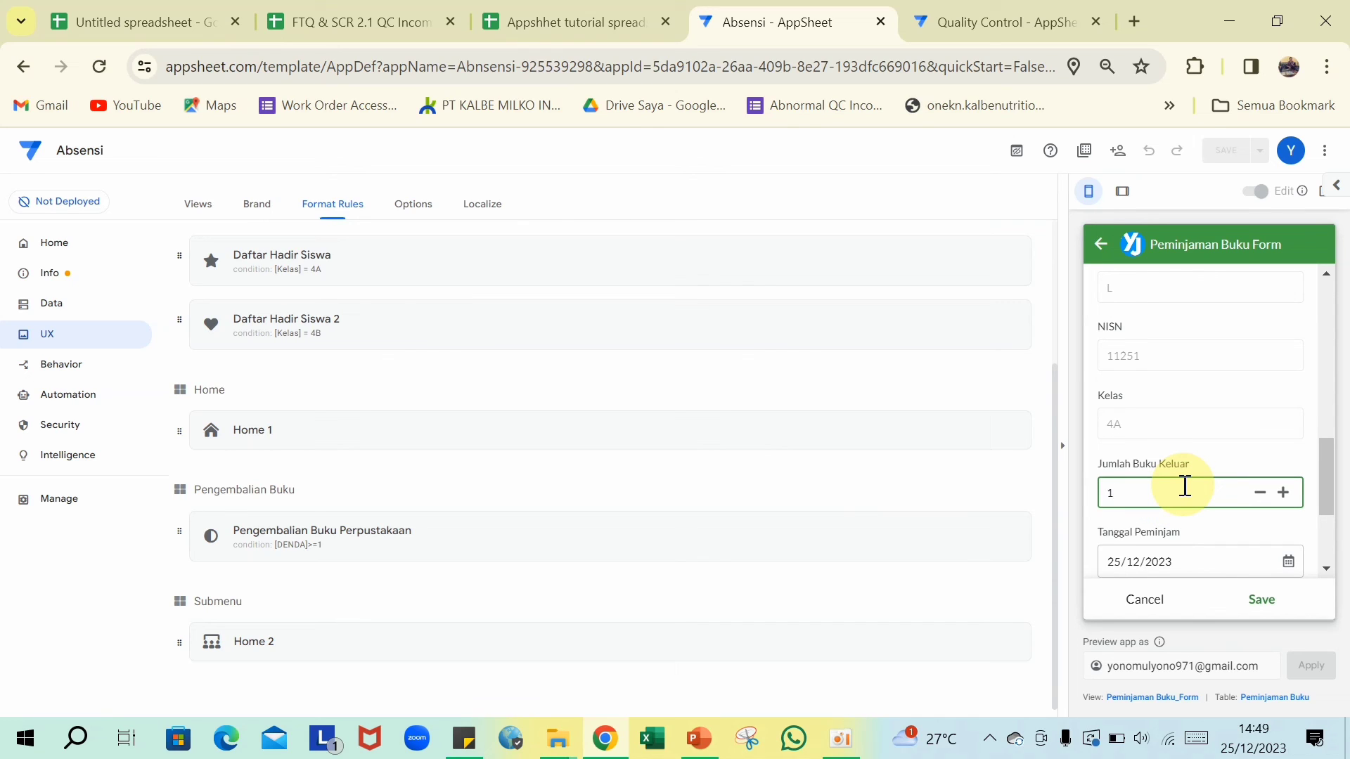
pyautogui.scroll(-1, 1184, 485)
pyautogui.click(1188, 485)
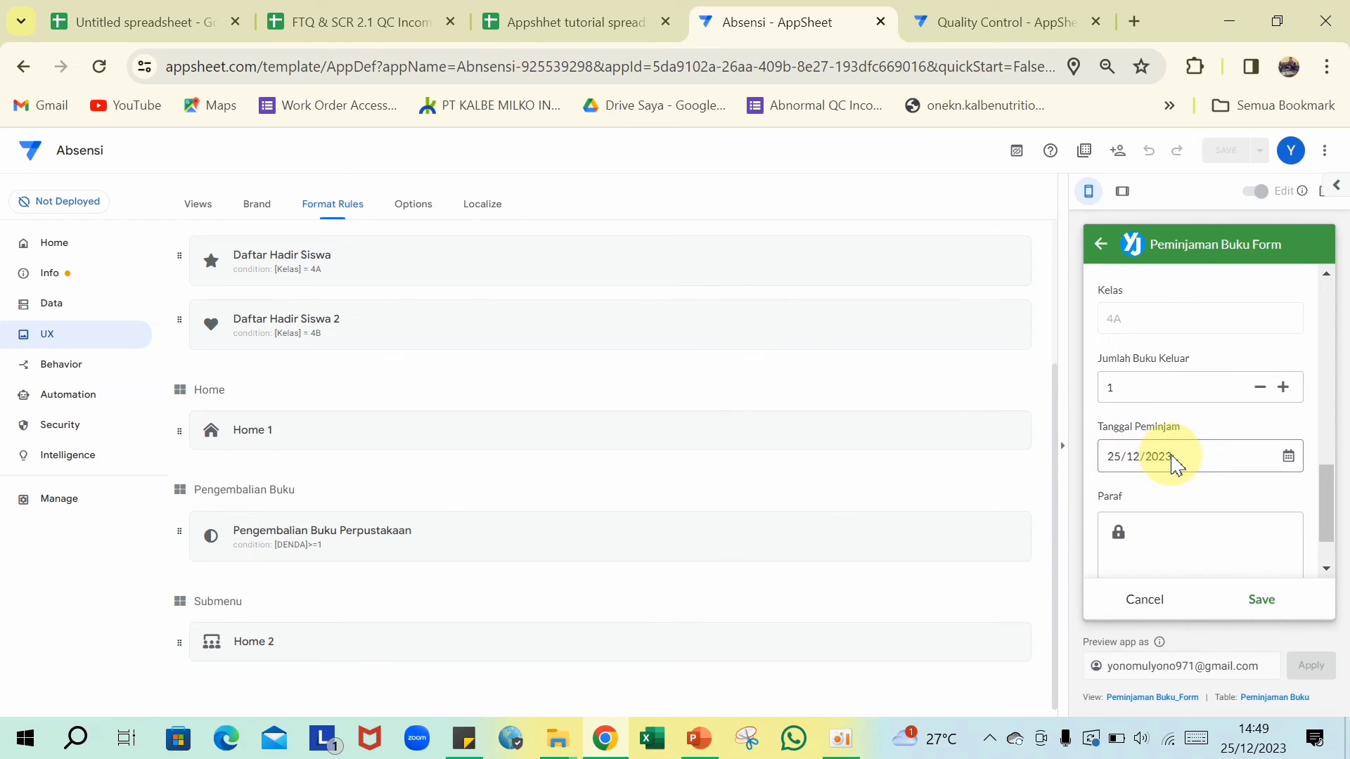
pyautogui.scroll(-1, 1174, 464)
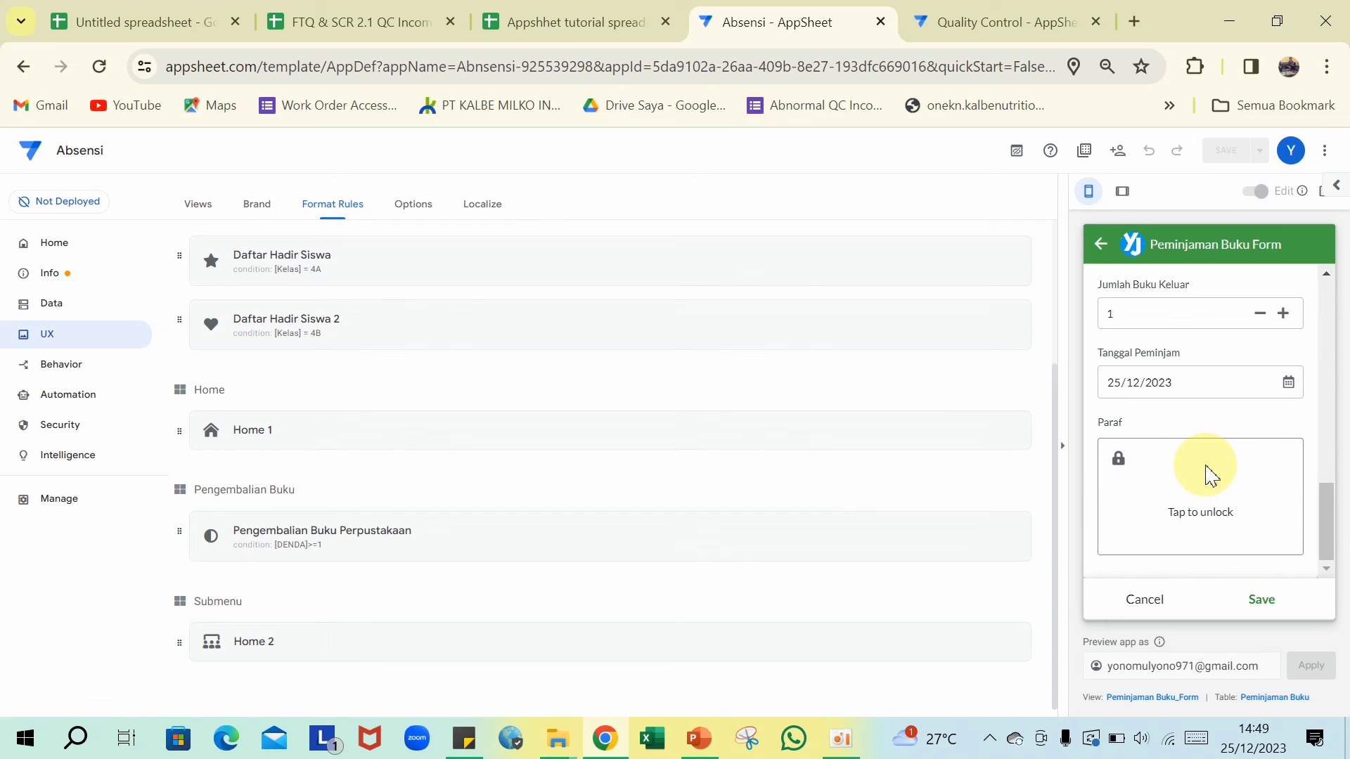
pyautogui.click(1202, 482)
pyautogui.moveTo(1175, 503)
pyautogui.mouseDown()
pyautogui.moveTo(1207, 466)
pyautogui.moveTo(1234, 501)
pyautogui.mouseUp()
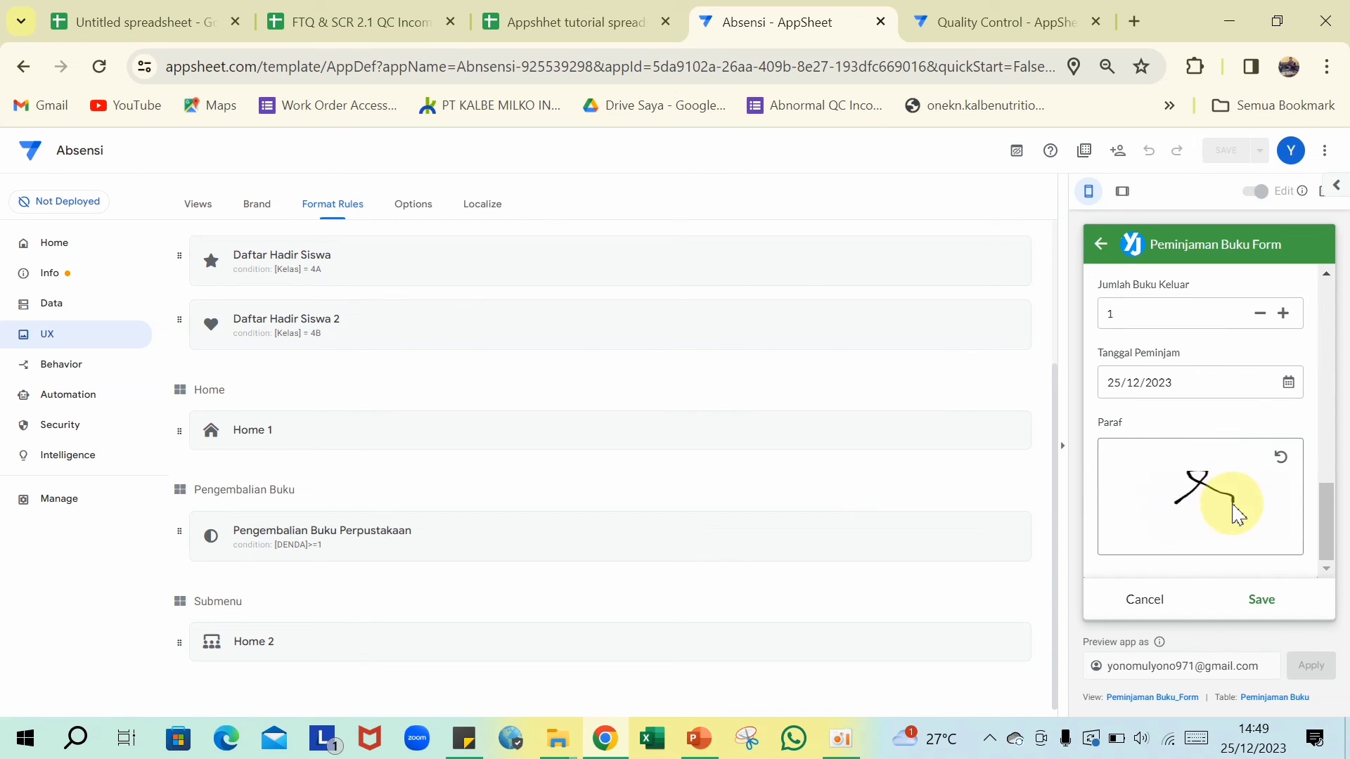
pyautogui.click(1260, 602)
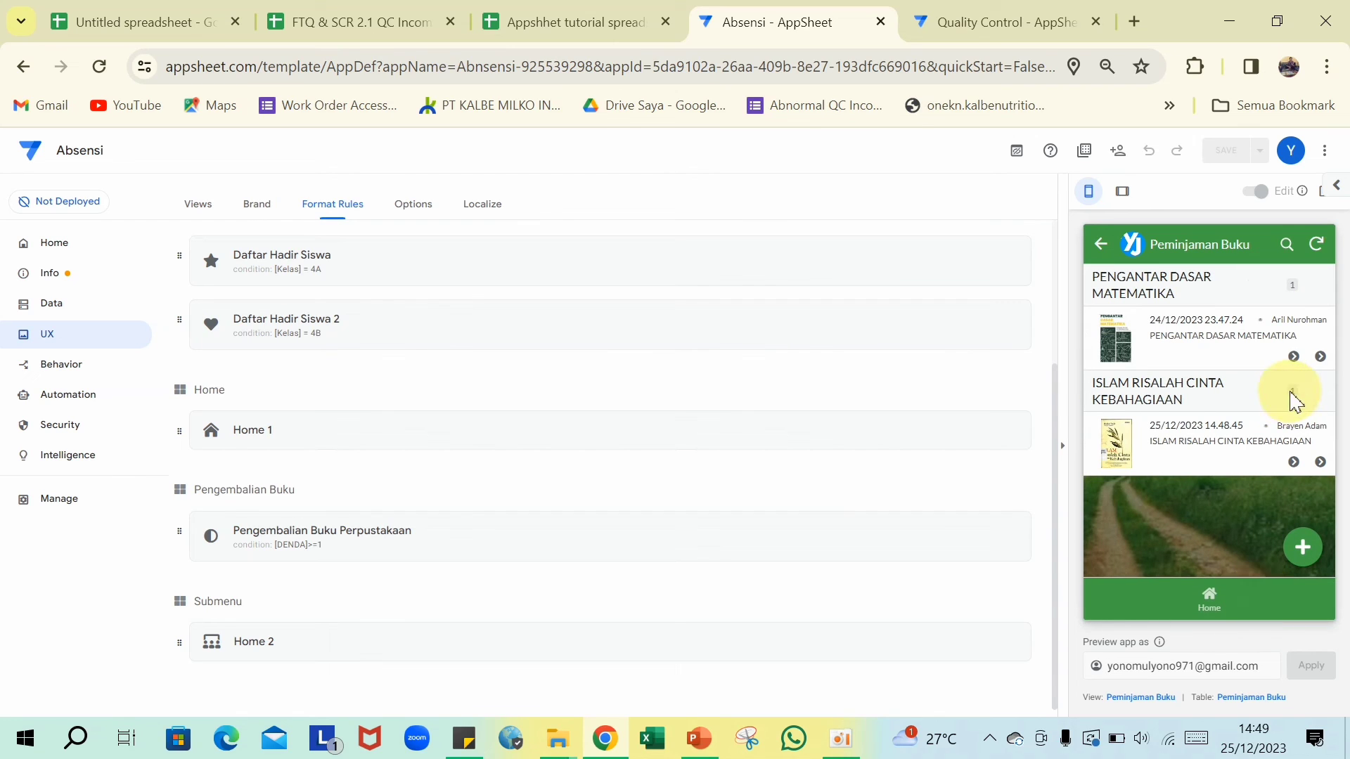
# - Review the details of the new ISLAM RISALAH CINTA KEBAHAGIAAN loan
pyautogui.click(1180, 456)
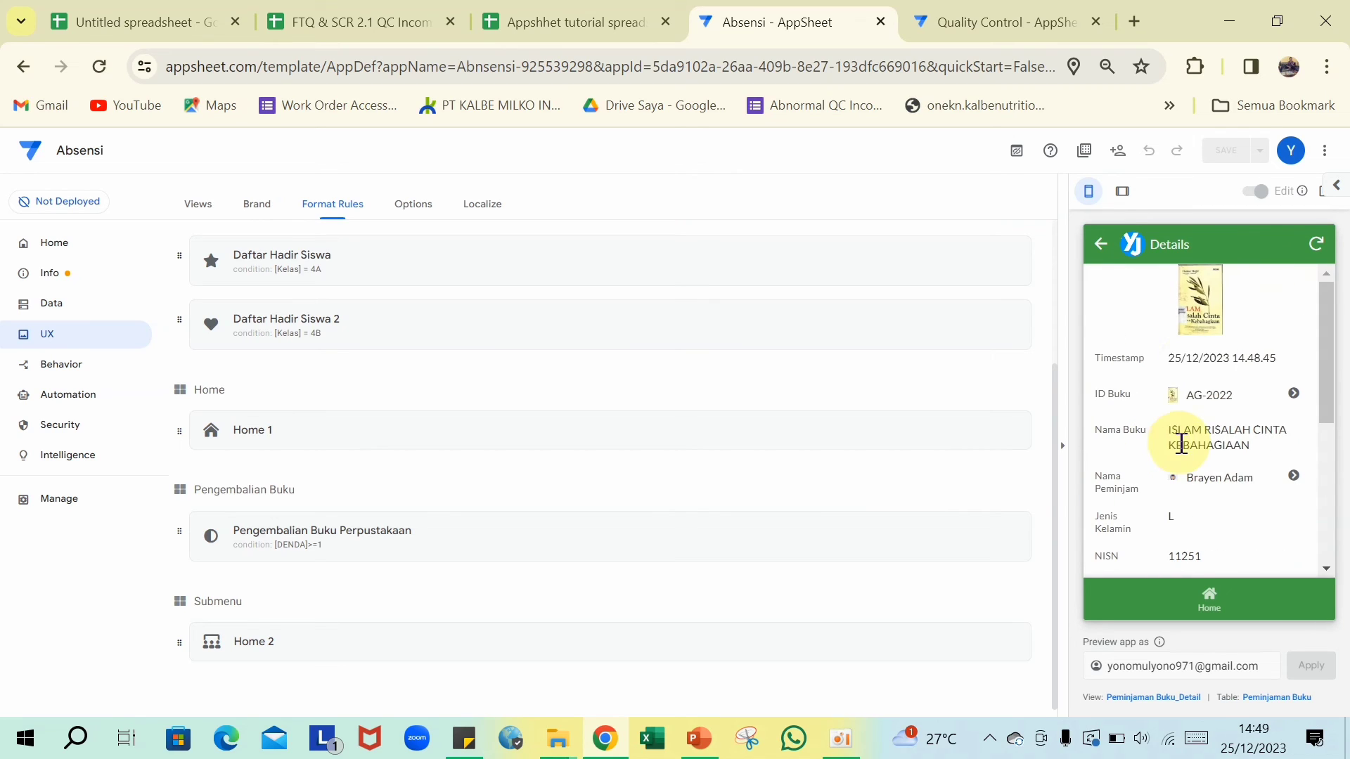
pyautogui.scroll(-2, 1195, 375)
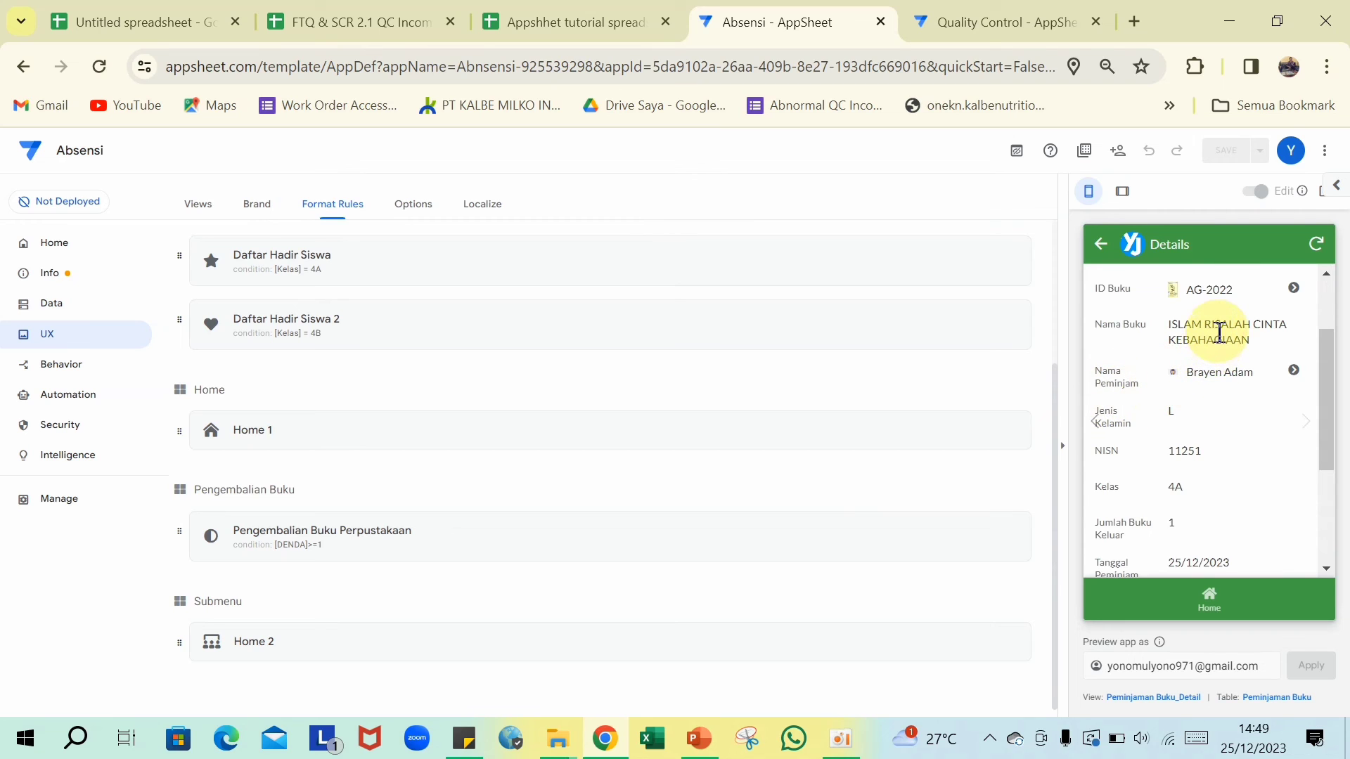
pyautogui.scroll(2, 1195, 352)
pyautogui.scroll(-4, 1199, 392)
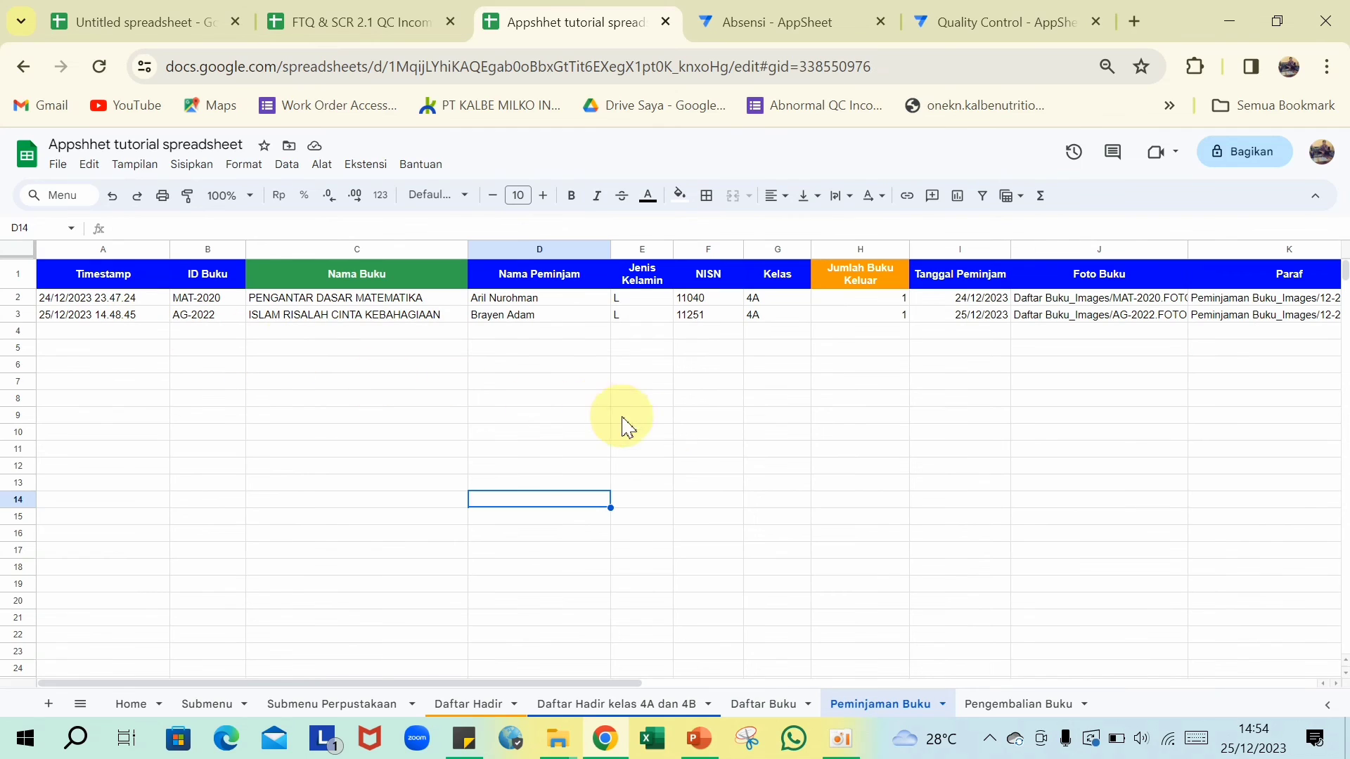
# - Confirm in Daftar Buku that AG-2022 shows 1 copy out and 4 remaining
pyautogui.click(878, 344)
pyautogui.hscroll(3, 878, 343)
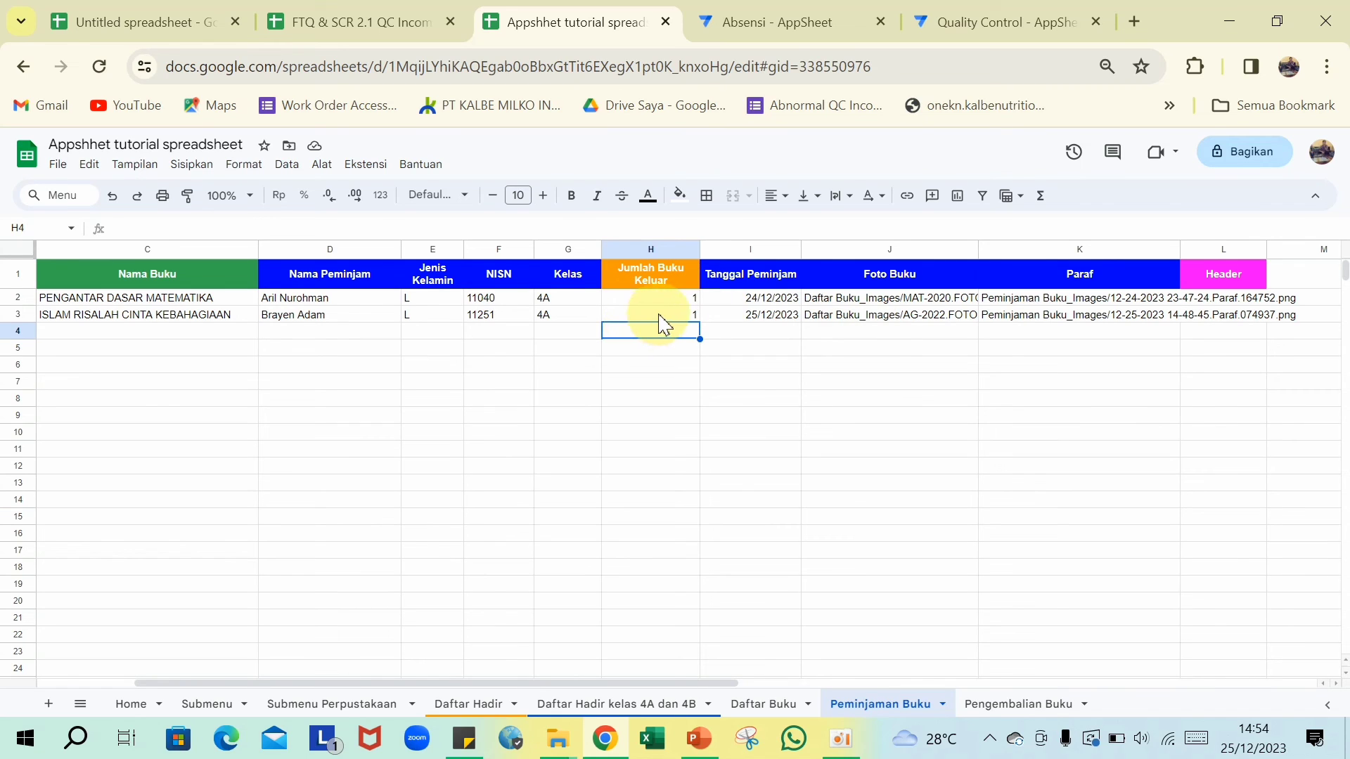
pyautogui.click(764, 704)
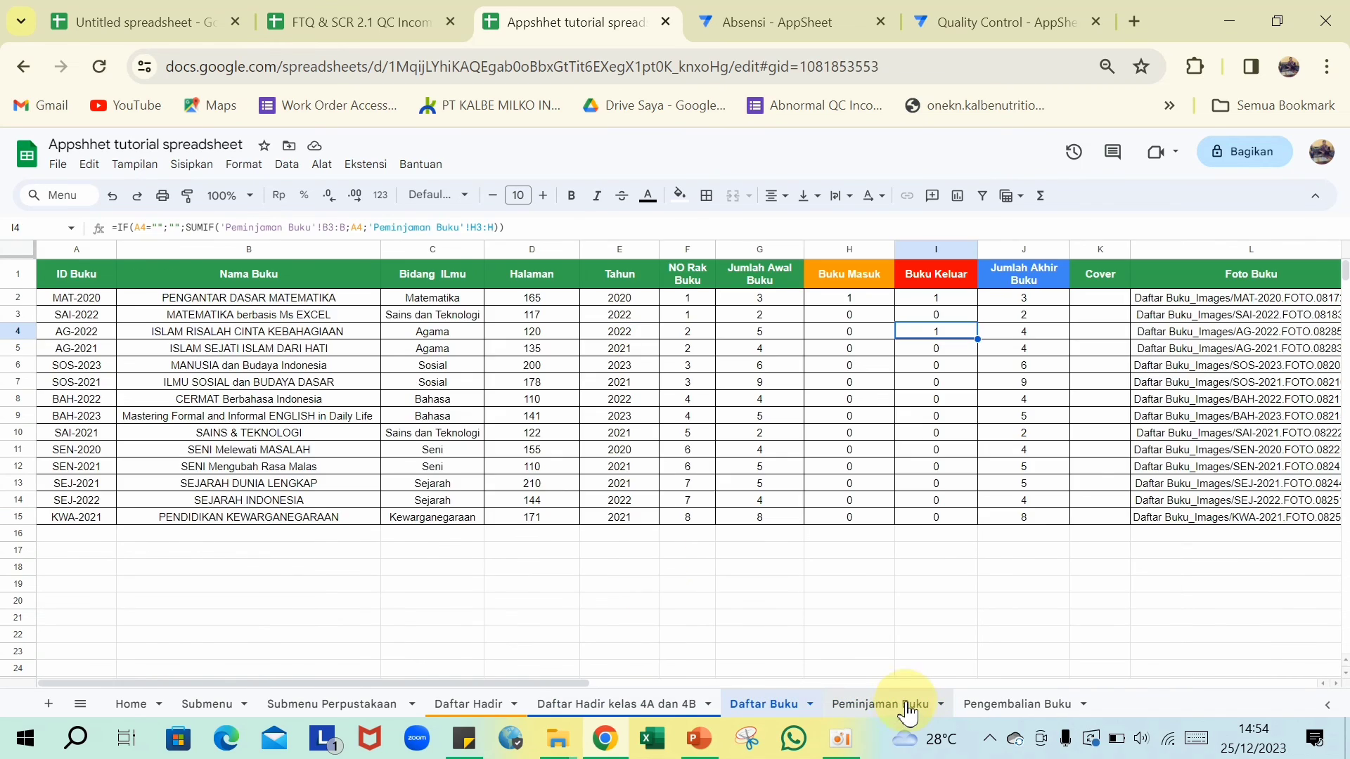
pyautogui.click(902, 705)
pyautogui.click(793, 716)
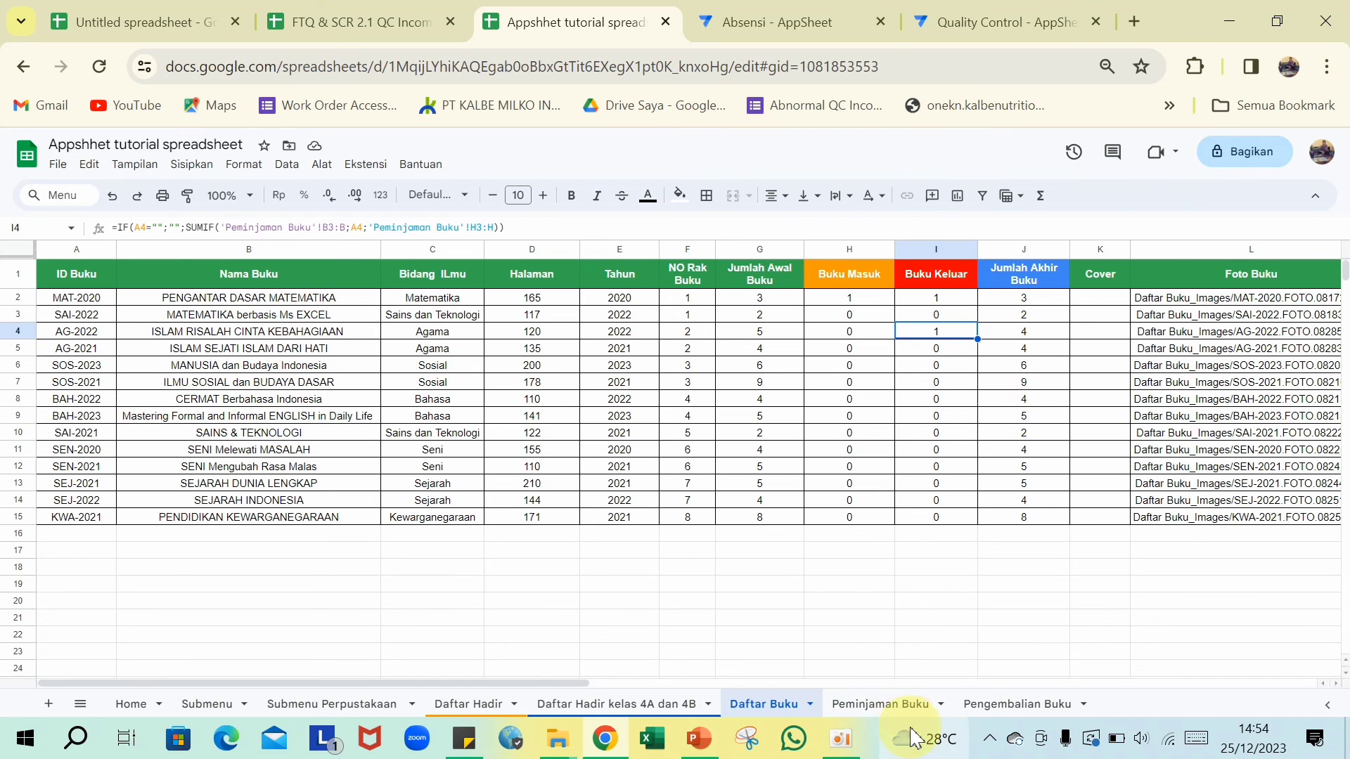
# - Check the Peminjaman Buku and Pengembalian Buku sheets, then return to the AppSheet editor
pyautogui.click(899, 706)
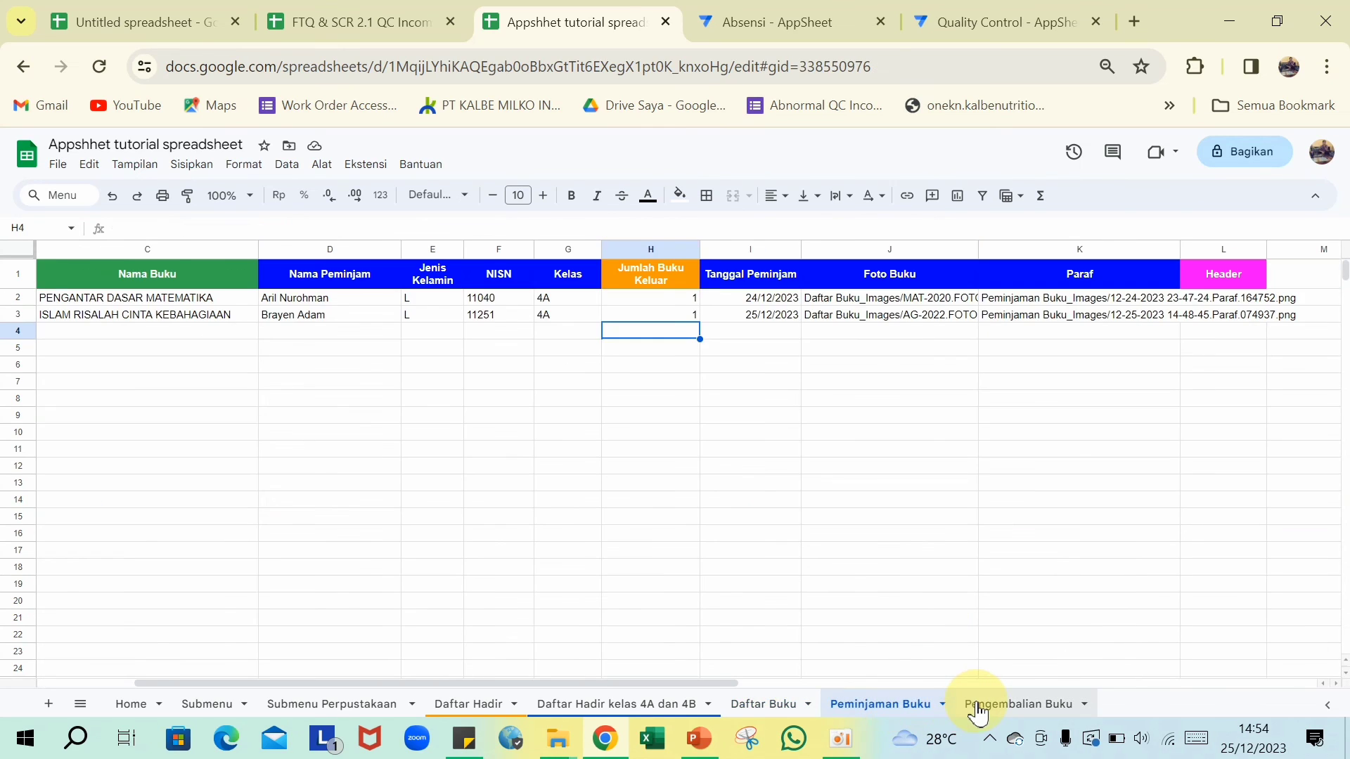
pyautogui.click(977, 705)
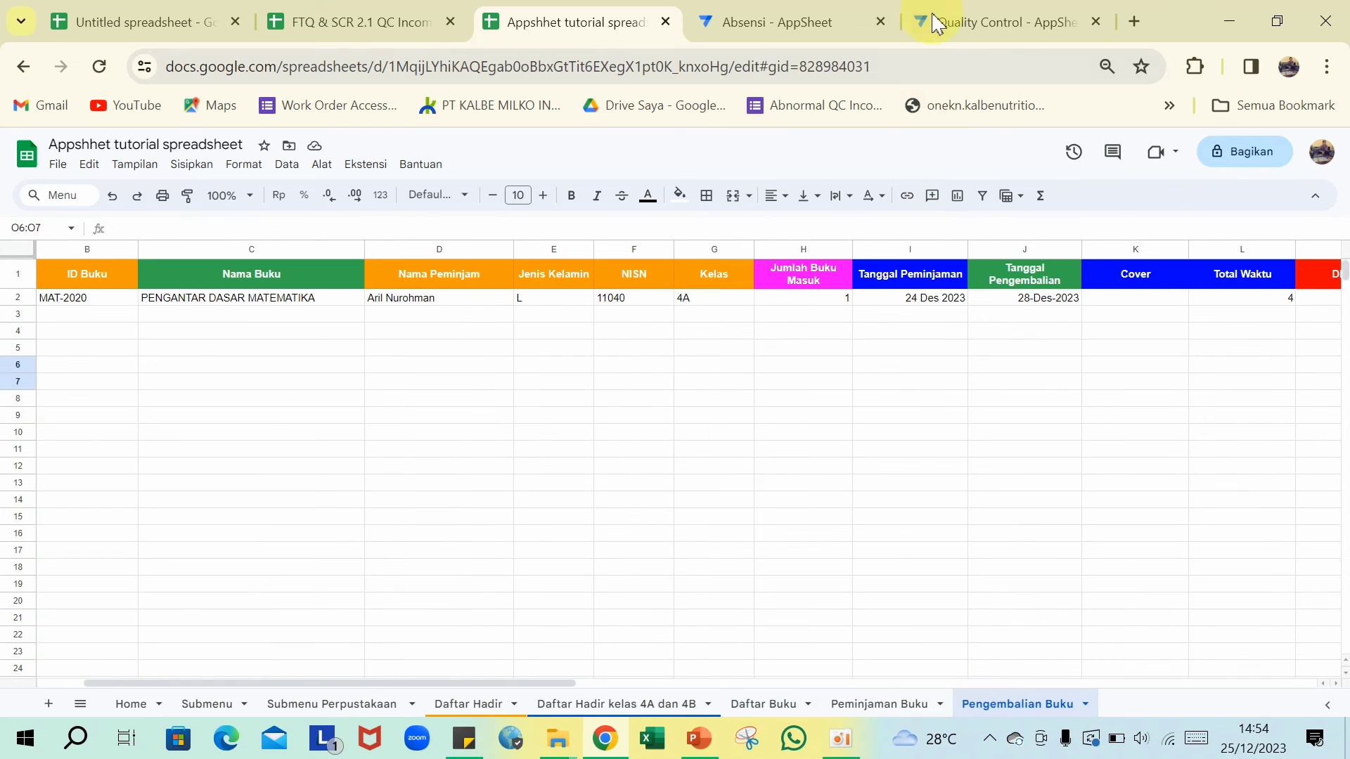
pyautogui.click(805, 13)
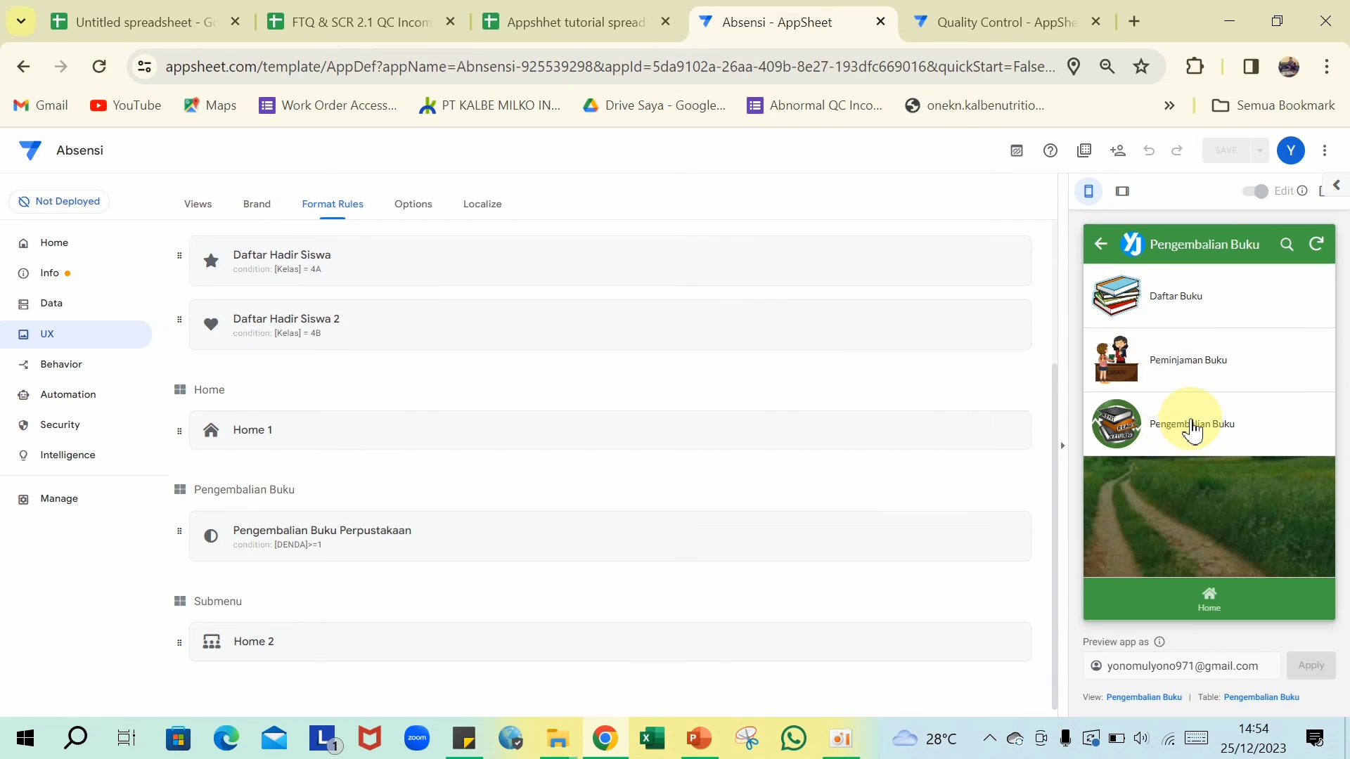
# - Start a new book return record for book AG-2022 and pick its borrower
pyautogui.click(1192, 426)
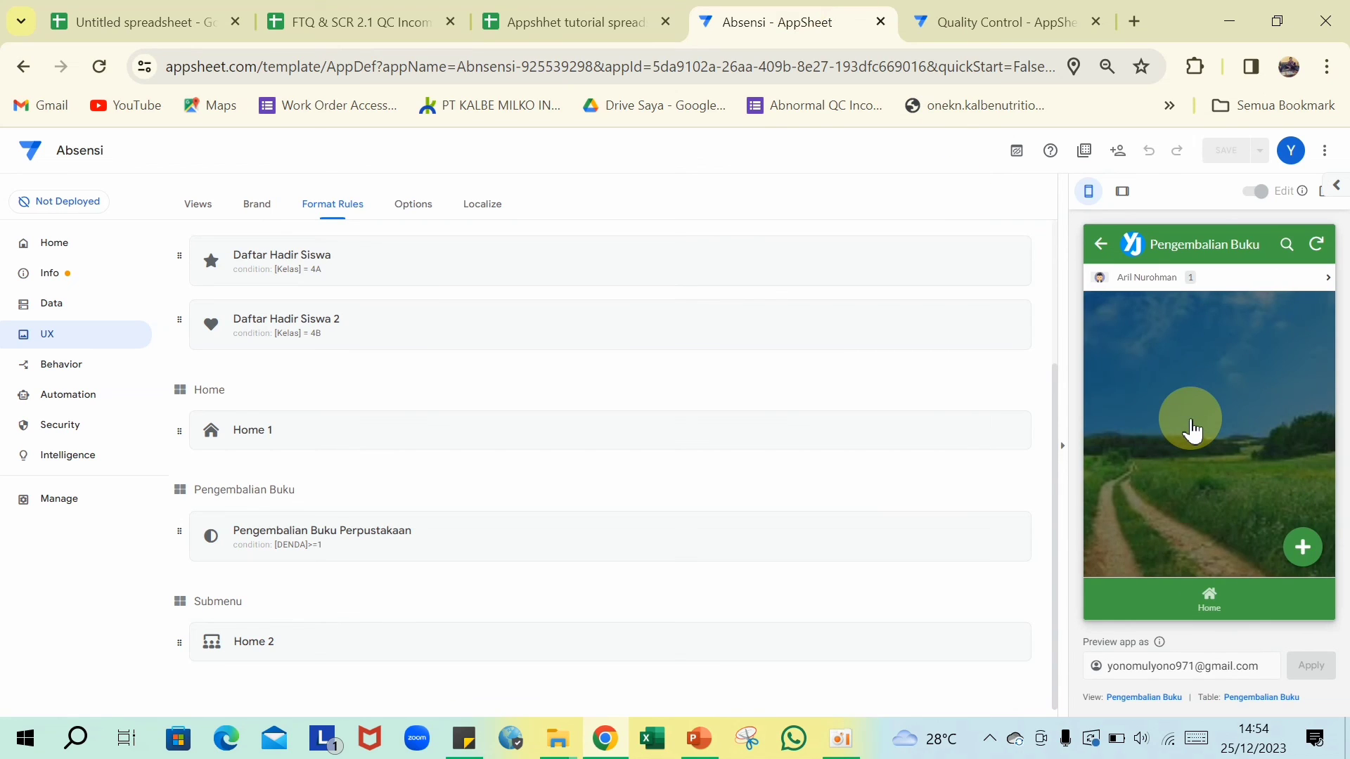
pyautogui.click(1296, 553)
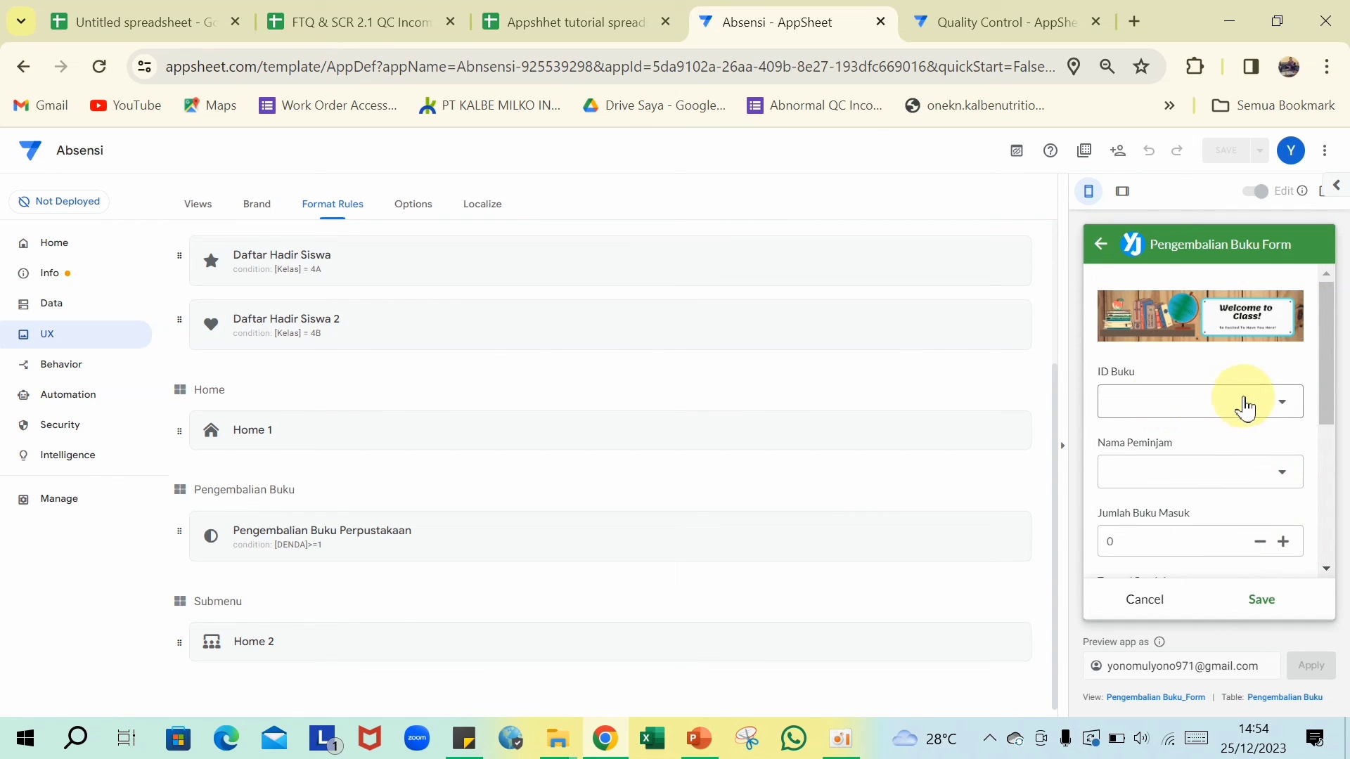
pyautogui.click(1276, 406)
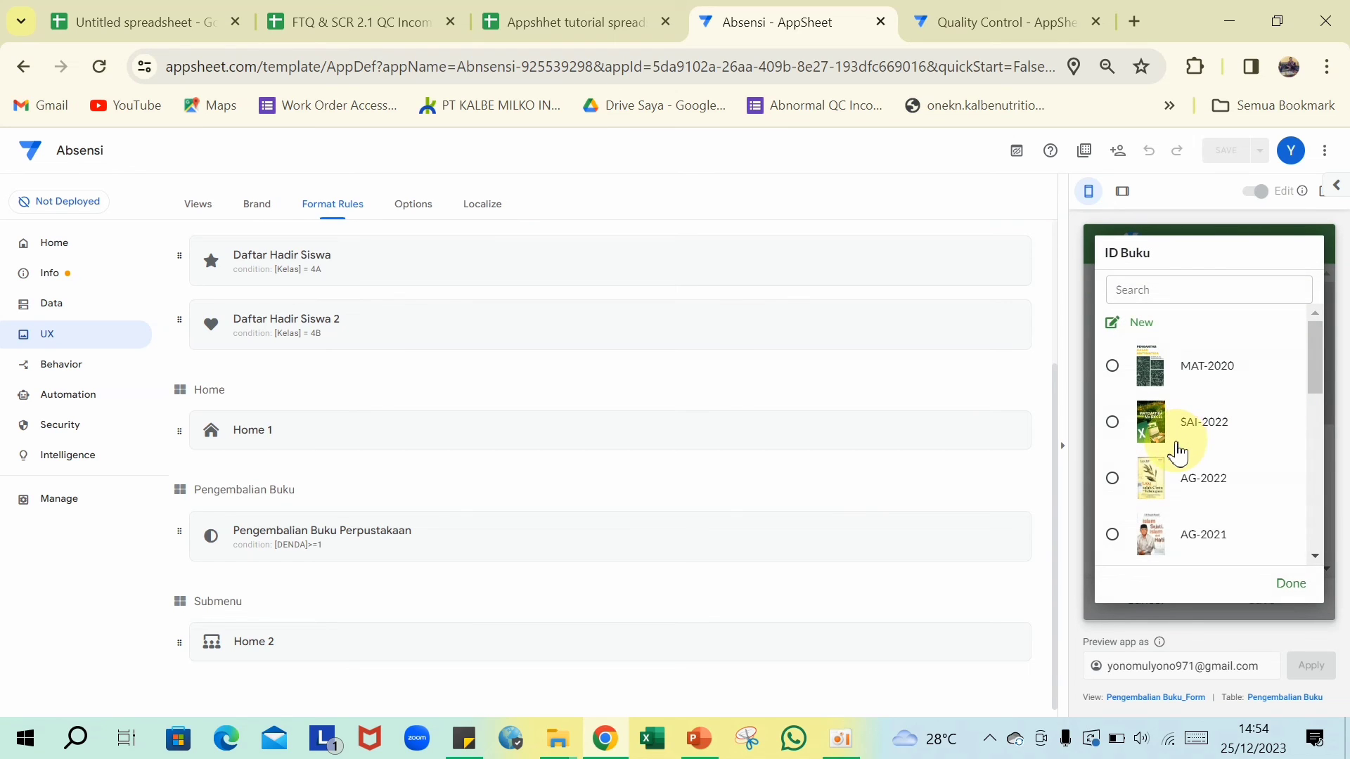
pyautogui.click(1139, 479)
pyautogui.scroll(-6, 1125, 489)
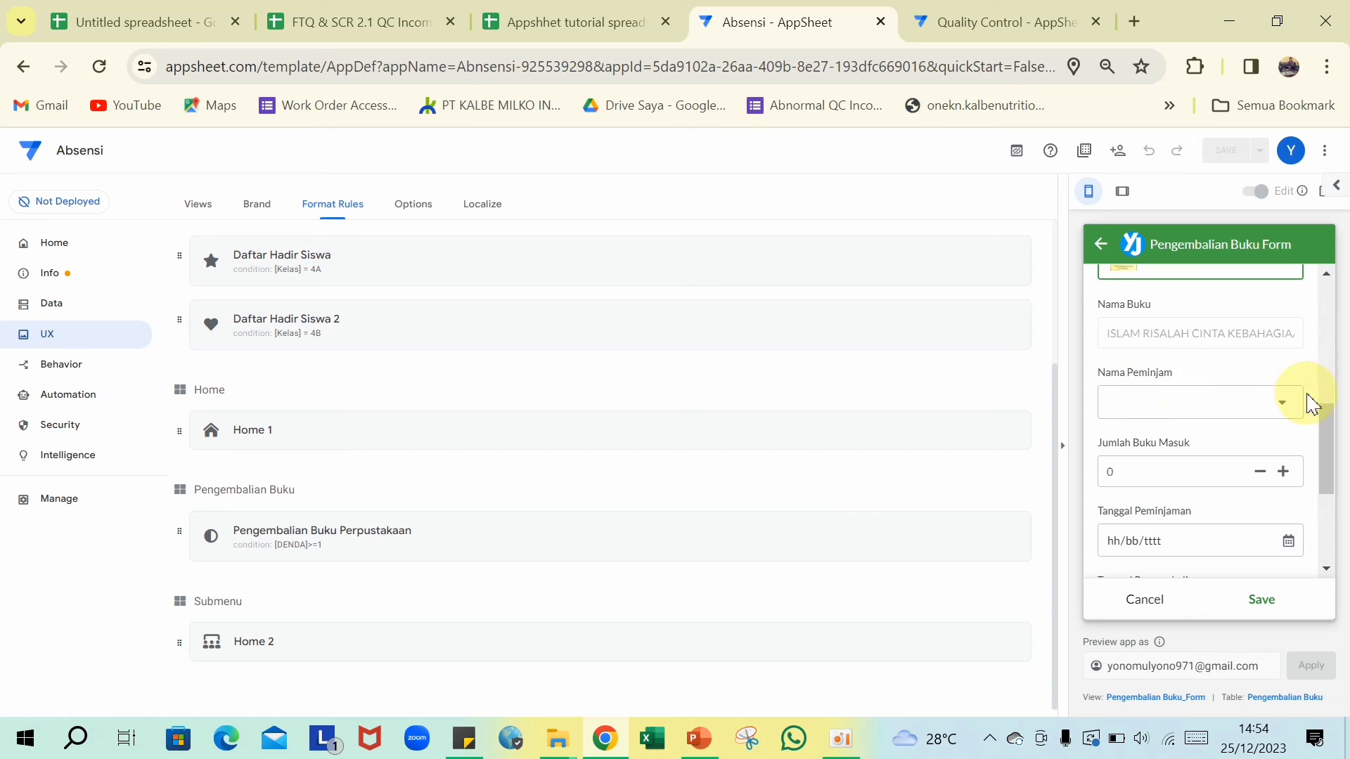
pyautogui.click(1280, 404)
pyautogui.click(1288, 415)
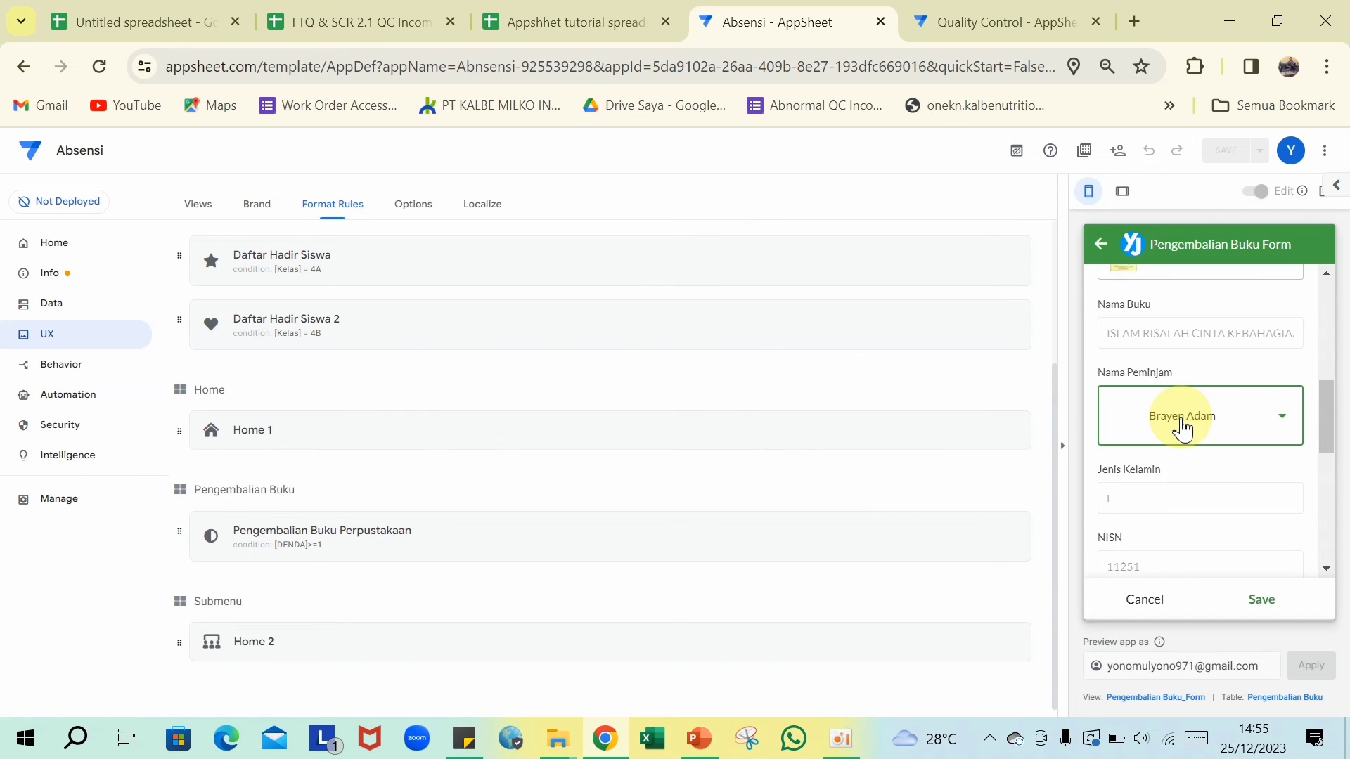
# - Enter 1 book returned, borrowed 25/12/2023 and returned 26/12/2023, sign Paraf, and save
pyautogui.scroll(-4, 1188, 435)
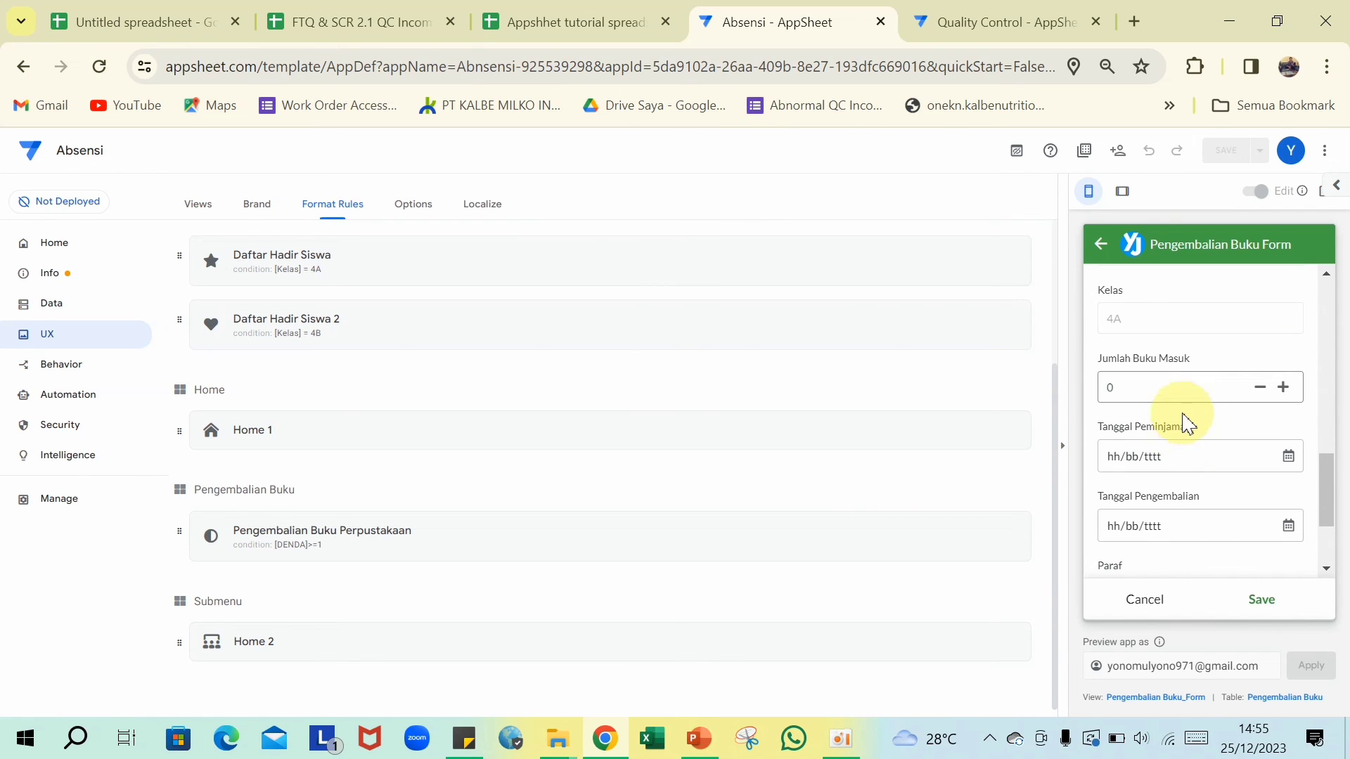
pyautogui.click(1195, 387)
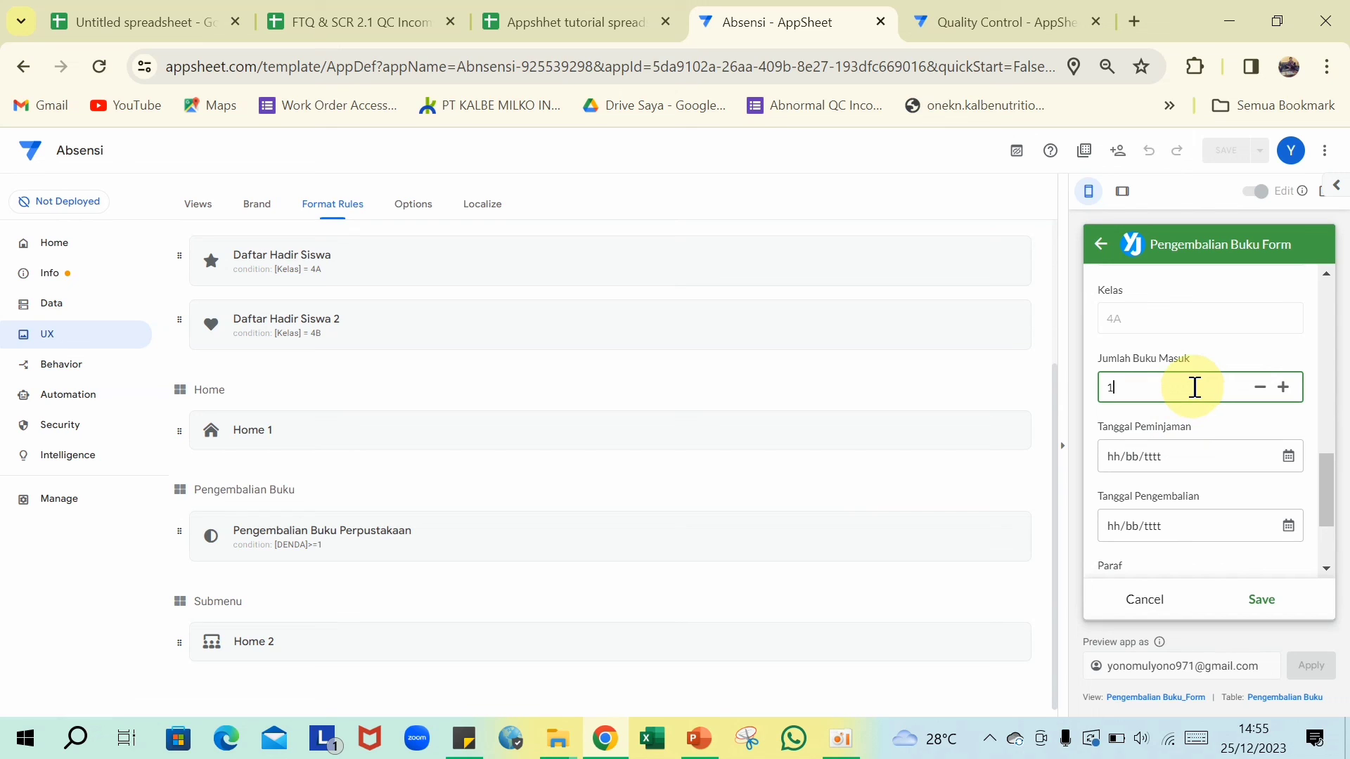
pyautogui.click(1288, 458)
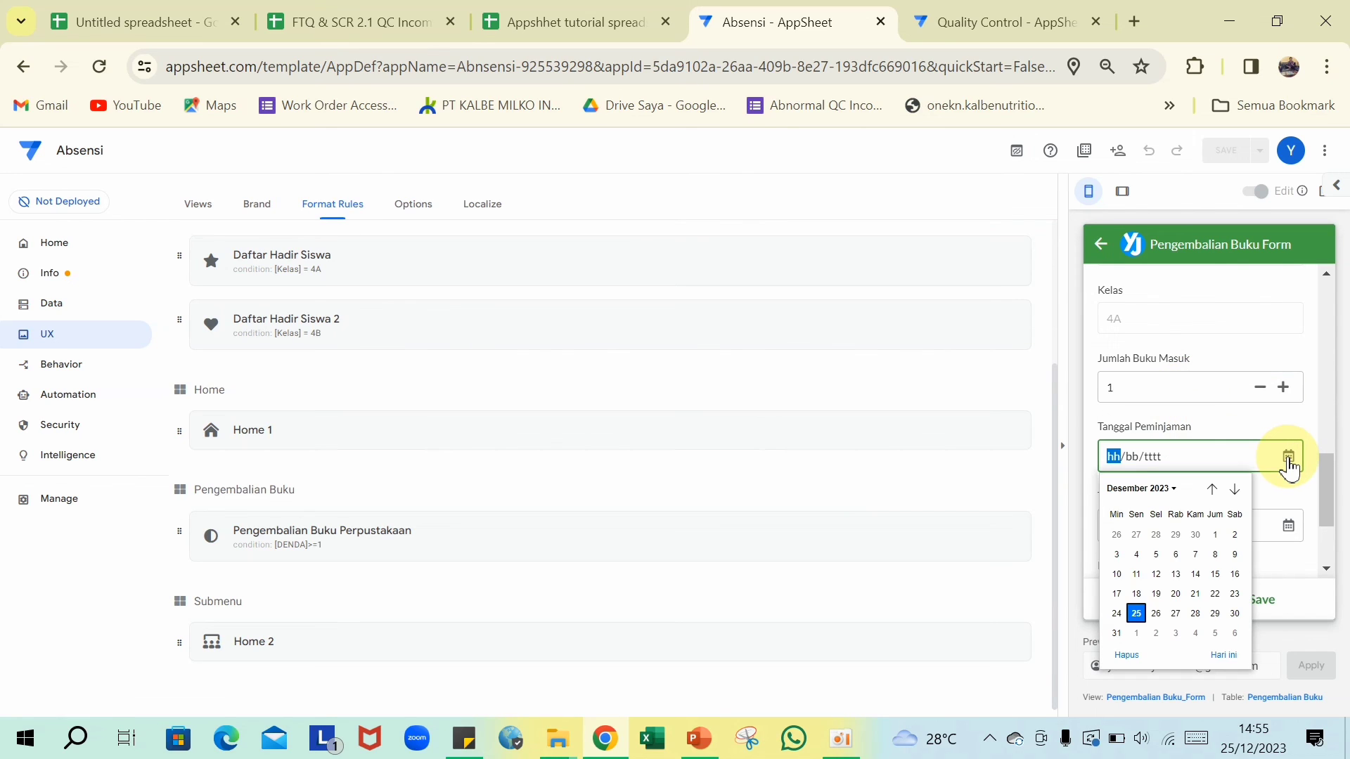
pyautogui.click(1136, 614)
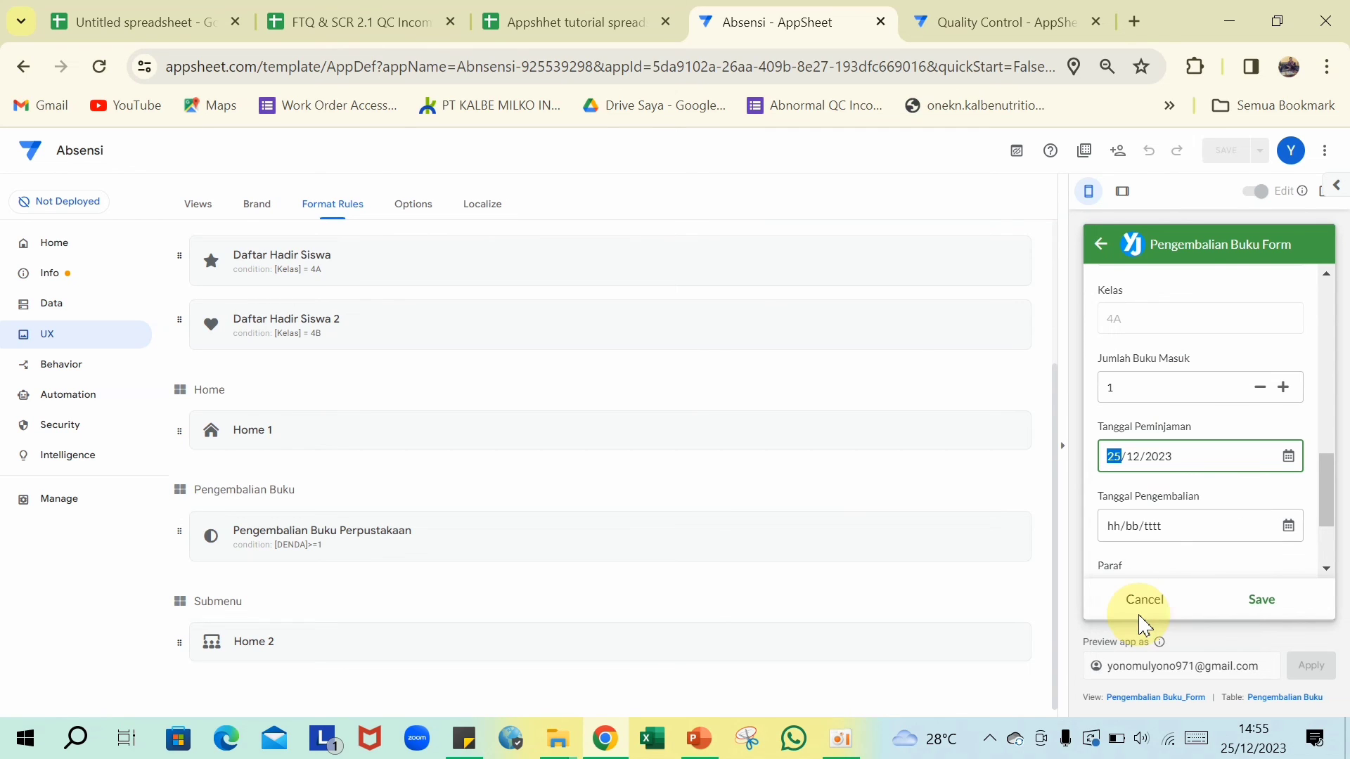
pyautogui.click(1287, 532)
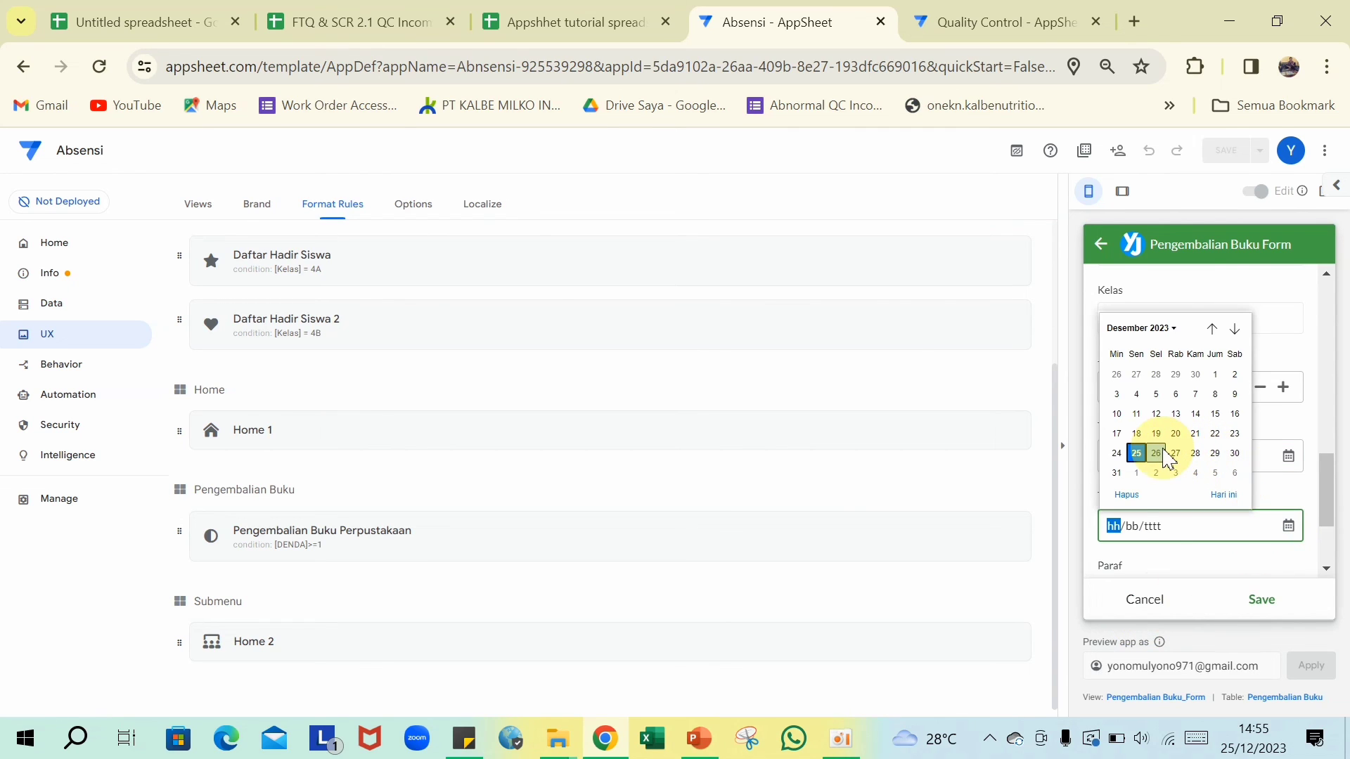
pyautogui.click(1165, 450)
pyautogui.scroll(-2, 1199, 482)
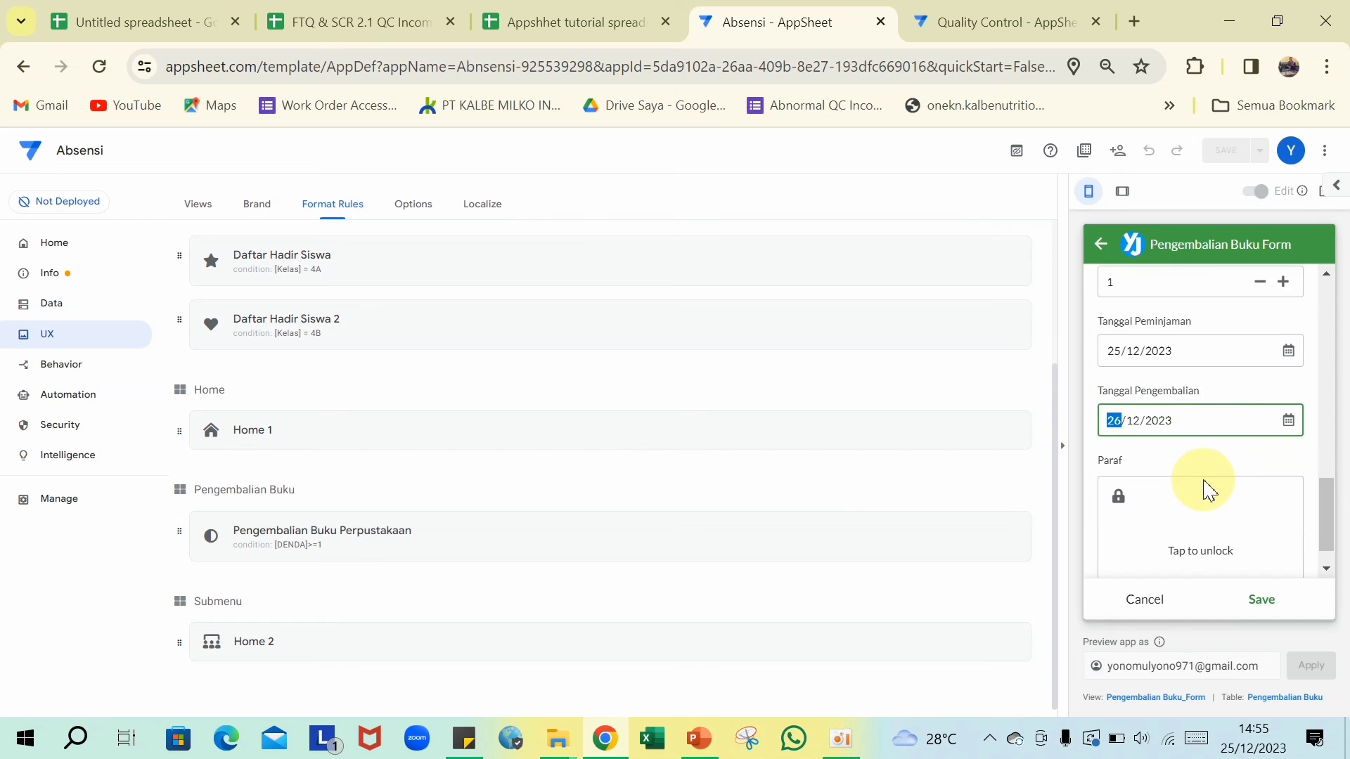
pyautogui.moveTo(1165, 518)
pyautogui.mouseDown()
pyautogui.moveTo(1235, 476)
pyautogui.moveTo(1213, 507)
pyautogui.mouseUp()
pyautogui.click(1260, 612)
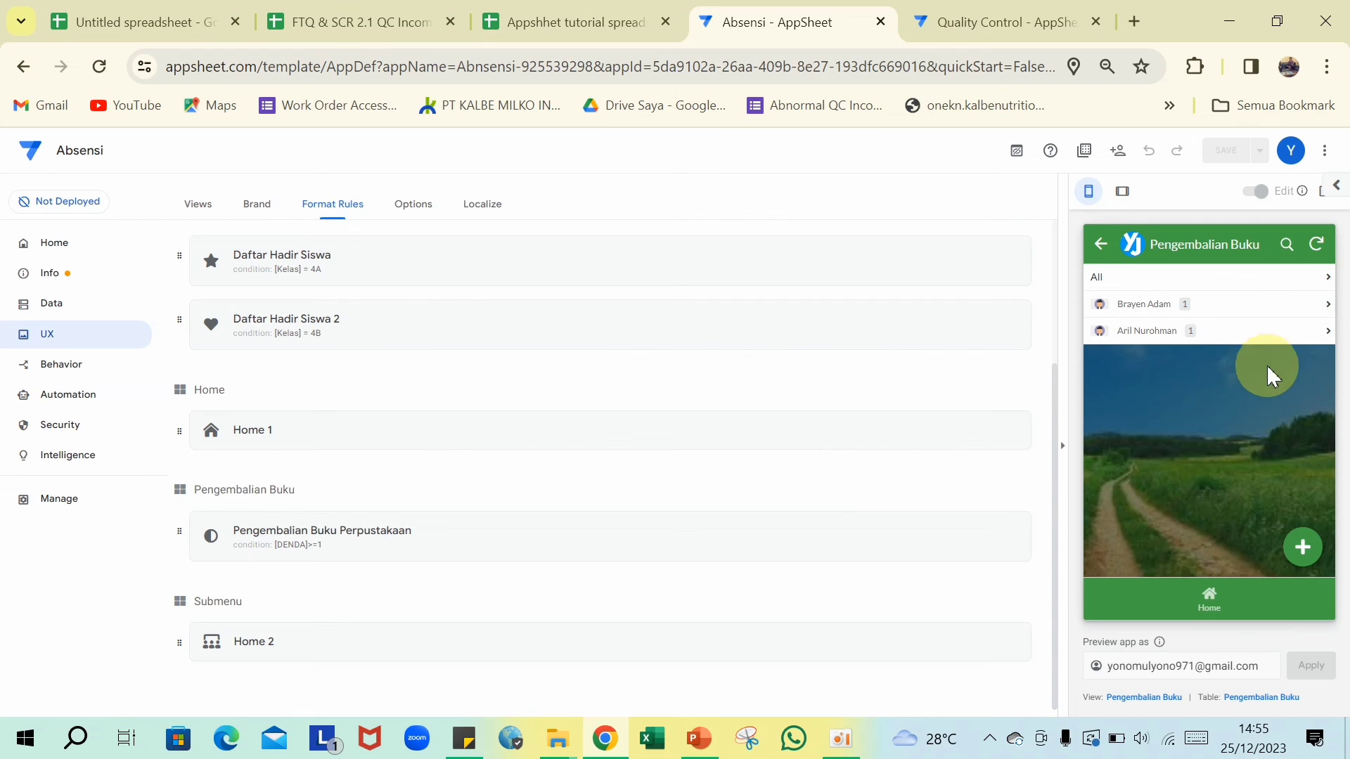
pyautogui.click(1171, 316)
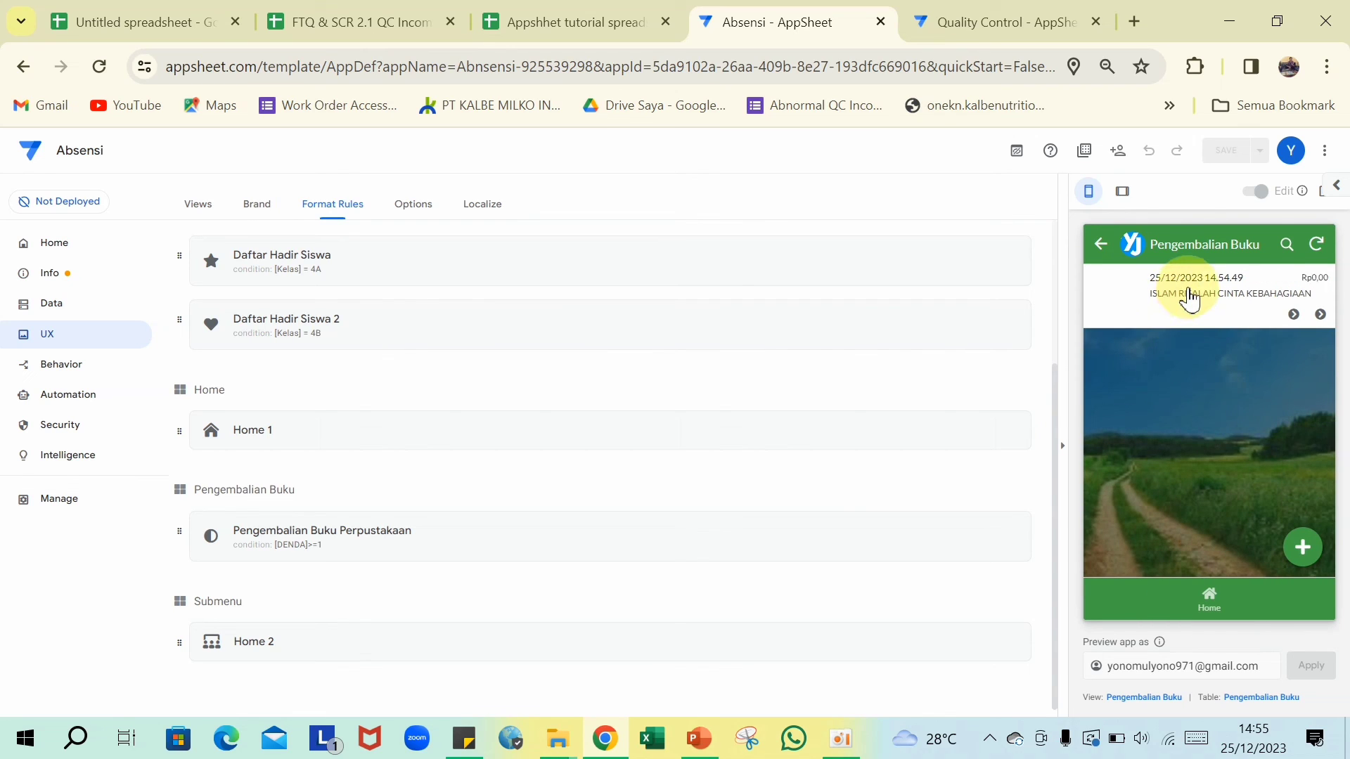
# - Review the details of the new ISLAM RISALAH CINTA KEBAHAGIAAN return record
pyautogui.click(1188, 298)
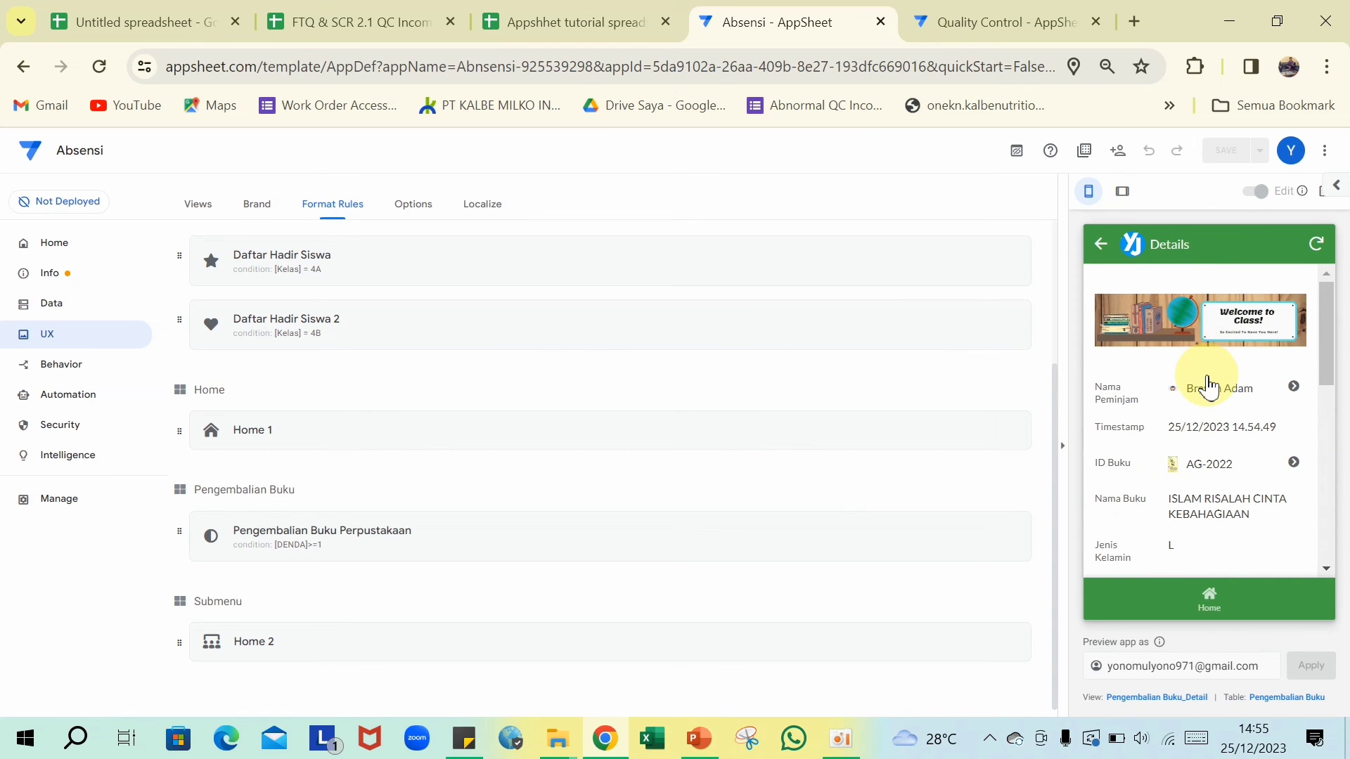
pyautogui.scroll(-5, 1207, 386)
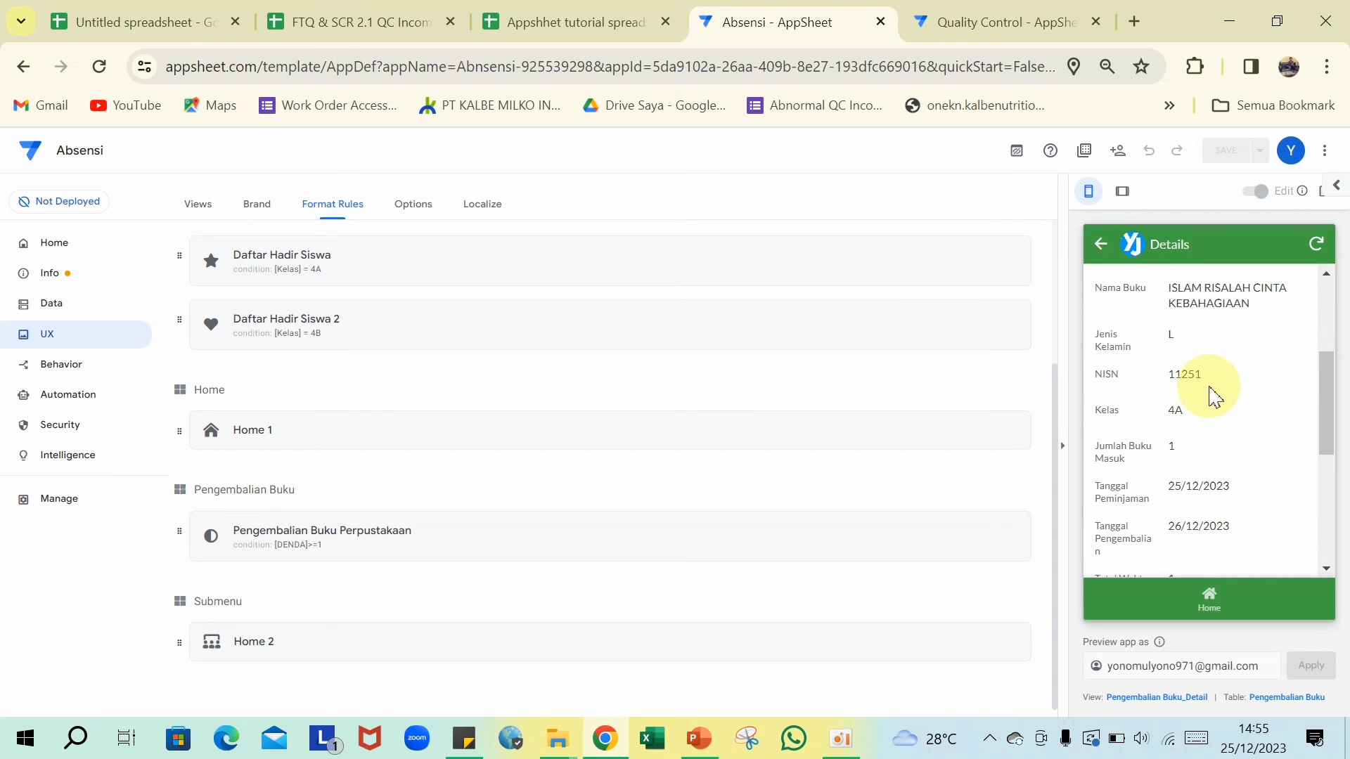
pyautogui.scroll(-3, 1210, 388)
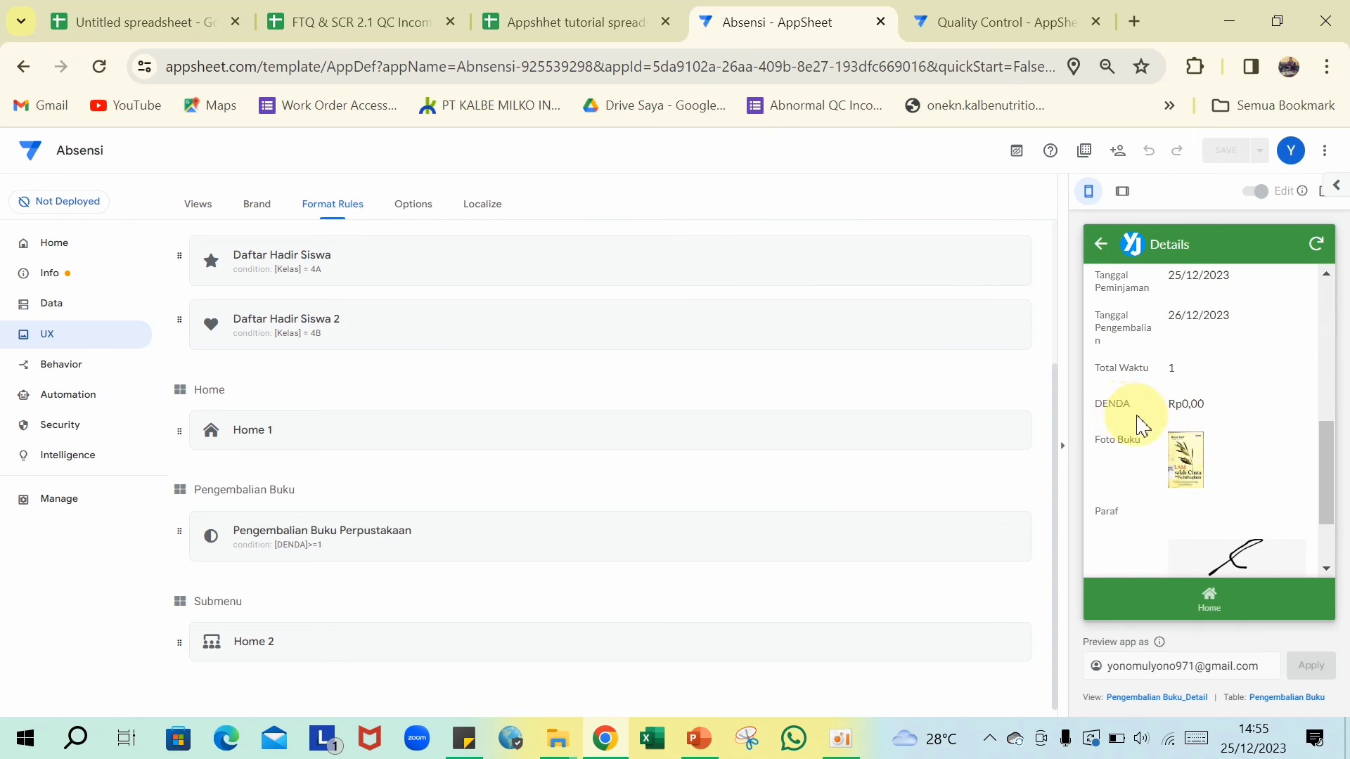
pyautogui.scroll(5, 1196, 395)
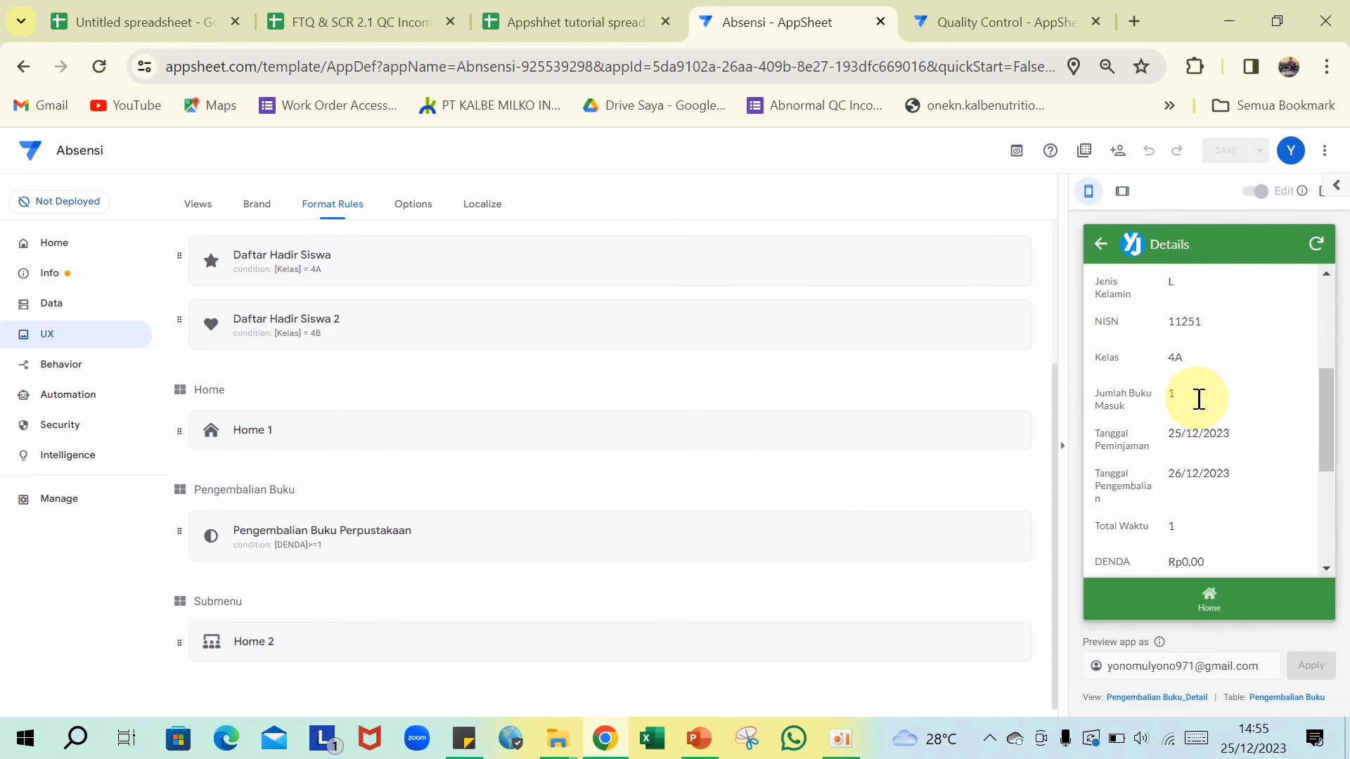
pyautogui.scroll(2, 1199, 399)
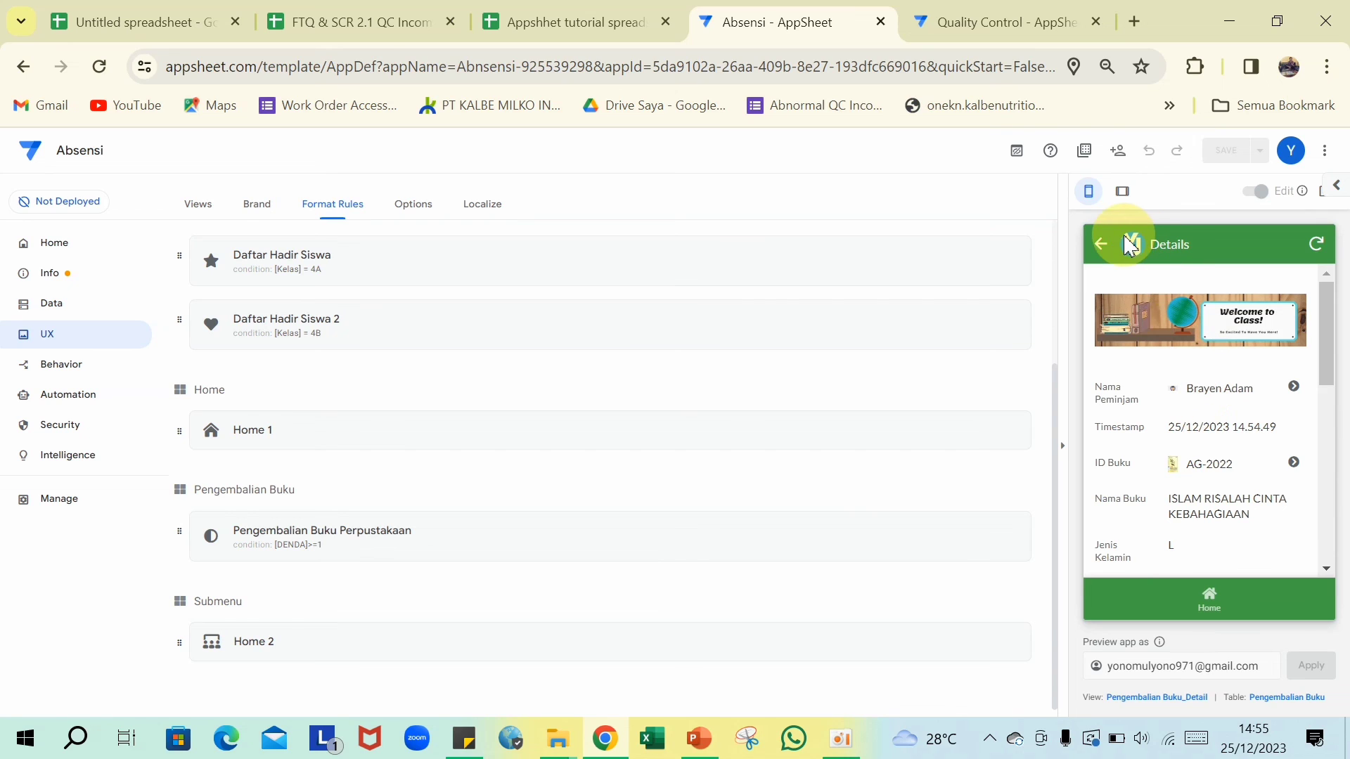
# - Go back to the borrower groups and open the PENGANTAR DASAR MATEMATIKA return record
pyautogui.click(1106, 248)
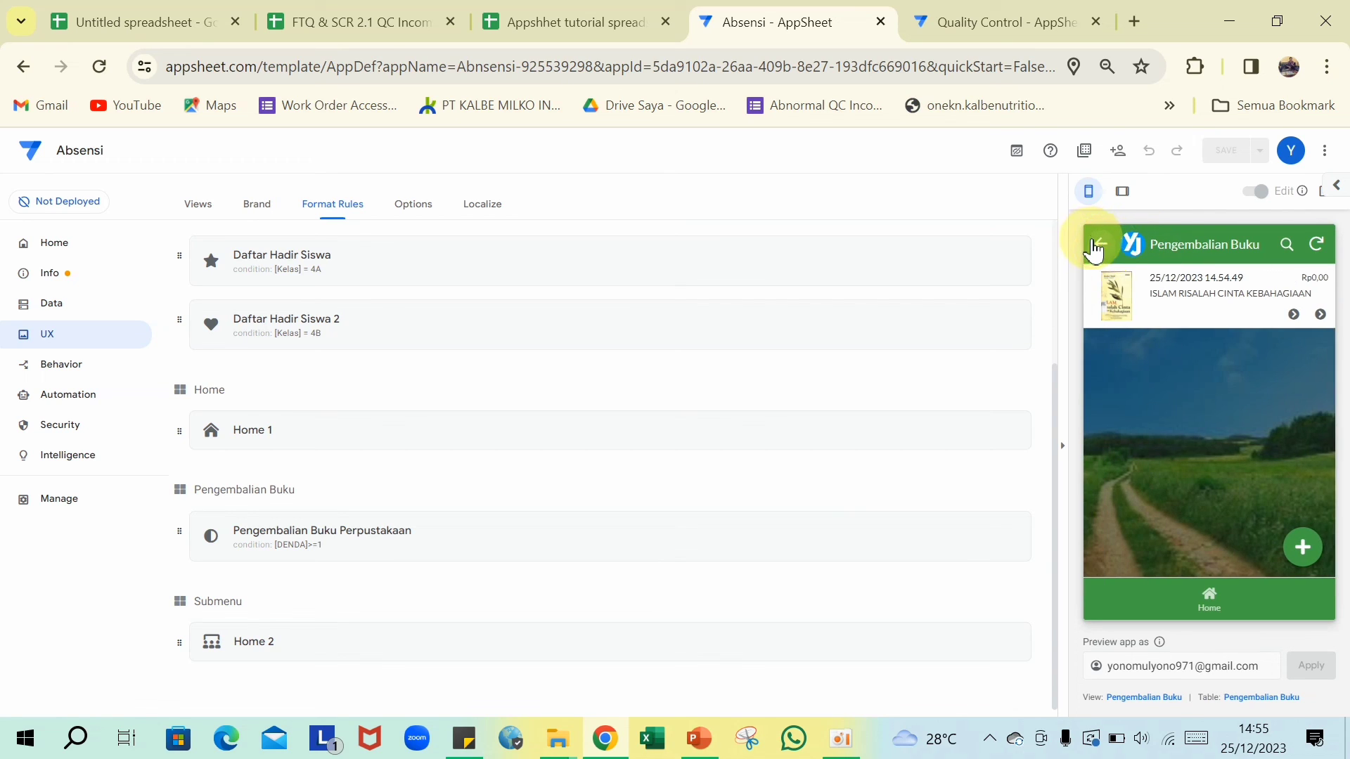
pyautogui.click(1098, 247)
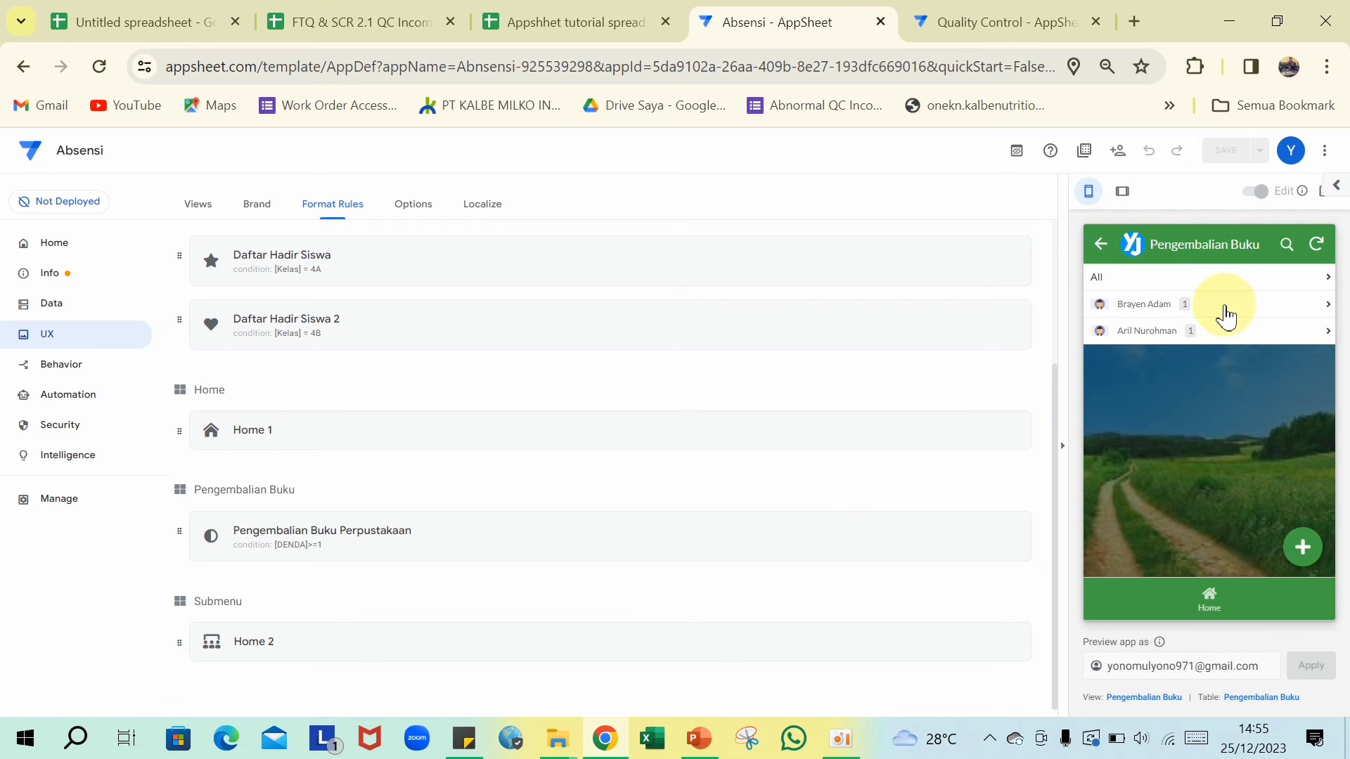
pyautogui.click(1204, 343)
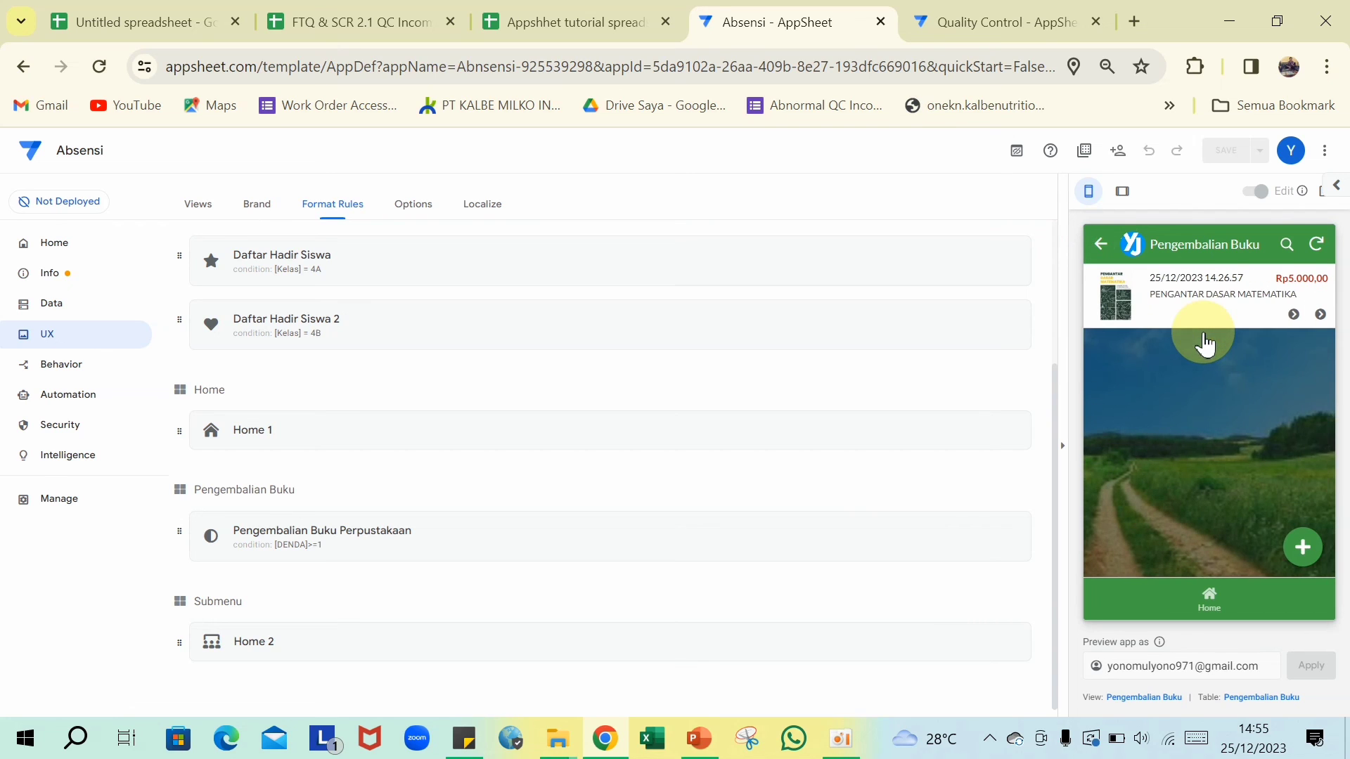
pyautogui.click(1221, 307)
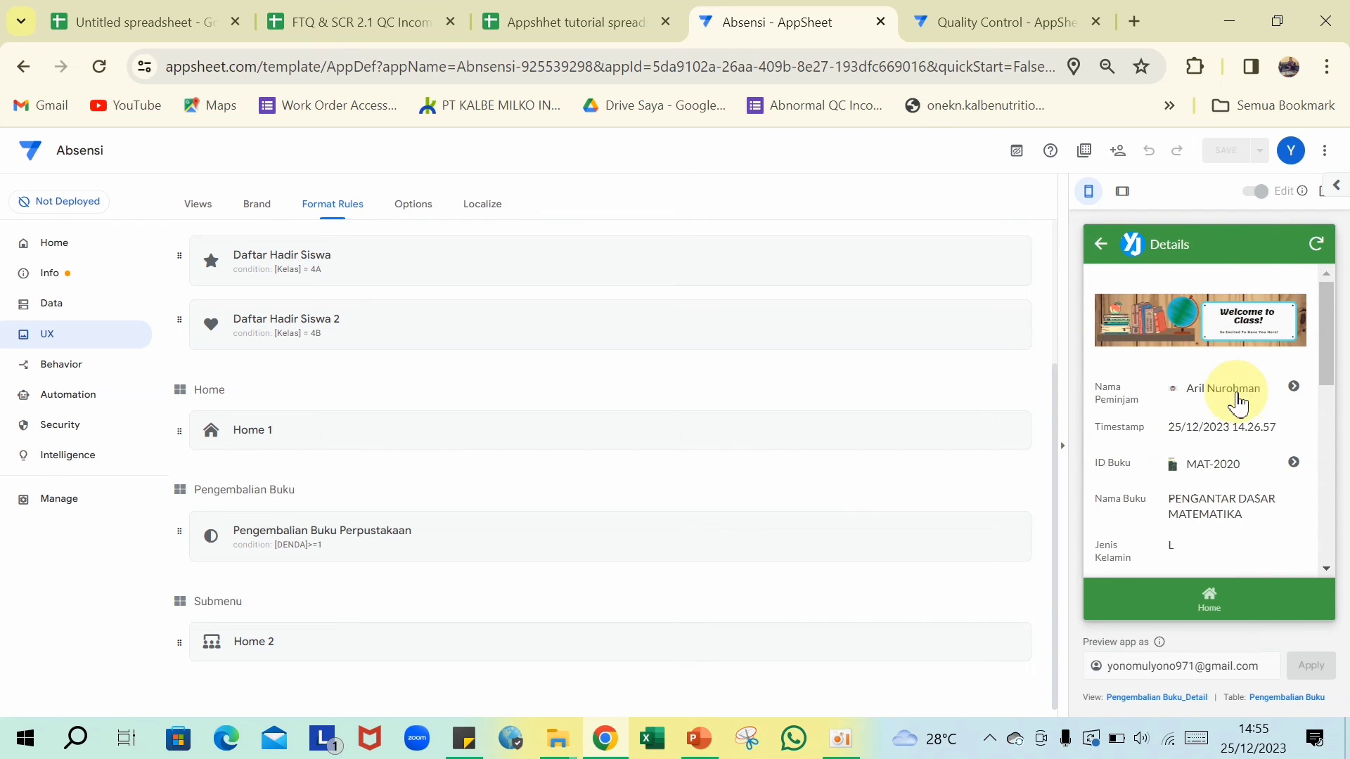
pyautogui.scroll(-3, 1235, 401)
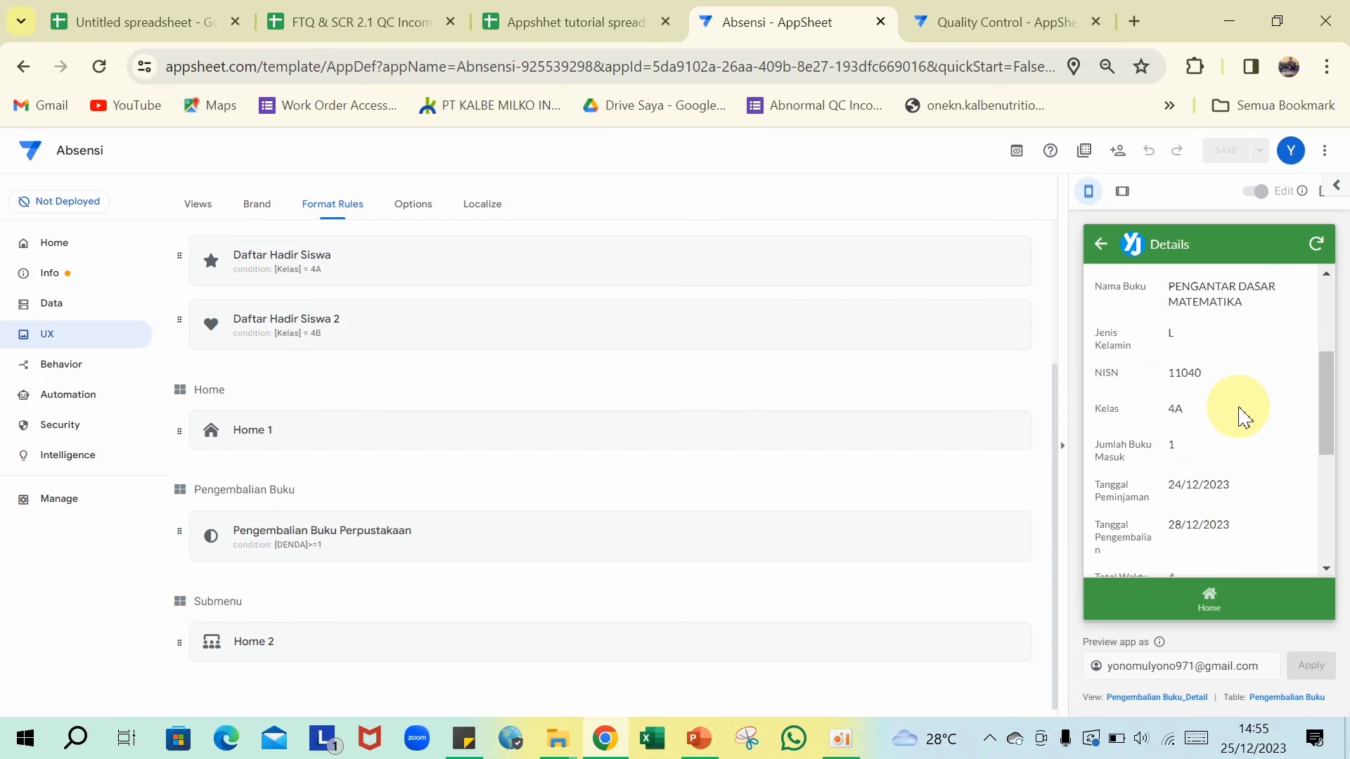
pyautogui.scroll(-3, 1239, 417)
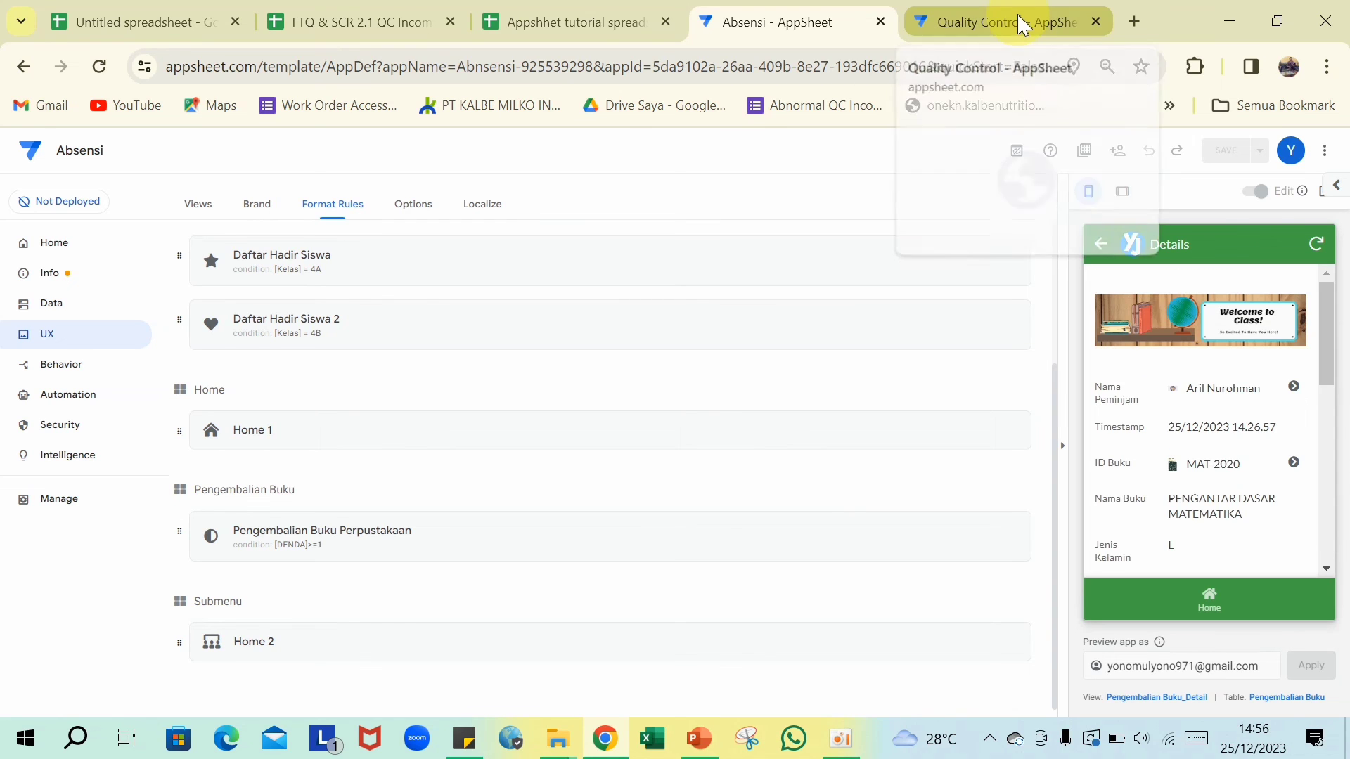
# - Check the synced AG-2022 return row in the spreadsheet's Pengembalian Buku sheet
pyautogui.click(576, 20)
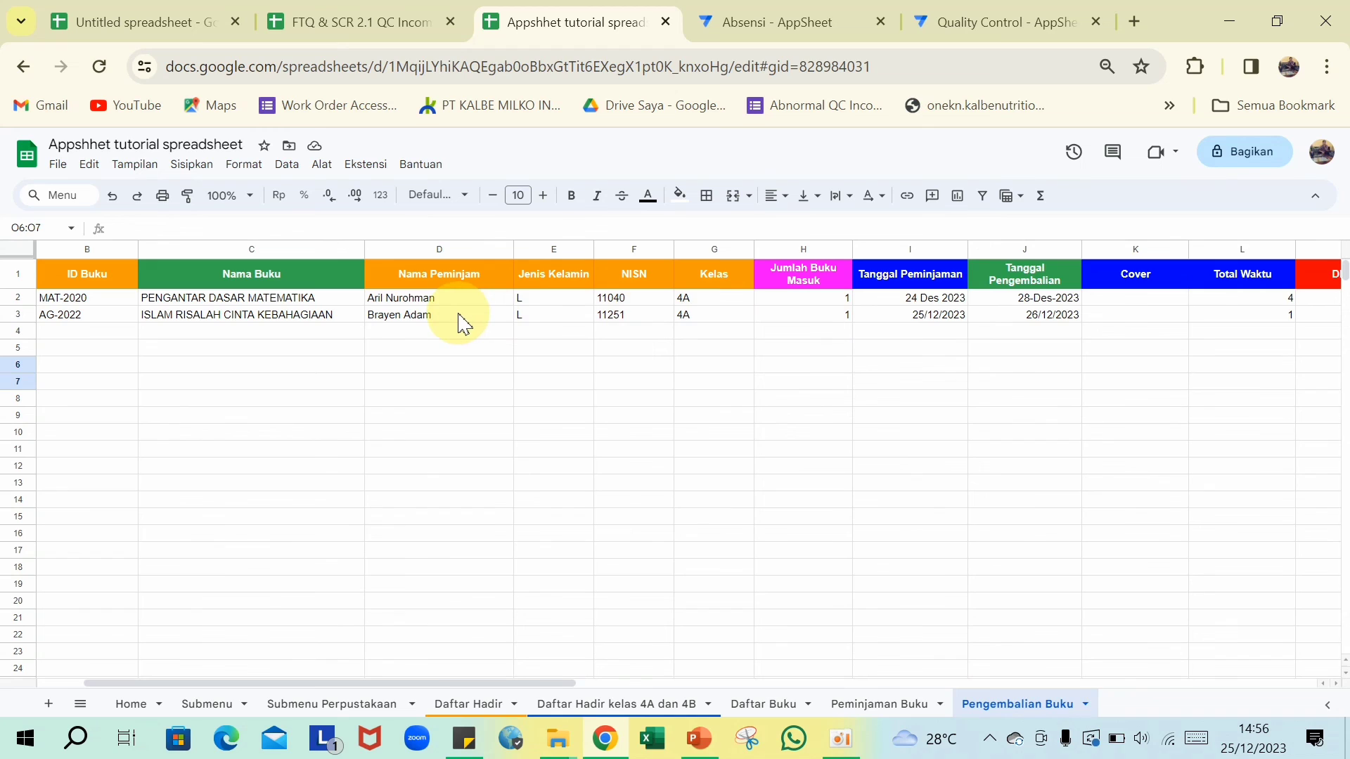
pyautogui.hscroll(5, 461, 324)
pyautogui.hscroll(-1, 460, 325)
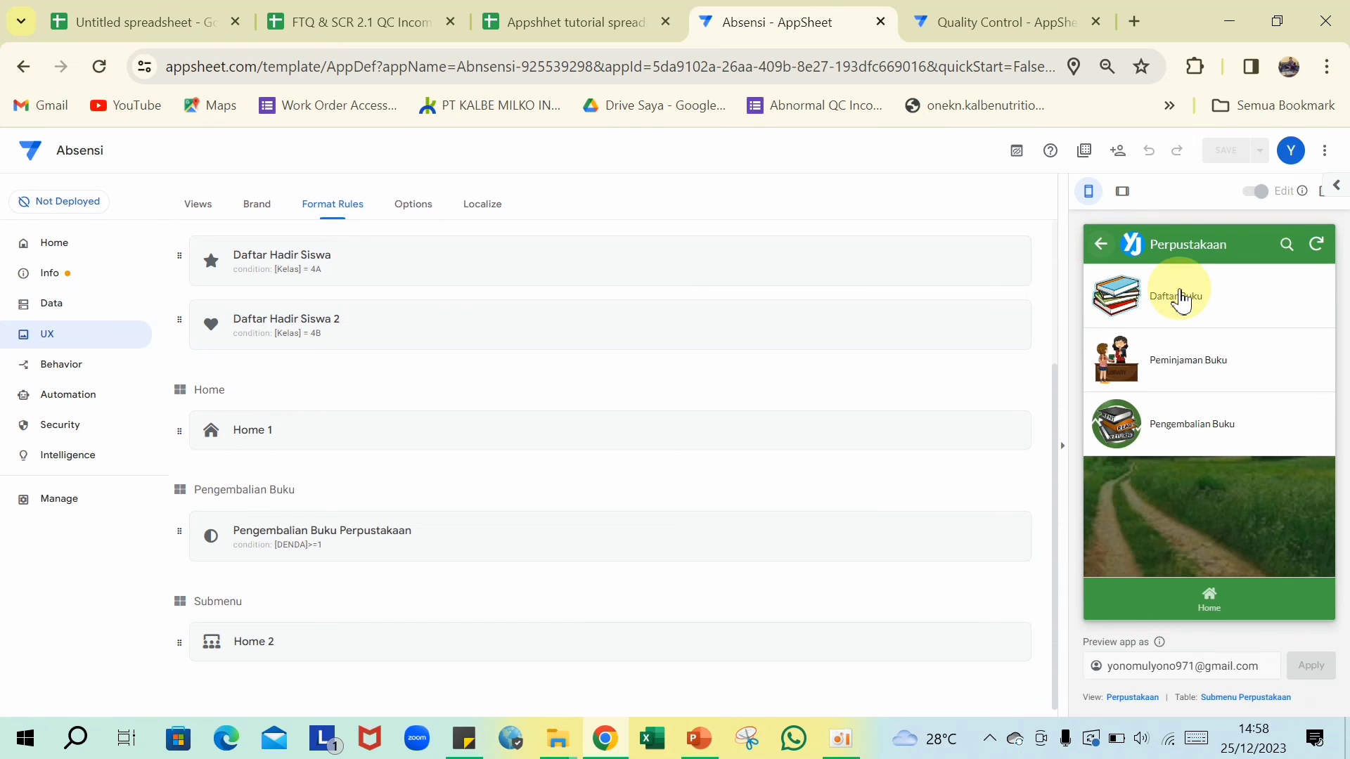
# - Open book AG-2022 from the Daftar Buku list to view its details and cover
pyautogui.click(1178, 301)
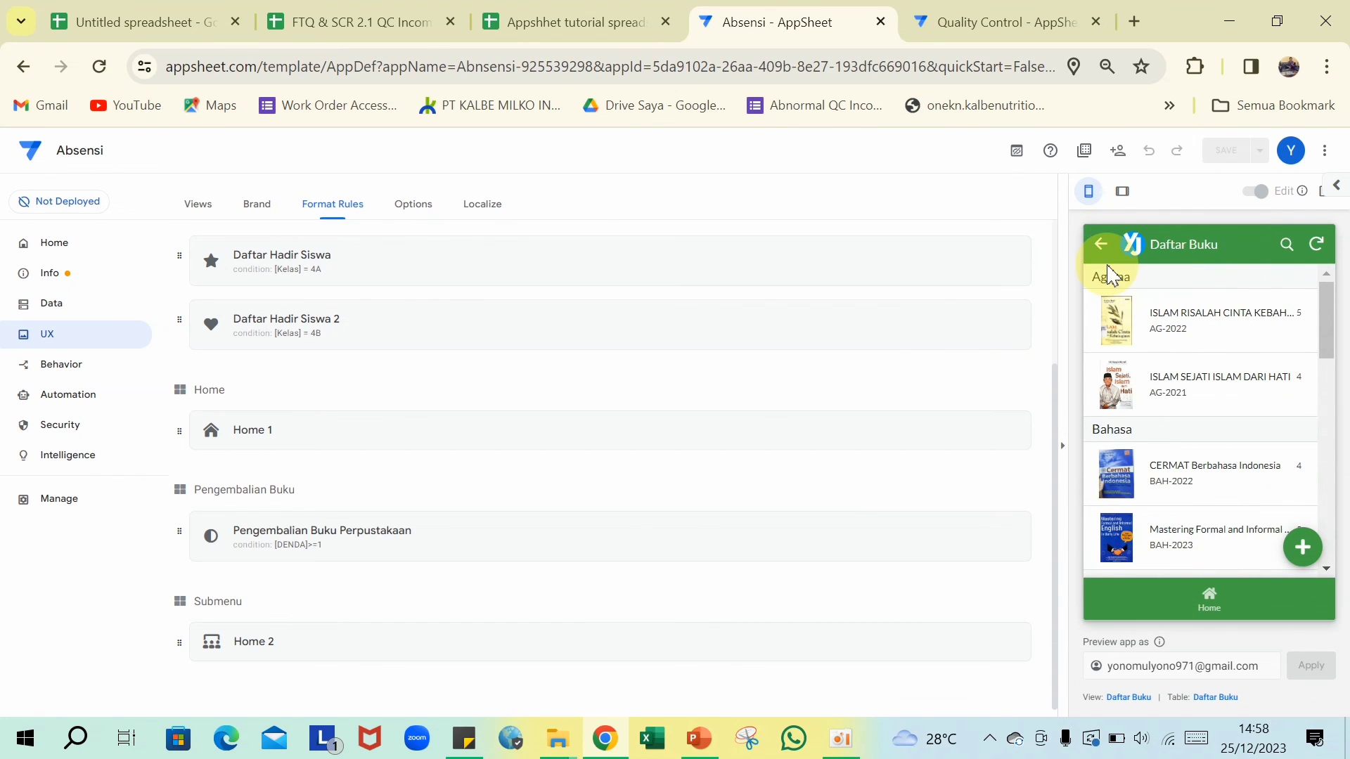
pyautogui.click(1278, 325)
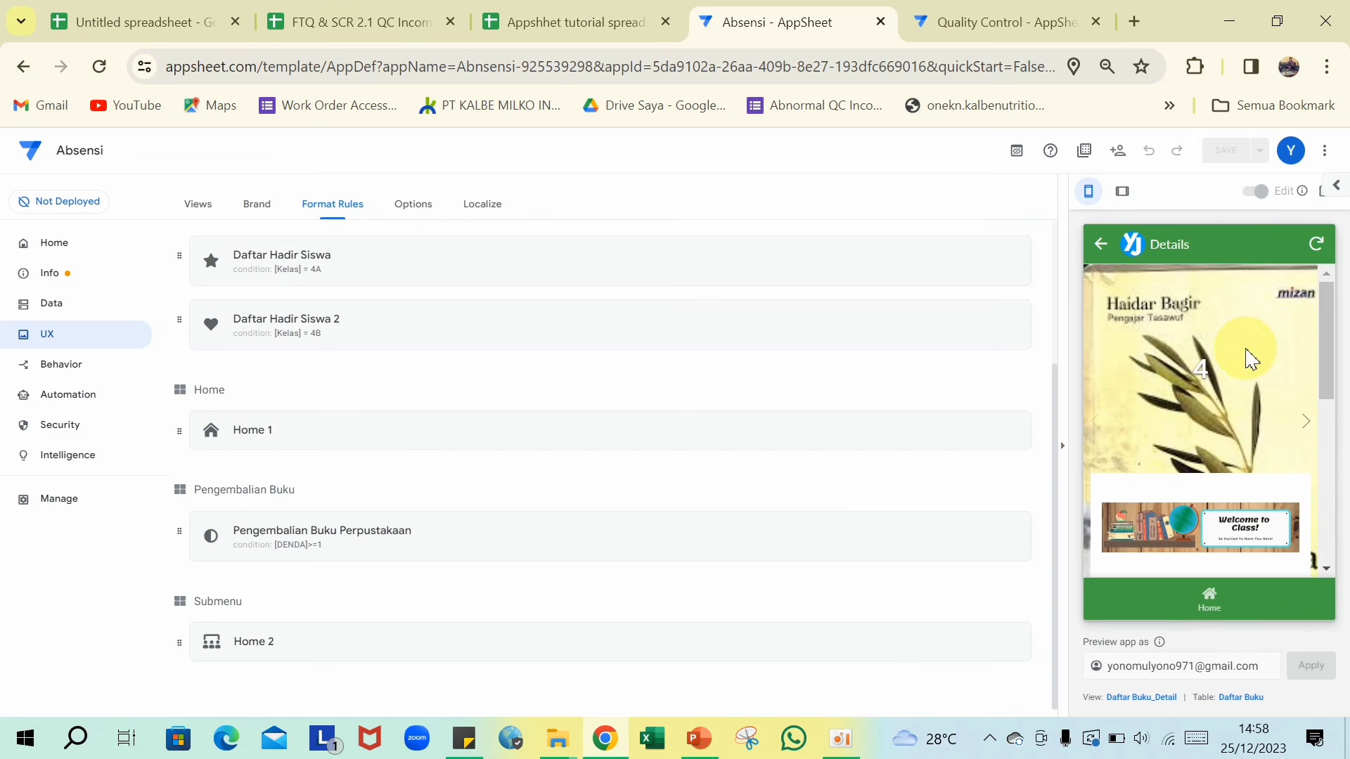
pyautogui.scroll(-5, 1173, 496)
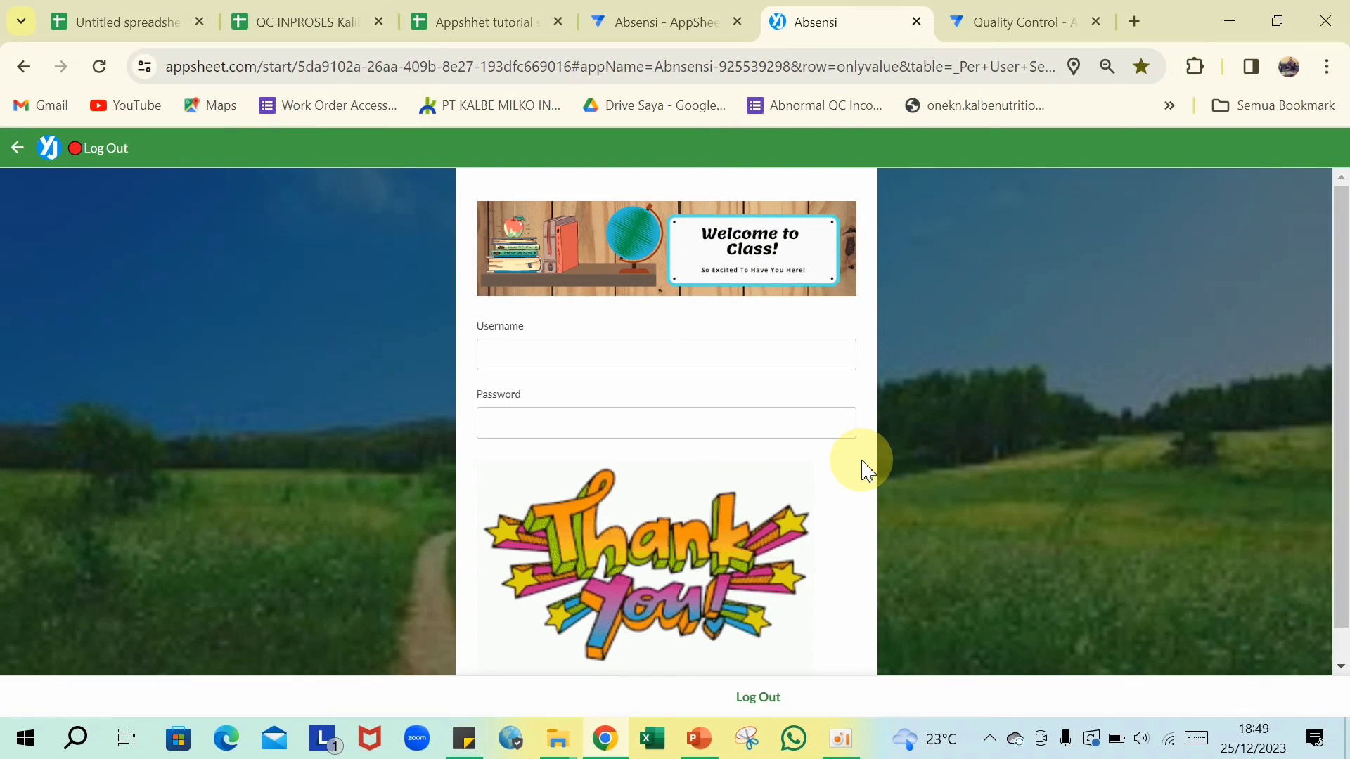
# - Log in to the running app with the username and password, then scroll the Home page
pyautogui.click(835, 431)
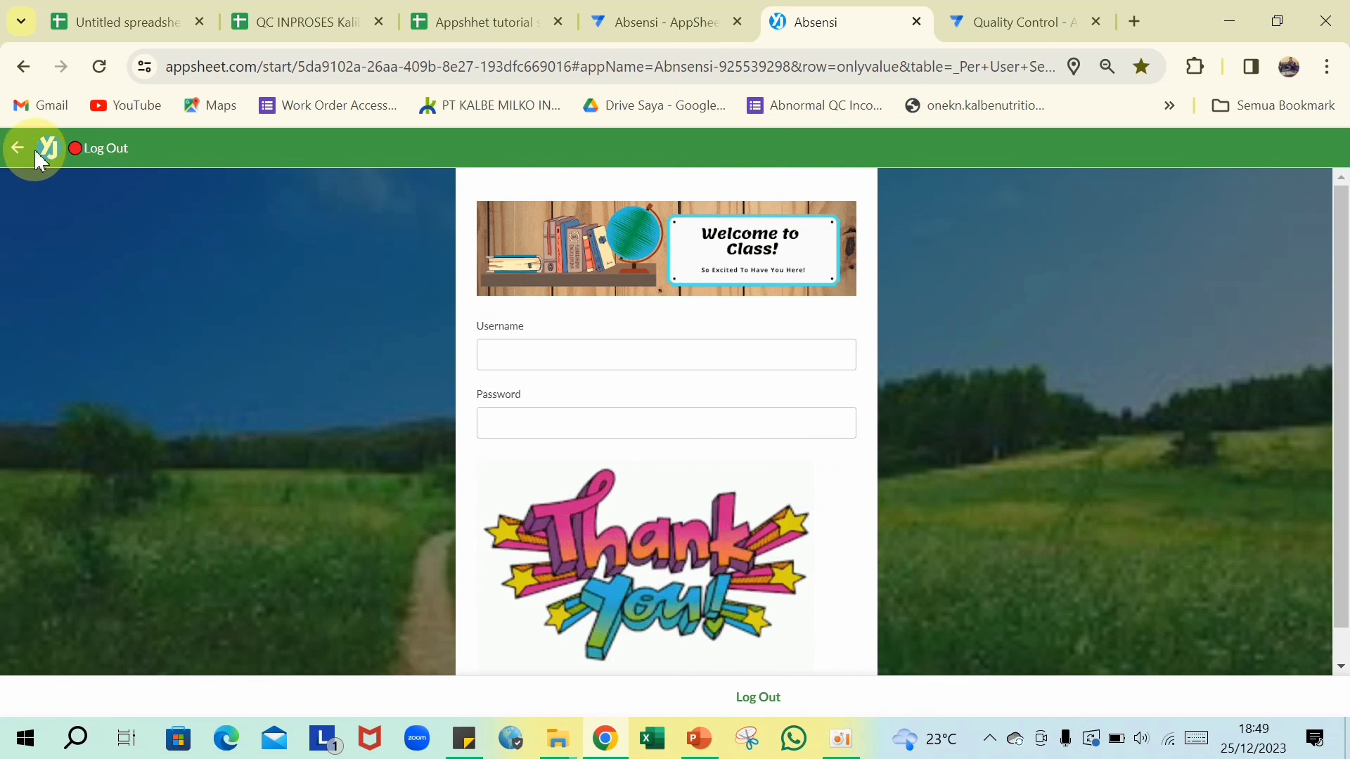
pyautogui.click(566, 357)
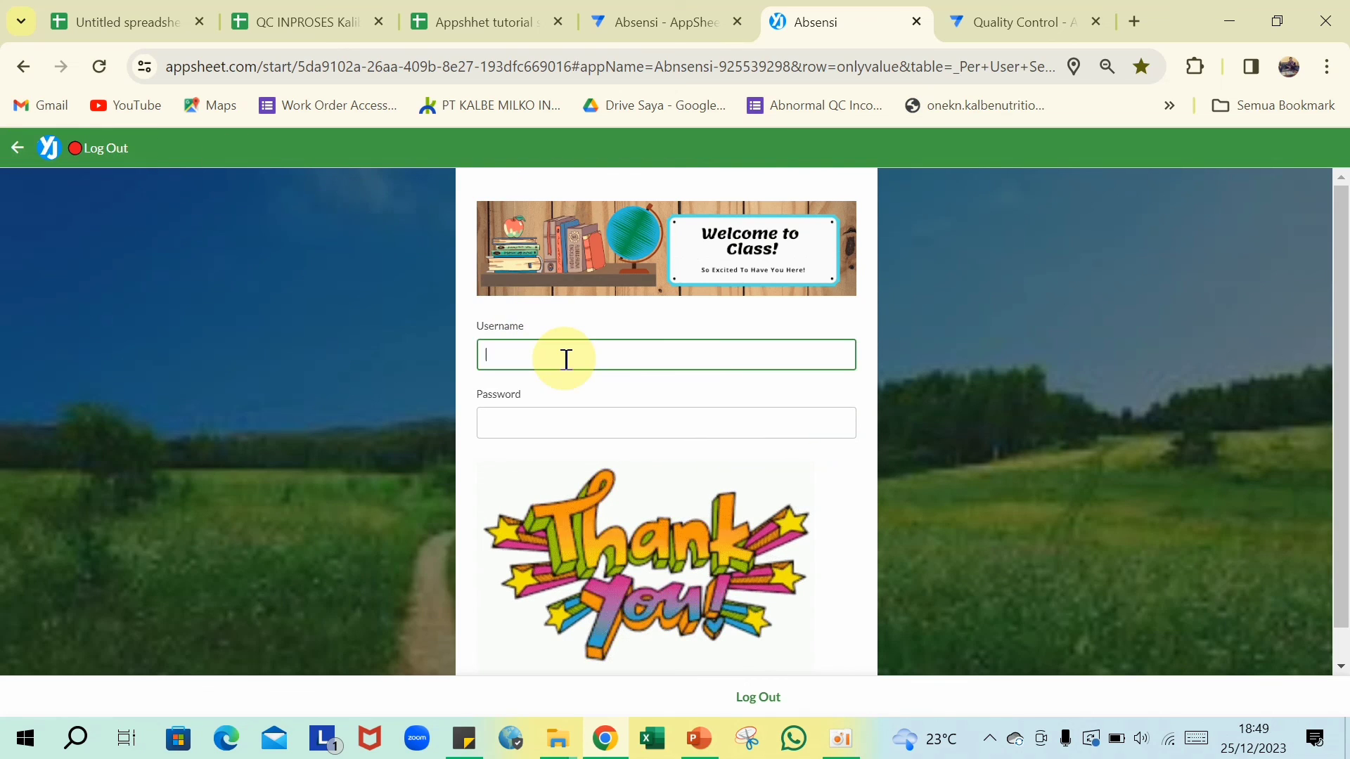
pyautogui.write('Agus')
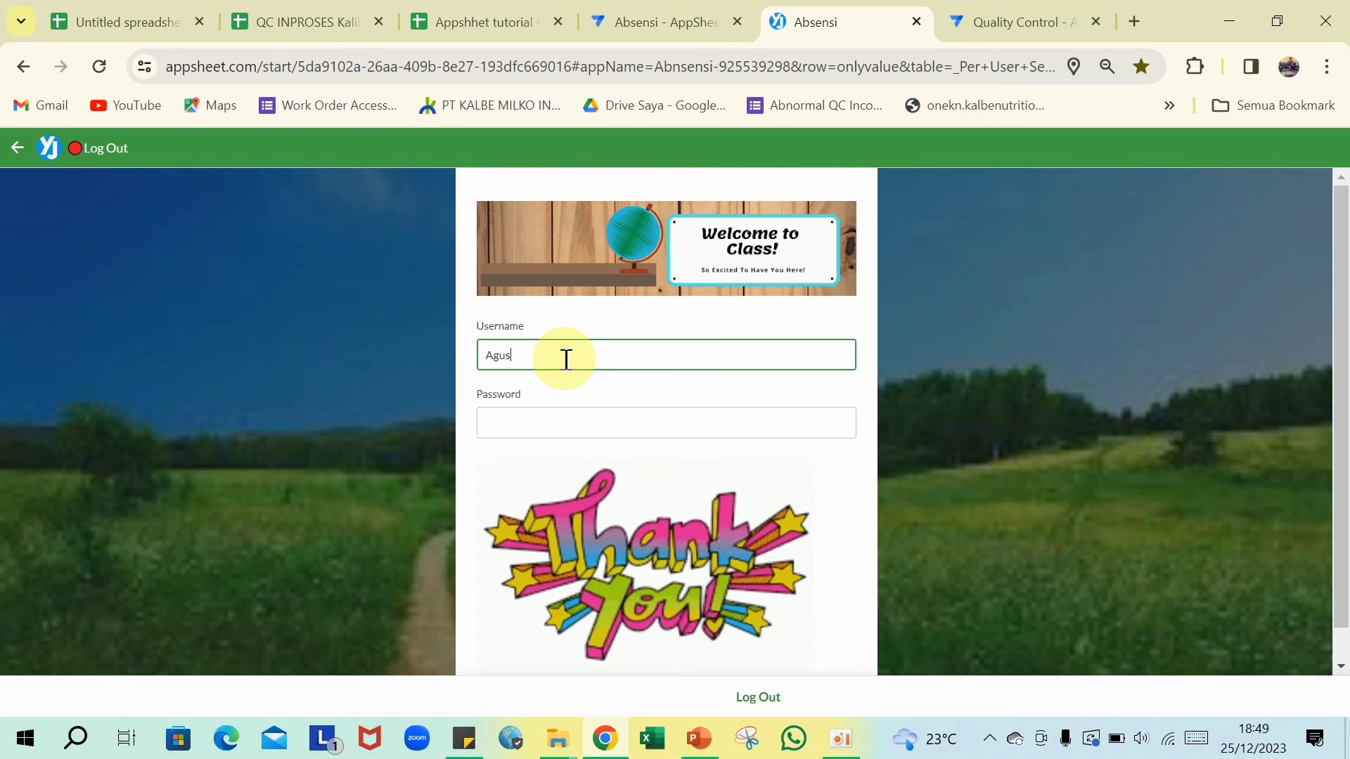
pyautogui.click(556, 425)
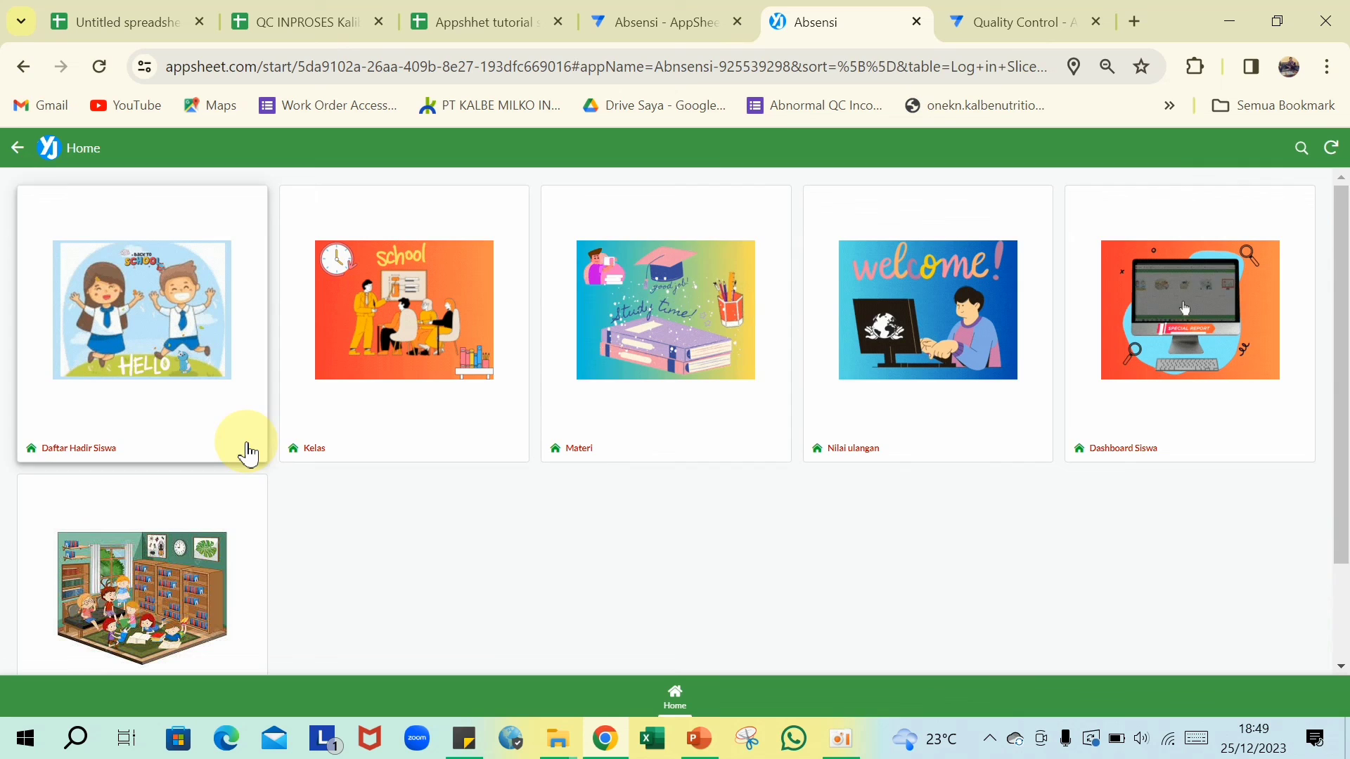
pyautogui.scroll(-2, 246, 457)
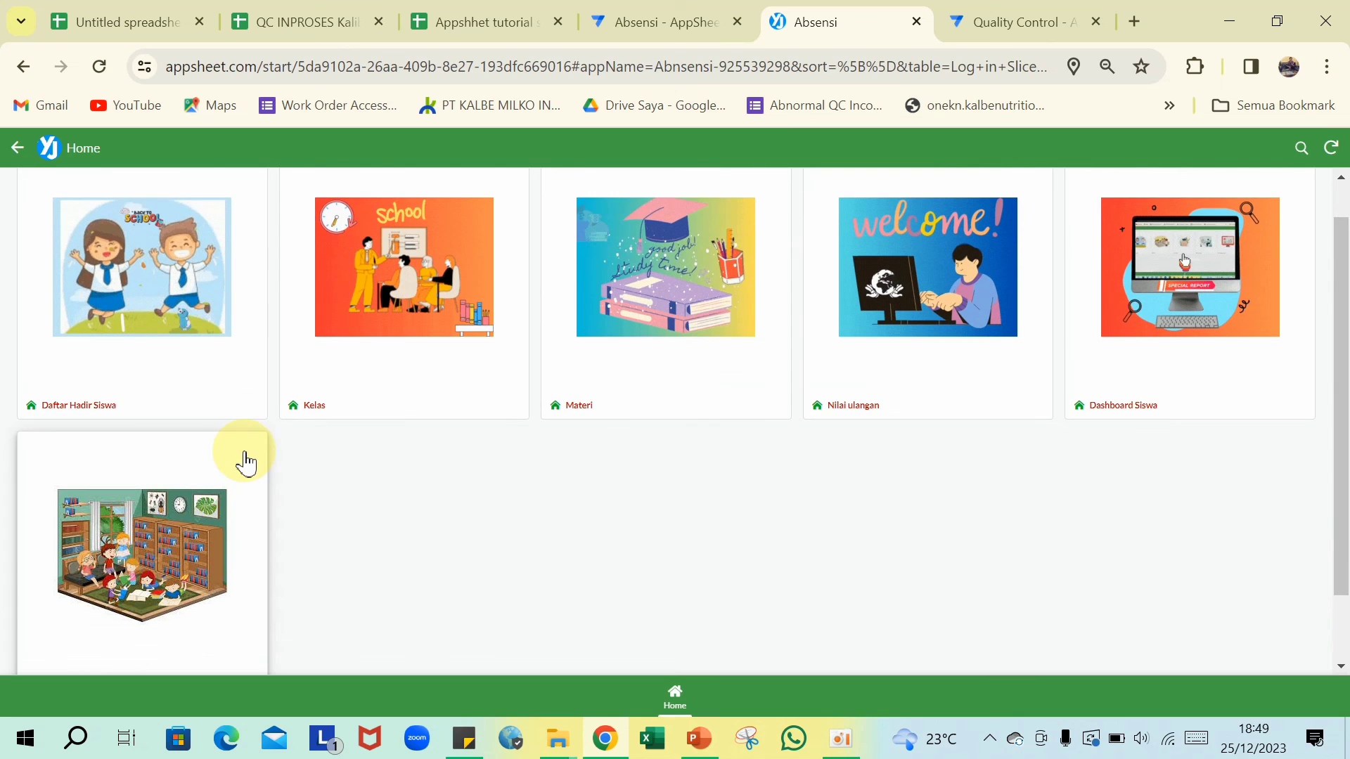
# - Open Perpustakaan, then Daftar Buku, and scroll through the book list grouped by subject
pyautogui.click(197, 519)
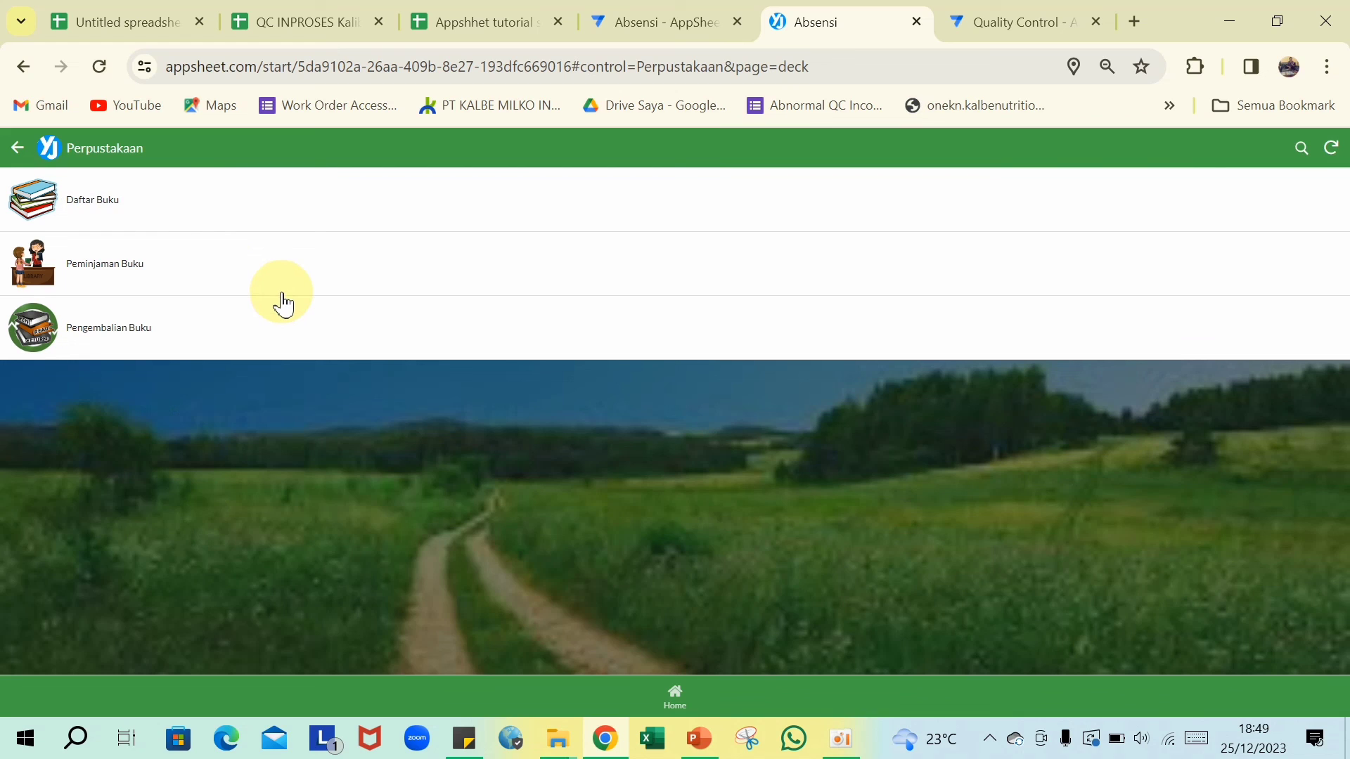
pyautogui.click(107, 211)
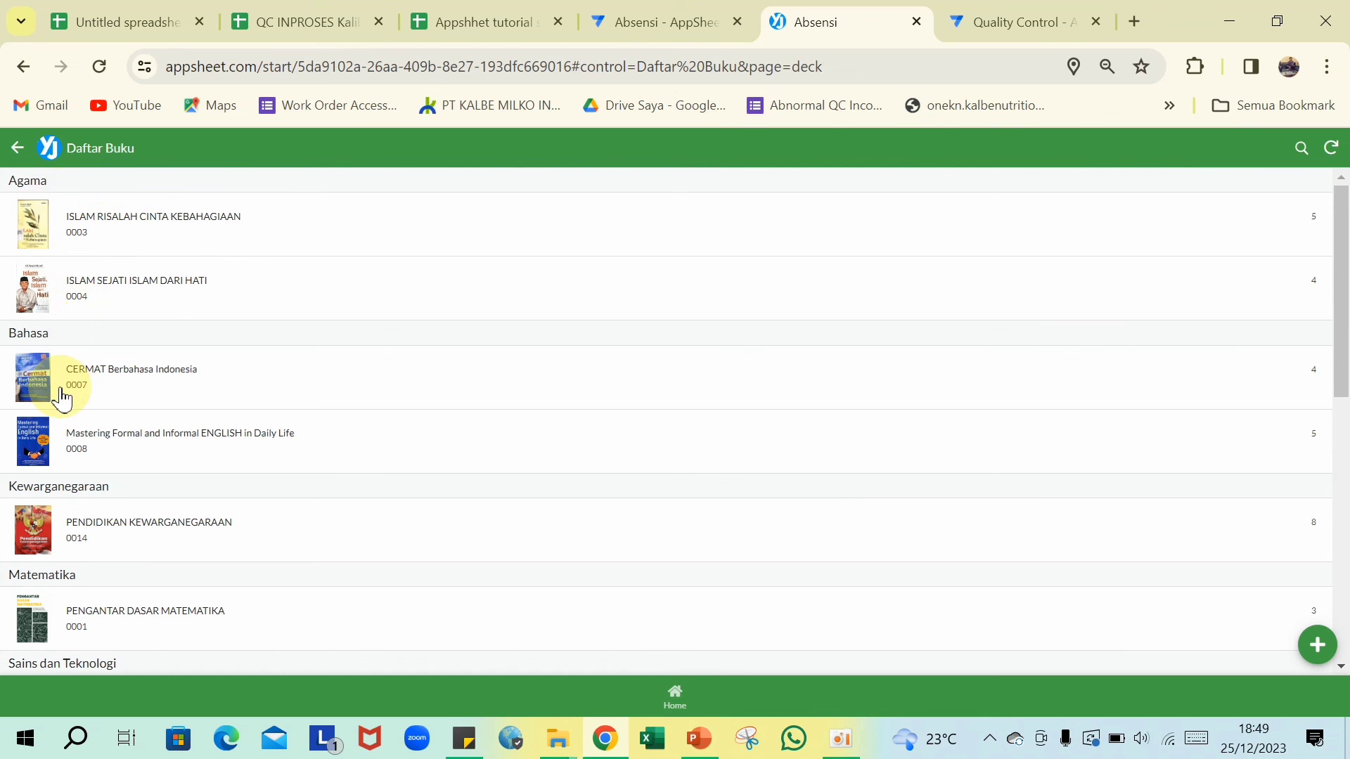
pyautogui.scroll(-2, 99, 436)
pyautogui.scroll(-2, 98, 450)
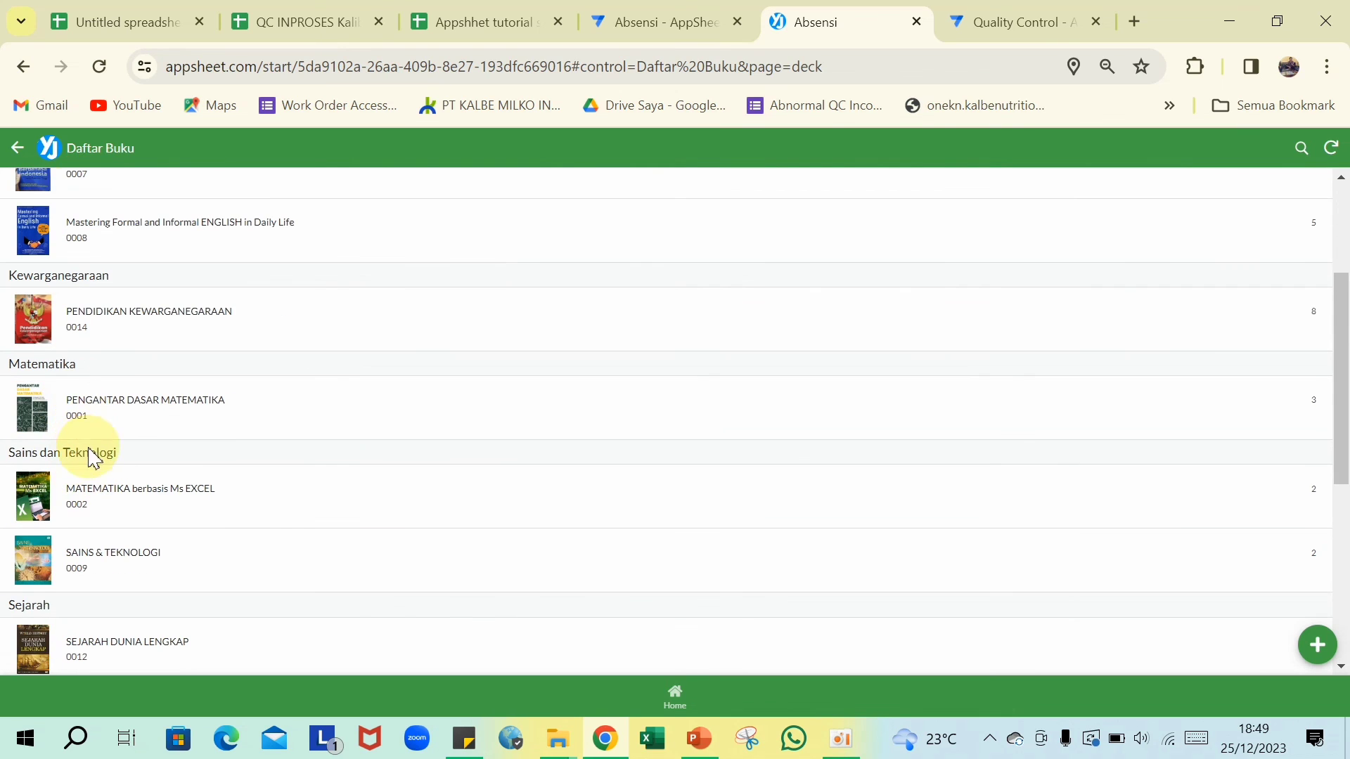
pyautogui.scroll(-1, 106, 485)
pyautogui.scroll(-3, 113, 506)
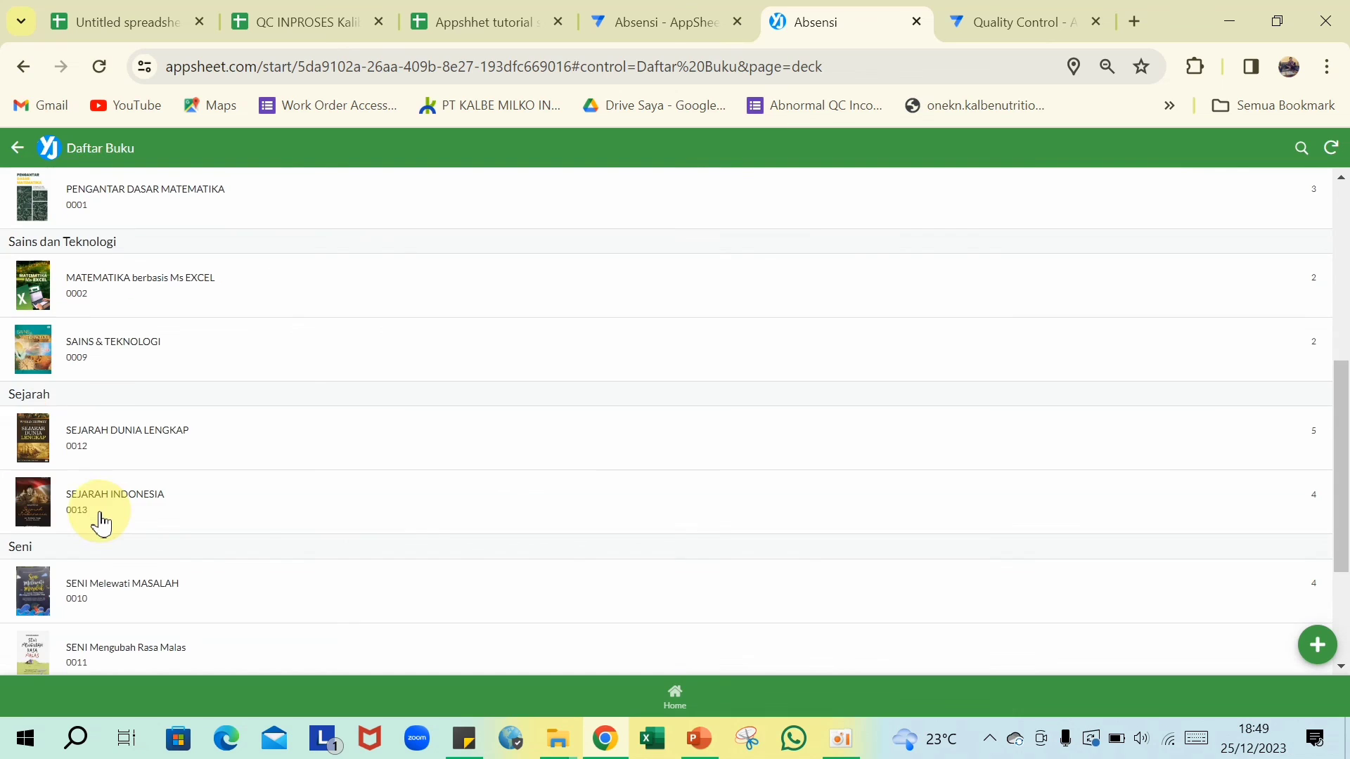
pyautogui.scroll(-2, 105, 527)
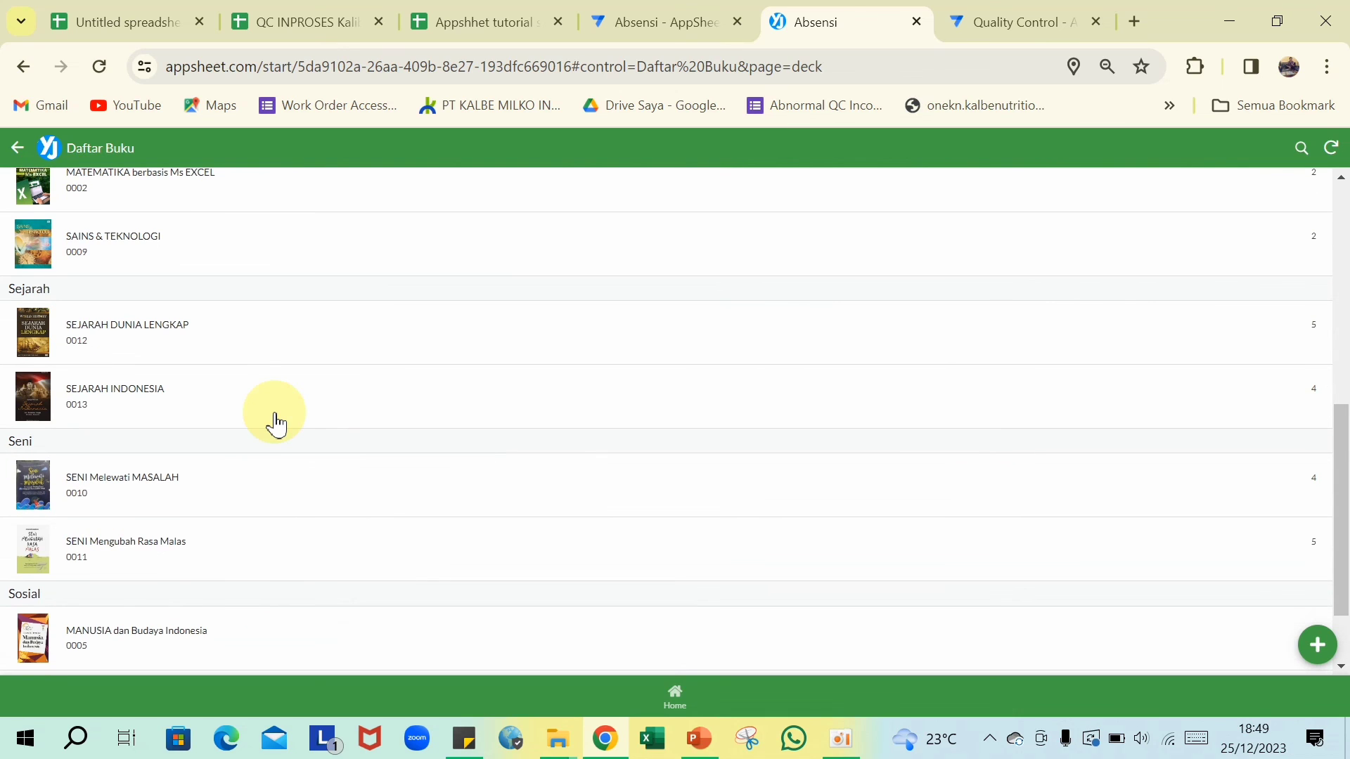
pyautogui.scroll(8, 277, 380)
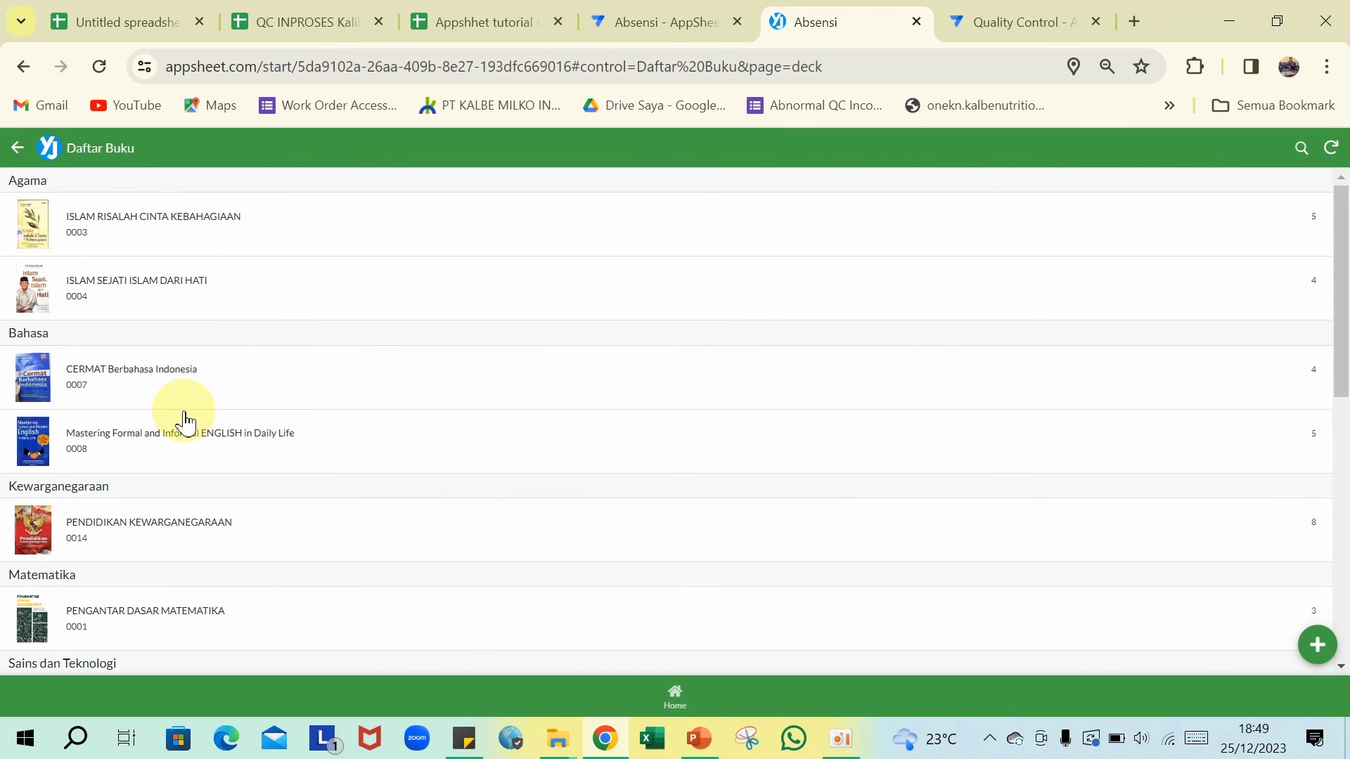
pyautogui.scroll(-3, 173, 428)
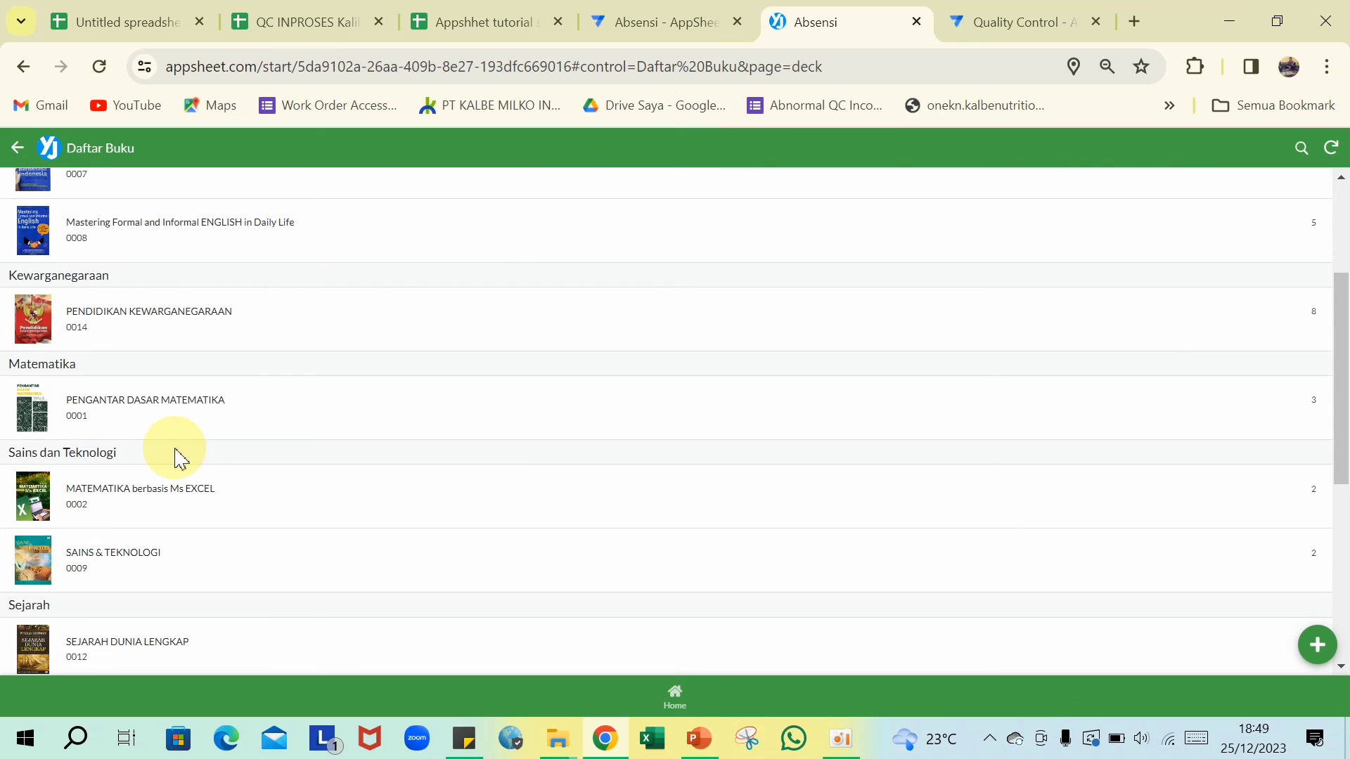
# - View PENGANTAR DASAR MATEMATIKA's details (165 pages, 3 copies) and return to the list
pyautogui.click(139, 415)
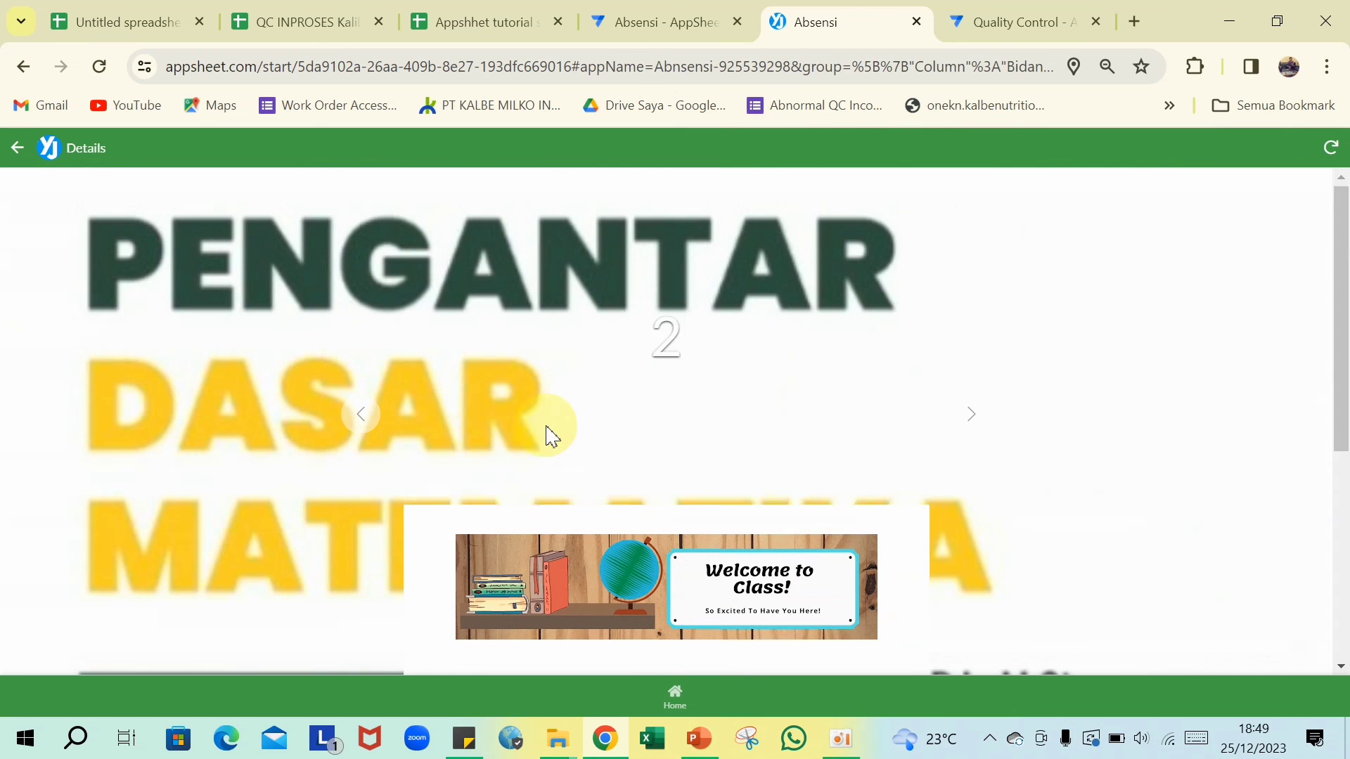
pyautogui.scroll(-5, 560, 441)
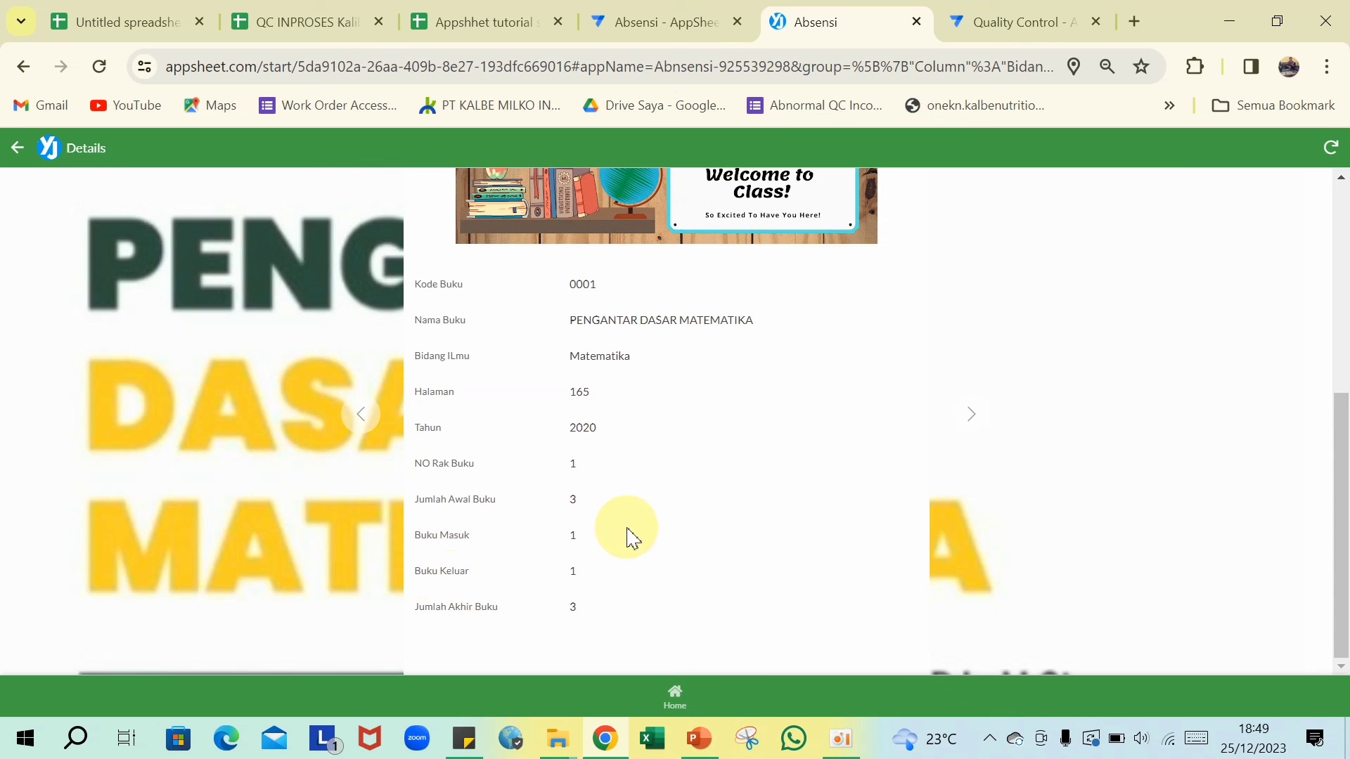
pyautogui.scroll(3, 635, 476)
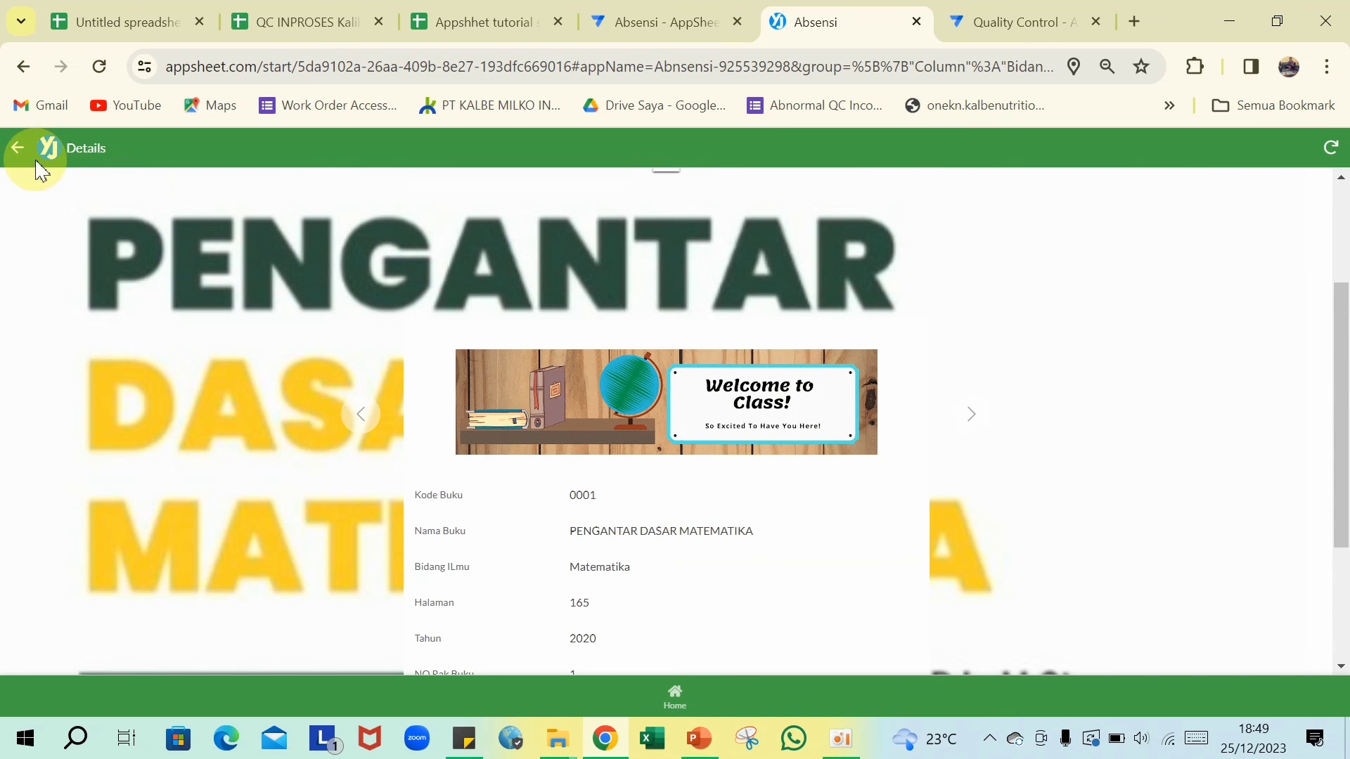
pyautogui.click(18, 149)
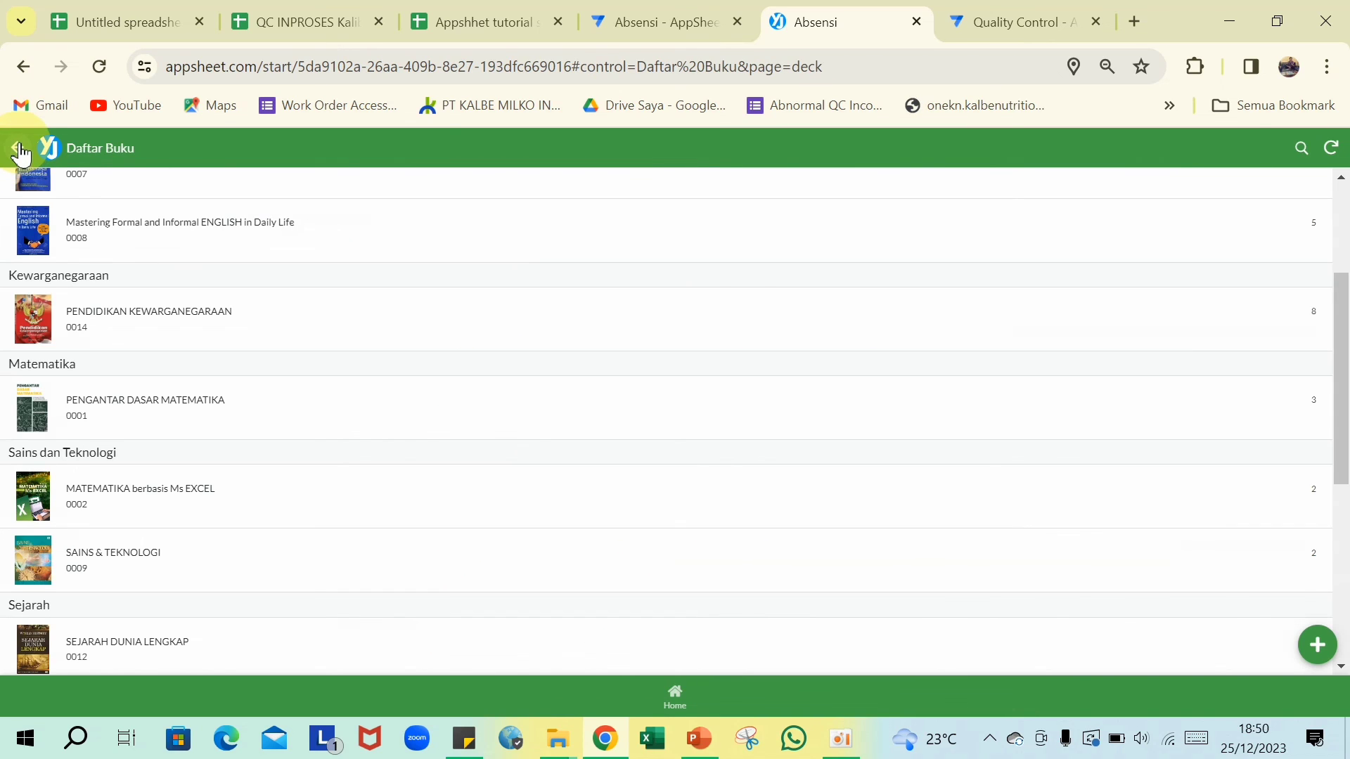
# - Review the first Peminjaman Buku loan record's details, then return to the Perpustakaan menu
pyautogui.click(19, 149)
pyautogui.click(97, 266)
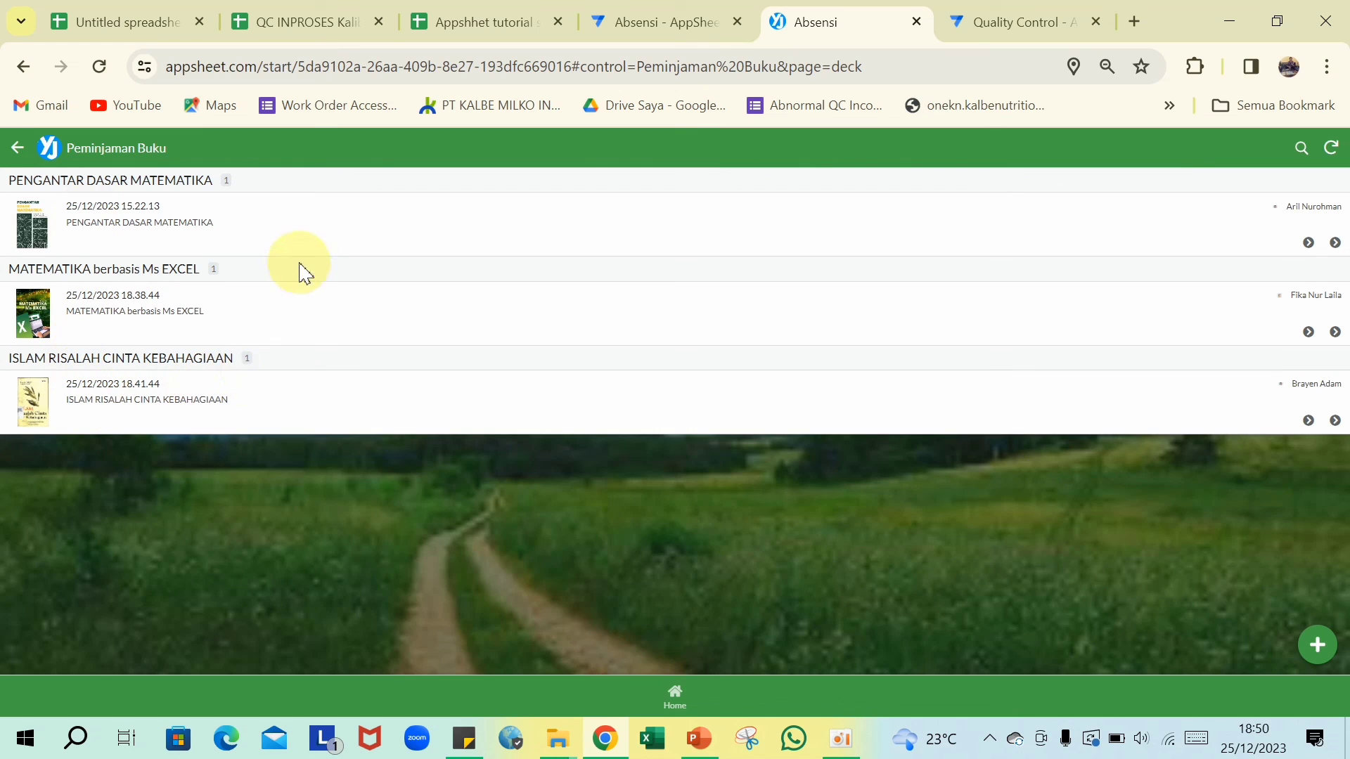
pyautogui.click(248, 237)
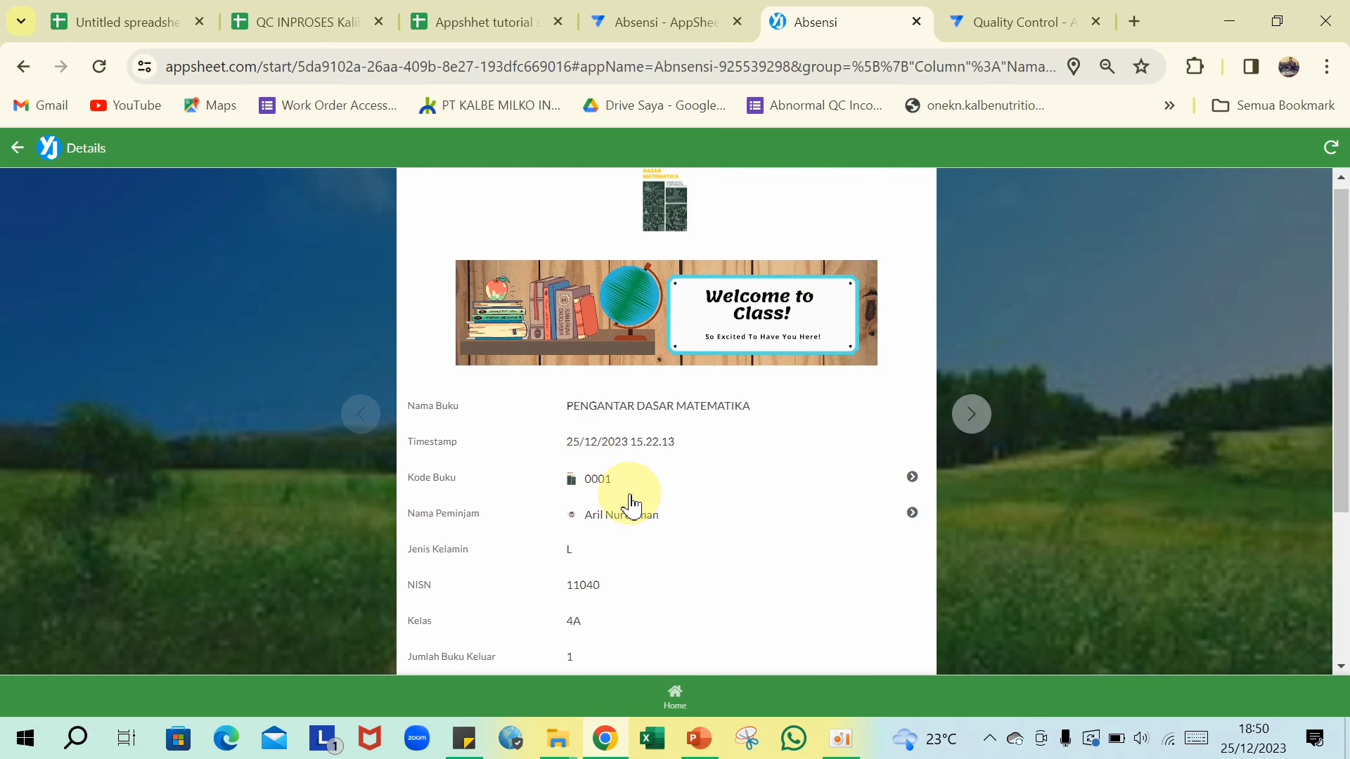
pyautogui.scroll(-3, 619, 519)
pyautogui.scroll(2, 618, 519)
pyautogui.click(18, 148)
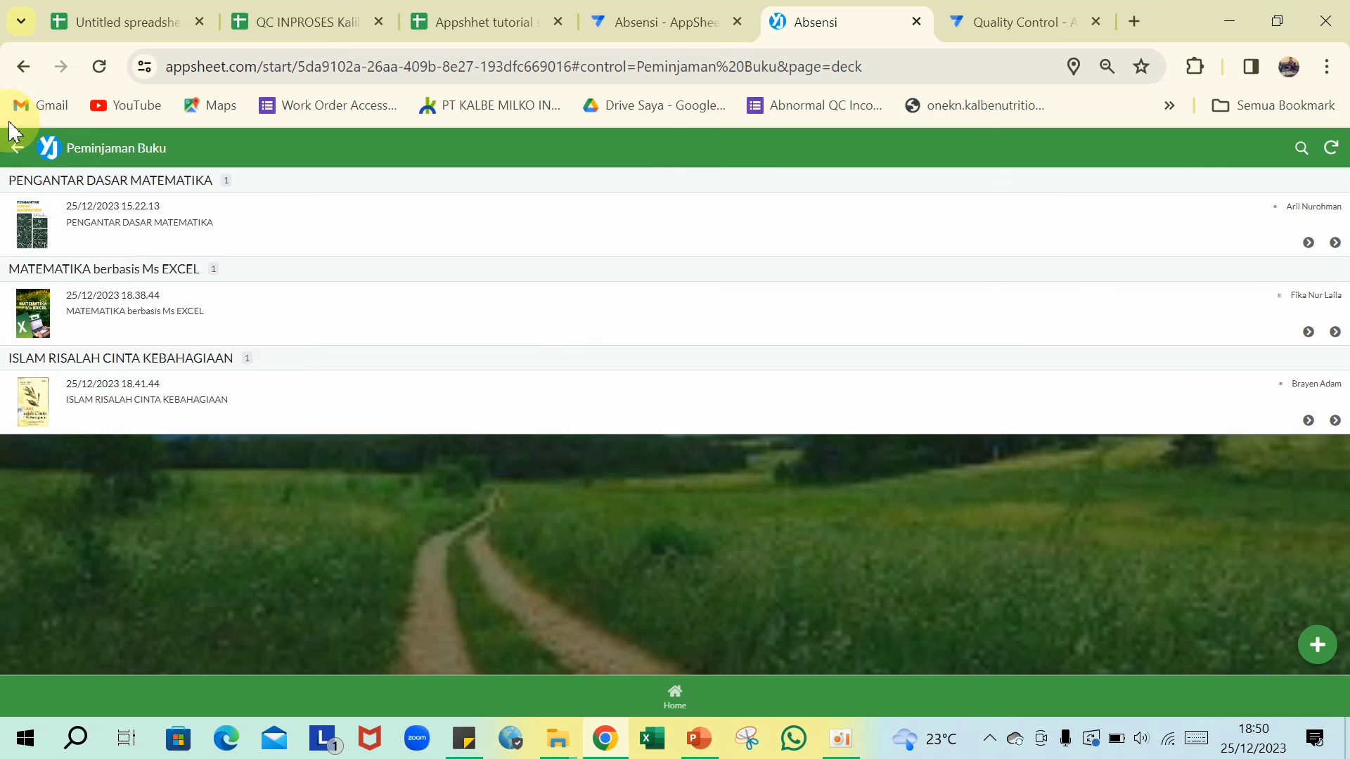
pyautogui.click(18, 149)
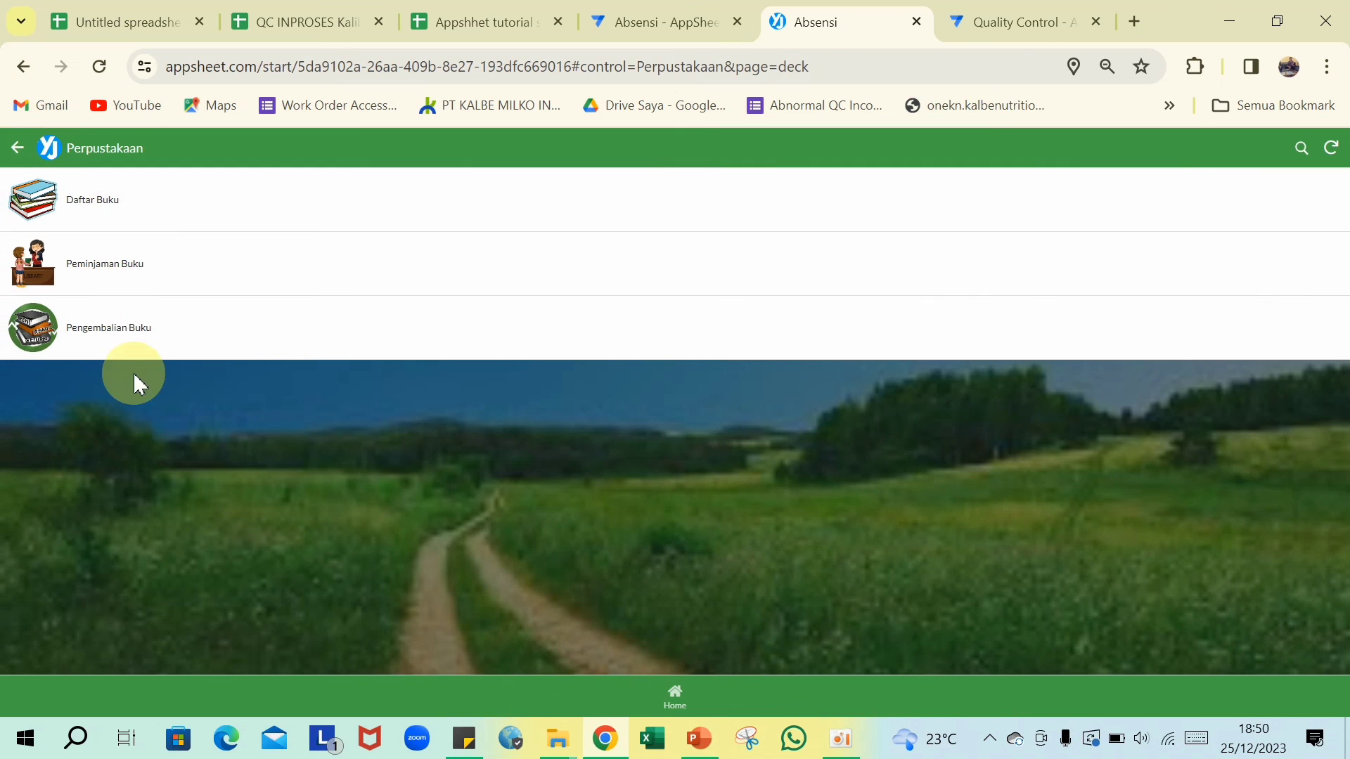
# - In Pengembalian Buku, view one borrower's PENGANTAR DASAR MATEMATIKA return record with its Rp5.000 fine
pyautogui.click(128, 336)
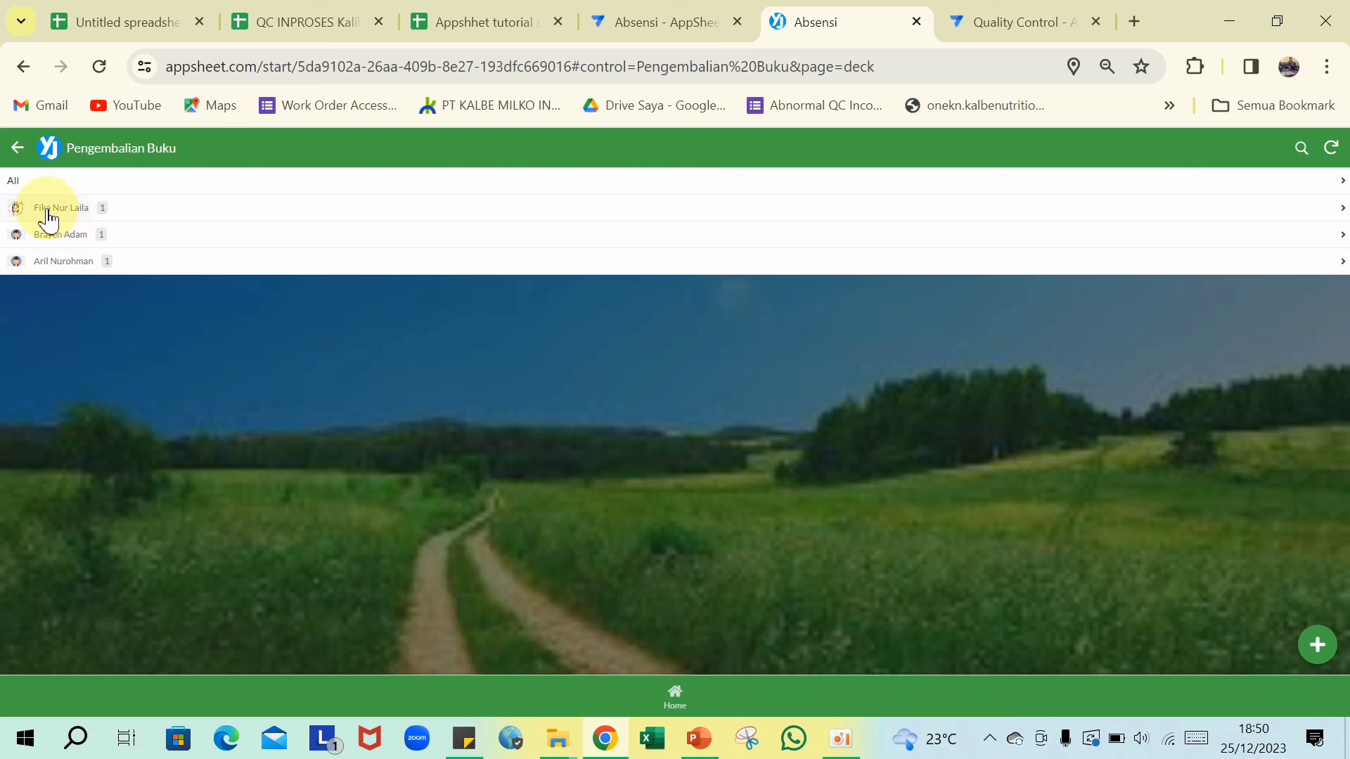
pyautogui.click(81, 267)
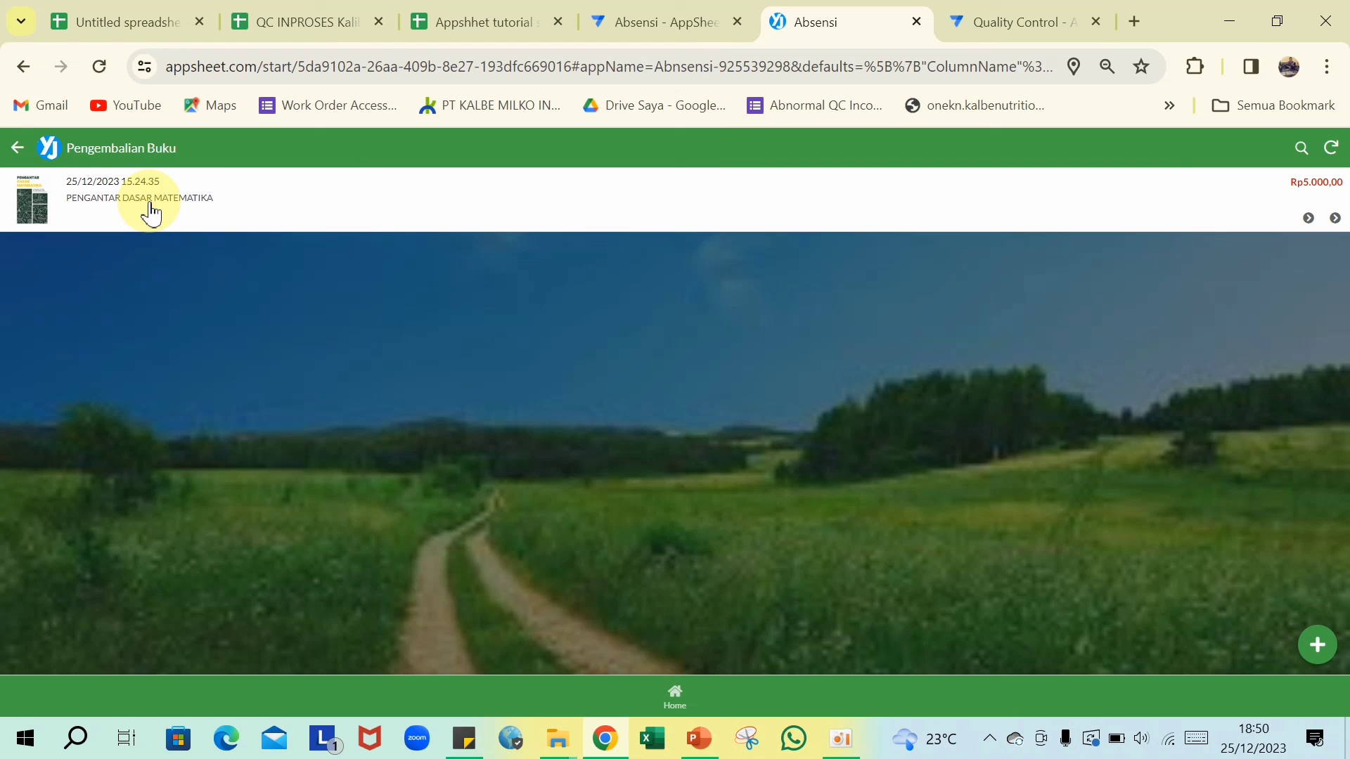
pyautogui.click(150, 212)
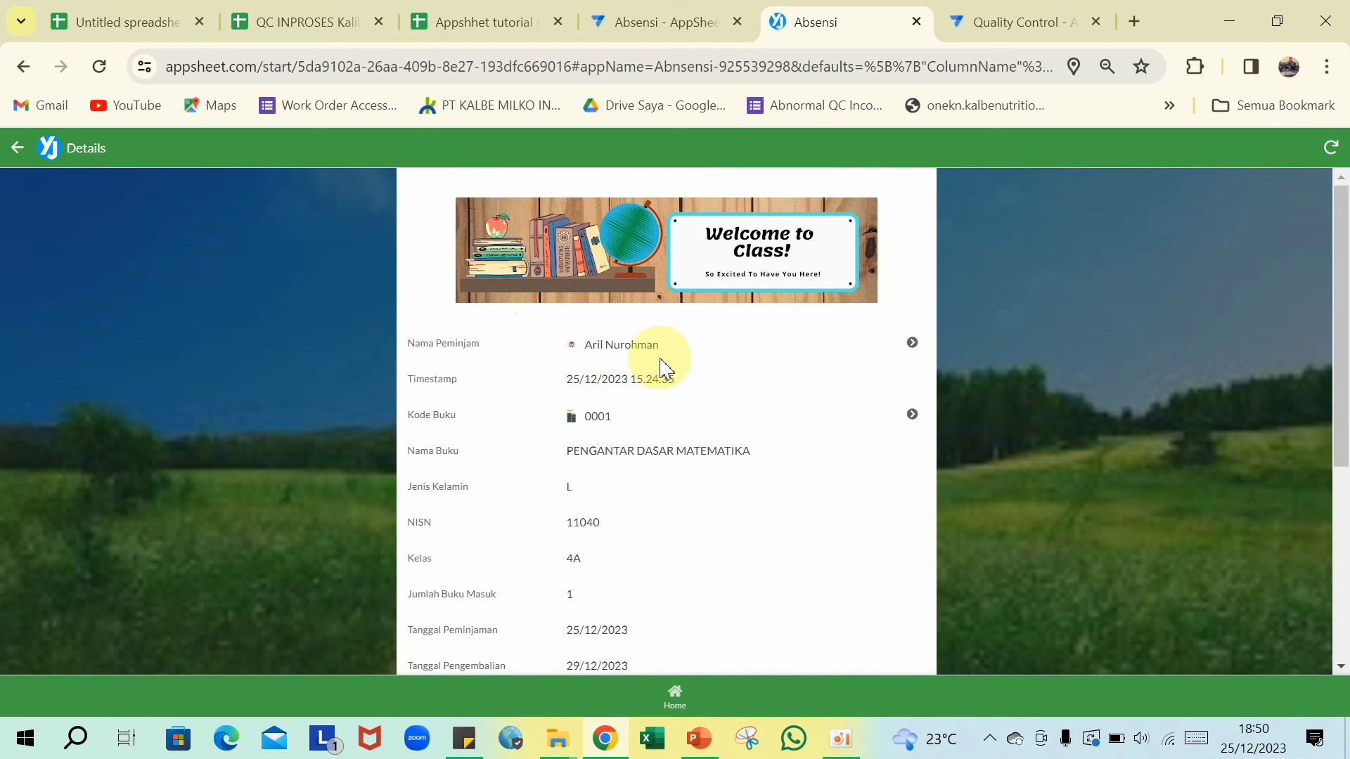
pyautogui.scroll(-2, 575, 464)
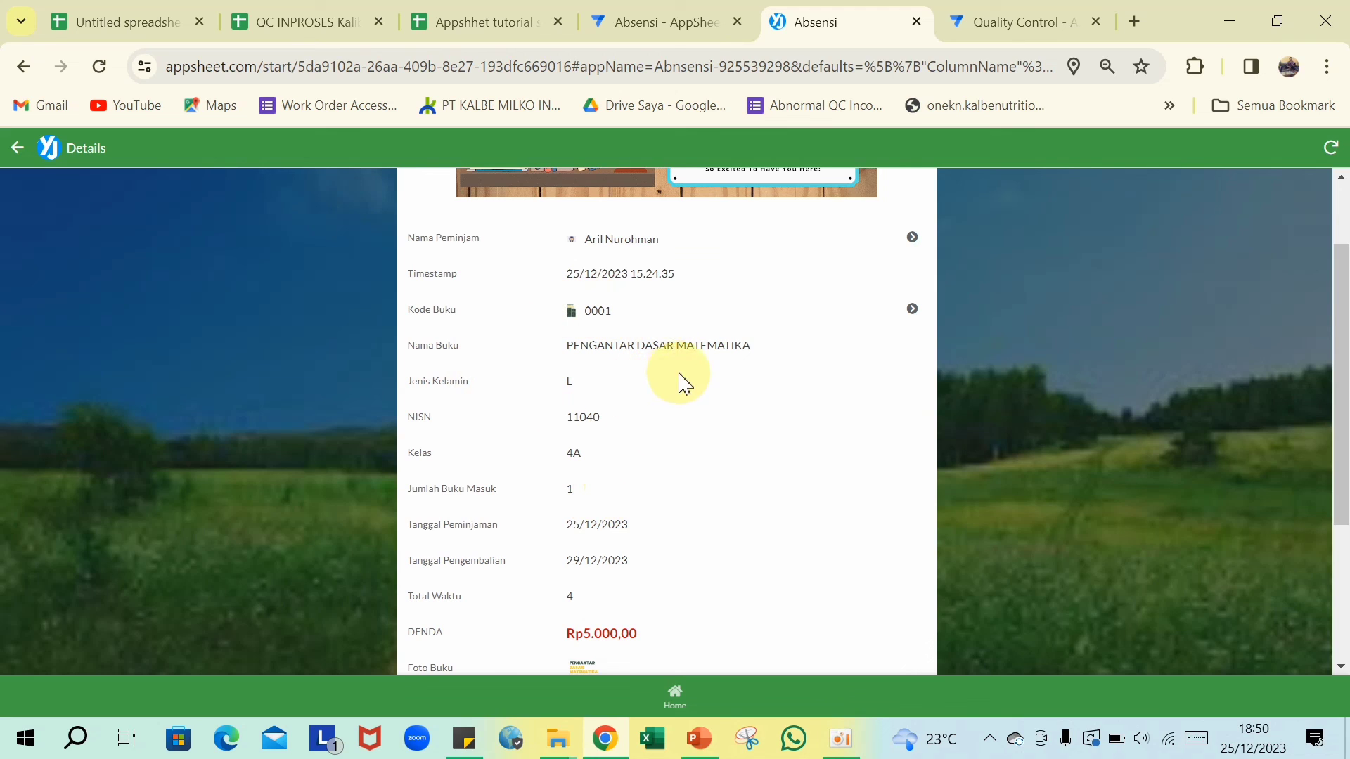
pyautogui.scroll(-3, 741, 373)
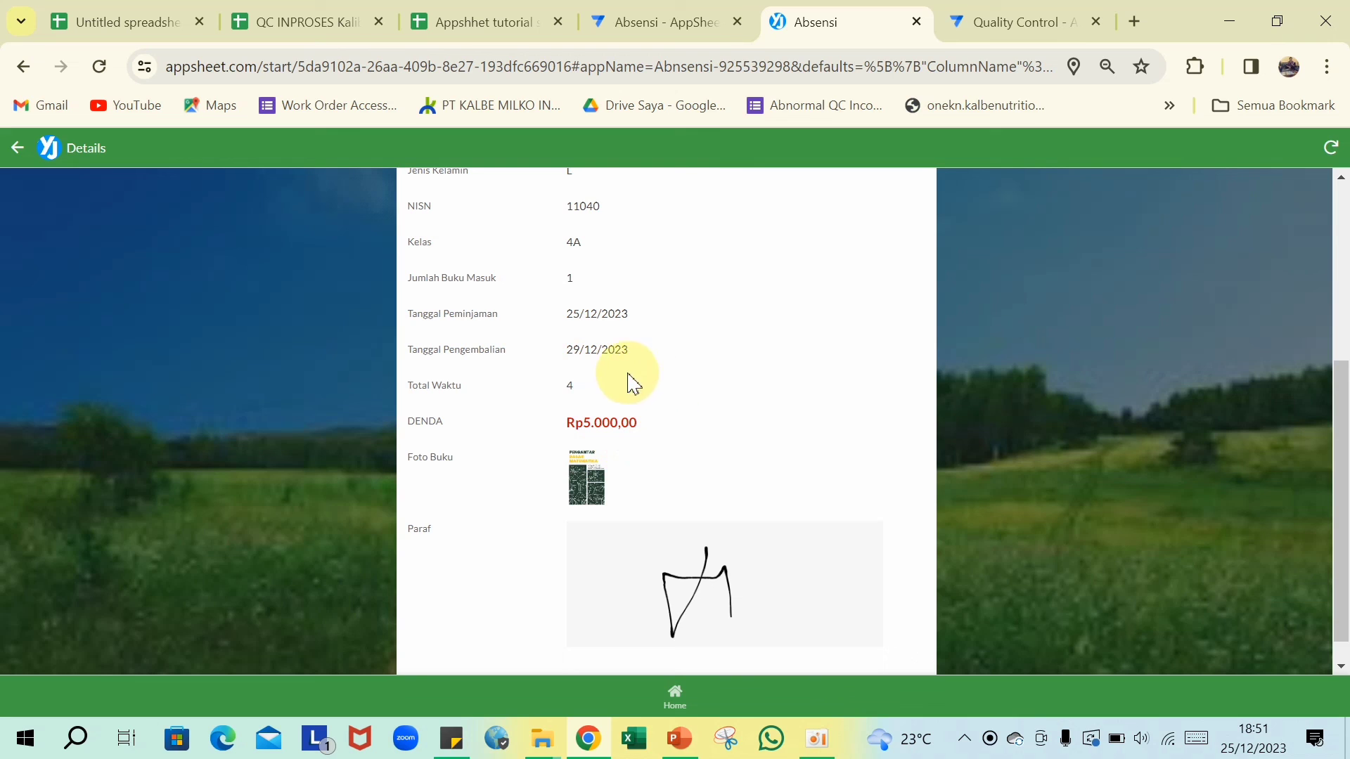
pyautogui.scroll(4, 633, 386)
pyautogui.scroll(1, 652, 375)
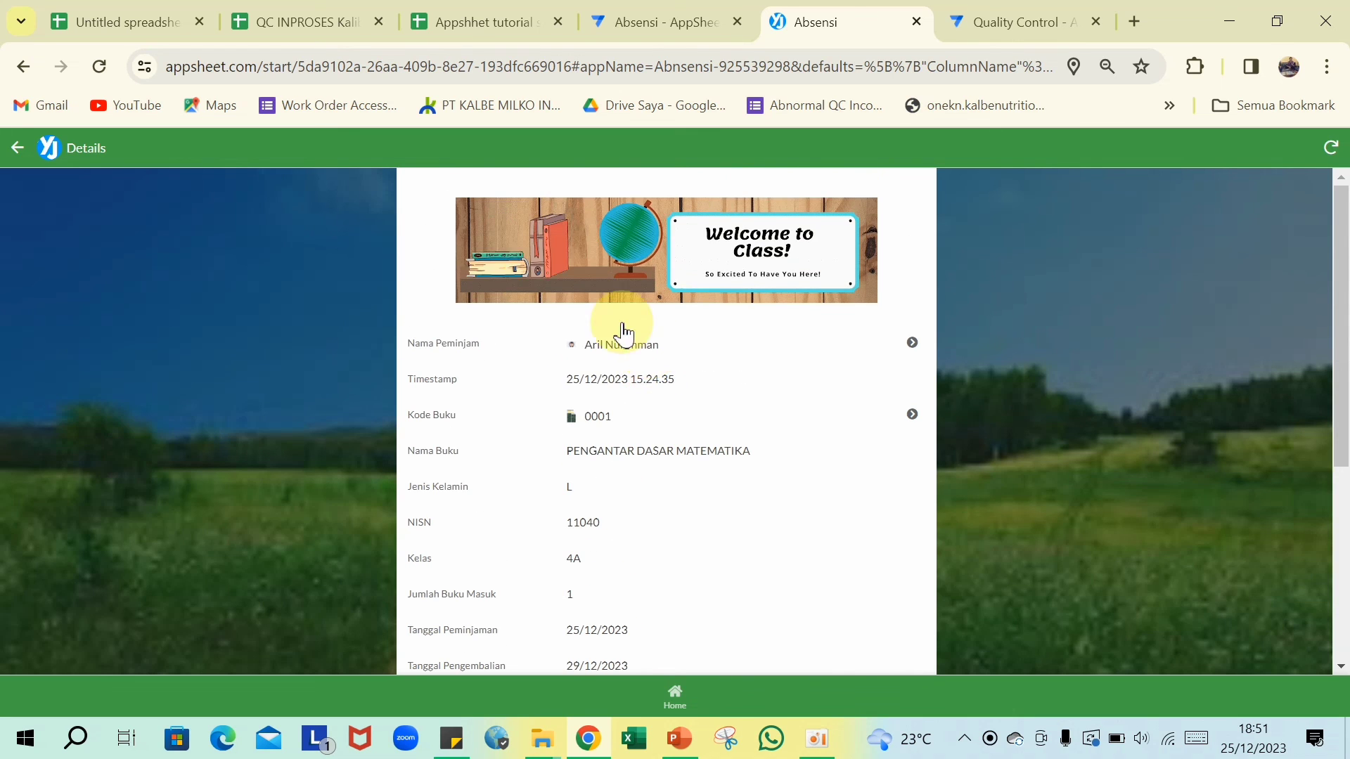
# - Open another borrower's MATEMATIKA berbasis Ms EXCEL return record, returned 27/12/2023 with Rp0,00 fine
pyautogui.click(18, 149)
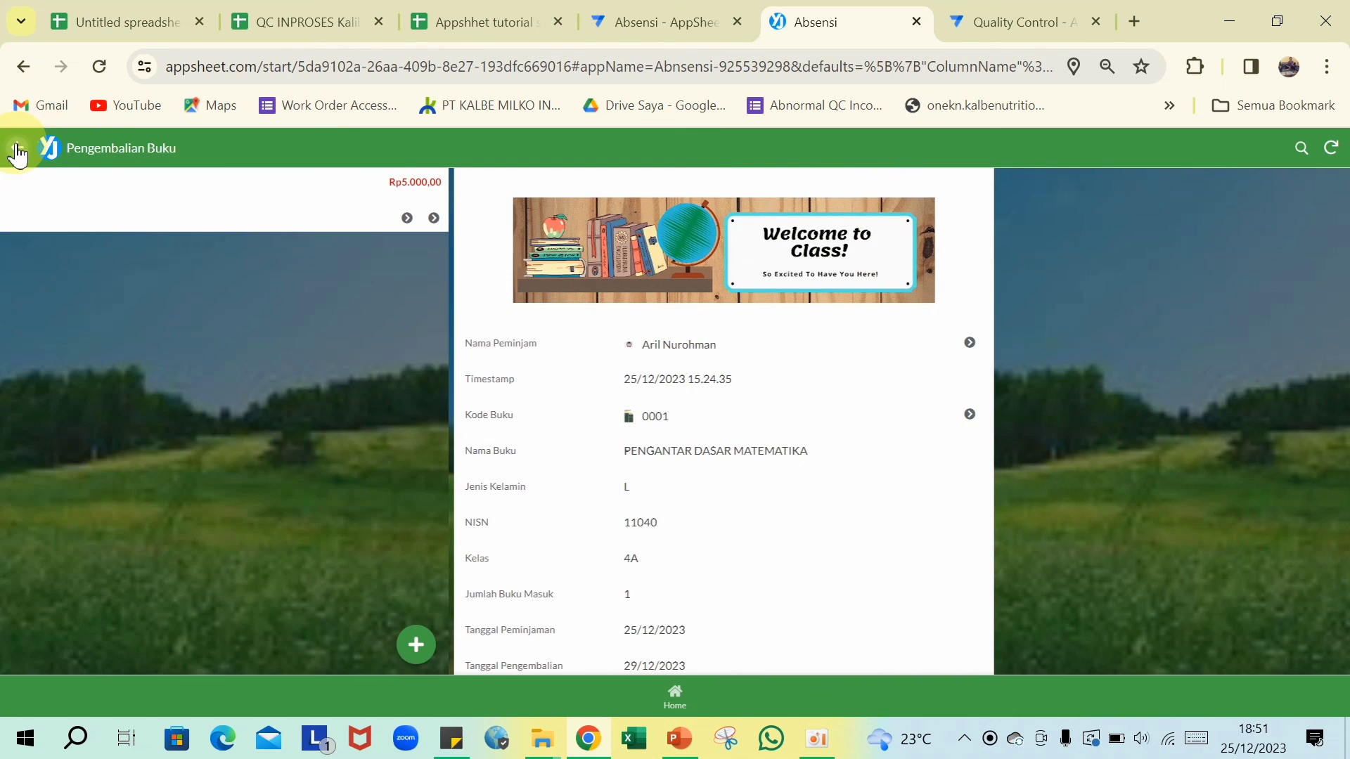
pyautogui.click(18, 152)
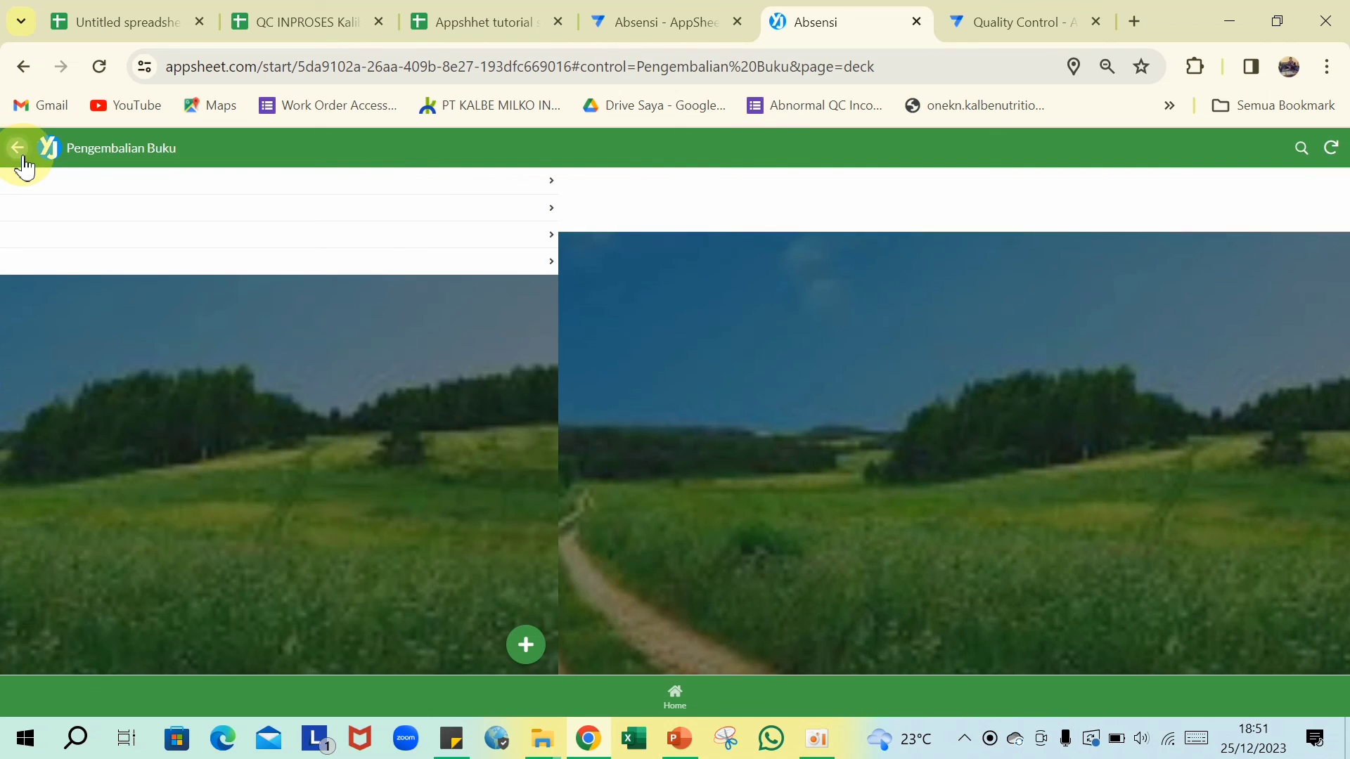
pyautogui.click(83, 221)
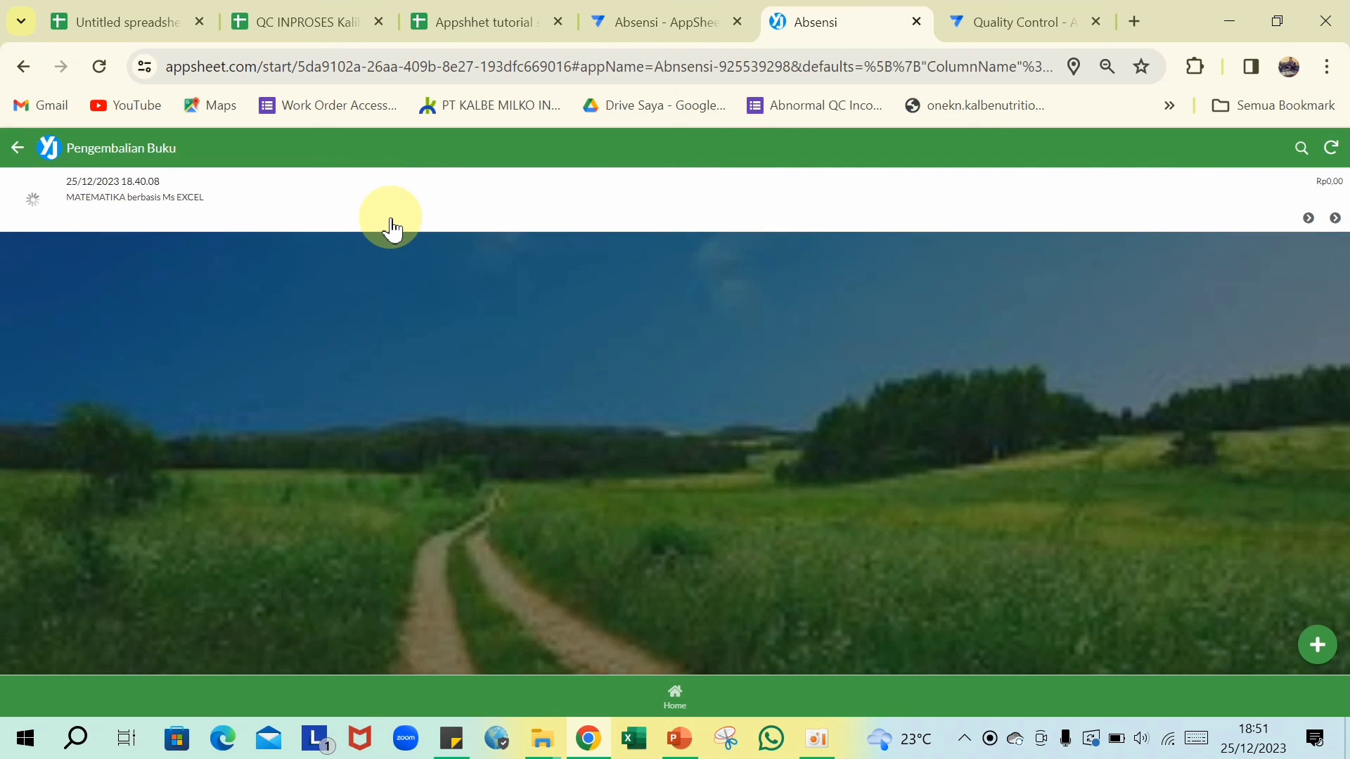
pyautogui.click(386, 224)
pyautogui.scroll(-2, 695, 349)
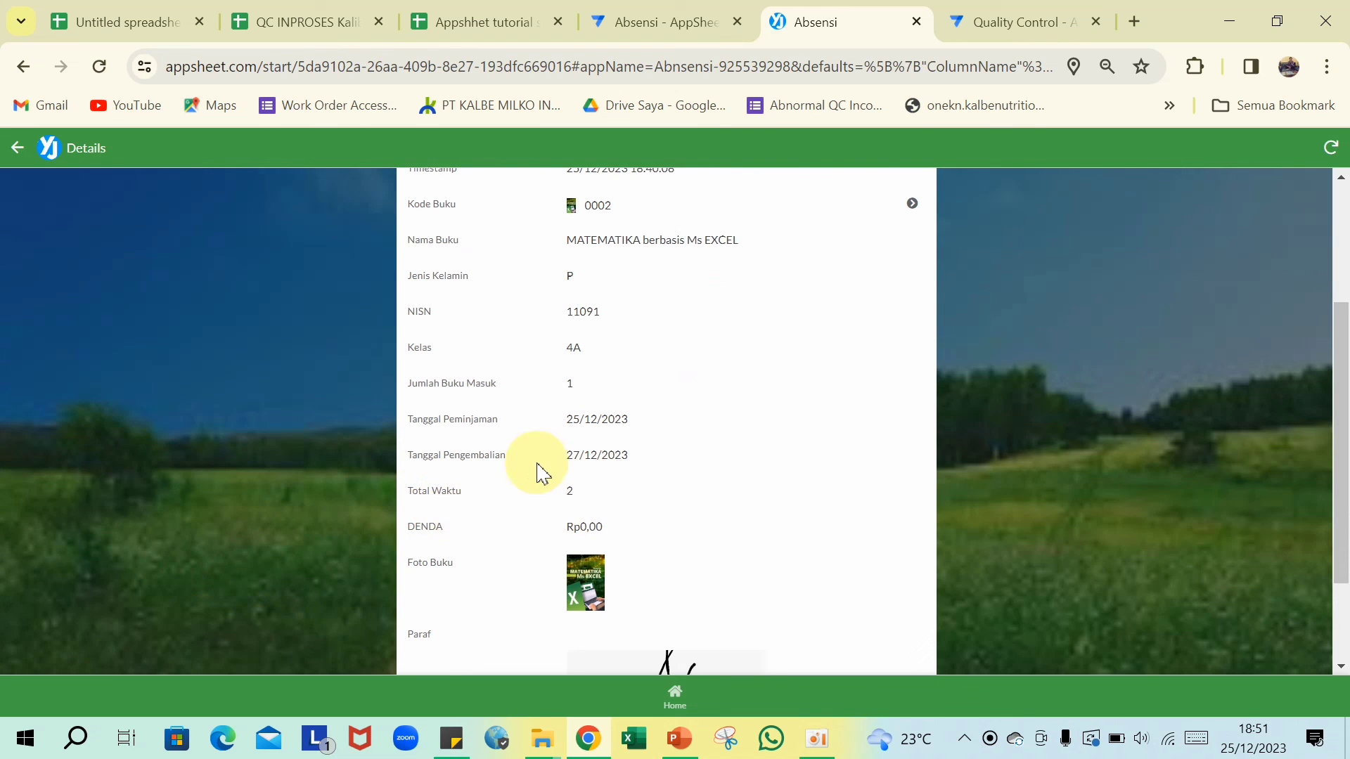
pyautogui.scroll(-1, 563, 505)
pyautogui.scroll(4, 566, 497)
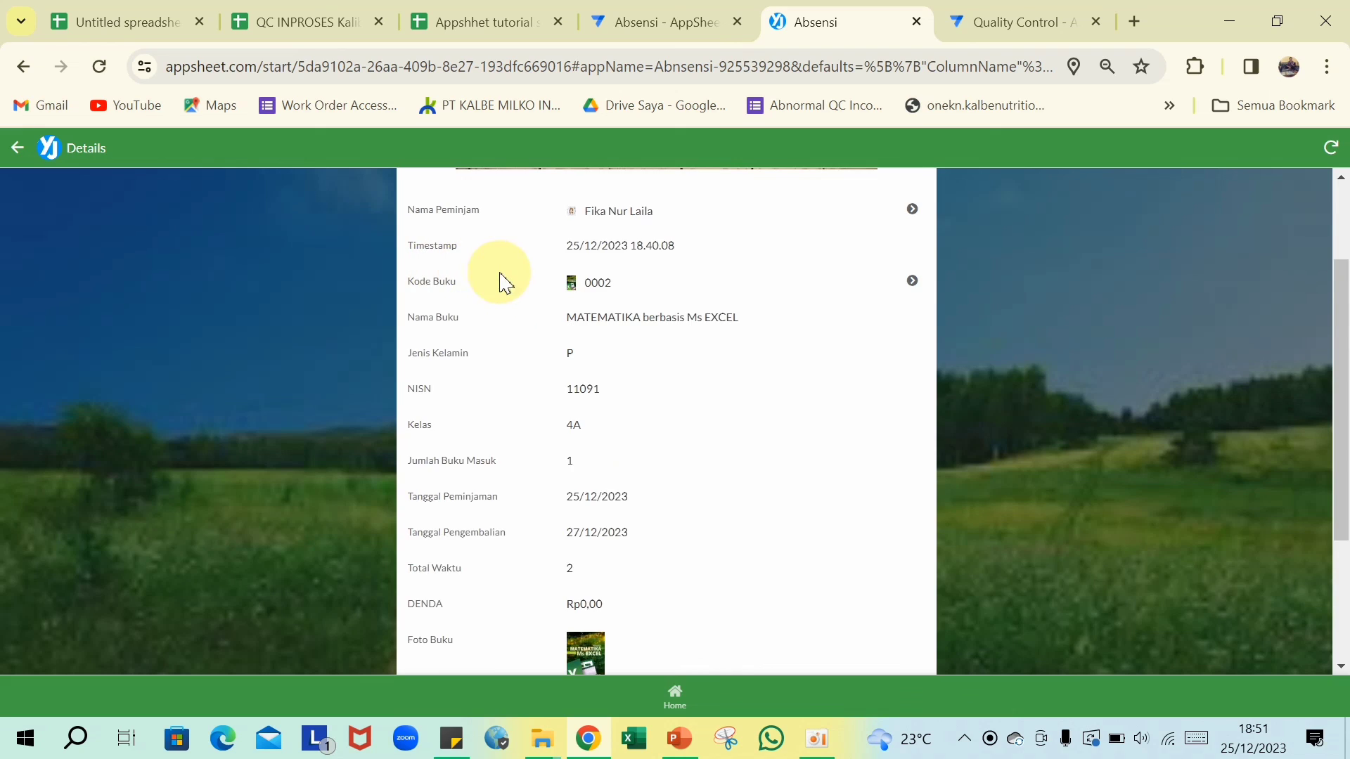
pyautogui.scroll(1, 511, 281)
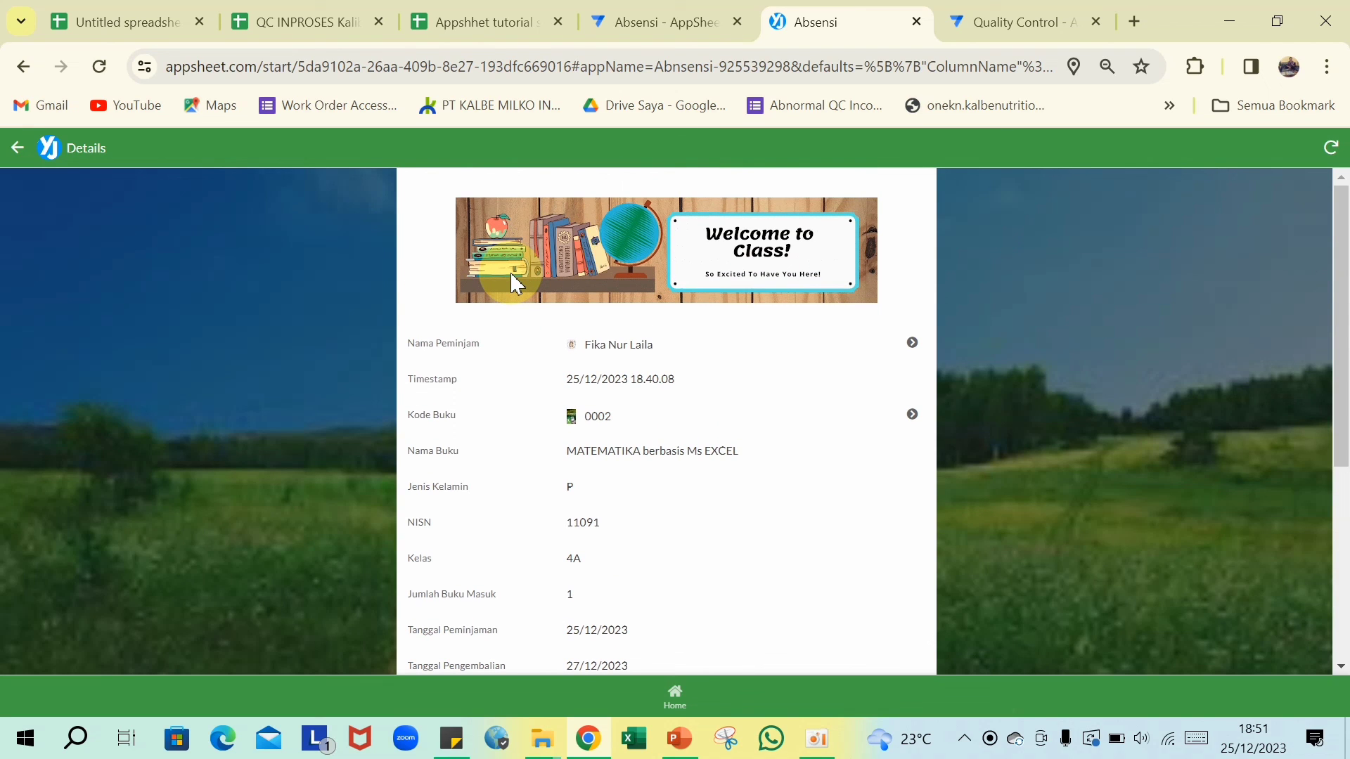